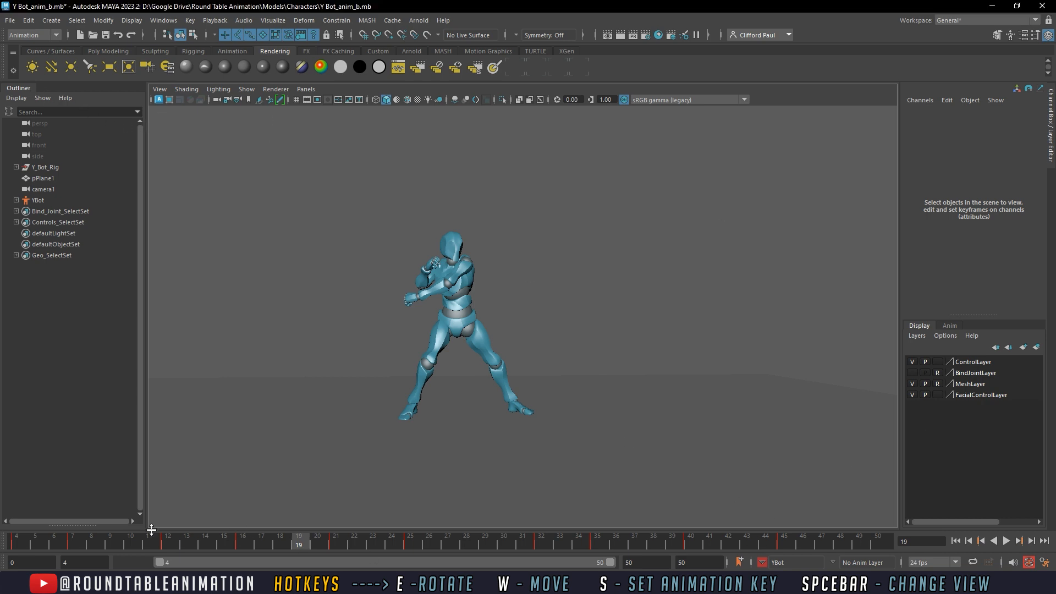
Review the blue character's punching animation by scrubbing through the timeline and playing it back from its first frame
left_click(87, 541)
key("alt+v")
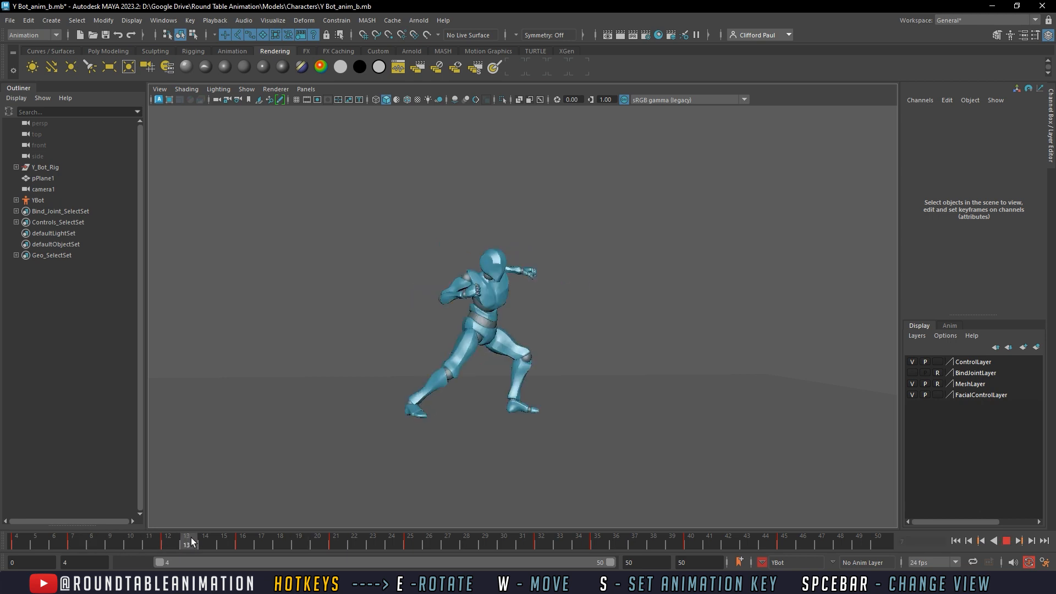
left_click_drag(293, 539, 805, 553)
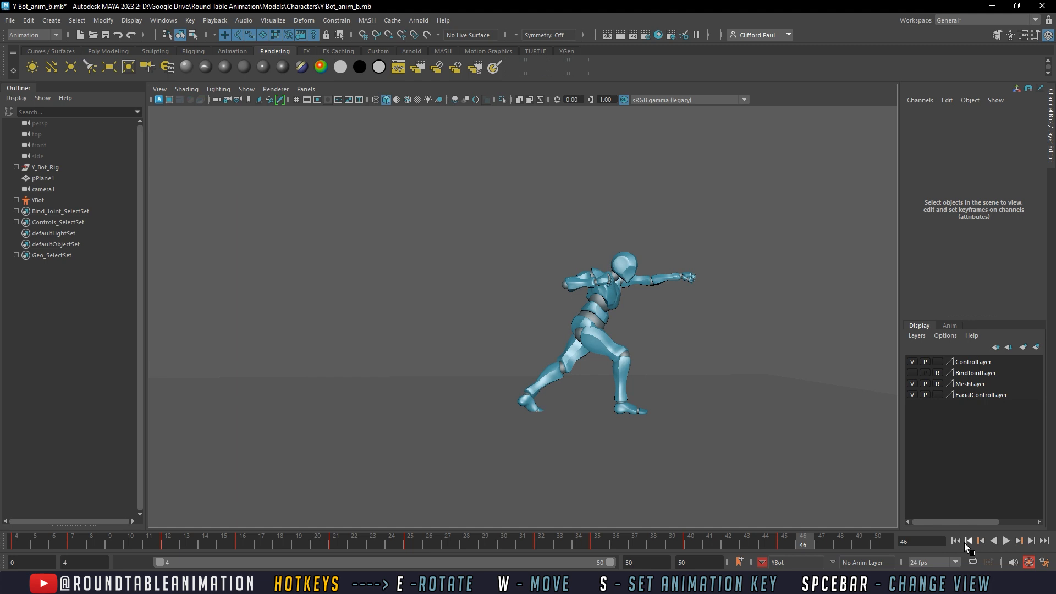
left_click(957, 542)
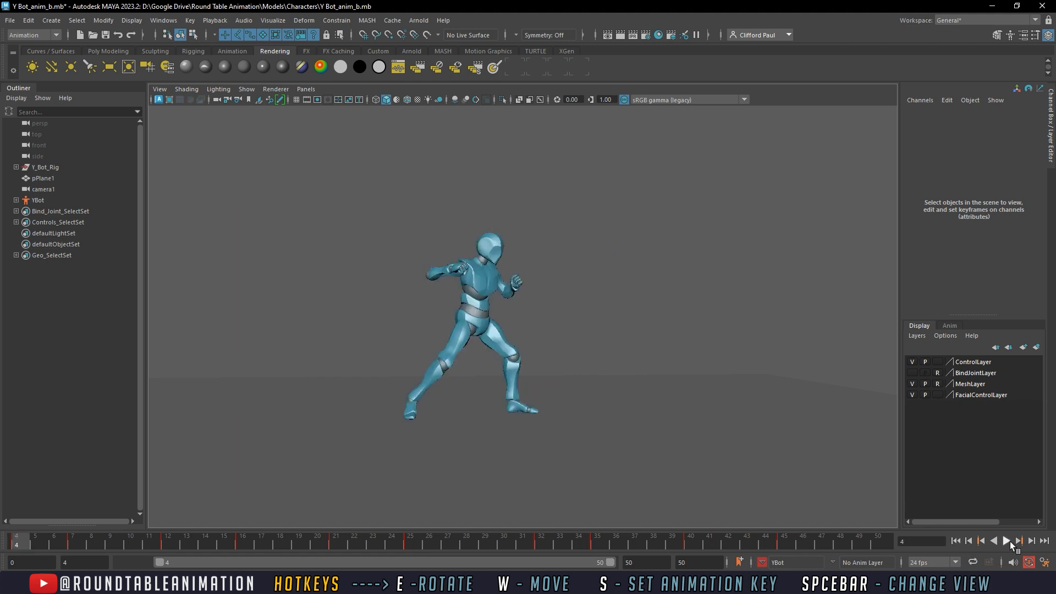
left_click(1006, 541)
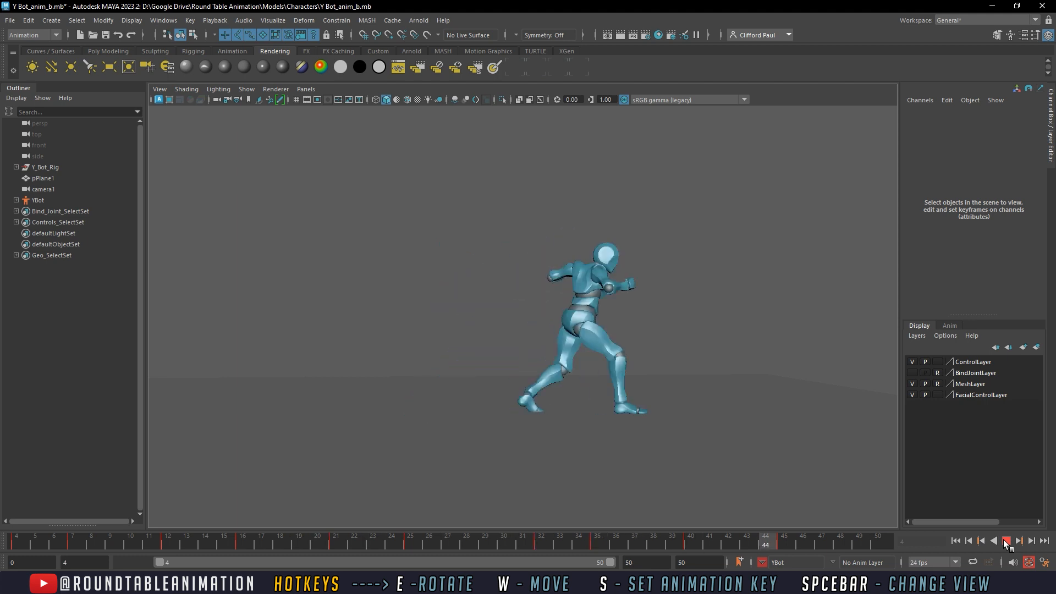
left_click(1006, 542)
Collapse the Outliner and import the X Bot character rig into the scene
left_click(20, 92)
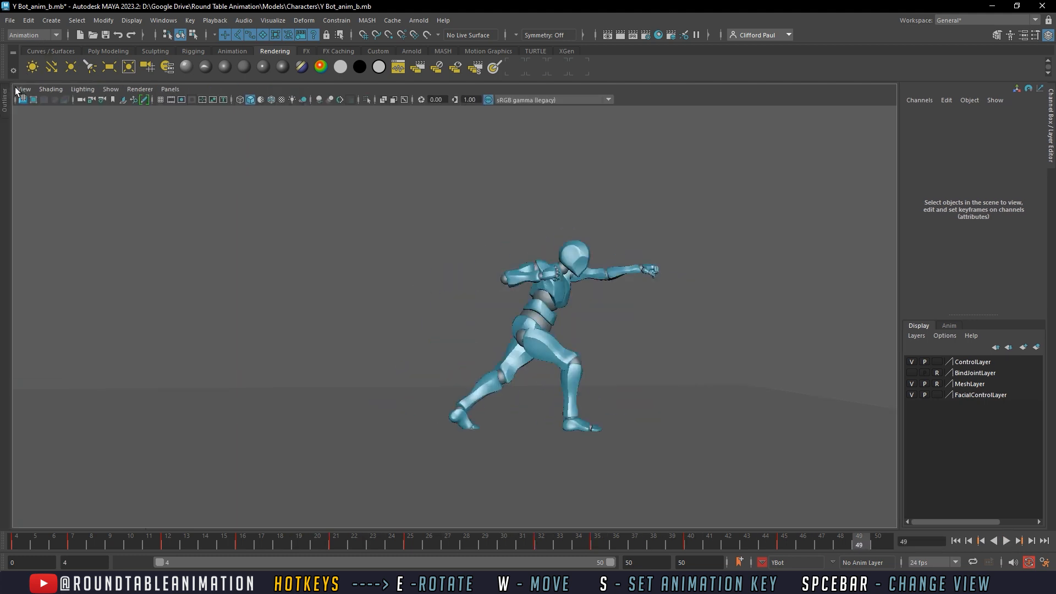
middle_click_drag(653, 317, 504, 301, "alt")
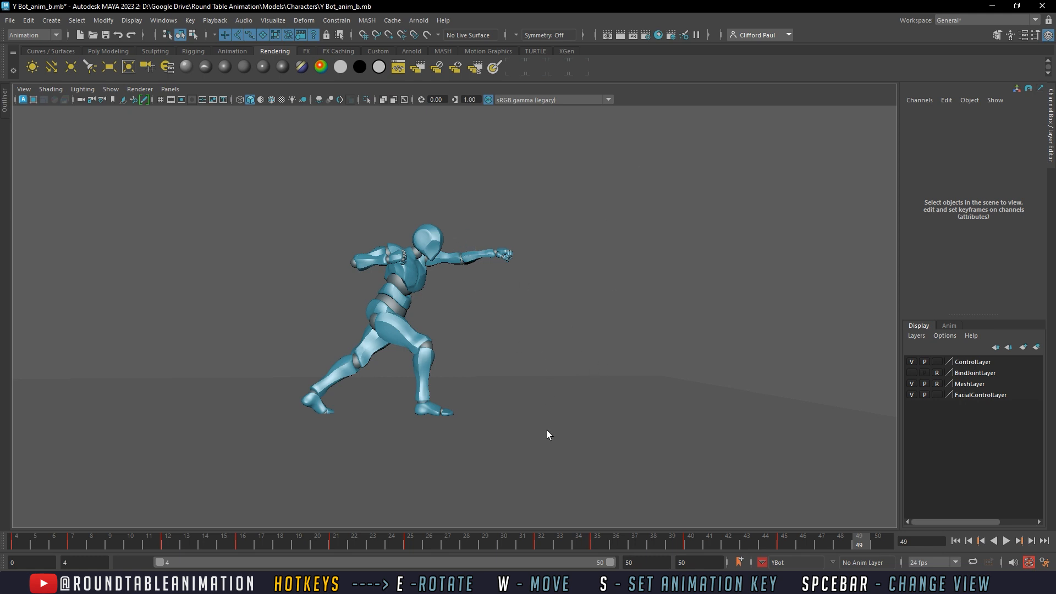
left_click(11, 21)
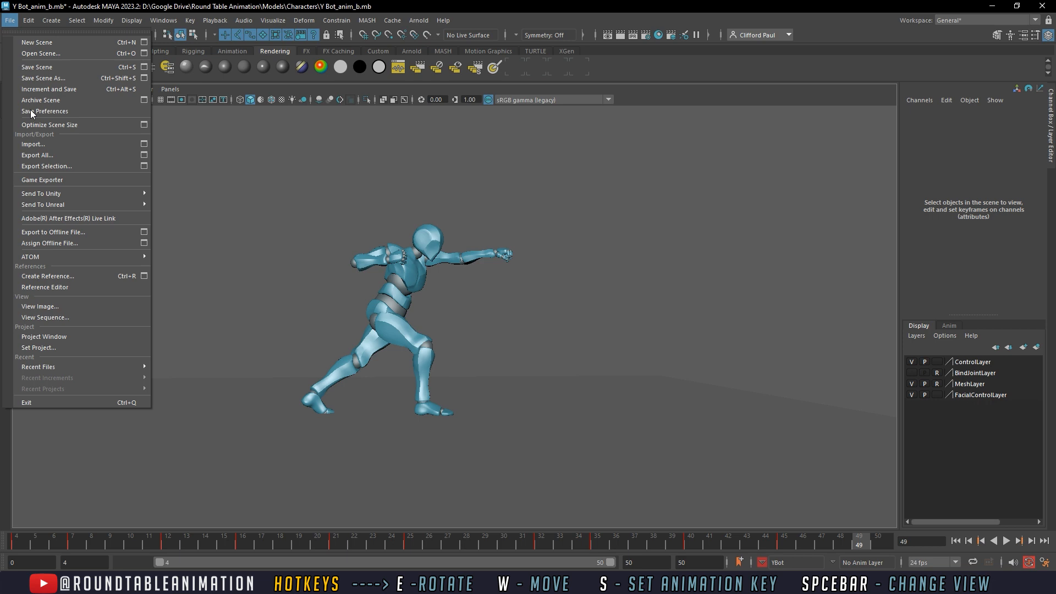
left_click(57, 143)
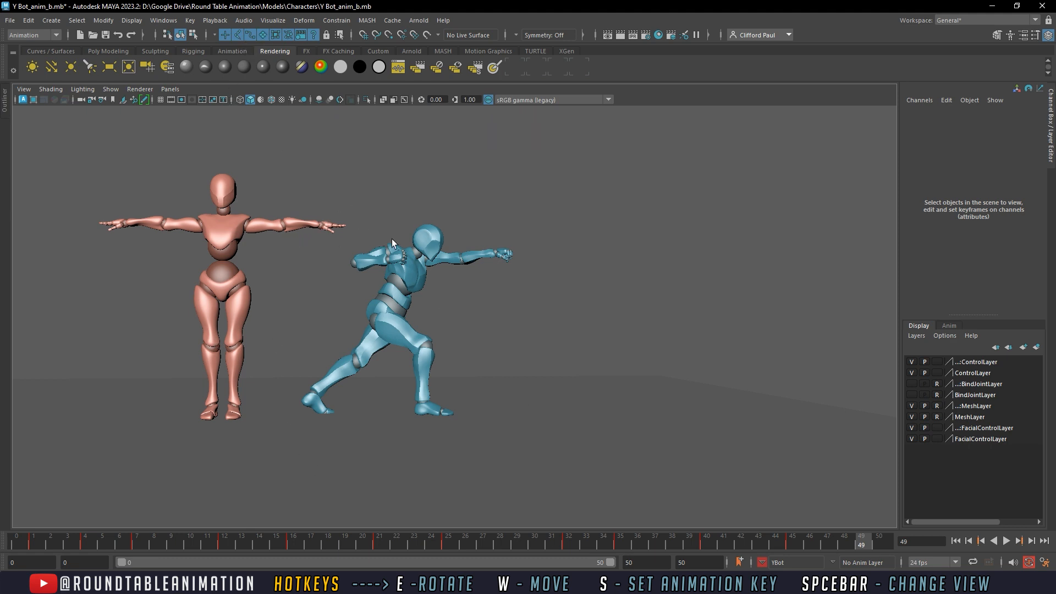
Show the rig control curves of both characters in the viewport
left_click_drag(617, 412, 591, 391, "alt")
middle_click_drag(591, 391, 640, 383, "alt")
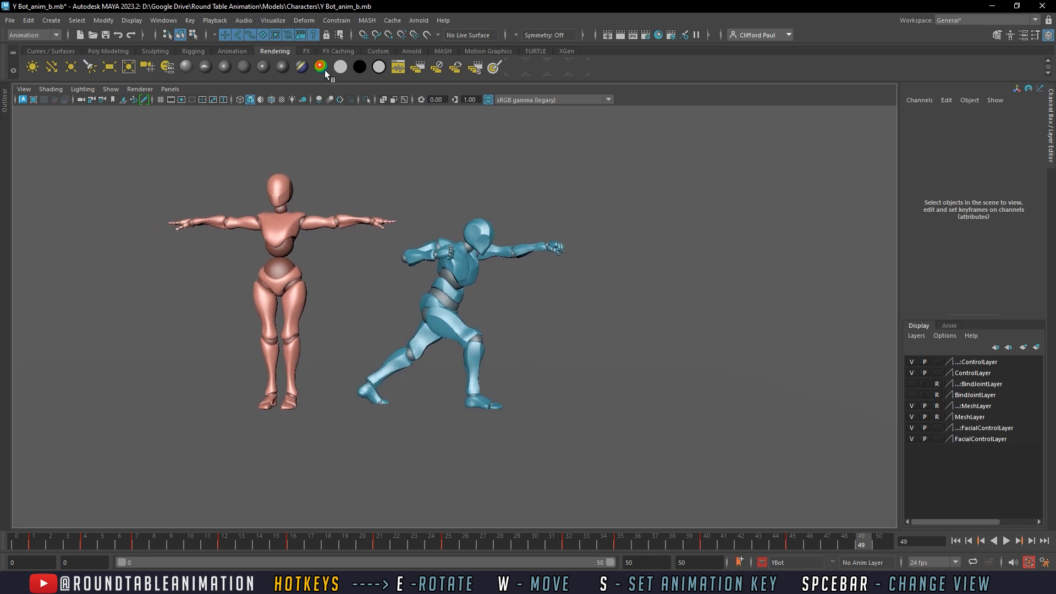
left_click(110, 89)
left_click(128, 156)
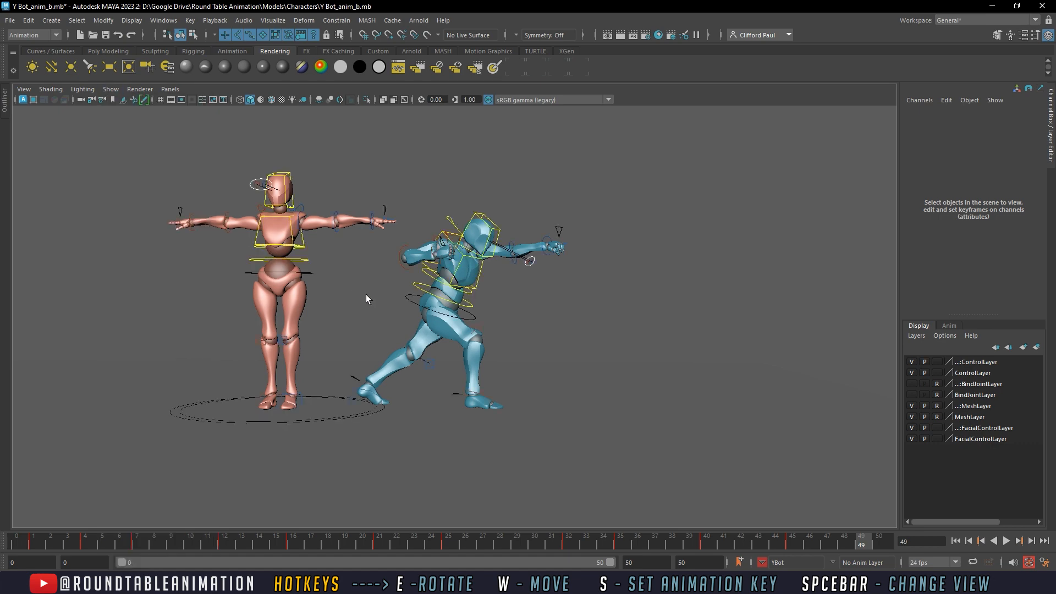
Move the X Bot's global control along X to about 331, past the blue character's outstretched fist
left_click_drag(367, 299, 387, 390, "alt")
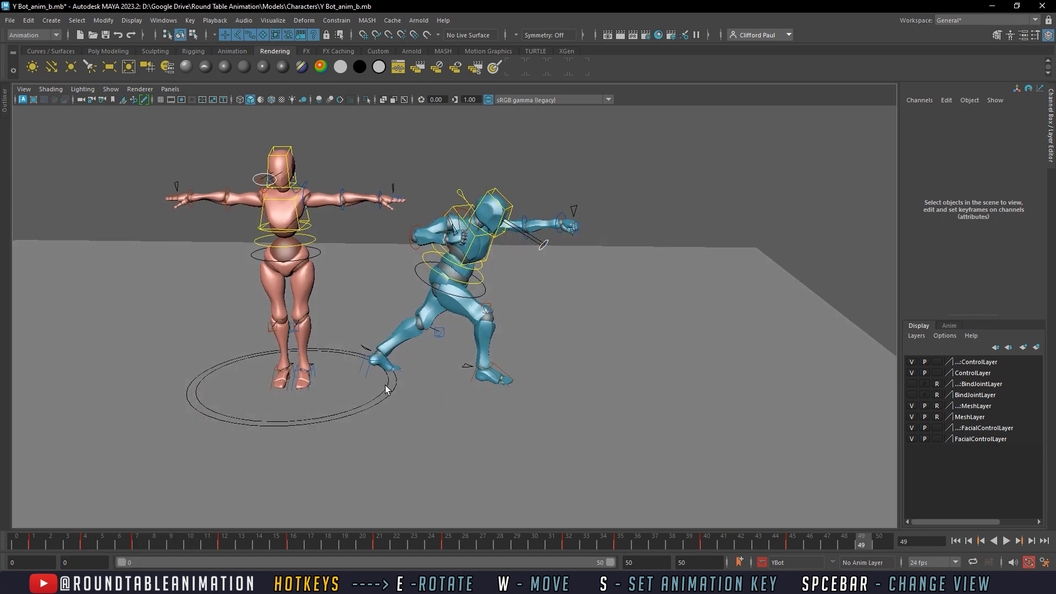
left_click(387, 390)
key("w")
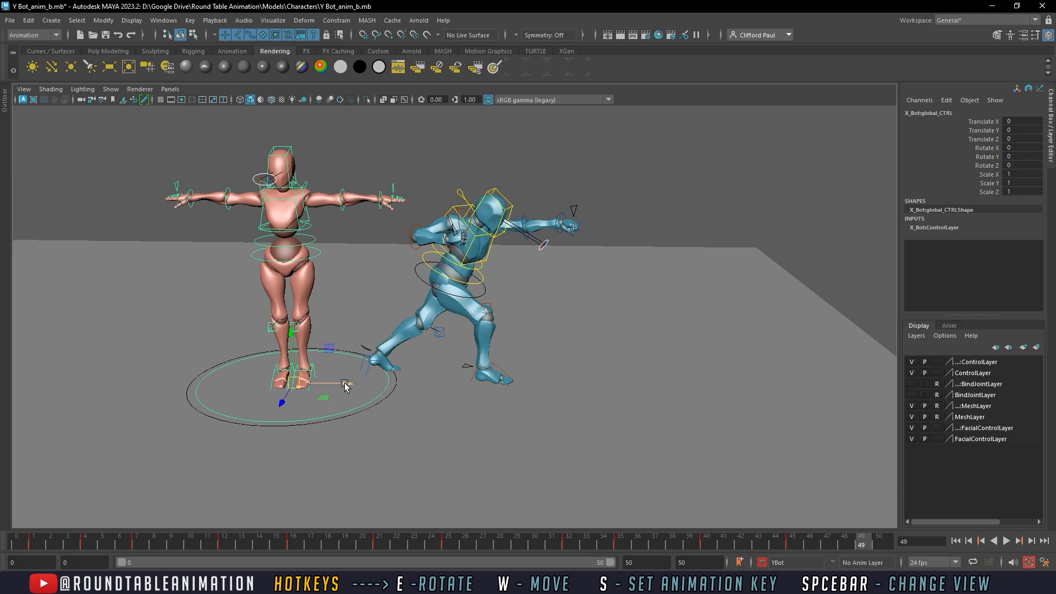
left_click_drag(340, 384, 721, 379)
left_click_drag(653, 356, 651, 336, "alt")
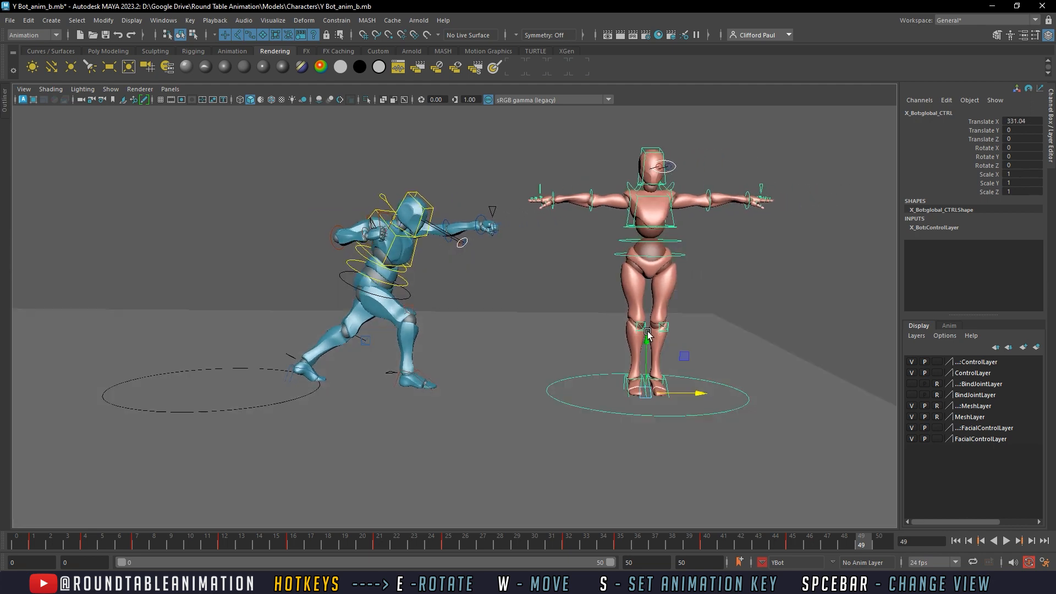
Select all of the X Bot's controls without the ground plane and create a character set named XBot, excluding scale and visibility
left_click(804, 358)
left_click_drag(788, 434, 534, 120)
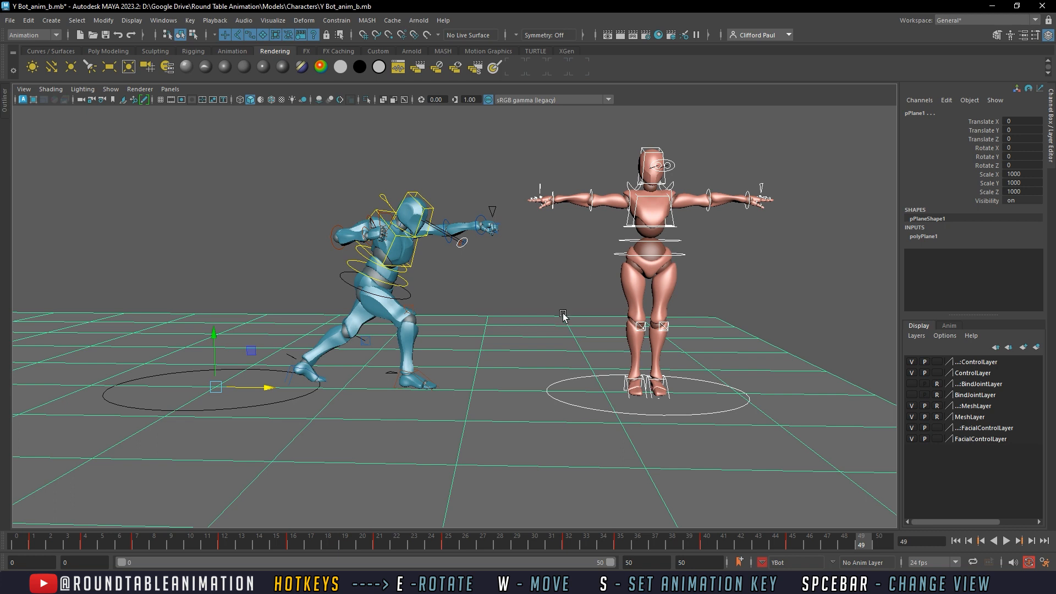
left_click(579, 329, "ctrl")
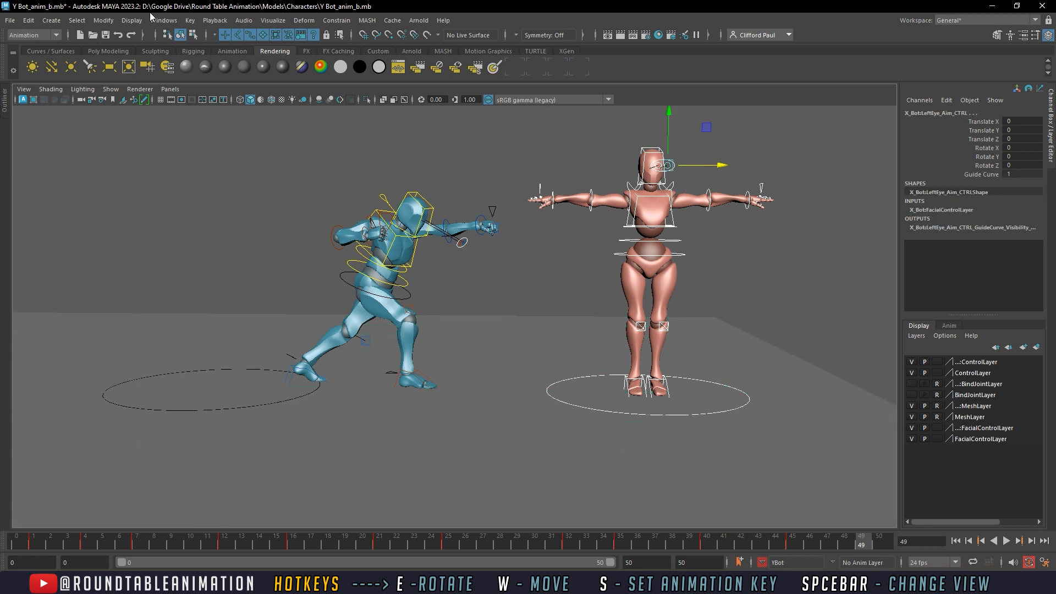
left_click(191, 22)
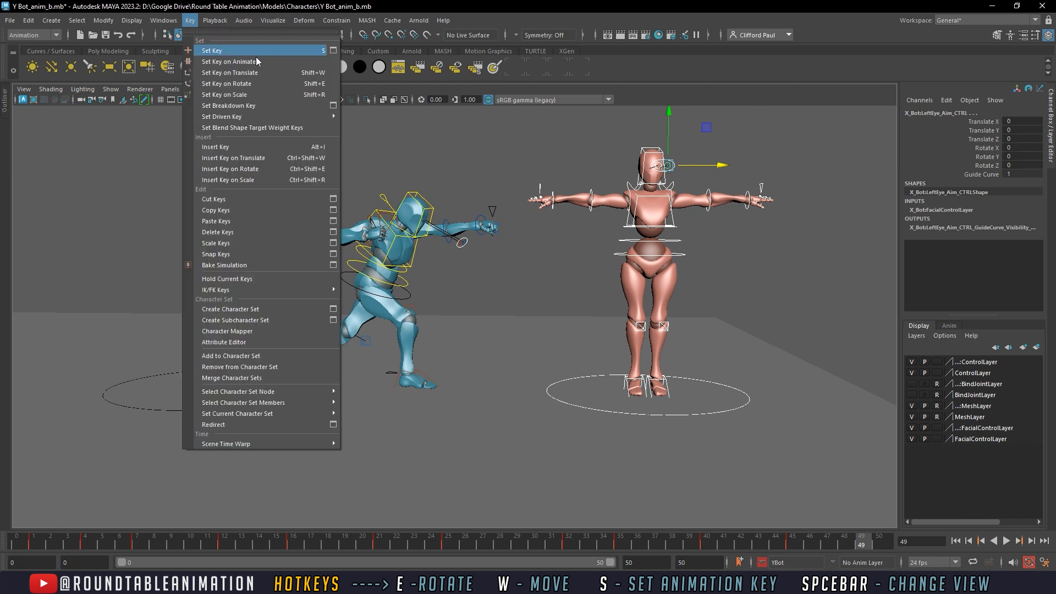
left_click(329, 309)
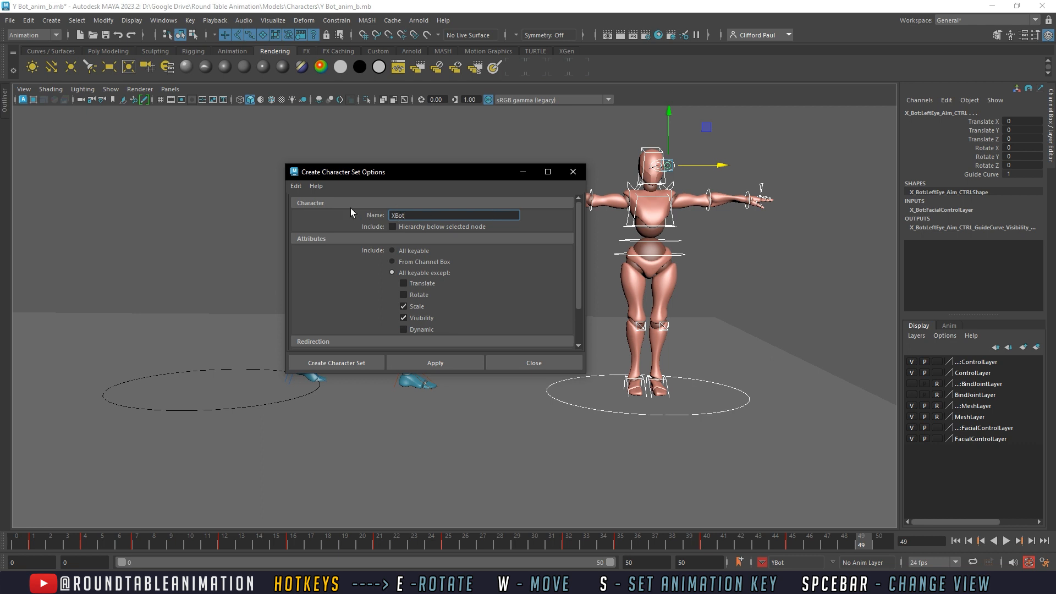
left_click(343, 363)
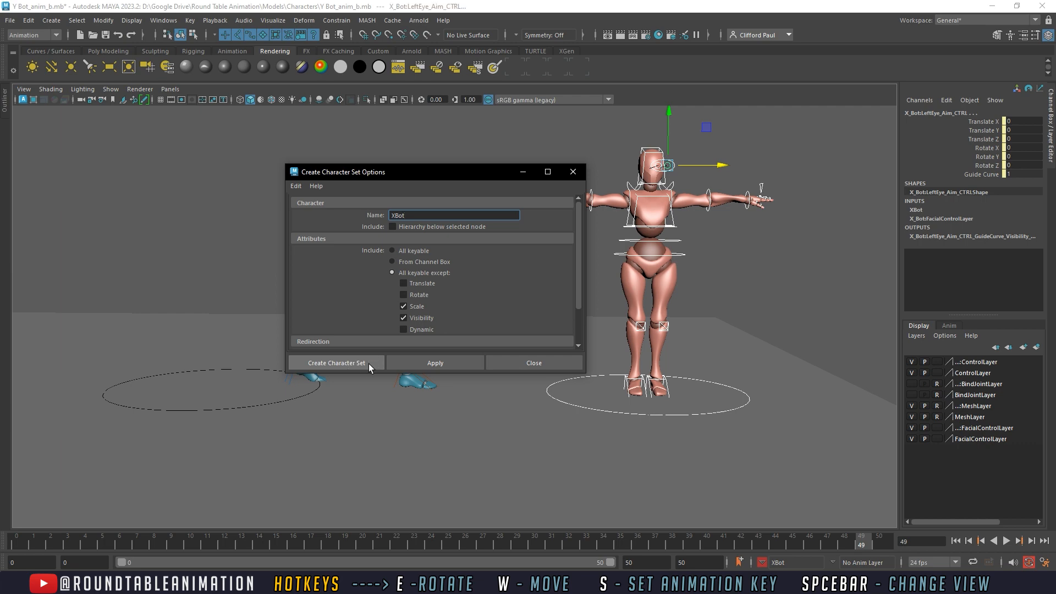
left_click(369, 364)
left_click(574, 165)
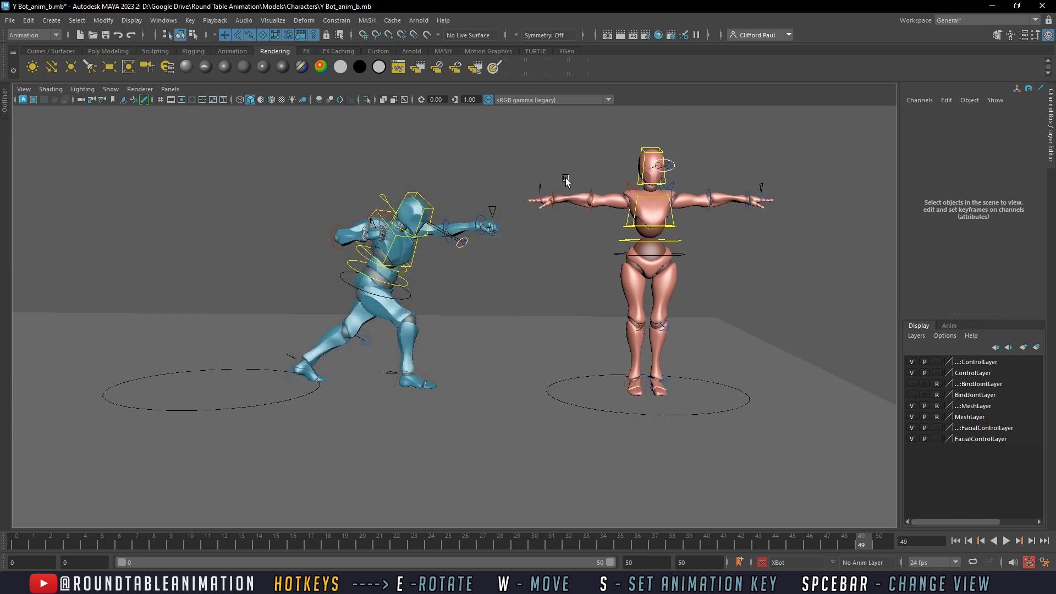
Switch the X Bot's right arm to IK with an FK IK value of 1 and compare its hand control with the left forearm's FK control
scroll(544, 215, "up", 4)
middle_click_drag(565, 180, 482, 242, "alt")
left_click(511, 224)
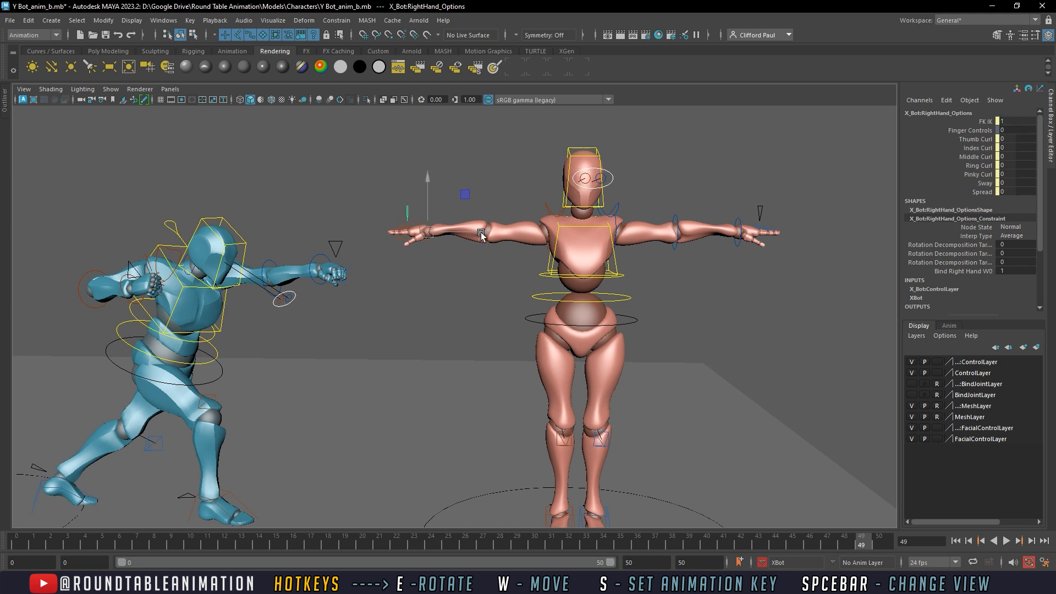
left_click(414, 226)
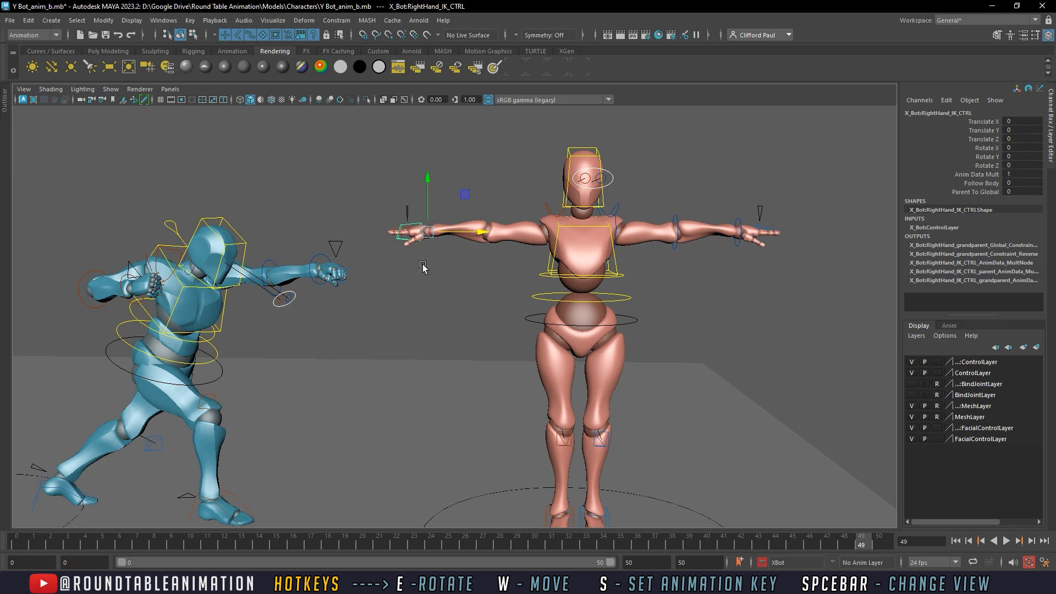
left_click(407, 213)
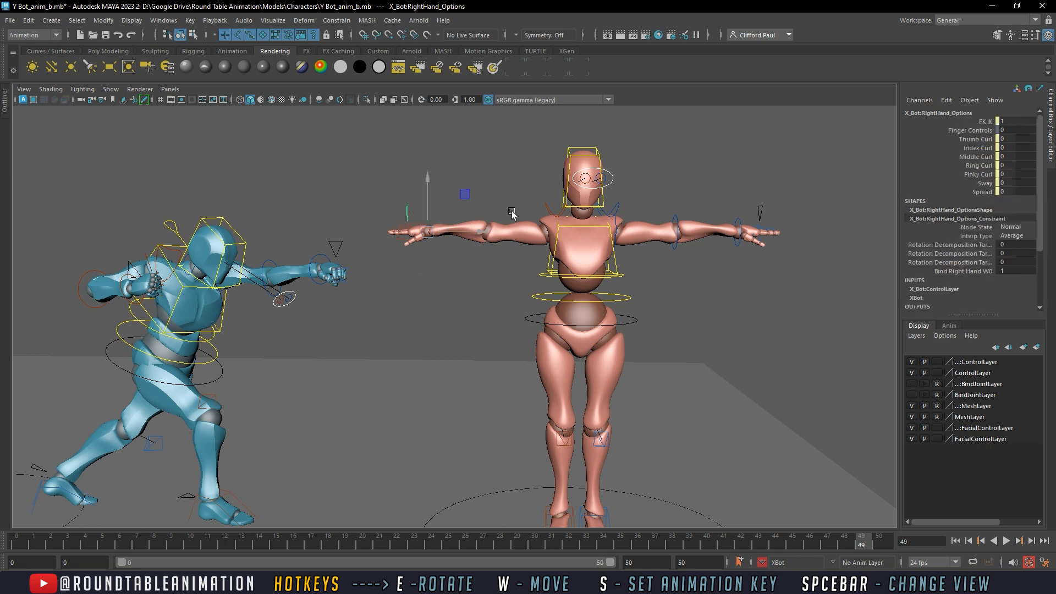
left_click(676, 225)
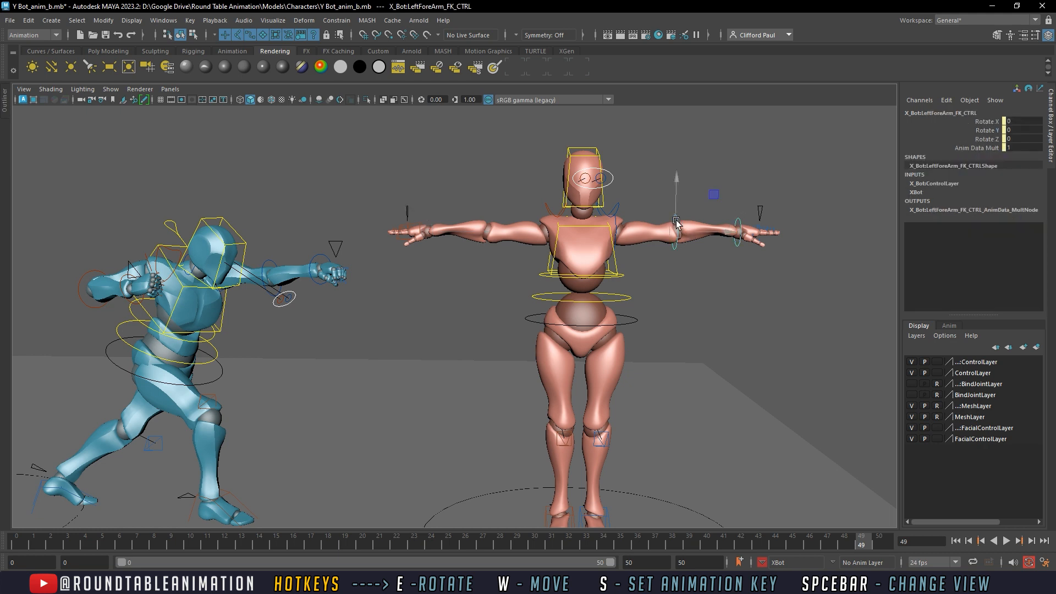
left_click(417, 230)
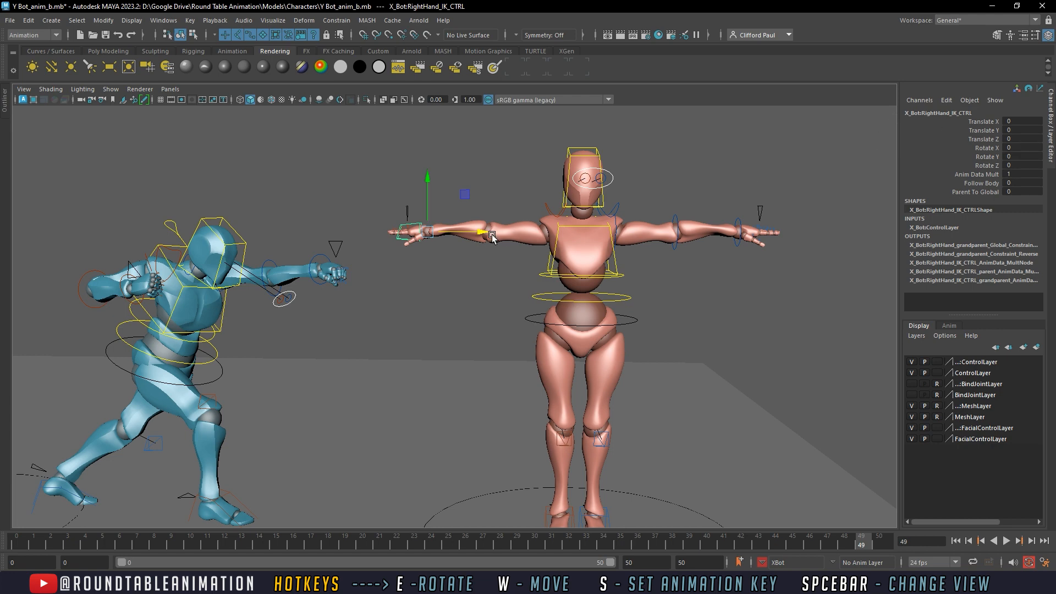
Set the FK IK value of the X Bot's left hand options control to 1
left_click(760, 214)
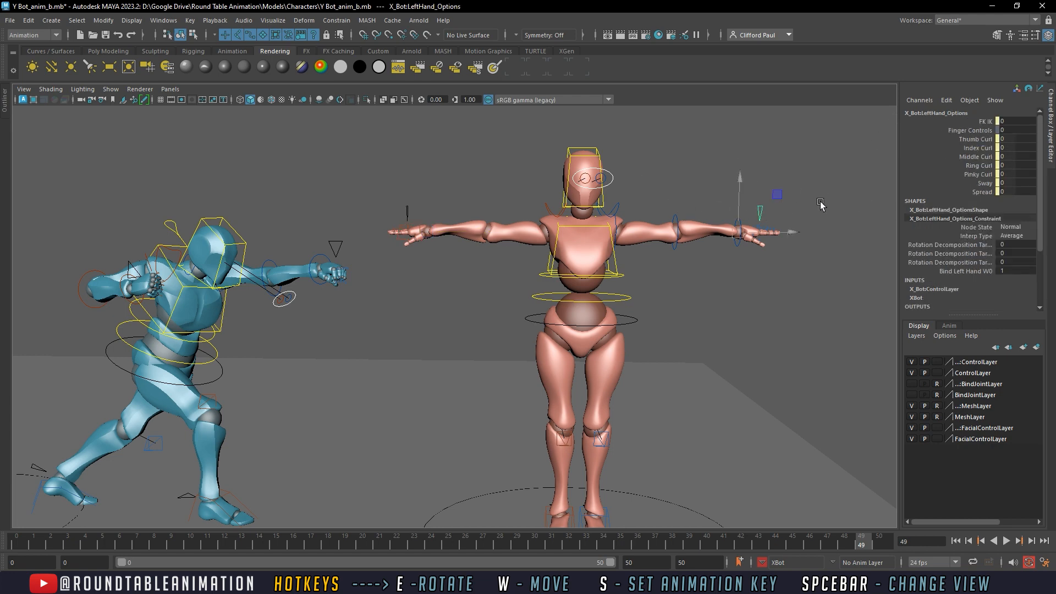
left_click(1011, 121)
type("1")
key("Return")
Set the FK IK value of the X Bot's right foot options control to 0
middle_click_drag(538, 524, 536, 498, "alt")
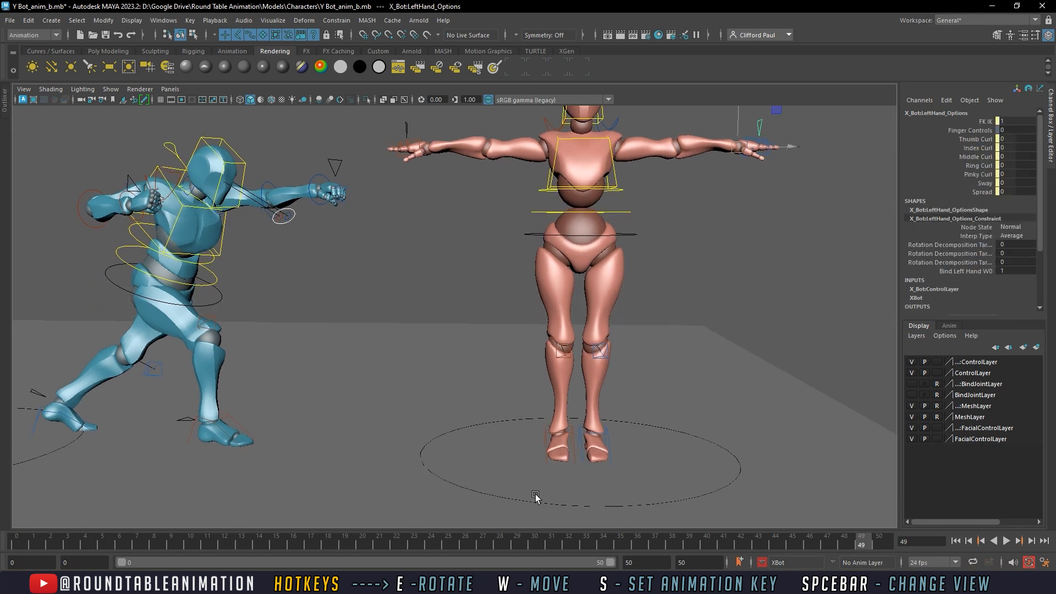
scroll(556, 435, "up", 3)
left_click(530, 420)
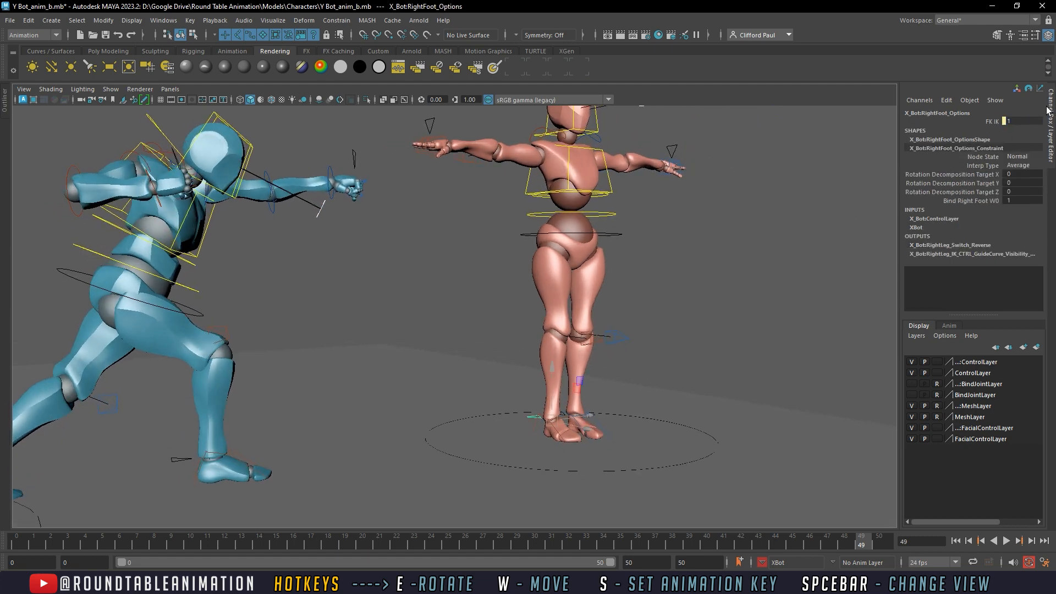
left_click(1020, 120)
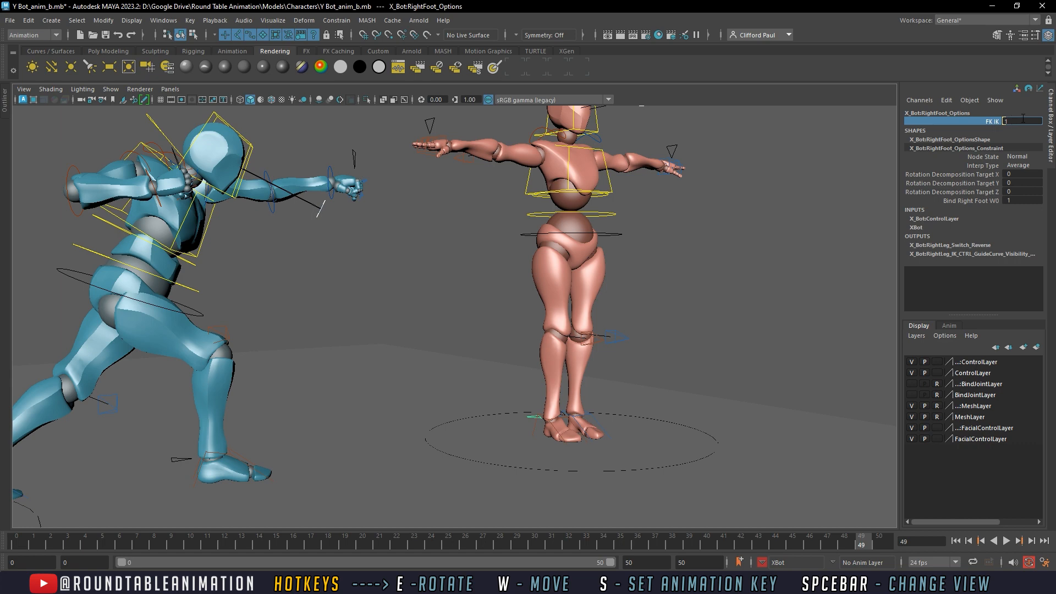
type("0")
key("Return")
Set the FK IK value of the X Bot's left foot options control to 0
left_click_drag(596, 332, 849, 373, "alt")
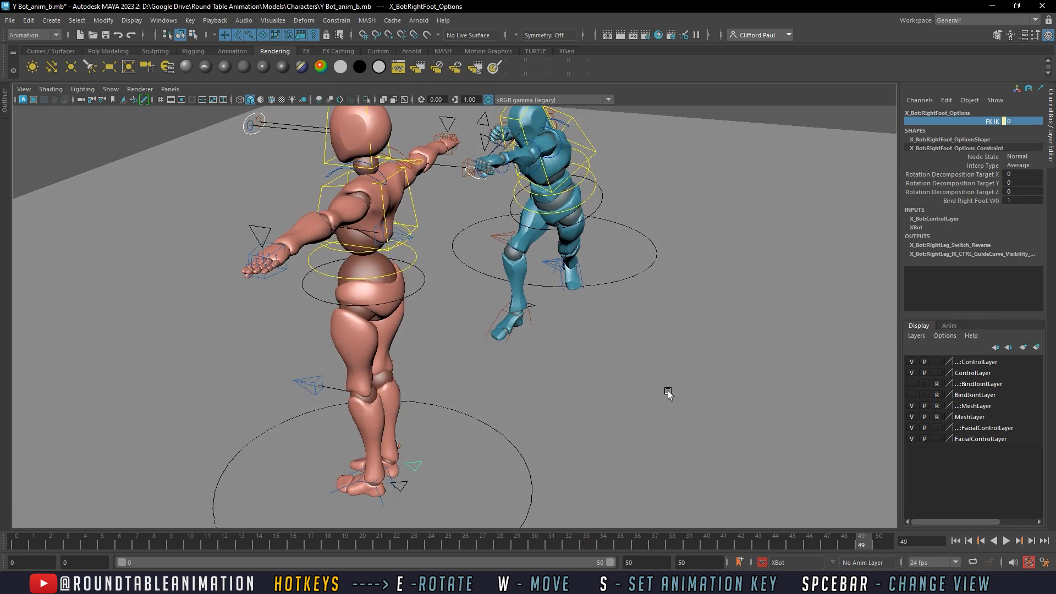
left_click(400, 485)
left_click(1016, 121)
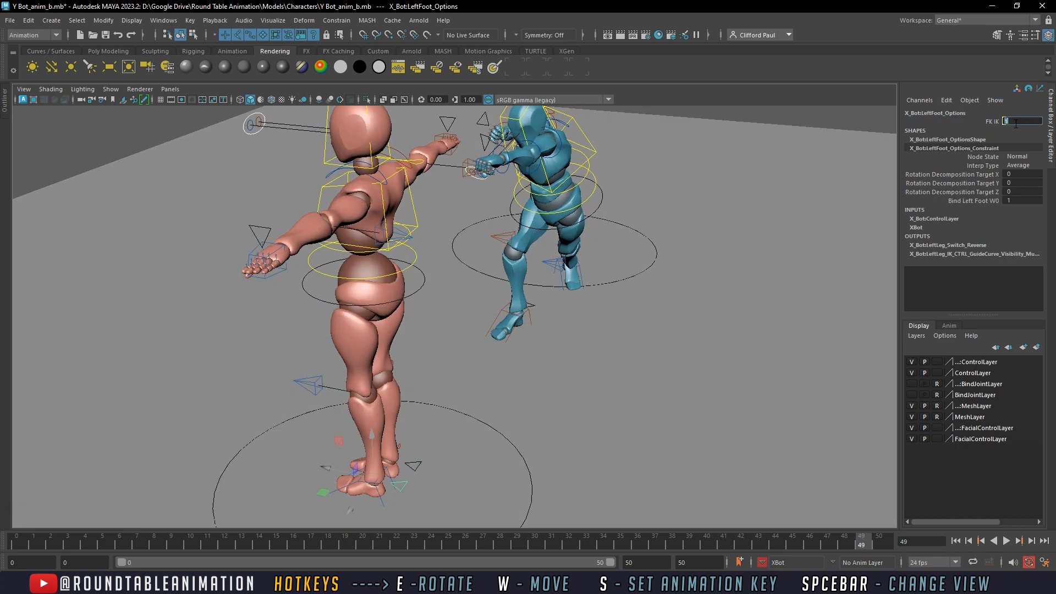
left_click_drag(434, 461, 562, 420, "alt")
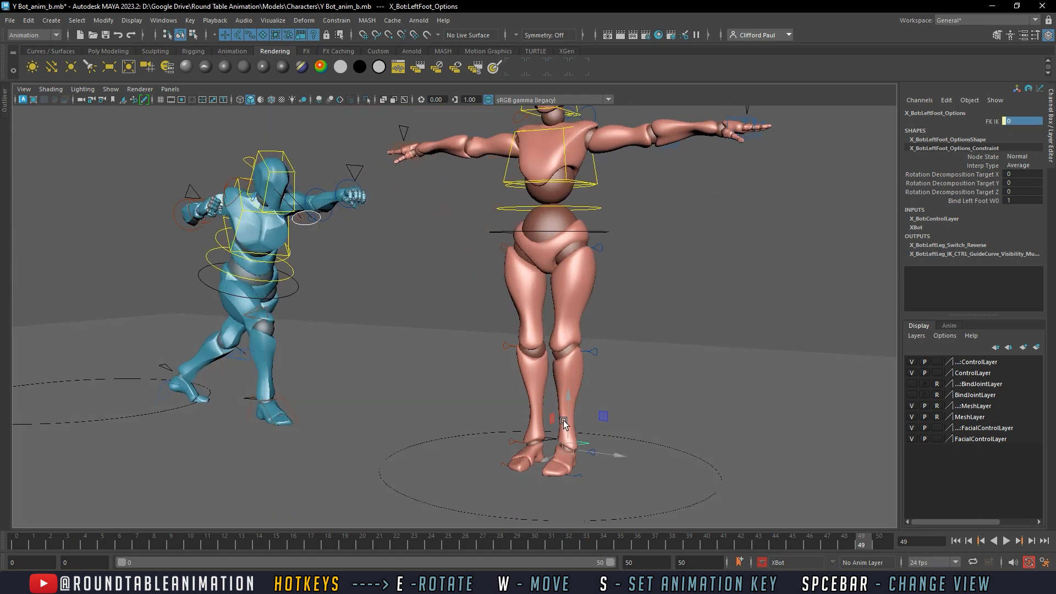
Select the FK controls of the X Bot's right and left upper legs together
left_click_drag(582, 375, 577, 332, "alt")
left_click(506, 270)
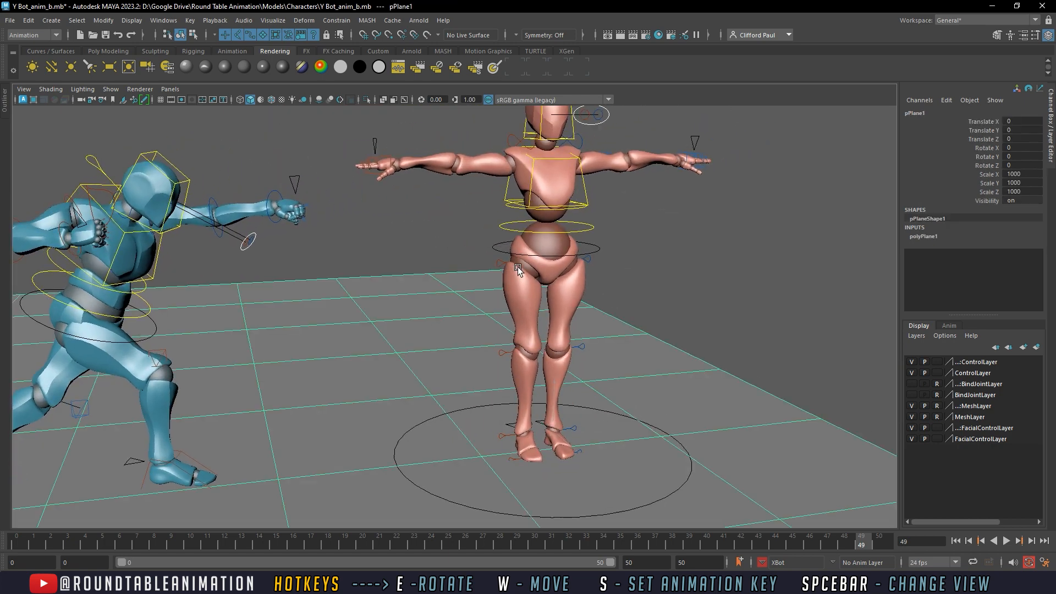
left_click(518, 262)
left_click(588, 256, "shift")
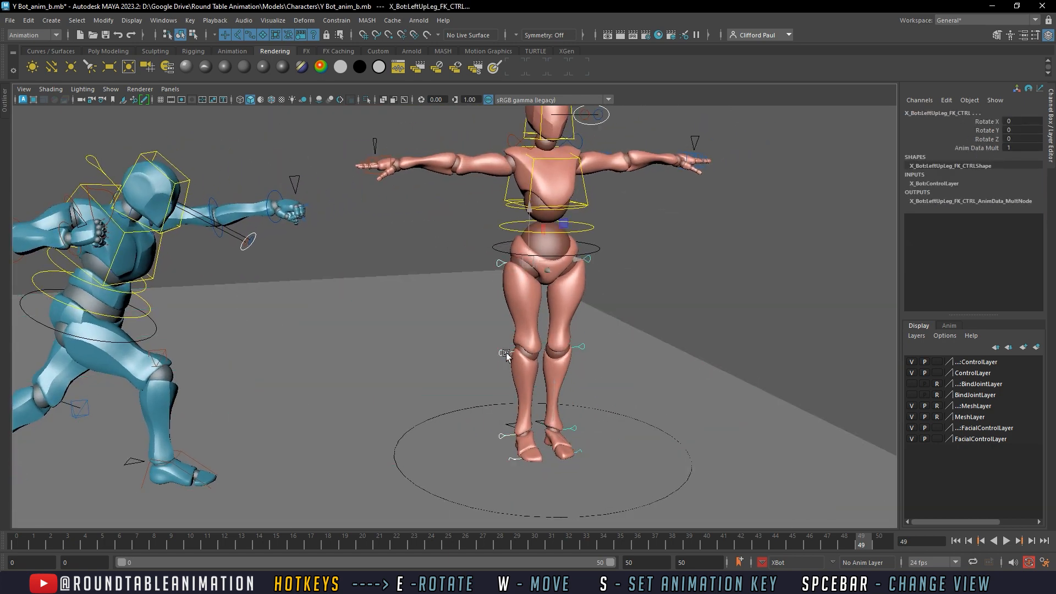
left_click(497, 274)
left_click(572, 259)
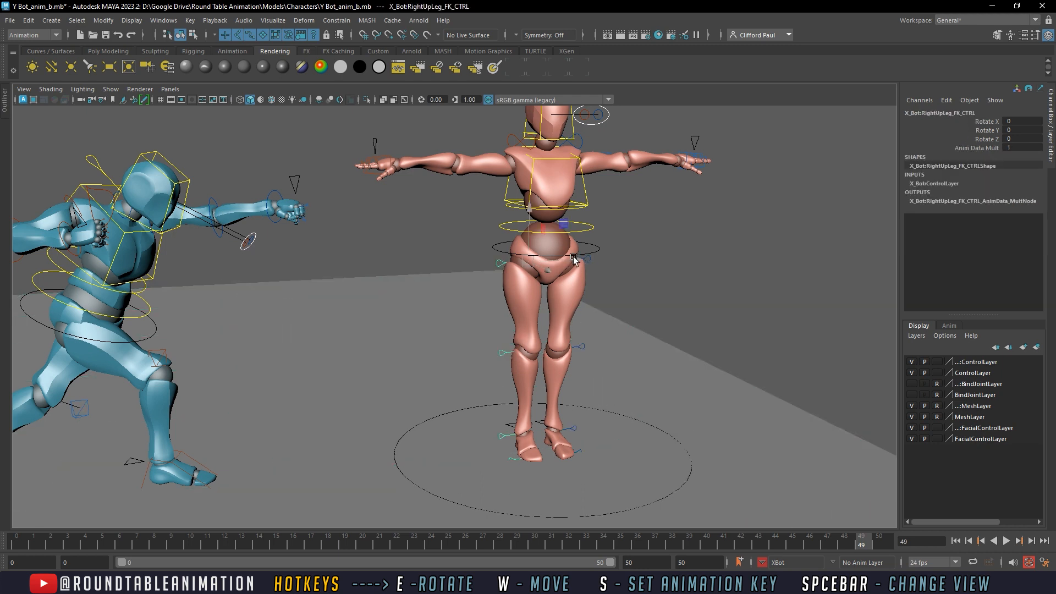
left_click(588, 259, "shift")
Extend the selection with the X Bot's lower leg, foot and toe FK controls and both hand IK controls
left_click(516, 352)
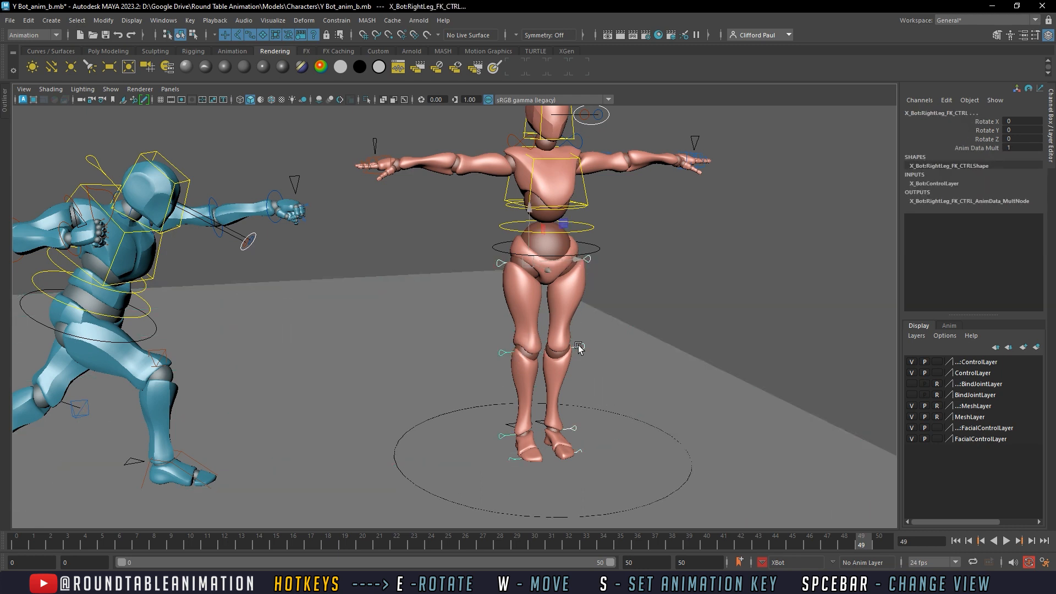
left_click(579, 346)
left_click(544, 431)
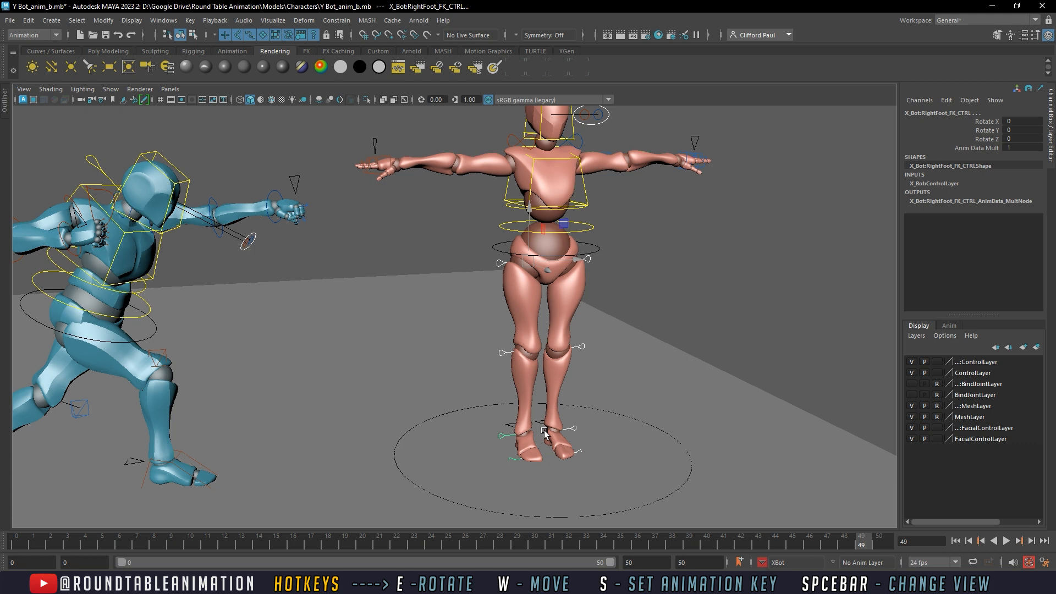
left_click(575, 429)
left_click(517, 459)
left_click(578, 450)
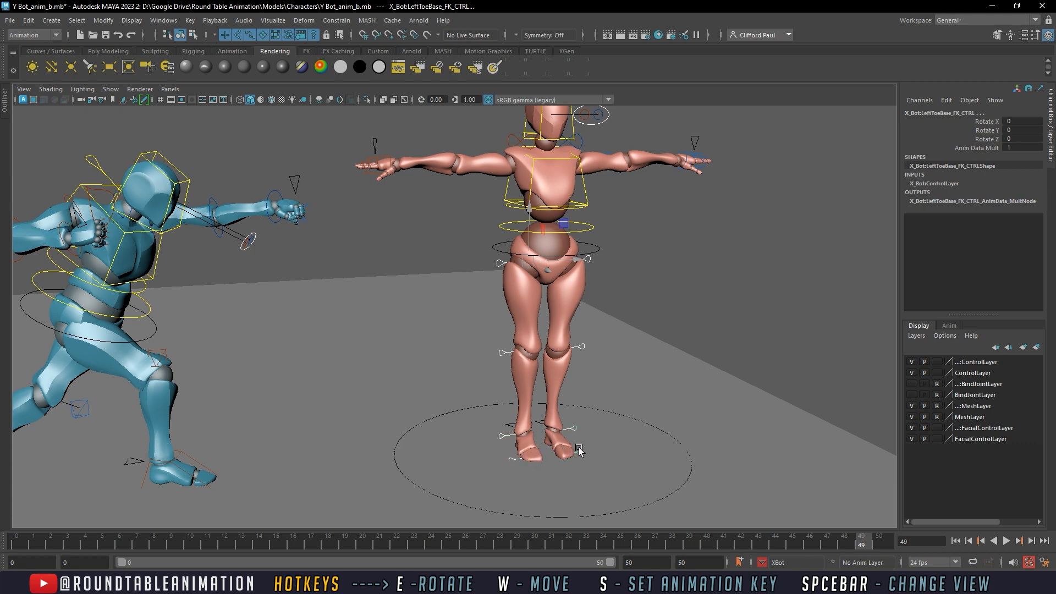
left_click(386, 156)
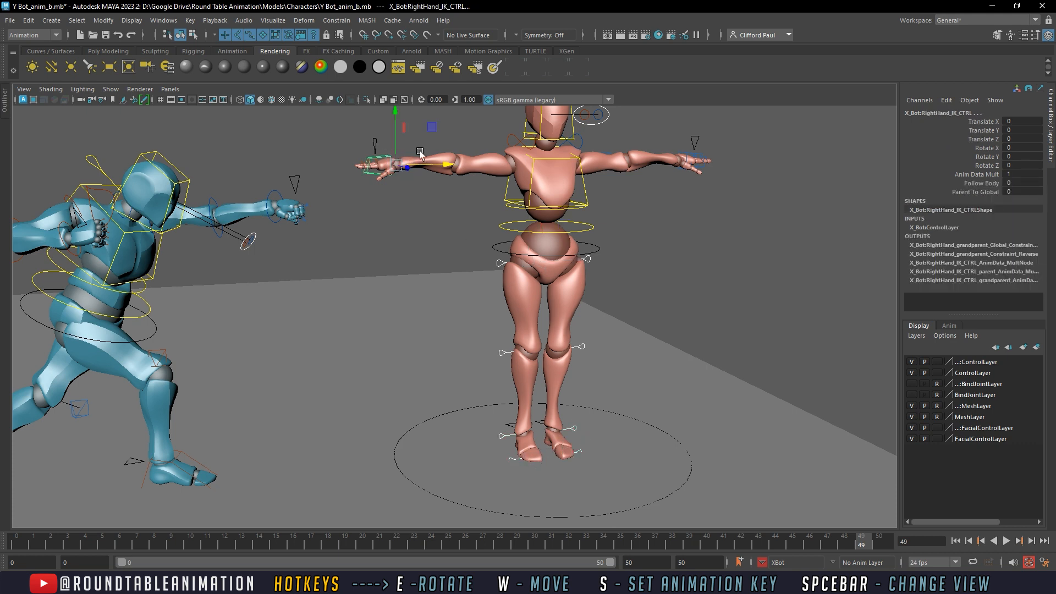
left_click(680, 156)
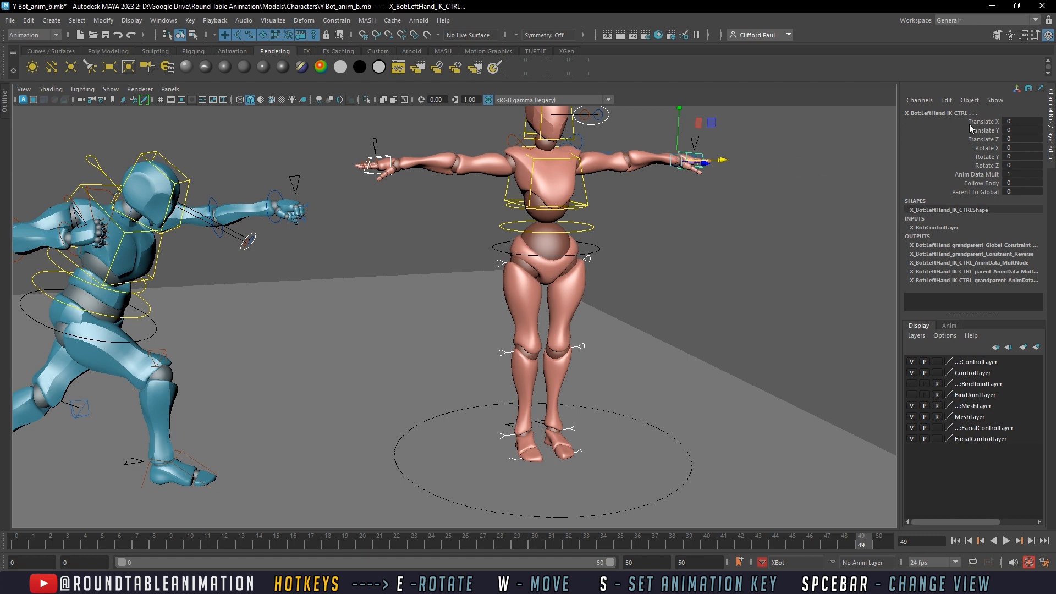
Try to add all channels of the selected controls, Translate X through Parent To Global, to the XBot character set
left_click_drag(969, 124, 975, 195)
right_click(975, 195)
left_click(189, 21)
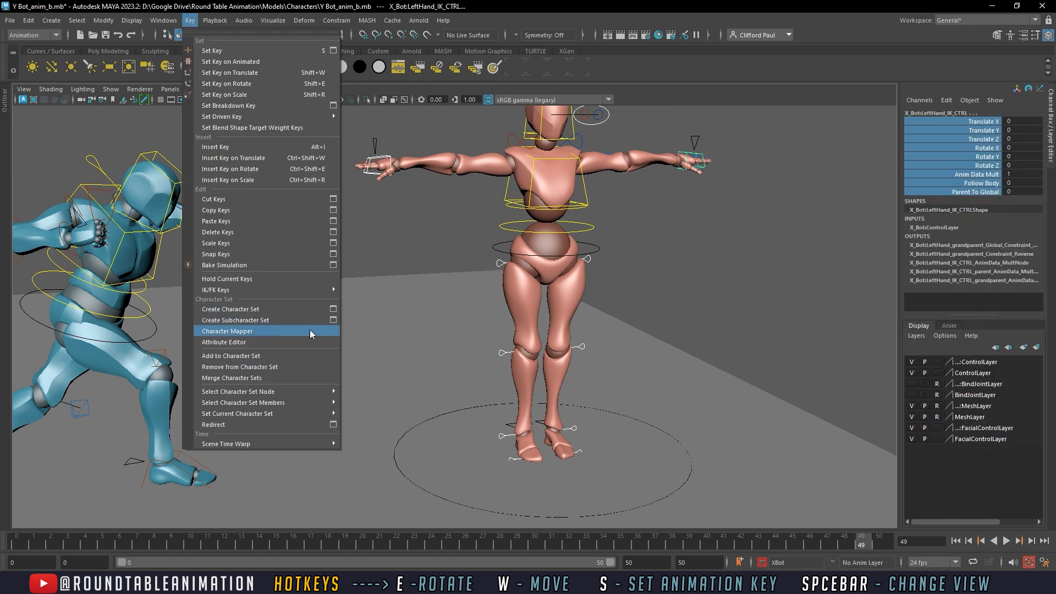
left_click(312, 355)
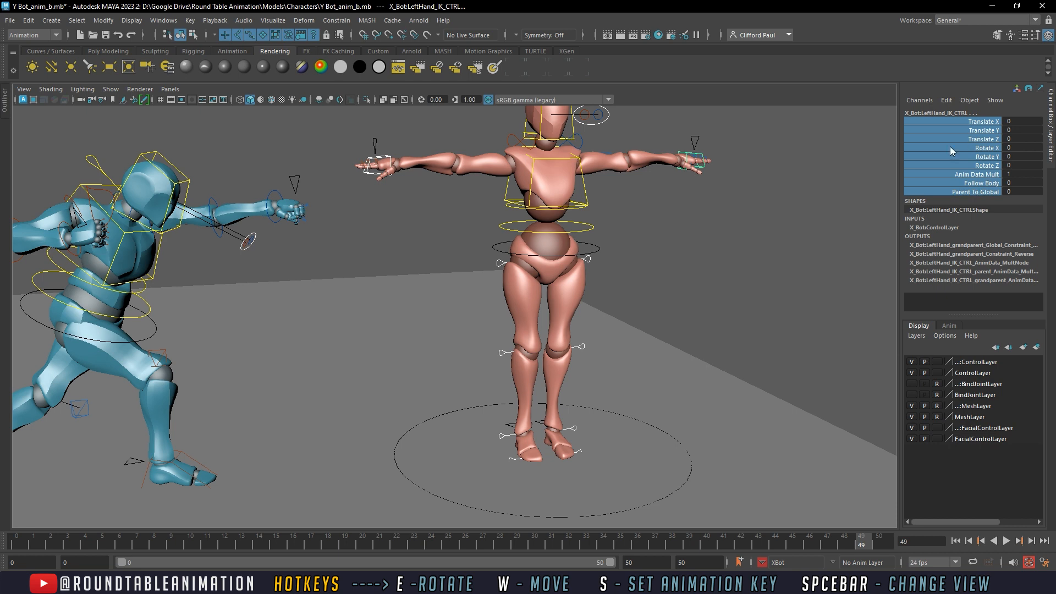
Add only the Translate and Rotate X, Y and Z channels of the selected controls to the XBot character set
left_click(976, 130)
left_click_drag(980, 122, 979, 166)
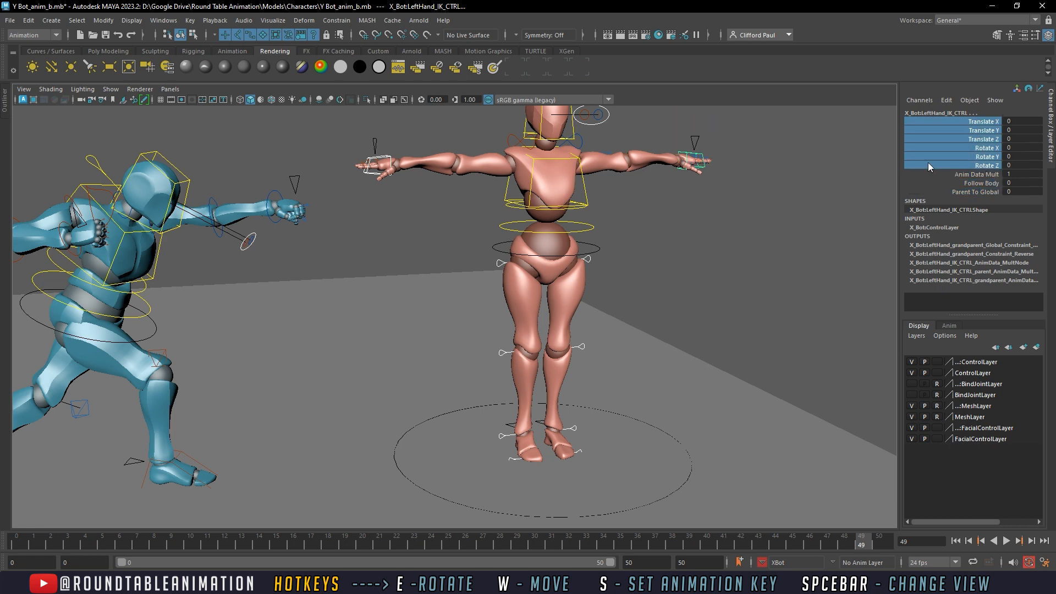
left_click(190, 20)
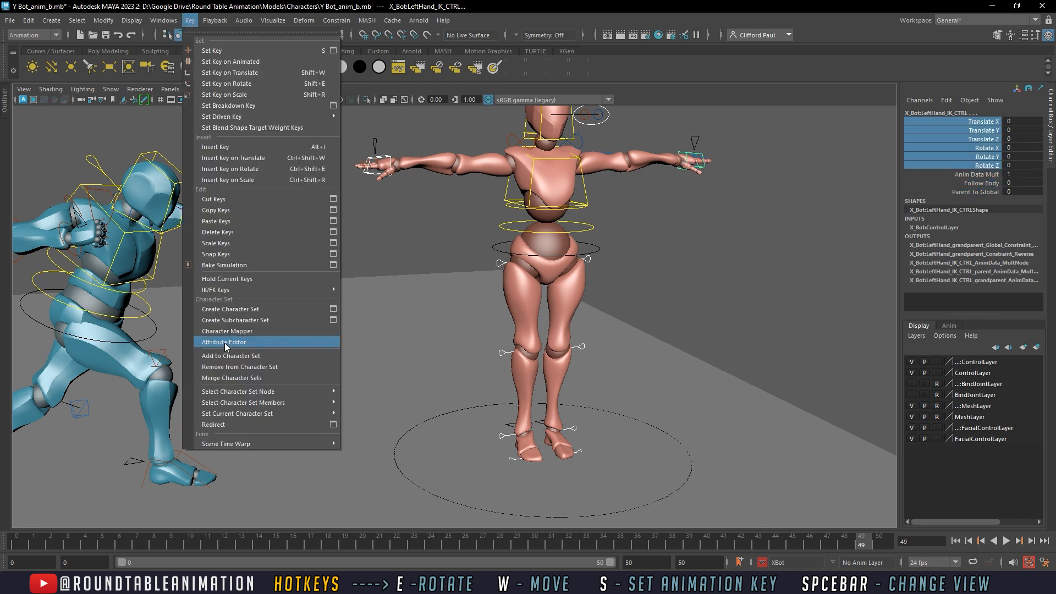
left_click(230, 357)
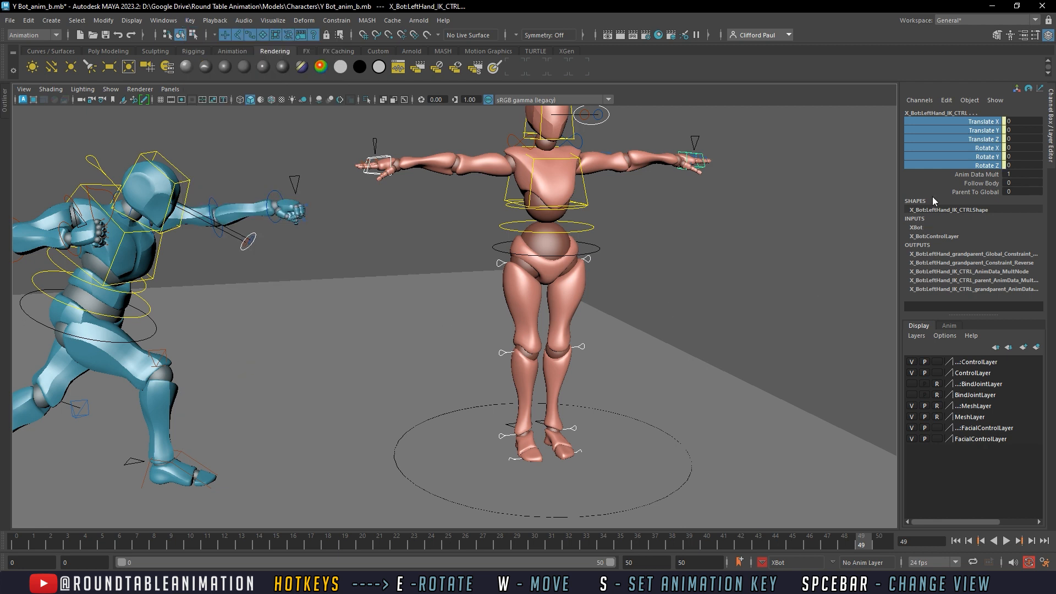
Check the channels of the X Bot's right upper leg FK control for character set membership and clear the selection
left_click(738, 171)
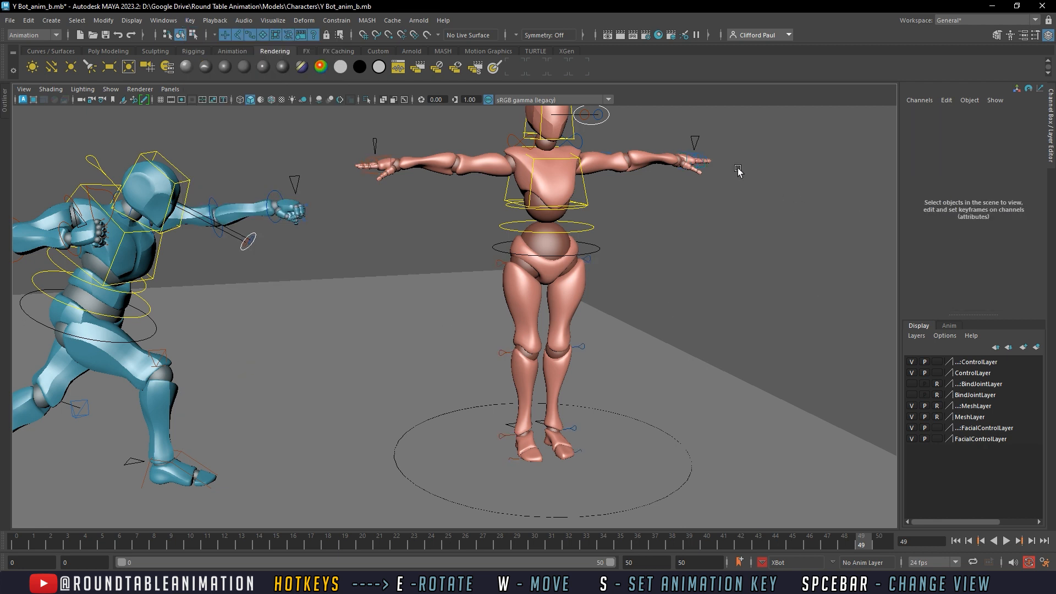
left_click(497, 262)
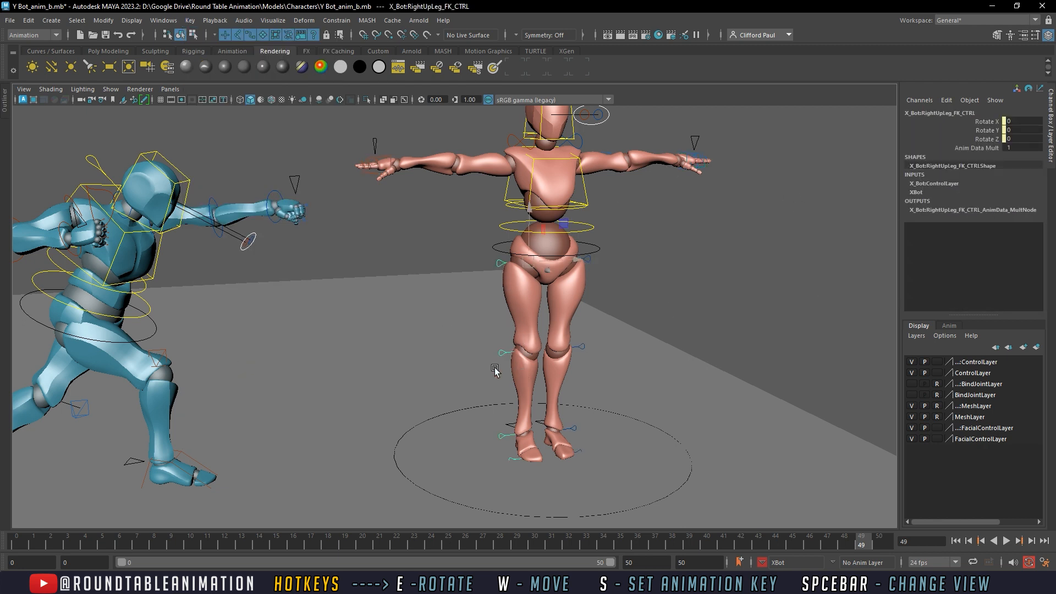
left_click(773, 284)
left_click_drag(686, 258, 658, 278, "alt")
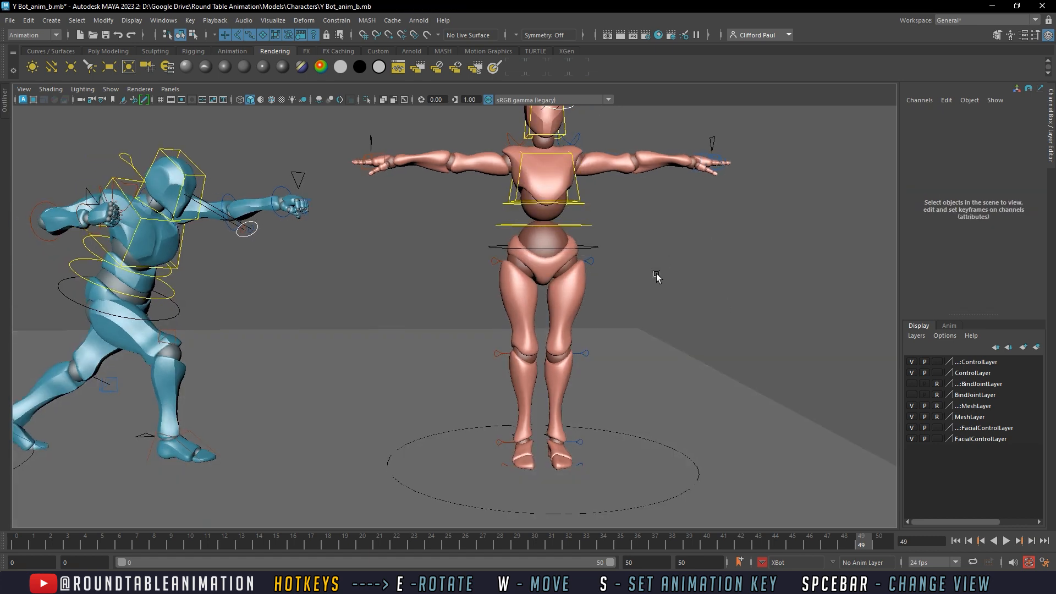
middle_click_drag(658, 278, 674, 285, "alt")
right_click_drag(659, 292, 659, 312, "alt")
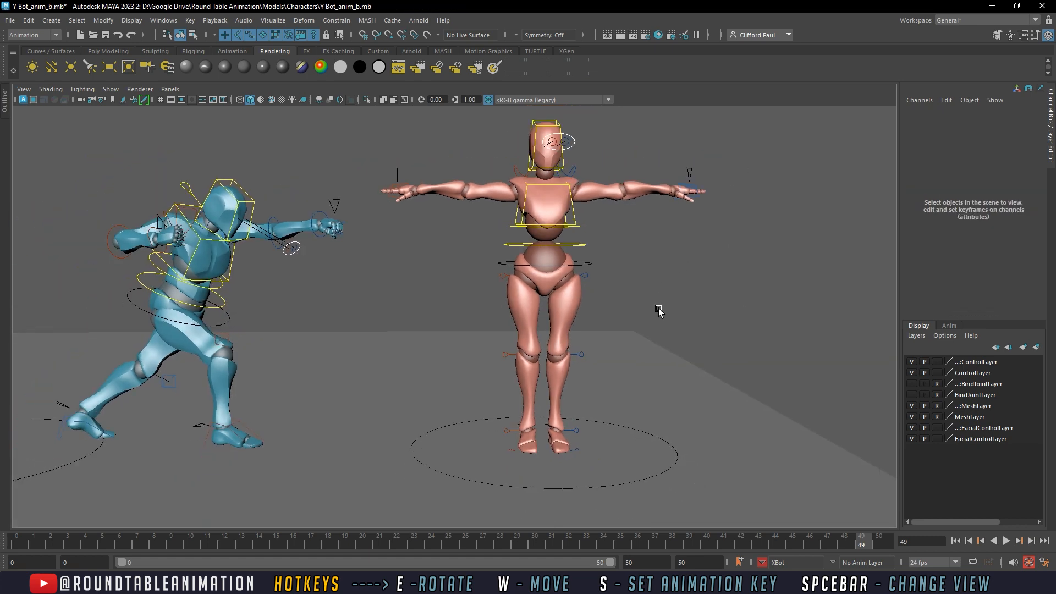
Try raising the X Bot's global control to a Translate Y of about 1.235
left_click(607, 422)
middle_click_drag(631, 400, 634, 392, "alt")
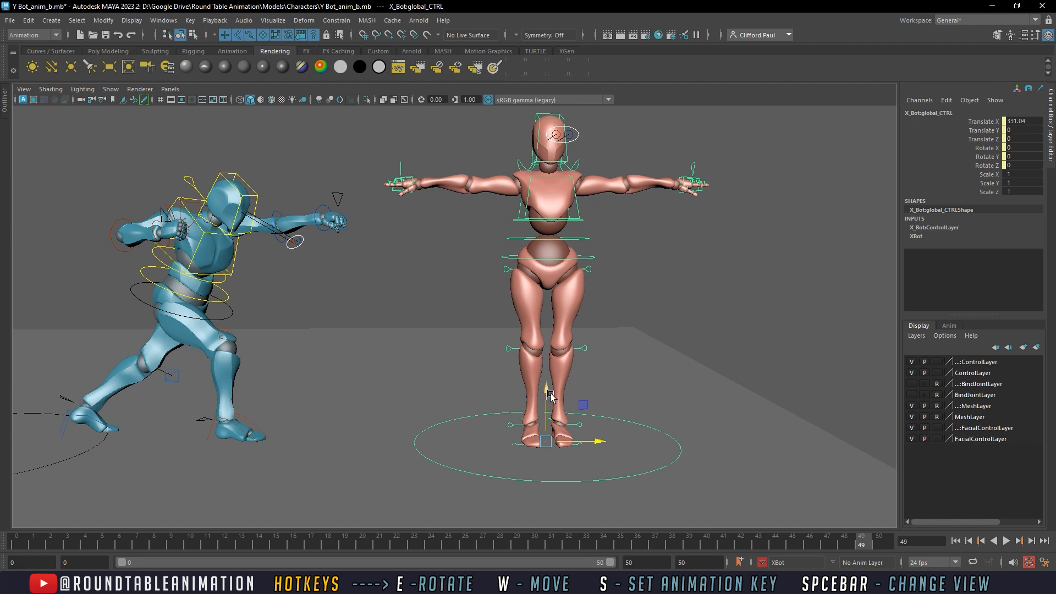
left_click_drag(549, 394, 549, 392)
left_click_drag(625, 464, 569, 387, "alt")
key("e")
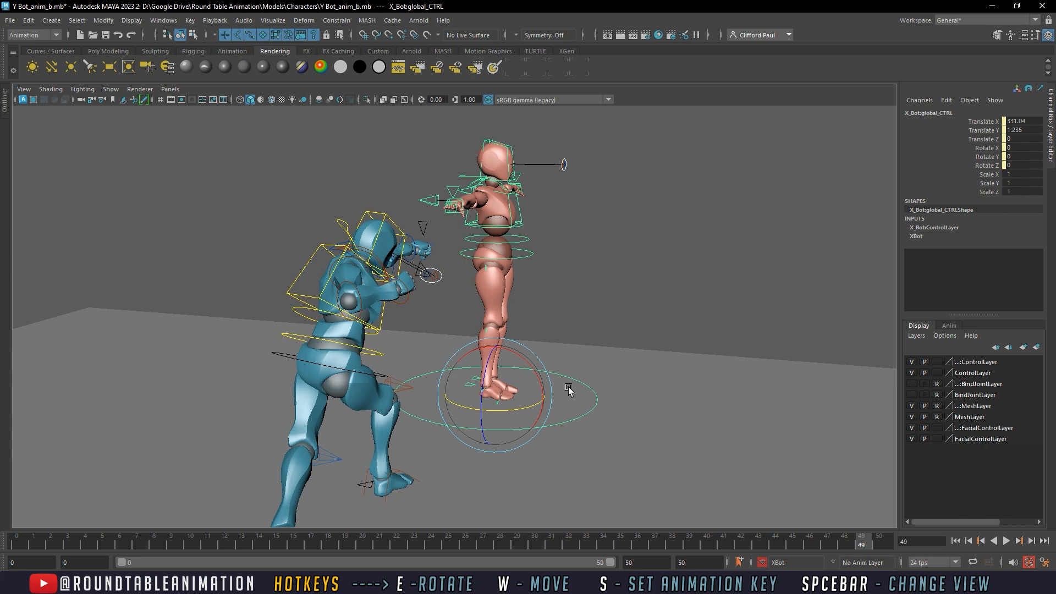
left_click(737, 259)
left_click_drag(700, 298, 626, 309, "alt")
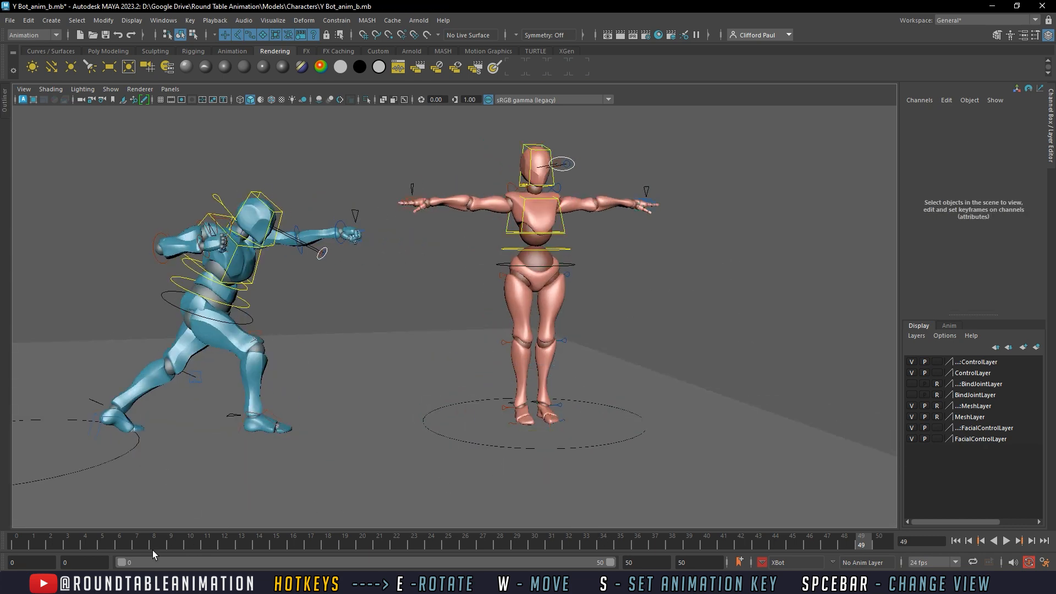
Select the X Bot's global control and move the timeline to frame 0
left_click(487, 445)
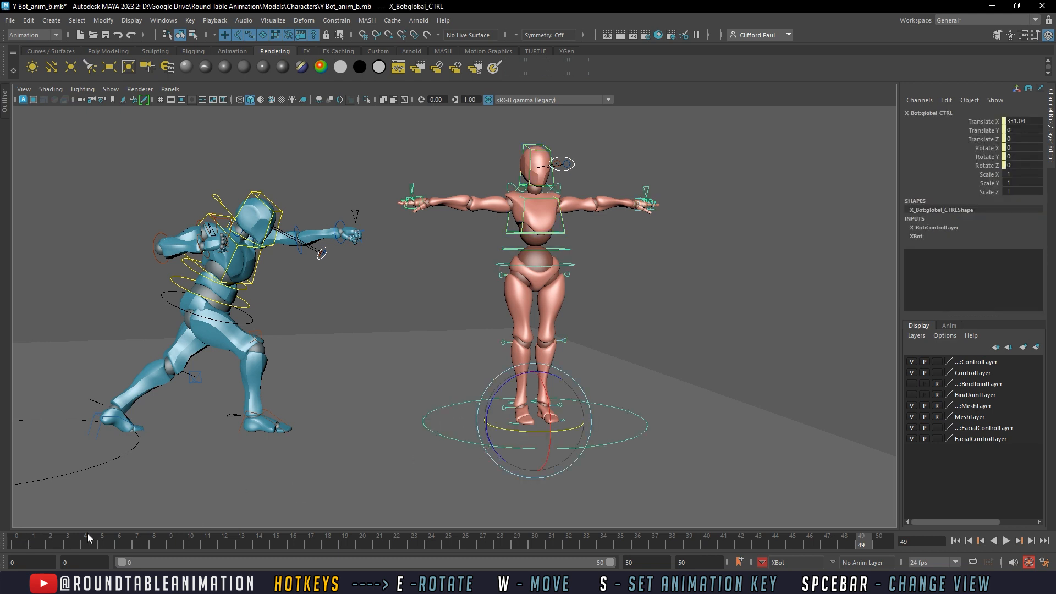
left_click(541, 415)
left_click_drag(67, 543, 15, 543)
middle_click_drag(513, 363, 583, 369, "alt")
scroll(578, 387, "down", 2)
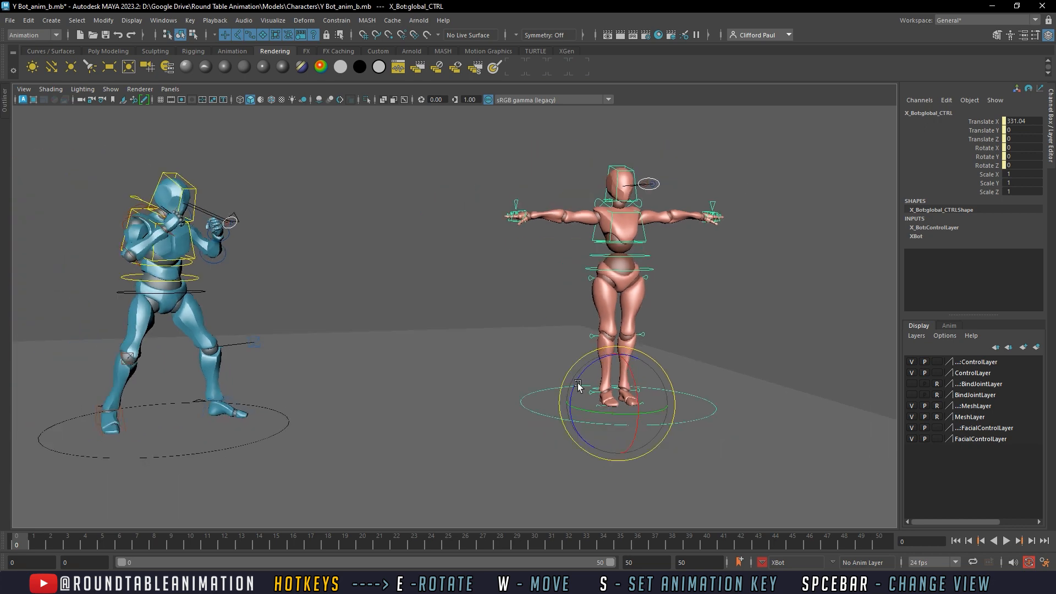
left_click_drag(578, 389, 356, 476, "alt")
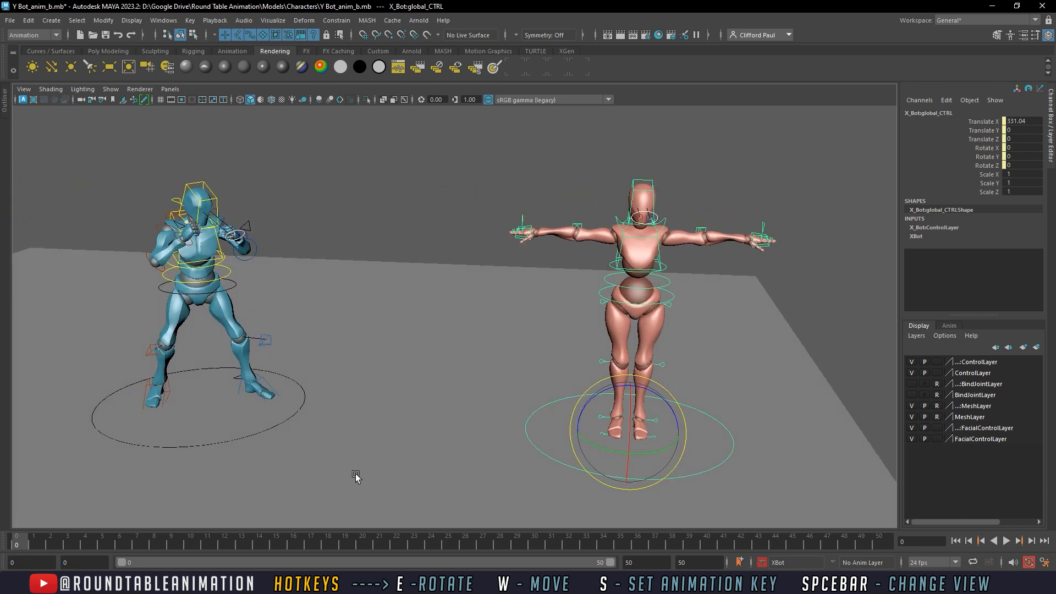
Switch the current character set to YBot and back to XBot, and go to frame 1
left_click(770, 557)
left_click(785, 538)
left_click(767, 557)
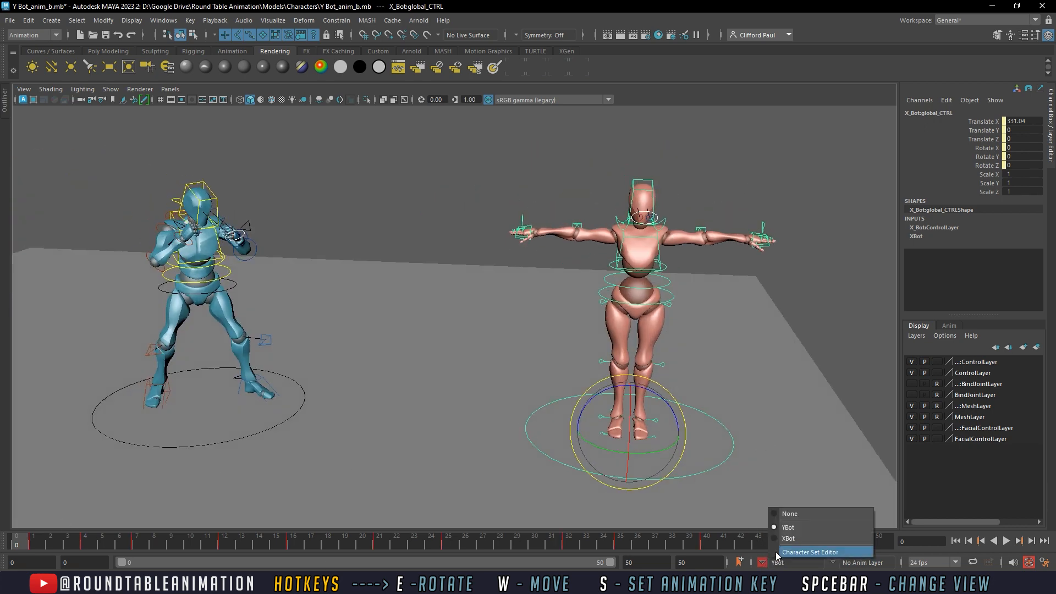
left_click(784, 525)
left_click(40, 541)
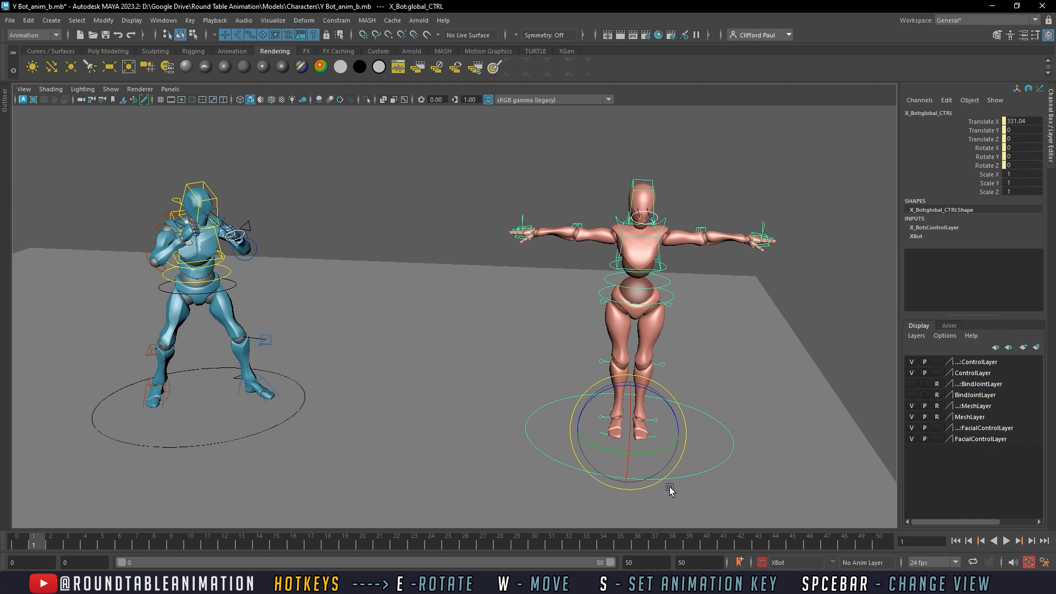
Move the X Bot's global control to a Translate Z of about -23.149
key("w")
left_click_drag(719, 427, 647, 339, "alt")
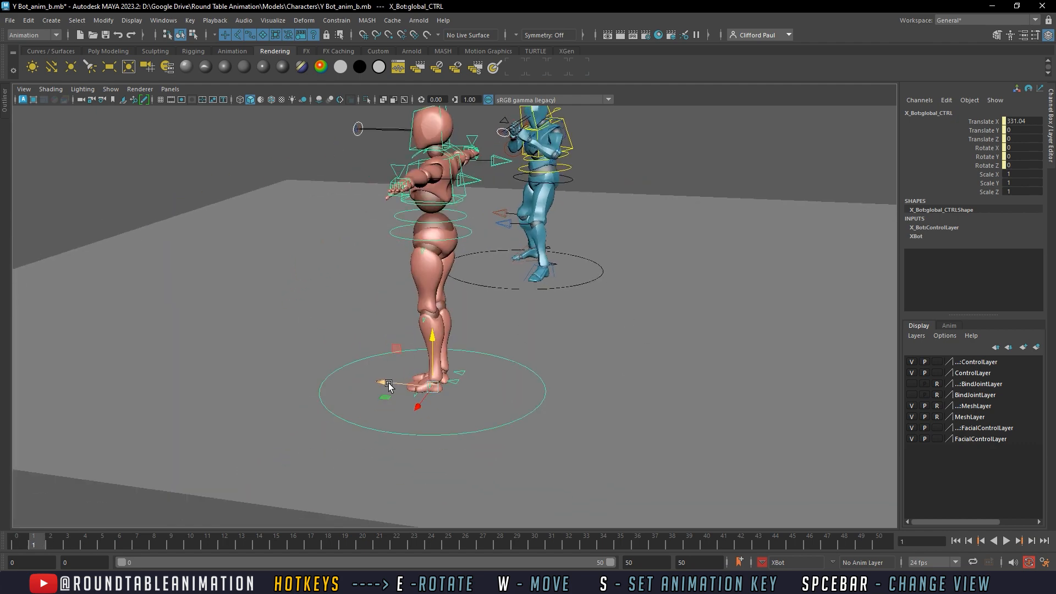
left_click_drag(389, 384, 647, 358)
Rotate the X Bot's global control to -60 on Y and move it toward the Y Bot to a Translate X of about 194.324
key("e")
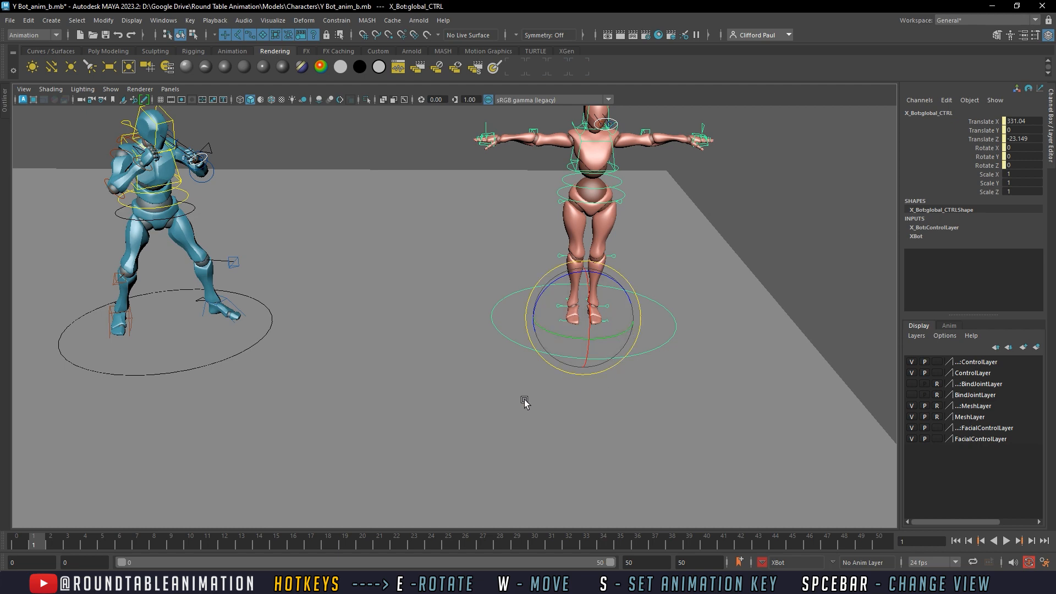
left_click_drag(524, 403, 558, 365, "alt")
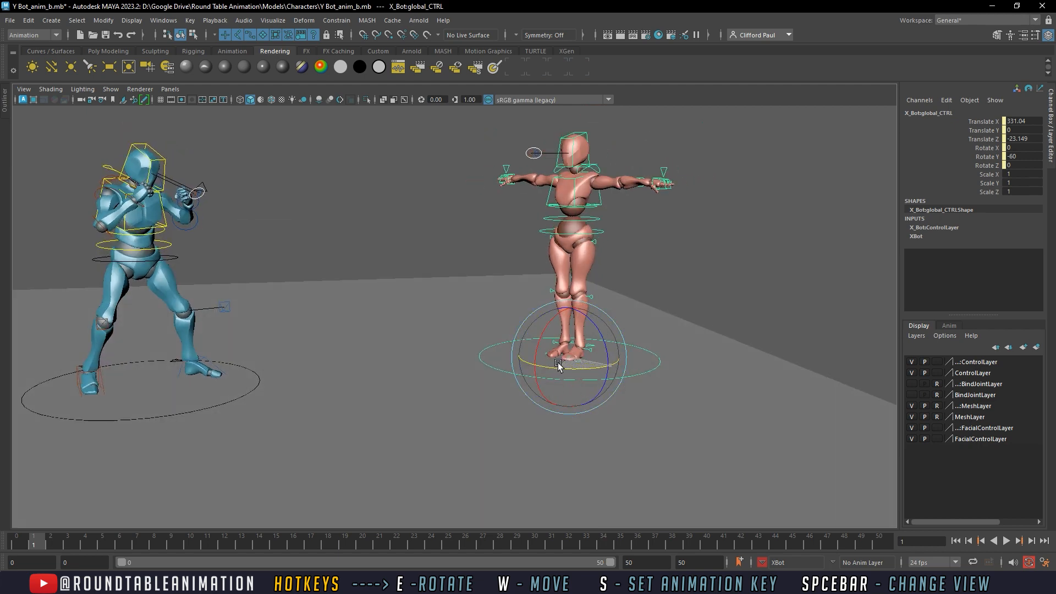
key("w")
left_click_drag(623, 361, 454, 363)
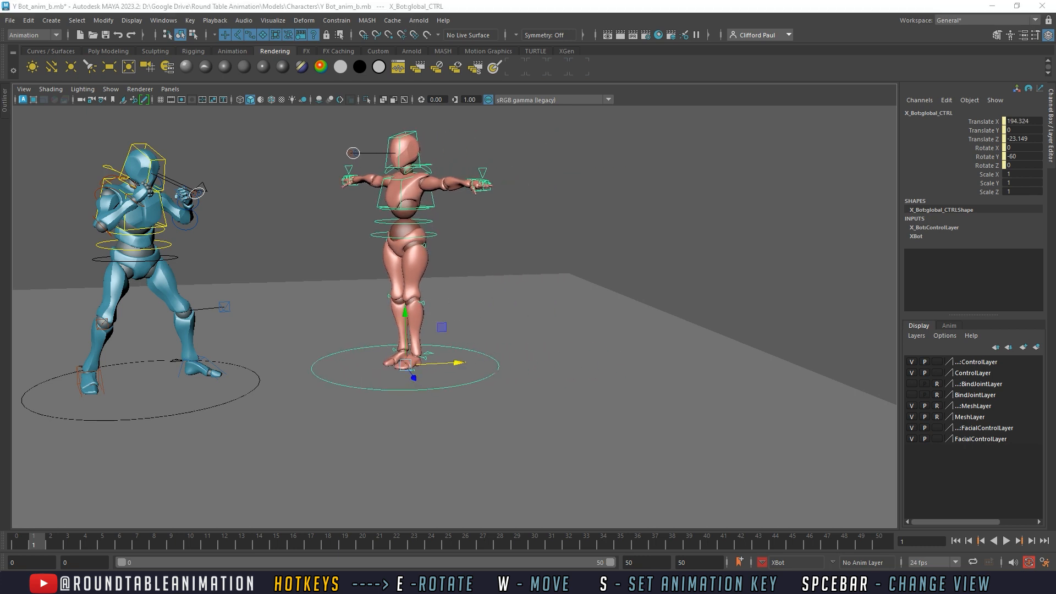
Set the FK IK value of the X Bot's left and right foot options controls to 1
scroll(391, 405, "up", 3)
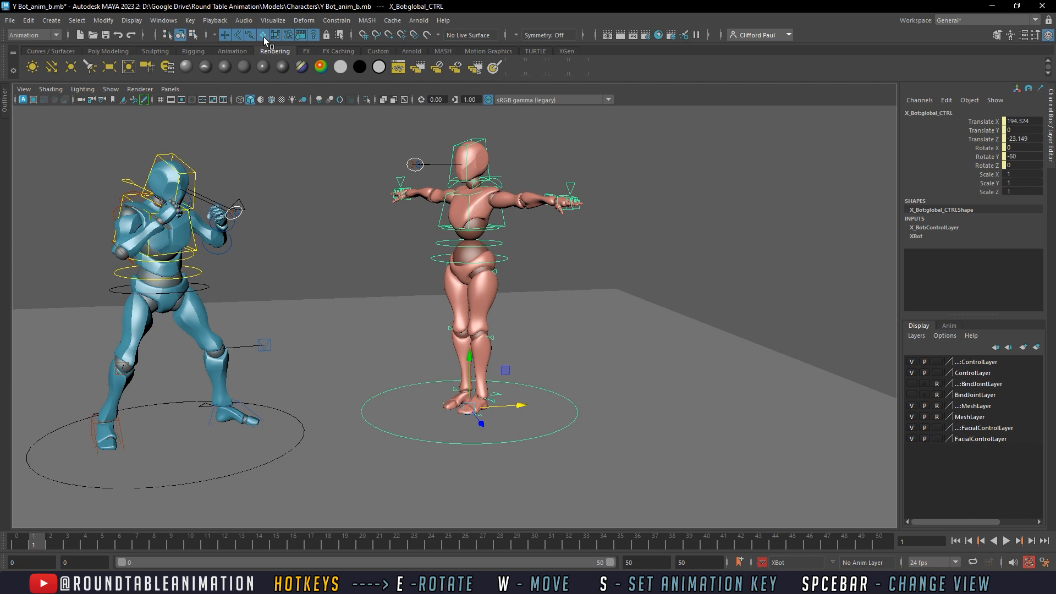
scroll(602, 369, "up", 3)
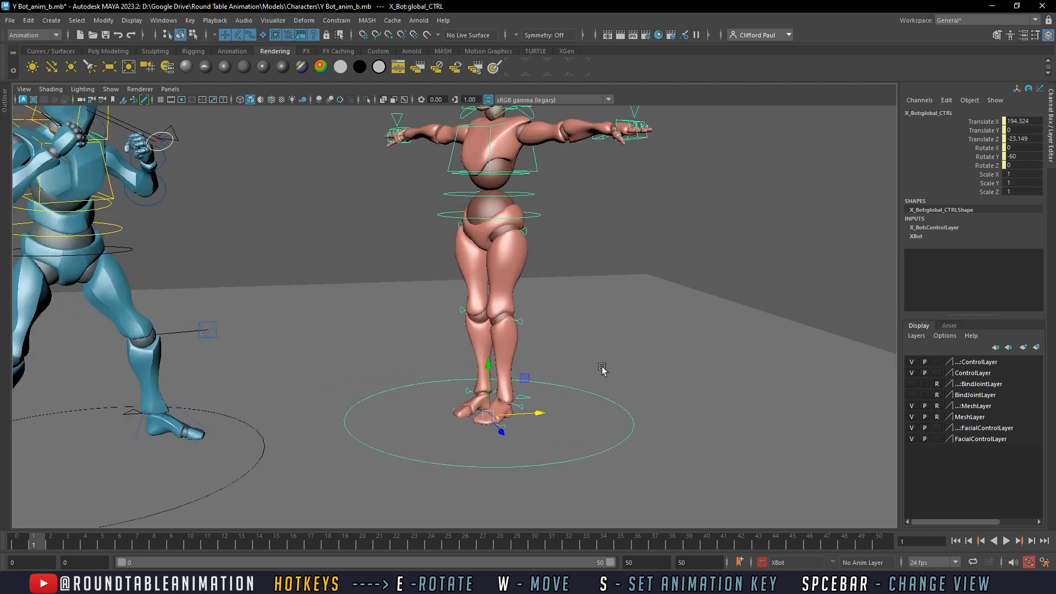
left_click(507, 400)
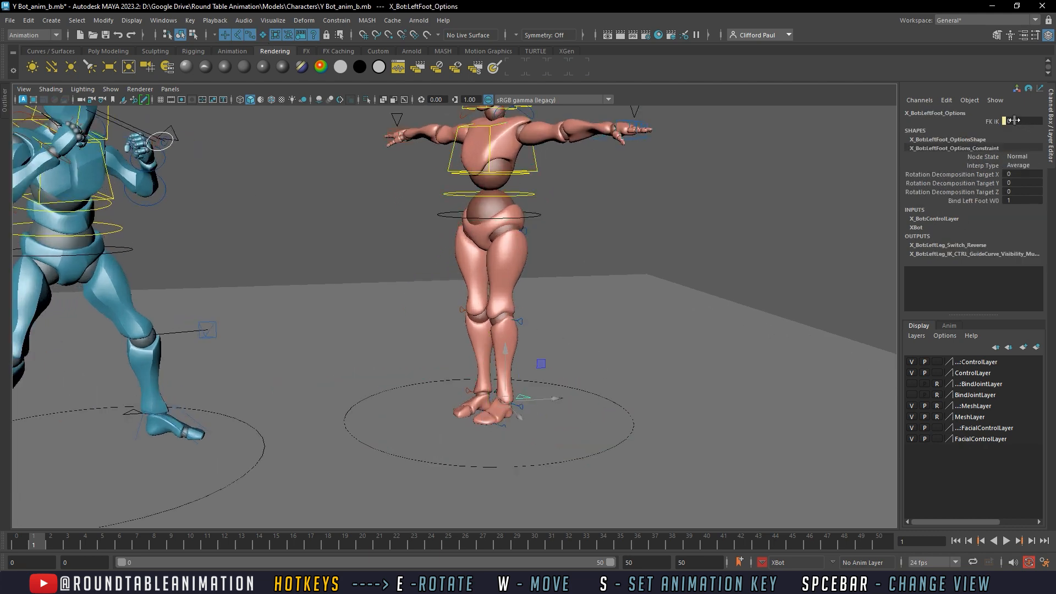
left_click(501, 391)
left_click(1027, 120)
type("1")
key("Return")
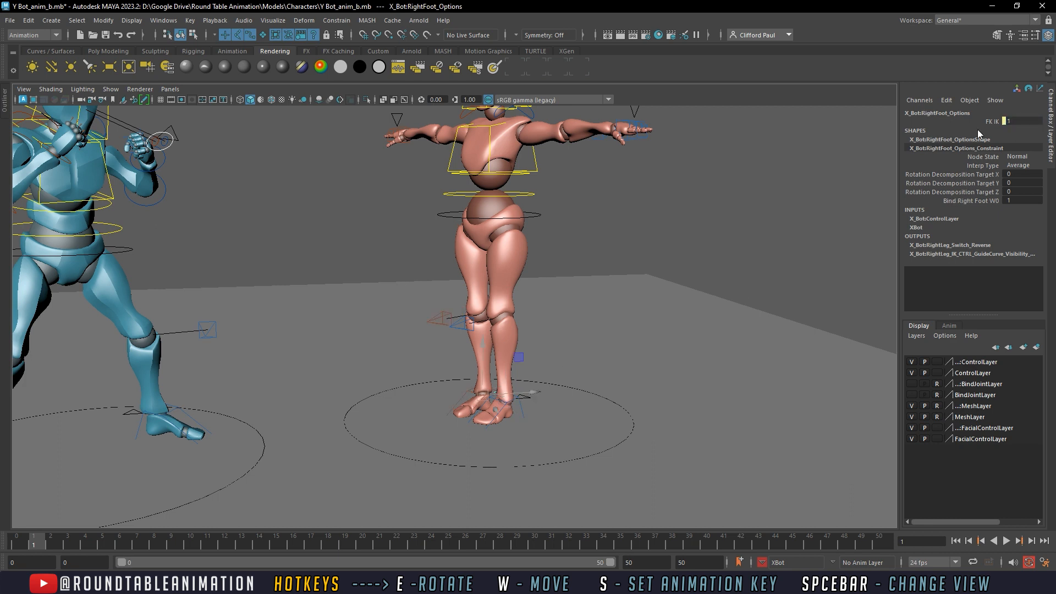
Move the X Bot's left foot IK control to about 5.062 on X and -8.767 on Z, and rotate it to 45 on Y
left_click(510, 403)
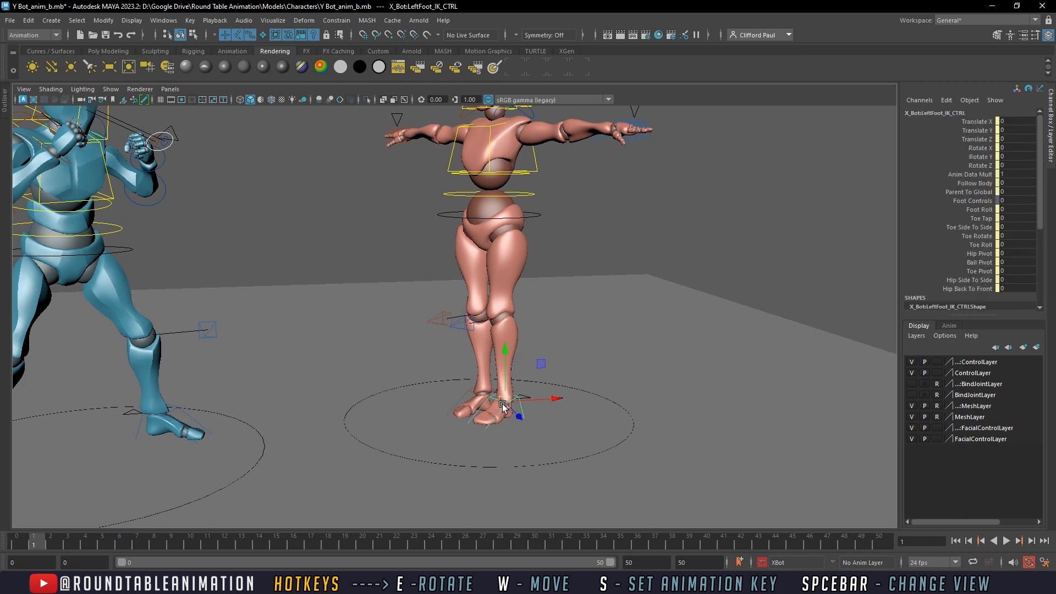
left_click_drag(503, 407, 561, 419)
key("ctrl+z")
key("e")
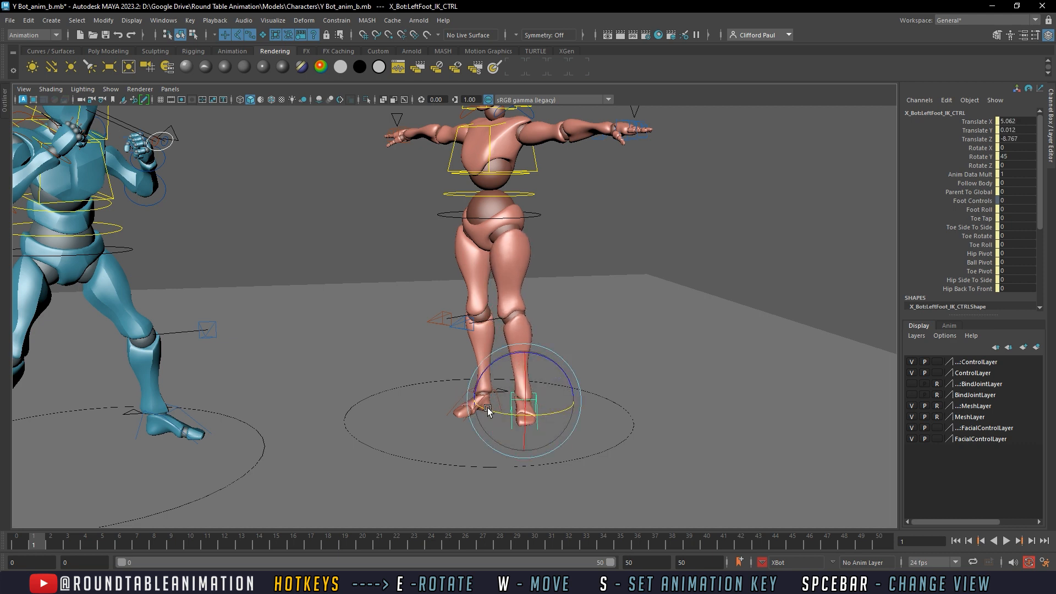
Move the X Bot's right foot IK control outward to widen the stance, reaching about 14.43 on Z
key("w")
left_click(483, 403)
left_click_drag(520, 396, 492, 397)
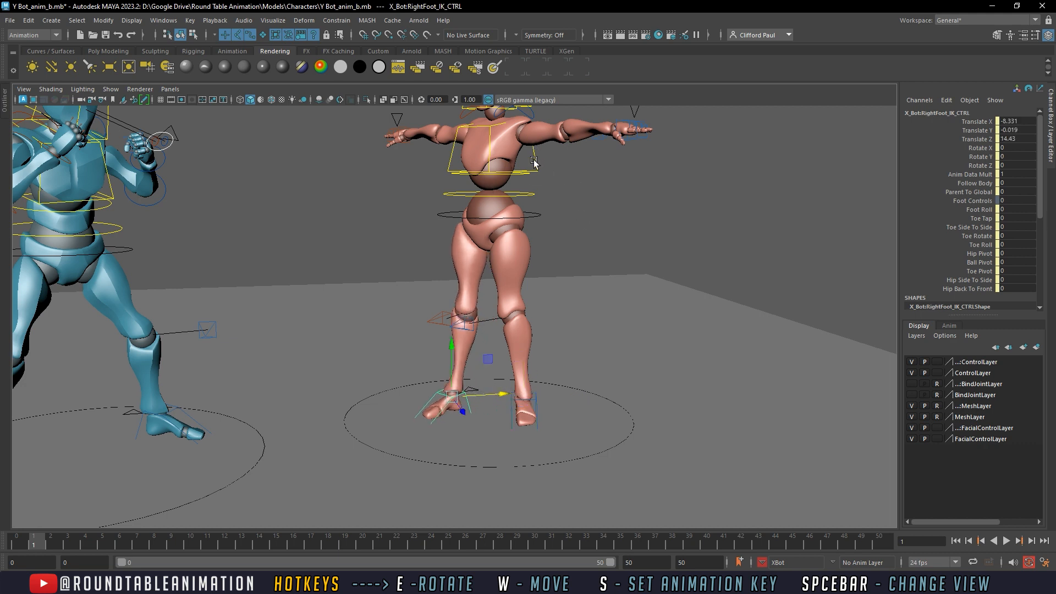
Lower the X Bot's root control slightly so that the hips drop and the knees bend
left_click(536, 217)
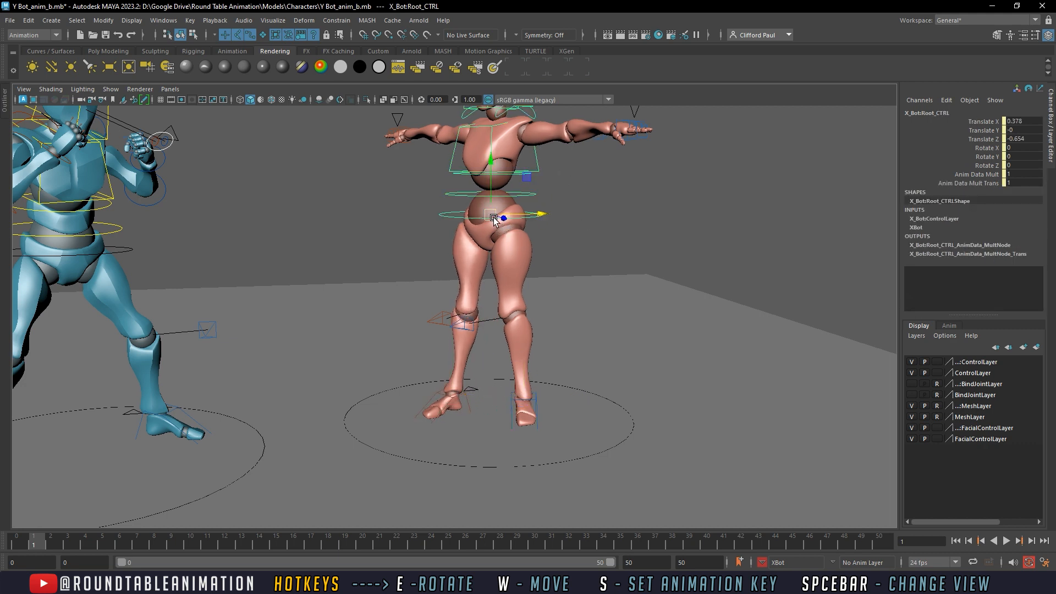
left_click_drag(493, 217, 488, 221)
middle_click_drag(538, 316, 554, 322, "alt")
left_click(520, 321)
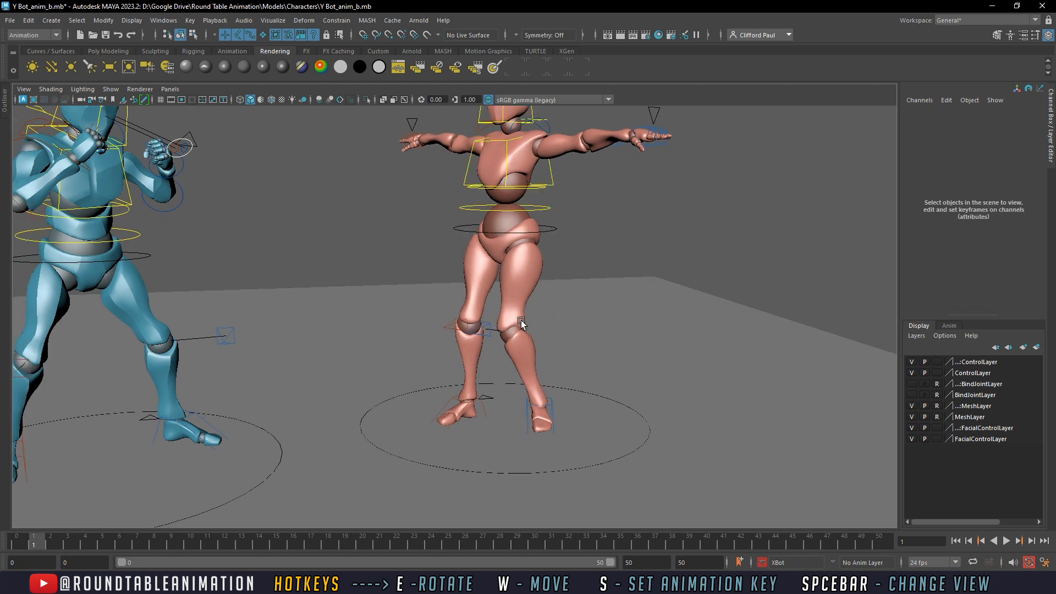
Move the X Bot's left leg IK control to about 20.905 on X, -5.082 on Y and 9.787 on Z to point the knee outward
left_click(489, 331)
left_click_drag(490, 331, 527, 347, "alt")
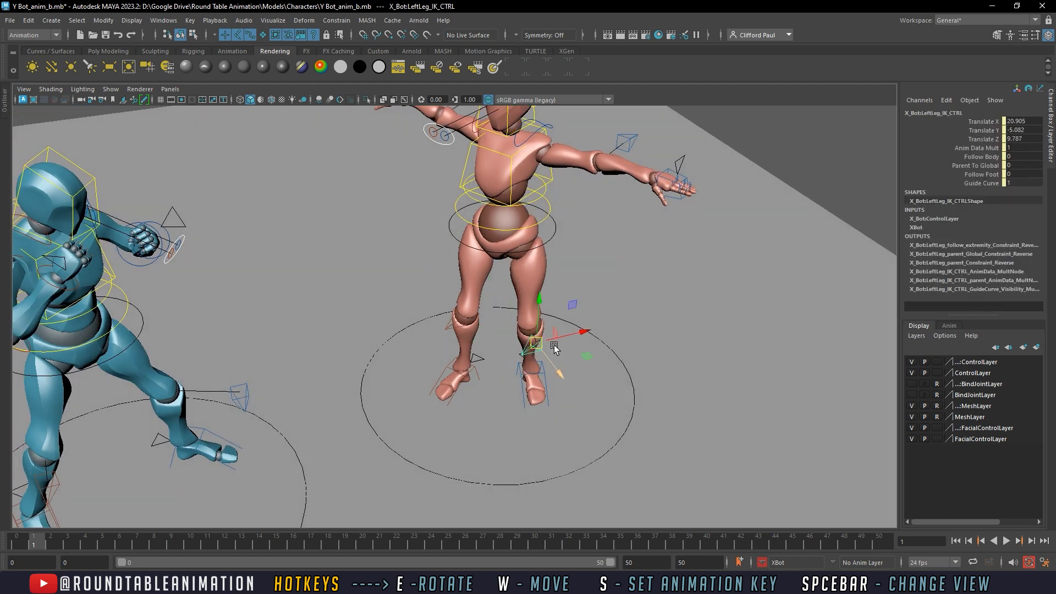
left_click_drag(567, 451, 552, 414, "alt")
left_click(551, 431)
Move the X Bot's right leg IK control to about -6.597, -2.883, 23.265 and its left leg IK control to about 24.624, -4.312, 5.118
left_click(442, 404)
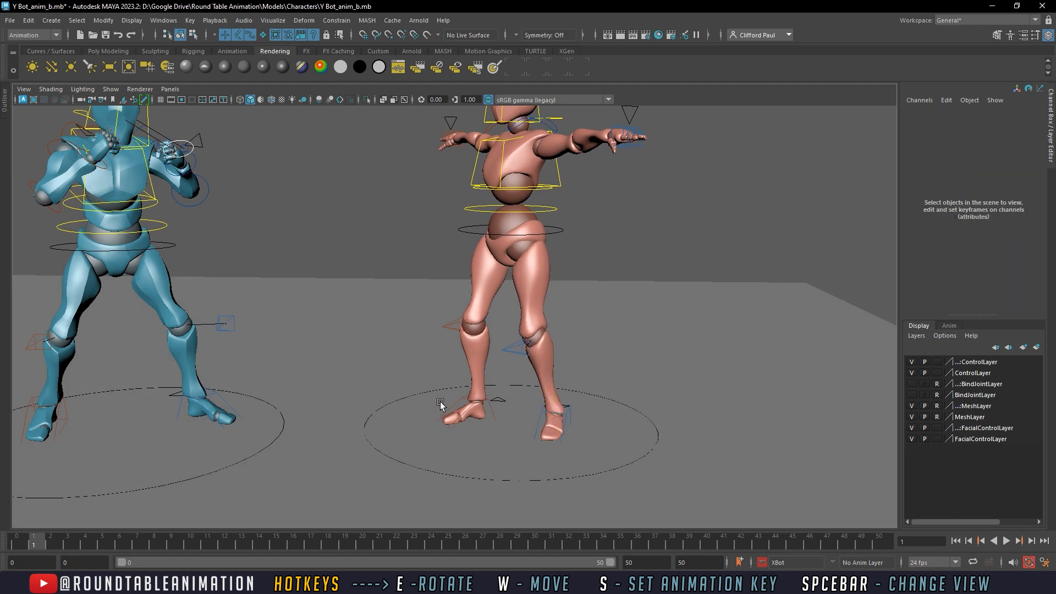
left_click_drag(442, 404, 532, 398, "alt")
left_click(449, 422)
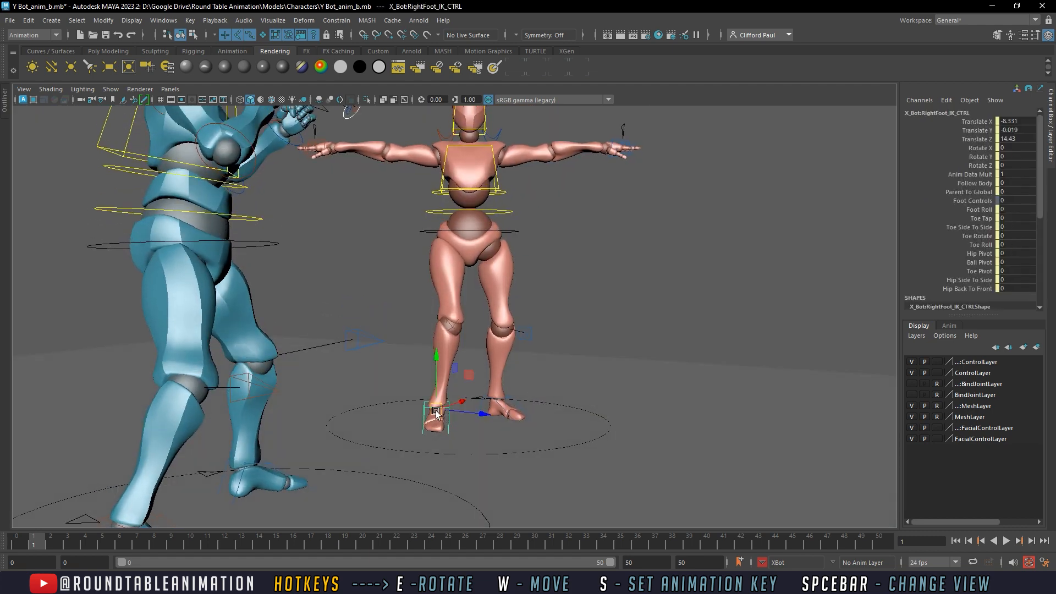
key("w")
left_click(452, 324)
left_click_drag(478, 356, 481, 380, "alt")
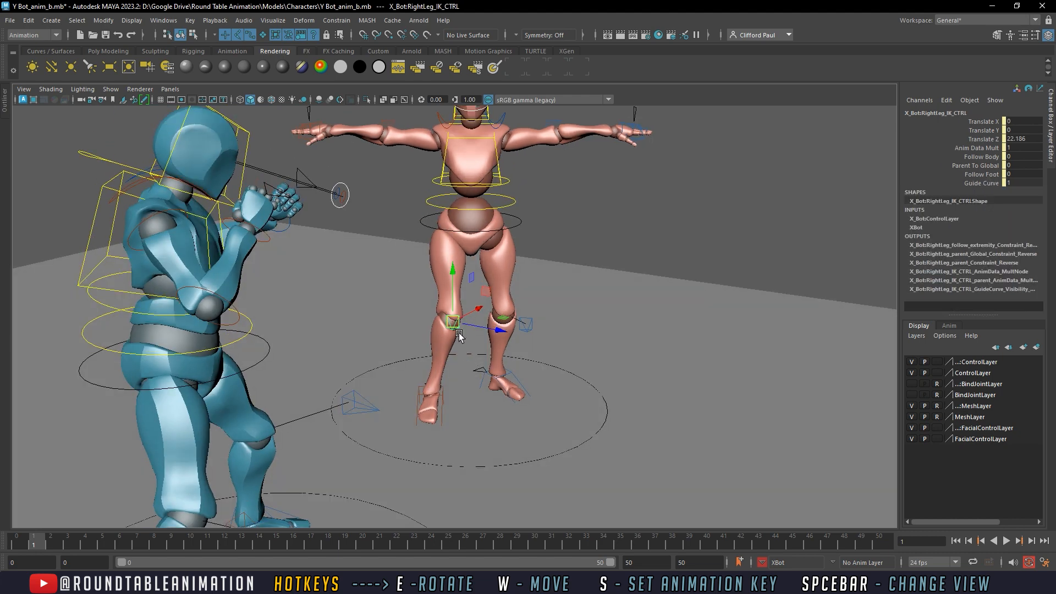
left_click_drag(452, 328, 439, 329)
left_click_drag(531, 348, 554, 374, "alt")
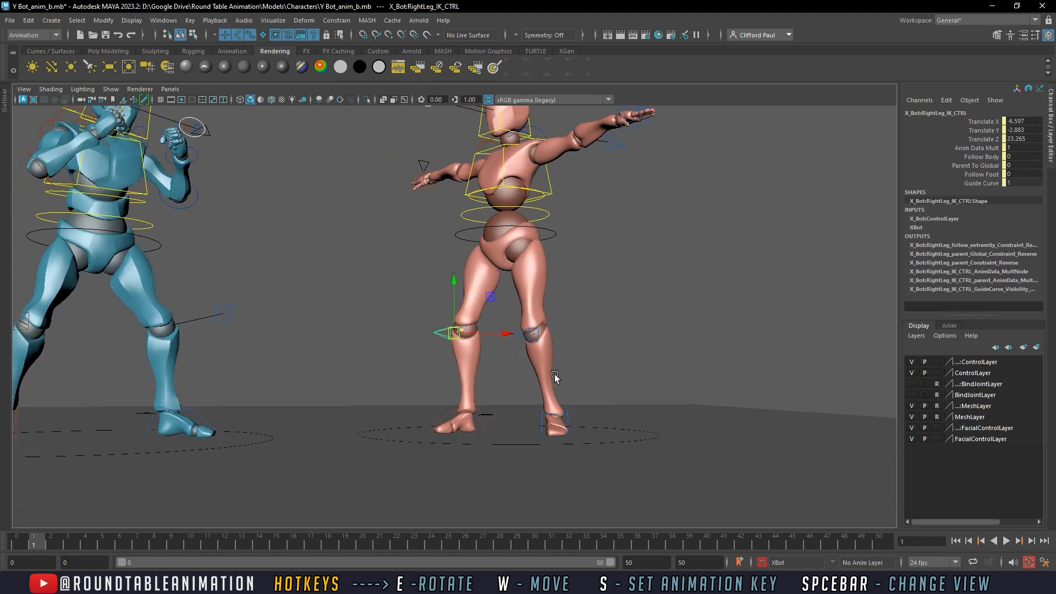
left_click(527, 337)
left_click_drag(533, 328, 557, 354)
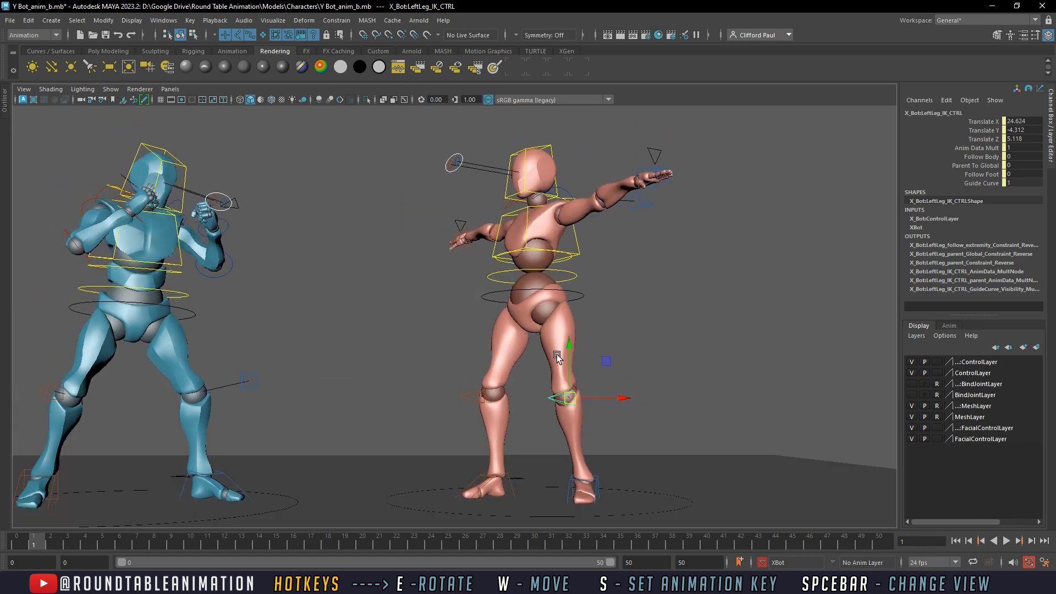
Rotate the X Bot's root control slightly to angle the hips for the fighting stance
left_click(528, 297)
key("e")
left_click_drag(527, 306, 717, 166)
Set the FK IK value of the X Bot's left and right hand options controls to 0
left_click(675, 194)
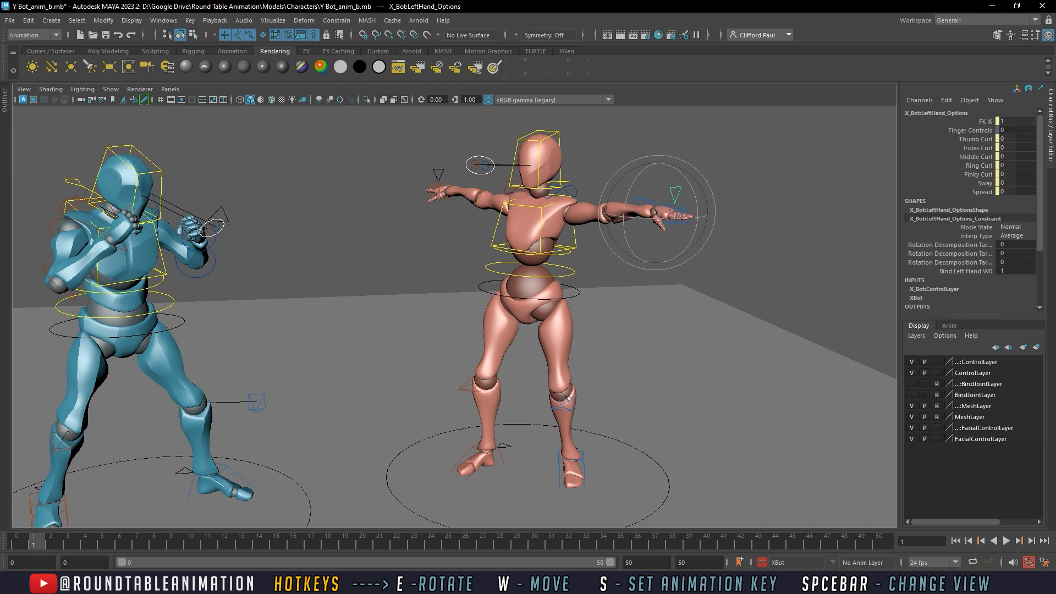
left_click(1017, 122)
type("0")
key("Return")
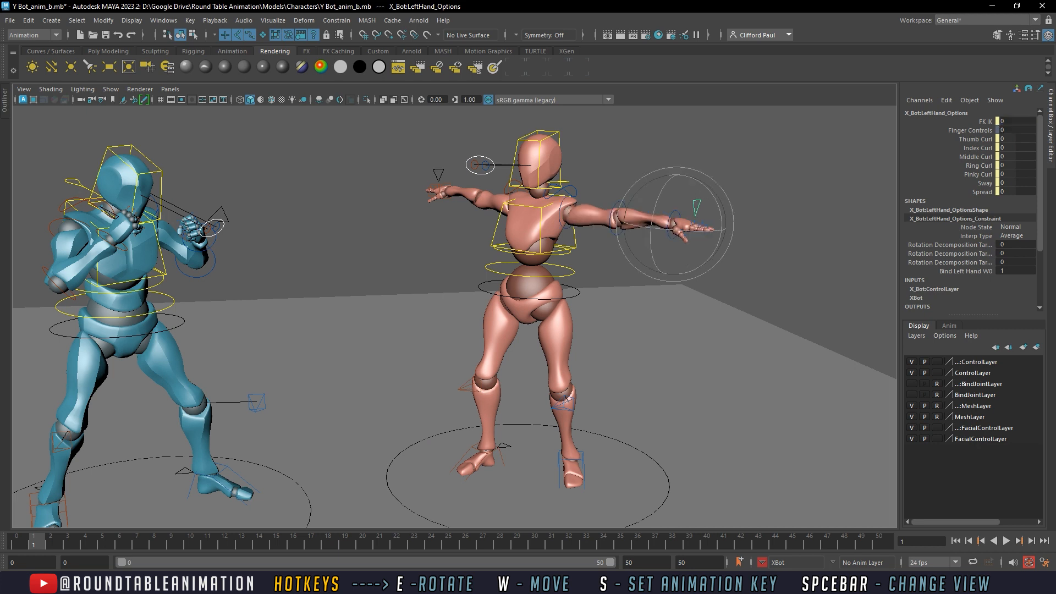
left_click(441, 175)
left_click(1001, 121)
type("0")
key("Return")
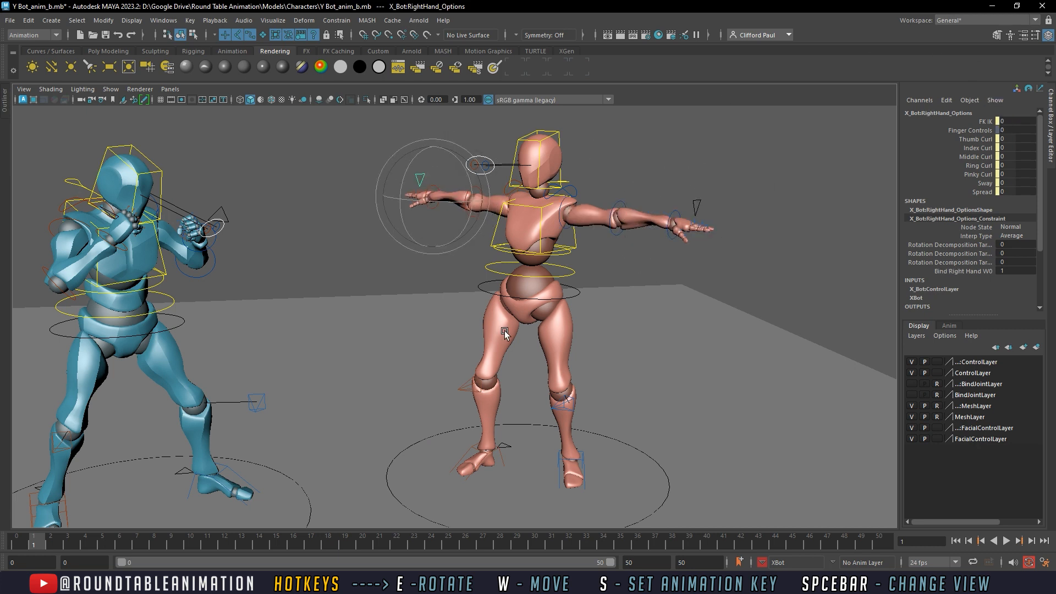
Rotate the X Bot's neck control to about 13.266 on X, -2.988 on Y and -5.268 on Z
left_click(584, 183)
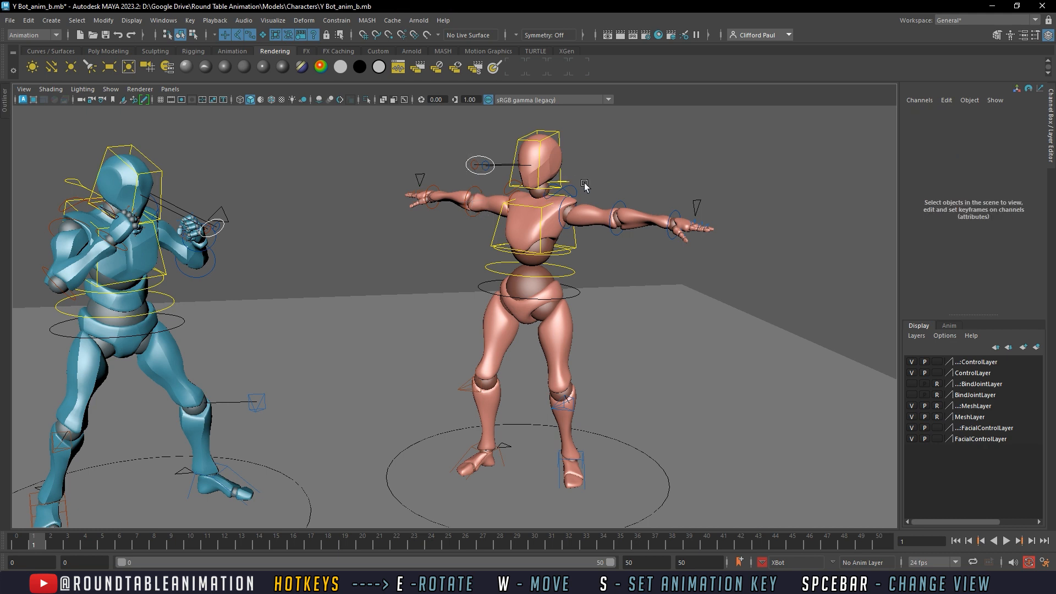
left_click(566, 180)
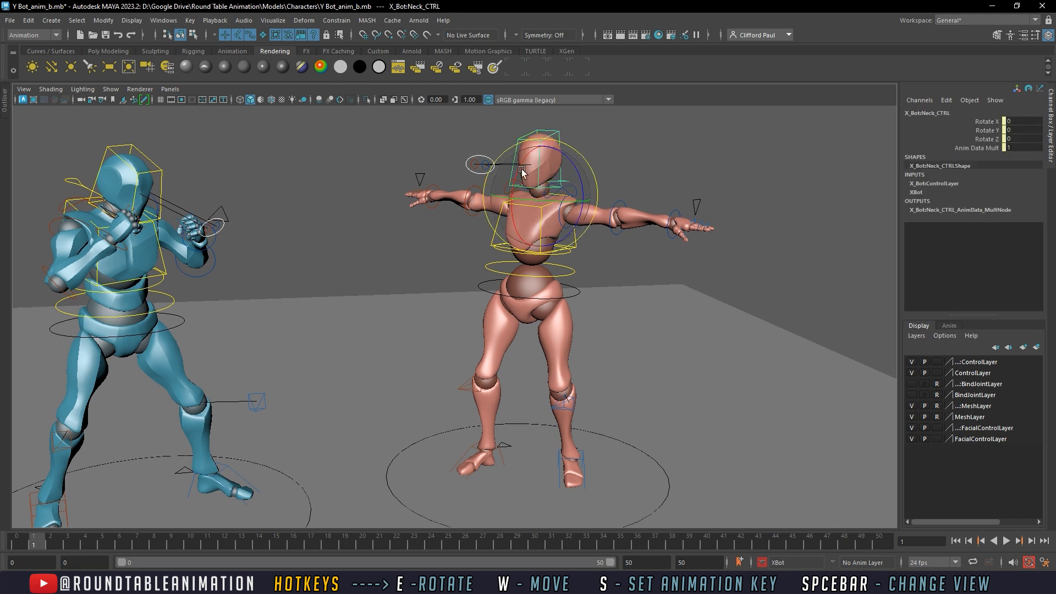
left_click_drag(542, 169, 535, 183)
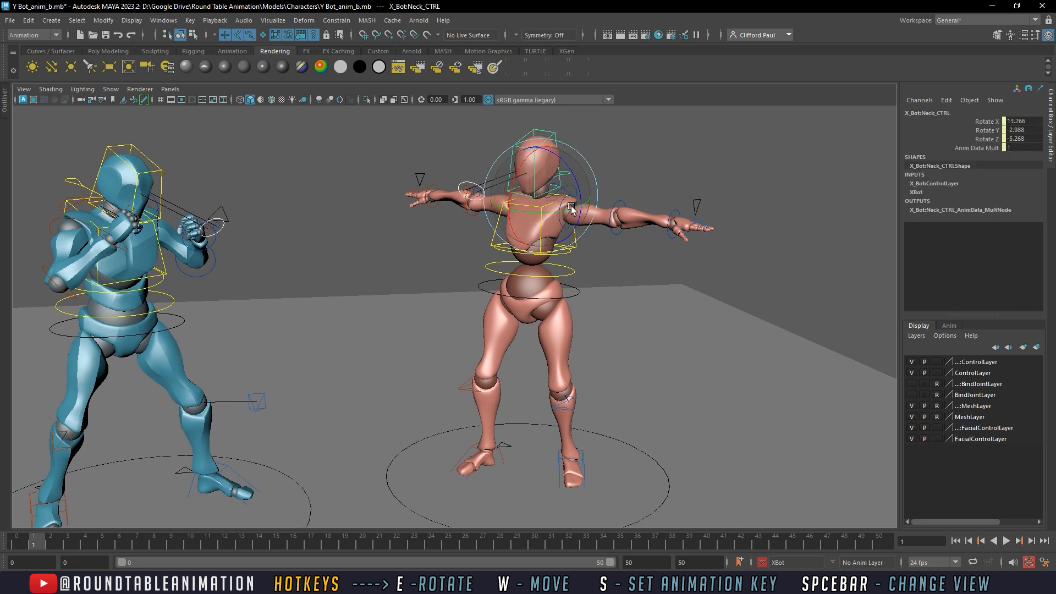
mouse_move(619, 269)
middle_mouse_down("alt")
mouse_move(587, 274)
mouse_move(613, 272)
middle_mouse_up("alt")
left_click(601, 280)
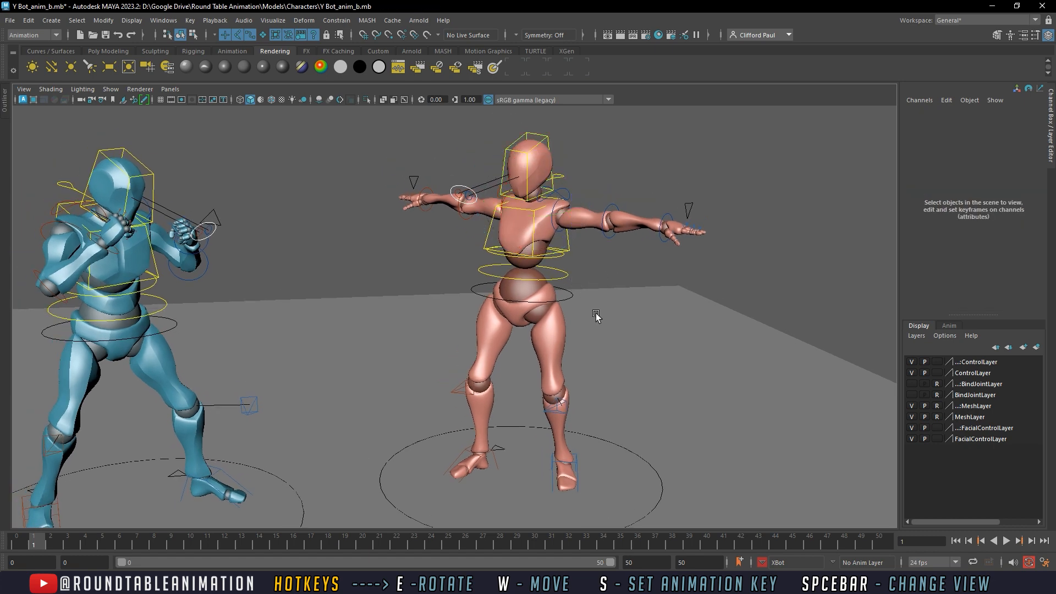
Move the X Bot's left foot IK control to about 9.453 on X, -0.519 on Y and -16.85 on Z
left_click_drag(596, 316, 571, 290, "alt")
left_click_drag(592, 380, 575, 404, "alt")
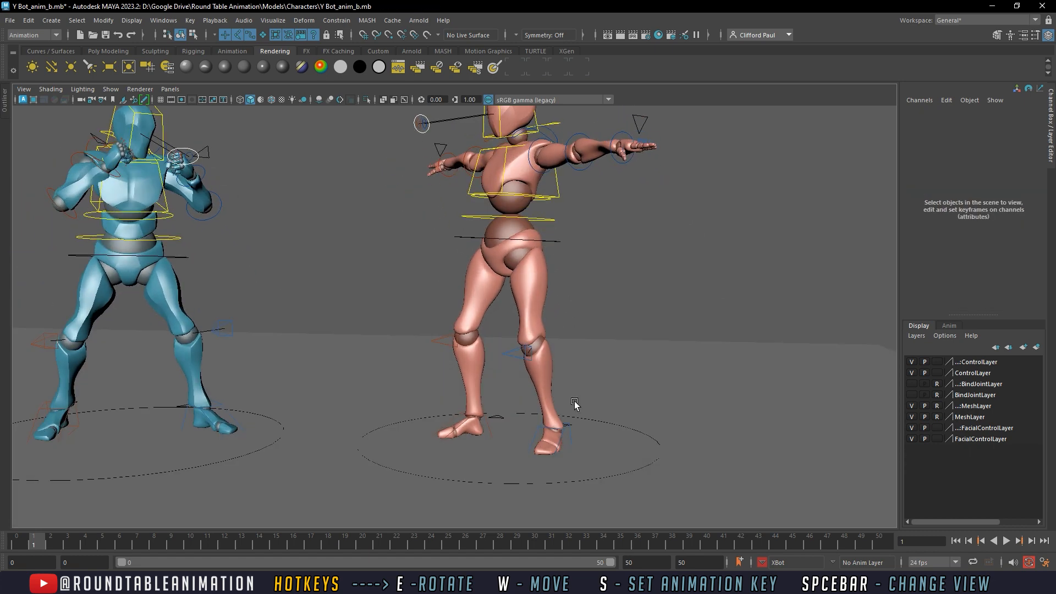
left_click(563, 441)
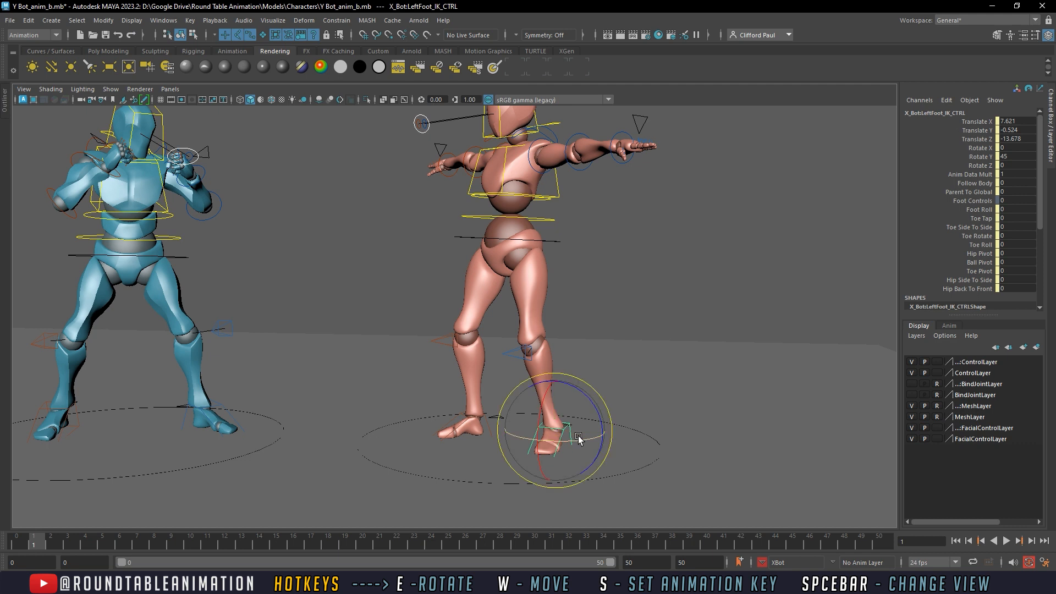
key("w")
left_click_drag(583, 431, 592, 432)
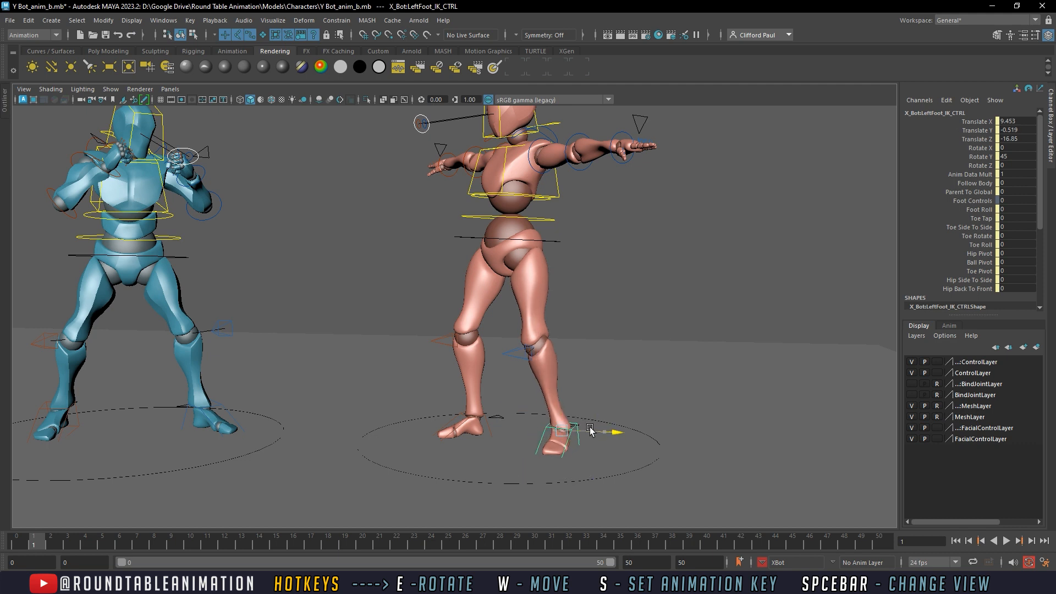
Move the X Bot's right foot IK control to about -13.756 on X, -0.869 on Y and 19.5 on Z
middle_click_drag(519, 383, 560, 386, "alt")
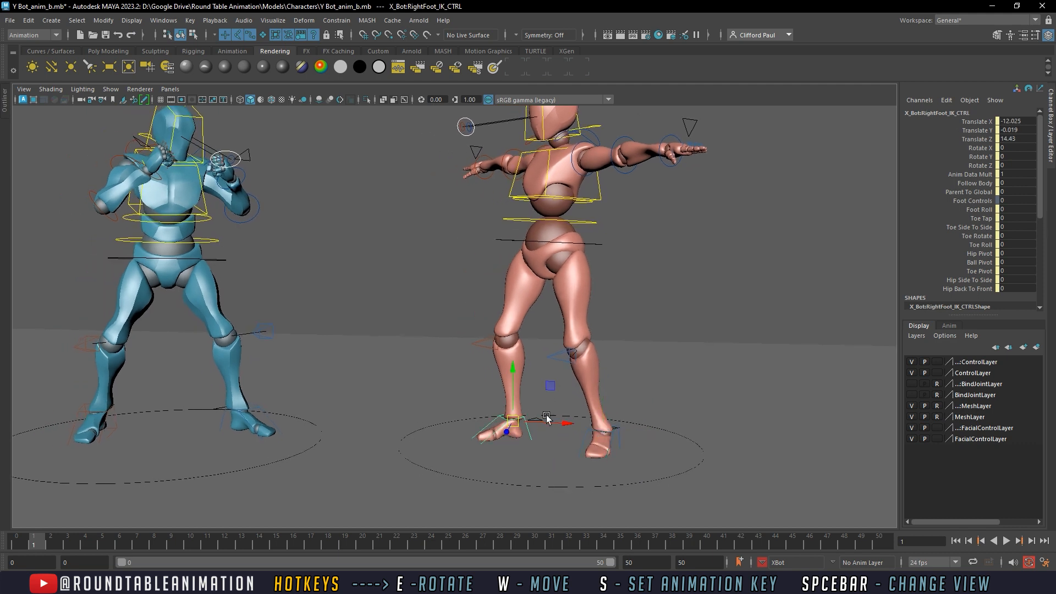
left_click(508, 421)
left_click_drag(507, 420, 518, 405)
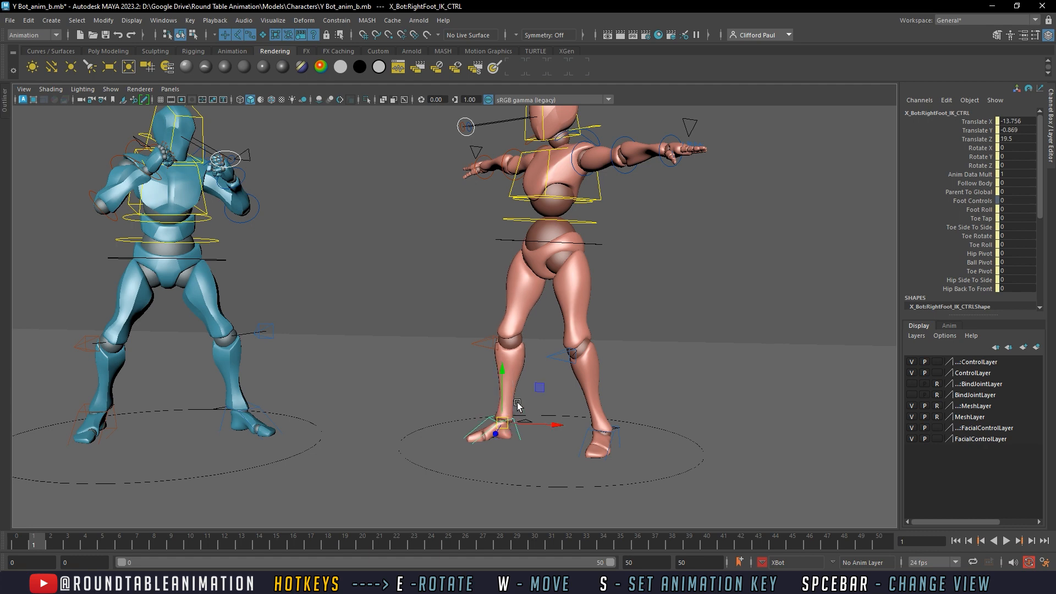
Move the X Bot's root control to about -0.206, -7.56, 2.27 and rotate it to about 4.816, 9.167, -2.719
left_click(555, 242)
mouse_move(557, 242)
left_mouse_down("alt")
mouse_move(530, 241)
mouse_move(522, 226)
mouse_move(545, 245)
left_mouse_up("alt")
left_click(530, 240)
key("e")
key("w")
middle_click_drag(545, 245, 576, 329, "alt")
left_click_drag(577, 329, 581, 300, "alt")
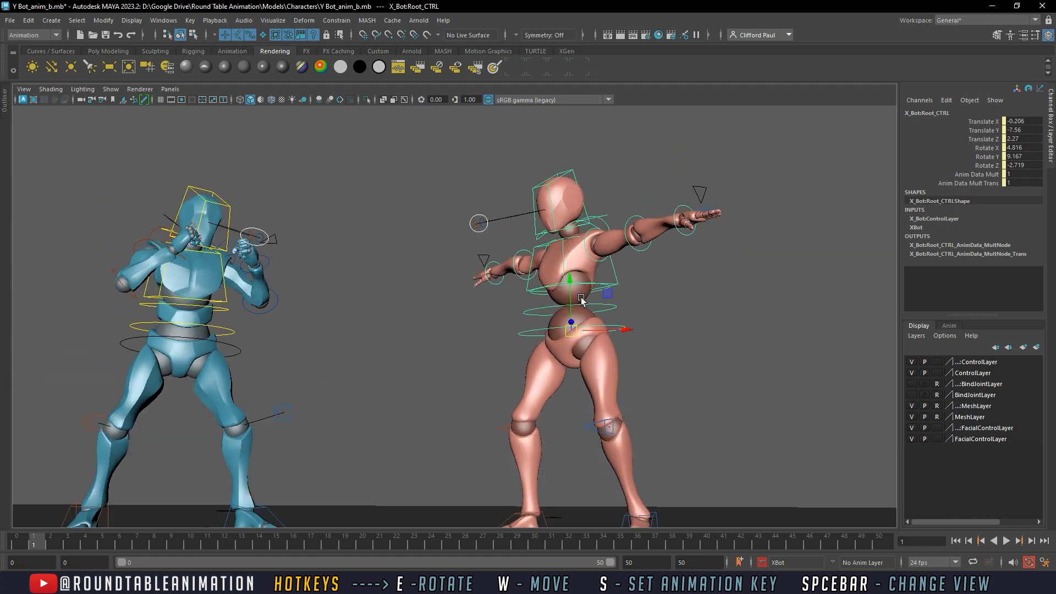
Rotate the X Bot's Spine2 control to about -1.578 on X, -1.273 on Y and 4.499 on Z
left_click(612, 270)
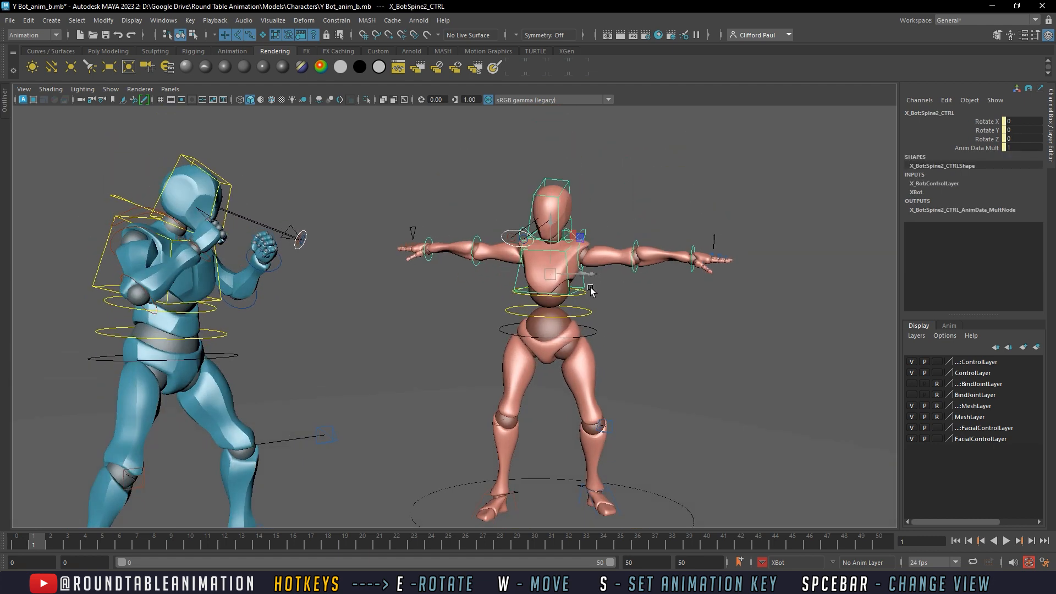
key("e")
left_click_drag(586, 272, 628, 248)
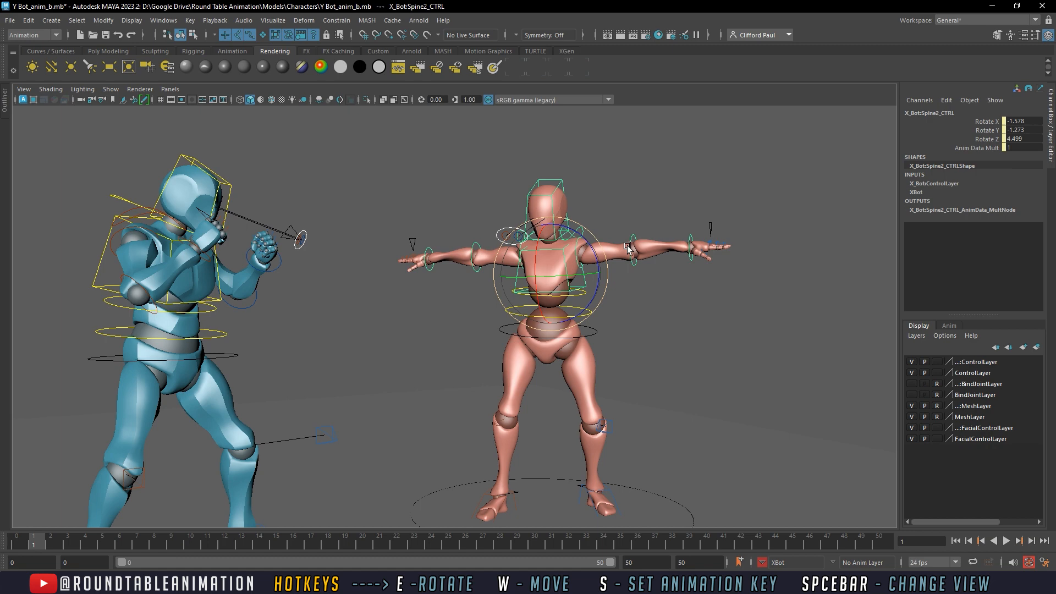
left_click(677, 205)
Bend the X Bot's left elbow by rotating the left forearm FK control to about 132.985, -68.472, -149.248
middle_click_drag(656, 234, 655, 286, "alt")
scroll(655, 292, "up", 2)
left_click(665, 285)
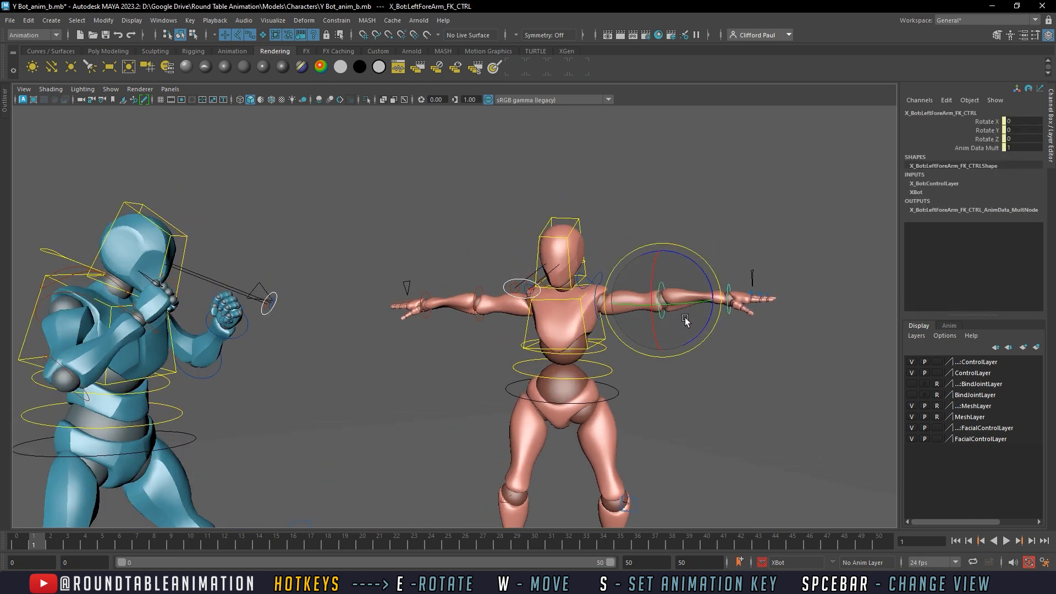
left_click_drag(685, 318, 692, 342)
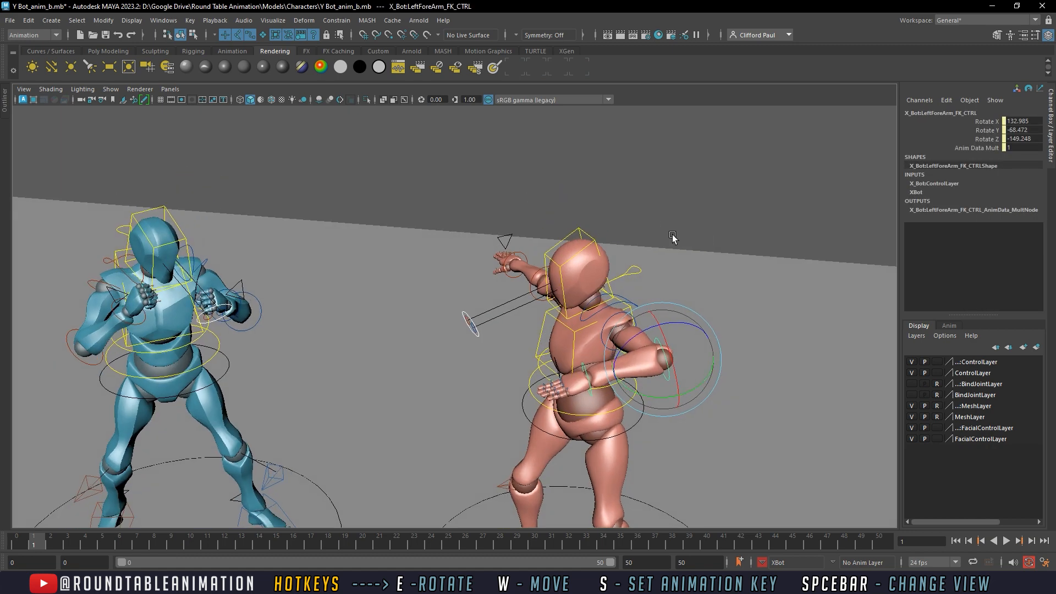
left_click(672, 237)
Adjust the X Bot's left shoulder rotation and rotate its left arm FK control to about -19.444, -4.605, -52.737
left_click(605, 311)
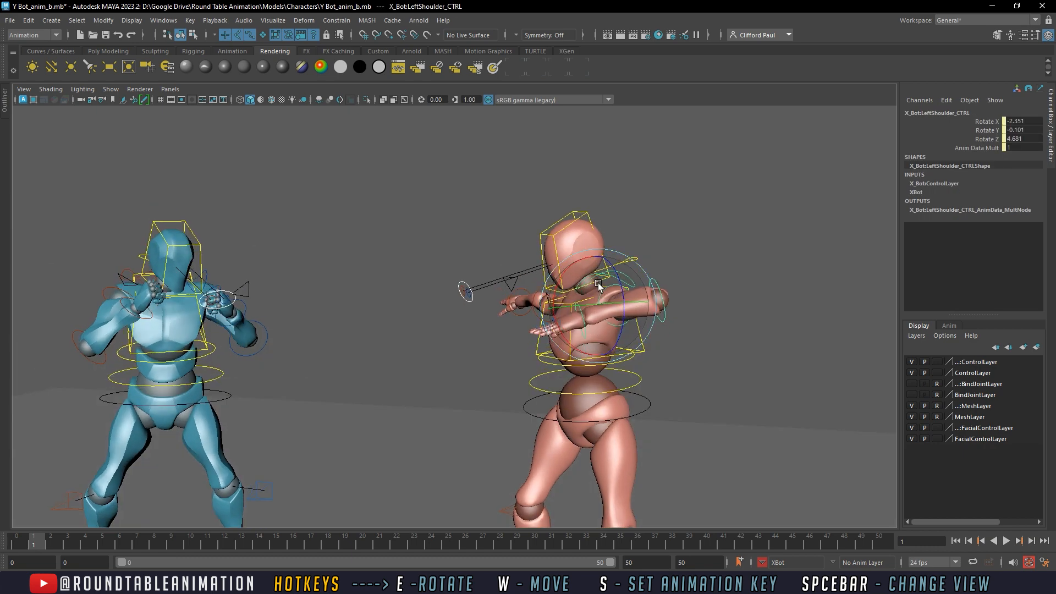
left_click_drag(598, 284, 611, 278)
left_click(629, 322)
left_click(624, 320)
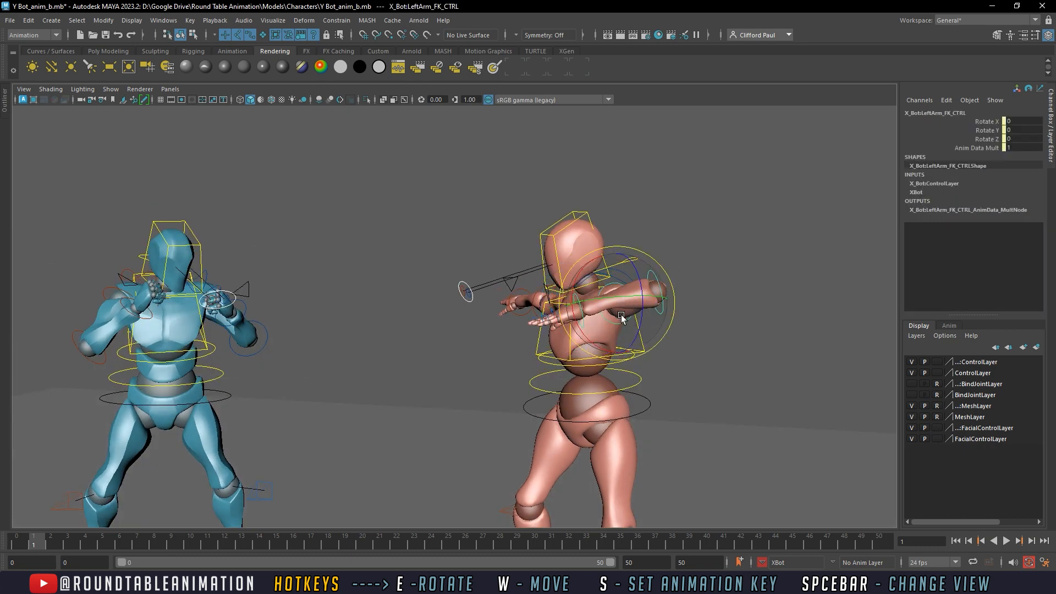
mouse_move(622, 317)
left_mouse_down()
mouse_move(628, 270)
mouse_move(606, 308)
mouse_move(626, 297)
left_mouse_up()
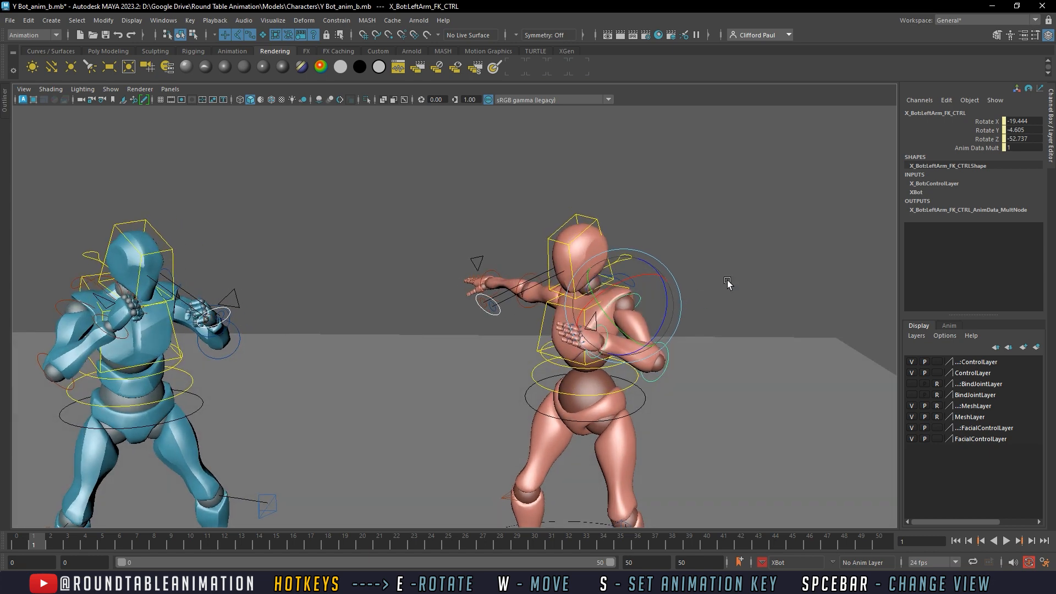
Set the X Bot's left thumb and finger curls to 10 and rotate its left arm FK control to about -30.087, -20.977, -46.749
left_click(599, 346)
left_click(619, 319)
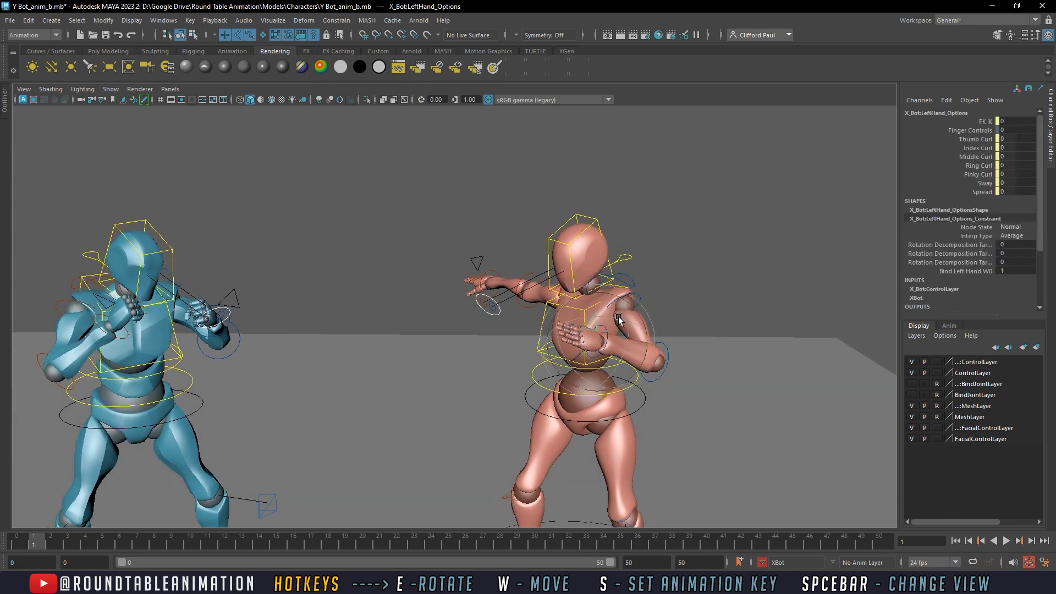
left_click_drag(958, 138, 974, 175)
middle_click_drag(636, 310, 697, 303)
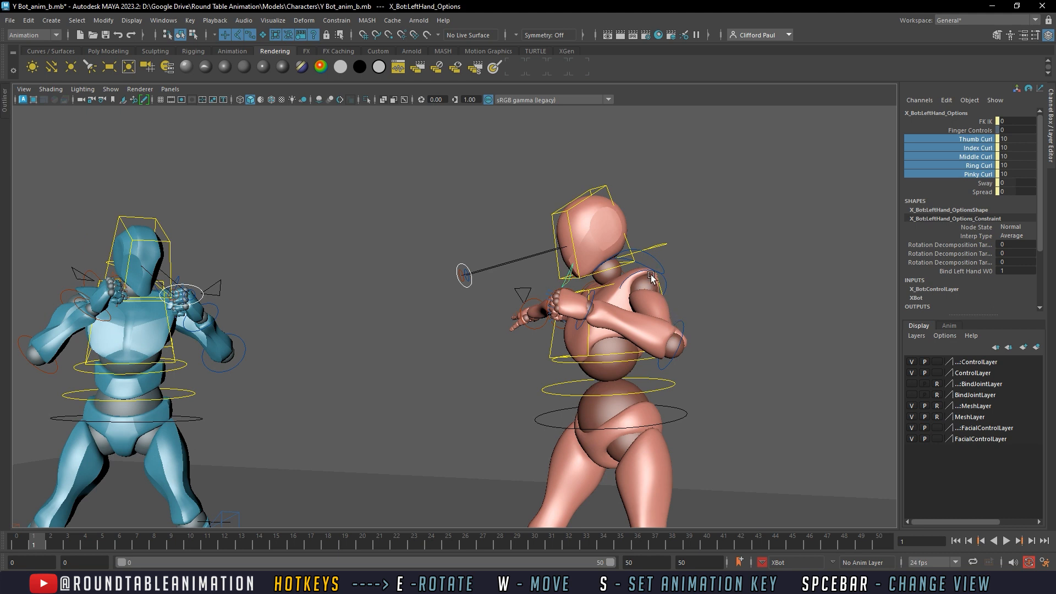
left_click(672, 282)
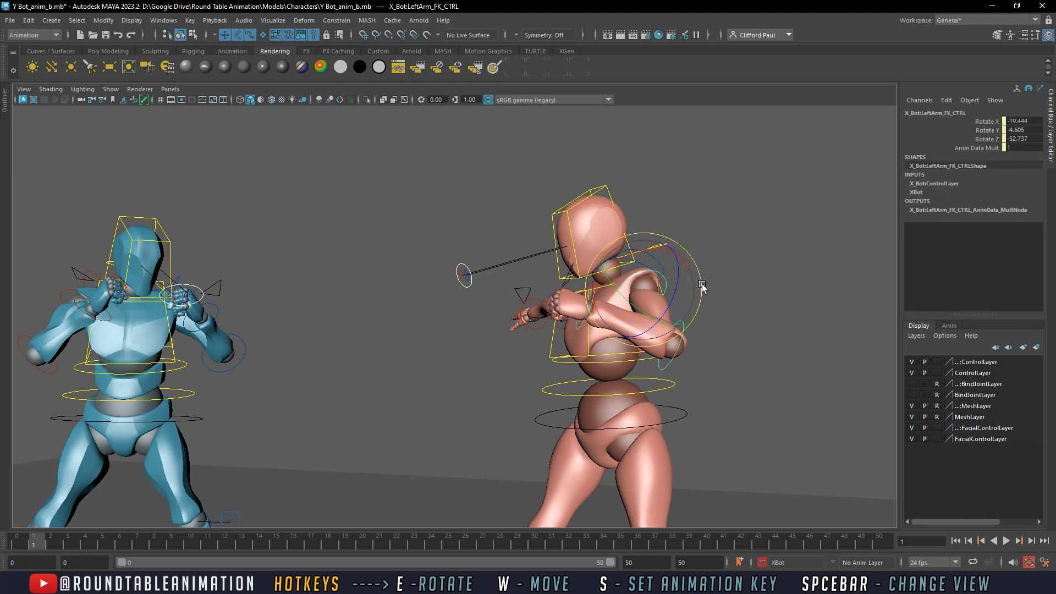
left_click_drag(702, 286, 633, 275)
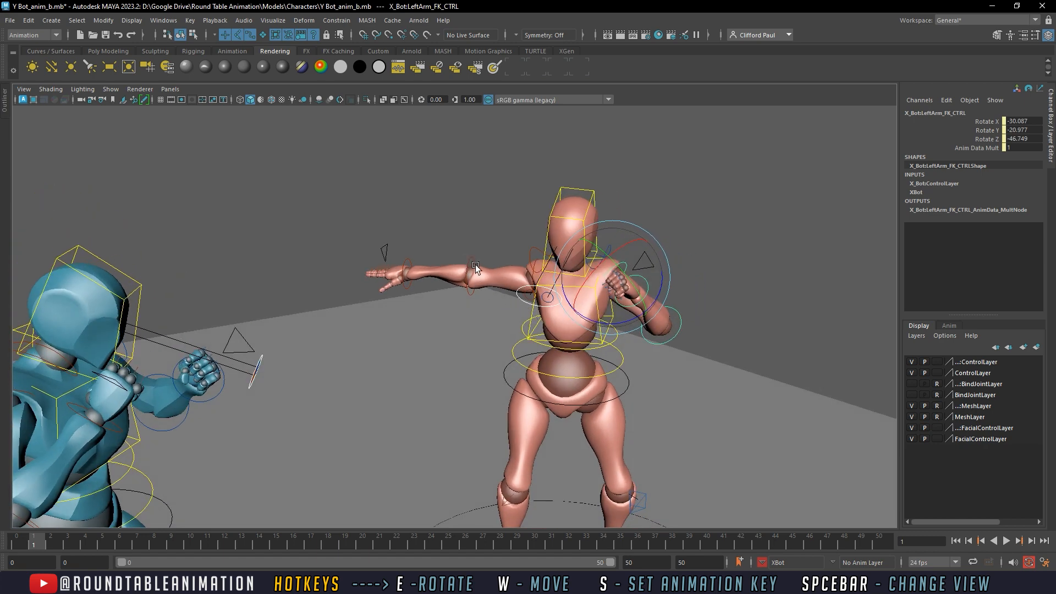
Curl the thumb, index, middle, ring and pinky of the X Bot's right hand into a fist
left_click(386, 250)
left_click(979, 148)
left_click(977, 139)
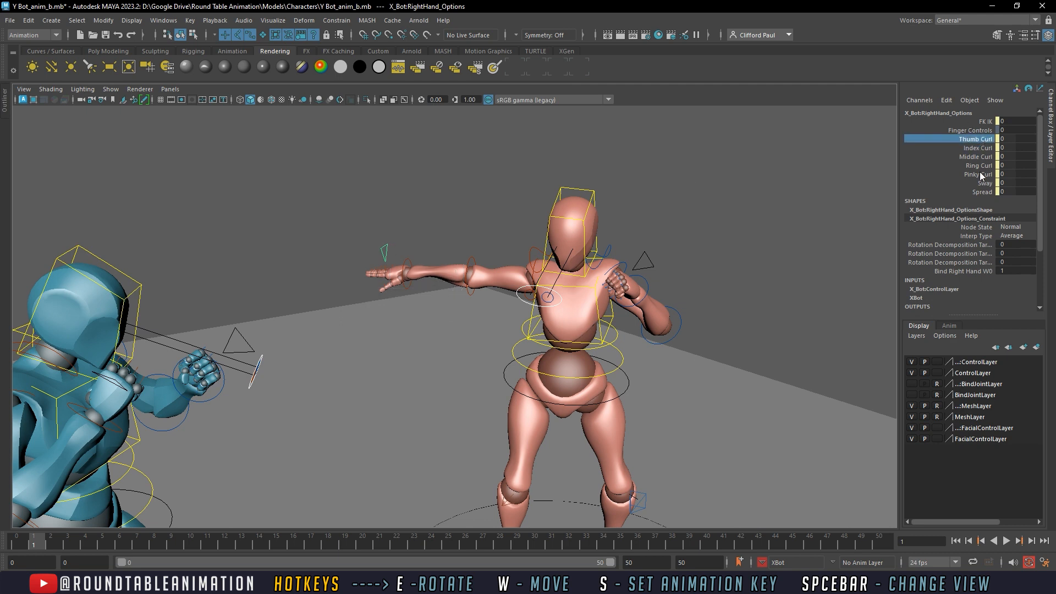
left_click(980, 174, "shift")
middle_click_drag(583, 280, 645, 281)
left_click(465, 263)
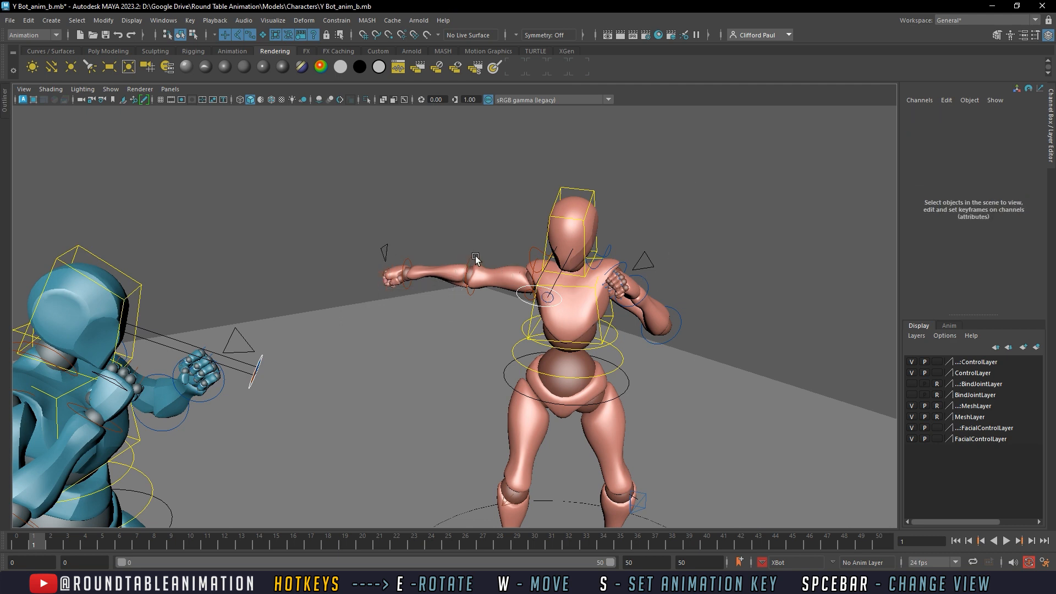
Rotate the X Bot's right forearm FK control to about -24.594, 70.149, -28.403
mouse_move(476, 263)
left_mouse_down()
mouse_move(528, 285)
mouse_move(489, 261)
left_mouse_up()
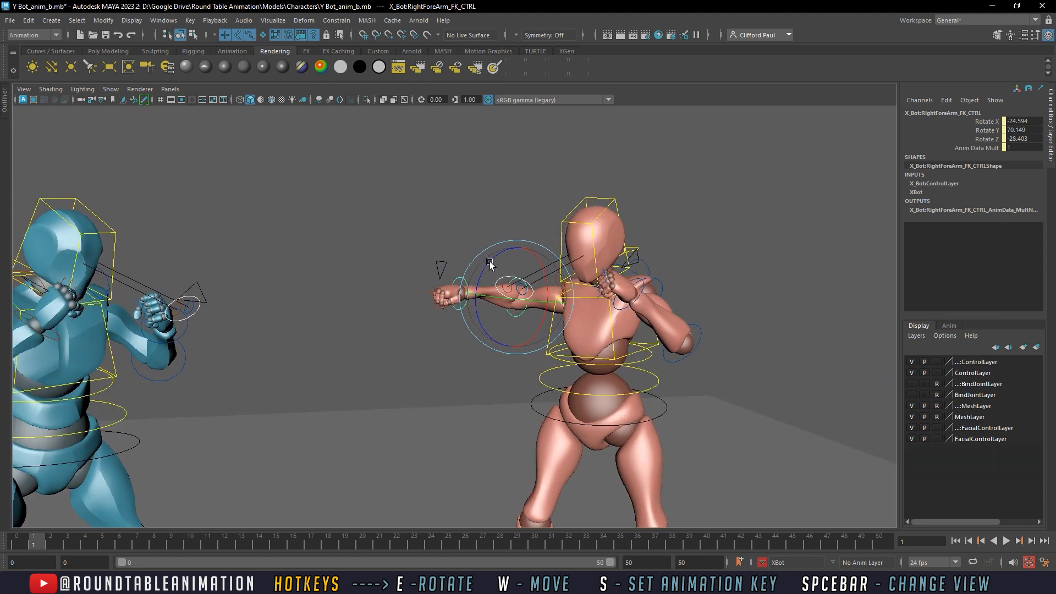
left_click(493, 240)
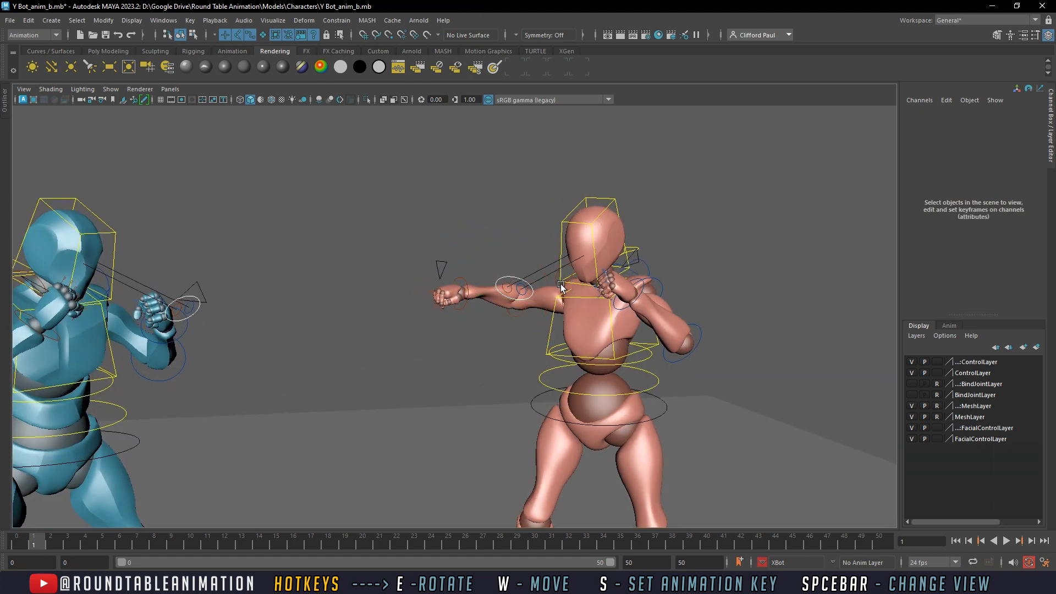
Try to rotate the X Bot's right shoulder control to swing the arm into a guard position
left_click(561, 285)
left_click_drag(585, 293, 542, 311, "alt")
left_click_drag(618, 273, 652, 279)
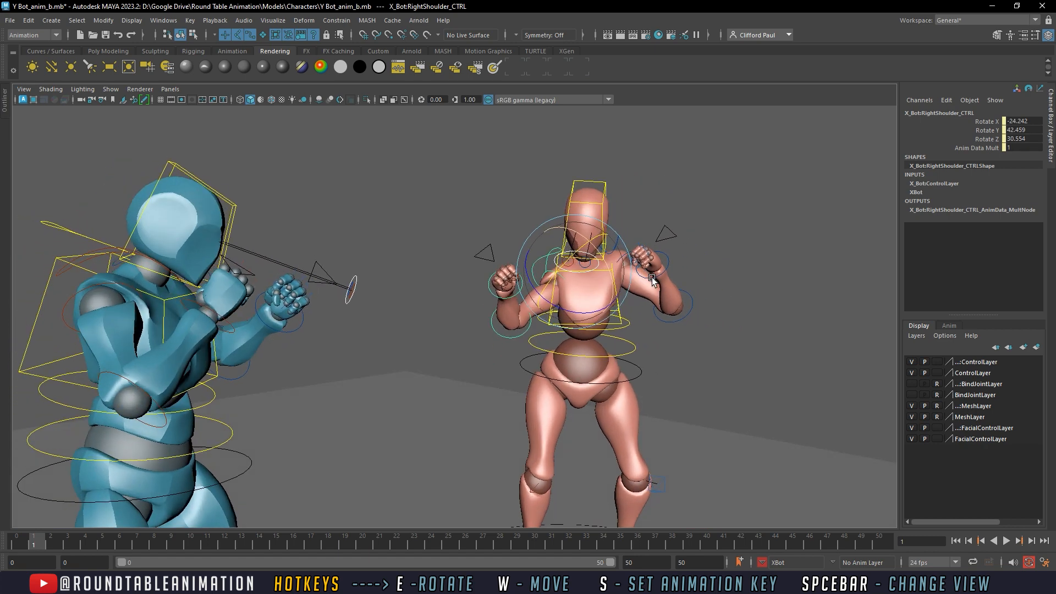
key("ctrl+z")
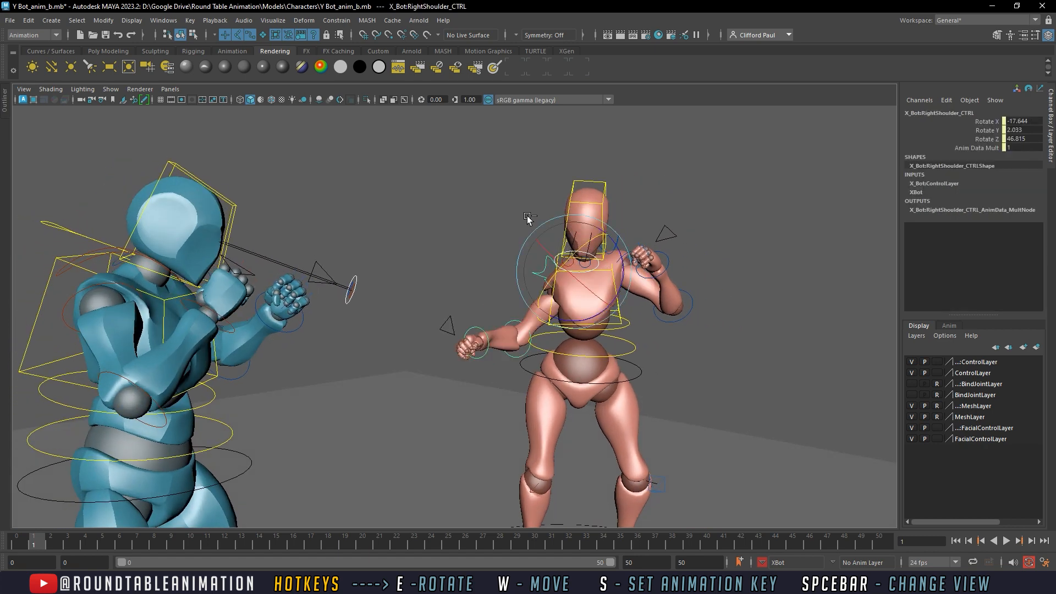
key("ctrl+z")
Rotate the X Bot's right arm FK control so the elbow drops and the fist comes up in front of the chin
left_click(544, 215)
left_click(546, 258)
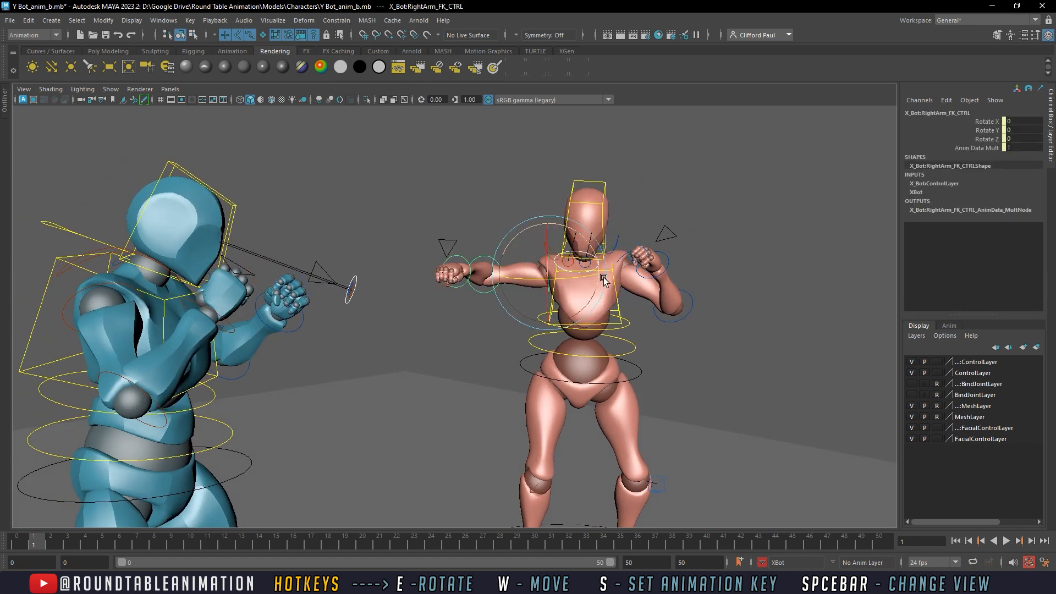
left_click_drag(603, 280, 564, 226)
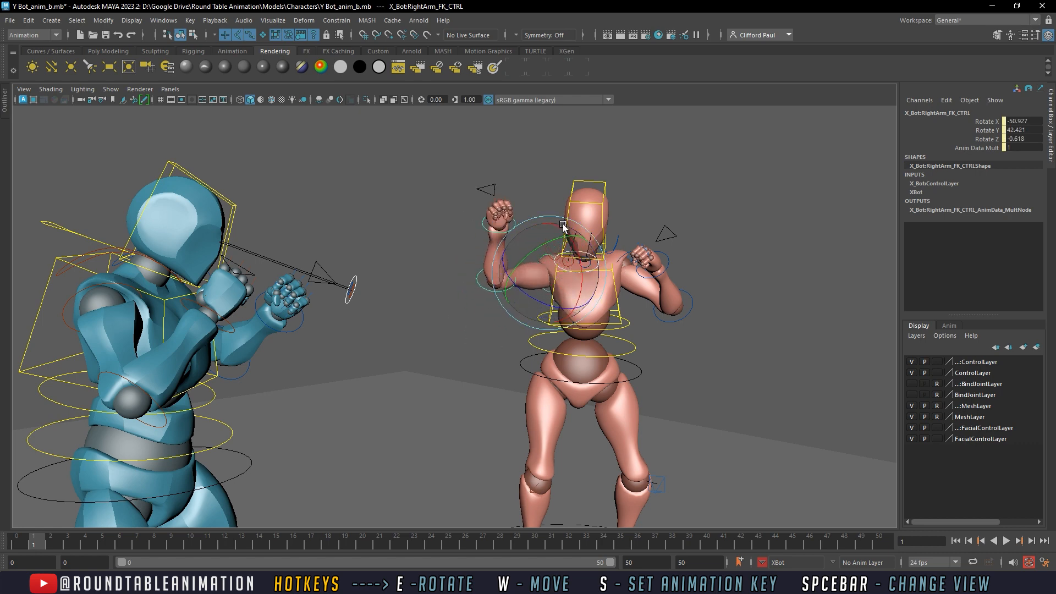
key("ctrl+z")
key("ctrl+z")
key("ctrl+z")
key("ctrl+z")
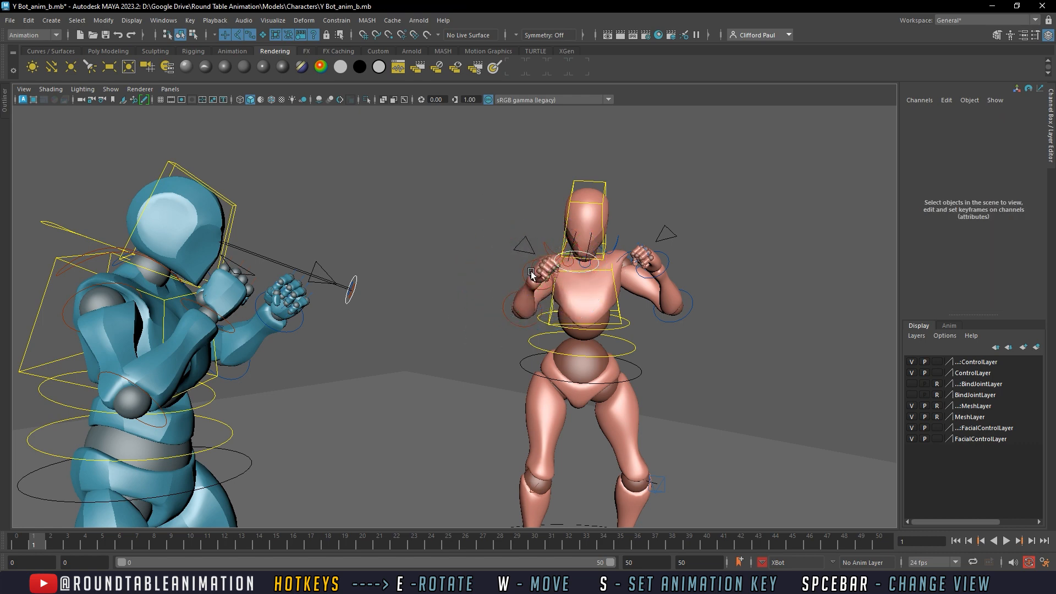
Rotate the X Bot's right hand FK control to about -21.908, 10.51, -10.247
left_click(535, 266)
left_click_drag(536, 269, 614, 285, "alt")
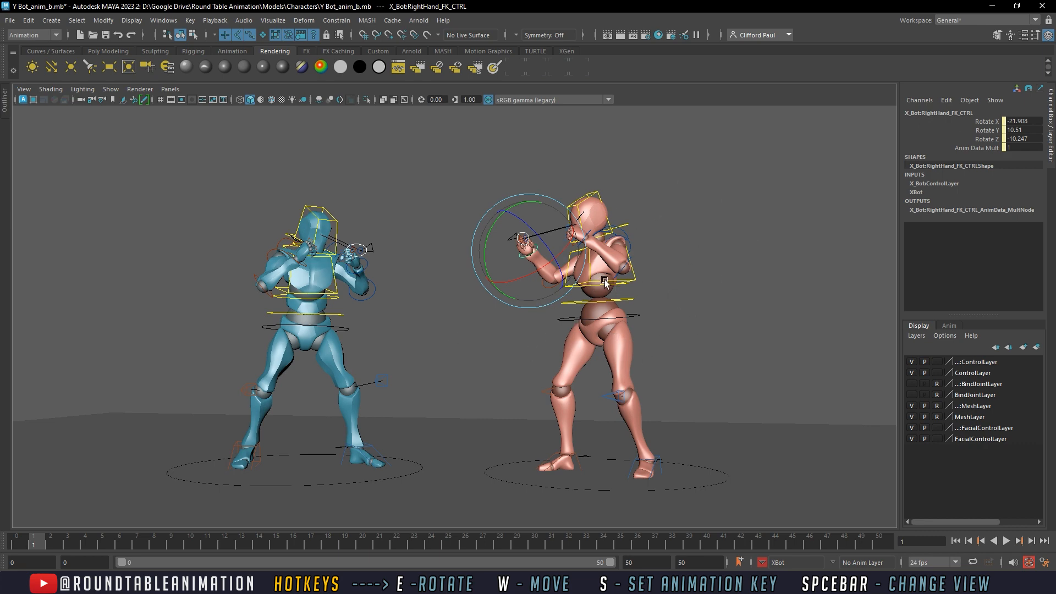
left_click_drag(609, 263, 544, 302, "alt")
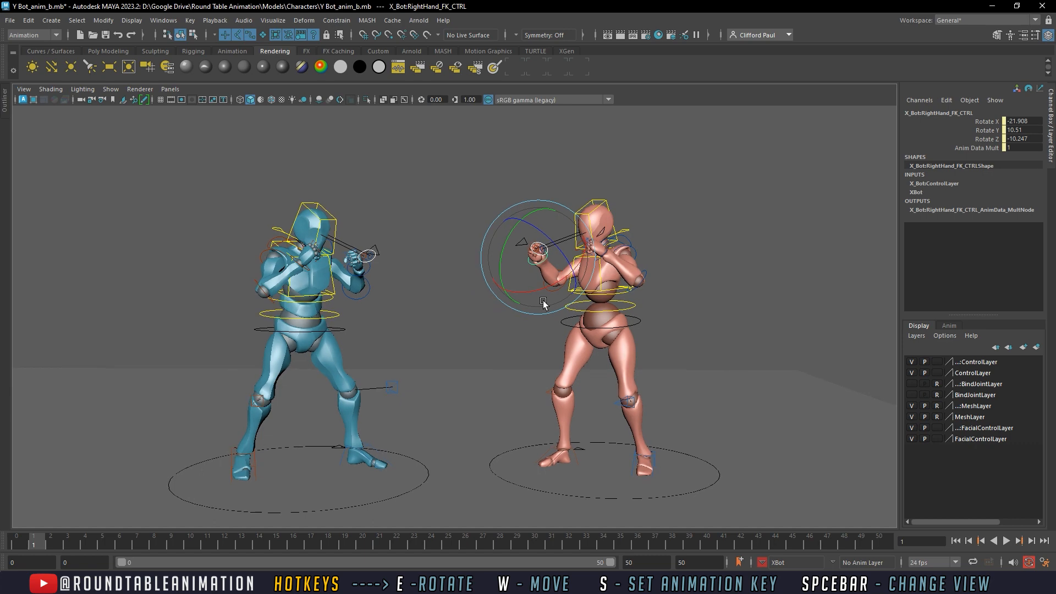
left_click_drag(422, 370, 601, 302, "alt")
left_click(374, 141)
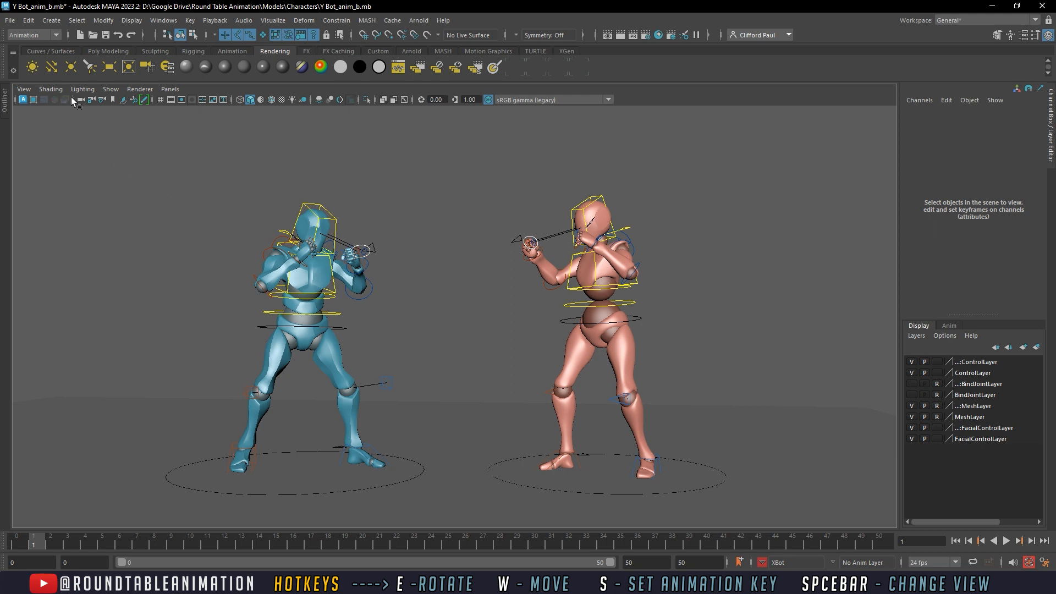
Split the viewport into two panes side by side and hide the rig control curves in the first pane
left_click(170, 89)
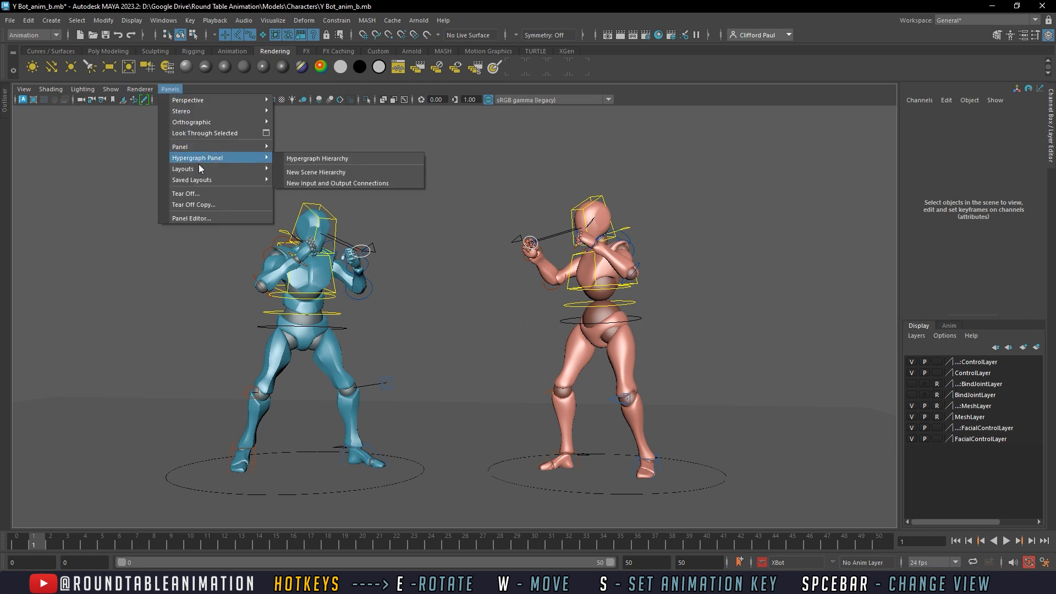
mouse_move(239, 159)
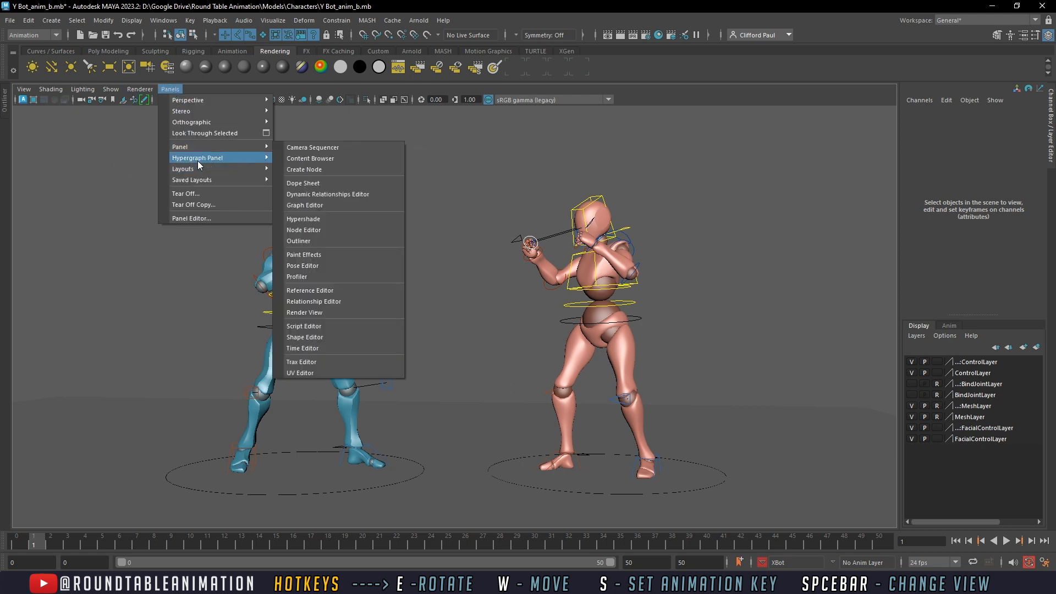
mouse_move(200, 170)
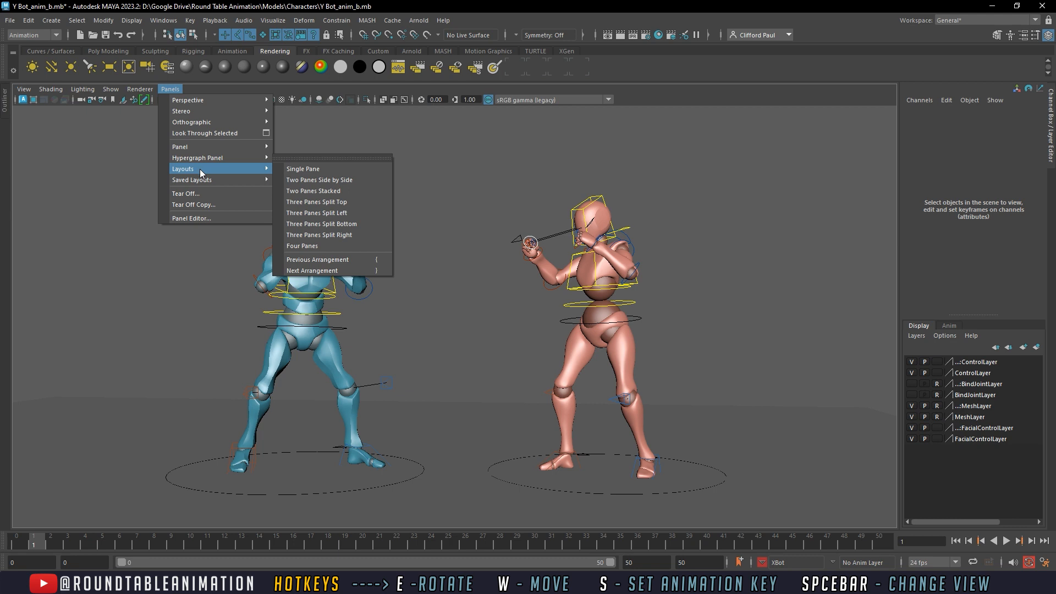
left_click(311, 179)
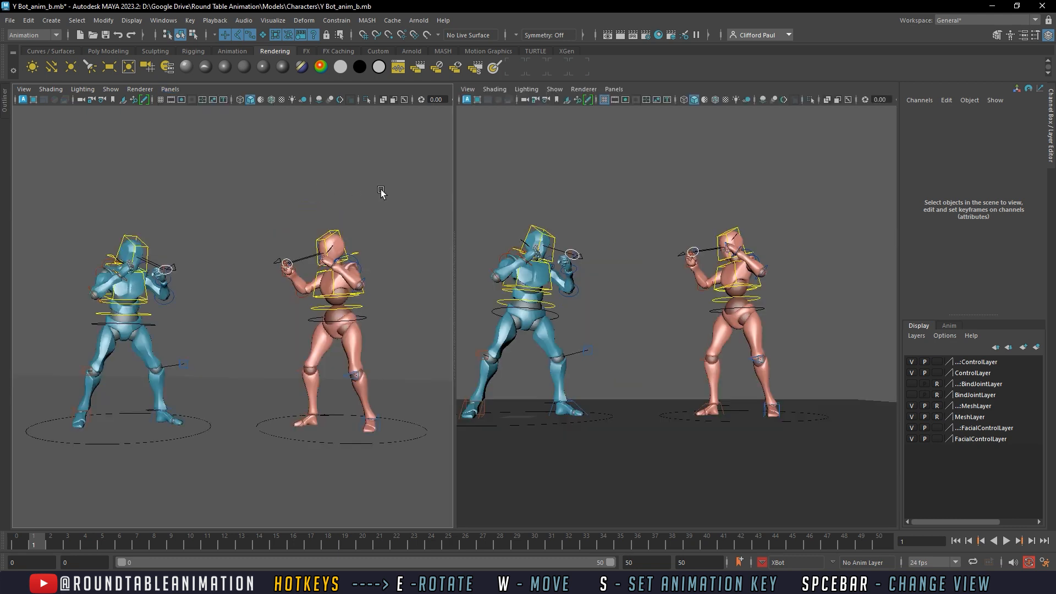
left_click(110, 88)
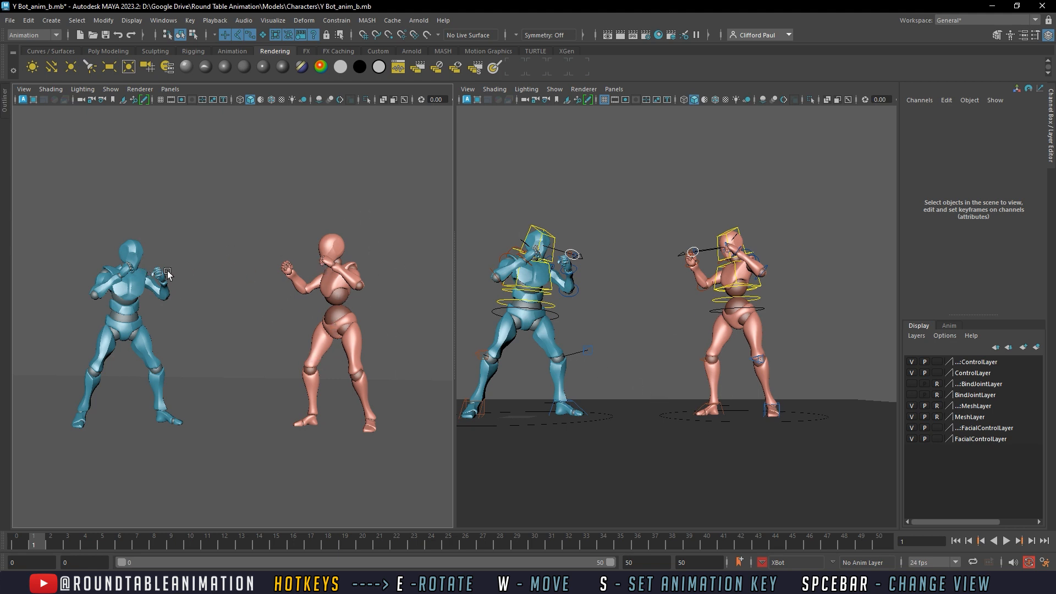
Move the X Bot's right foot IK control to about -16.209, -0.132, 24.16
left_click_drag(787, 333, 772, 338, "alt")
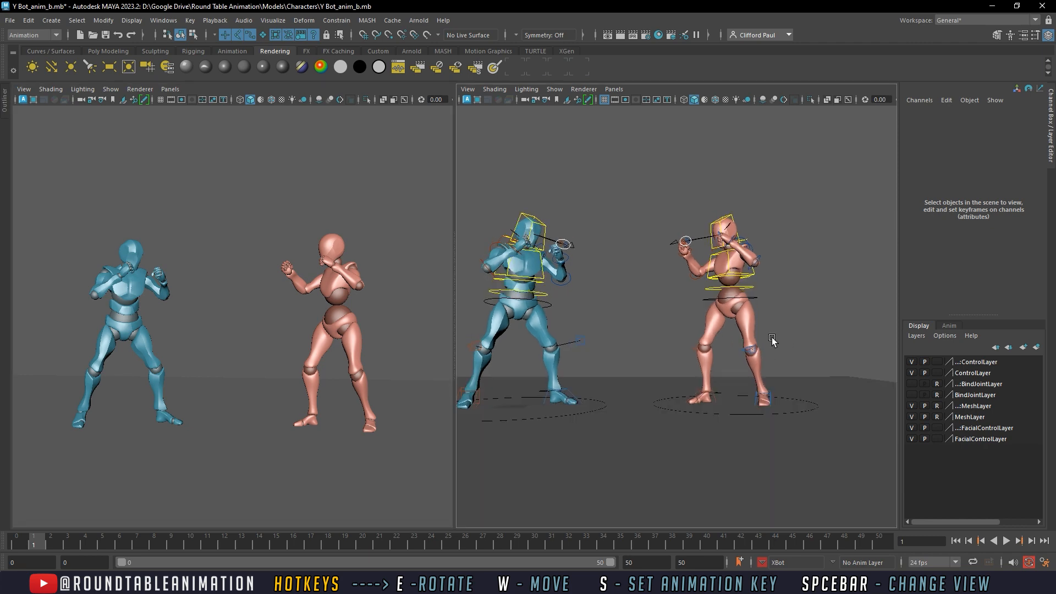
scroll(740, 324, "up", 5)
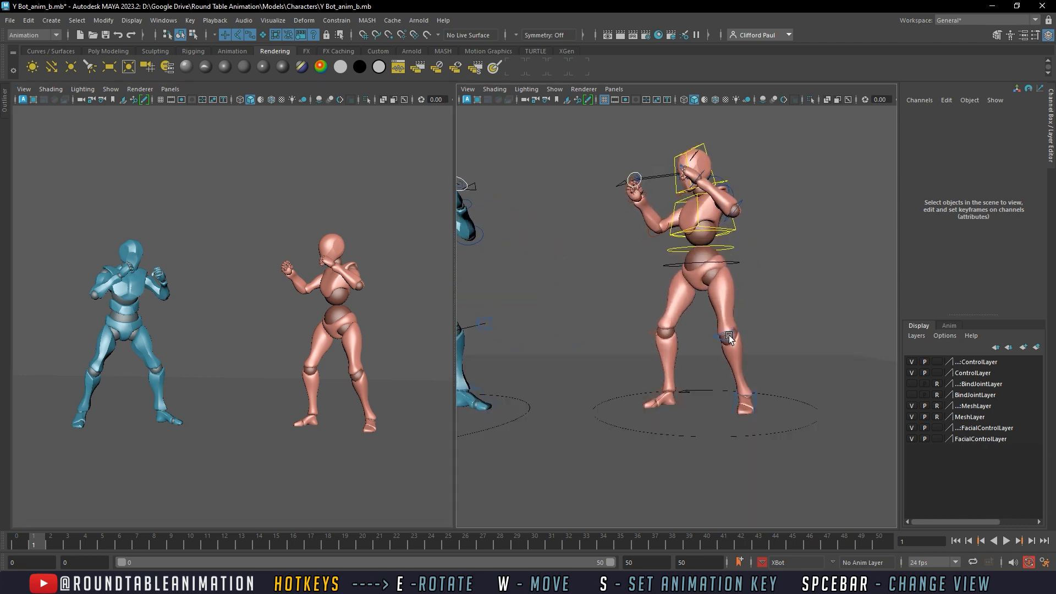
left_click(672, 394)
left_click_drag(662, 395, 678, 375, "alt")
key("w")
Move the X Bot's left knee IK control to about 27.111, -3.665, 0.836
left_click(755, 390)
key("e")
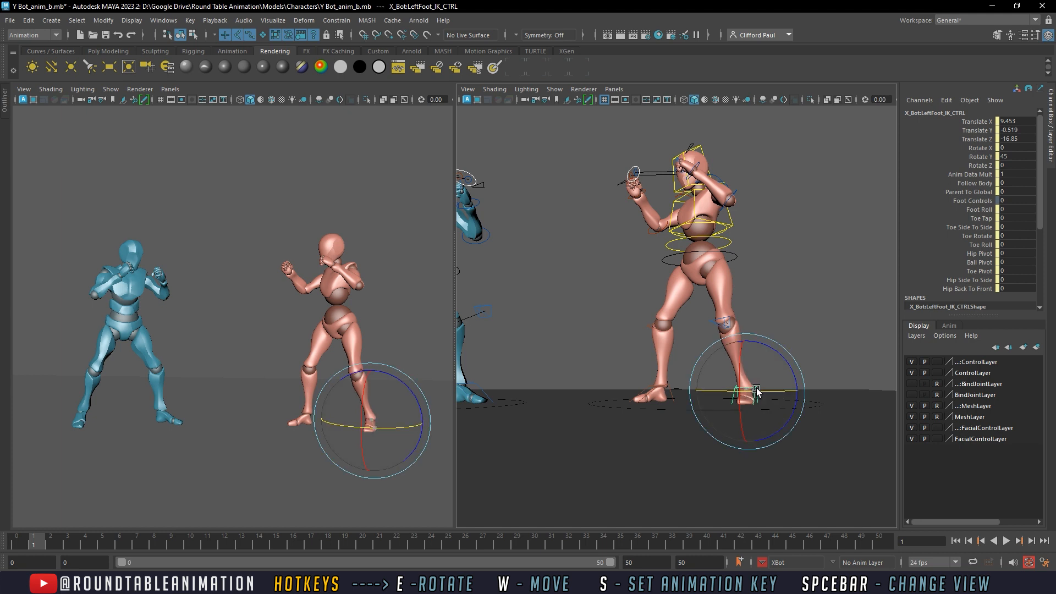
left_click(719, 320)
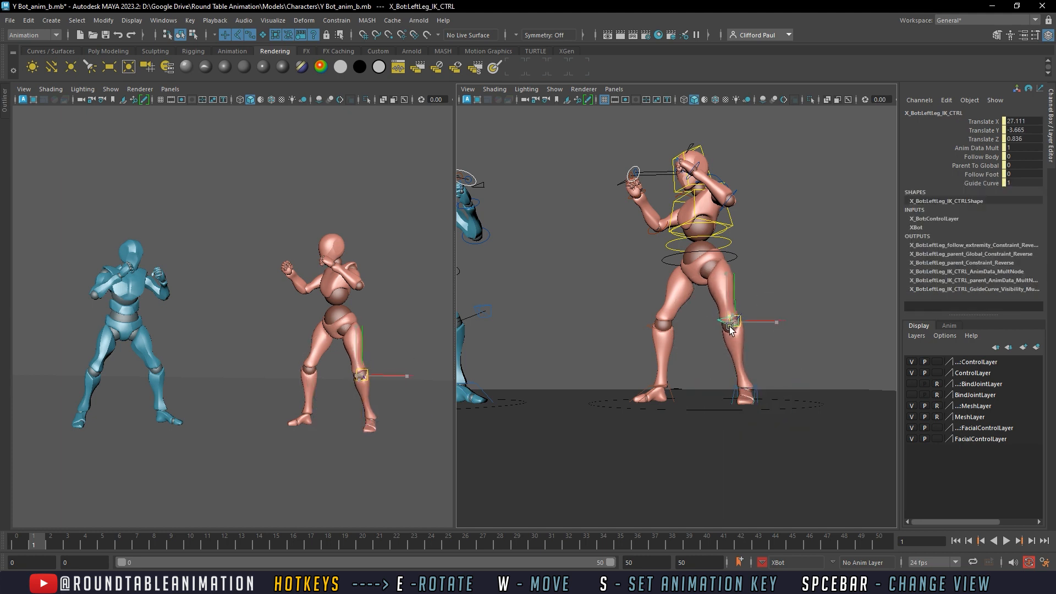
key("w")
left_click_drag(724, 330, 721, 331, "alt")
Move the X Bot's root control to about 1.454, -9.761, -2.202 and rotate it to about 3.566, 14.265, -0.827
left_click(730, 256)
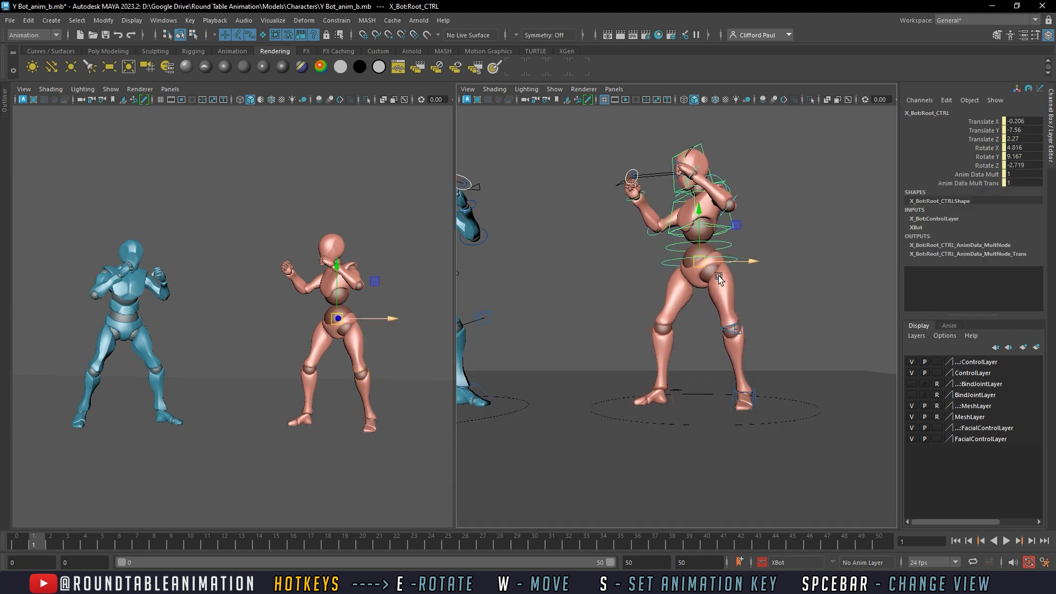
mouse_move(719, 276)
left_mouse_down("alt")
mouse_move(711, 282)
mouse_move(701, 267)
left_mouse_up("alt")
middle_click_drag(700, 249, 697, 298, "alt")
scroll(697, 299, "up", 3)
scroll(697, 301, "up", 3)
scroll(698, 302, "down", 3)
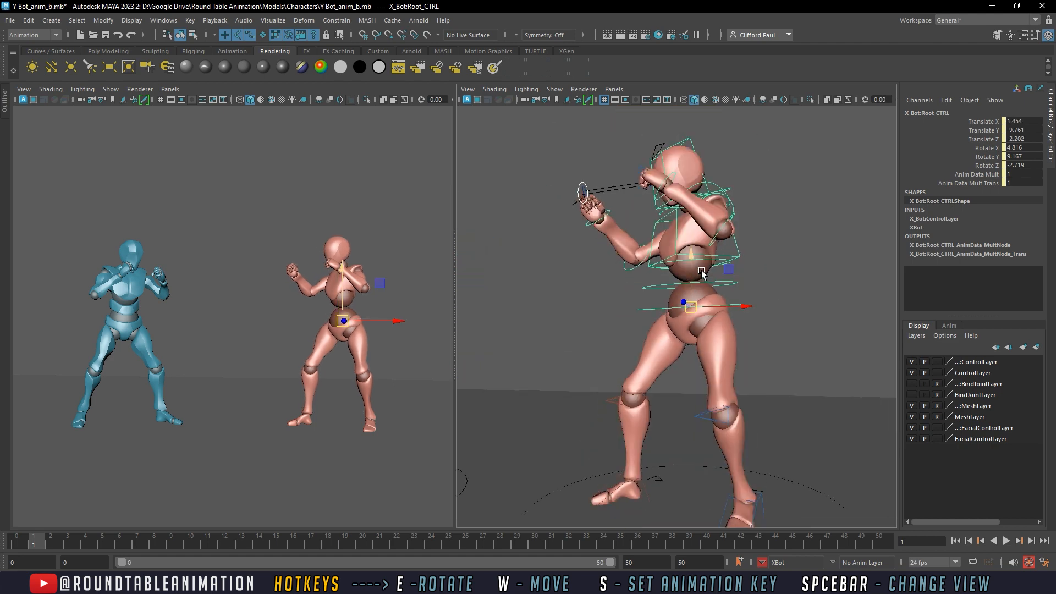
key("e")
left_click_drag(698, 300, 701, 295)
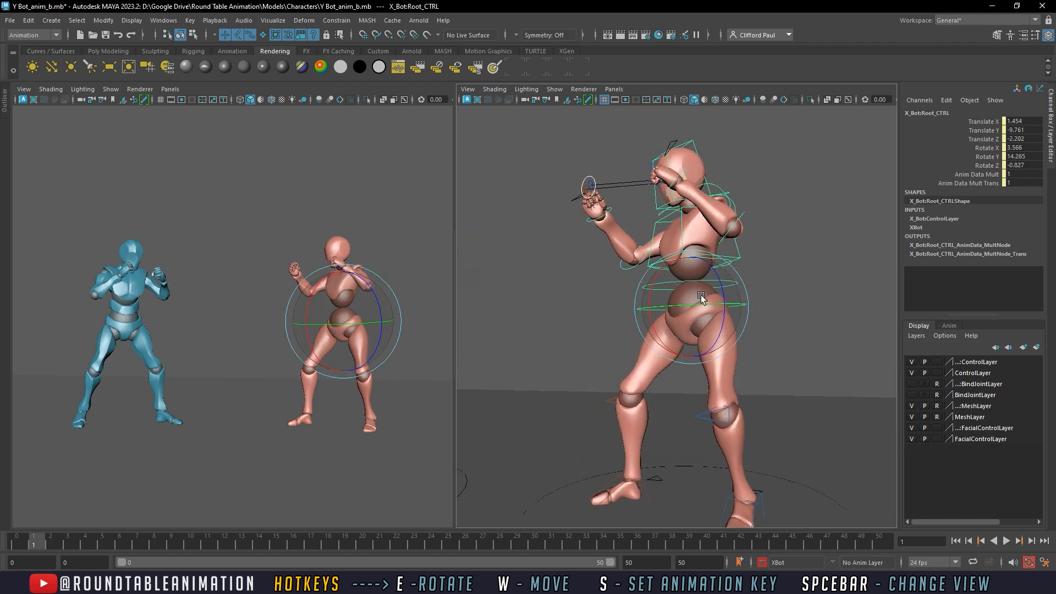
middle_click_drag(691, 259, 708, 293, "alt")
Rotate the X Bot's left arm FK control to about -34.907, -12.546, -50.49 and slightly adjust its left forearm rotation
left_click(788, 267)
left_click_drag(789, 267, 734, 251, "alt")
left_click(745, 263)
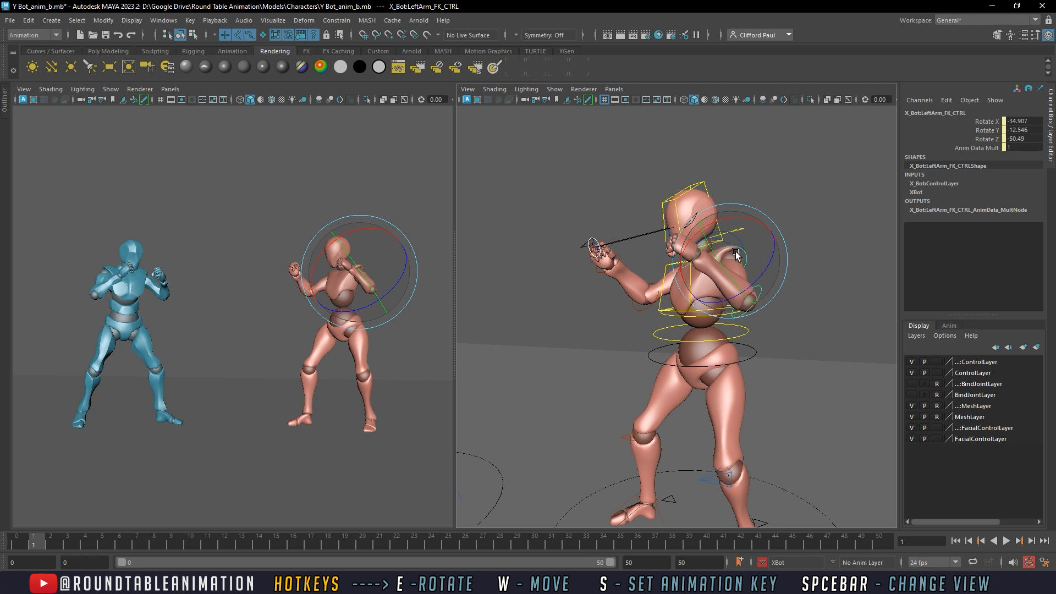
left_click(794, 280)
left_click(762, 293)
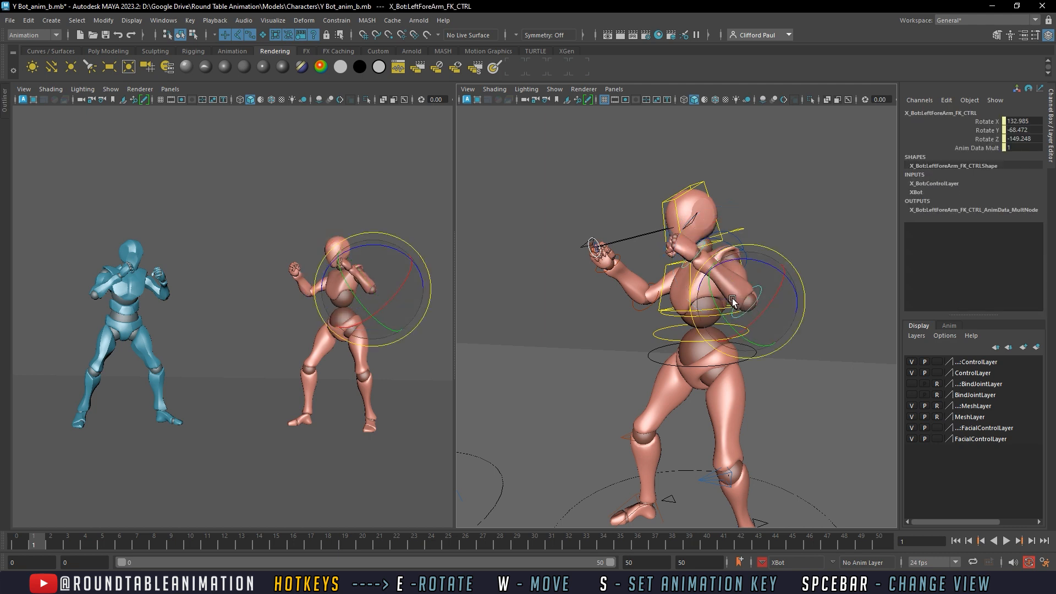
left_click_drag(731, 299, 725, 286)
left_click(719, 222)
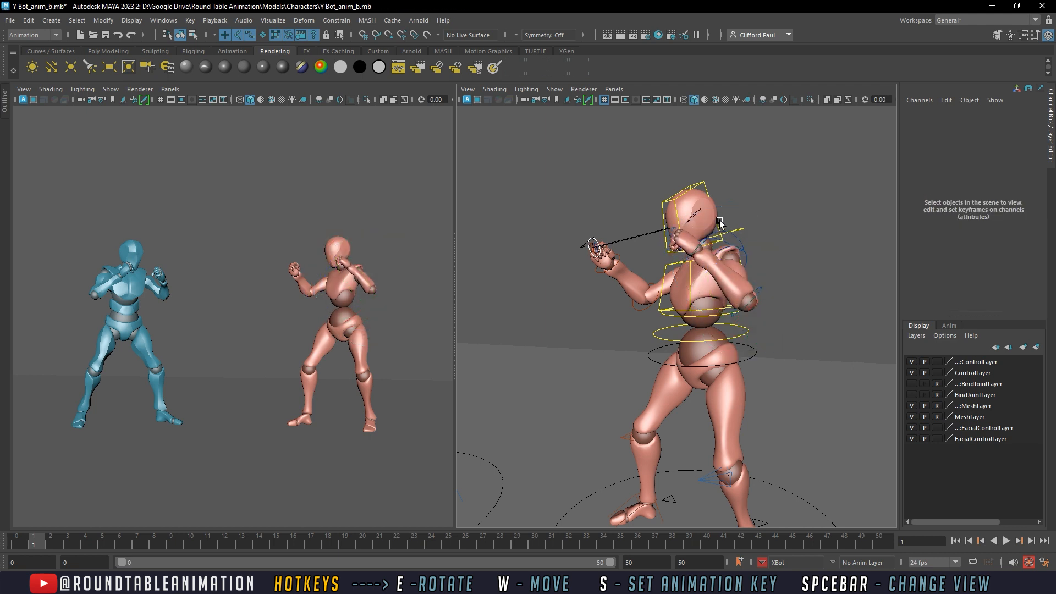
Rotate the X Bot's head to about 9.567, -10.227, -3.79 and its right forearm FK control to about 120.686, 76.676, 119.173
left_click(709, 200)
left_click_drag(694, 205, 685, 214)
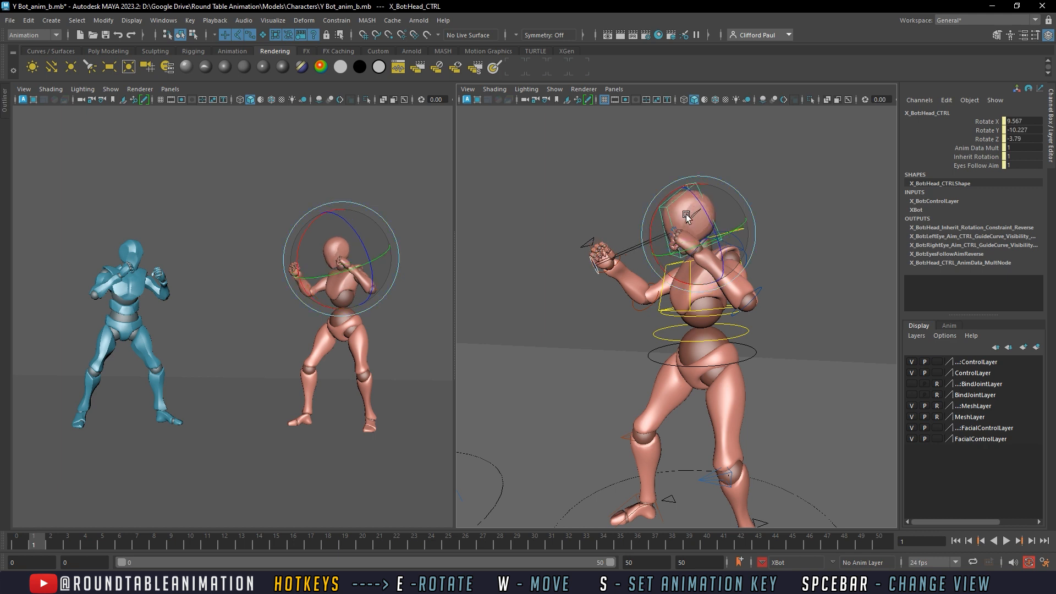
left_click(649, 305)
left_click_drag(644, 286, 670, 282)
middle_click_drag(705, 348, 704, 273, "alt")
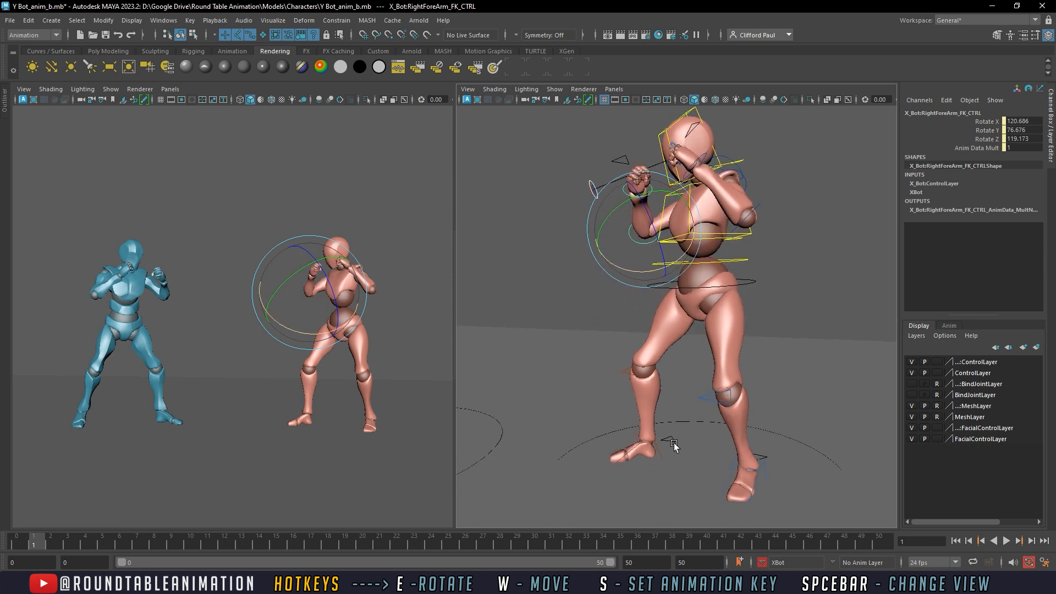
Move the X Bot's right foot IK control farther outward to widen the stance
left_click(659, 454)
key("w")
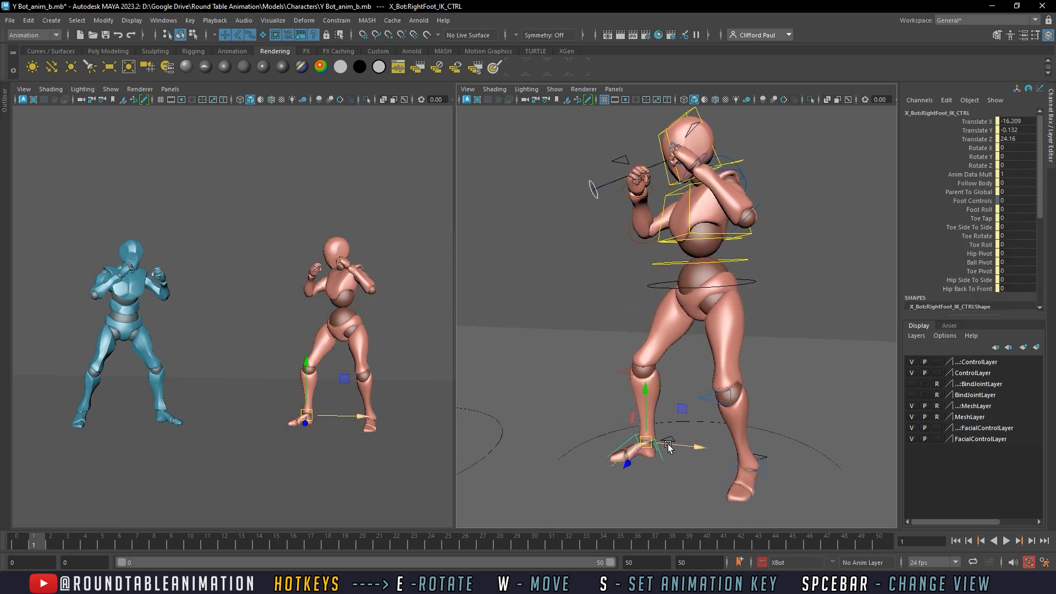
left_click_drag(659, 453, 634, 462)
Rotate the X Bot's left foot IK control to about -3.658, 55.415, -1.256 and move it to about 13.599, -0.509, -24.031
key("e")
left_click(763, 469)
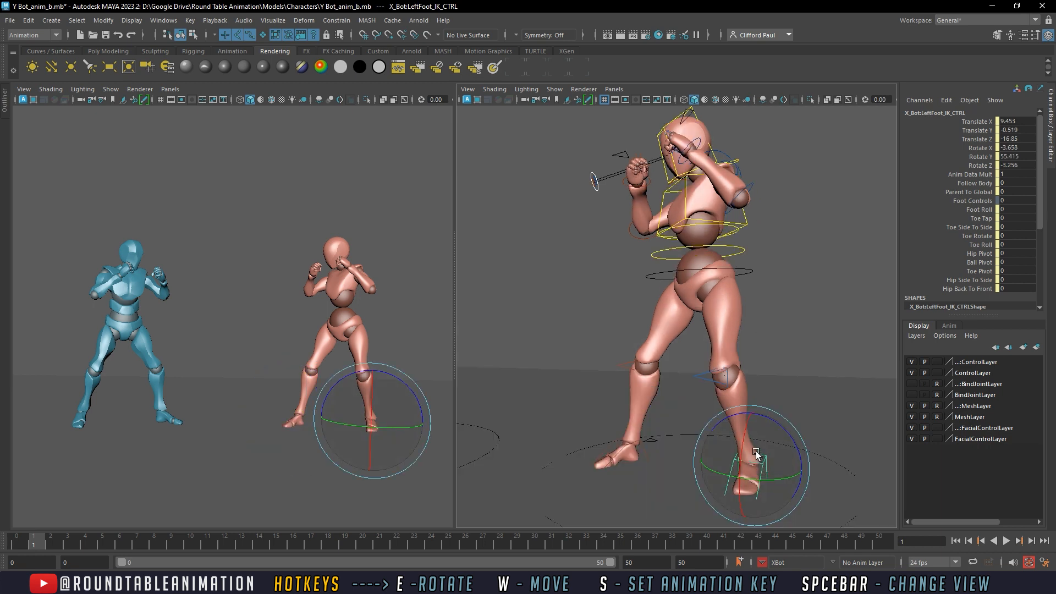
key("w")
middle_click_drag(763, 469, 746, 450, "alt")
left_click_drag(777, 448, 792, 446)
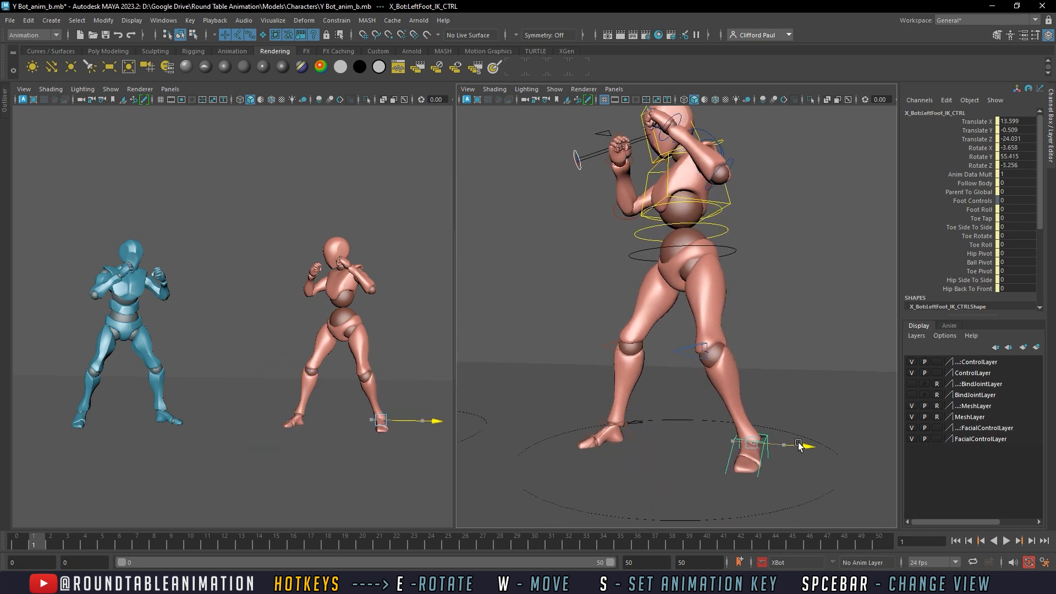
Move the X Bot's left knee IK control to about 28.894, -2.576, -4.083 and rotate its left arm FK control to about -28.607, -4.676, -59.358
left_click(705, 352)
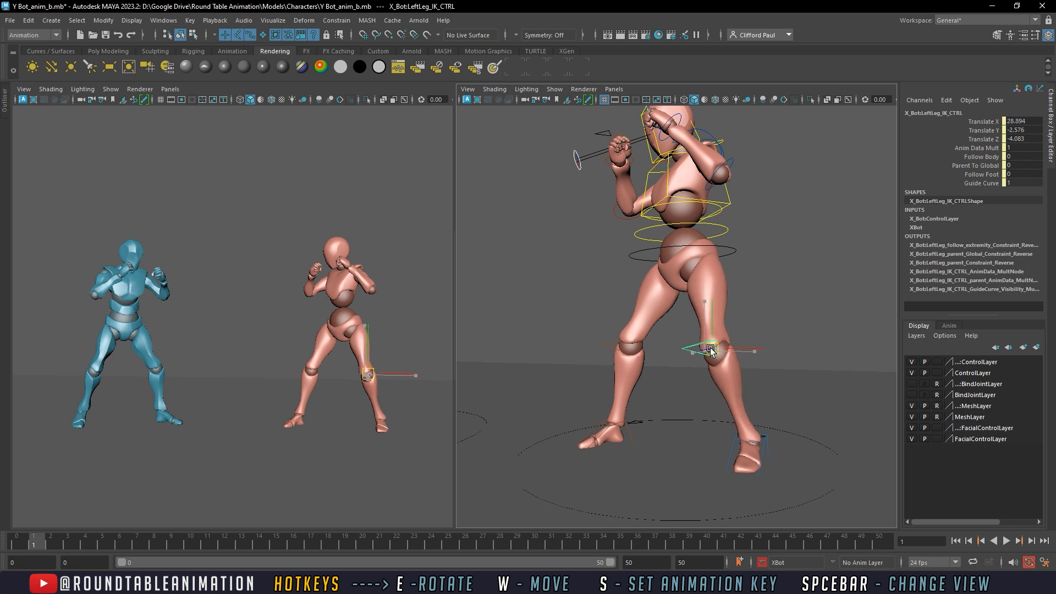
middle_click_drag(708, 292, 710, 371, "alt")
left_click(704, 249)
key("e")
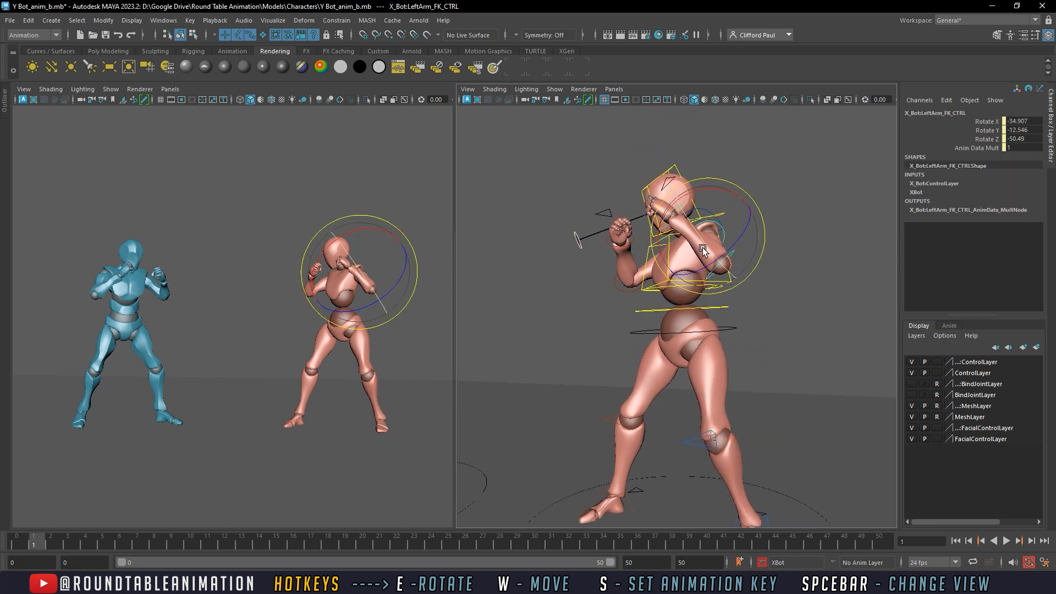
mouse_move(704, 250)
left_mouse_down()
mouse_move(691, 243)
mouse_move(693, 257)
left_mouse_up()
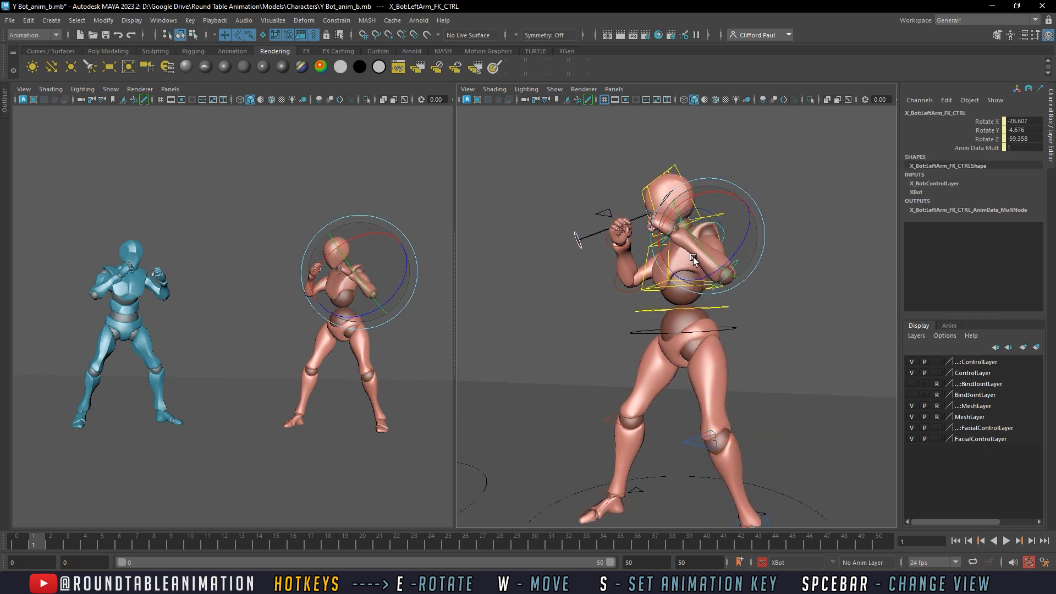
Bend the X Bot's right elbow by rotating the right forearm FK control to about 149.666, 66.895, 149.507
left_click_drag(610, 278, 654, 267, "alt")
left_click(673, 250)
left_click(705, 253)
left_click(636, 274)
left_click(637, 274)
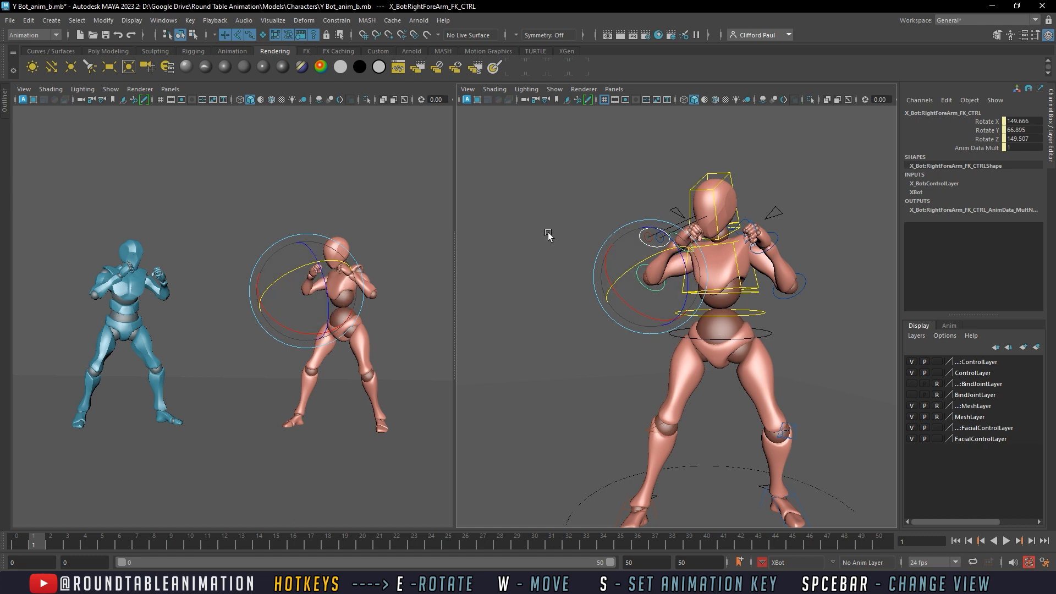
Rotate the X Bot's right foot IK control to adjust the foot's angle and adjust its right knee IK control
left_click(549, 234)
left_click_drag(645, 260, 551, 416, "alt")
left_click(678, 275)
left_click(683, 406)
key("w")
key("e")
left_click_drag(638, 493, 626, 457)
left_click(685, 351)
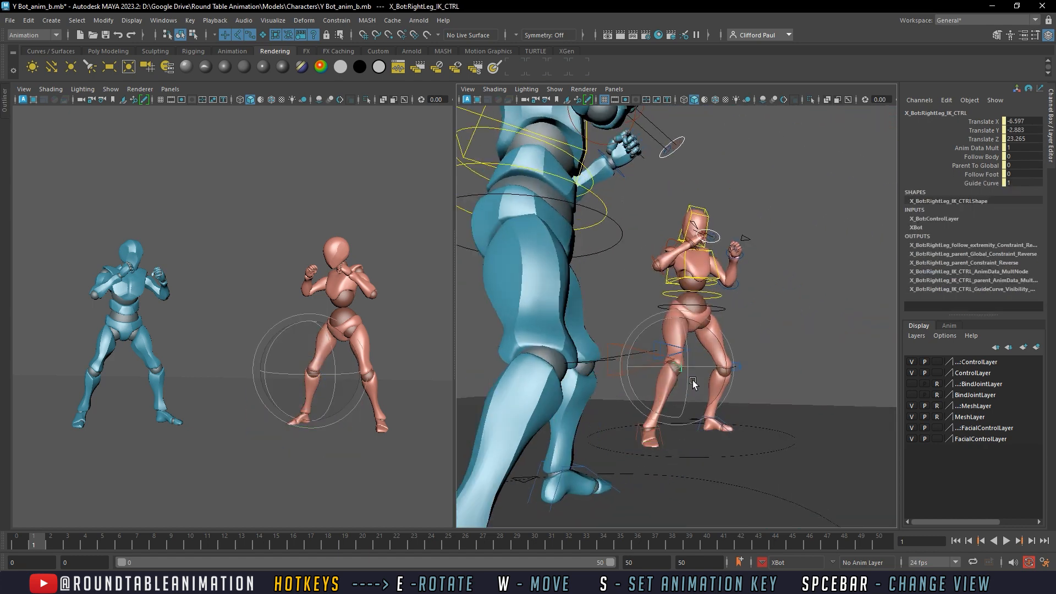
left_click_drag(692, 379, 667, 373, "alt")
key("w")
Rotate the X Bot's root control to about 6.109, 6.395, 1.622
left_click(709, 306)
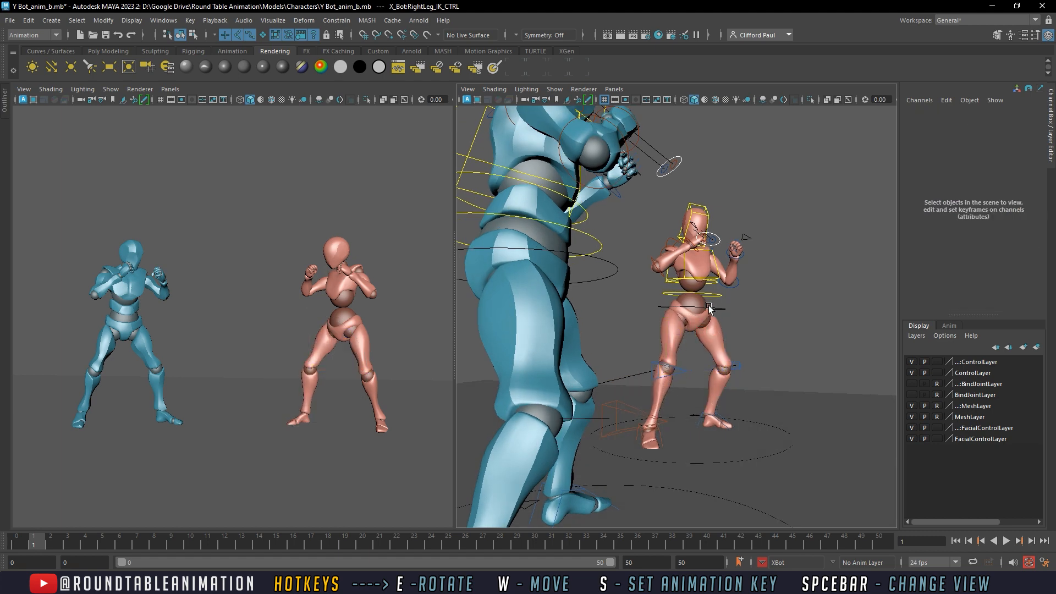
left_click(704, 309)
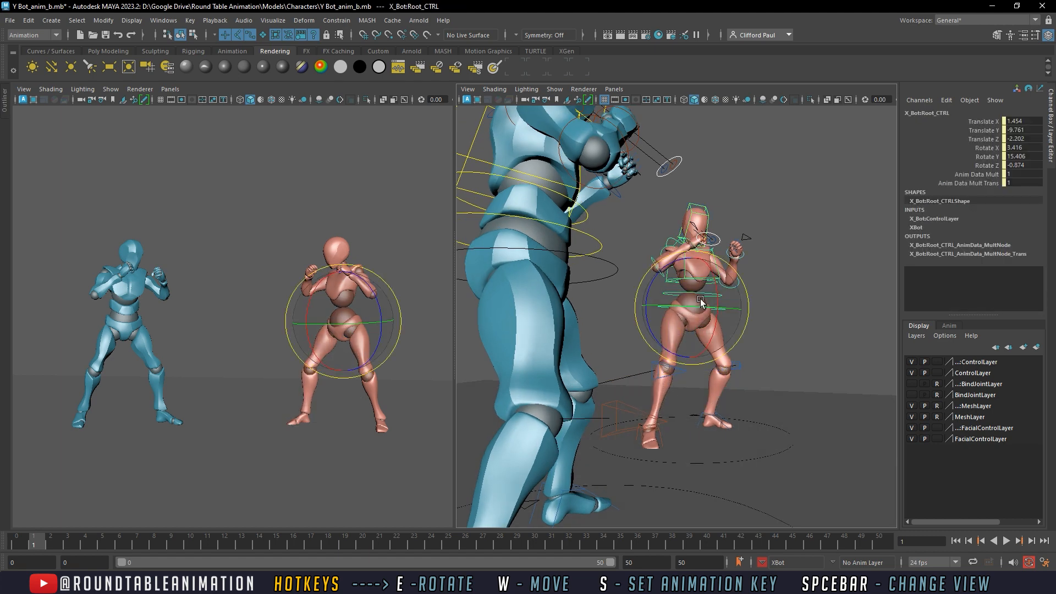
left_click_drag(688, 318, 691, 297)
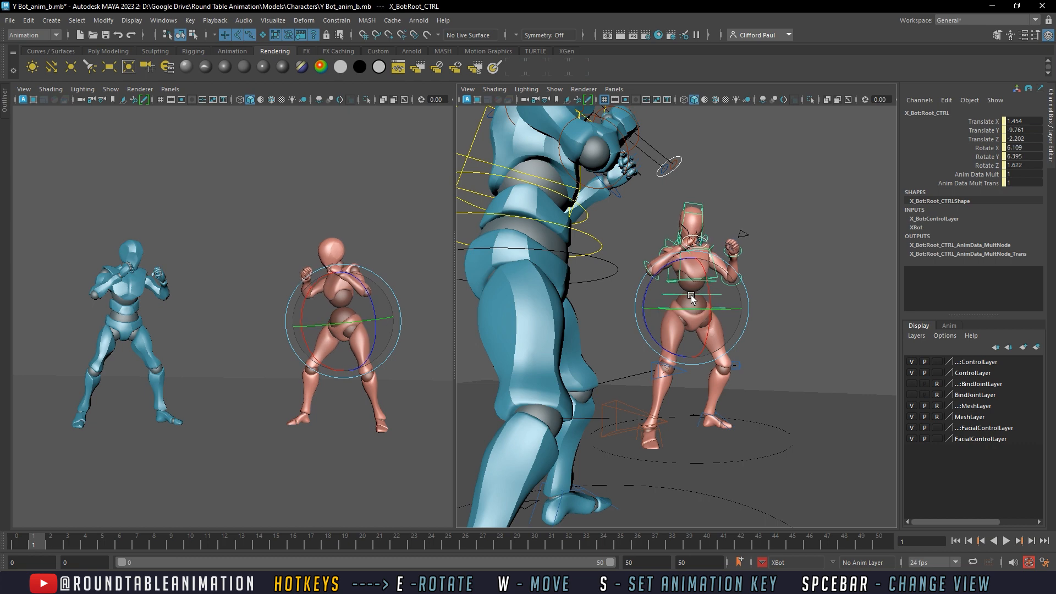
key("f")
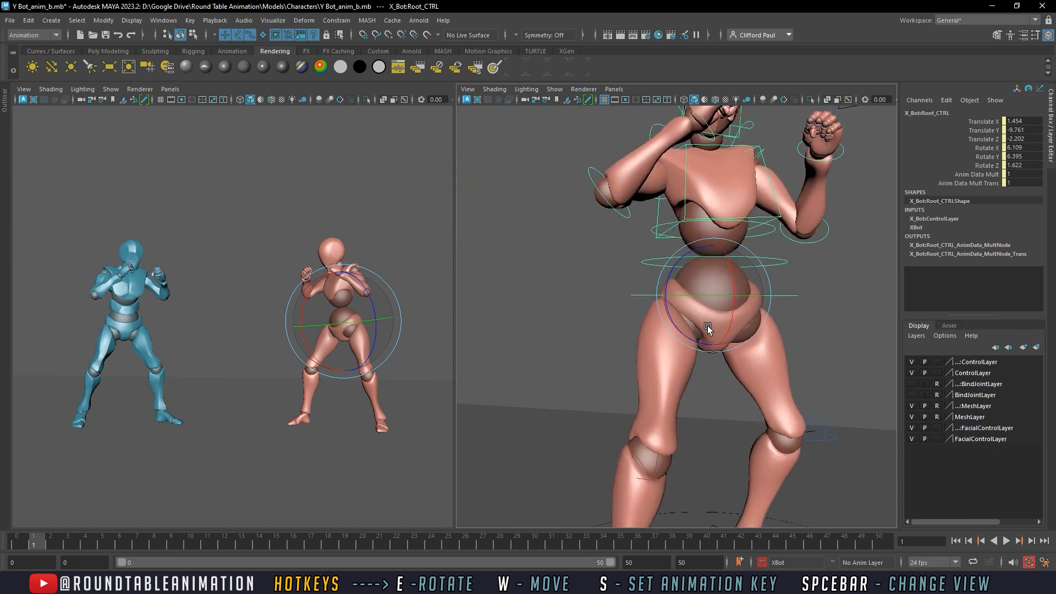
Rotate the X Bot's left forearm FK control to about 134.311, -41.849, -158.544, bringing the fist closer to the face
left_click(785, 297)
left_click(781, 301)
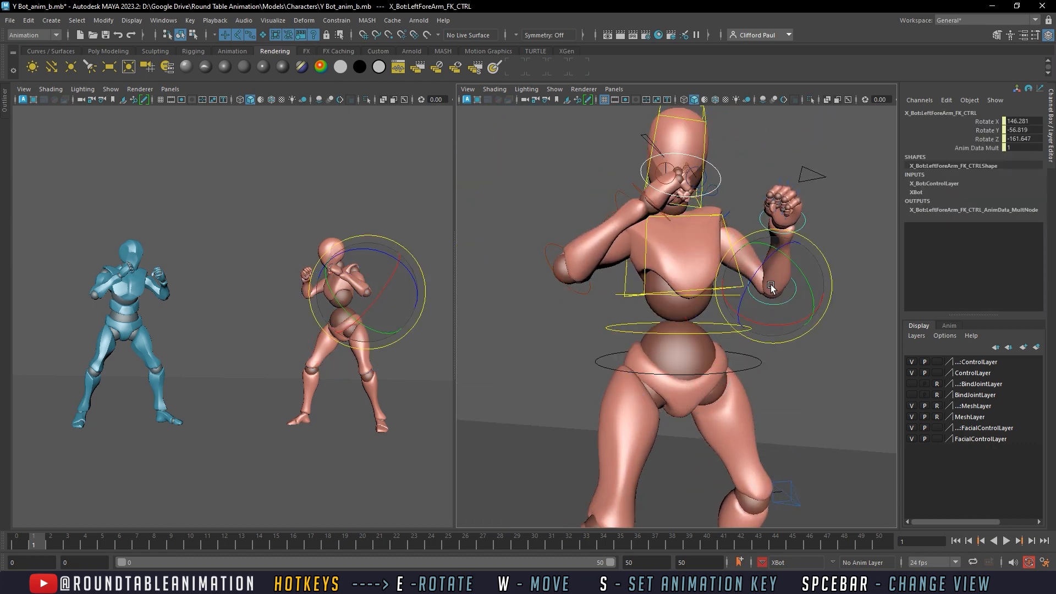
mouse_move(779, 286)
left_mouse_down("alt")
mouse_move(785, 308)
mouse_move(760, 277)
left_mouse_up("alt")
scroll(760, 275, "down", 3)
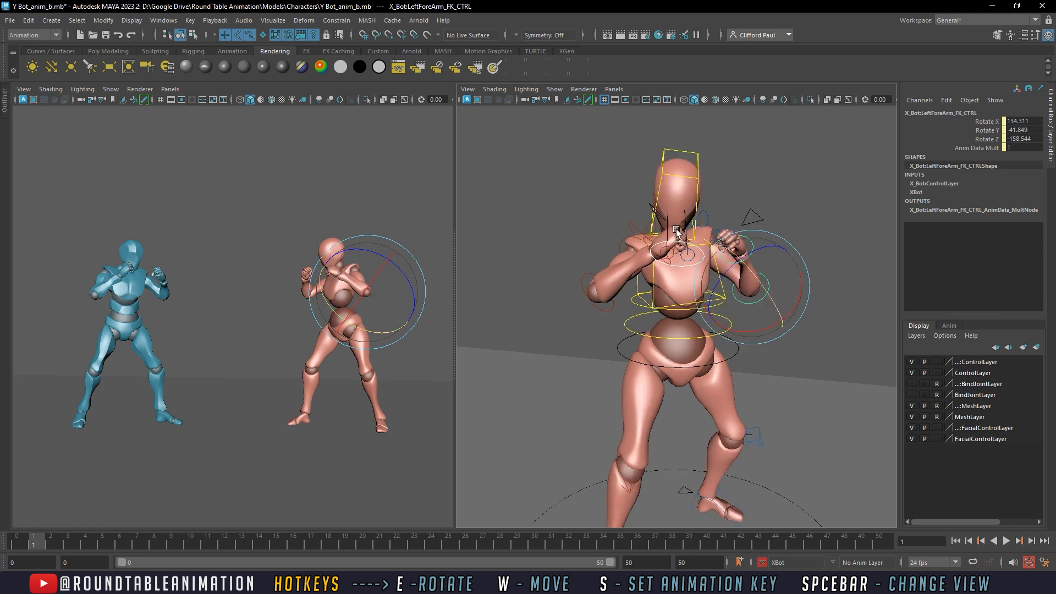
Rotate the X Bot's right arm FK control to about -26.348, 27.517, 35.852
left_click(633, 239)
left_click(639, 236)
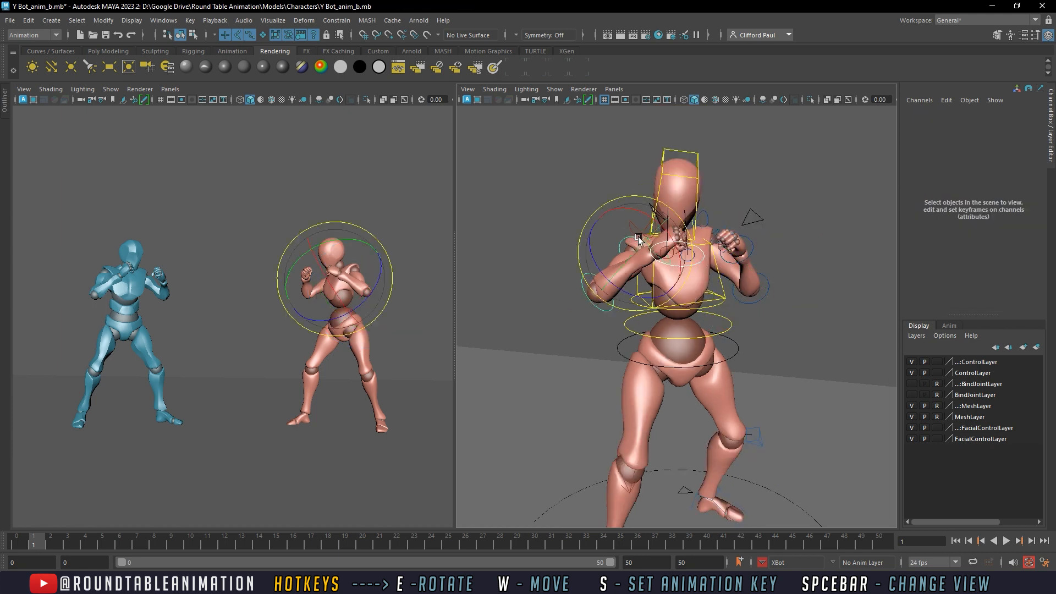
left_click_drag(640, 235, 664, 228)
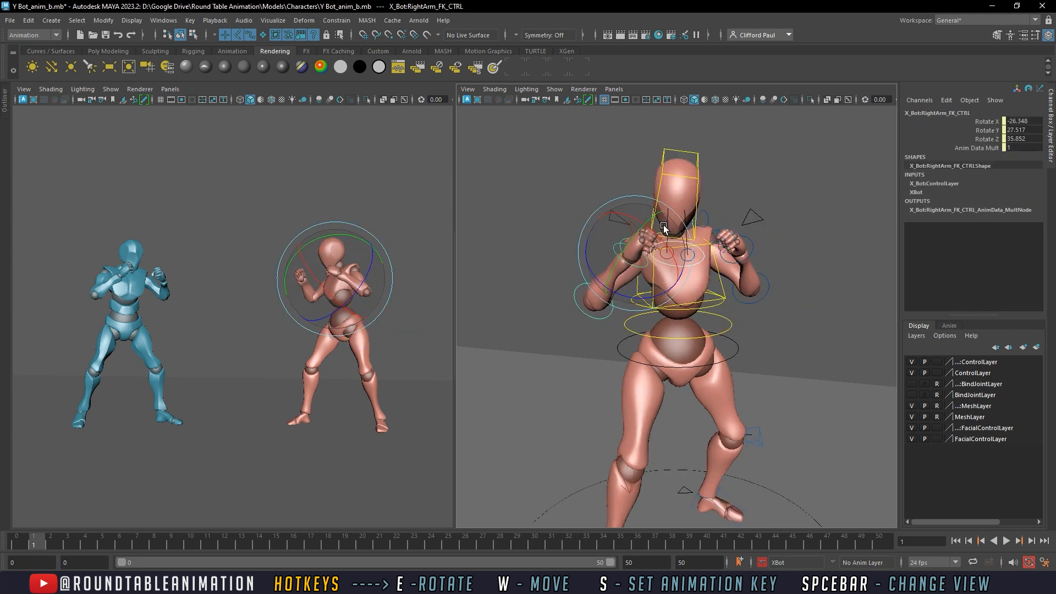
Rotate the X Bot's head control to about 8.872, -10.834, 0.015 and its spine control to about -0.169, -3.747, 0.561
left_click(697, 180)
left_click_drag(711, 186, 749, 229, "alt")
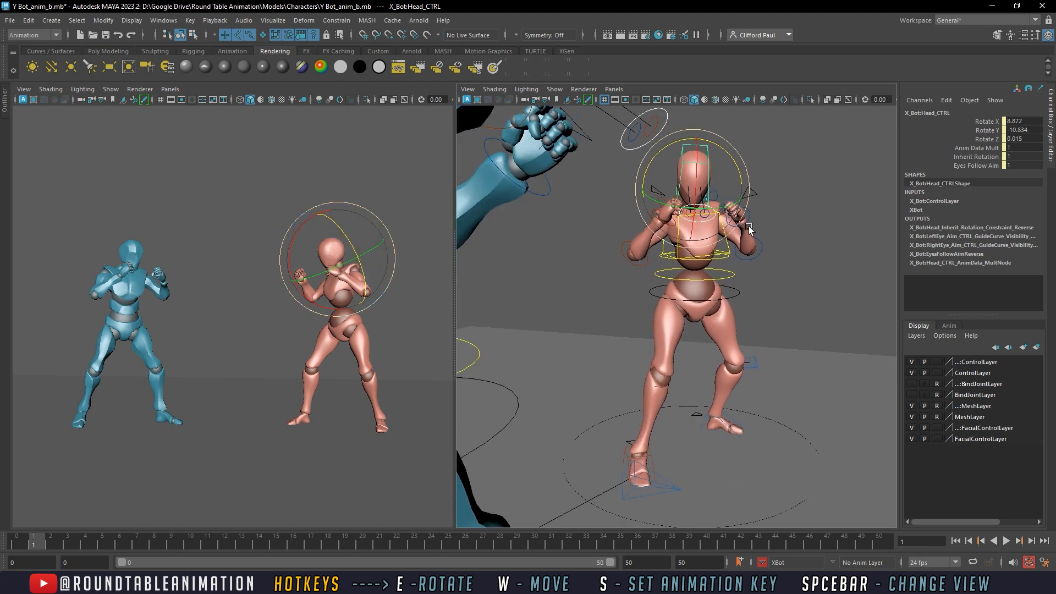
left_click(727, 281)
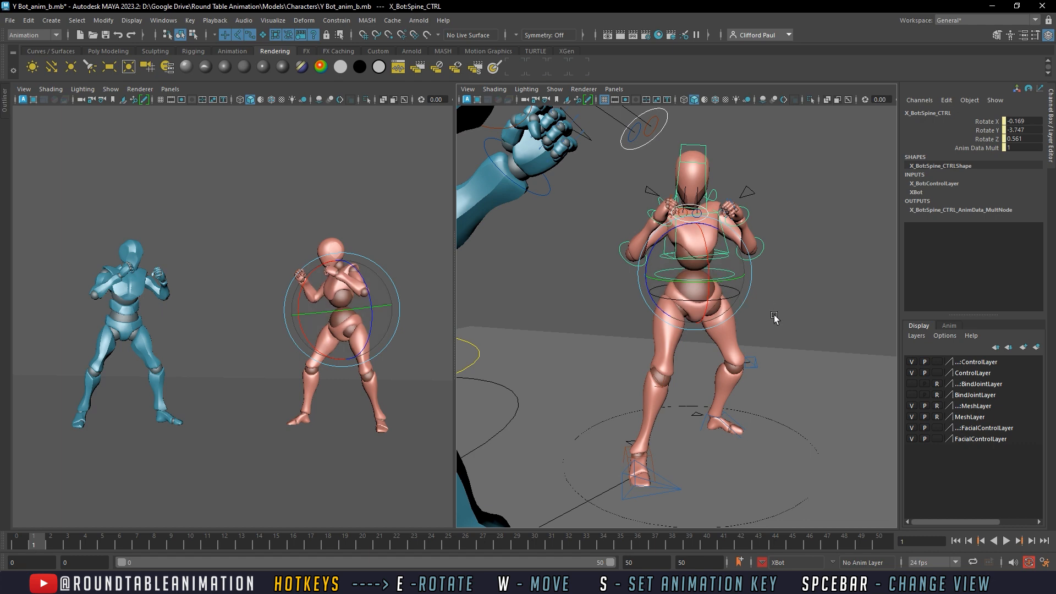
Reposition the X Bot's right knee IK control to correct the direction of the front knee
left_click(652, 392)
left_click(664, 388)
left_click_drag(664, 388, 678, 430, "alt")
key("w")
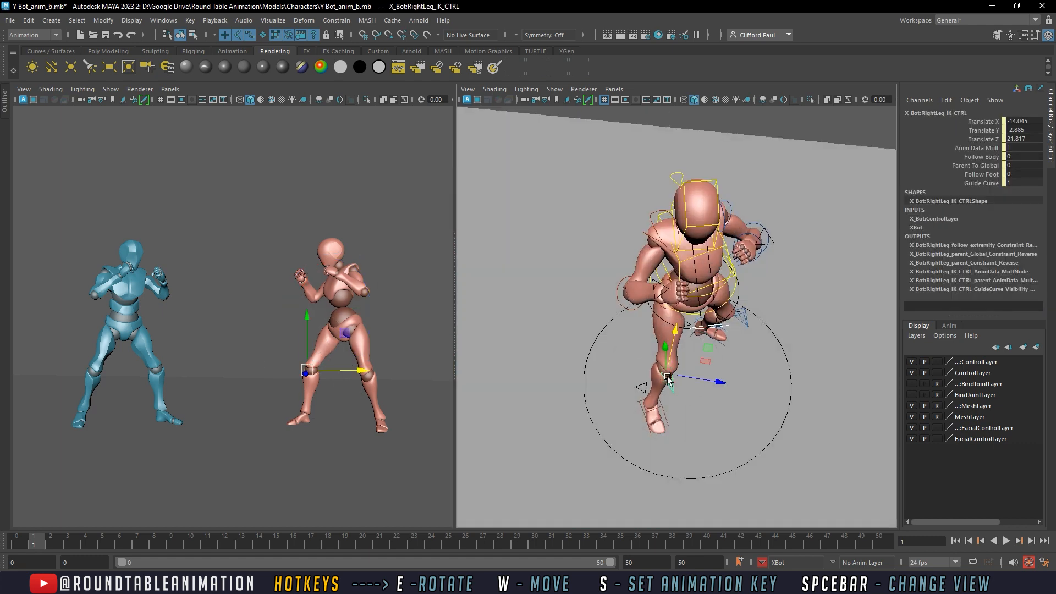
left_click_drag(667, 375, 728, 328)
Move the X Bot's root control to about -2.374, -10.389, -6.263 to rebalance the hips between the feet
left_click(702, 282)
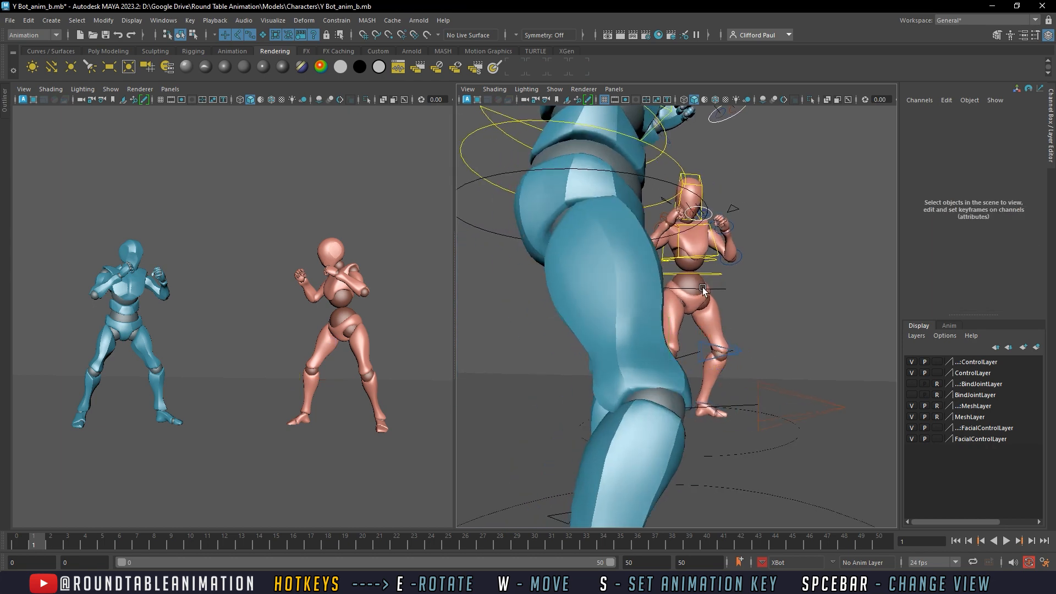
left_click(714, 288)
left_click_drag(710, 291, 698, 333, "alt")
left_click_drag(684, 278, 570, 325)
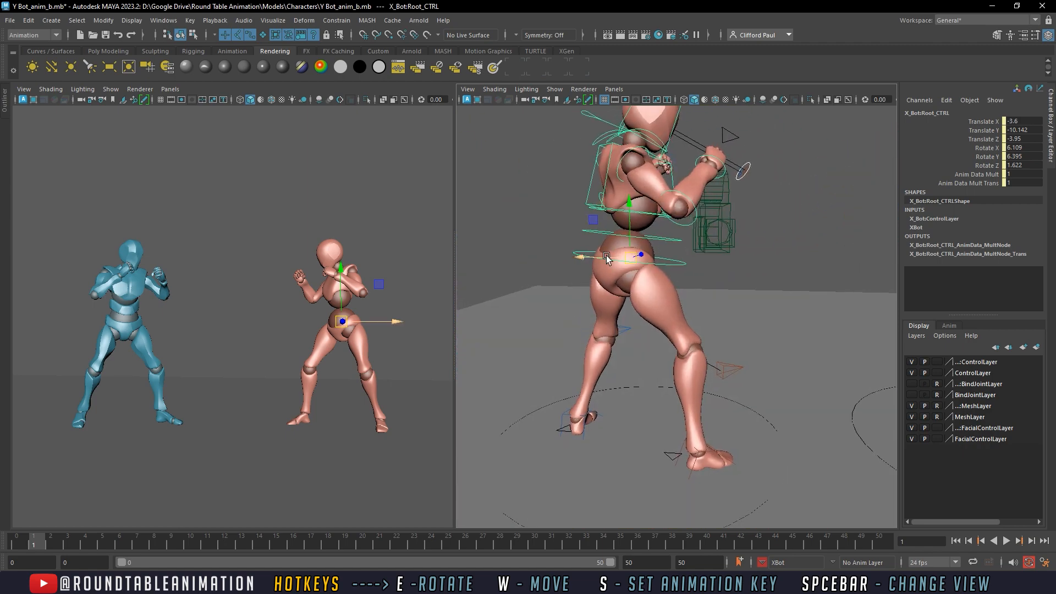
left_click_drag(642, 254, 616, 295)
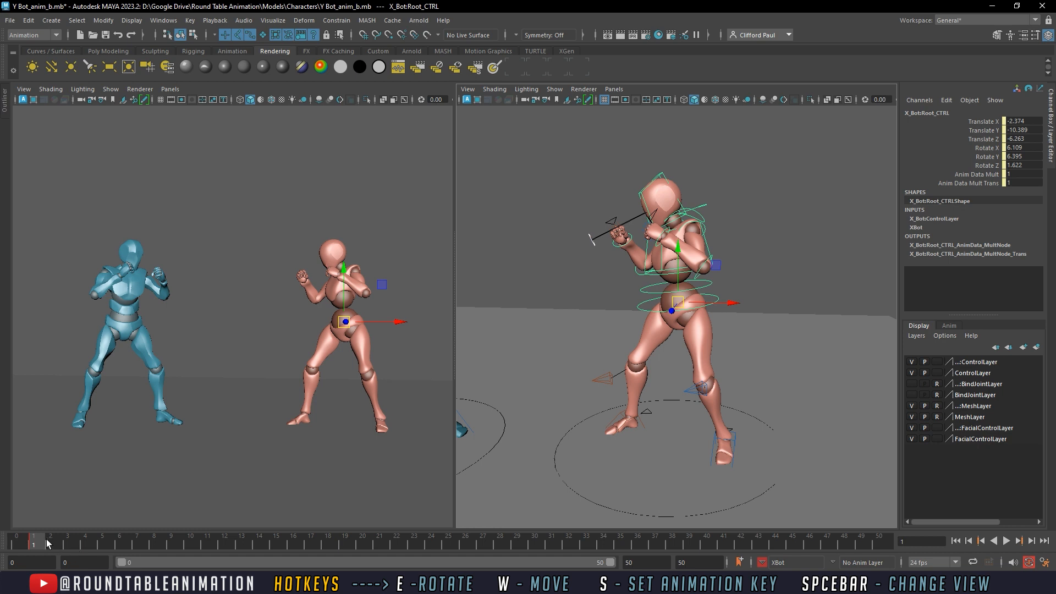
Try moving the X Bot's root control to about 2.16, -16.492, -13.715 at frame 3, and return to frame 1
key("alt+v")
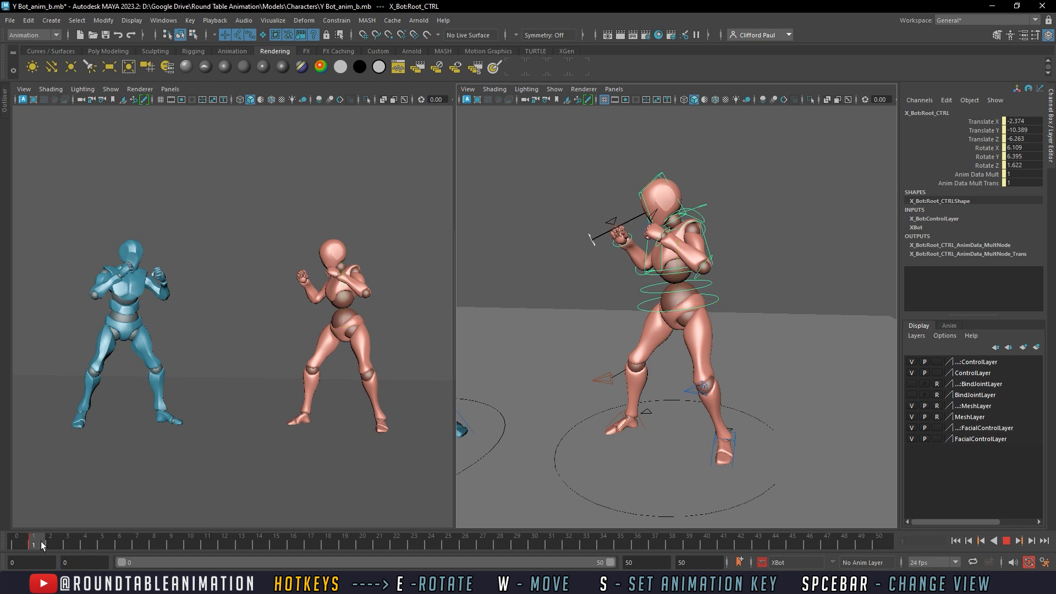
key("alt+v")
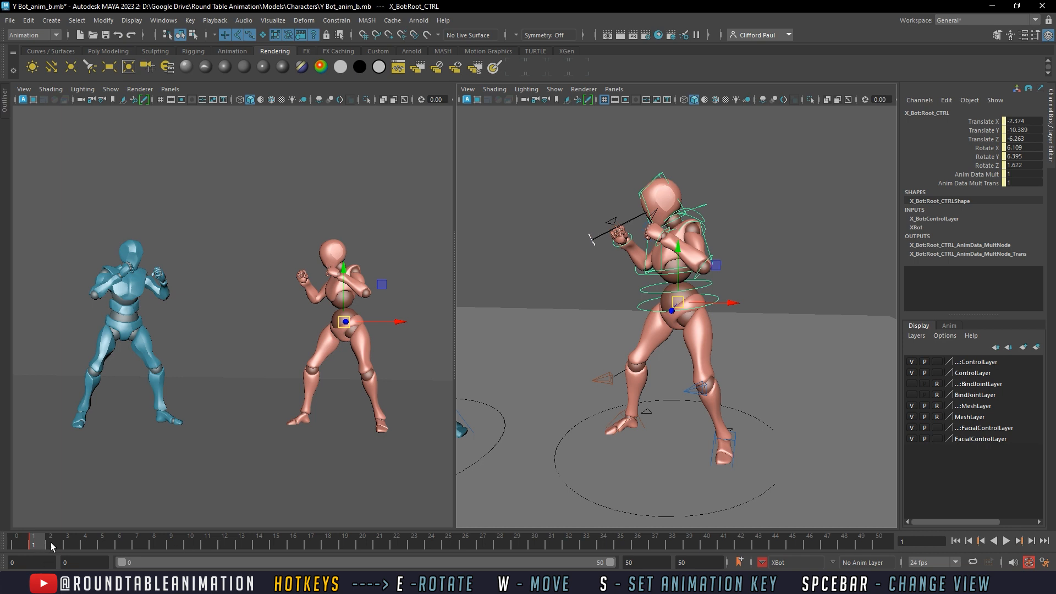
left_click_drag(52, 546, 67, 544)
left_click_drag(681, 297, 695, 308)
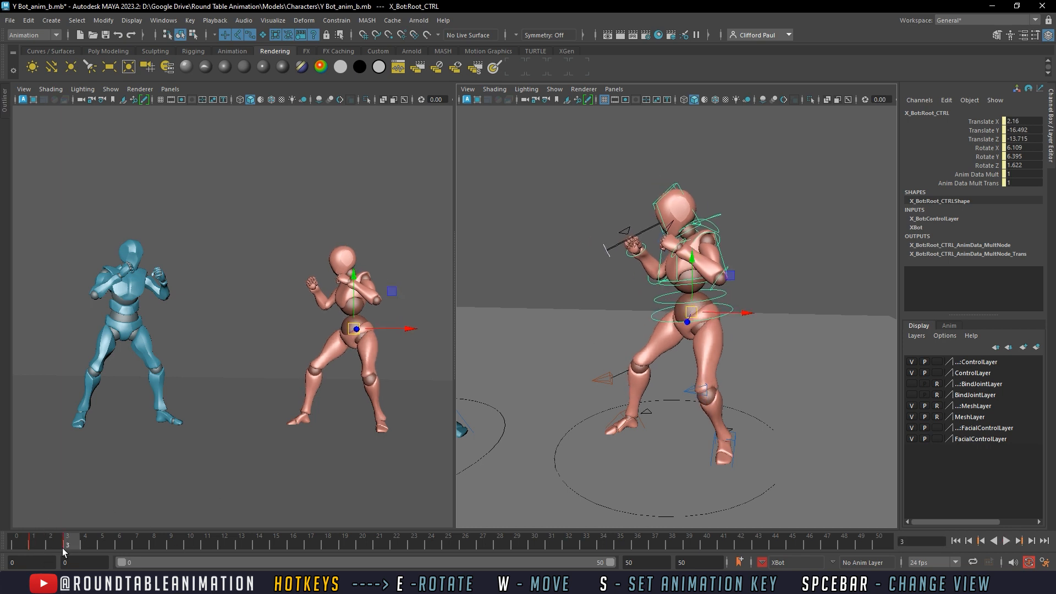
middle_click_drag(711, 355, 698, 345)
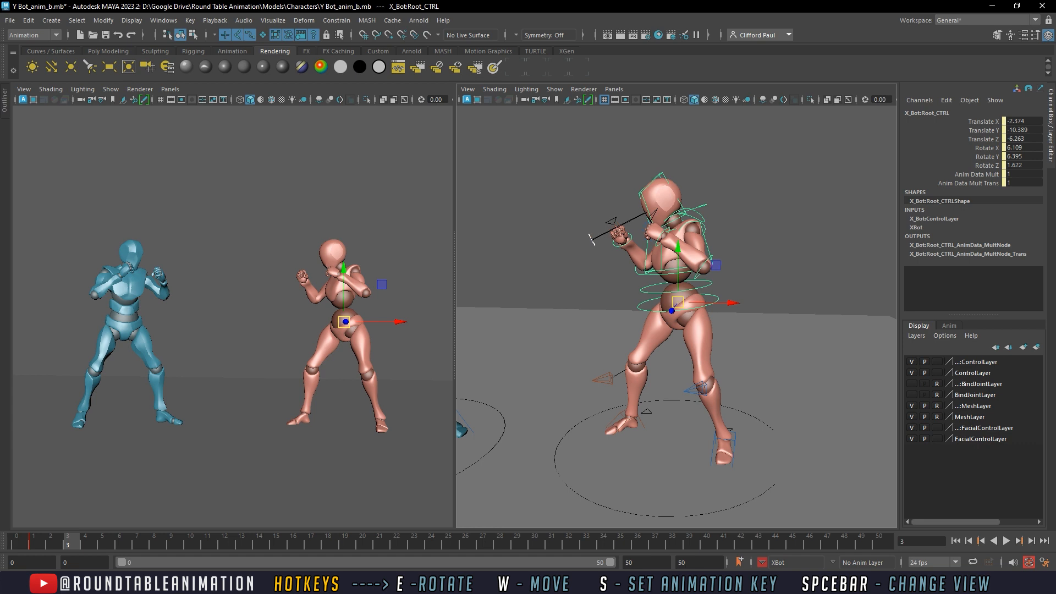
left_click(34, 542)
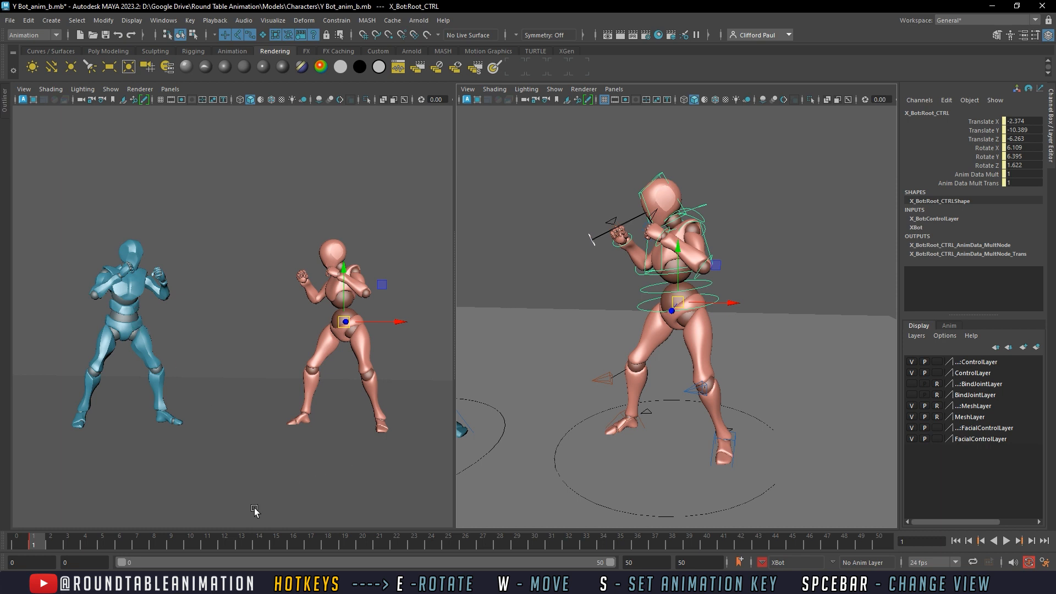
Play and scrub the animation to frame 7 to examine the Y Bot's punch against the X Bot's position
key("alt+v")
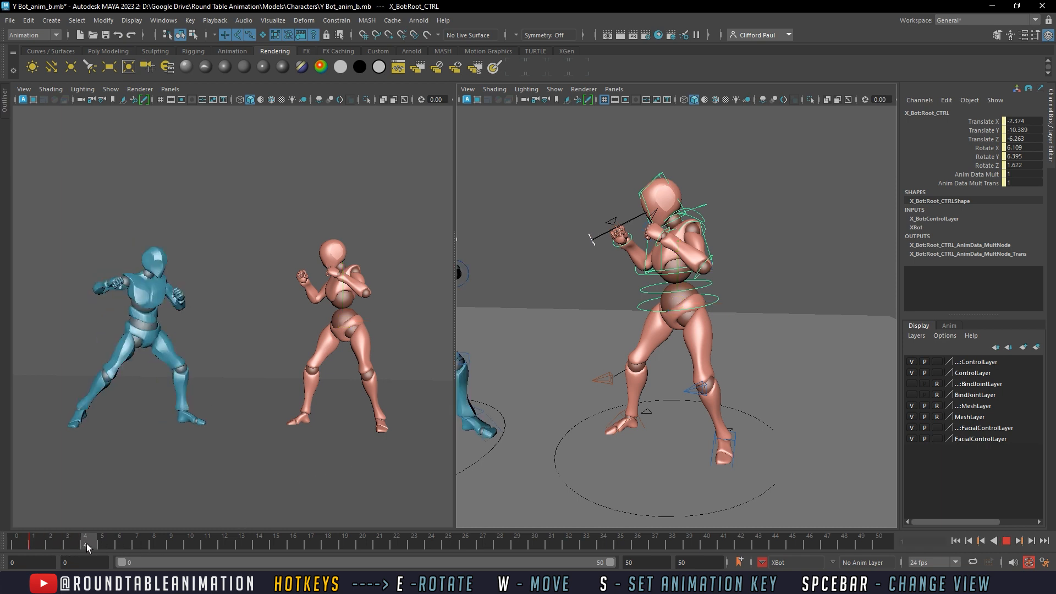
left_click(44, 542)
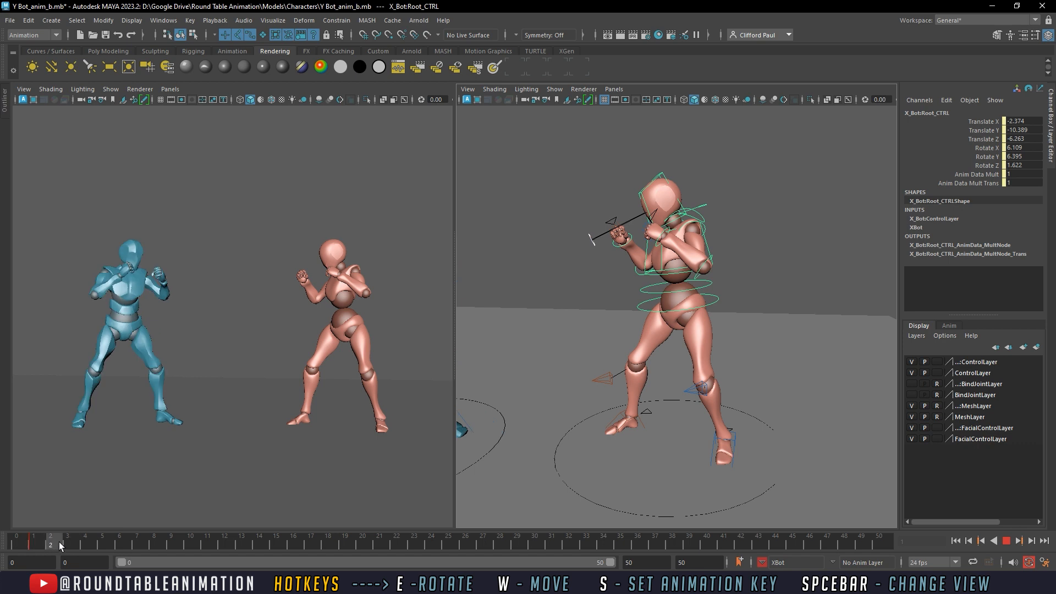
key("alt+v")
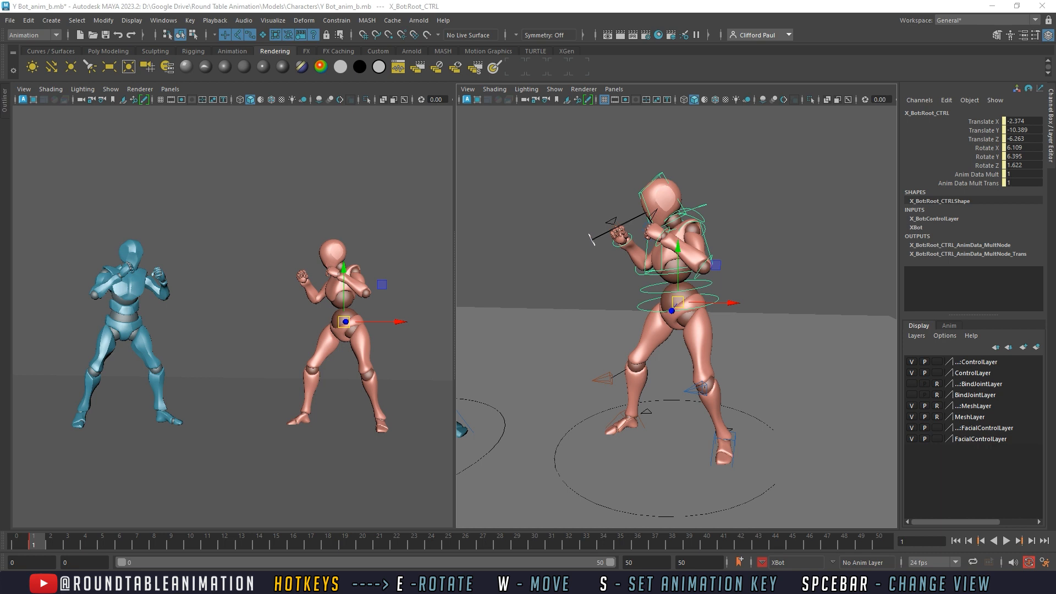
left_click(66, 538)
key("alt+v")
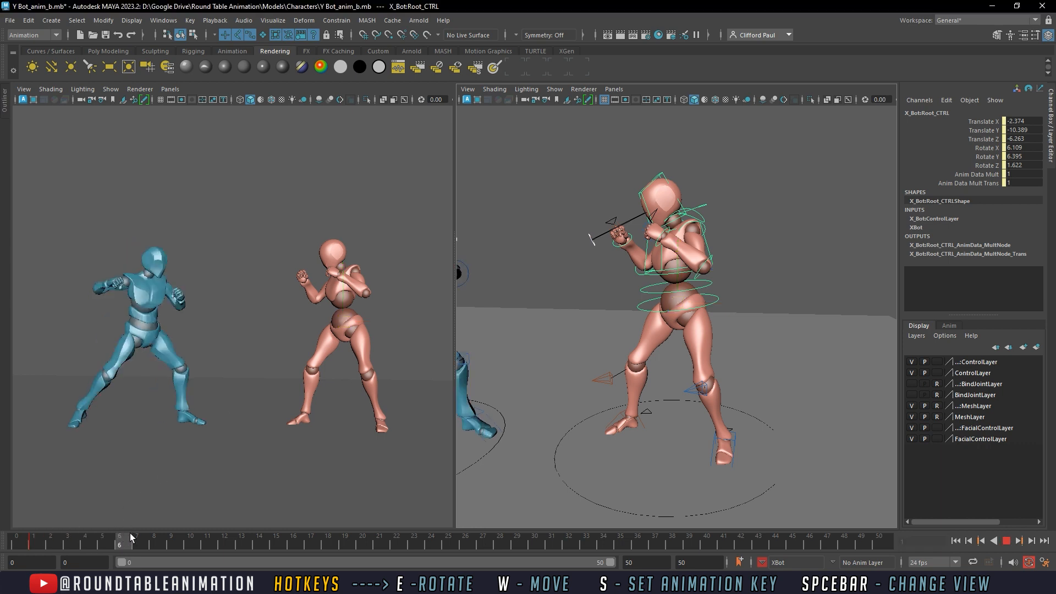
mouse_move(131, 538)
left_mouse_down()
mouse_move(151, 535)
mouse_move(78, 530)
mouse_move(135, 528)
left_mouse_up()
middle_click_drag(607, 305, 628, 306, "alt")
left_click_drag(628, 305, 733, 273, "alt")
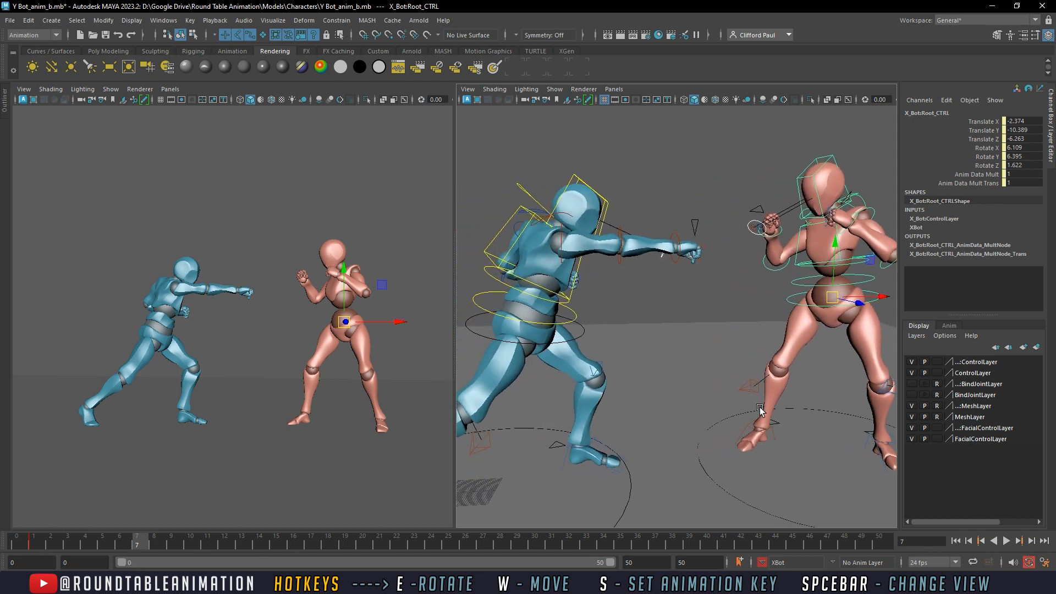
Select the X Bot's global control with both fighters framed in the working view
left_click(742, 411)
middle_click_drag(766, 409, 748, 381, "alt")
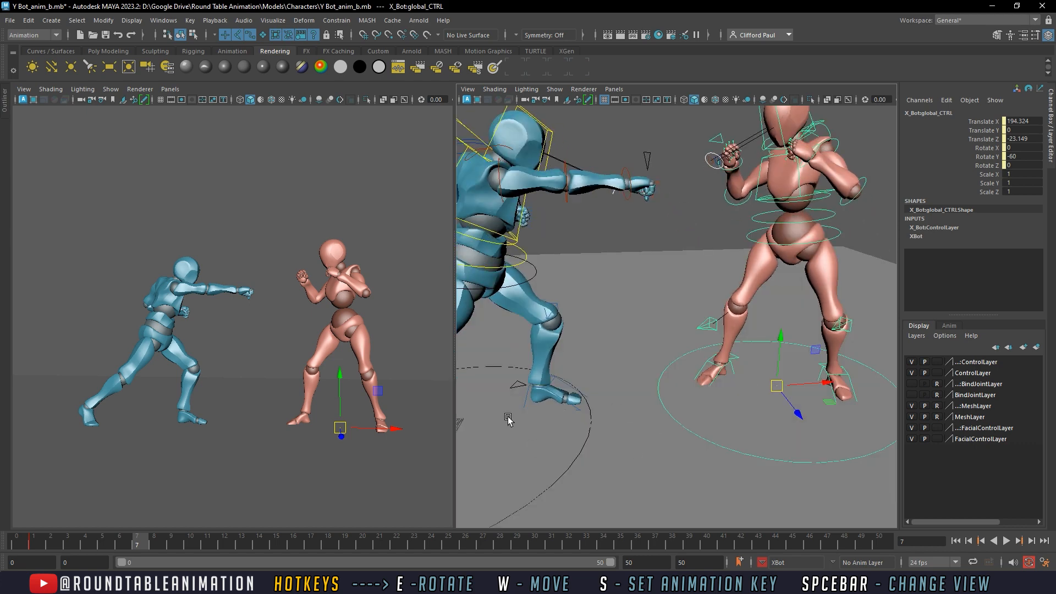
middle_click_drag(611, 198, 636, 256, "alt")
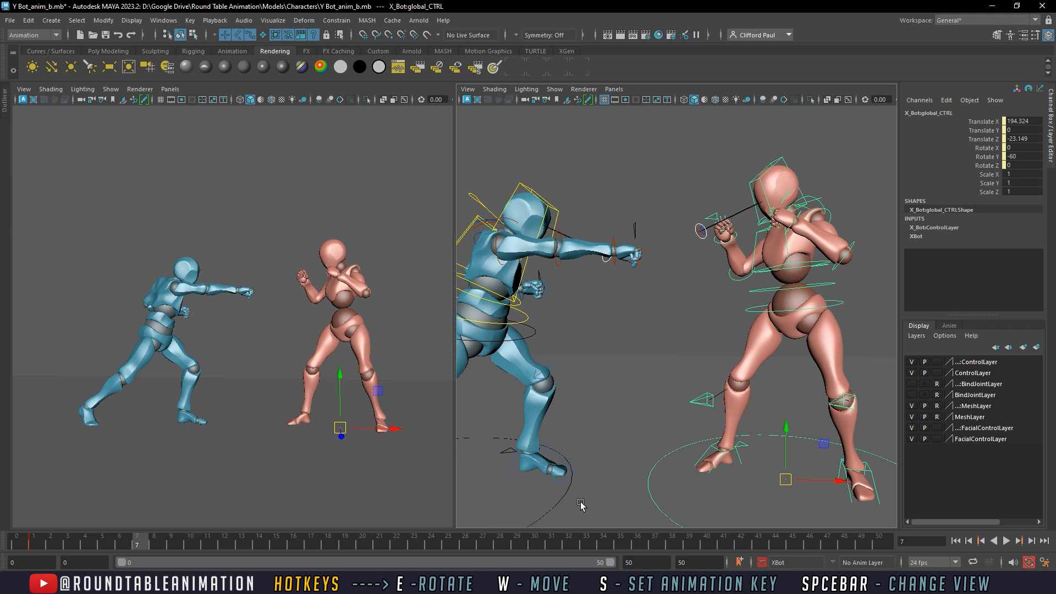
Try moving the X Bot's global control toward the Y Bot at frame 2, to Translate X about 185.457
left_click(42, 543)
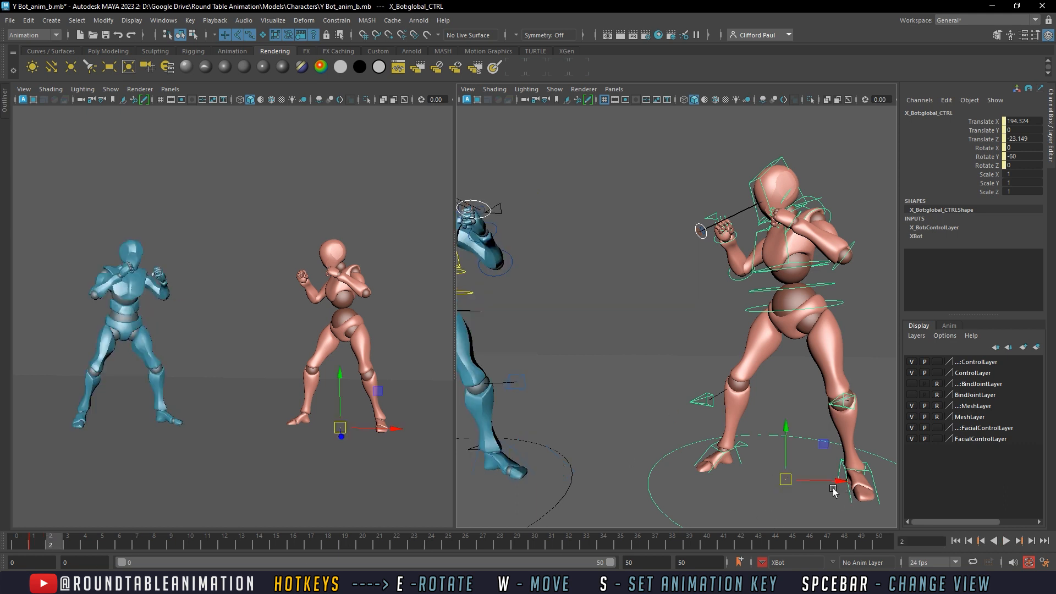
left_click_drag(833, 489, 822, 480)
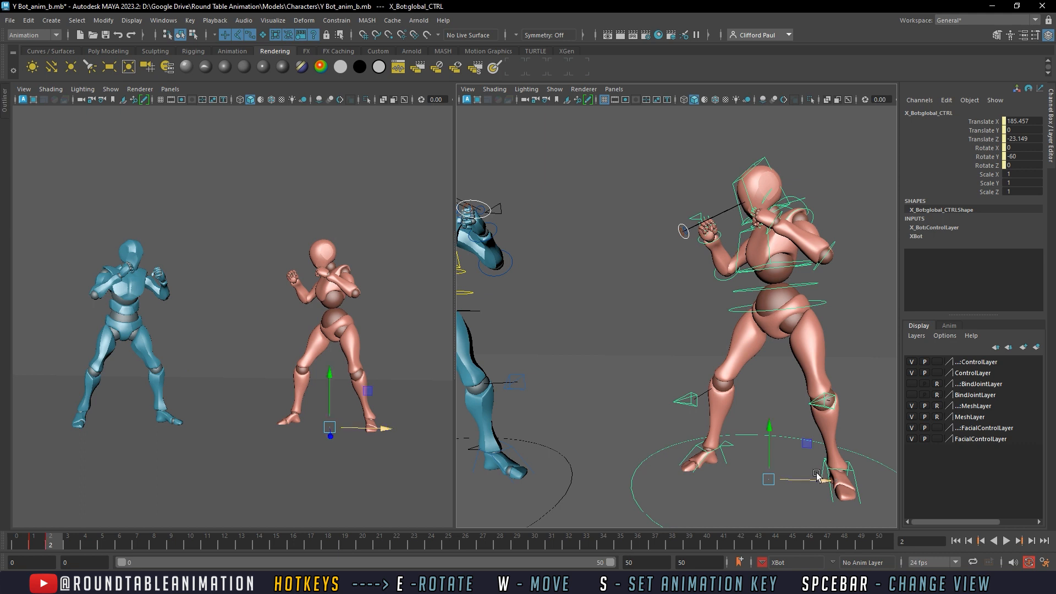
key("ctrl+z")
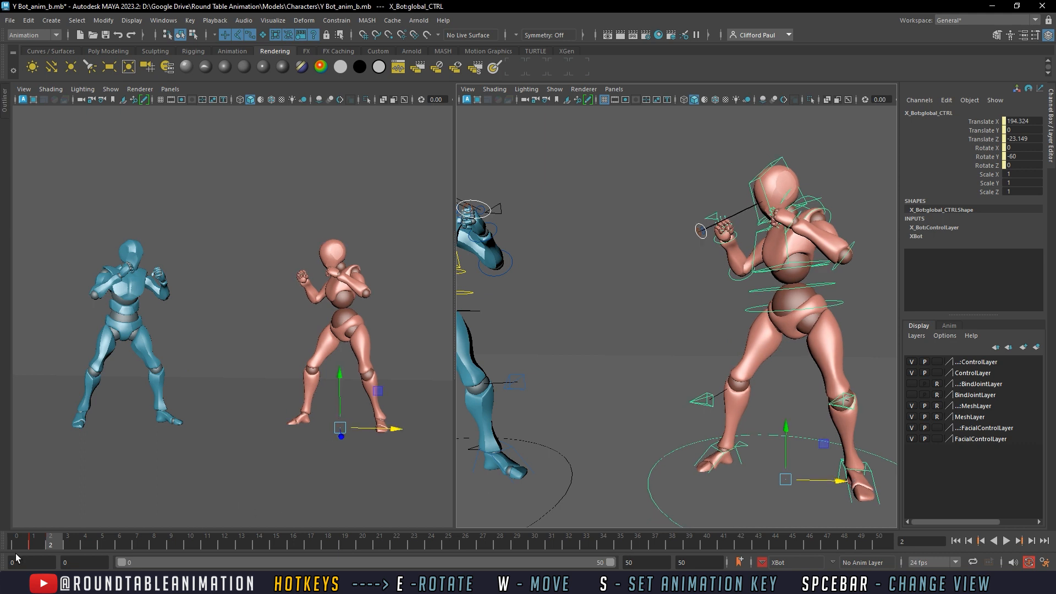
At frame 1, move the X Bot's global control toward the Y Bot to Translate X about 128.013, checking the punch distance at frame 7
left_click(37, 546)
left_click_drag(834, 479, 748, 474)
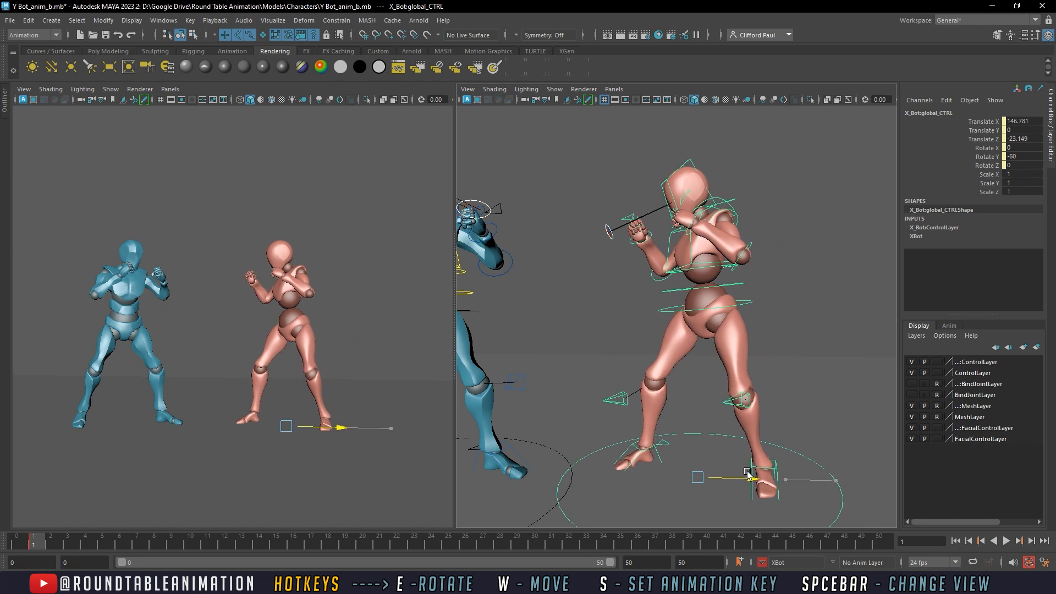
left_click(139, 544)
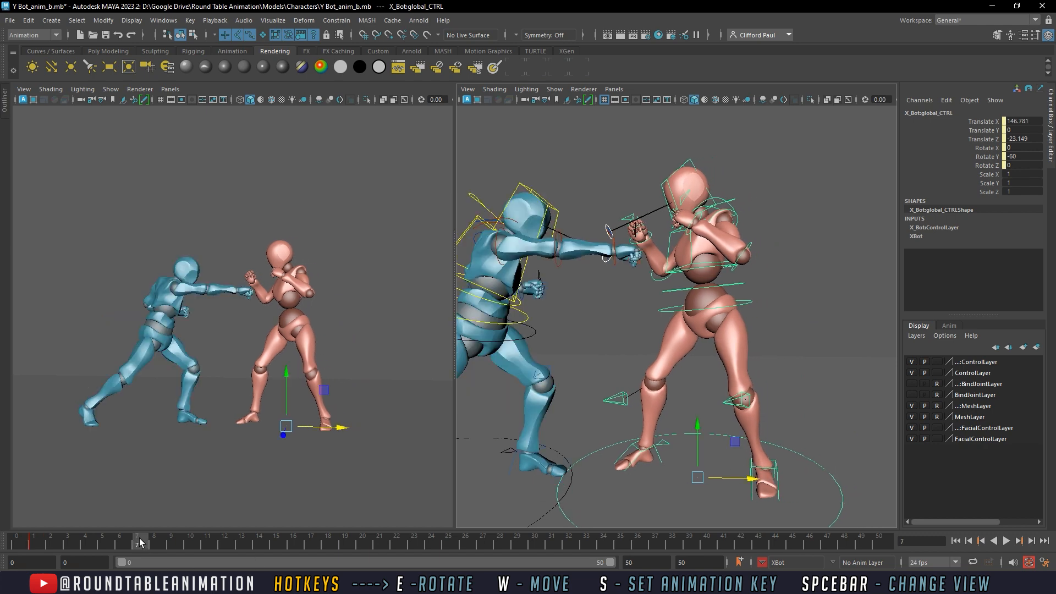
left_click_drag(645, 299, 671, 309, "alt")
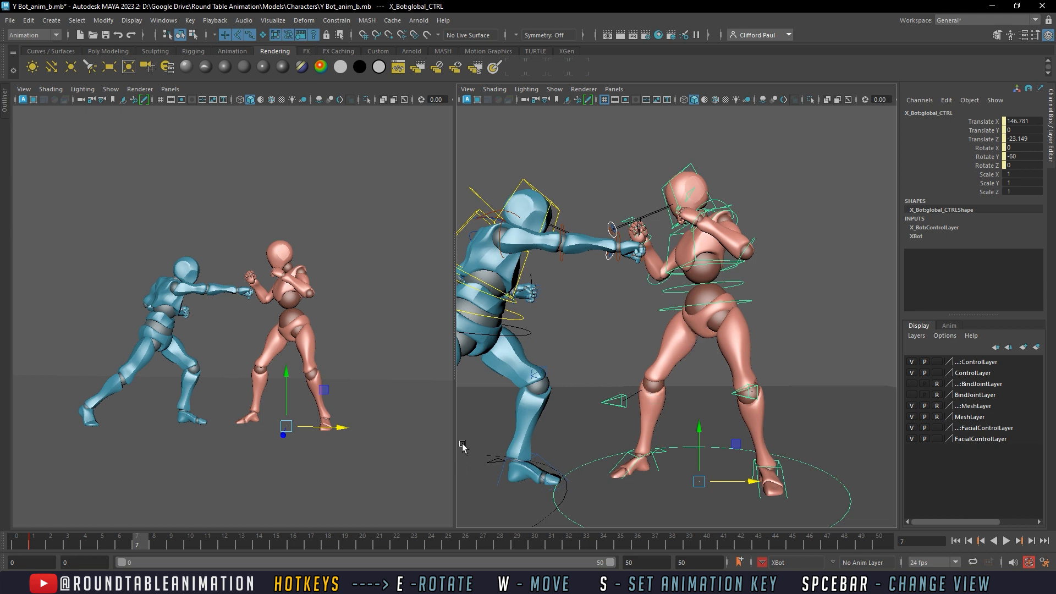
left_click(37, 545)
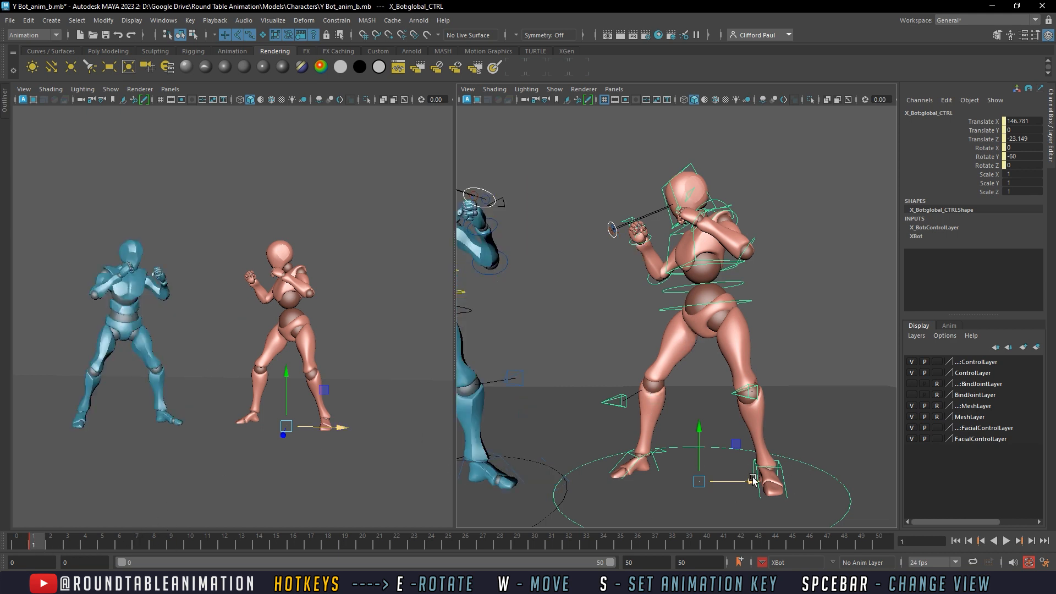
left_click_drag(753, 480, 715, 480)
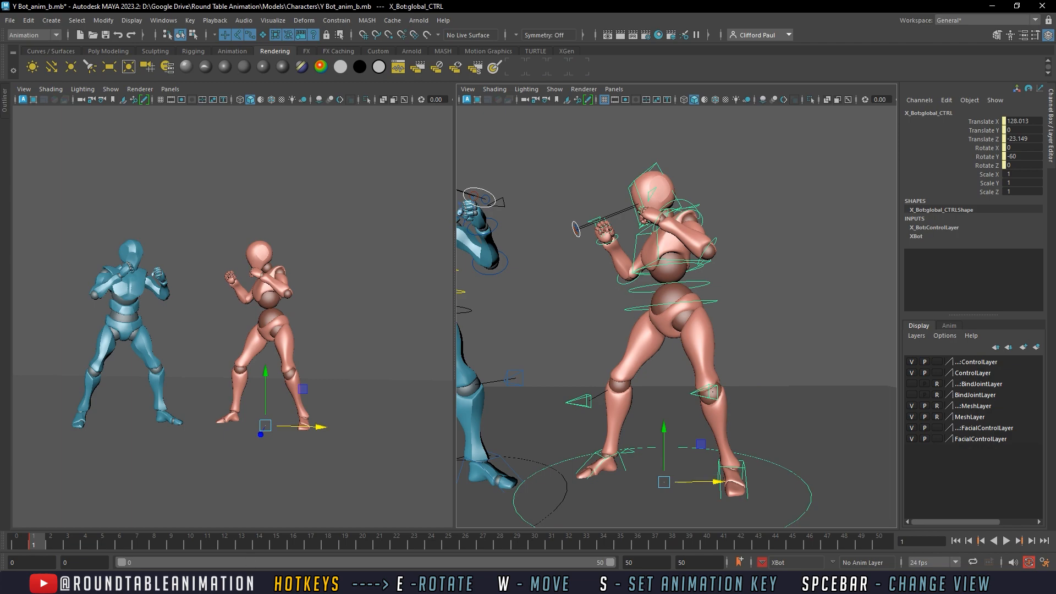
Examine the Y Bot's extended punch against the X Bot's chest and guard at frame 7 from several viewing angles
left_click(138, 545)
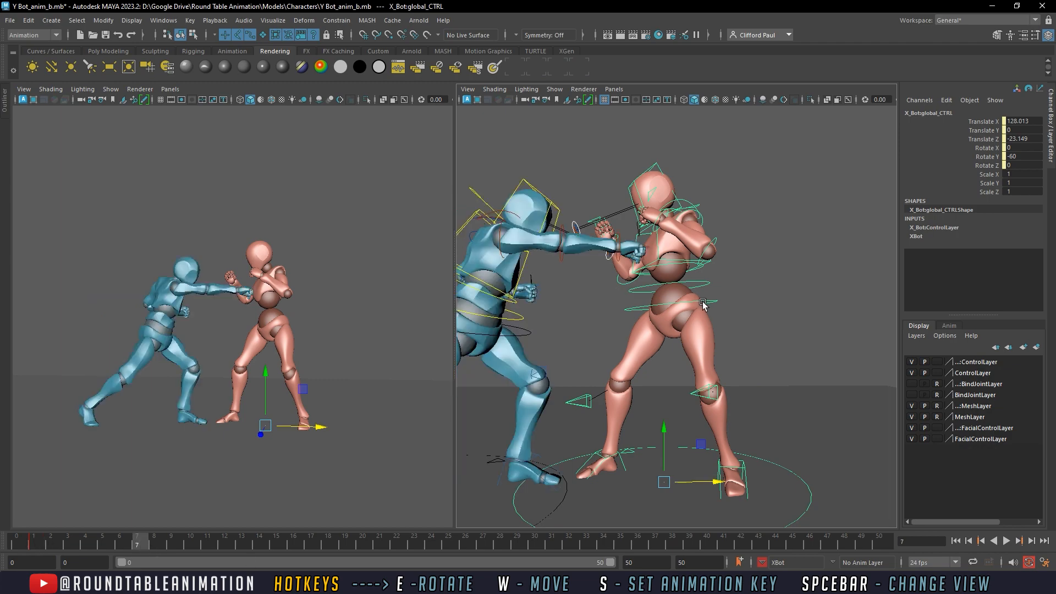
left_click_drag(703, 305, 691, 265, "alt")
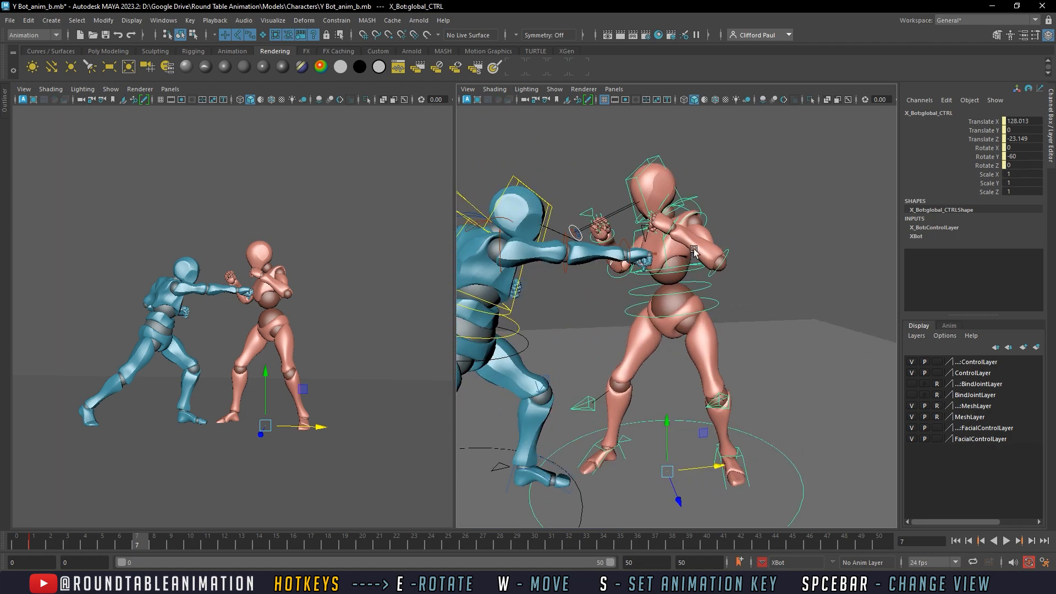
middle_click_drag(694, 252, 759, 335, "alt")
scroll(740, 333, "up", 5)
left_click_drag(720, 331, 758, 300, "alt")
scroll(690, 340, "down", 5)
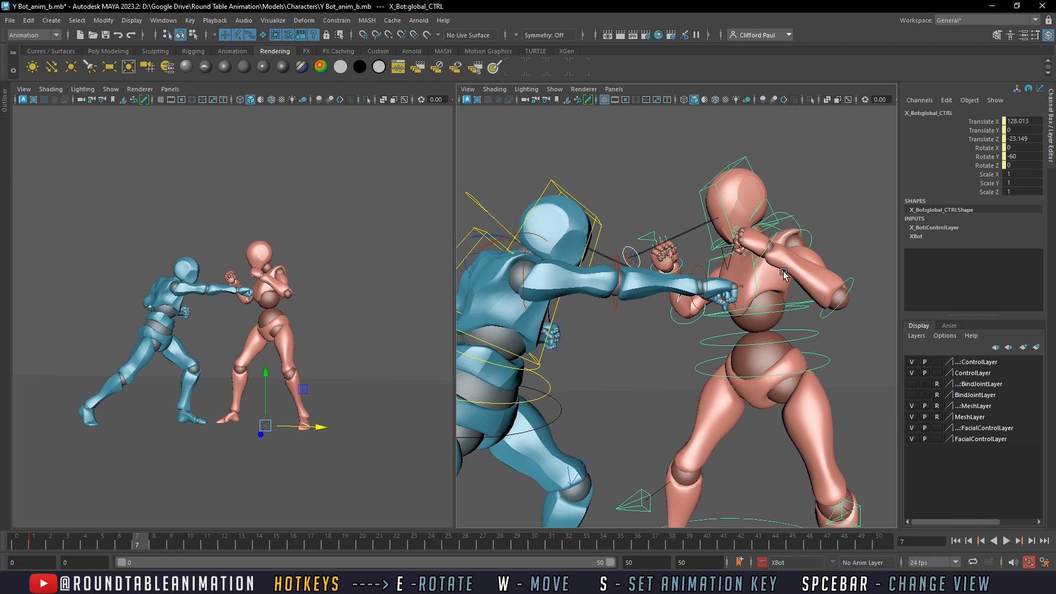
left_click_drag(751, 329, 715, 318, "alt")
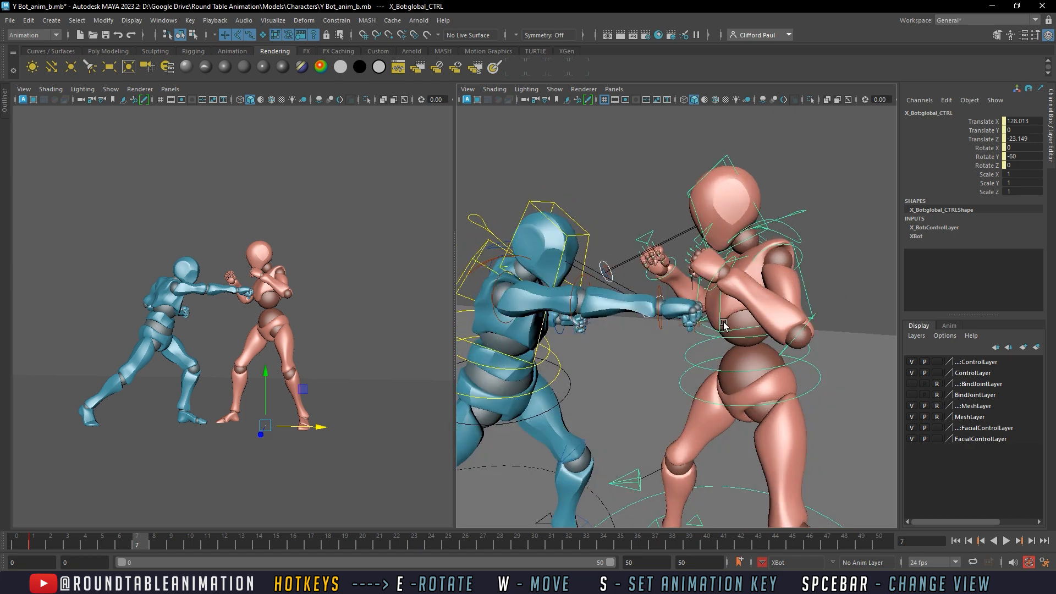
scroll(744, 373, "down", 5)
left_click_drag(747, 398, 848, 406)
key("ctrl+z")
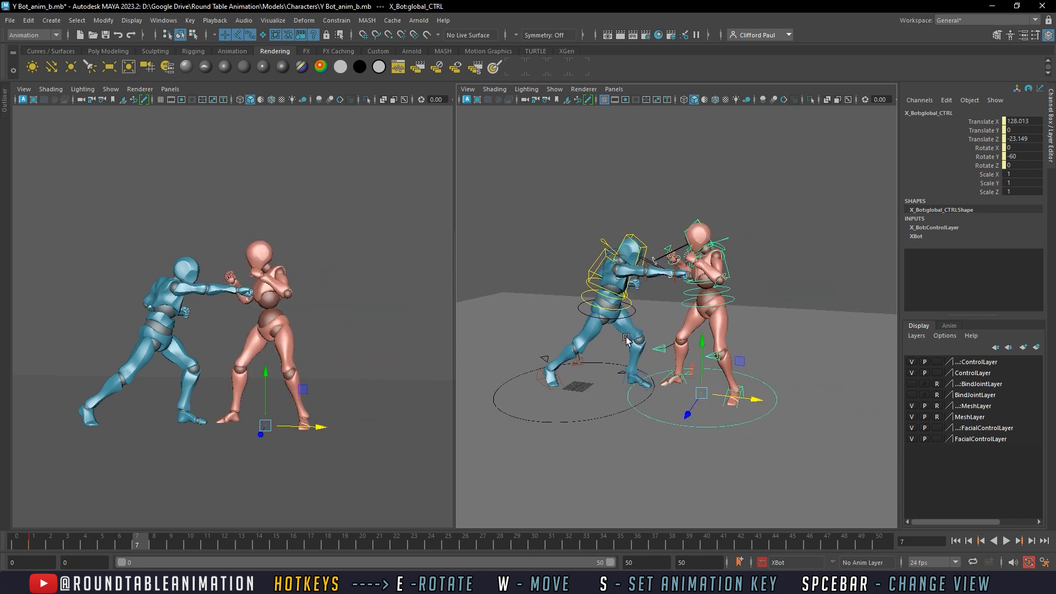
Deselect the X Bot's global control and scrub from the opening stance to the punch at frame 7
left_click(49, 542)
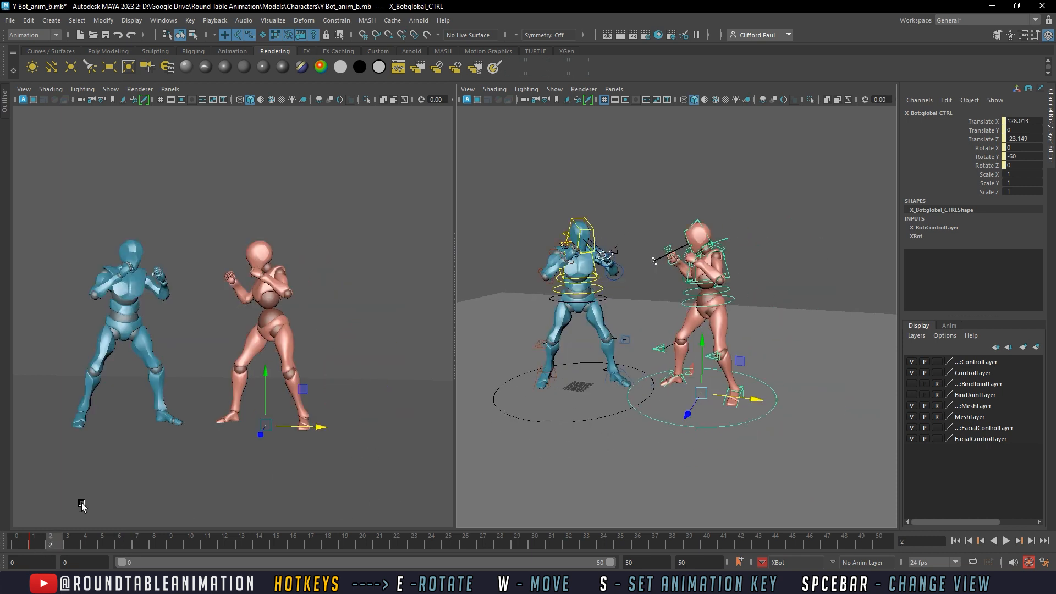
left_click(657, 187)
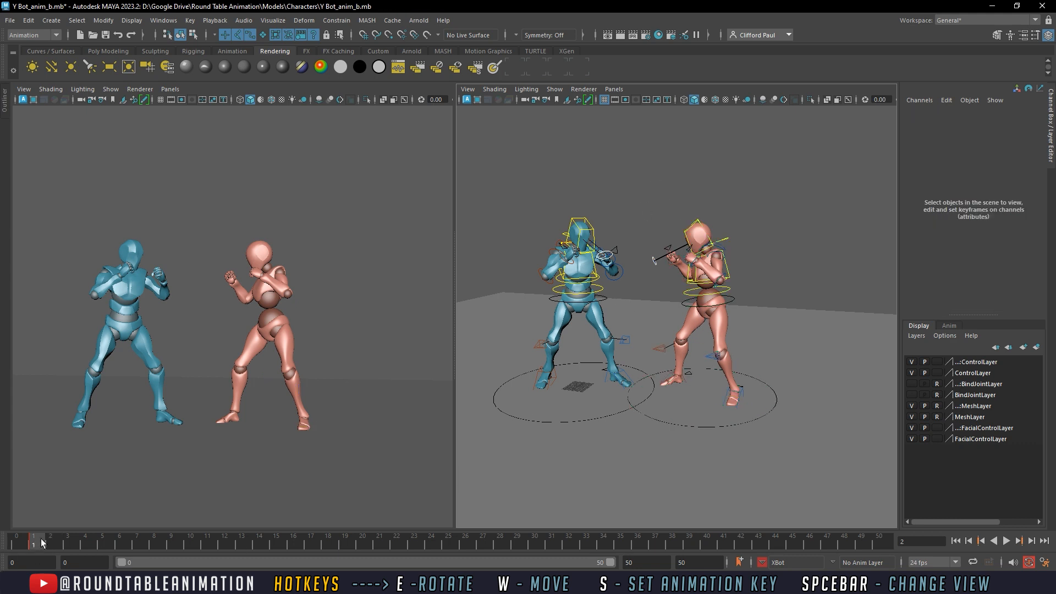
left_click_drag(41, 539, 135, 541)
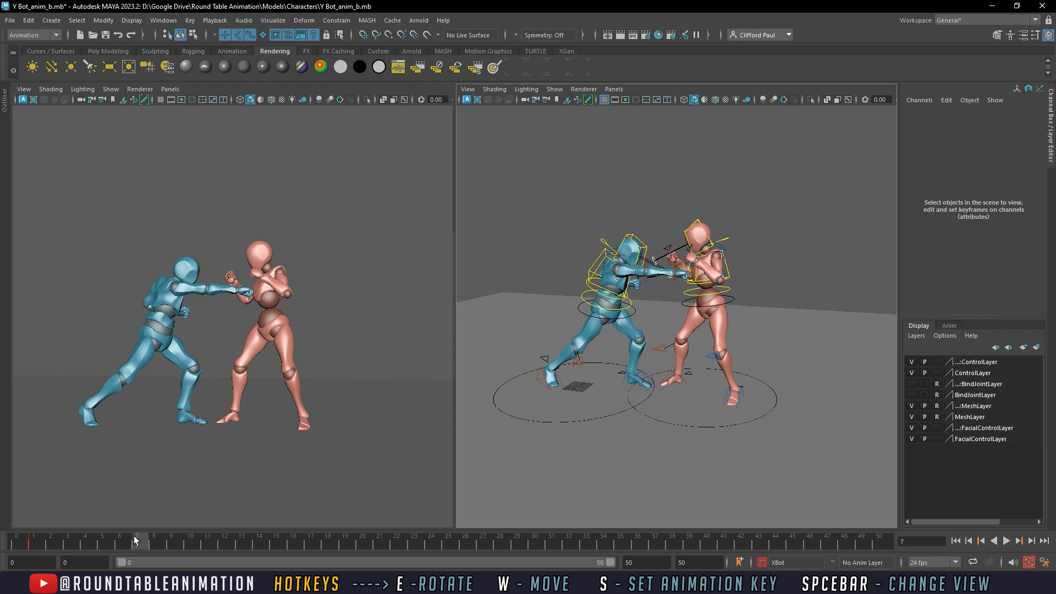
At frame 7, lower and rotate the X Bot's hips and torso into a forward lean facing the incoming punch
scroll(649, 341, "up", 10)
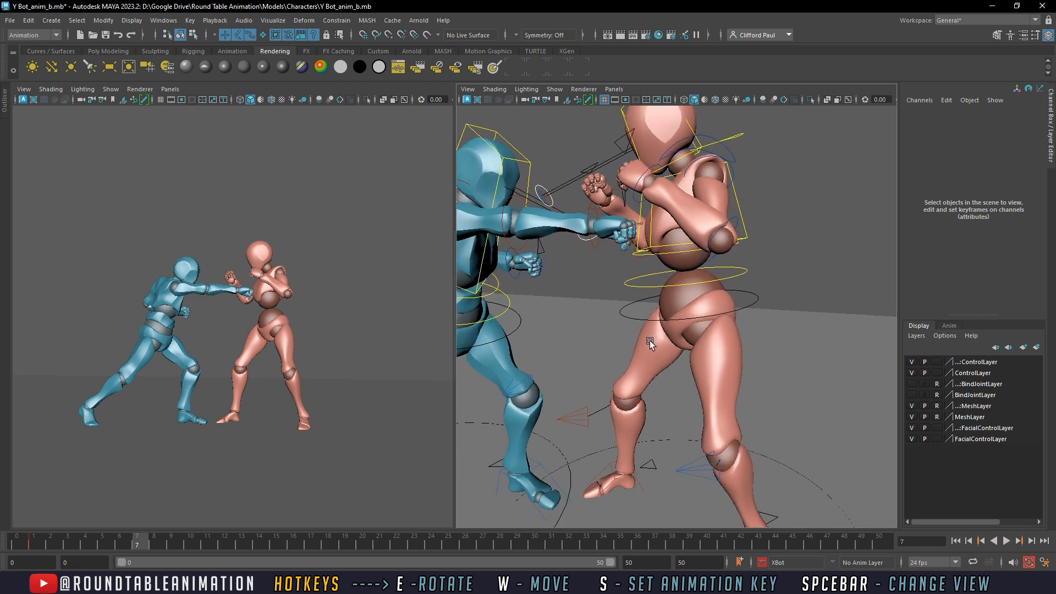
left_click(666, 337)
left_click_drag(665, 338, 680, 272, "alt")
key("e")
scroll(697, 286, "down", 5)
key("w")
left_click_drag(681, 313, 660, 315)
key("ctrl+z")
left_click_drag(713, 381, 708, 197, "alt")
key("e")
left_click(687, 175)
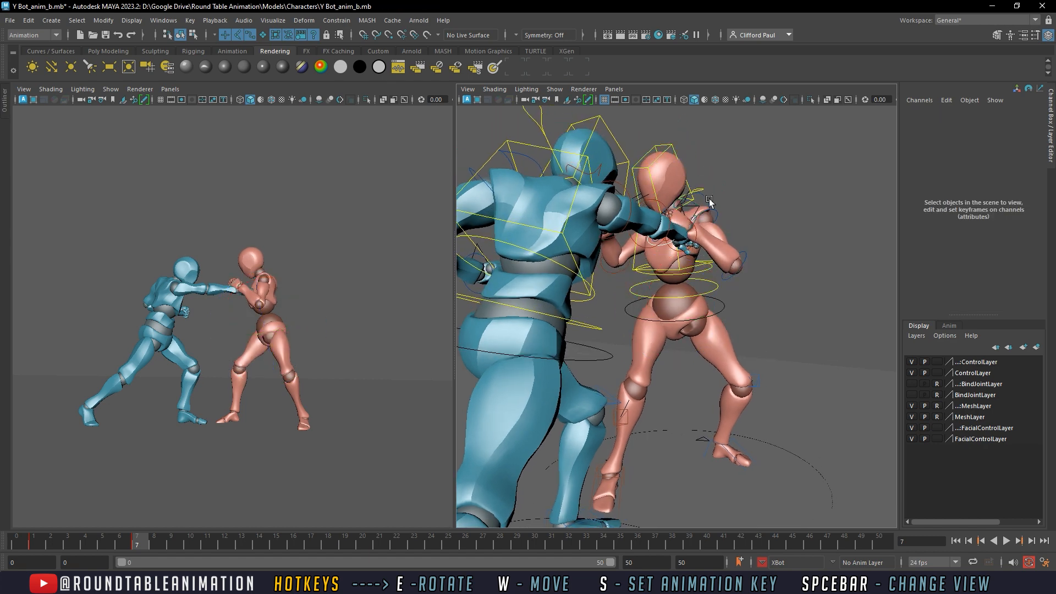
Raise the X Bot's guarding hand beside its face and rotate the head control to about -0.669, -1.776, 2.449
left_click_drag(718, 248, 725, 284, "alt")
left_click(686, 257)
left_click(693, 245)
left_click(656, 262)
left_click(636, 200)
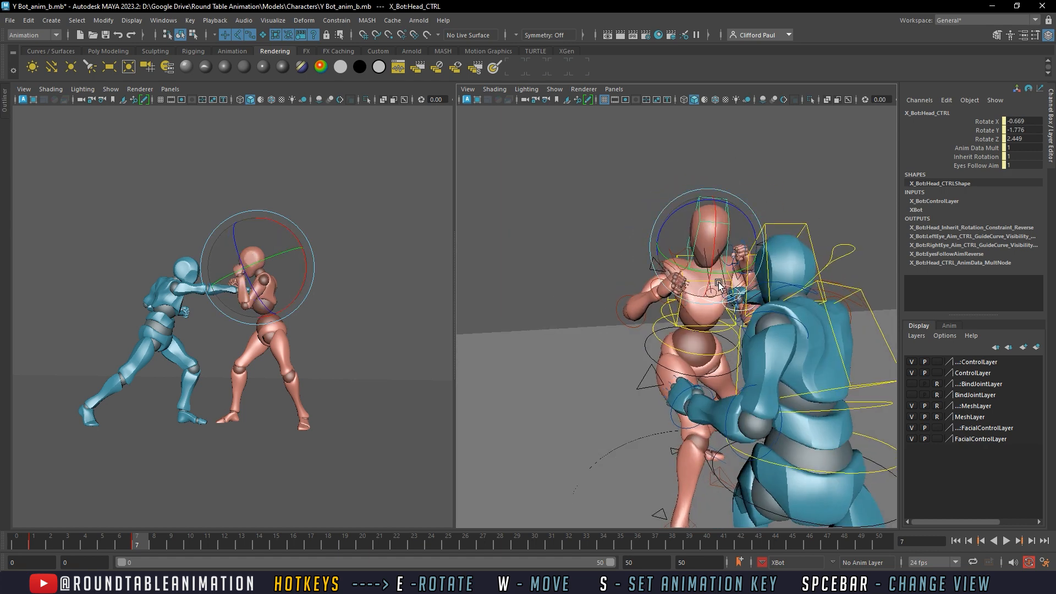
Rotate the X Bot's right shoulder outward and pull the right upper arm back to about 1.663, 0.547, 47.838
left_click(666, 248)
left_click(686, 255)
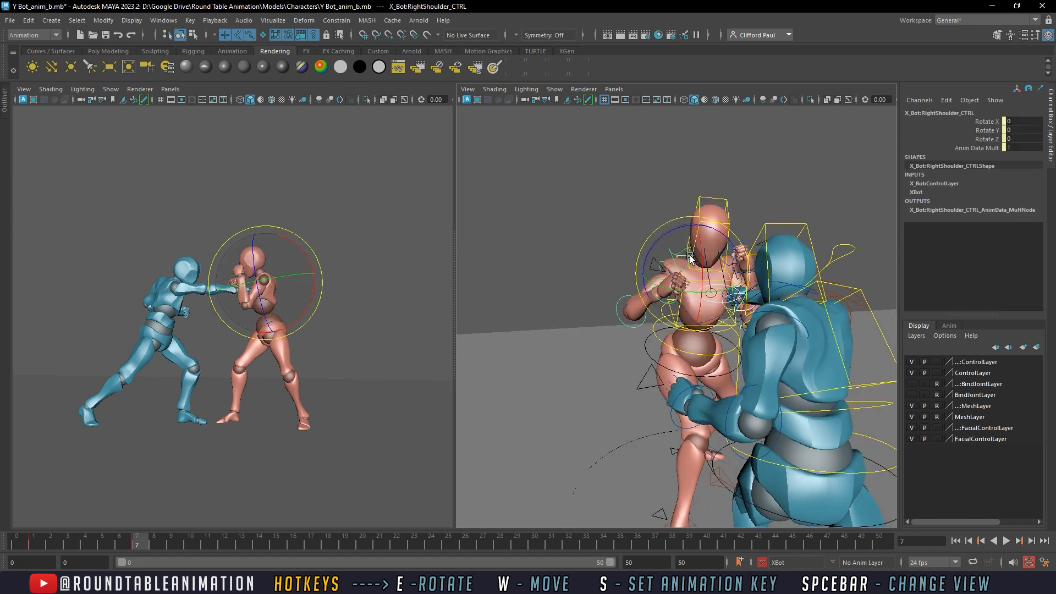
left_click_drag(690, 256, 718, 256)
left_click(674, 261)
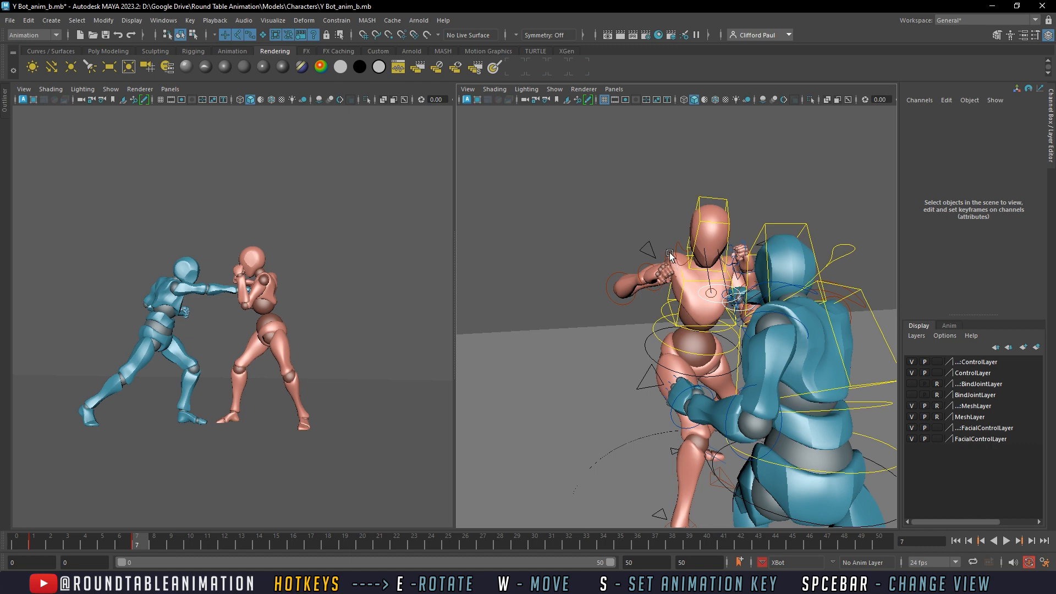
left_click(670, 254)
middle_click_drag(669, 253, 678, 214, "alt")
left_click_drag(678, 215, 747, 359)
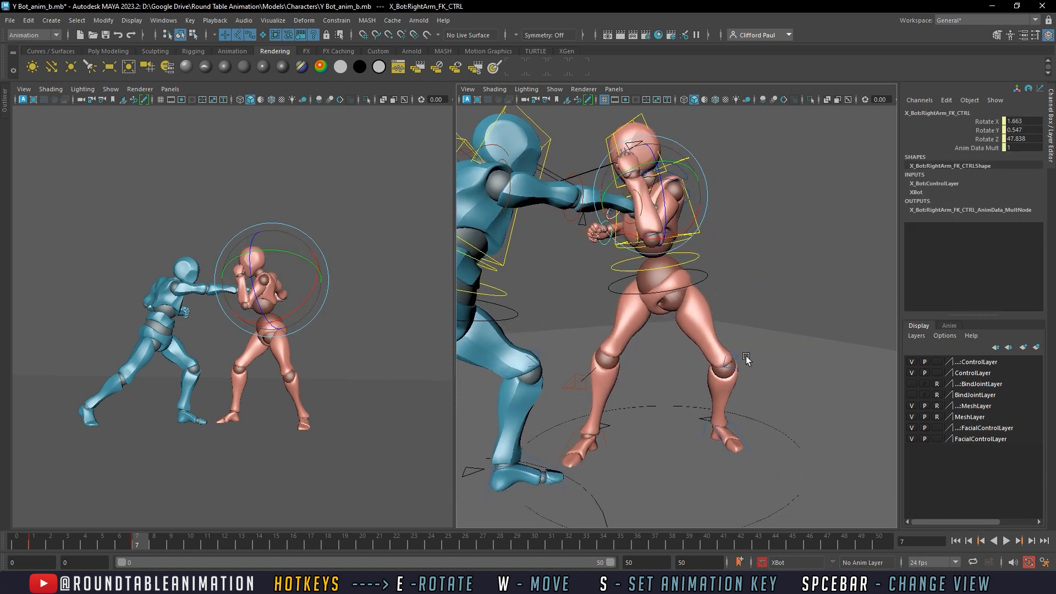
Rotate the X Bot's right foot control to about 6.908, -17.958, -0.022 and adjust the right knee direction
left_click(606, 439)
middle_click_drag(618, 425, 616, 404, "alt")
left_click_drag(607, 438, 578, 427)
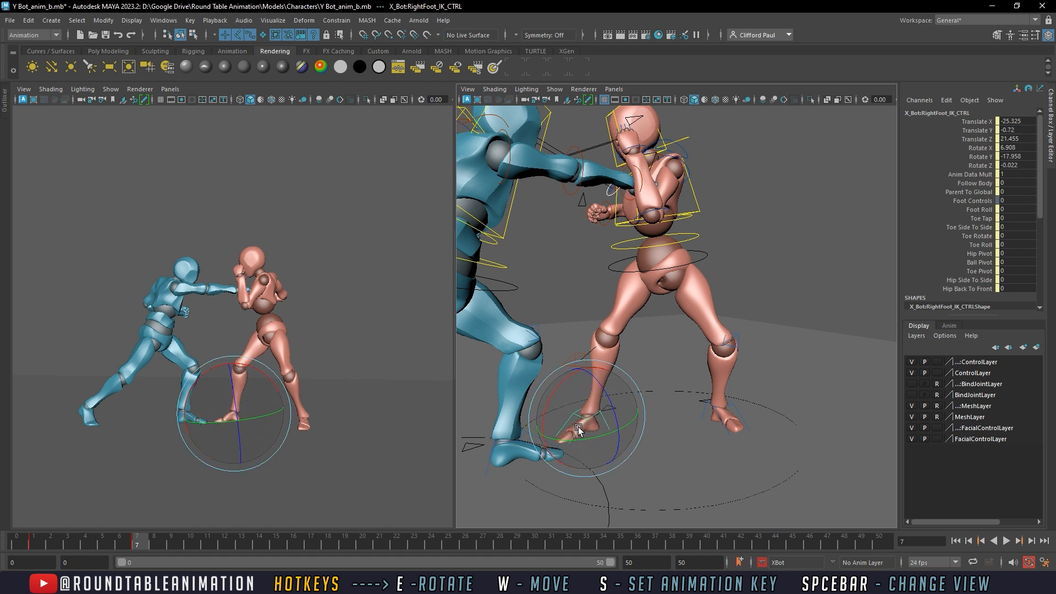
left_click(584, 344)
left_click(582, 359)
left_click_drag(584, 361, 717, 386, "alt")
Reposition the X Bot's left foot and left knee controls to brace the leg behind the body
key("w")
left_click(736, 406)
left_click(712, 334)
left_click_drag(712, 335, 725, 416, "alt")
left_click(731, 419)
key("e")
key("w")
Shift and twist the X Bot's root control, and rotate its Spine1 control to about 3.74, -9.421, 0.578
middle_click_drag(701, 286, 705, 356, "alt")
left_click(719, 330)
left_click_drag(675, 345, 683, 348)
middle_click_drag(683, 348, 710, 311, "alt")
right_click_drag(710, 311, 737, 351, "alt")
left_click(729, 357)
left_click_drag(700, 365, 786, 343, "alt")
key("e")
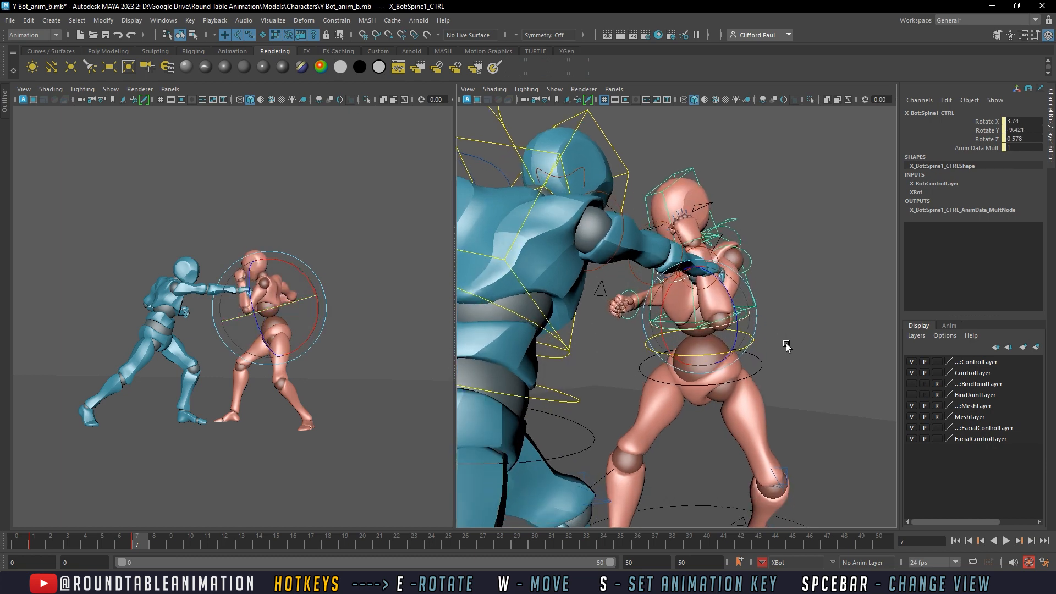
left_click(760, 372)
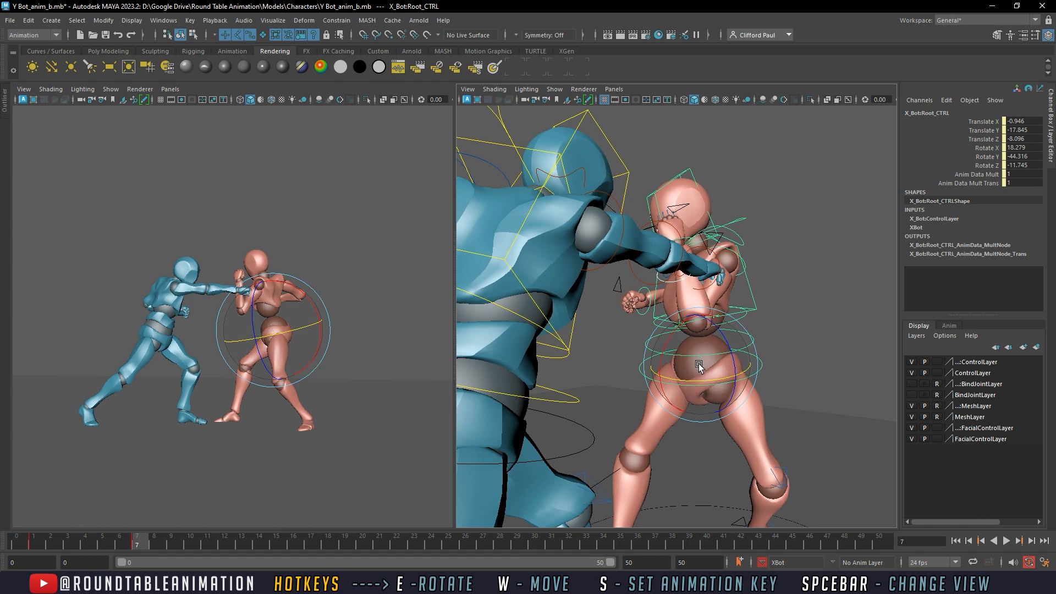
left_click_drag(698, 363, 706, 298)
Rotate the X Bot's left shoulder to about -11.215, -4.084, 2.599 and its left forearm to about 106.998, -56.126, -123.106
left_click(737, 250)
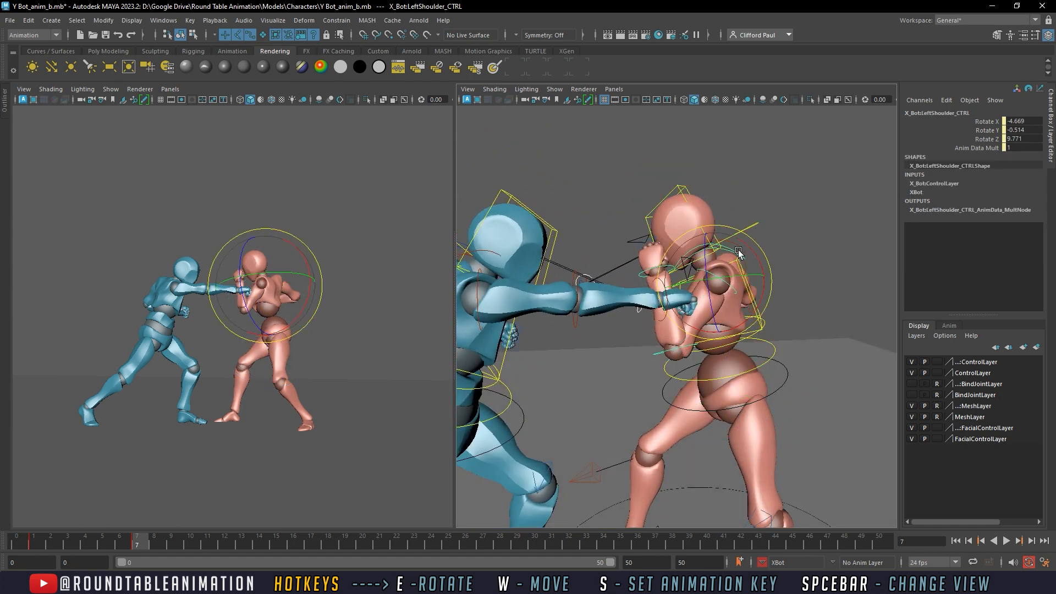
left_click_drag(767, 268, 746, 272, "alt")
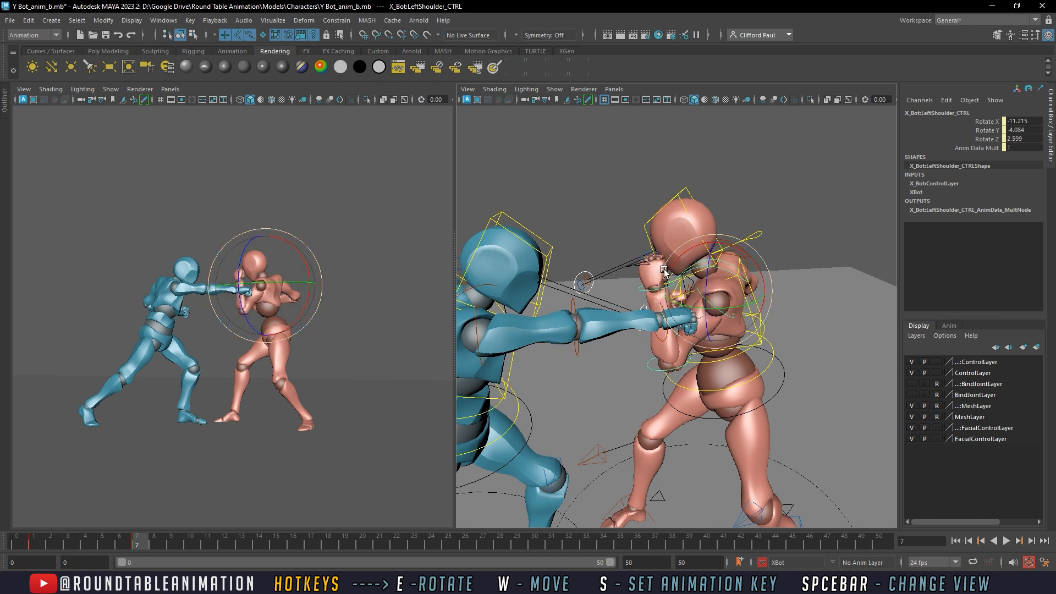
left_click_drag(664, 268, 679, 261)
left_click(646, 352)
left_click_drag(646, 352, 660, 296, "alt")
left_click(653, 340)
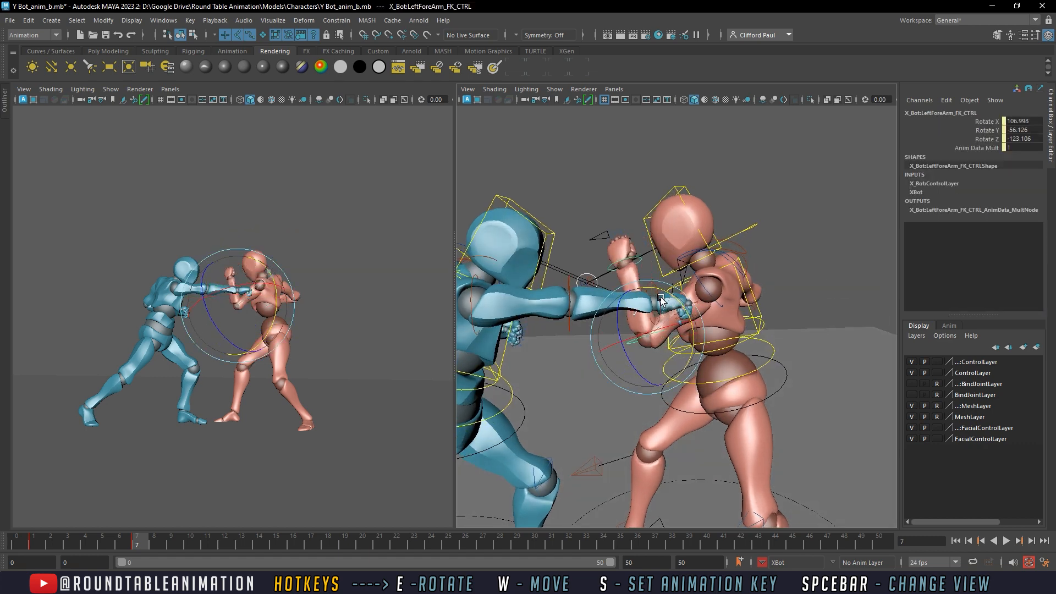
Rotate the X Bot's head control to about 8.525, 13.784, -8.319
left_click(668, 198)
left_click_drag(667, 199, 705, 270, "alt")
mouse_move(674, 237)
left_mouse_down("alt")
mouse_move(736, 237)
mouse_move(622, 255)
mouse_move(671, 252)
left_mouse_up("alt")
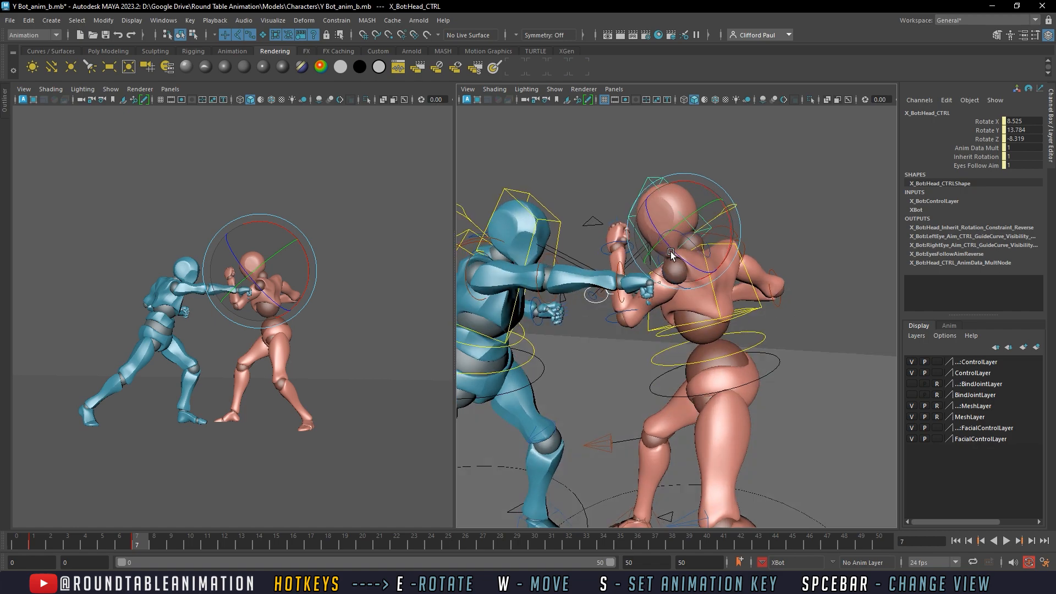
left_click_drag(748, 342, 791, 335, "alt")
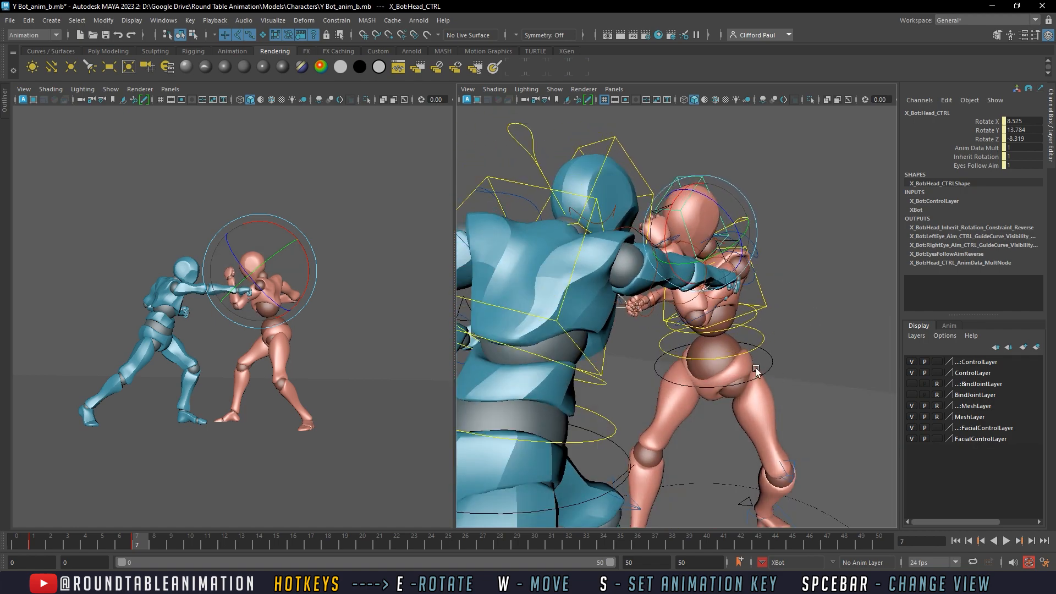
Move the X Bot's root control to Translate X, Y and Z of about -6.297, -19.157, -10.689
left_click_drag(756, 368, 710, 343, "alt")
left_click(724, 369)
key("w")
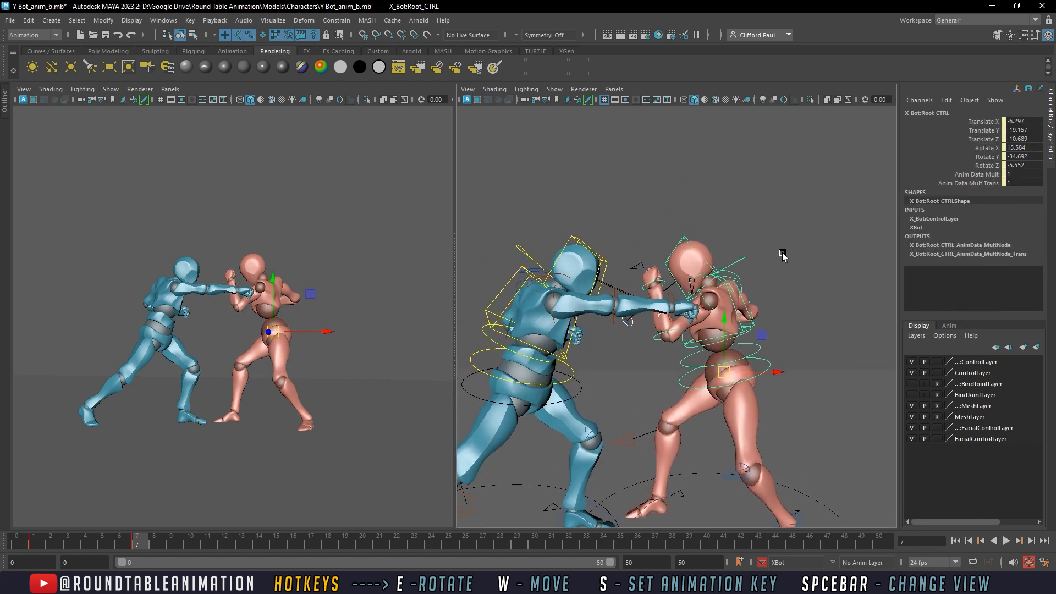
left_click(782, 255)
Rotate the X Bot's left upper arm to about -41.99, -44.542, -68.287 and its head to about -13.884, 13.713, -16.458
scroll(715, 307, "up", 3)
left_click(728, 303)
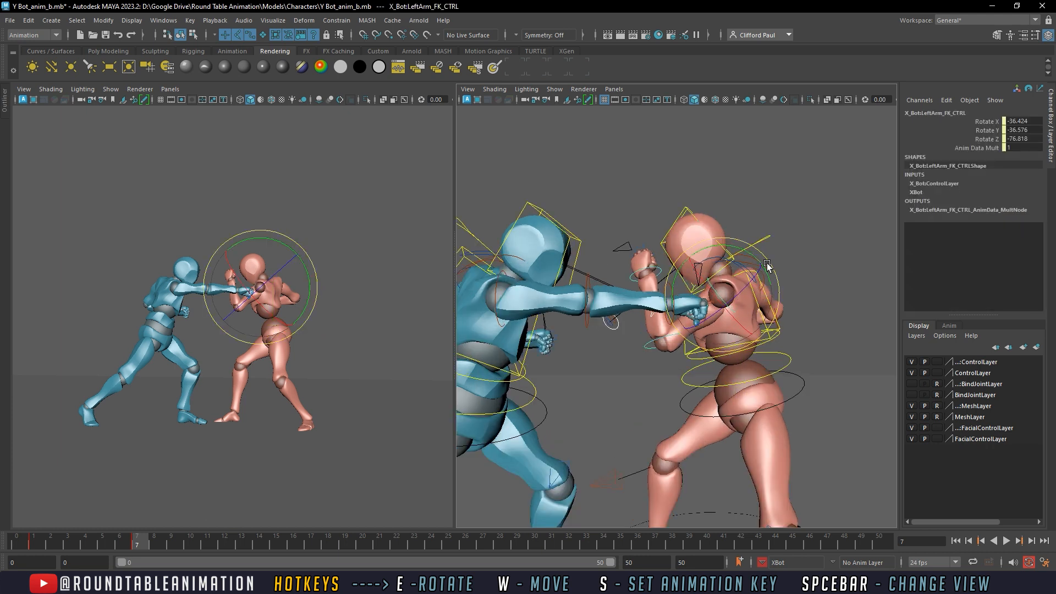
left_click_drag(768, 266, 764, 279)
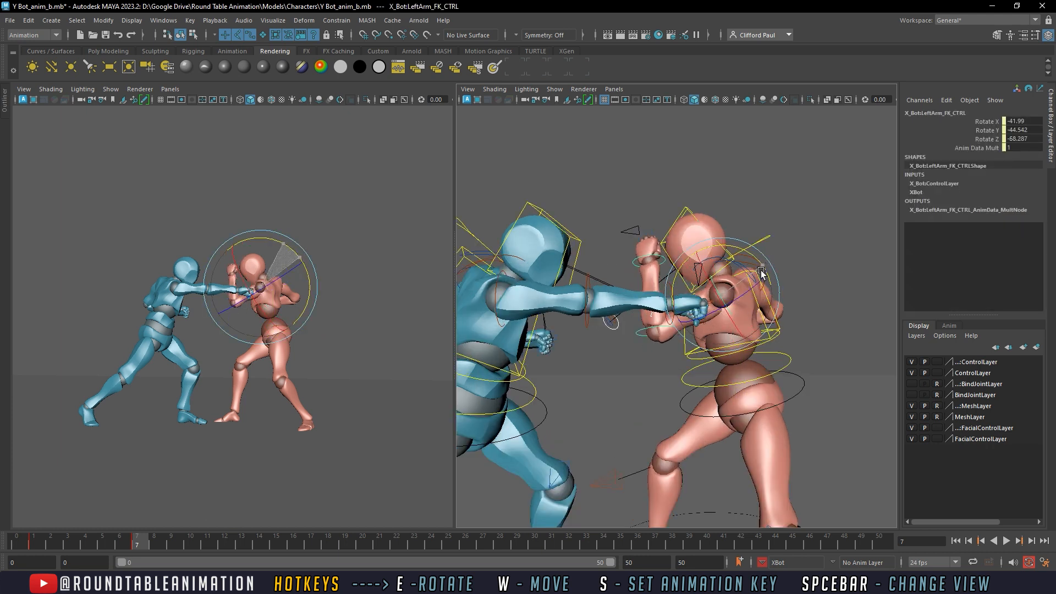
left_click(720, 242)
left_click_drag(733, 240, 752, 244)
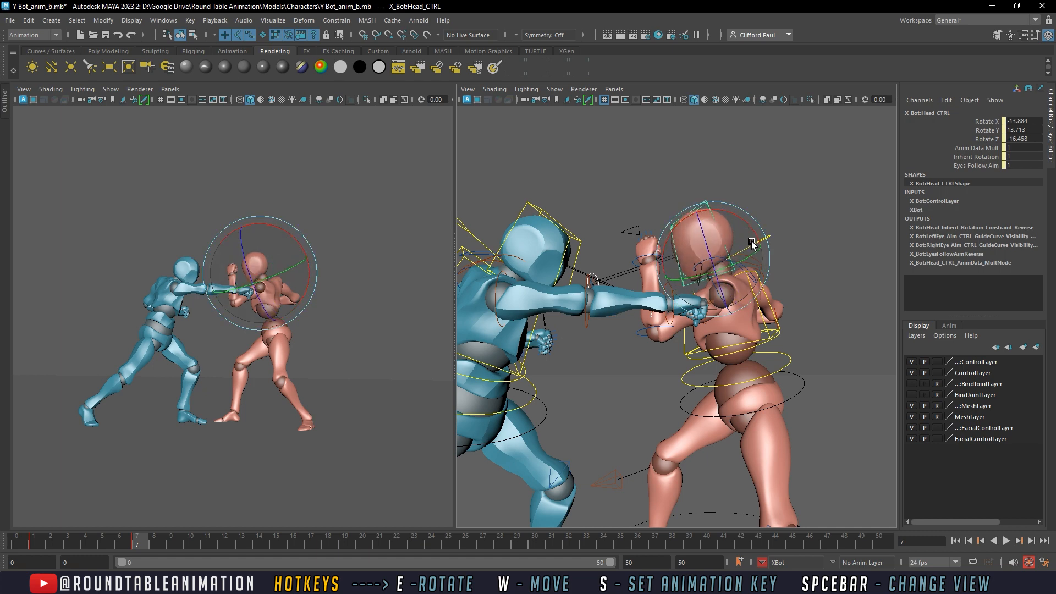
Rotate the X Bot's left upper arm to about -64.892, -53.866, -67.612 and its left forearm to about 130.932, -49.827, -167.654
left_click(768, 214)
left_click(728, 261)
mouse_move(728, 262)
left_mouse_down("alt")
mouse_move(699, 264)
mouse_move(751, 263)
mouse_move(704, 297)
mouse_move(744, 266)
mouse_move(746, 297)
mouse_move(745, 260)
mouse_move(725, 263)
left_mouse_up("alt")
key("w")
key("e")
left_click(790, 222)
left_click(718, 286)
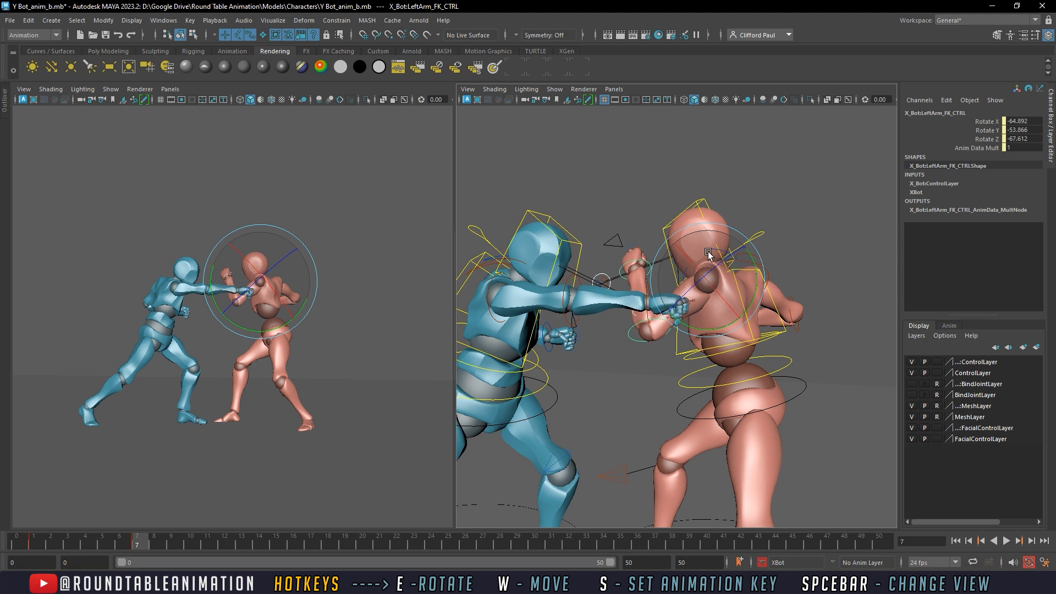
left_click(676, 300)
left_click_drag(676, 300, 654, 294)
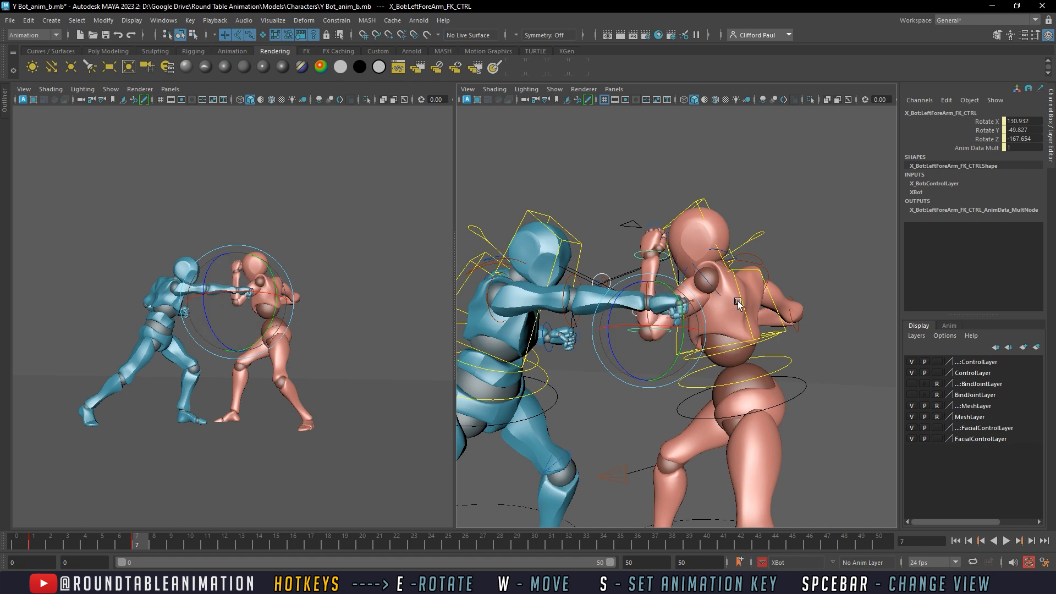
Move the X Bot's left knee control to Translate X, Y and Z of about 13.453, -8.612, 12.612
left_click_drag(738, 303, 787, 316, "alt")
left_click(692, 228)
left_click(736, 386)
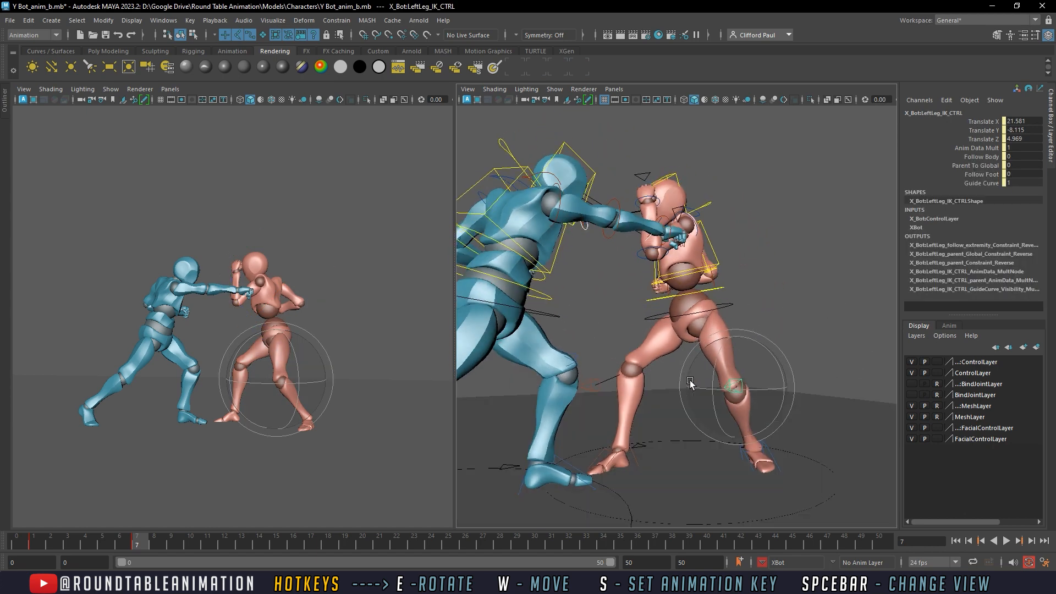
key("w")
mouse_move(690, 380)
left_mouse_down("alt")
mouse_move(676, 370)
mouse_move(724, 379)
mouse_move(619, 390)
mouse_move(709, 375)
mouse_move(686, 363)
left_mouse_up("alt")
Apply Stepped tangents to the selected frame range starting at frame 0, and check the pose change by playing and scrubbing to frame 7
left_click_drag(84, 536, 38, 543)
right_click(66, 542)
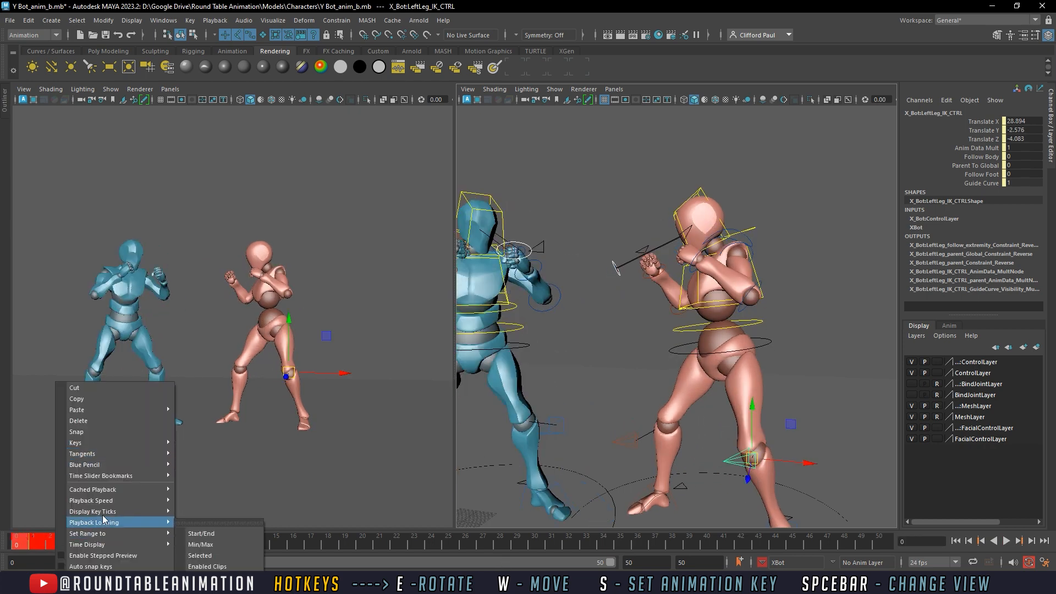
mouse_move(107, 452)
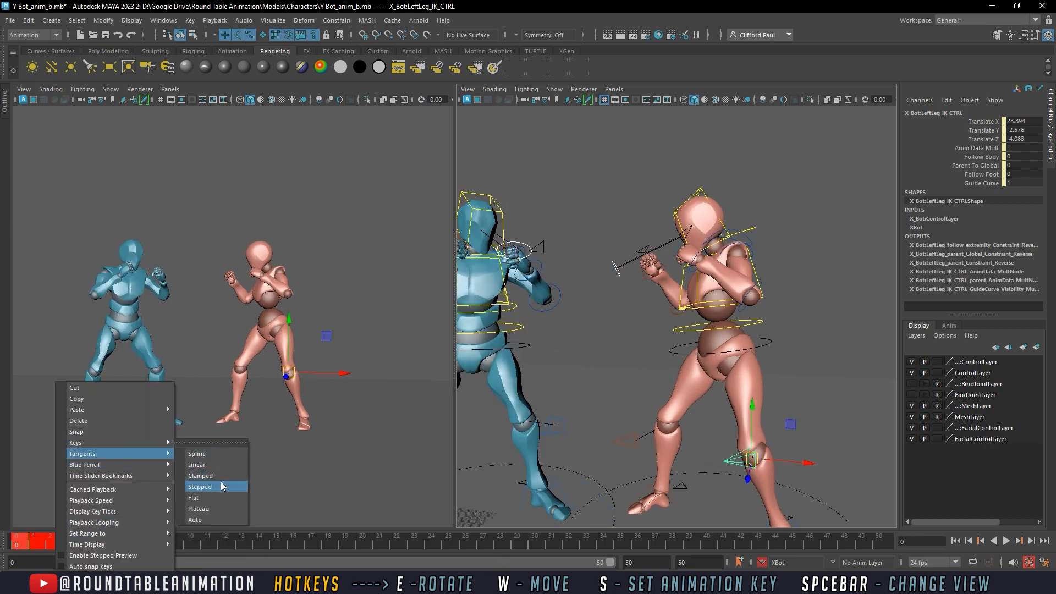
left_click(220, 486)
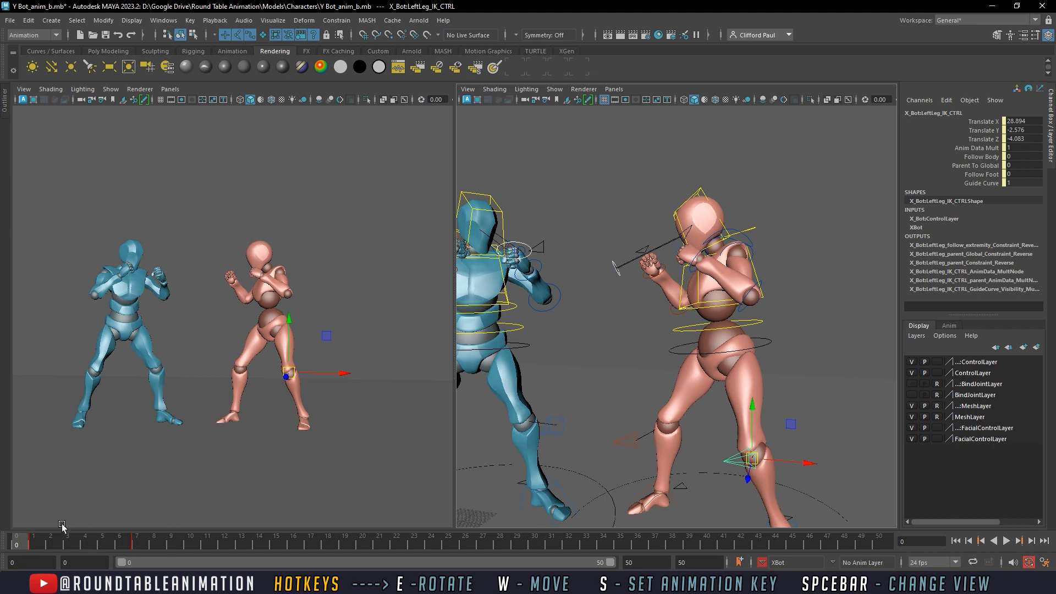
left_click(1006, 542)
mouse_move(37, 535)
left_mouse_down()
mouse_move(156, 529)
mouse_move(71, 530)
mouse_move(154, 530)
mouse_move(84, 530)
mouse_move(138, 543)
left_mouse_up()
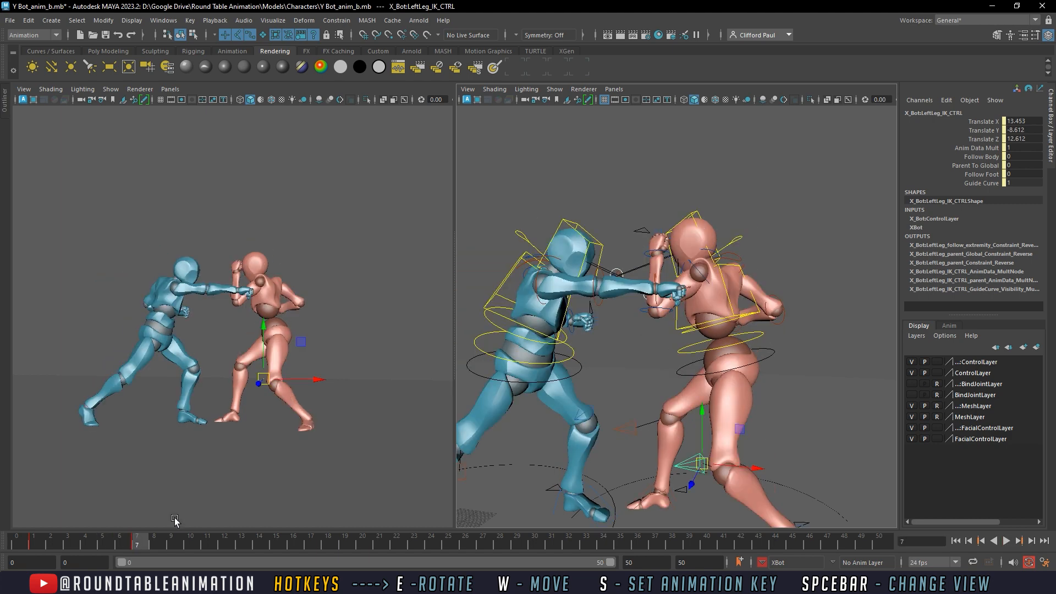
Rotate the X Bot's Spine control at frame 7 to about 3.229, -6.868, 1.986
left_click(697, 353)
key("e")
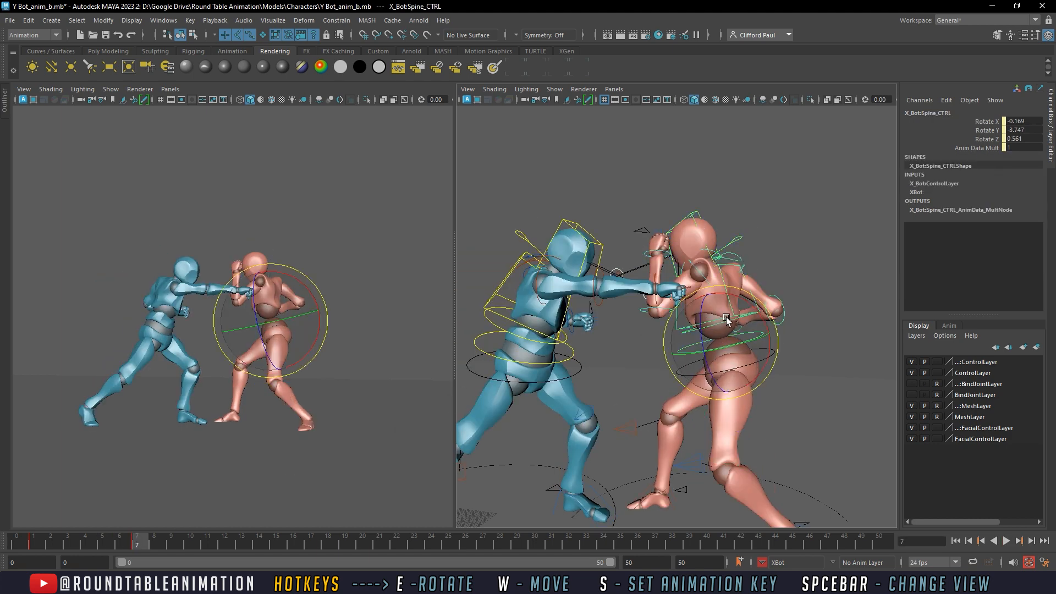
left_click_drag(723, 315, 744, 309)
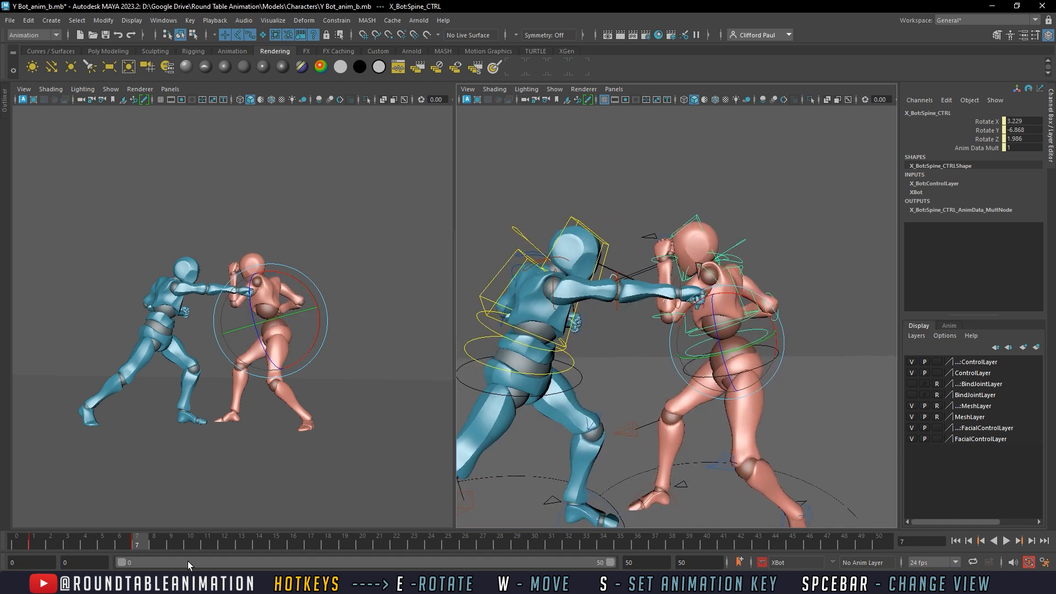
Apply Linear tangents to the frame range from 1 to 7 and scrub through the in-between motion to frame 7
left_click_drag(32, 537, 87, 541)
left_click(783, 343)
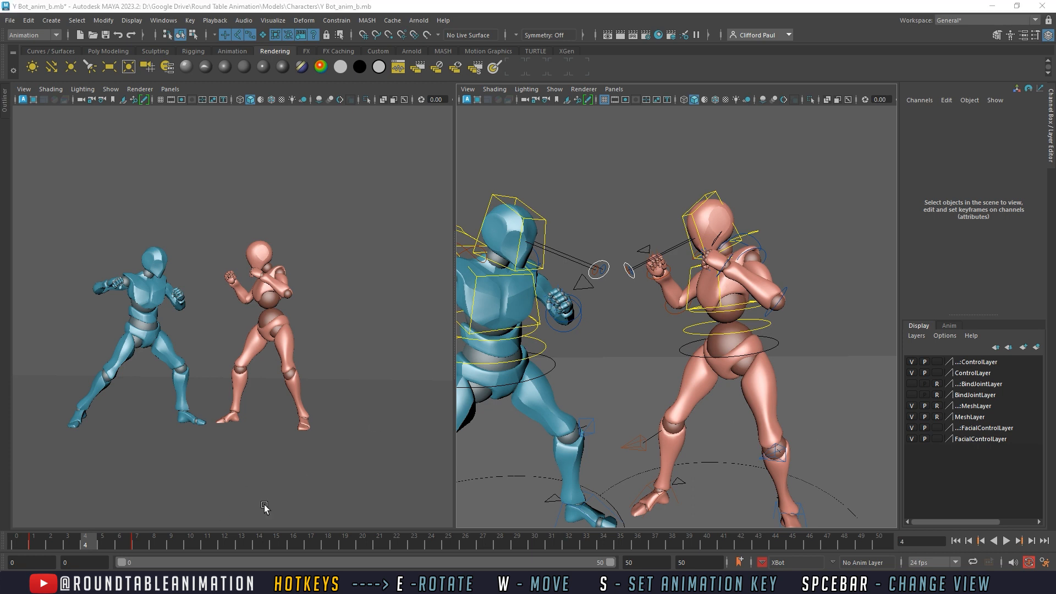
left_click_drag(135, 545, 43, 542, "shift")
right_click(44, 543)
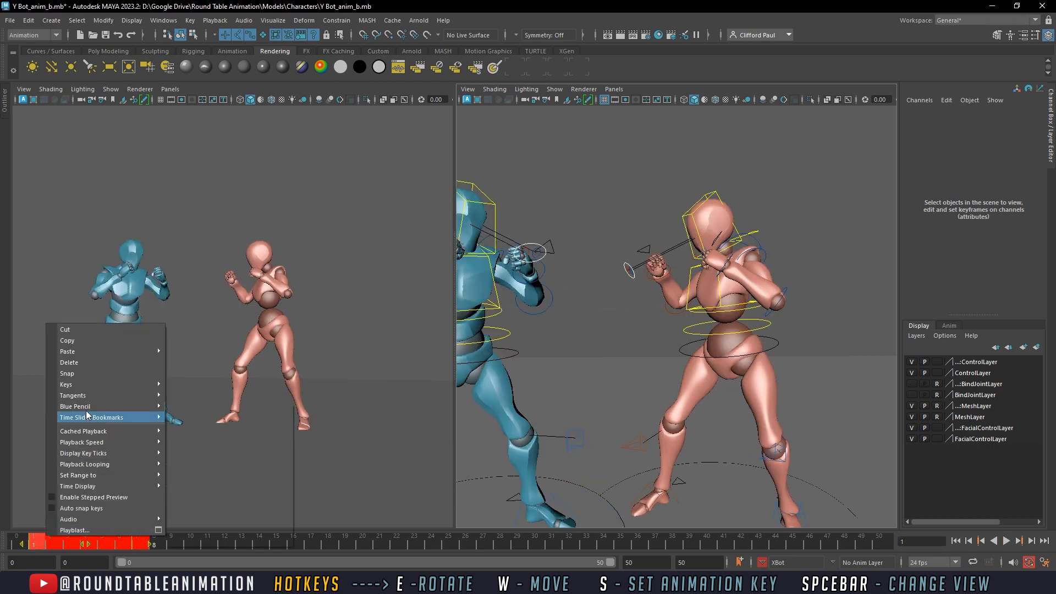
mouse_move(146, 395)
left_click(196, 406)
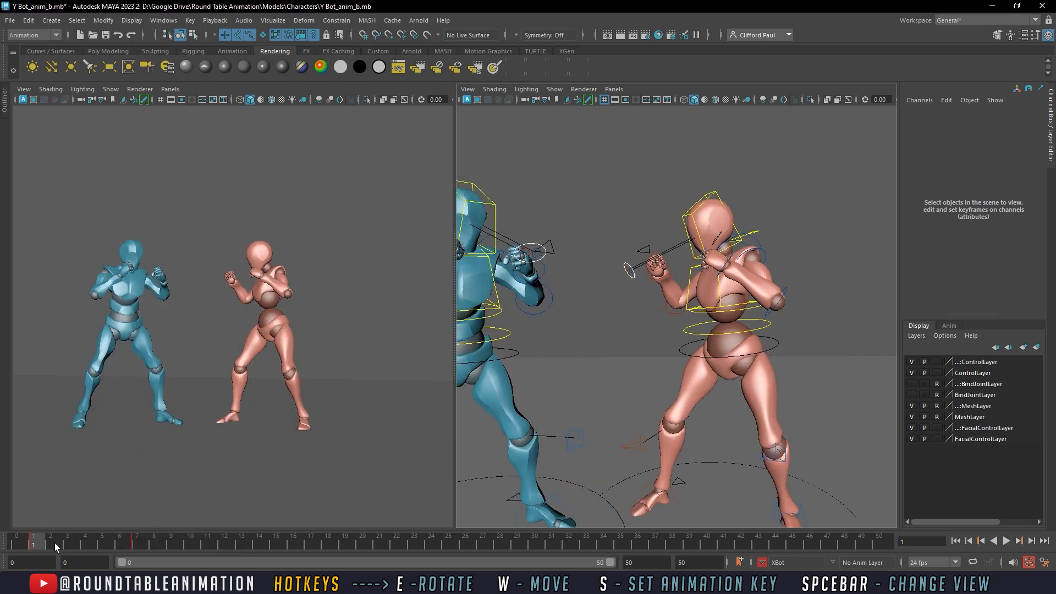
left_click_drag(54, 543, 134, 546)
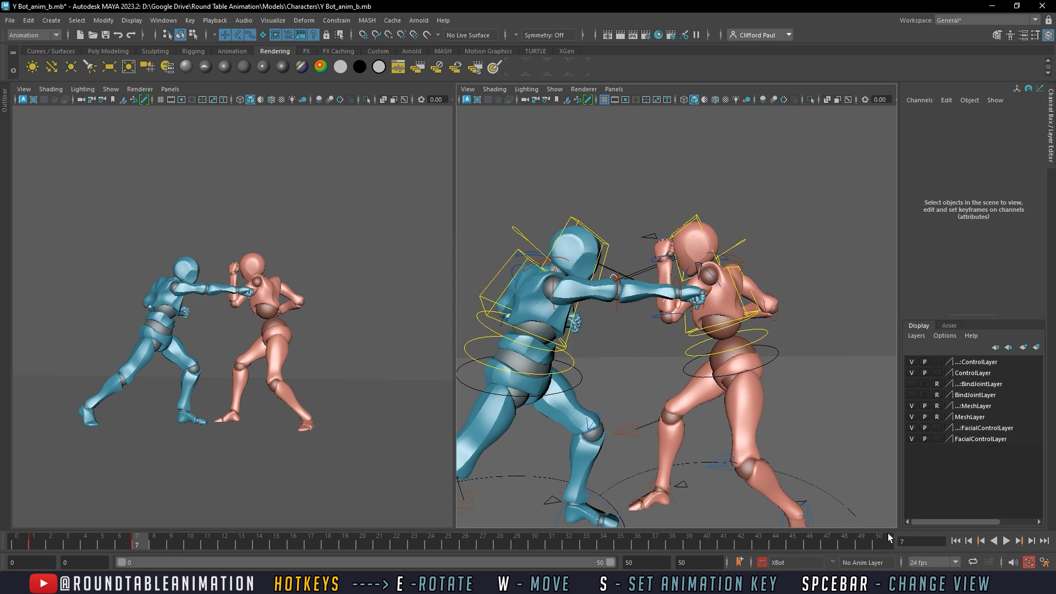
Play the fight animation from the start and review how both bots move between the fighting stance and the punch
left_click(958, 541)
left_click(1006, 541)
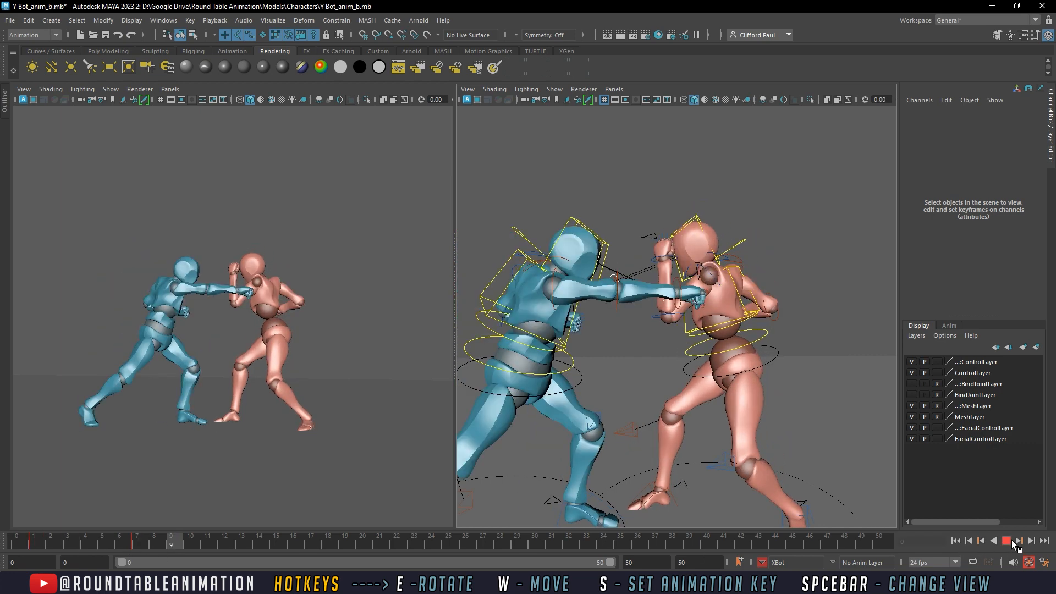
left_click(1012, 541)
key("alt+v")
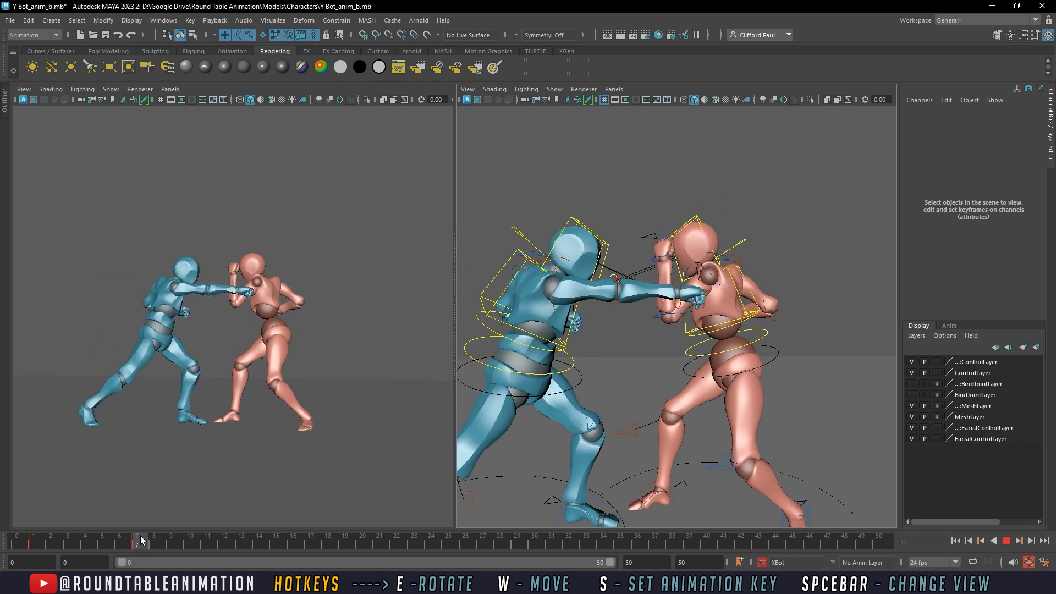
left_click_drag(25, 543, 25, 543)
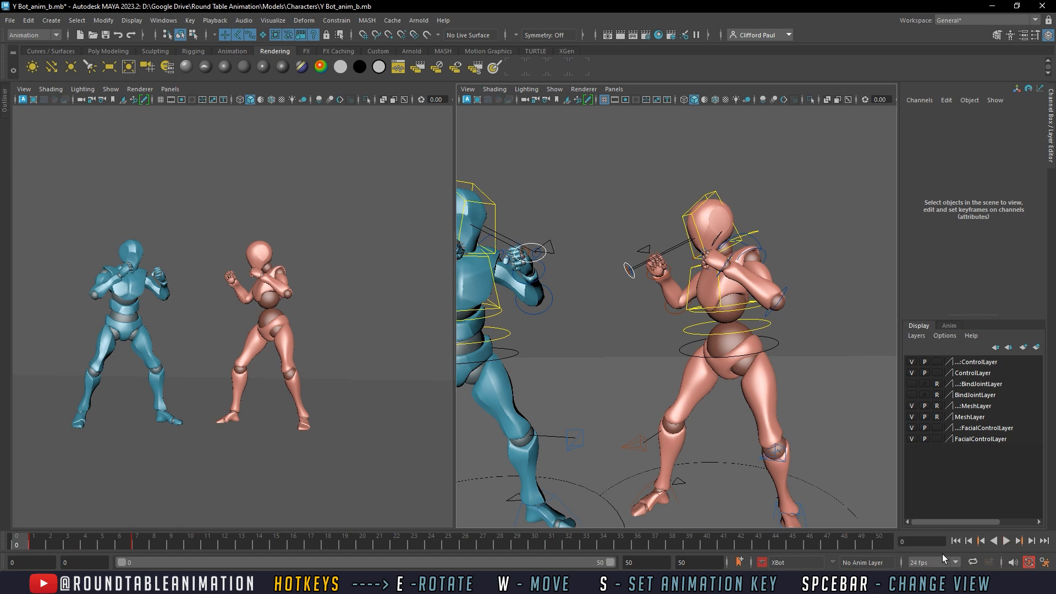
left_click(1007, 542)
key("alt+v")
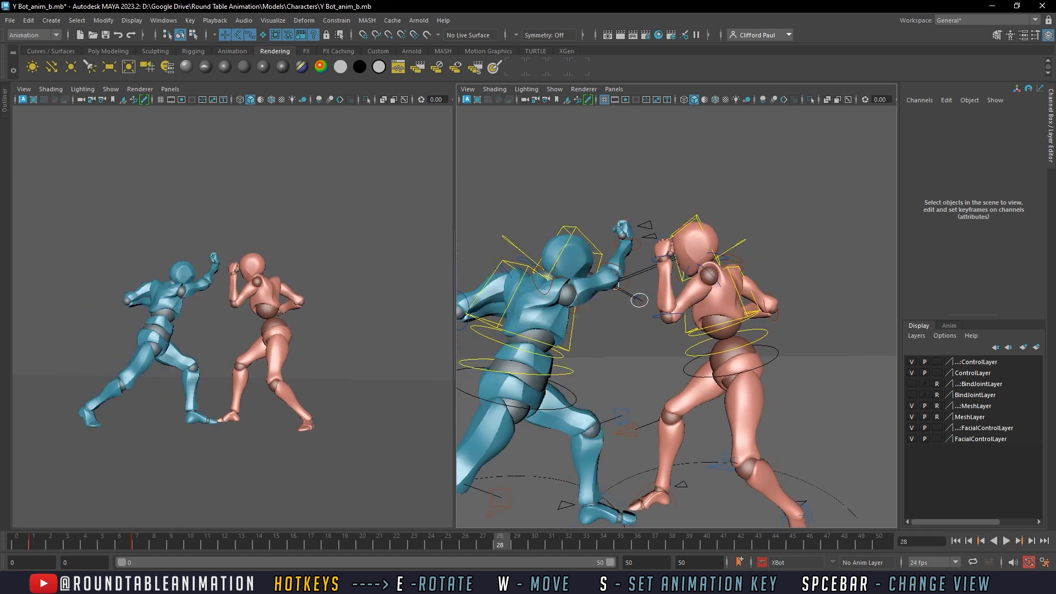
Set the playback range to end at frame 10 and play the shortened animation from the start
left_click(680, 560)
type("10")
key("Return")
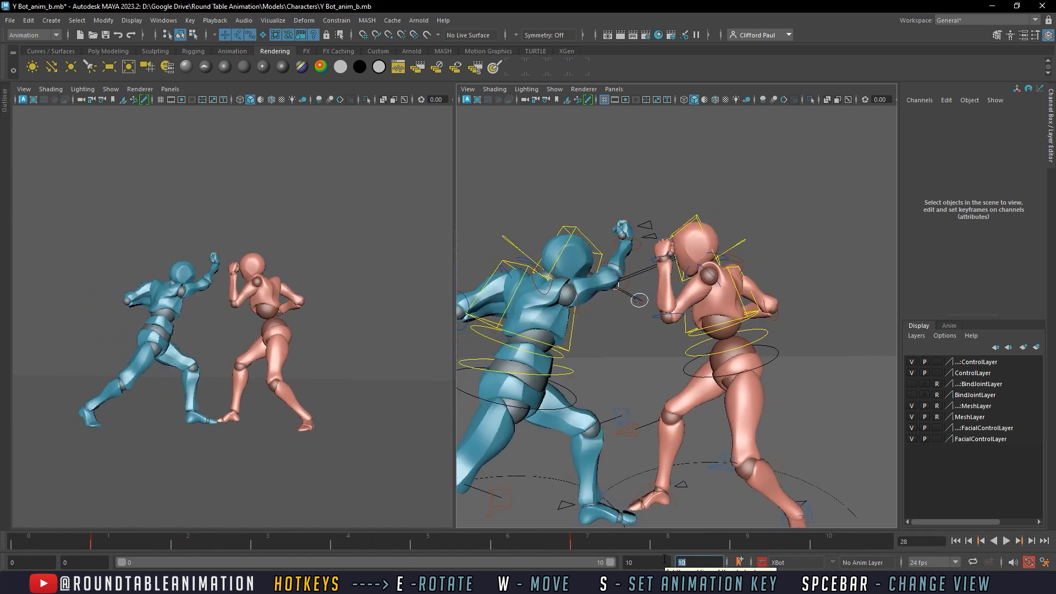
left_click(956, 541)
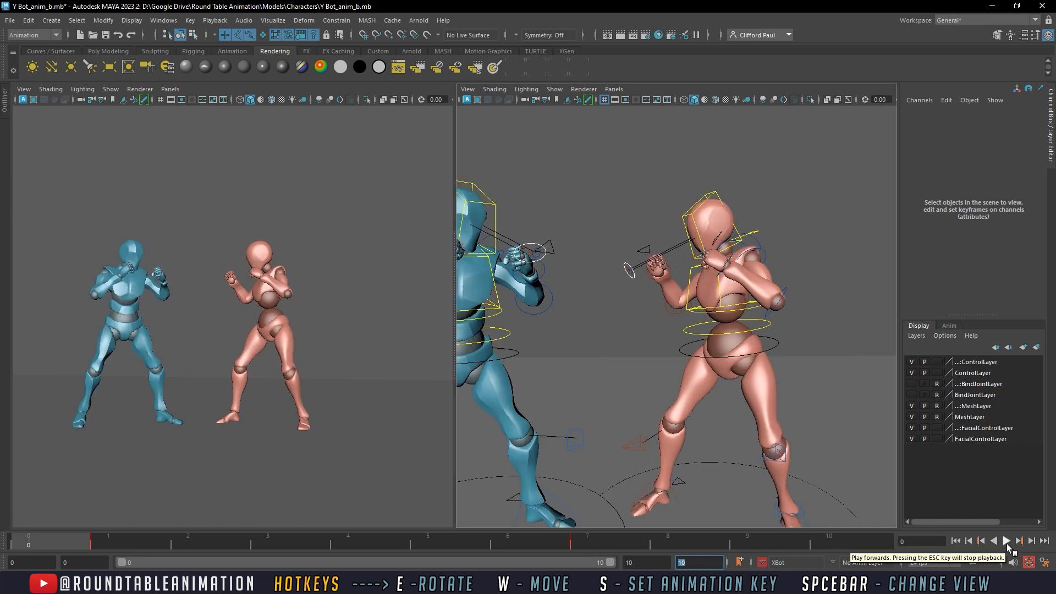
left_click(1007, 544)
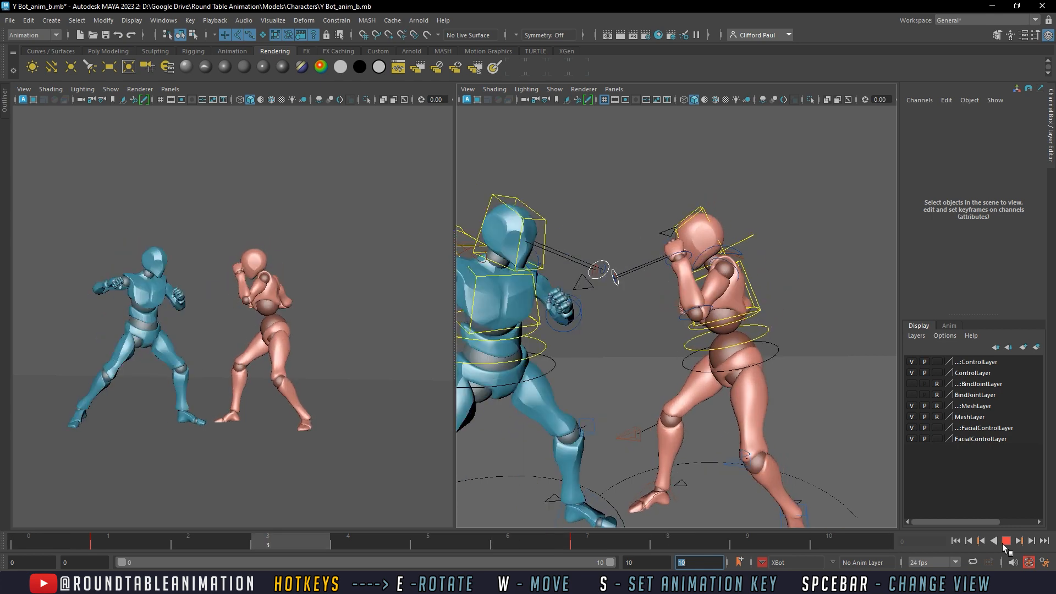
left_click(1007, 543)
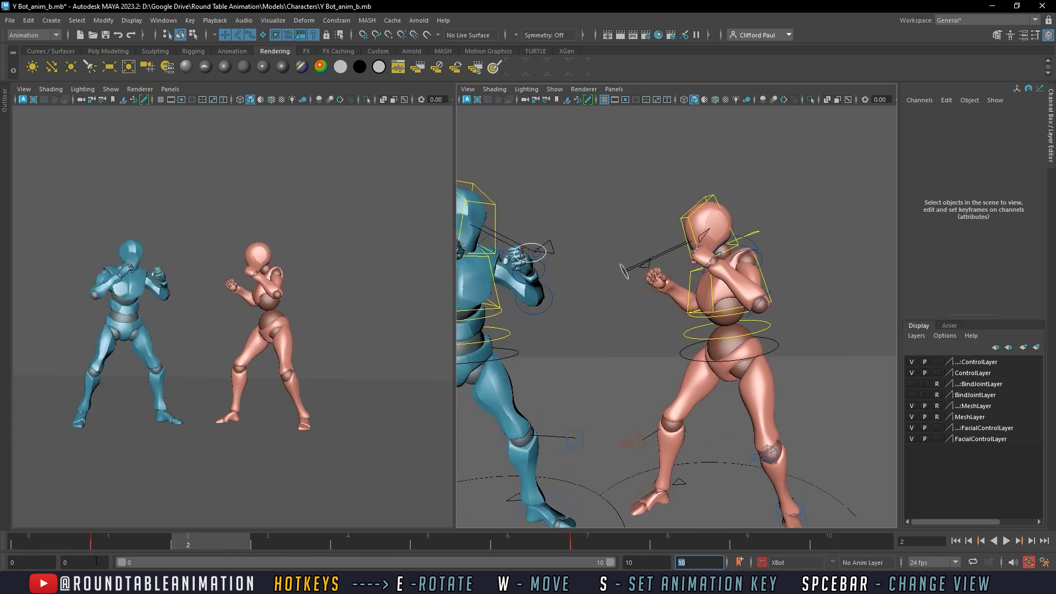
key("alt+v")
key("alt+v")
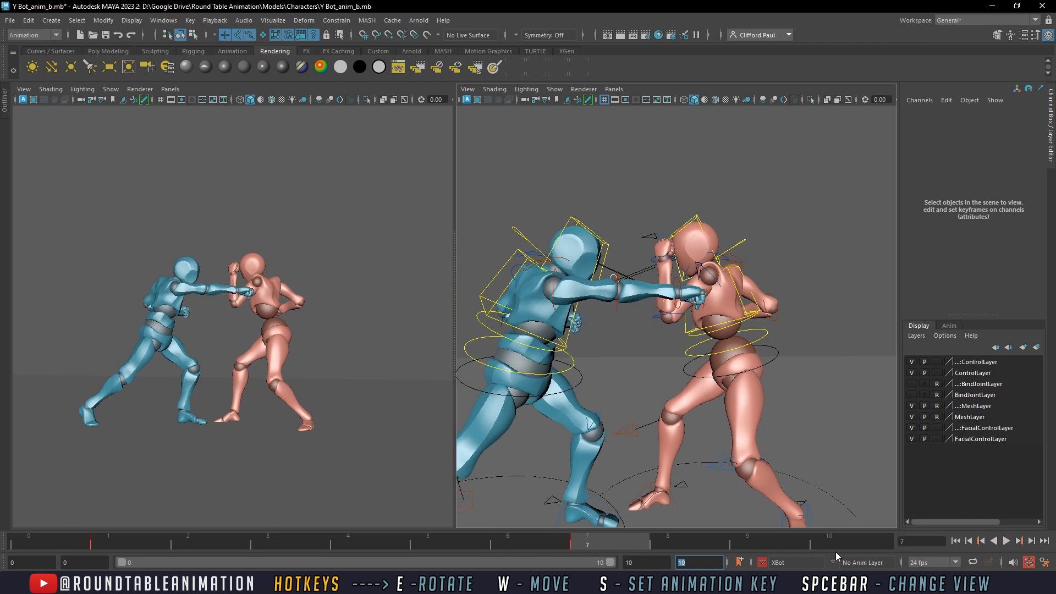
left_click(965, 543)
left_click(958, 542)
left_click(1007, 542)
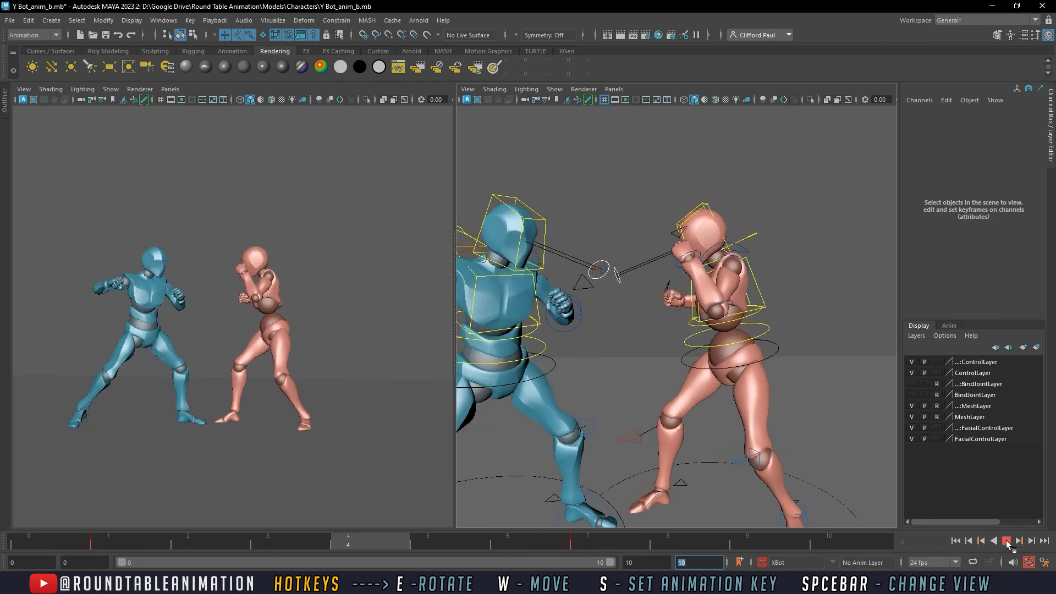
left_click(1007, 542)
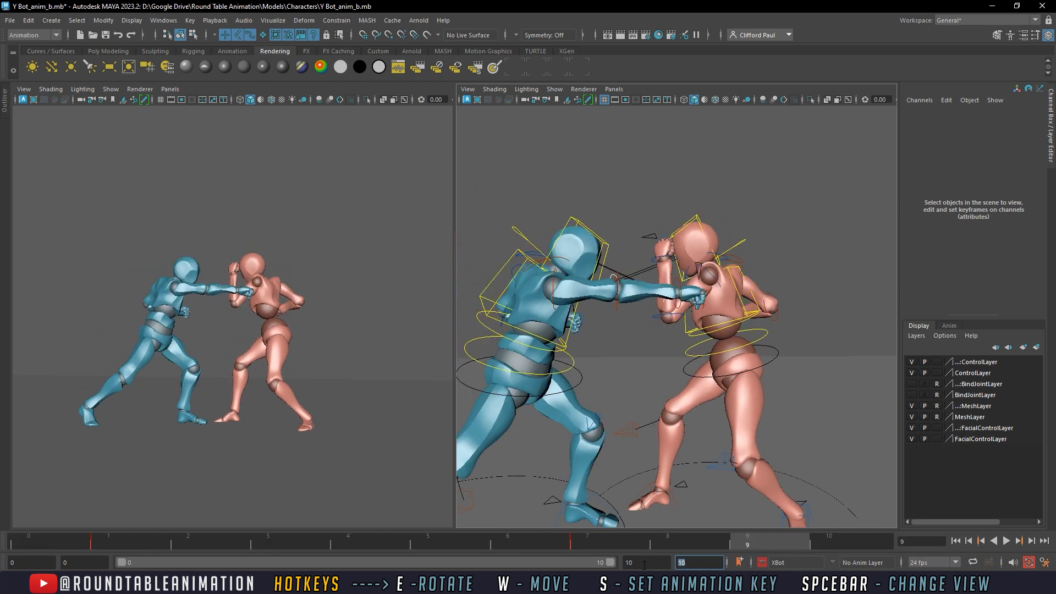
Set the playback range to end at frame 25 and play the animation
key("Return")
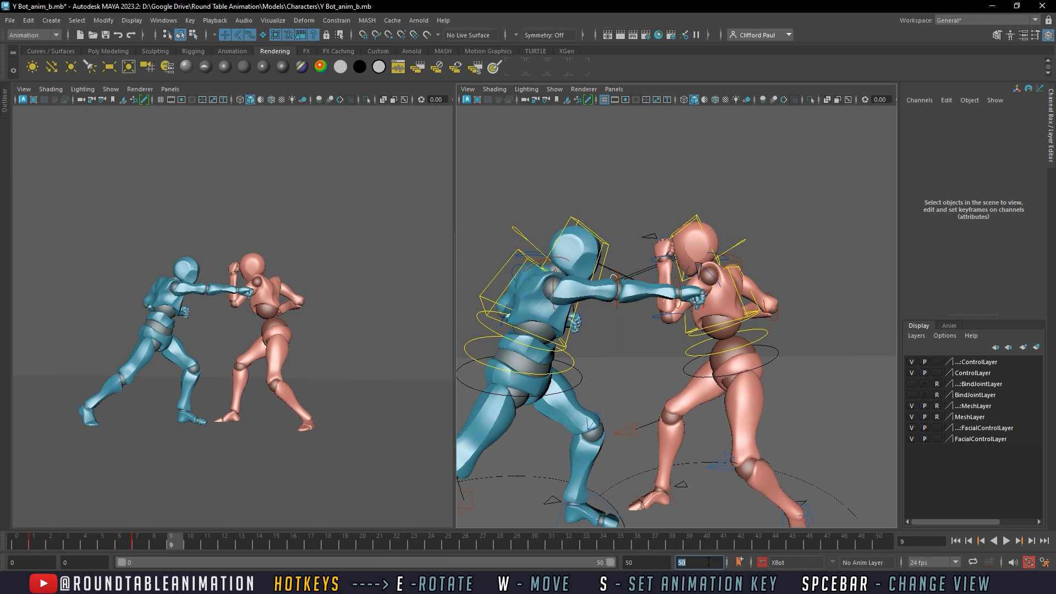
type("25")
key("Return")
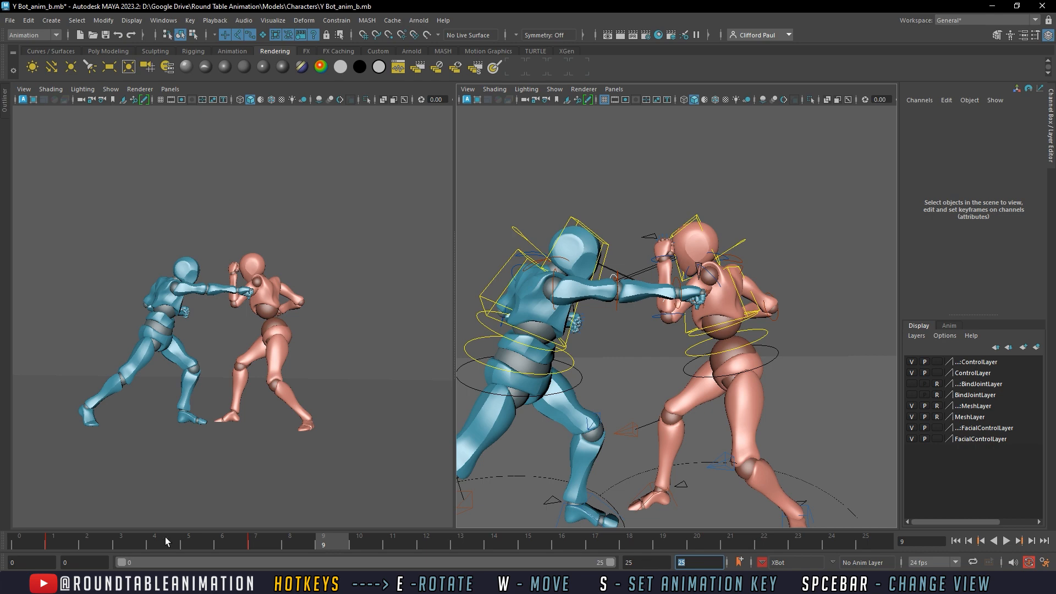
key("alt+v")
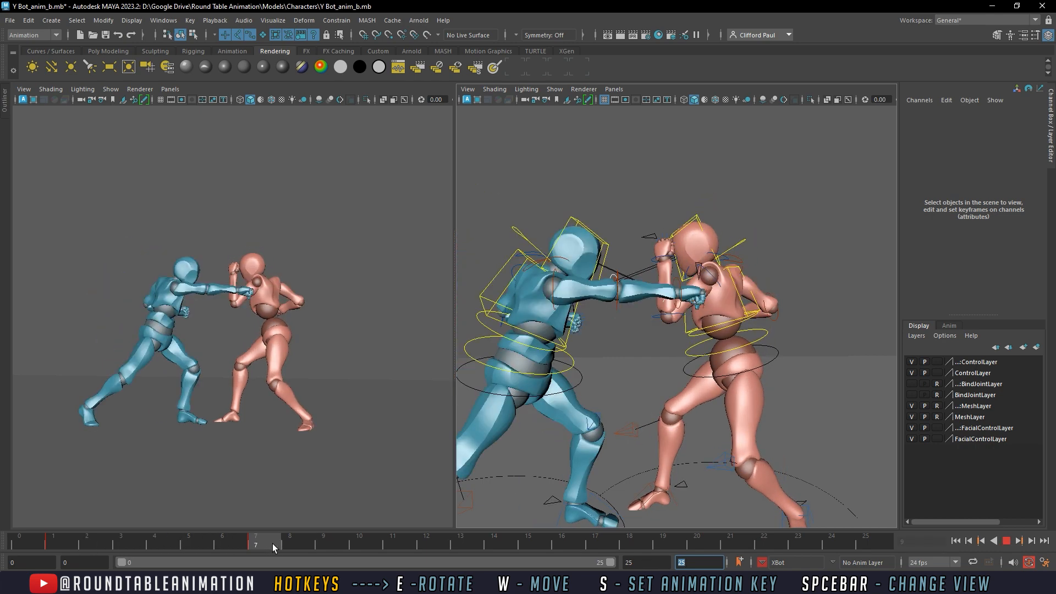
Apply Stepped tangents to the frame range from 0 to 7
left_click_drag(272, 543, 166, 542)
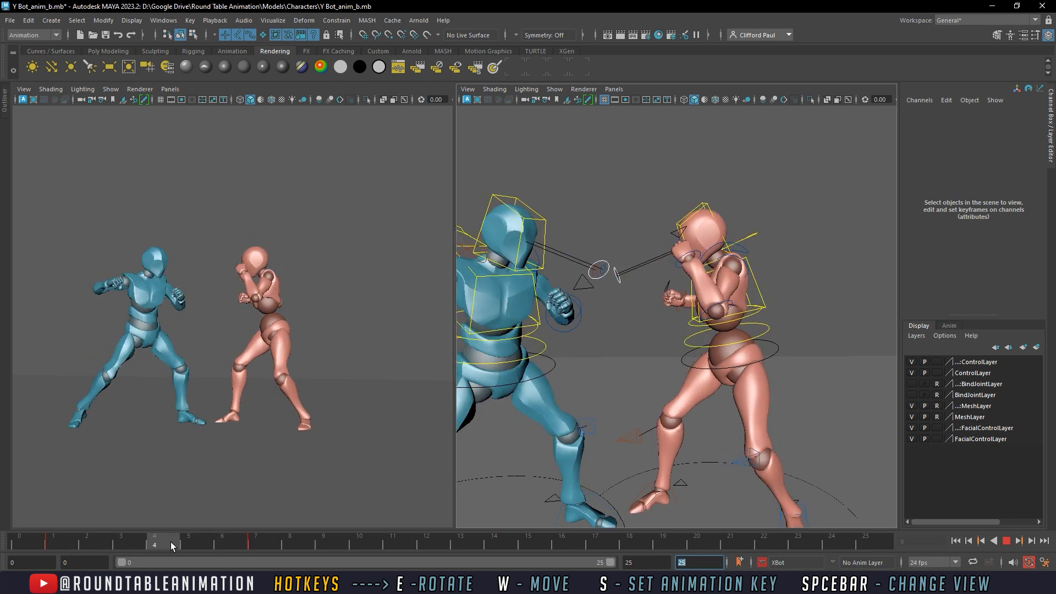
left_click_drag(242, 543, 27, 543, "shift")
right_click(71, 542)
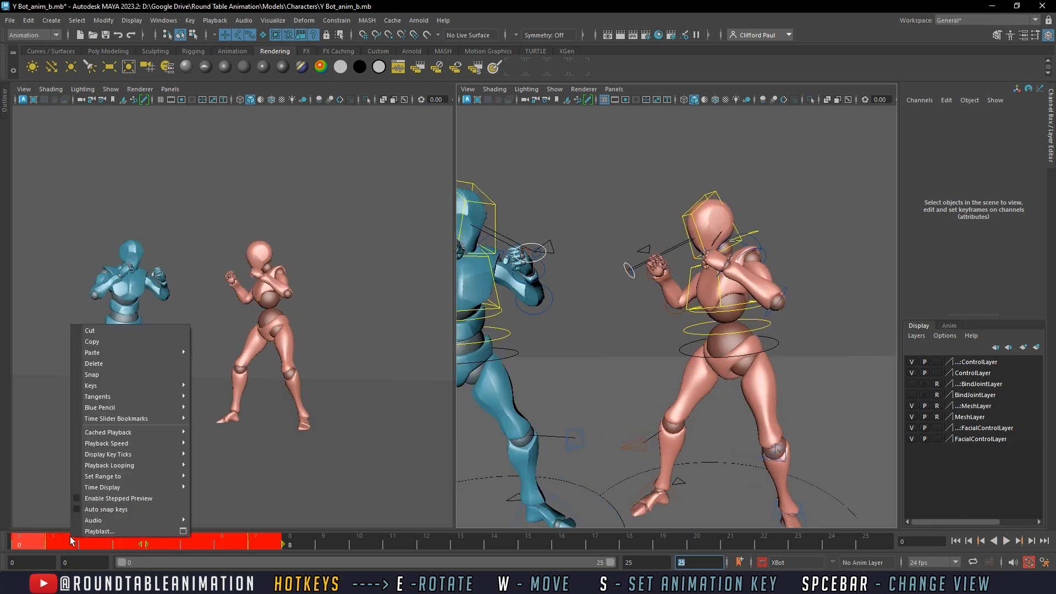
mouse_move(99, 398)
left_click(230, 429)
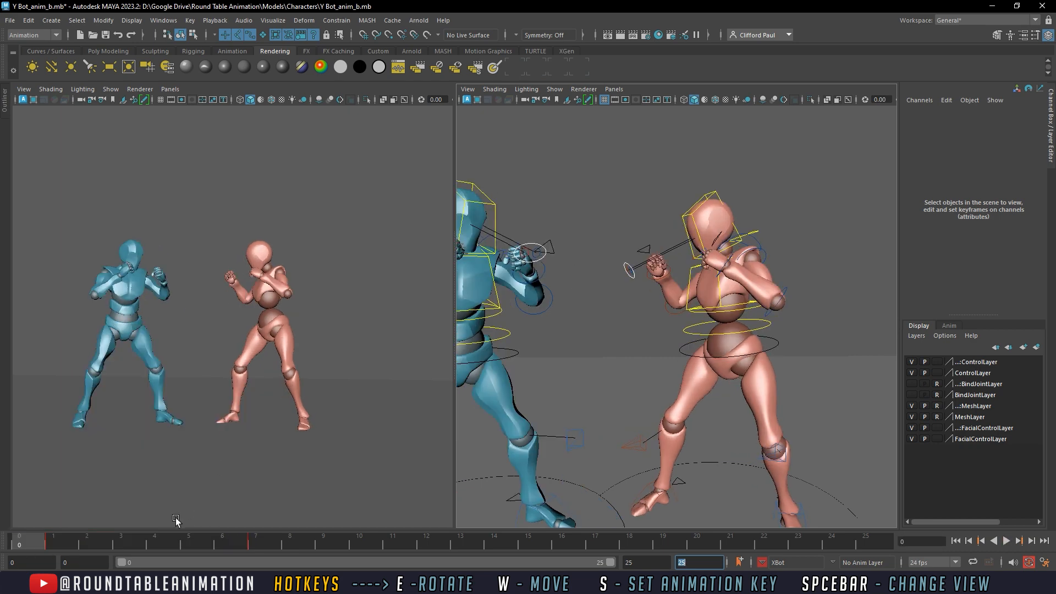
Adjust the rotation of the X Bot's upper body at frame 4 to start an in-between pose
left_click_drag(134, 541, 171, 541)
left_click(741, 355)
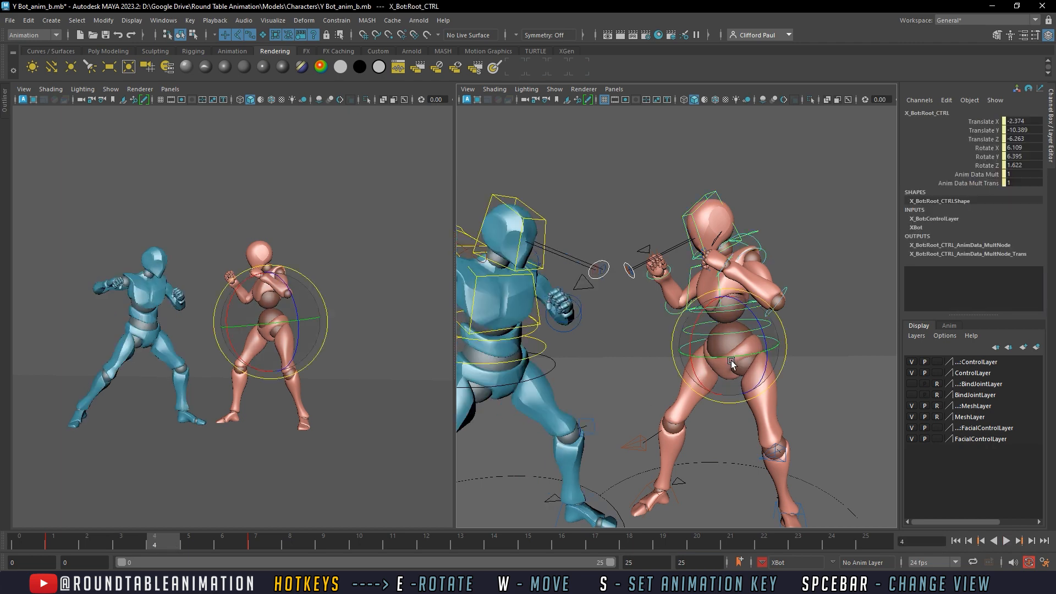
middle_click_drag(730, 350, 682, 372, "alt")
left_click_drag(682, 372, 681, 365, "alt")
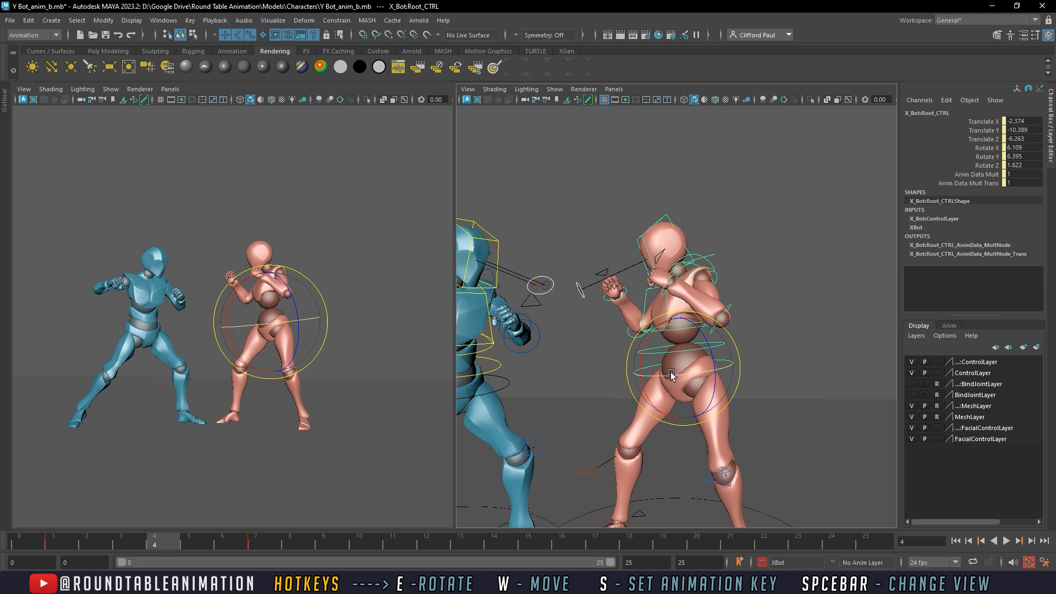
left_click_drag(668, 365, 632, 336)
left_click(747, 335)
left_click(707, 347)
Bend the X Bot's right forearm inward at frame 4 and rotate its head to about 11.814, -15.065, -1.724
left_click(625, 333)
left_click(633, 335)
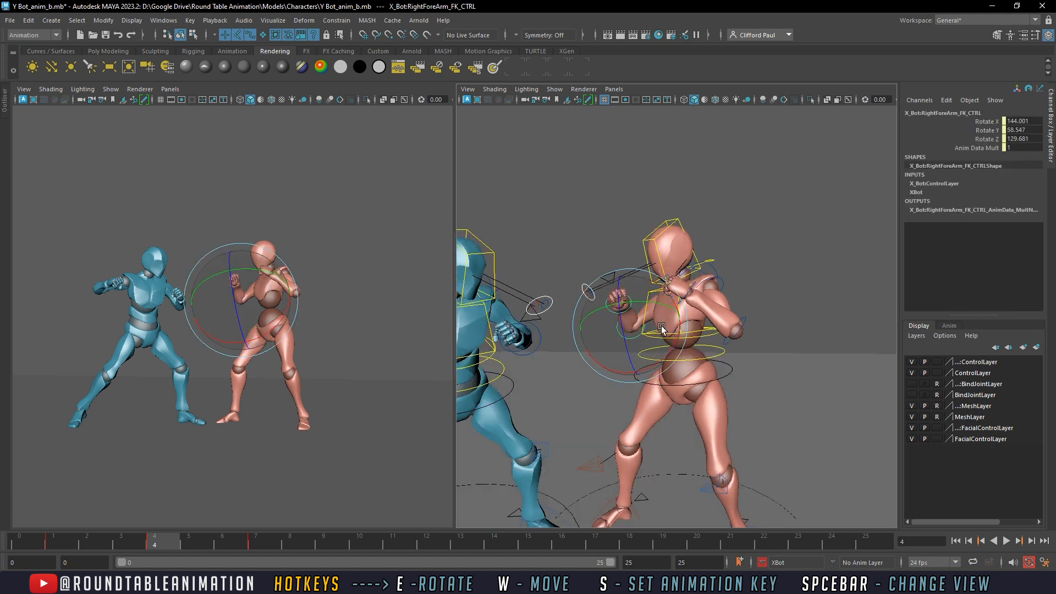
left_click(671, 240)
left_click(667, 234)
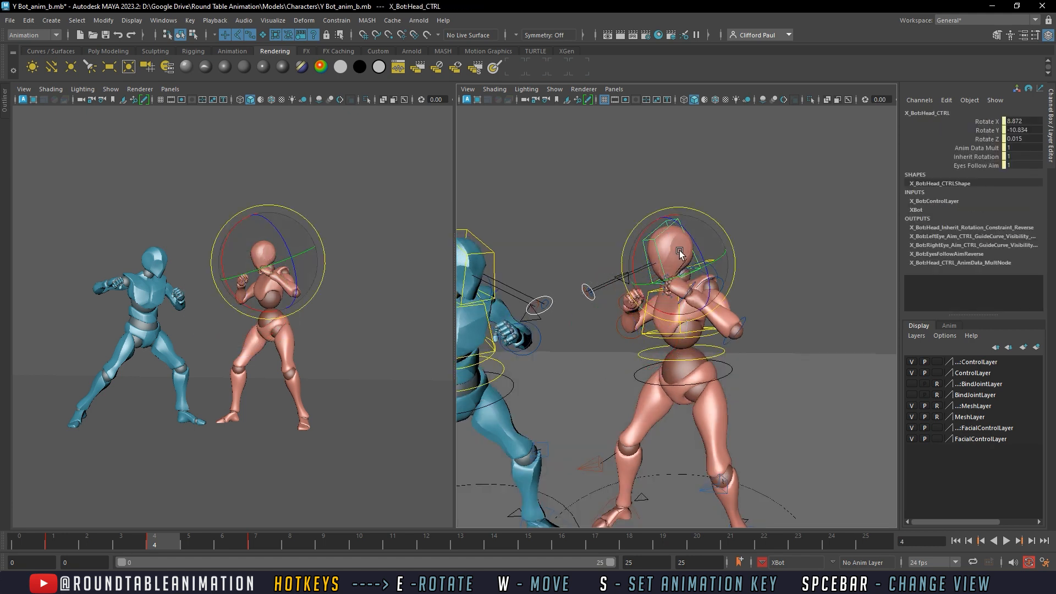
left_click_drag(675, 255, 675, 254)
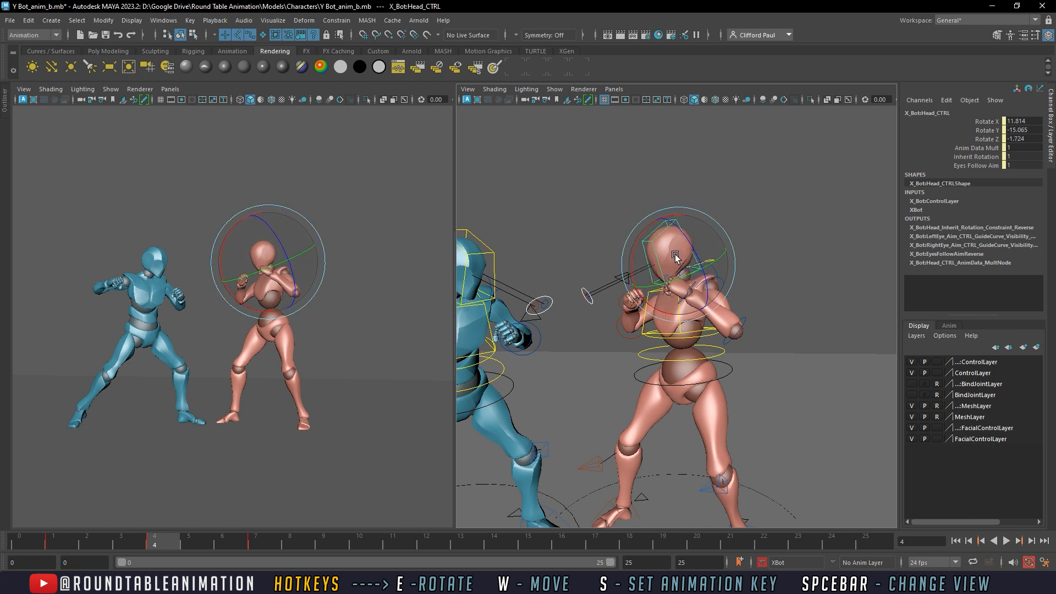
Rotate the X Bot's left upper arm at frame 4 to about -43.482, 4.683, -42.237
left_click(609, 262)
left_click_drag(610, 265, 631, 315, "alt")
left_click(660, 291)
left_click(720, 285)
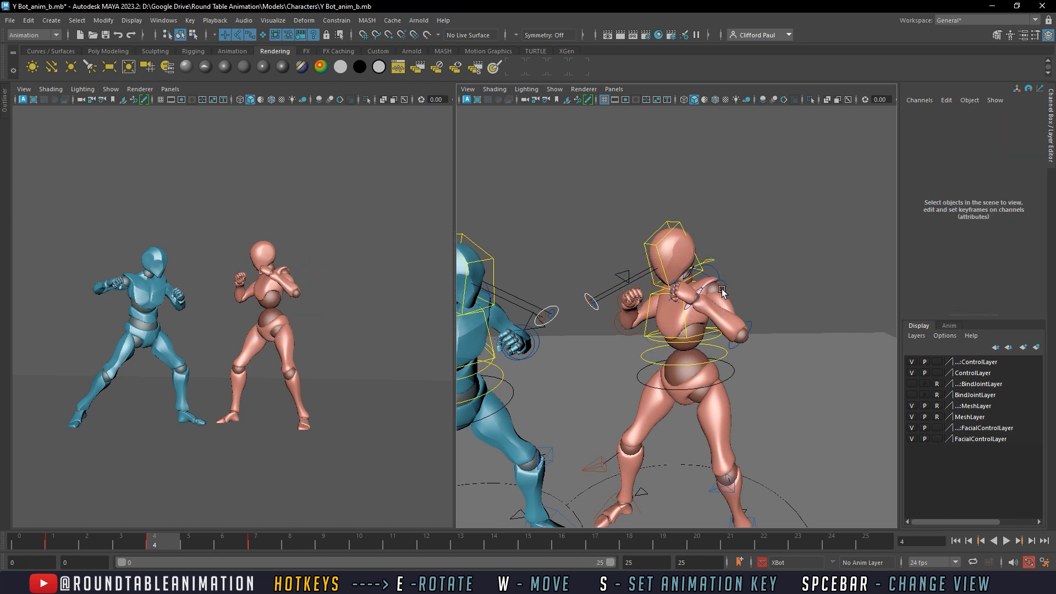
left_click(724, 286)
mouse_move(726, 287)
left_mouse_down("alt")
mouse_move(709, 295)
mouse_move(726, 277)
left_mouse_up("alt")
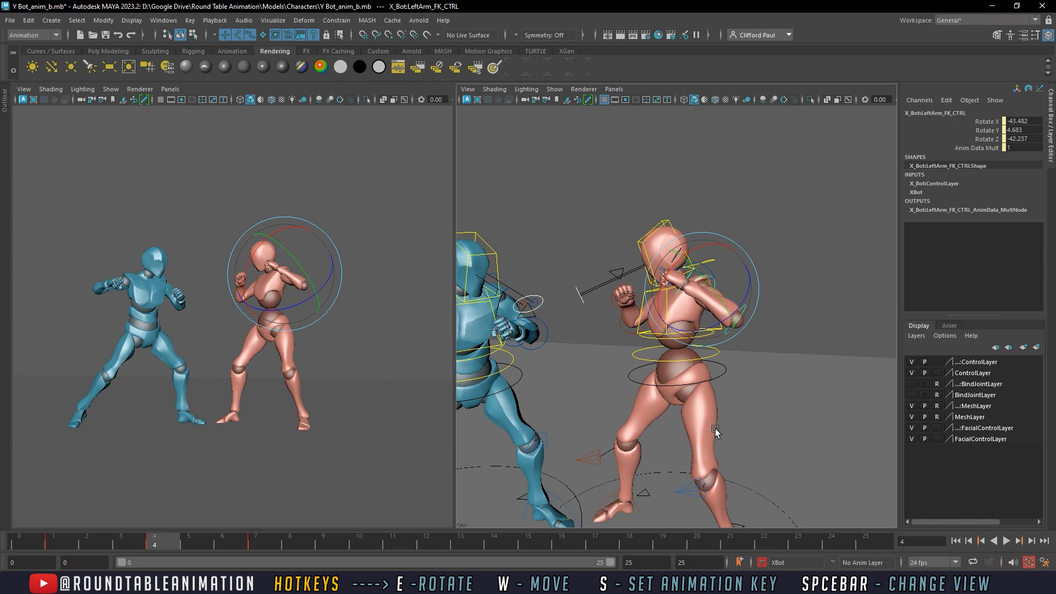
Raise the X Bot's left forearm at frame 4, rotating it to about 185.378, -85.196, -186.869
left_click(791, 308)
left_click(745, 311)
left_click_drag(729, 286, 788, 298)
left_click(772, 242)
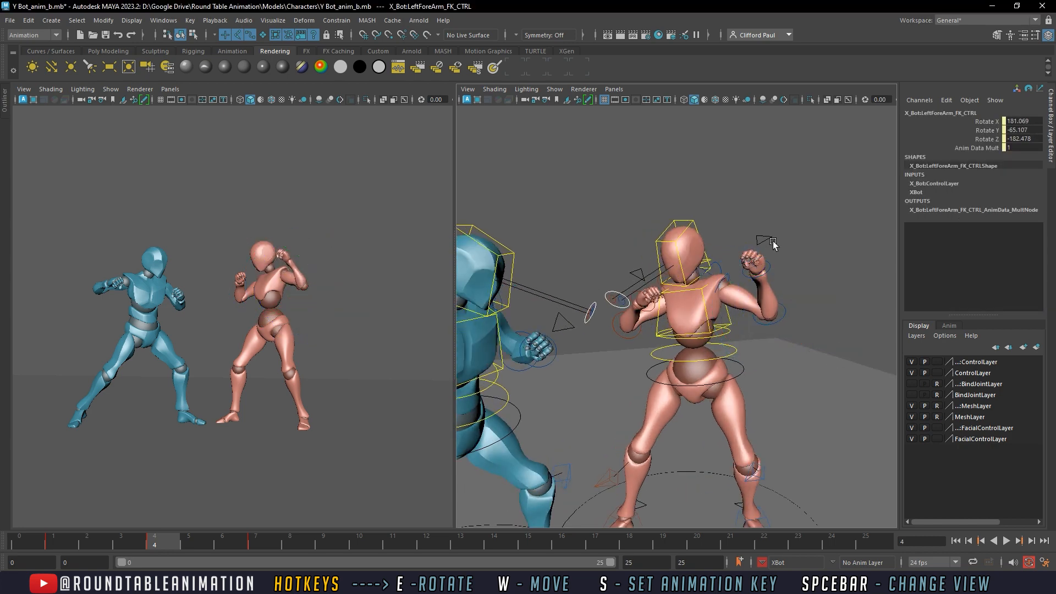
left_click(722, 274)
left_click_drag(724, 276, 726, 245, "alt")
left_click(762, 222)
left_click(655, 305)
left_click_drag(132, 551, 158, 529)
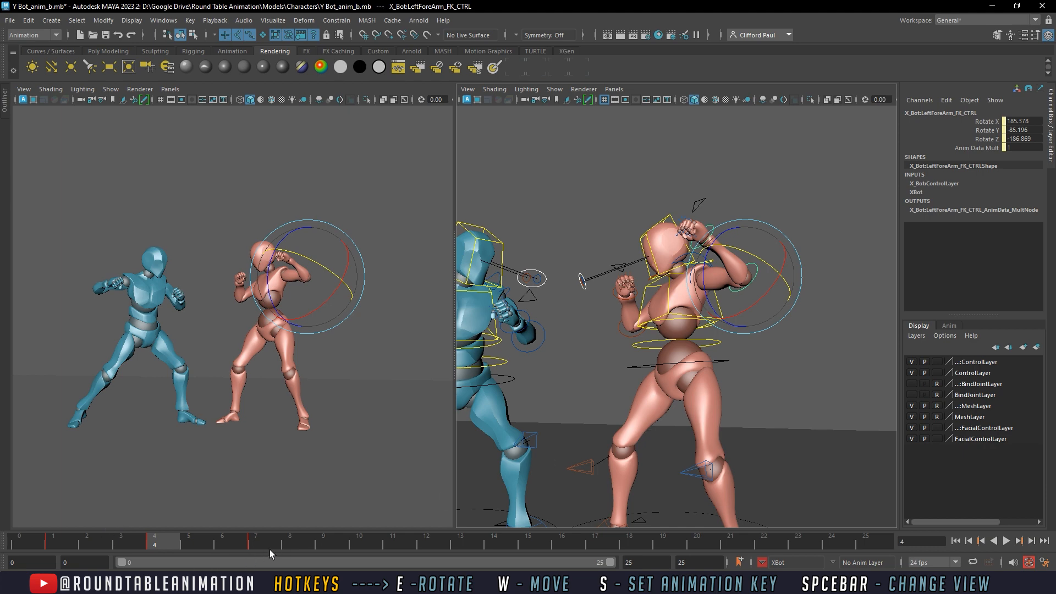
Apply Stepped tangents to the frame range from 1 to 7 and check the new frame 4 pose by playing and scrubbing
left_click_drag(269, 550, 67, 540, "shift")
right_click(68, 537)
mouse_move(165, 395)
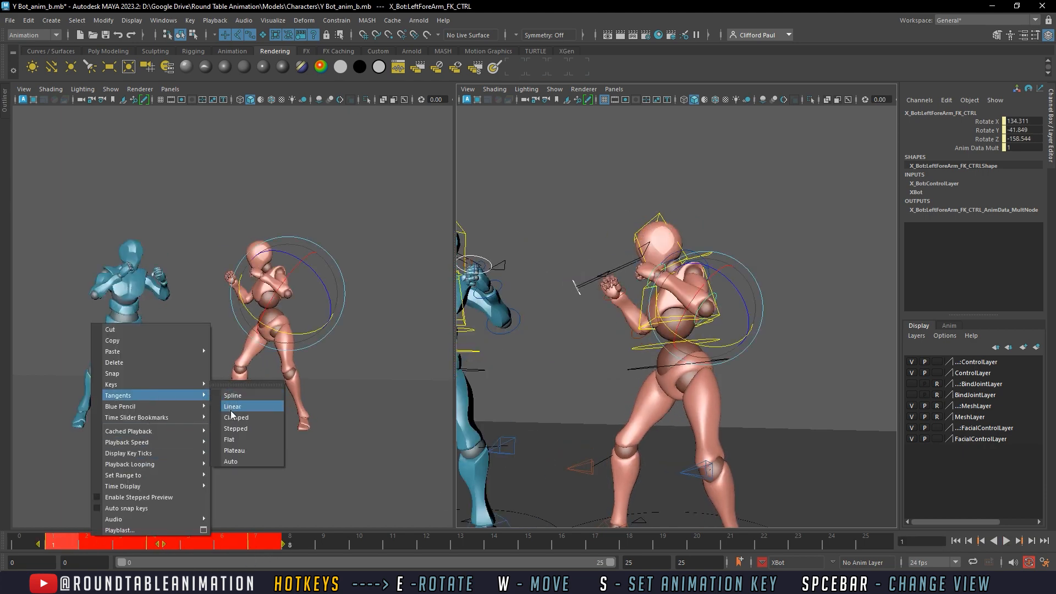
left_click(235, 429)
left_click(36, 537)
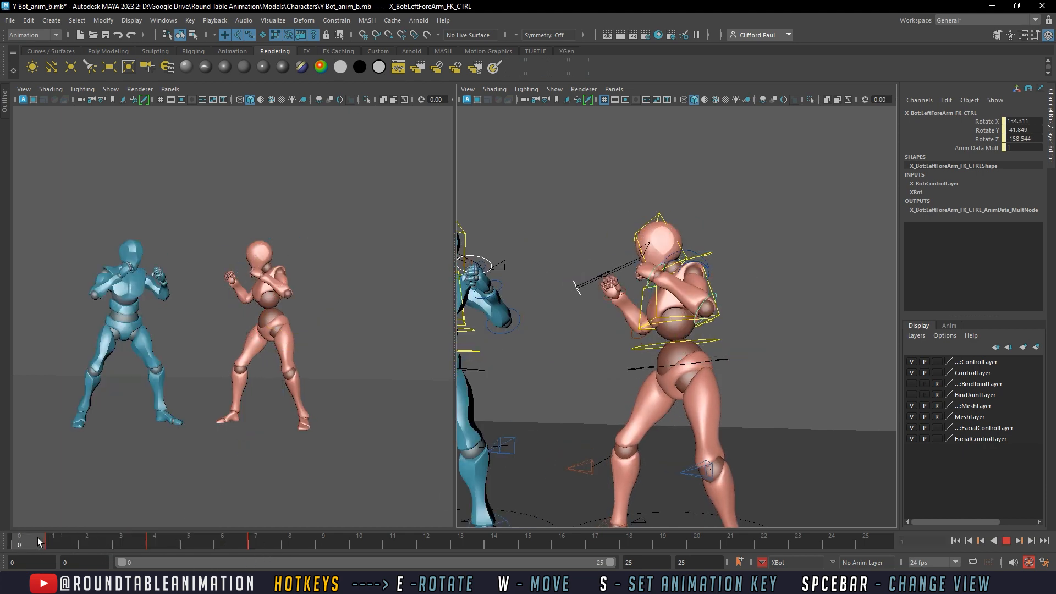
left_click(1007, 541)
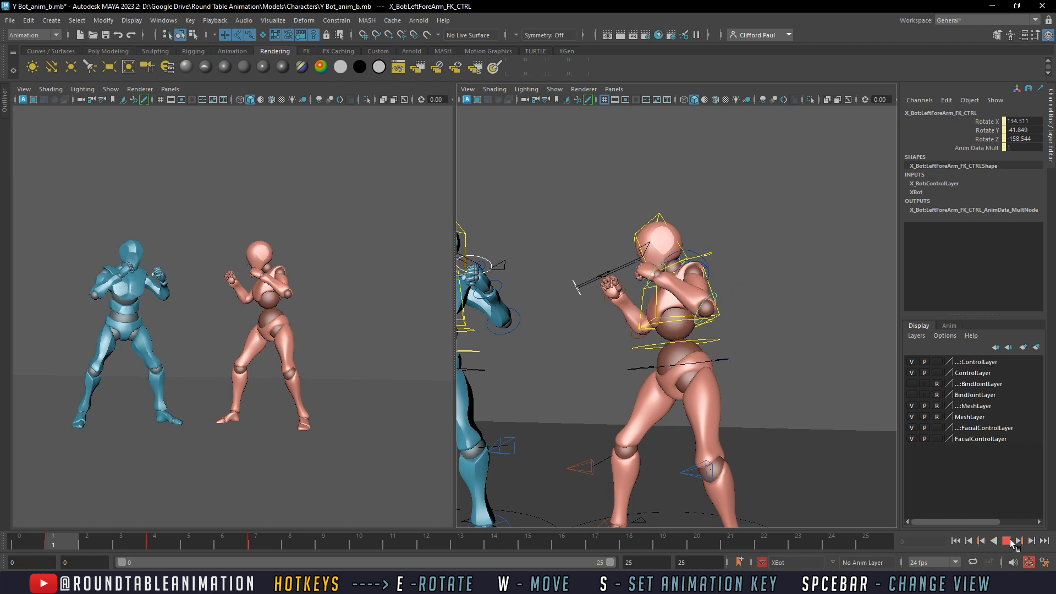
left_click(134, 542)
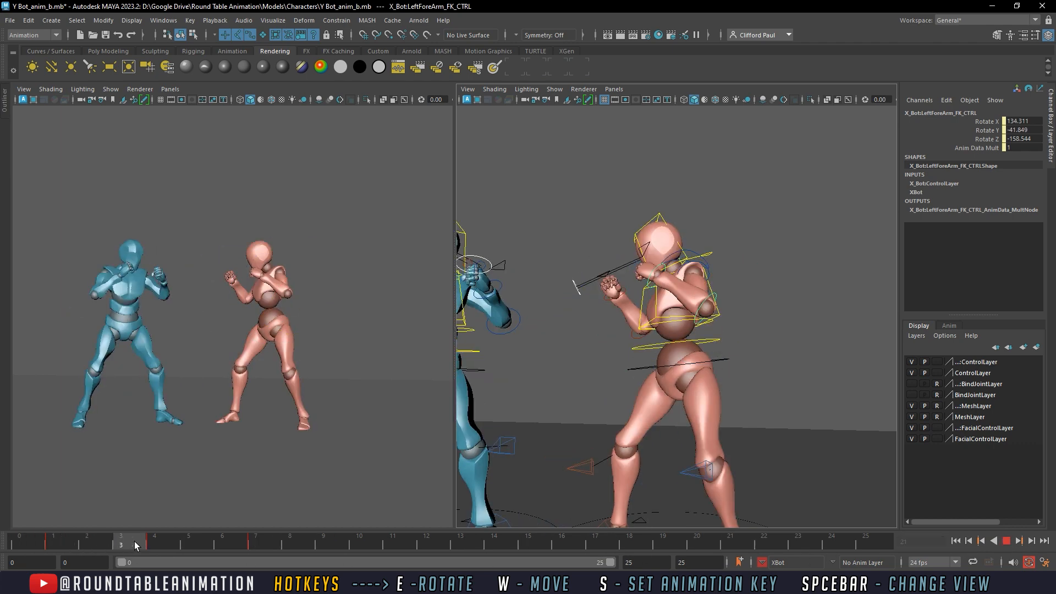
Reposition the X Bot's root control at frame 4 to a translation of about -2.087, -7.828, -7.681
left_click(703, 361)
left_click_drag(705, 363, 697, 387, "alt")
middle_click_drag(697, 386, 687, 372, "alt")
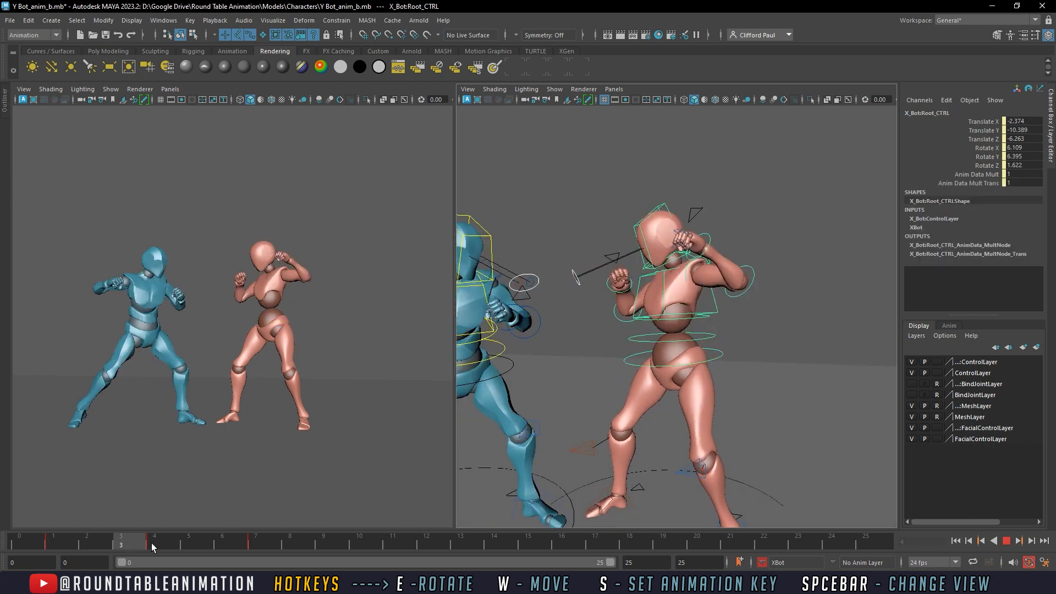
mouse_move(164, 542)
left_mouse_down()
mouse_move(321, 547)
mouse_move(128, 545)
mouse_move(154, 546)
left_mouse_up()
left_click_drag(667, 357, 675, 352)
key("w")
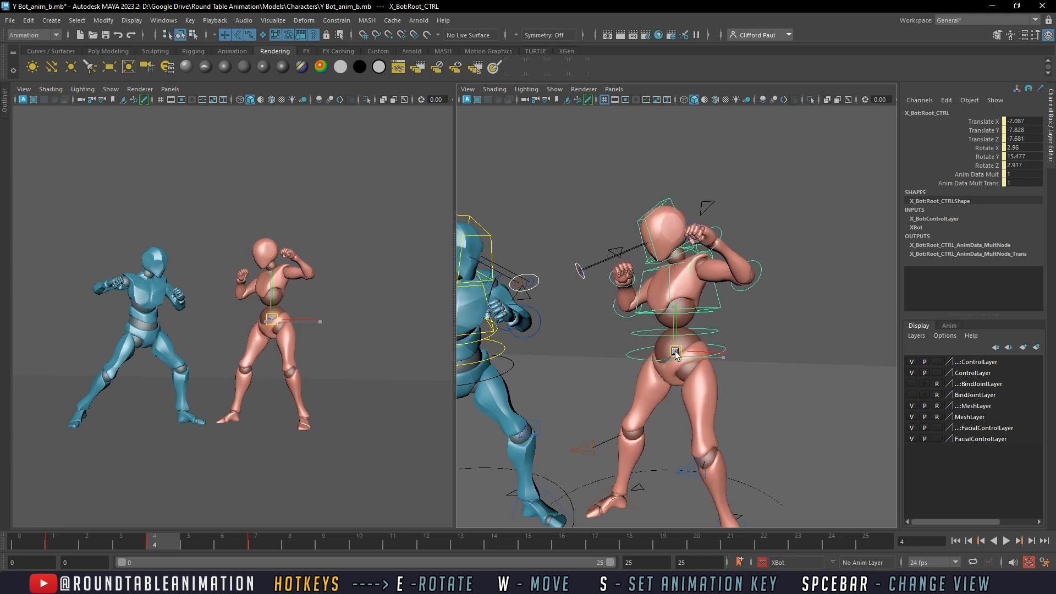
left_click(678, 351)
Rotate the X Bot's spine control at frame 4 to lean the upper body slightly toward the Y Bot
left_click(674, 335)
key("e")
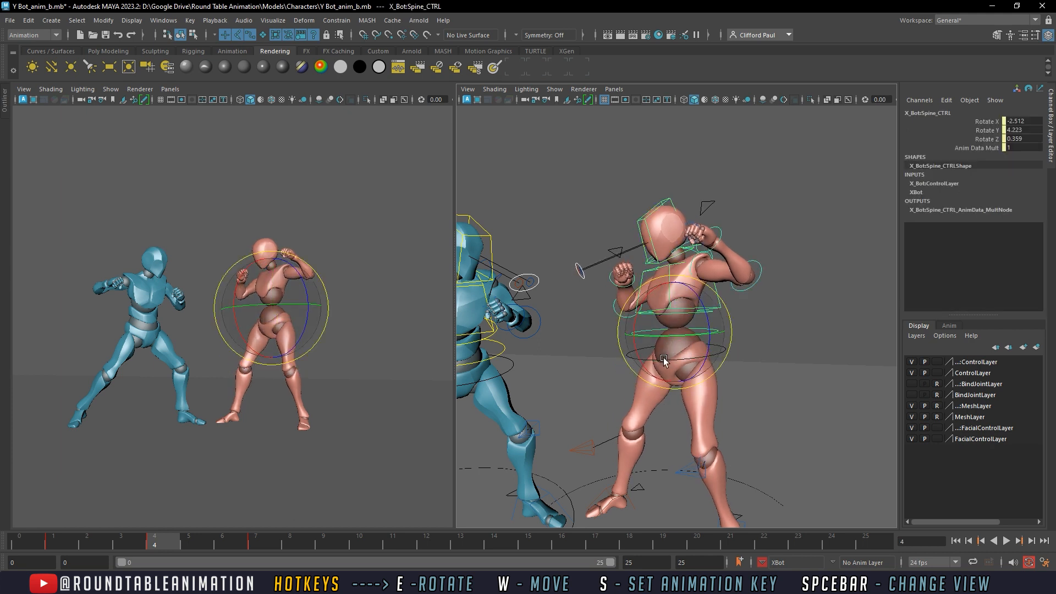
left_click_drag(664, 357, 673, 355)
Raise the X Bot's left arm at frame 4, rotating the upper arm to about -30.666, 10.894, -8.076
left_click(752, 278)
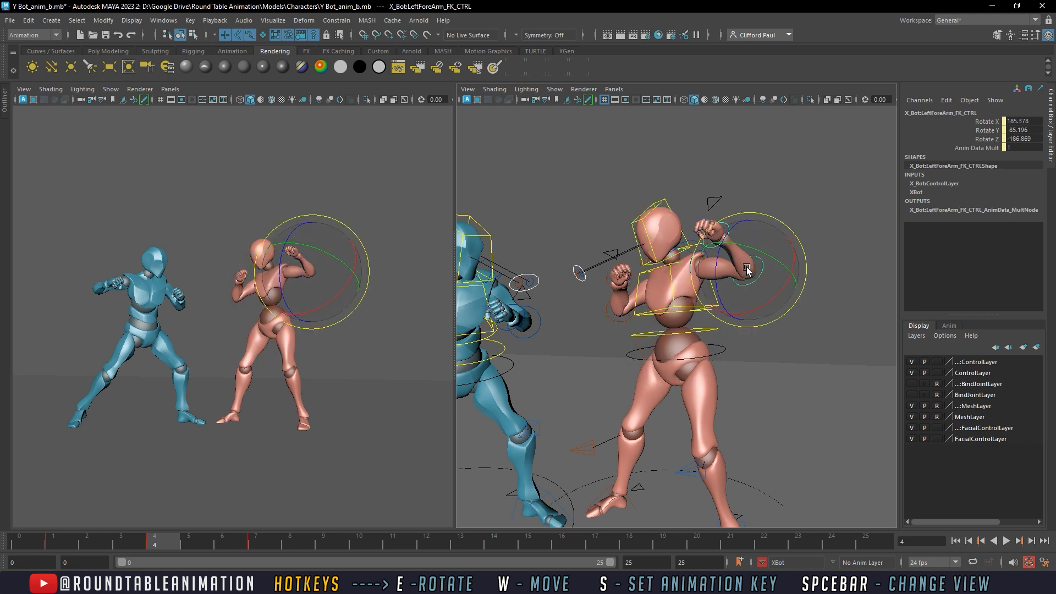
left_click_drag(746, 268, 729, 253)
left_click(697, 264)
left_click(697, 266)
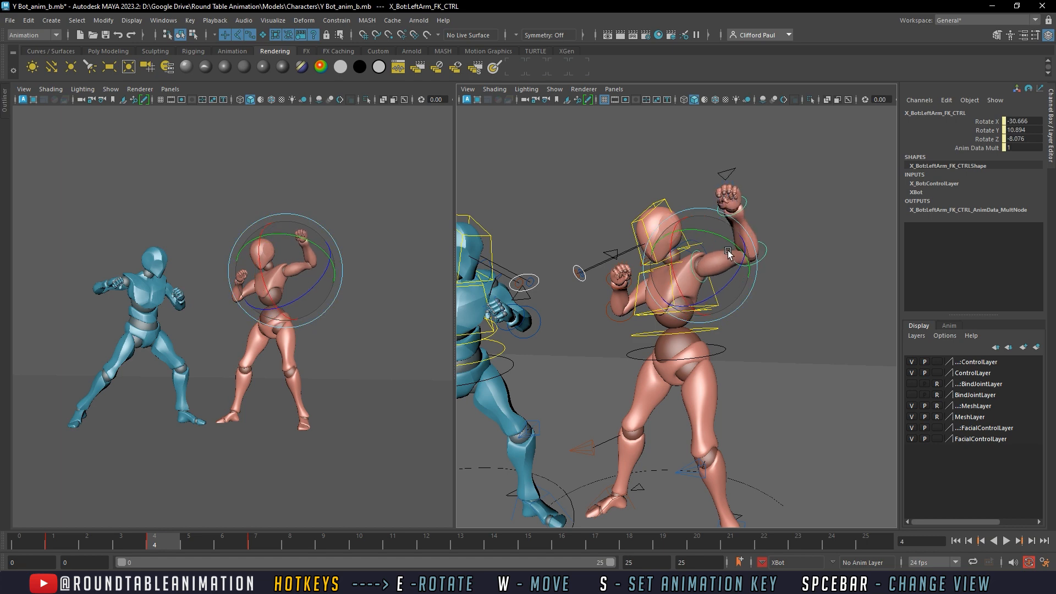
Rotate the X Bot's head at frame 4 to about 13.252, -21.428, -0.548 and scrub through to frame 7
left_click(681, 184)
left_click(649, 233)
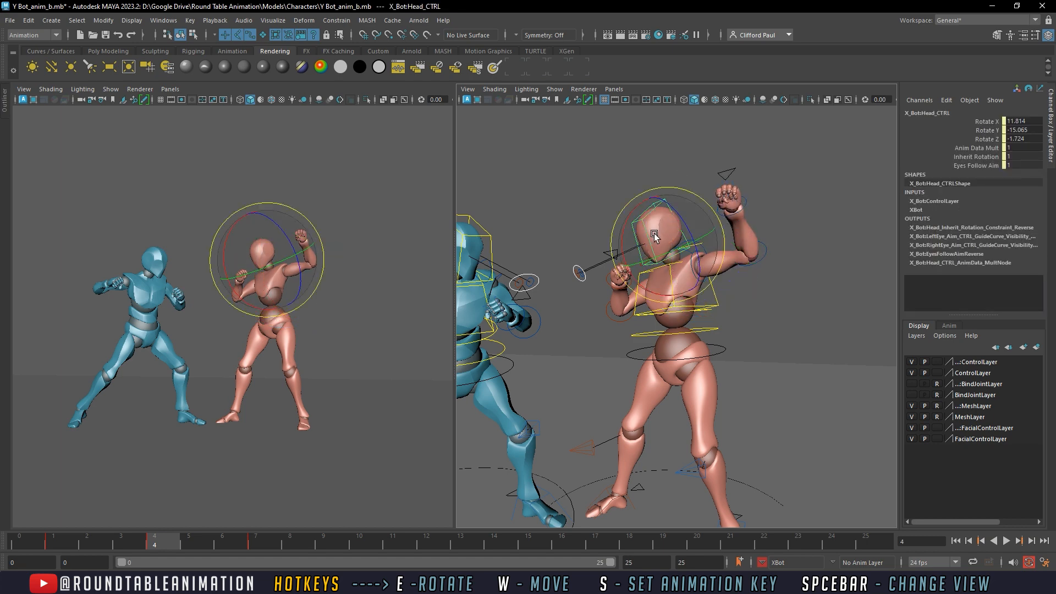
left_click_drag(648, 232, 650, 237)
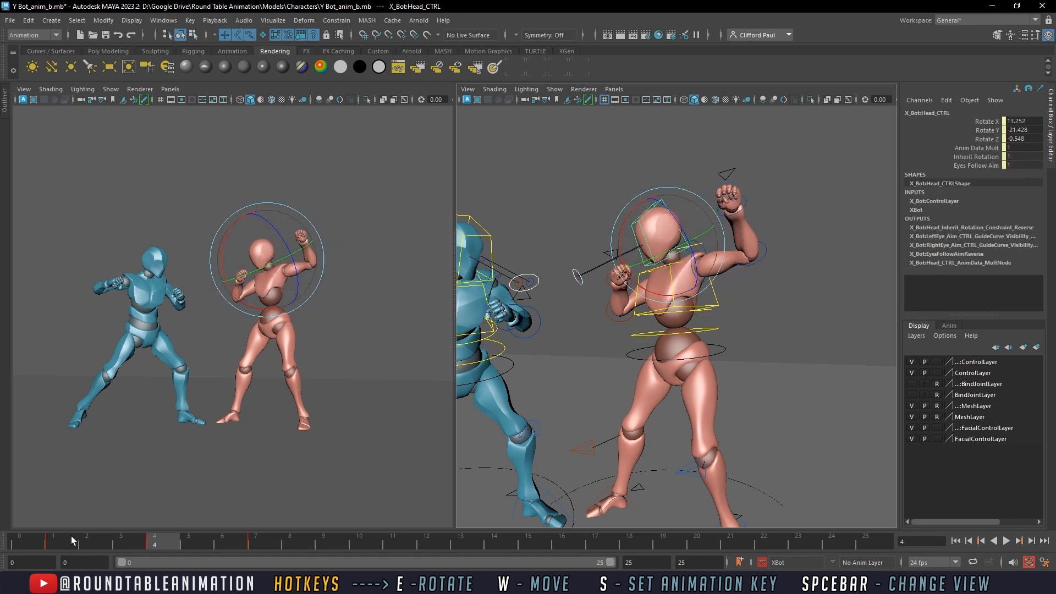
left_click_drag(71, 536, 203, 527)
key("Escape")
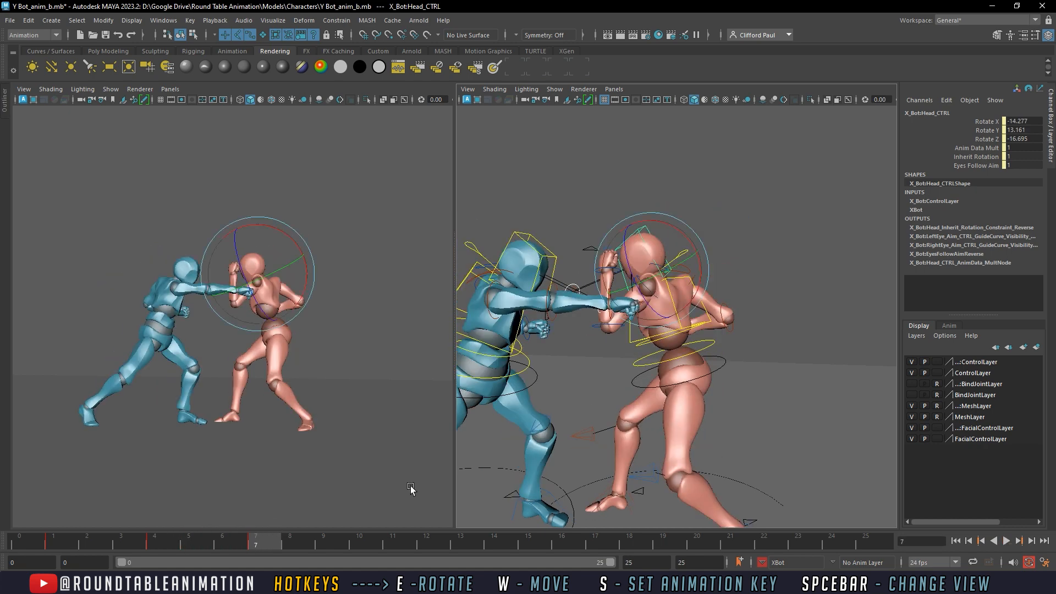
Apply Stepped tangents to the X Bot's root control from frame 0 to 25 and check the poses by playing and scrubbing
left_click(667, 387)
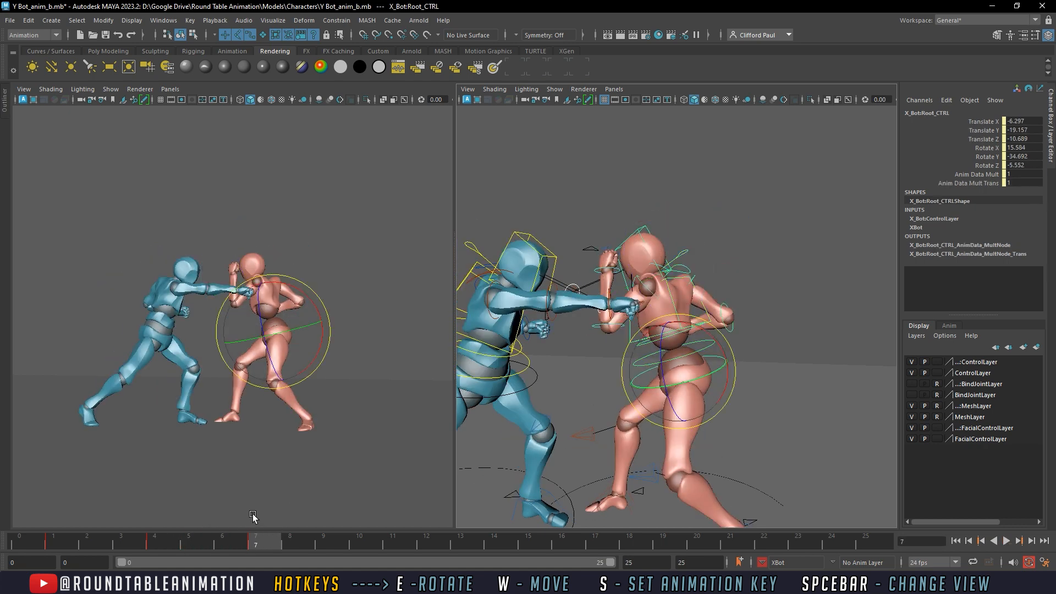
left_click(153, 544)
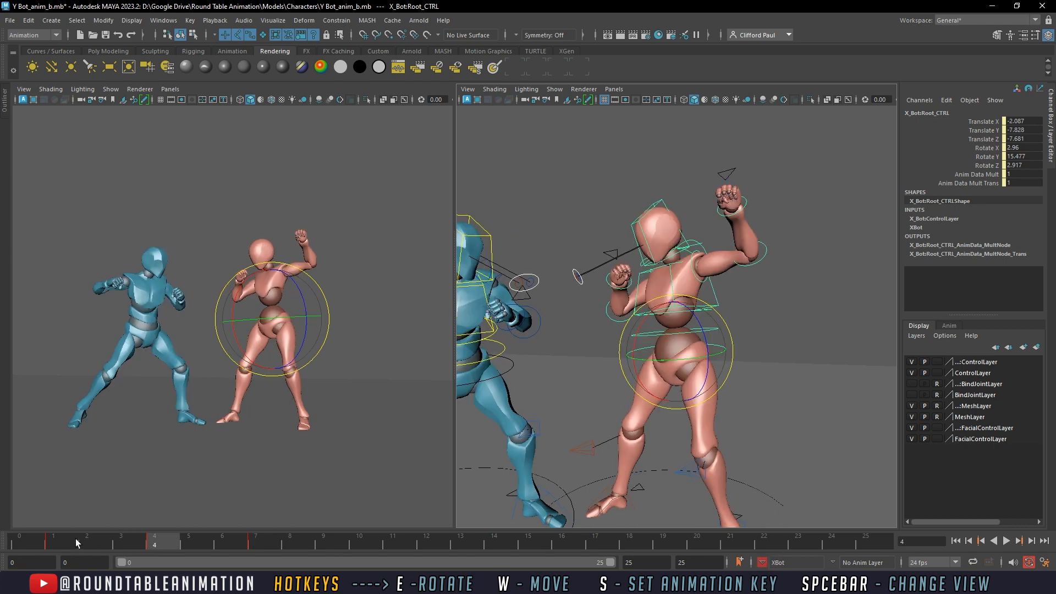
left_click_drag(75, 539, 231, 544)
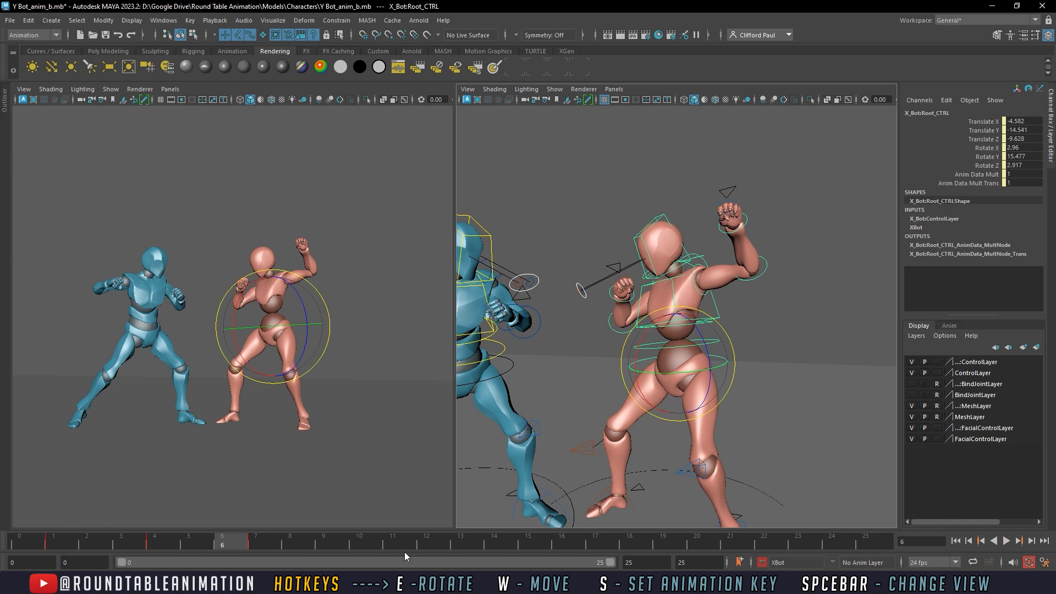
left_click_drag(843, 546, 17, 544, "shift")
right_click(122, 543)
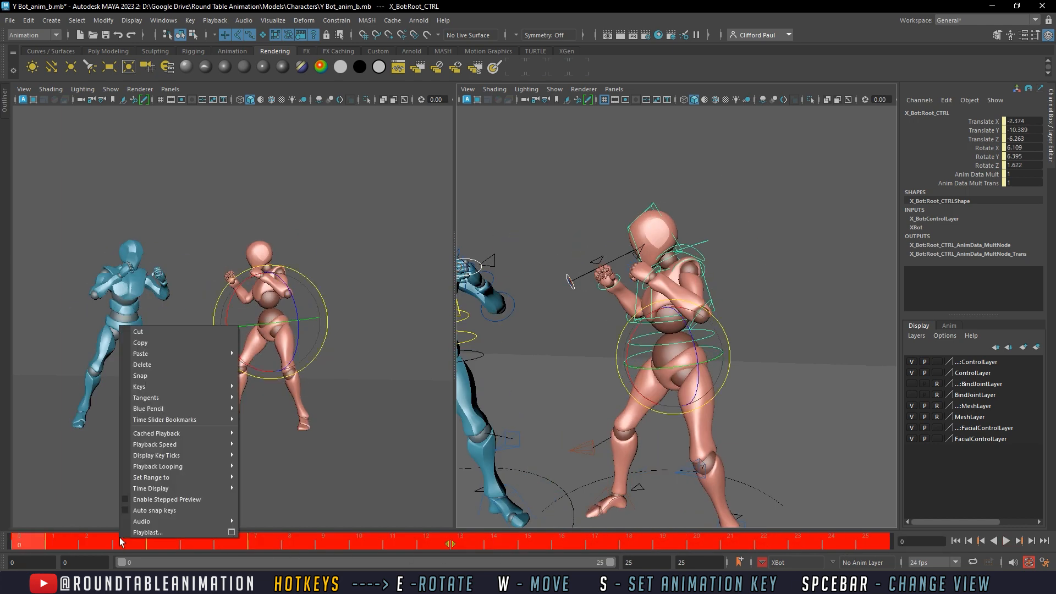
mouse_move(142, 399)
left_click(264, 433)
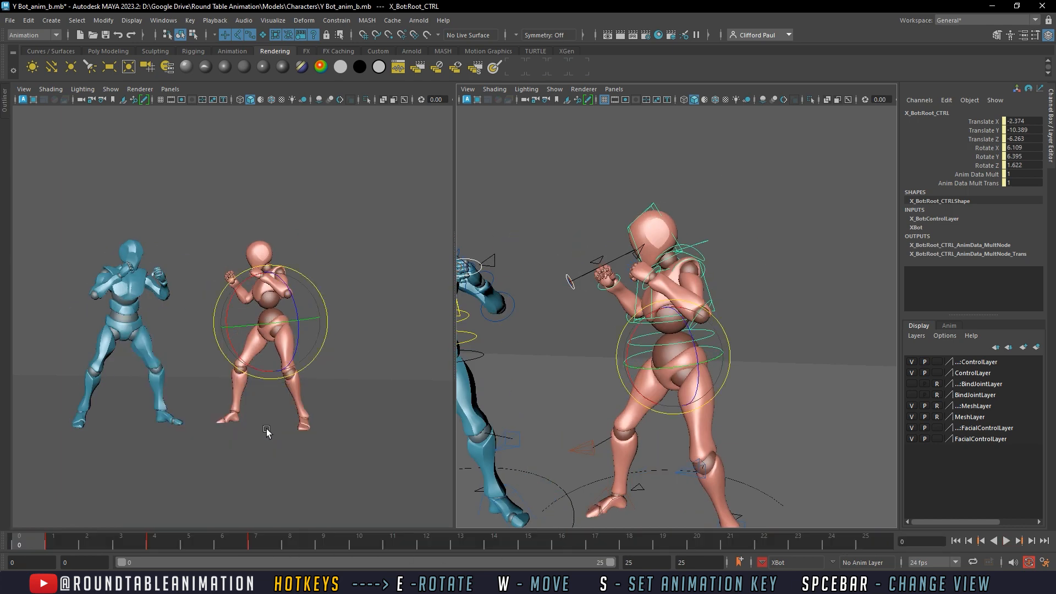
left_click_drag(137, 546, 276, 543)
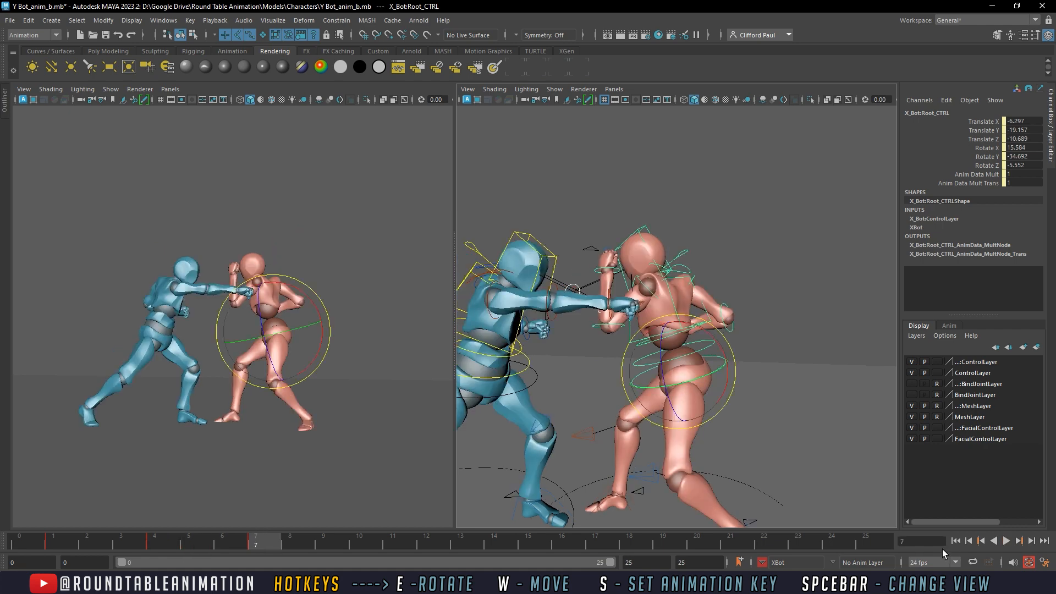
left_click(956, 541)
left_click(1006, 541)
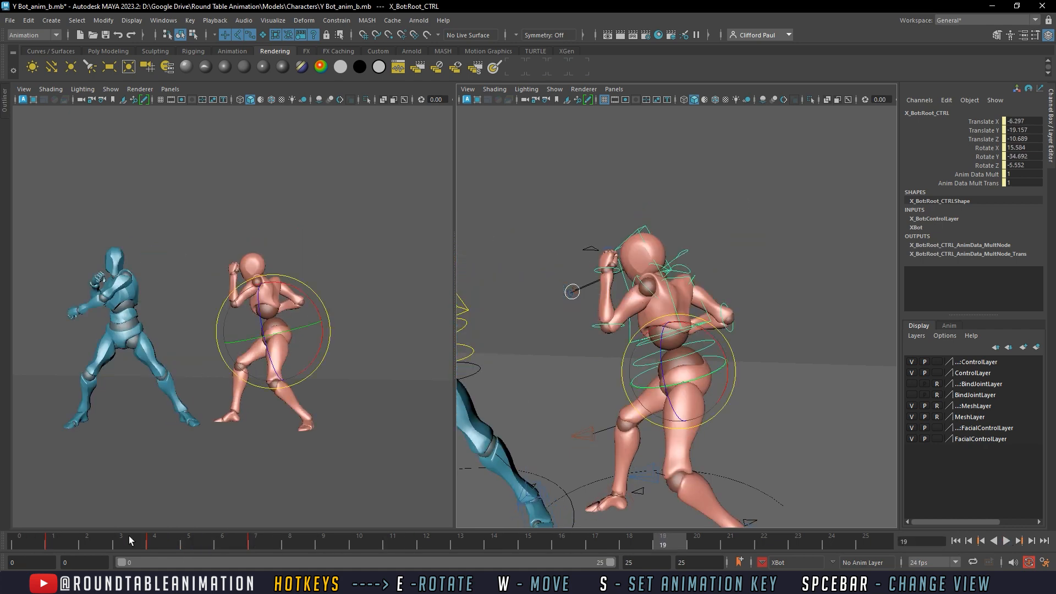
left_click(62, 541)
left_click(174, 549)
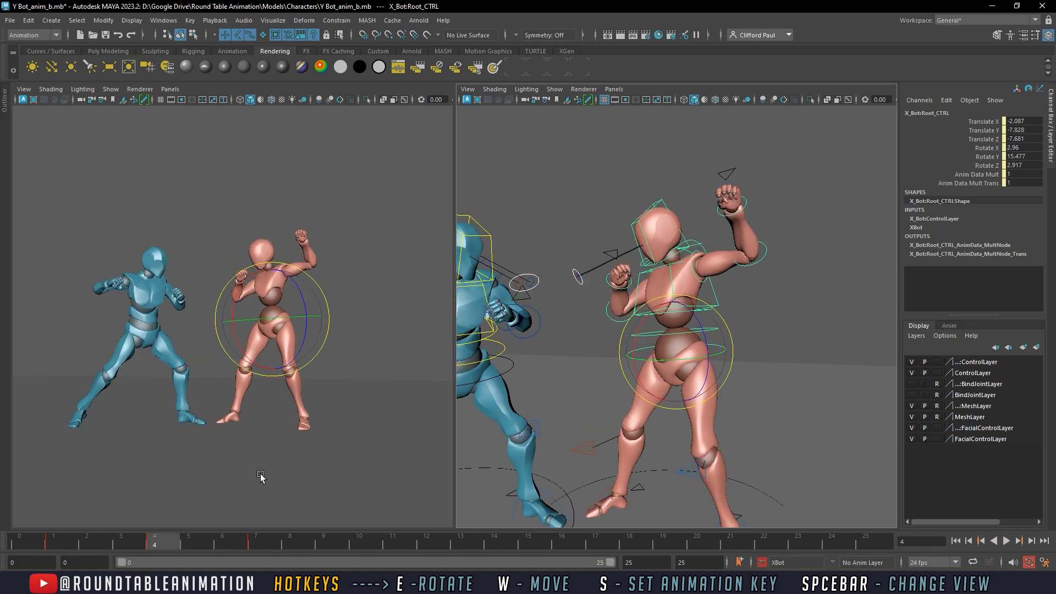
left_click_drag(53, 543, 164, 540)
Fold the X Bot's left forearm over its head at frame 4 and rotate the left upper arm to about -11.047, 2.209, 15.008
left_click(724, 279)
mouse_move(724, 278)
left_mouse_down("alt")
mouse_move(769, 255)
mouse_move(718, 239)
mouse_move(708, 257)
mouse_move(719, 270)
left_mouse_up("alt")
left_click(748, 271)
left_click(669, 281)
left_click(671, 288)
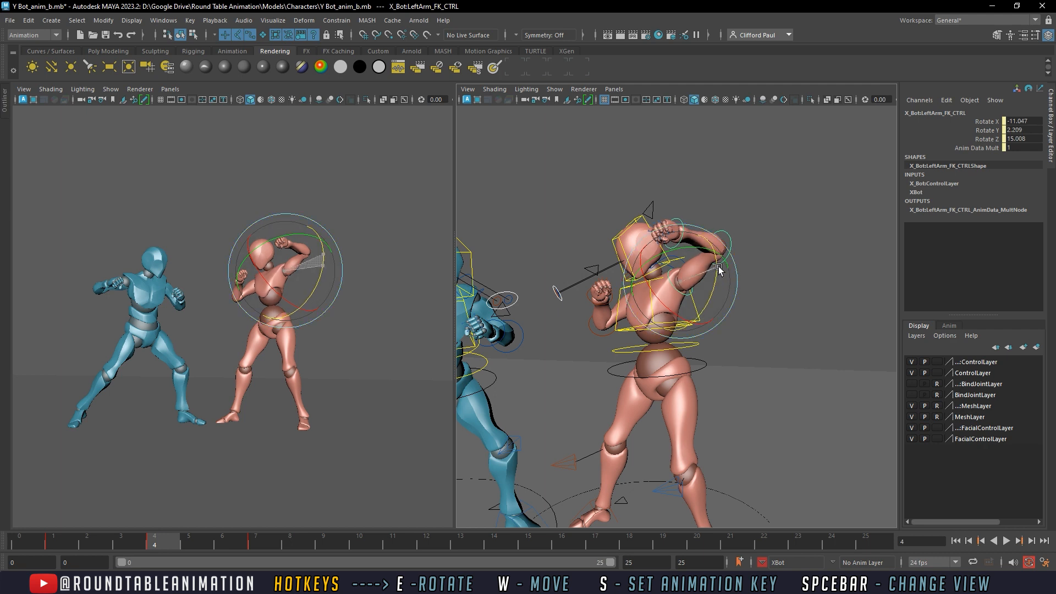
left_click(785, 286)
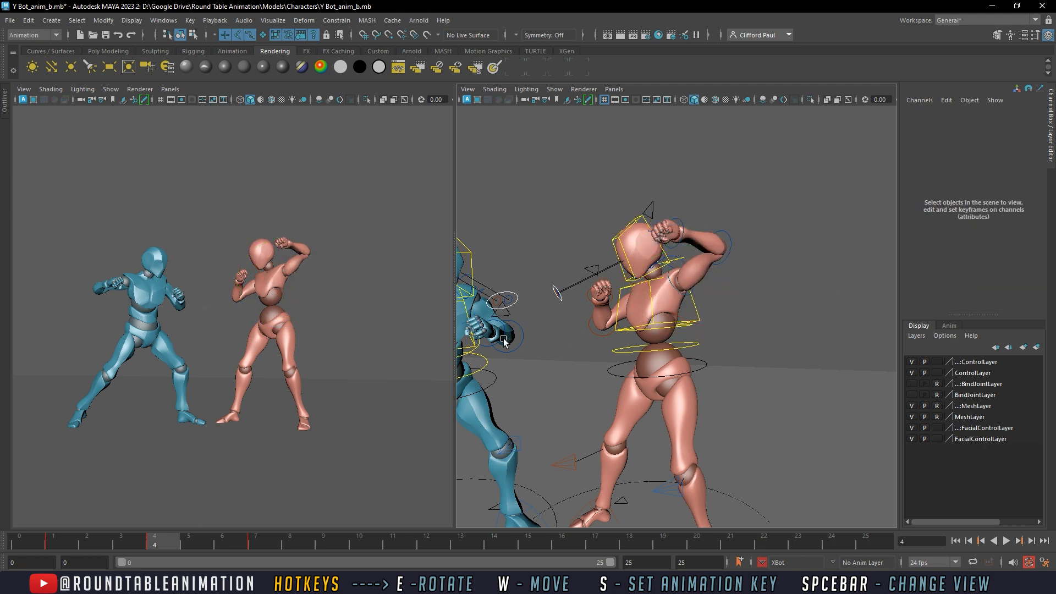
Rotate the X Bot's spine at frame 4 to about 3.051, 14.505, 6.505 and move its root to about -0.986, -8.966, -10.319
middle_click_drag(657, 363, 629, 323, "alt")
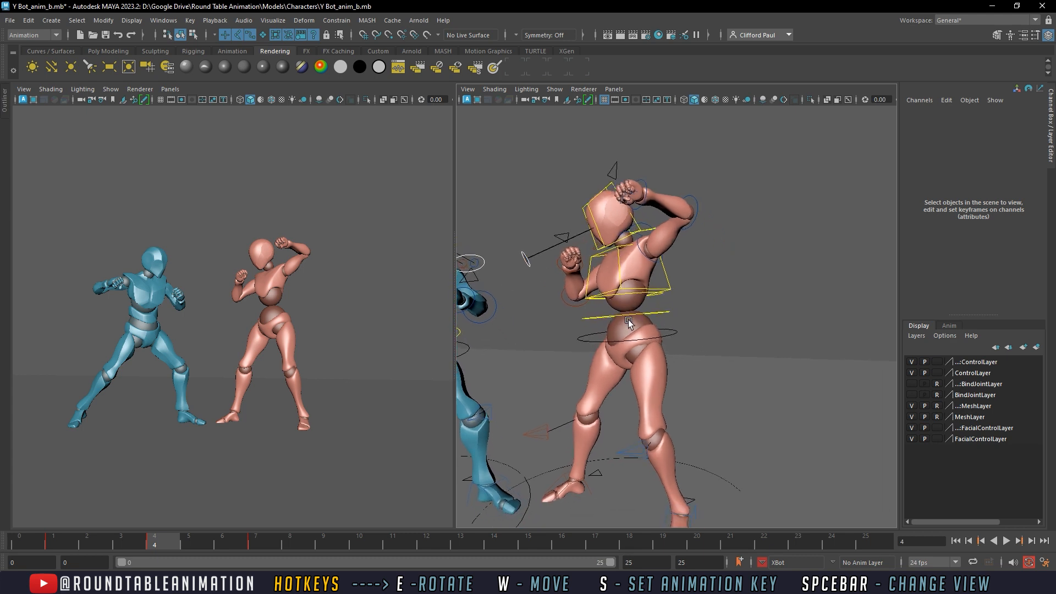
left_click(659, 317)
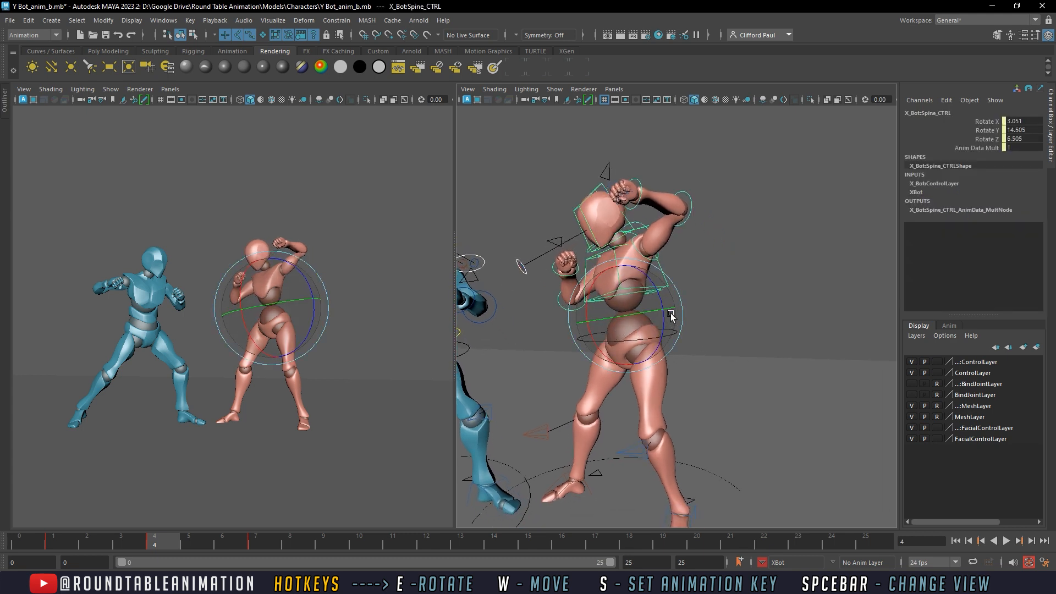
left_click(659, 323)
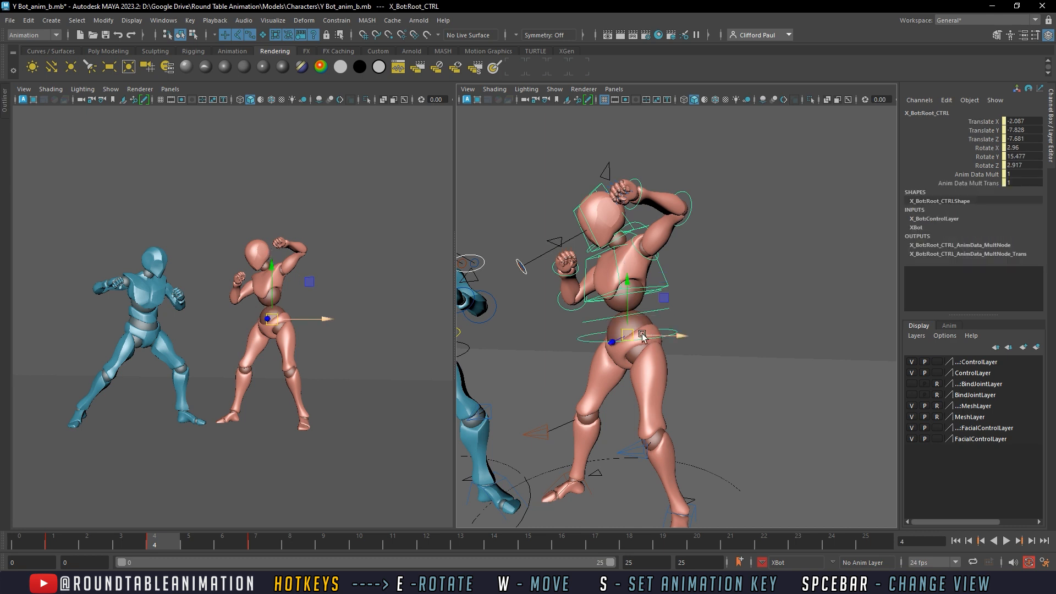
key("w")
left_click_drag(629, 334, 633, 331)
Move the X Bot's left foot outward at frame 4 to a translation of about 15.375, -0.505, -27.108
middle_click_drag(705, 422, 681, 345, "alt")
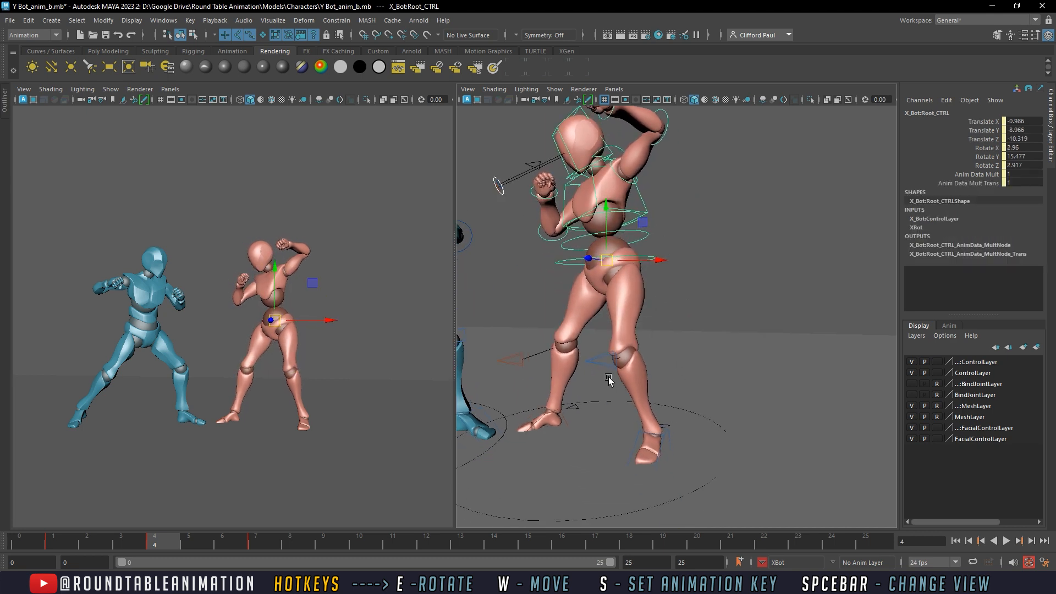
left_click(607, 364)
left_click(668, 435)
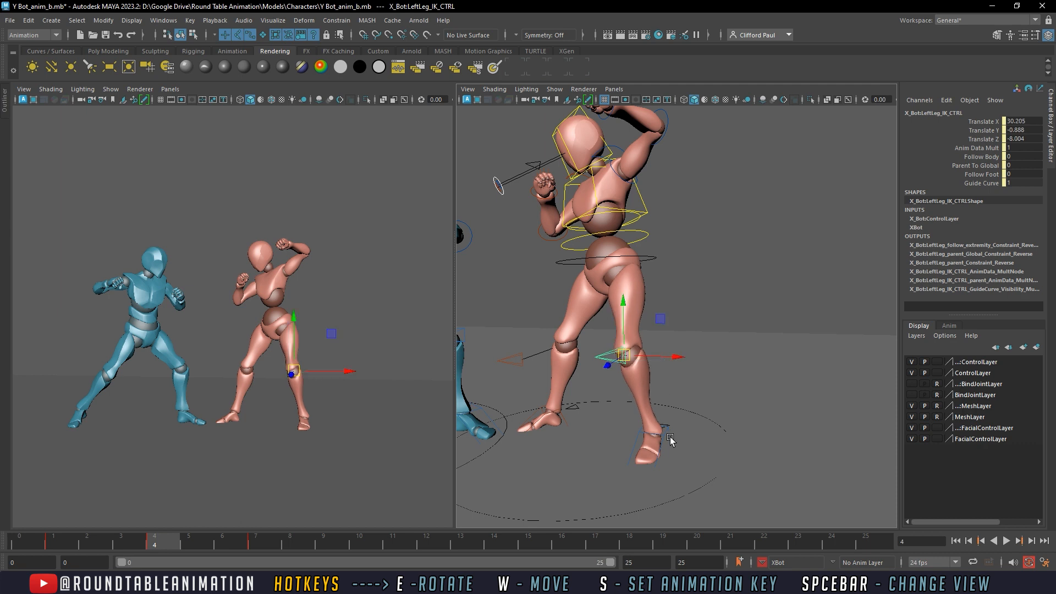
left_click_drag(682, 437, 690, 436)
Rotate the X Bot's head at frame 4 to about 14.973, -20.323, -1.799 and check the pose by scrubbing
middle_click_drag(599, 277, 627, 336, "alt")
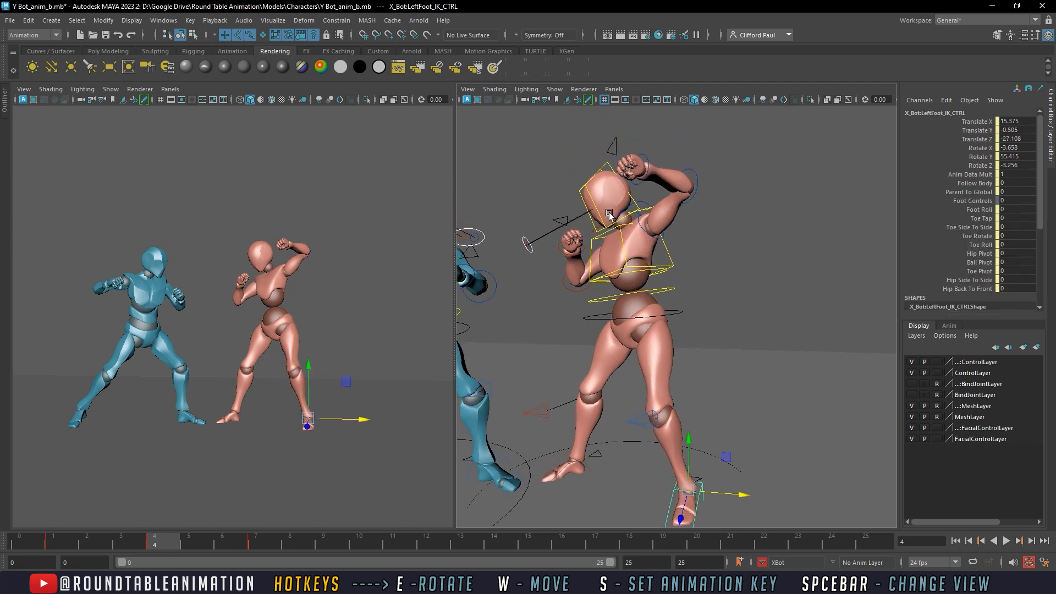
left_click(610, 224)
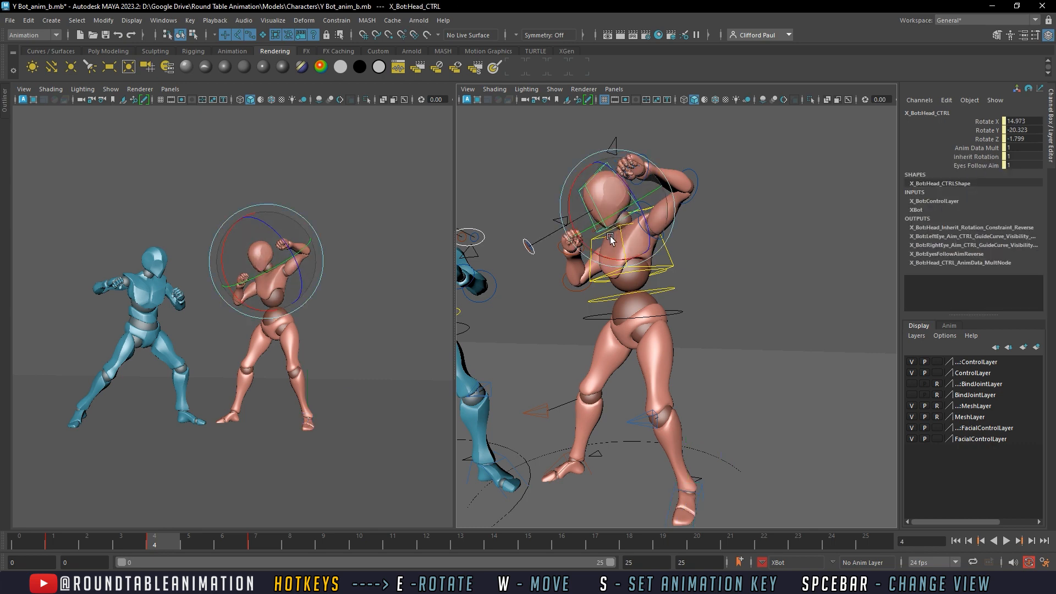
left_click(86, 541)
left_click_drag(117, 540, 172, 537)
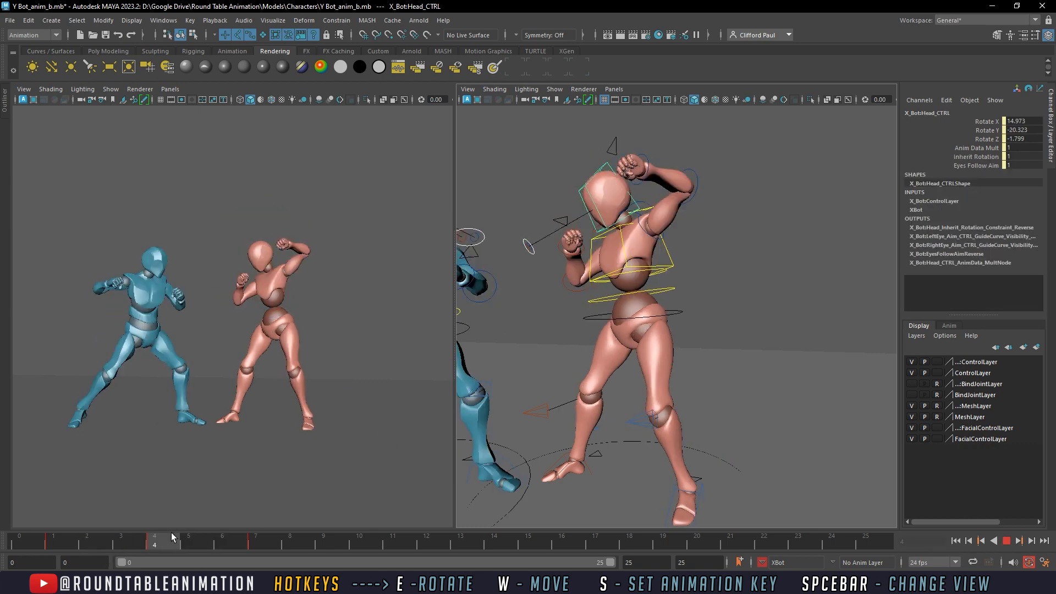
Select all of the X Bot's controls and apply Stepped tangents to the frame range from 0 to 25
left_click(638, 423)
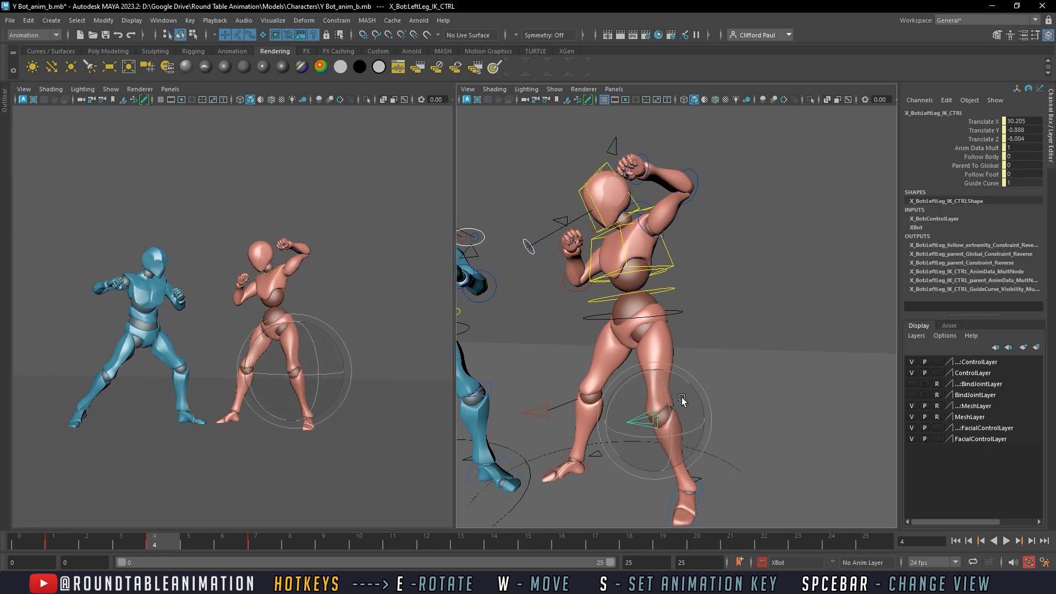
scroll(684, 398, "down", 3)
left_click(776, 410)
left_click_drag(767, 513, 572, 180)
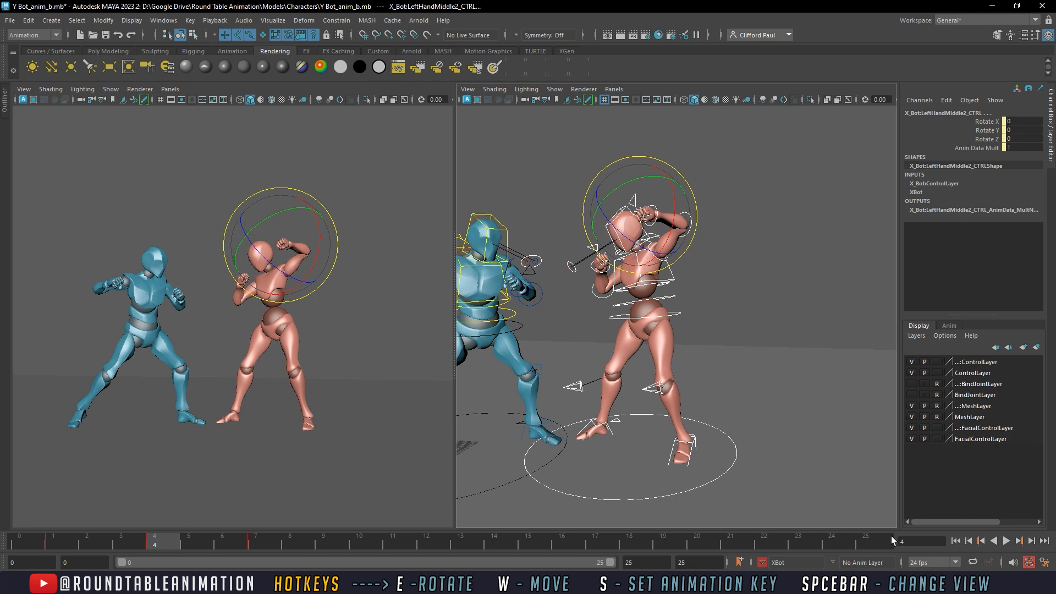
left_click_drag(889, 539, 23, 519, "shift")
right_click(101, 541)
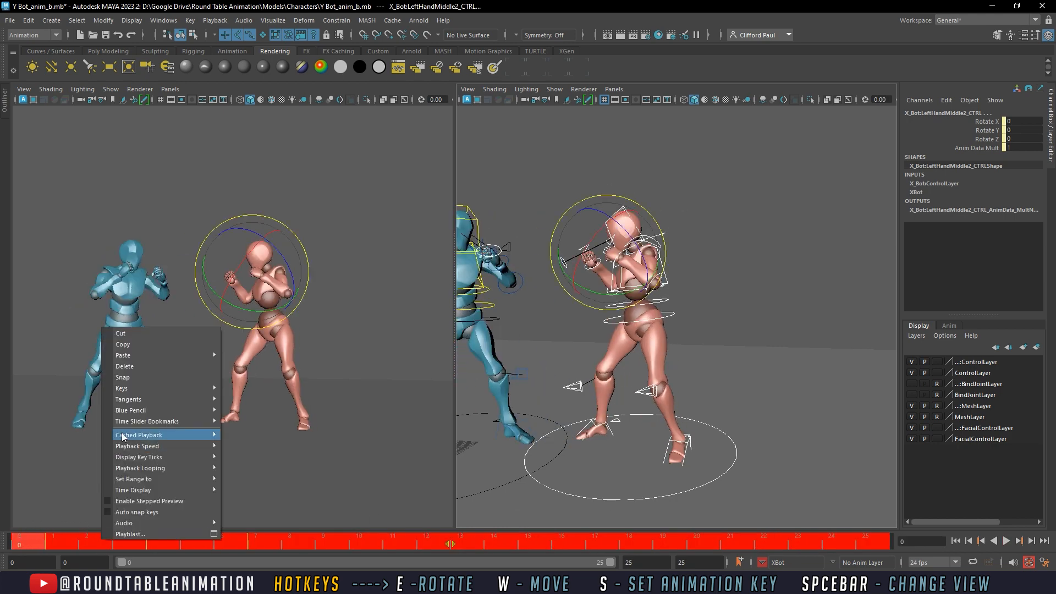
mouse_move(148, 400)
left_click(256, 433)
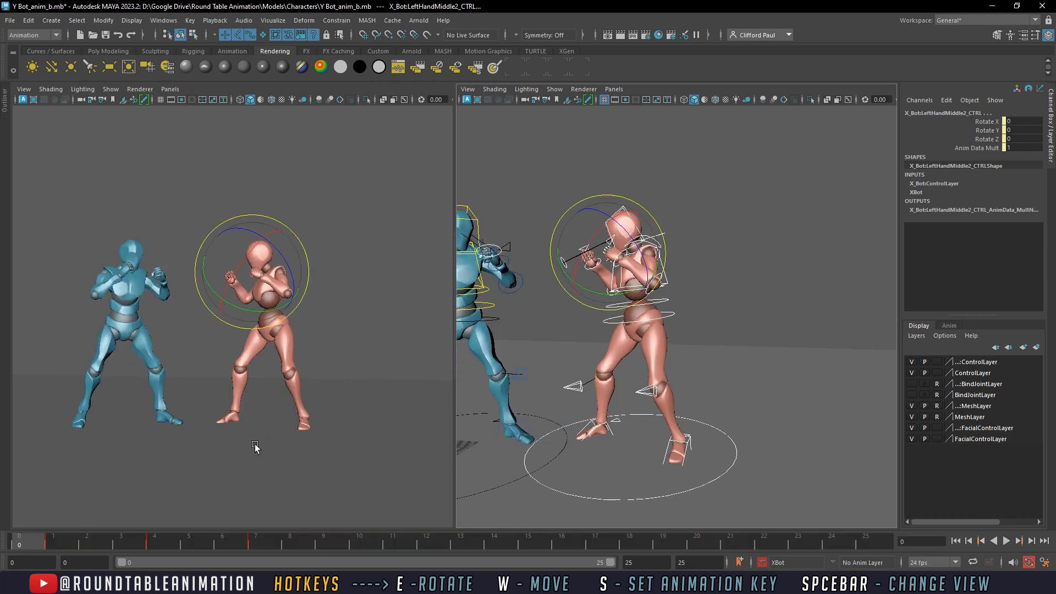
Play the animation from the start and scrub between frames 4 and 9 to examine the X Bot's stepped poses
key("alt+v")
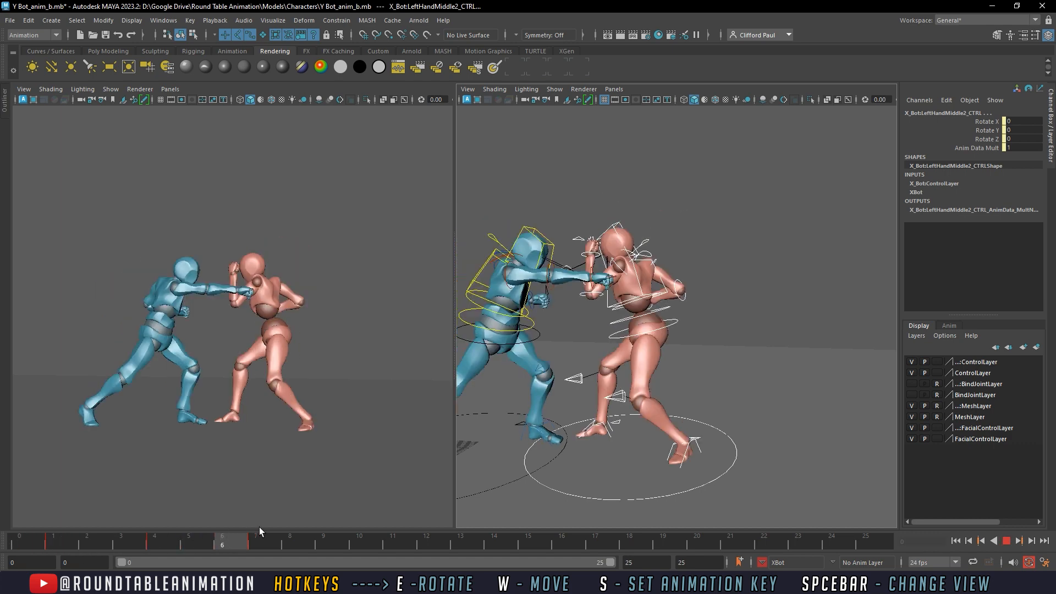
mouse_move(256, 526)
left_mouse_down()
mouse_move(22, 529)
mouse_move(276, 523)
left_mouse_up()
key("e")
left_click(761, 372)
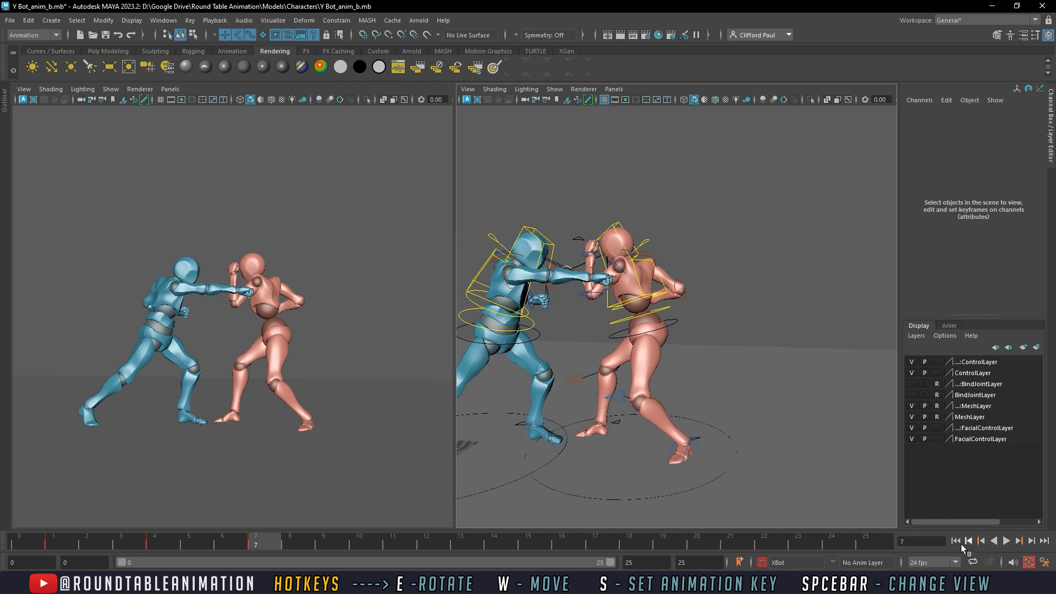
left_click(960, 543)
left_click(1008, 542)
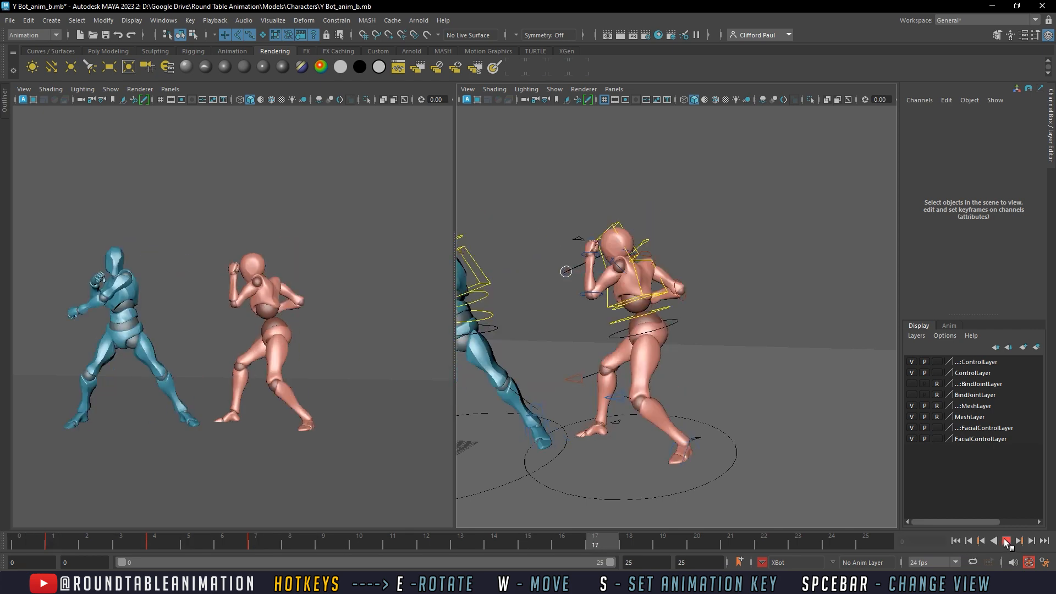
left_click(1007, 543)
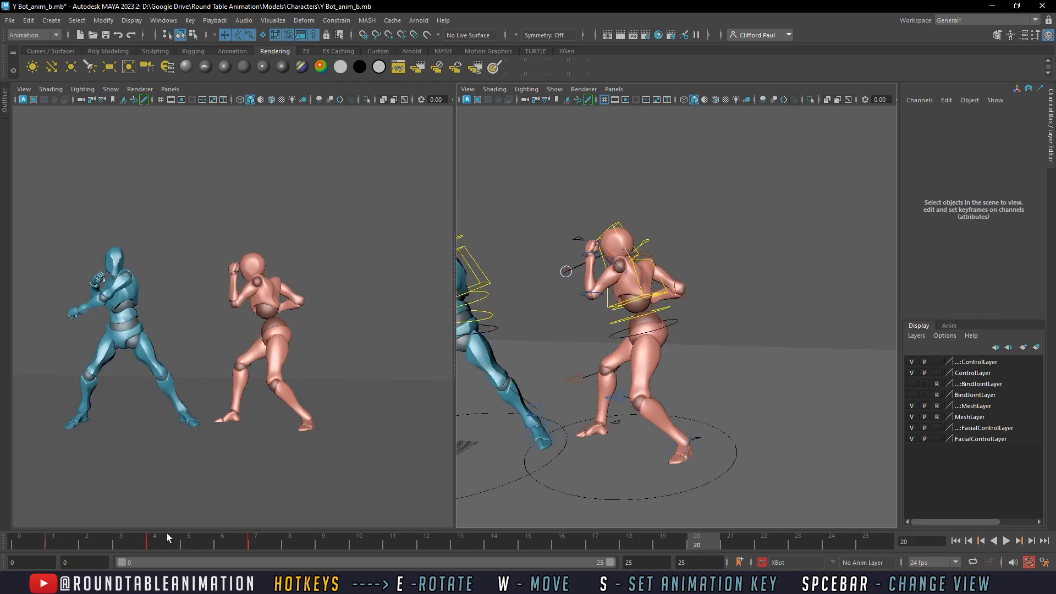
left_click_drag(167, 533, 275, 539)
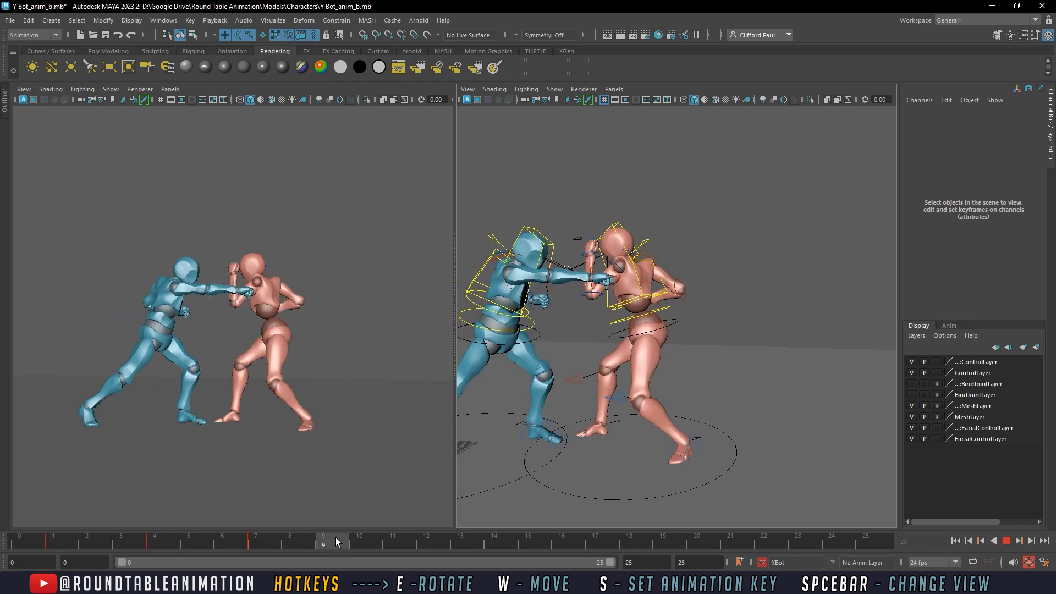
Scrub between frames 8 and 16 to examine the Y Bot's follow-up movement against the X Bot's held pose
left_click_drag(364, 542, 440, 542)
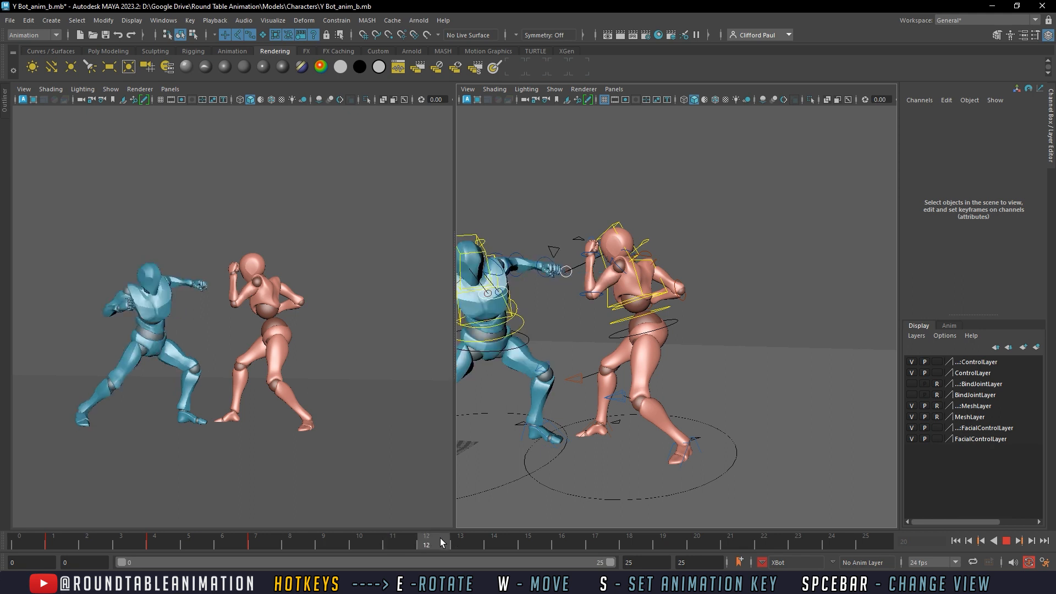
left_click_drag(546, 540, 486, 543)
left_click(410, 540)
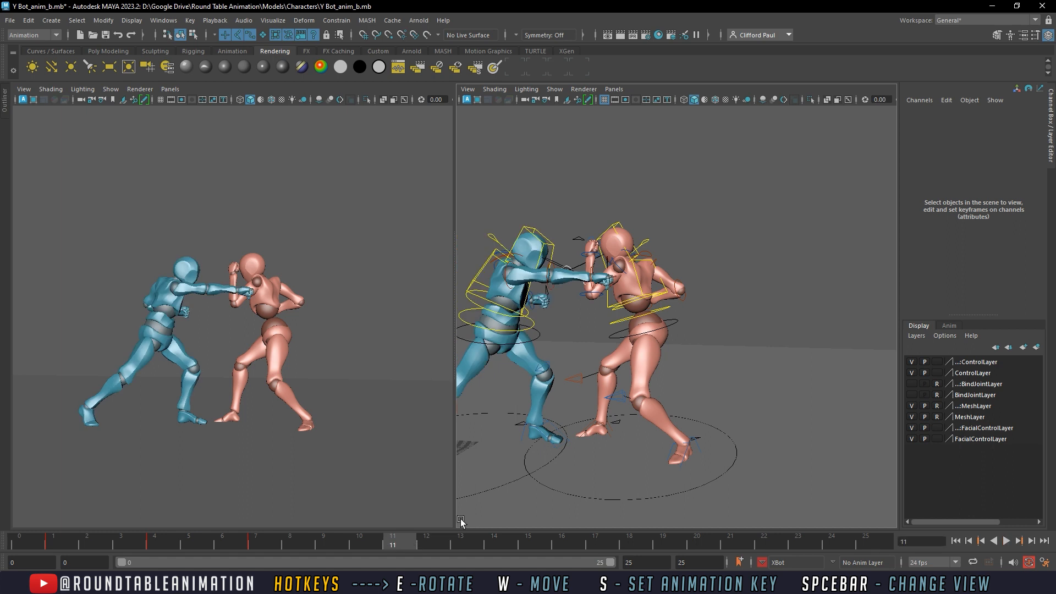
left_click_drag(295, 541, 474, 537)
left_click_drag(549, 536, 503, 530)
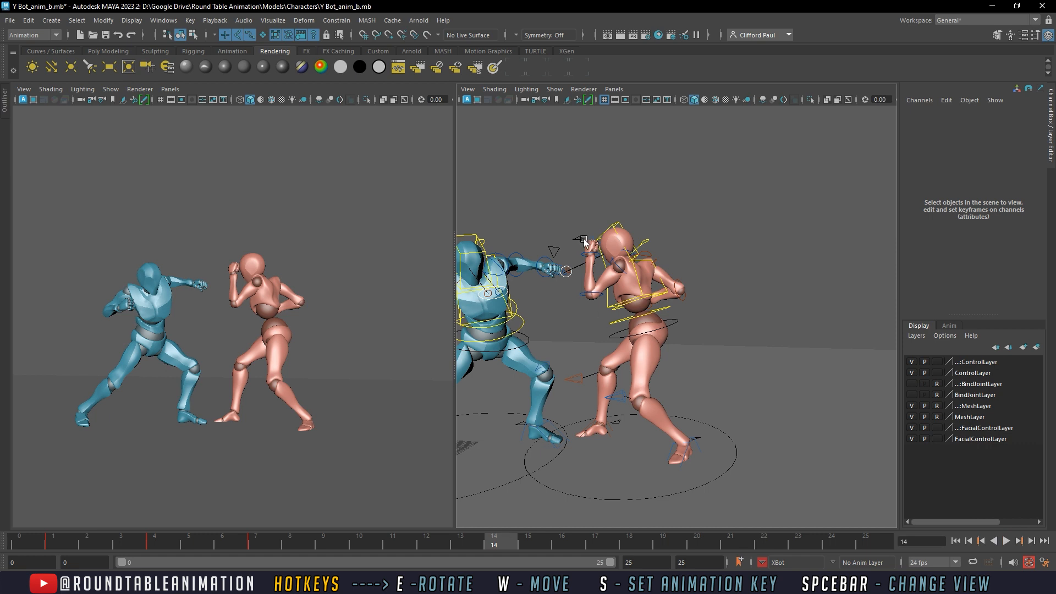
left_click_drag(503, 530, 579, 535)
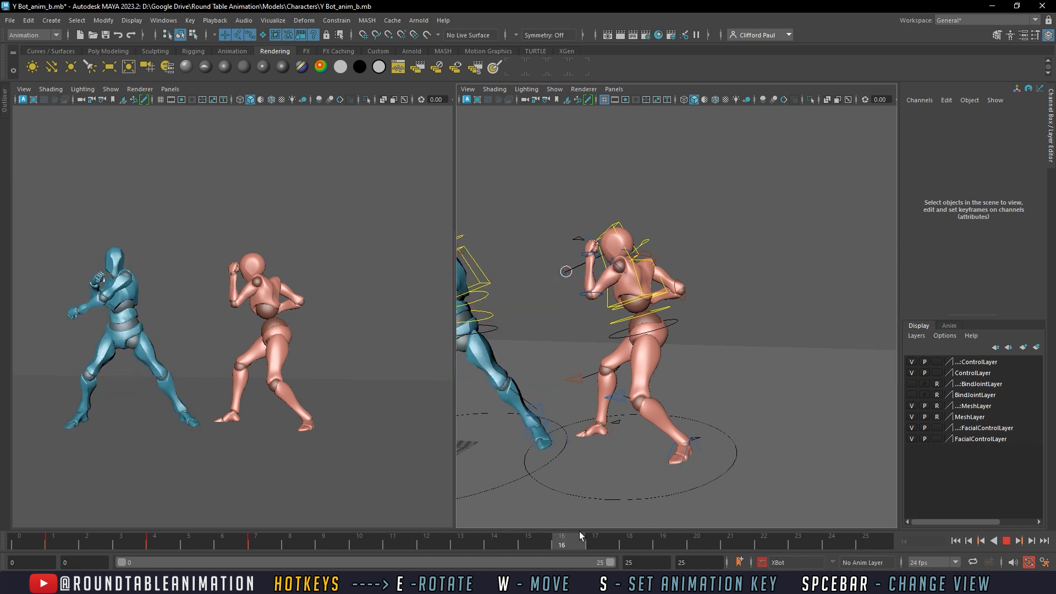
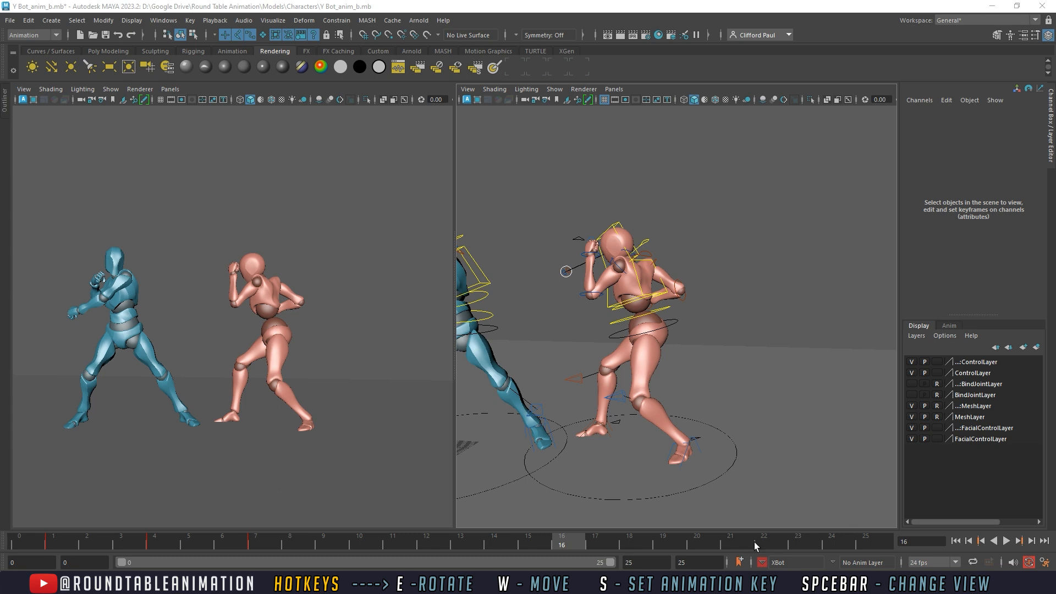
key("alt+v")
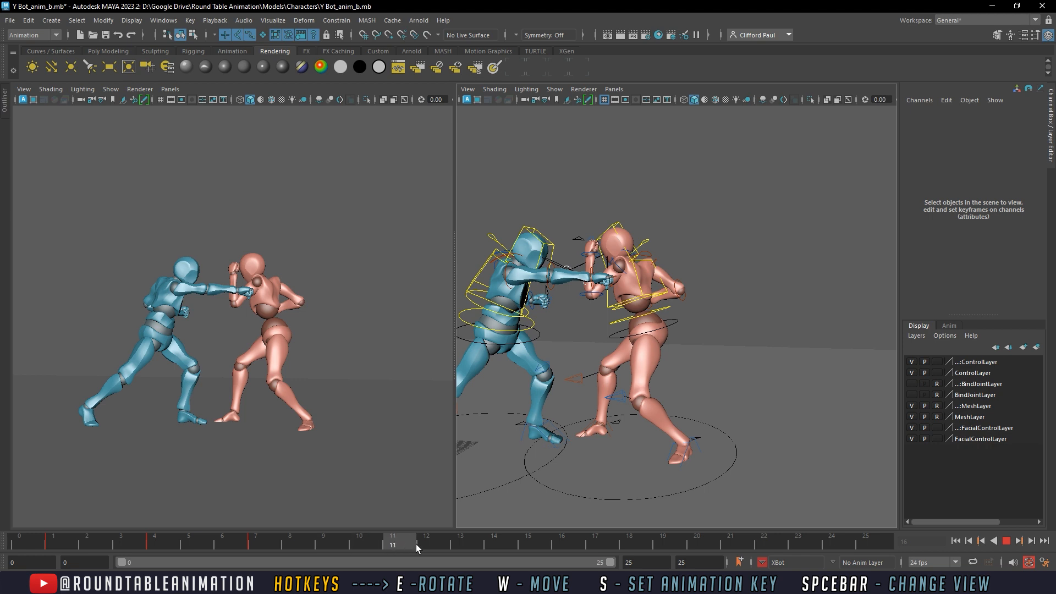
left_click_drag(416, 544, 553, 530)
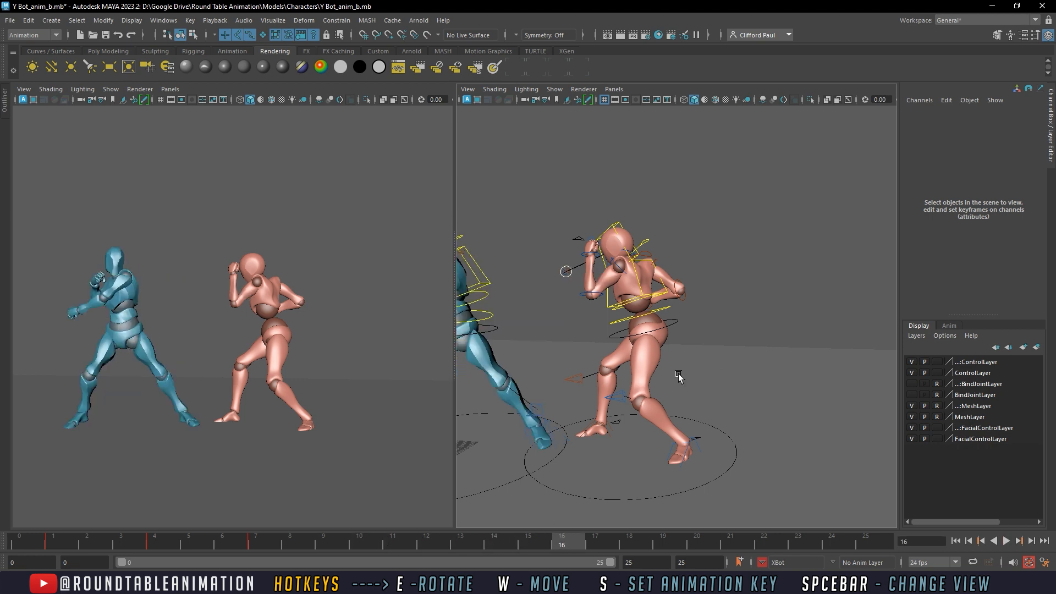
Inspect the X Bot's root control and scrub from frame 1 to 16 to review the punch timing
left_click(680, 324)
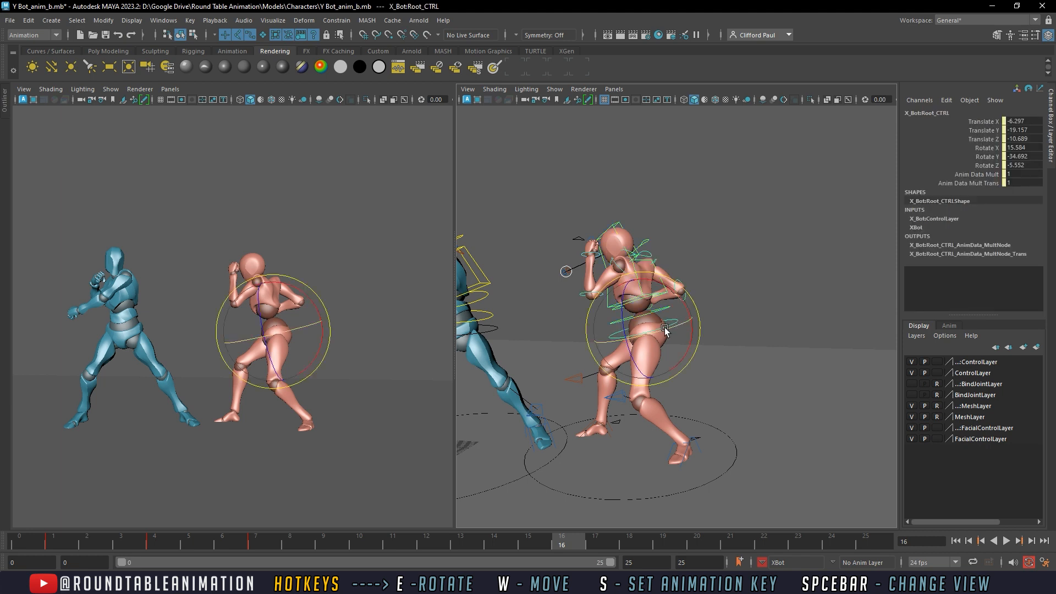
mouse_move(509, 528)
left_mouse_down()
mouse_move(372, 532)
mouse_move(412, 527)
left_mouse_up()
key("e")
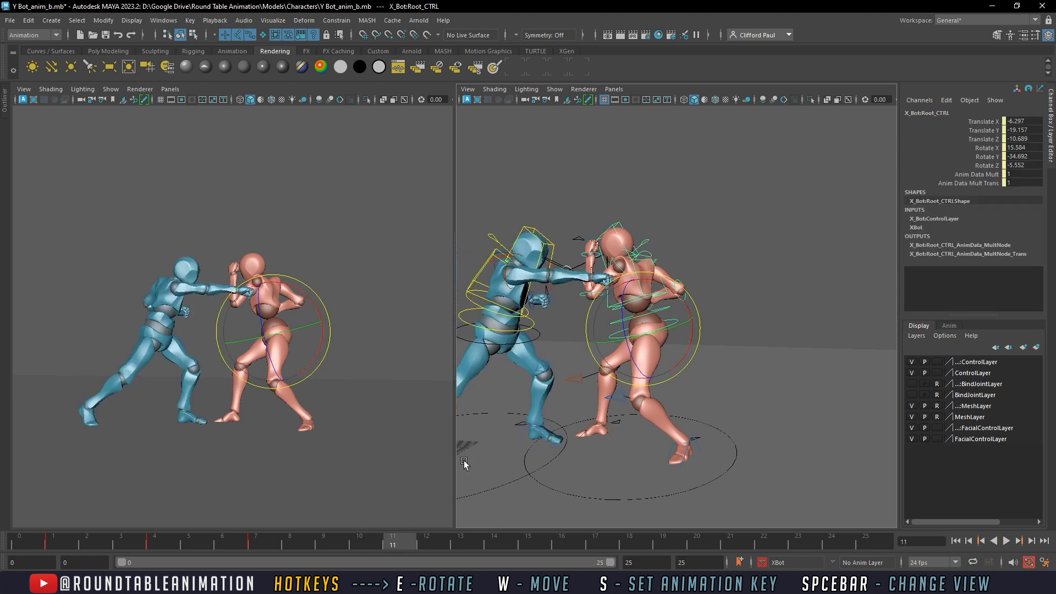
left_click(352, 533)
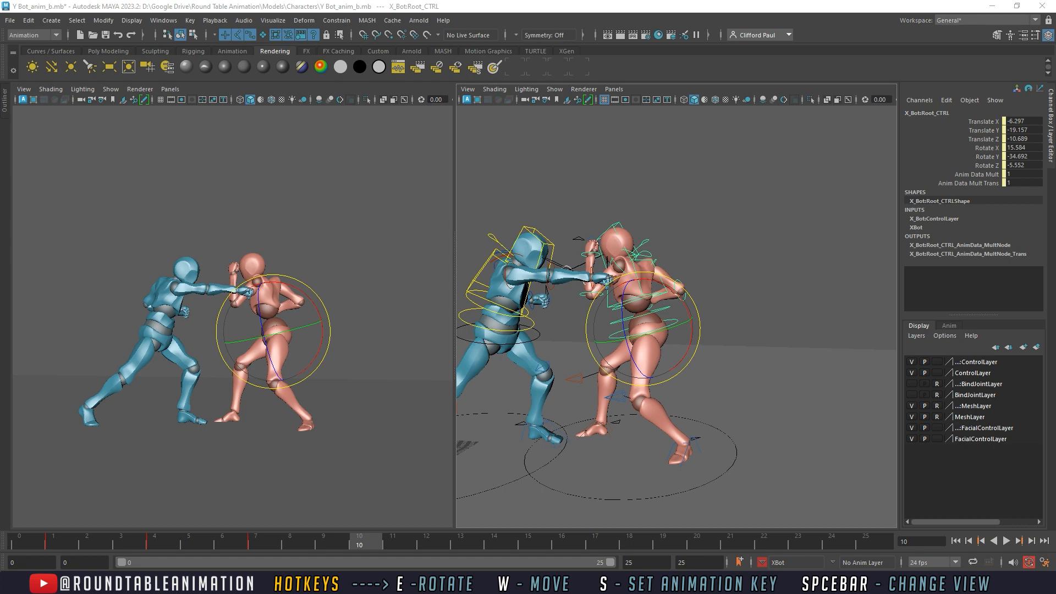
key("alt+v")
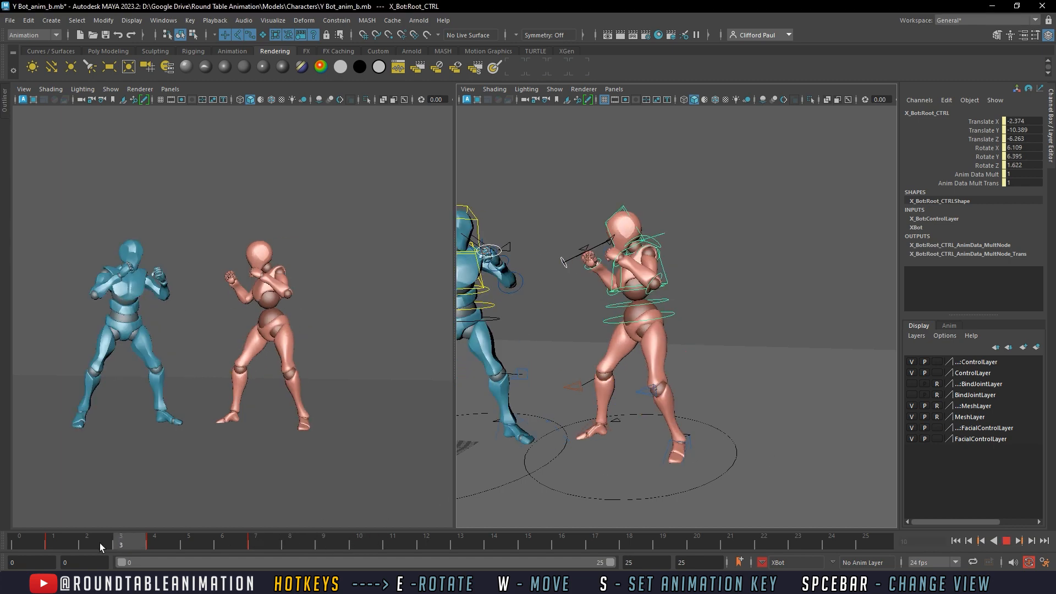
left_click_drag(45, 543, 172, 544)
left_click_drag(246, 548, 292, 547)
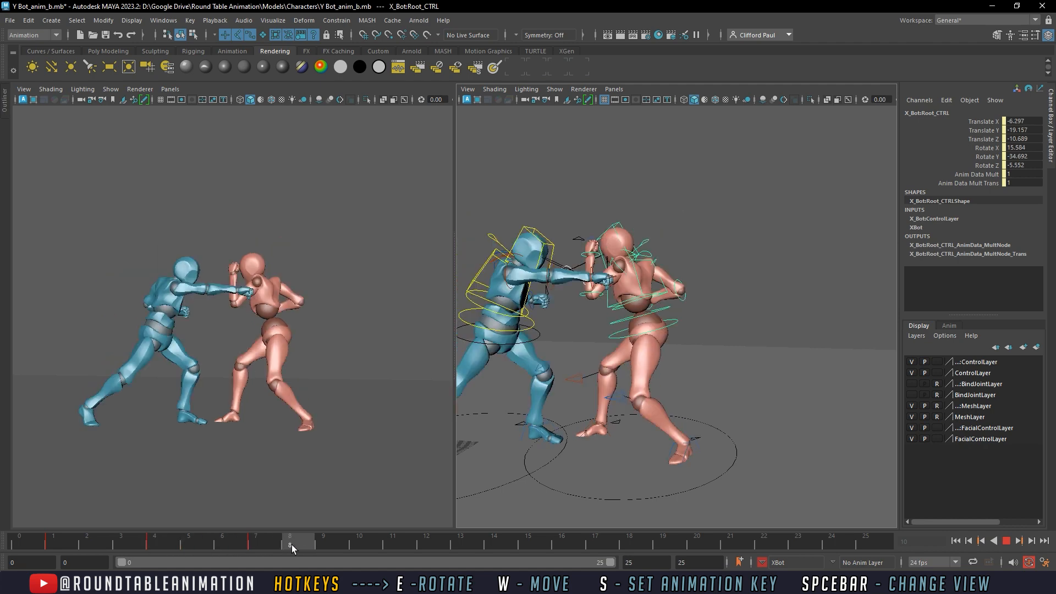
left_click_drag(406, 543, 563, 538)
left_click(800, 280)
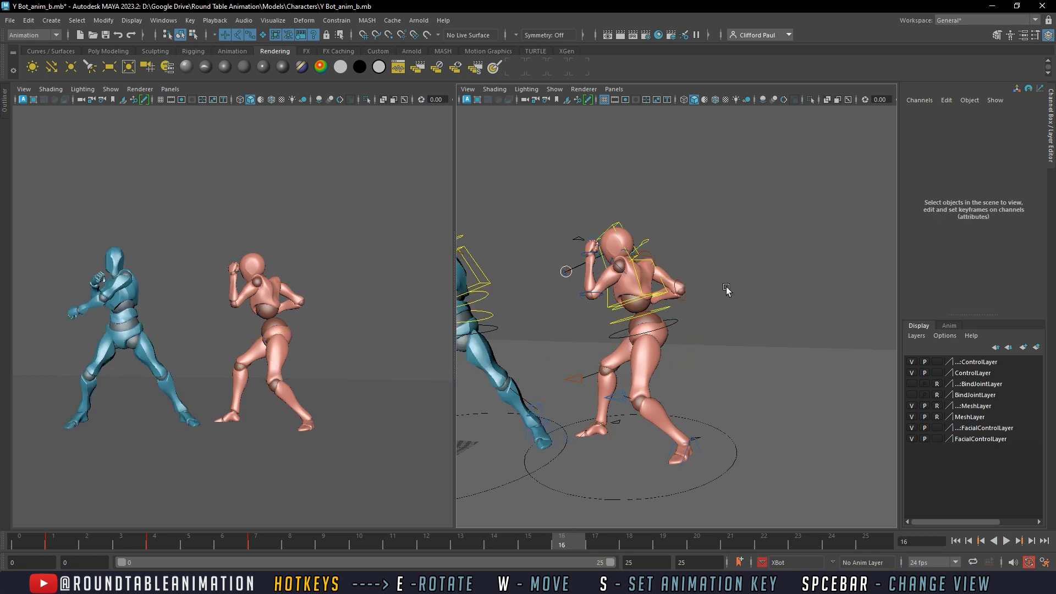
Rotate the X Bot's raised left arm downward and forward at frame 16
left_click_drag(727, 288, 757, 304, "alt")
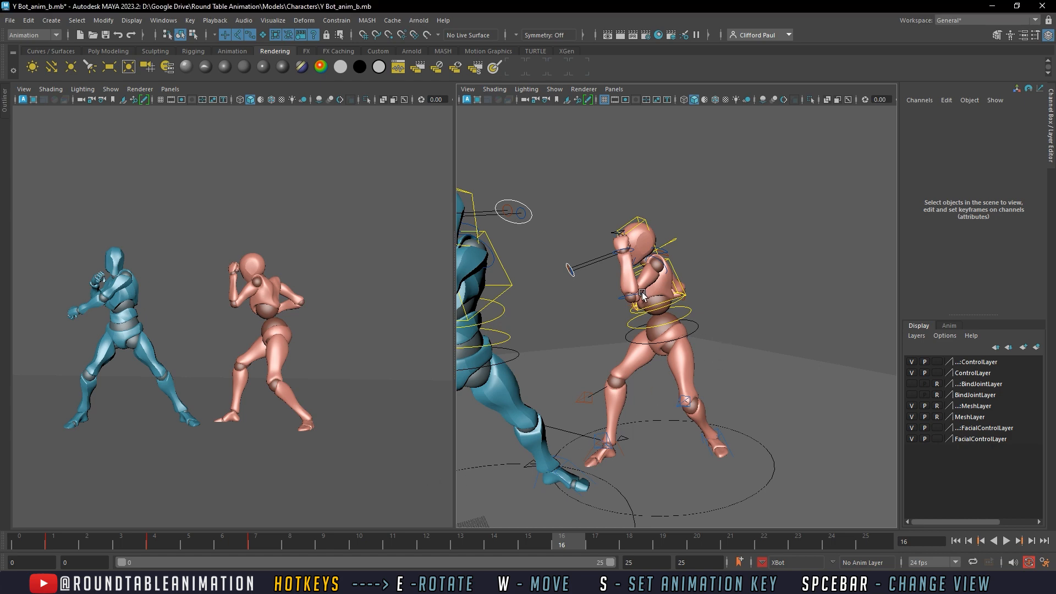
left_click_drag(667, 309, 608, 307, "alt")
middle_click_drag(609, 307, 658, 310, "alt")
scroll(663, 306, "up", 4)
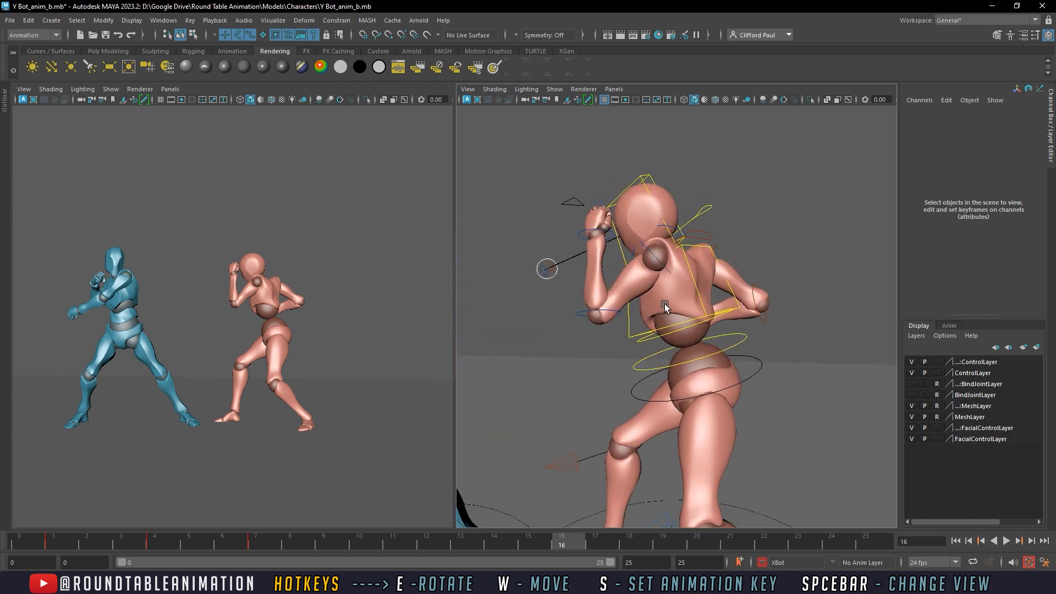
left_click(660, 265)
key("e")
left_click_drag(690, 251, 583, 295)
left_click(583, 295)
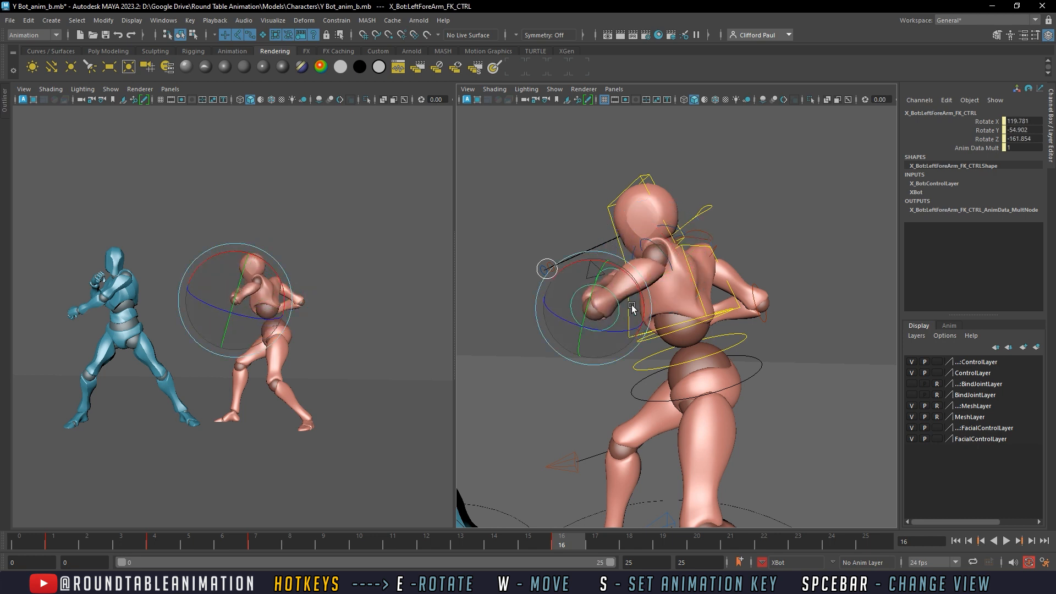
Adjust the X Bot's right arm and lean its upper body slightly forward at frame 16
left_click(716, 248)
left_click_drag(692, 250, 711, 270)
middle_click_drag(720, 272, 703, 249, "alt")
left_click(688, 310)
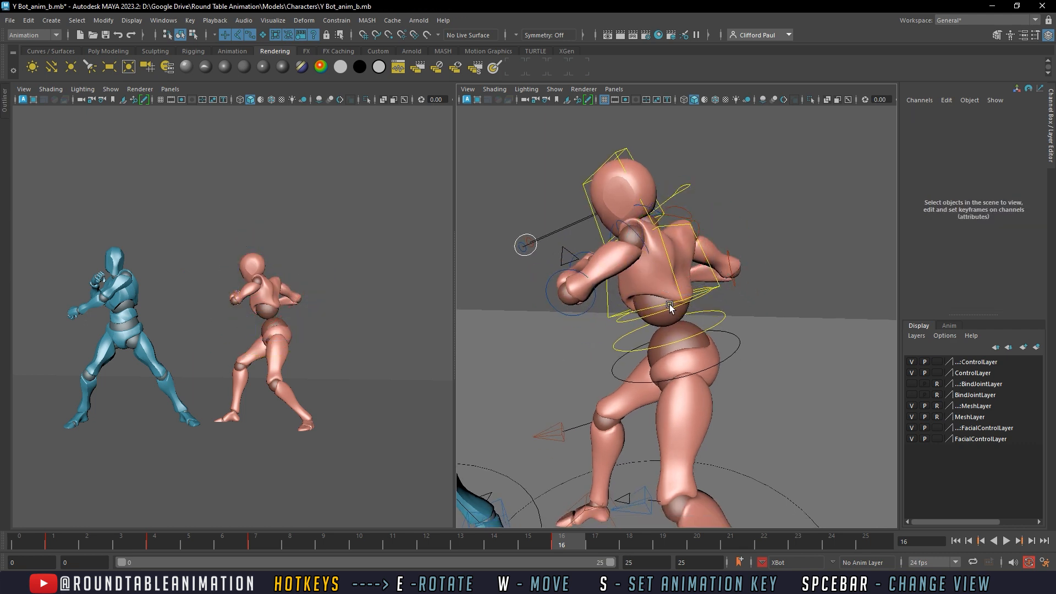
left_click(678, 288)
left_click_drag(701, 261, 691, 252)
left_click(758, 245)
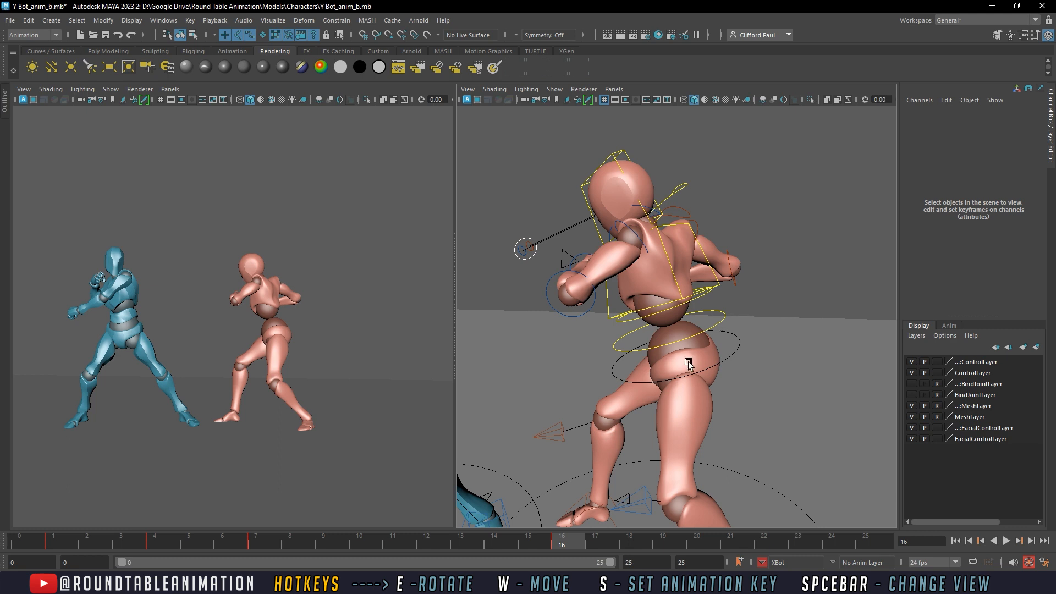
Rotate the X Bot's root control at frame 16 to about 22.291, -38.192, -2.54
left_click(724, 357)
middle_click_drag(724, 358, 710, 311, "alt")
left_click_drag(696, 284, 684, 276)
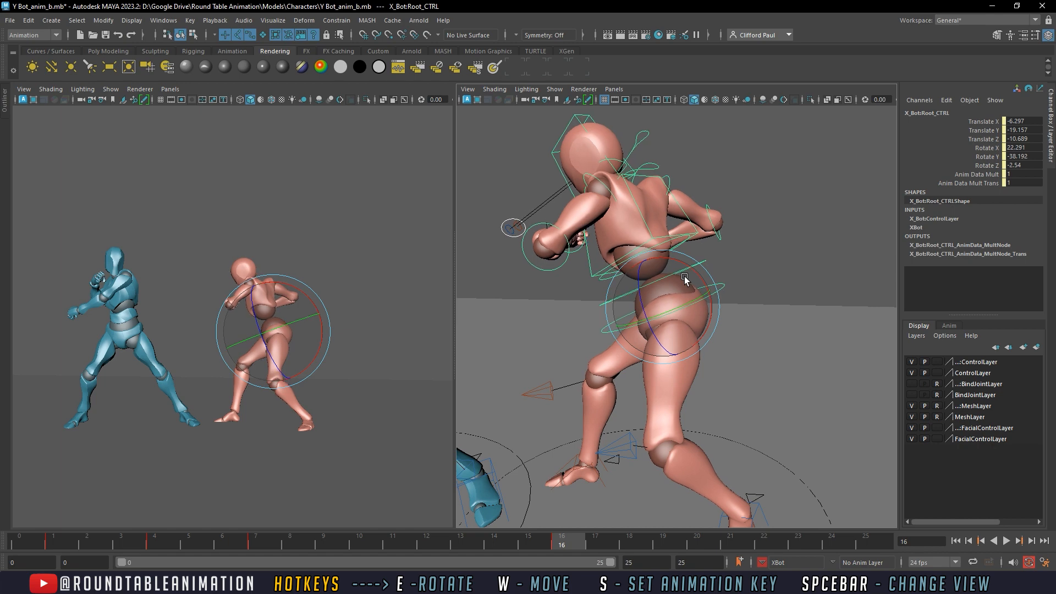
Rotate the X Bot's left foot at frame 16 to about 7.32, 37.183, 14.166
middle_click_drag(685, 276, 650, 150, "alt")
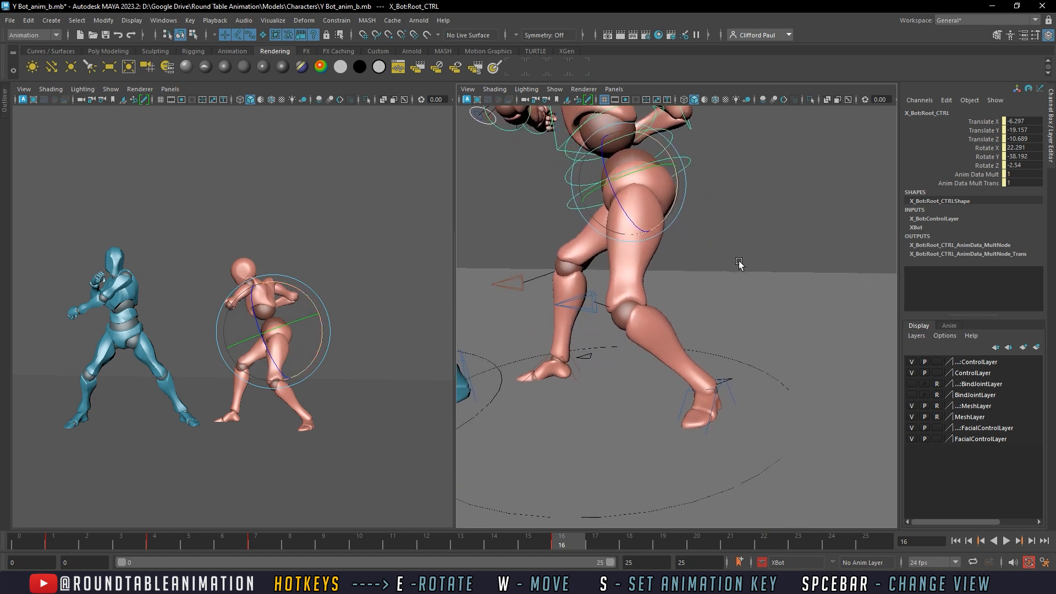
left_click(715, 404)
left_click(579, 308)
left_click_drag(598, 328, 687, 328, "alt")
key("w")
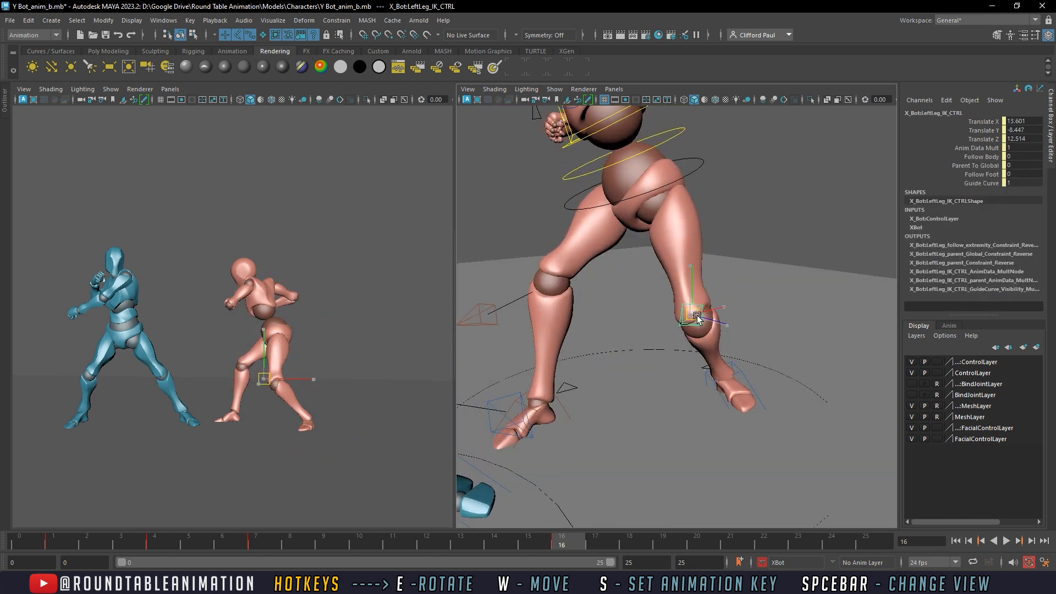
left_click(756, 398)
left_click_drag(756, 399, 697, 382, "alt")
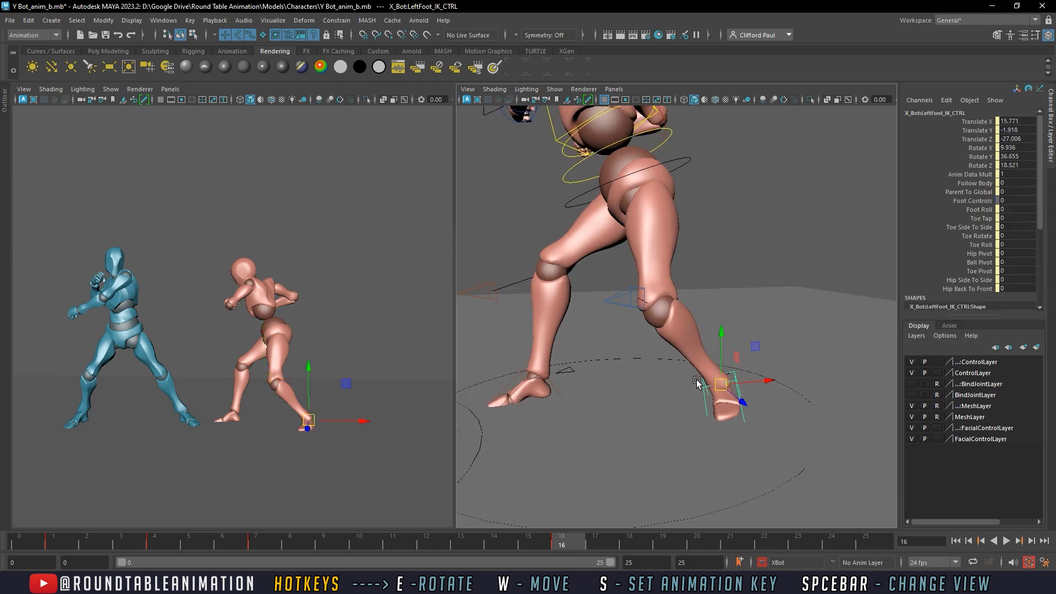
key("e")
left_click_drag(757, 358, 765, 365)
key("w")
middle_click_drag(705, 231, 740, 386, "alt")
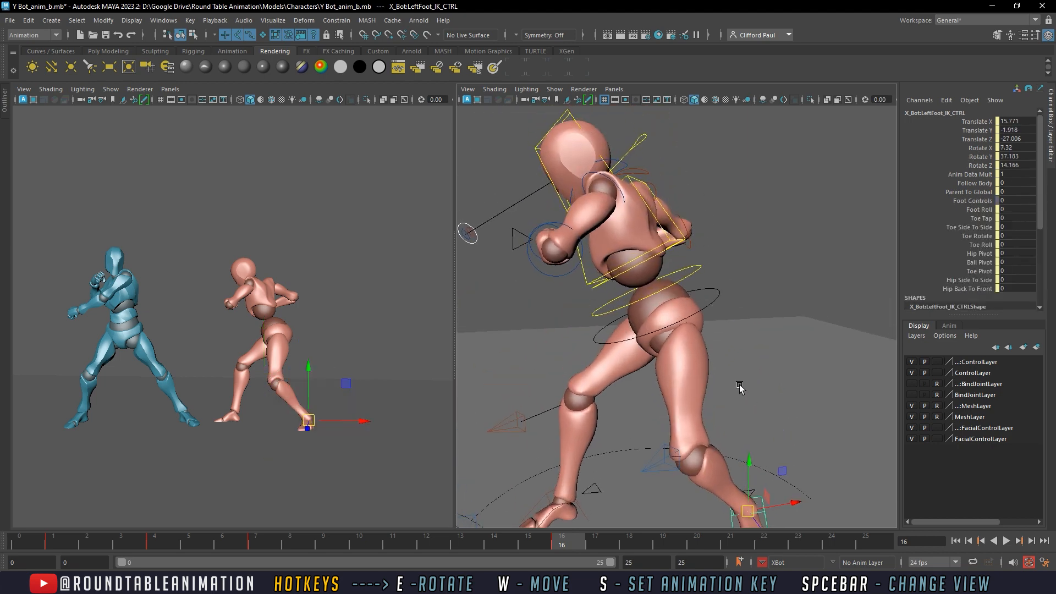
Tilt the X Bot's root further forward at frame 16 to a rotation of about 30.733, -38.648, -0.509
left_click(699, 316)
key("e")
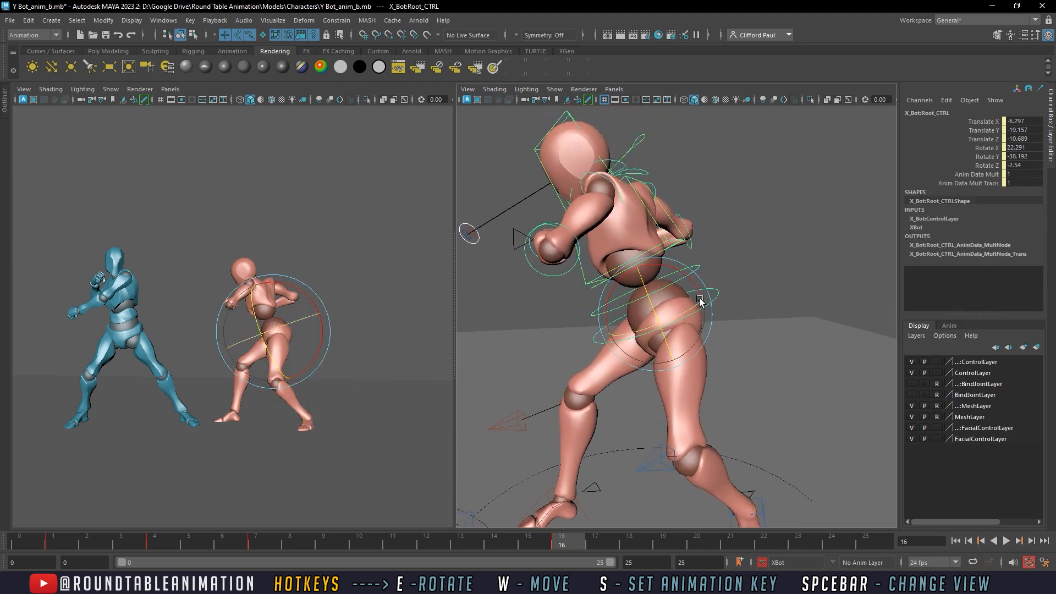
left_click_drag(700, 301, 675, 267)
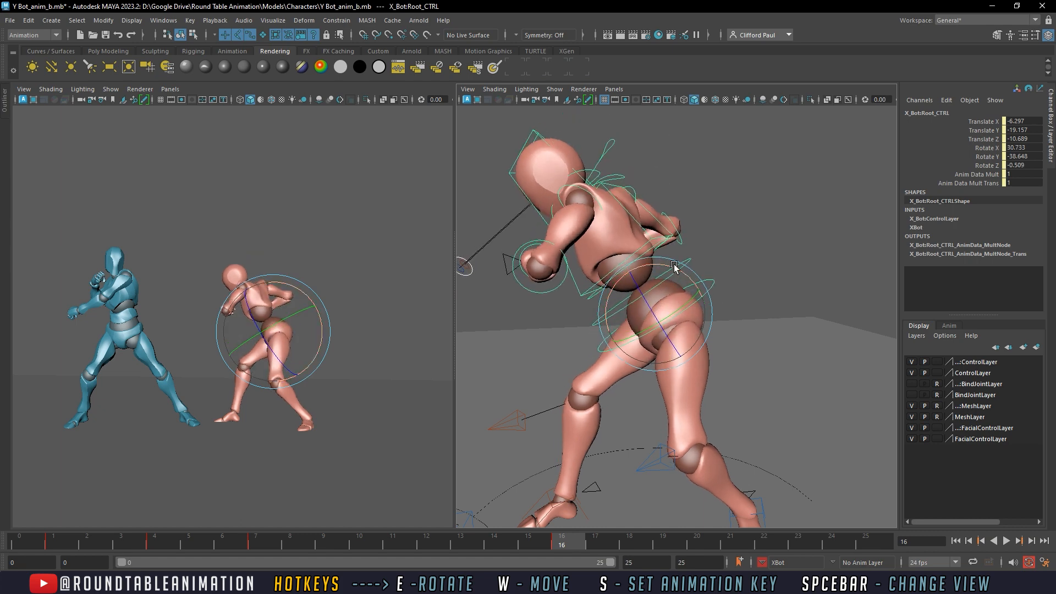
middle_click_drag(674, 267, 702, 336, "alt")
left_click_drag(701, 336, 621, 330, "alt")
Curl the X Bot's spine forward at frame 16, rotating the upper spine control to about 6.954, -0.016, 7.494
left_click(664, 265)
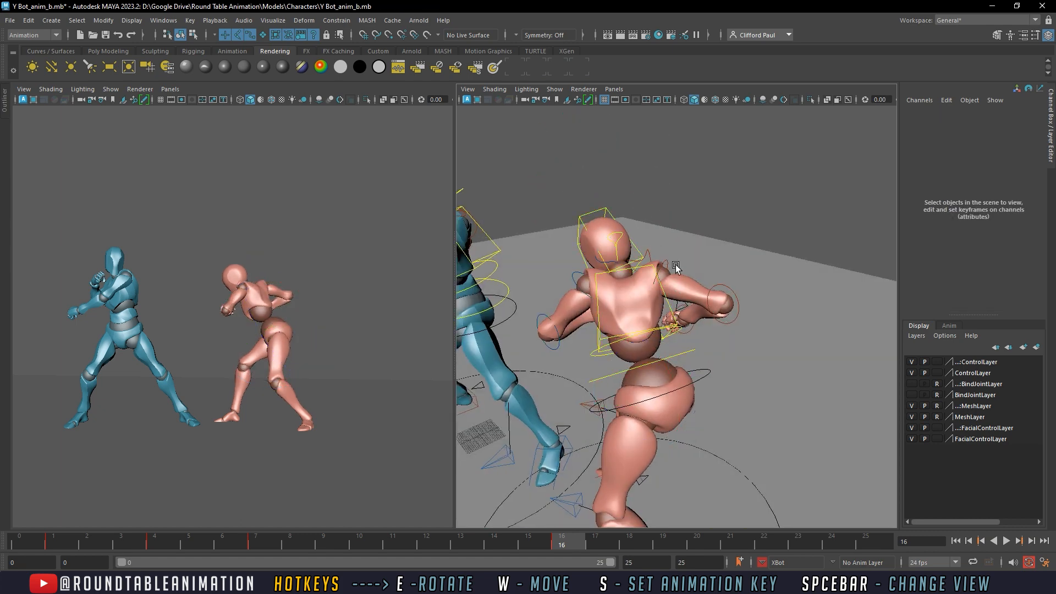
left_click(676, 266)
left_click_drag(676, 267, 780, 279, "alt")
left_click(780, 279)
left_click(666, 298)
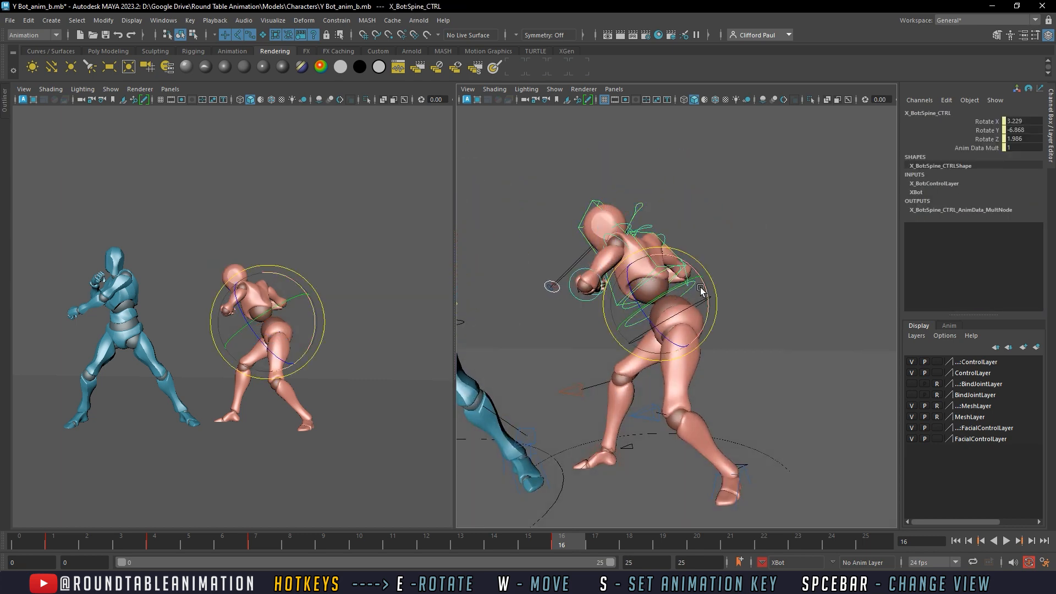
left_click_drag(701, 288, 656, 246)
left_click(665, 272)
left_click(662, 270)
left_click(618, 259)
left_click(639, 250)
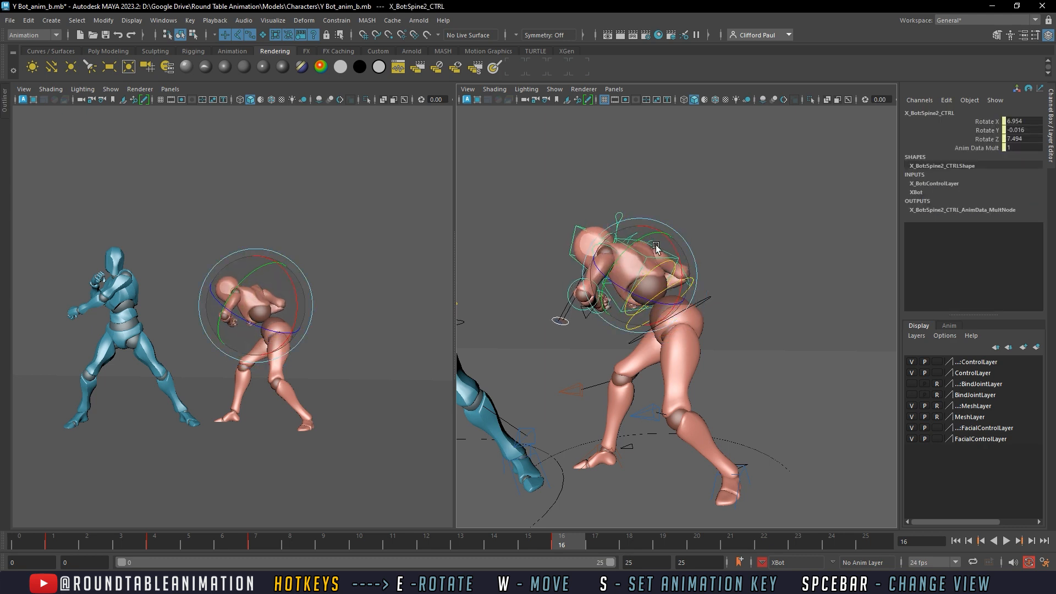
Lower the X Bot's root into a crouch at frame 16, to a translation of about -8.716, -34.938, -3.548
left_click(713, 292)
left_click(688, 314)
key("w")
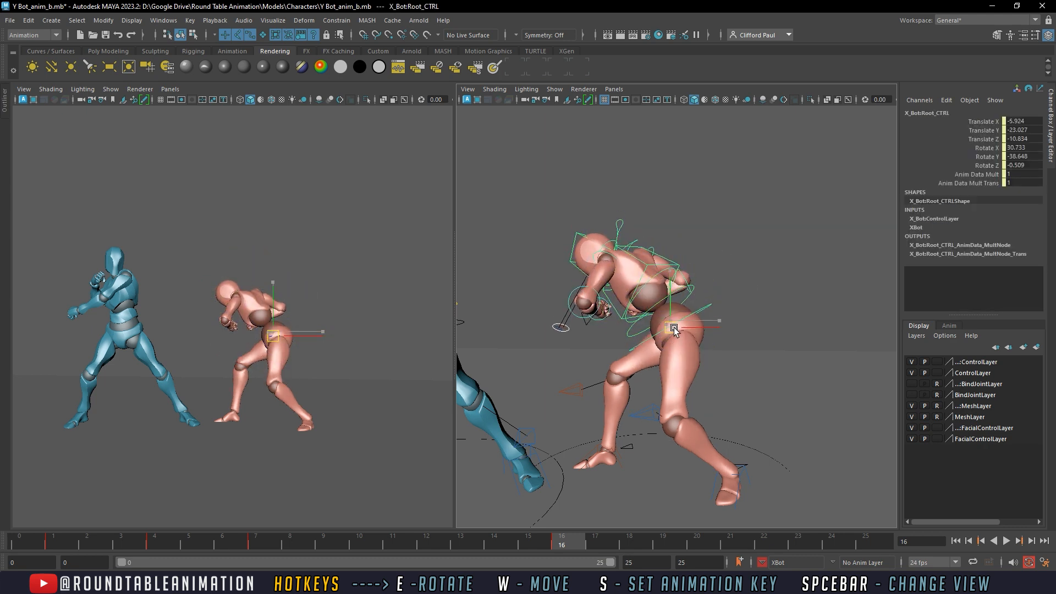
left_click_drag(674, 329, 670, 330)
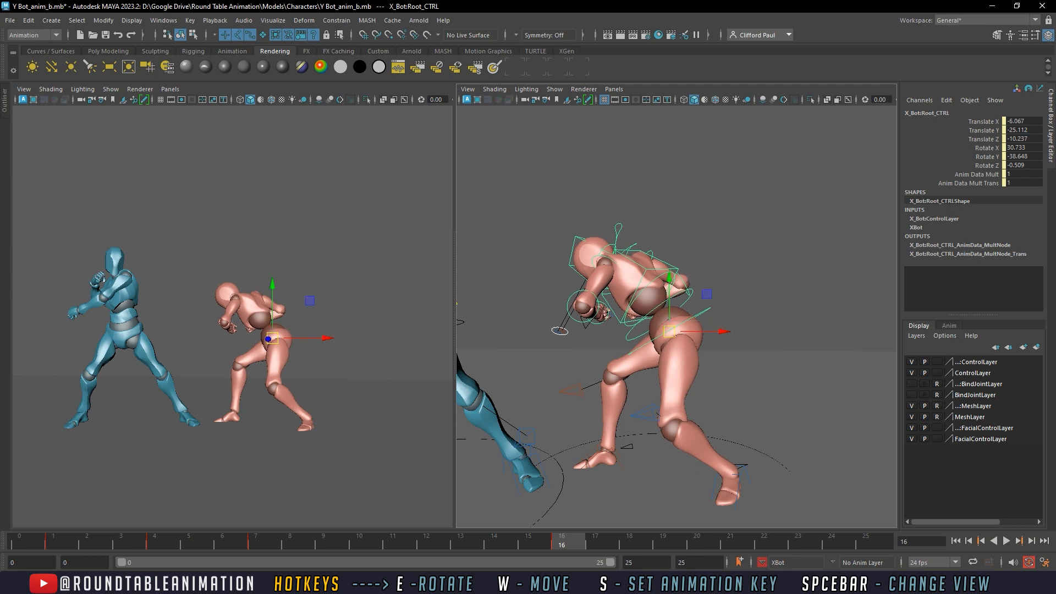
left_click_drag(270, 546, 424, 536)
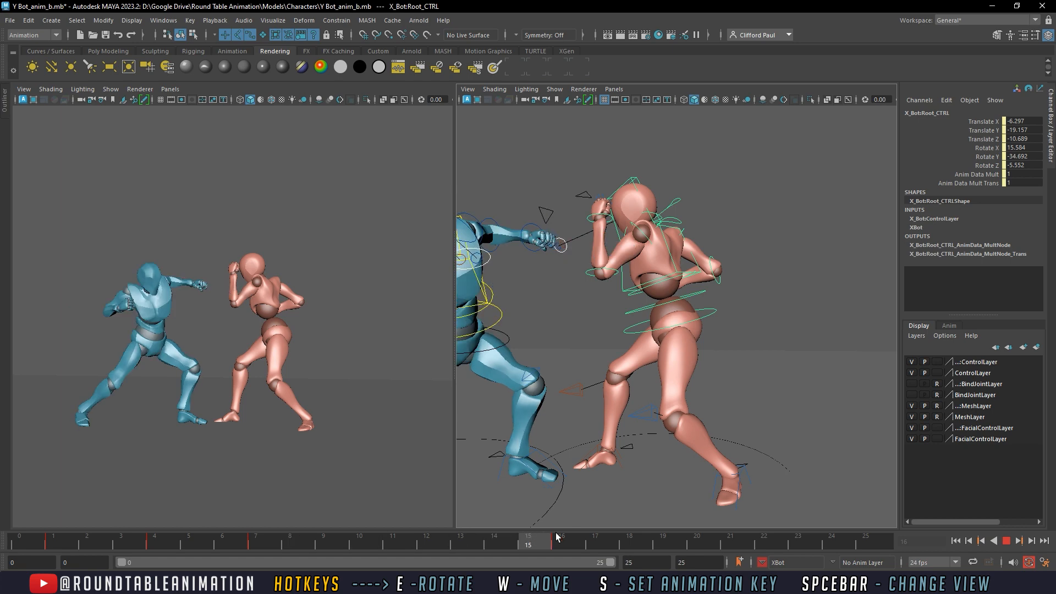
left_click(558, 536)
left_click_drag(670, 337, 656, 354)
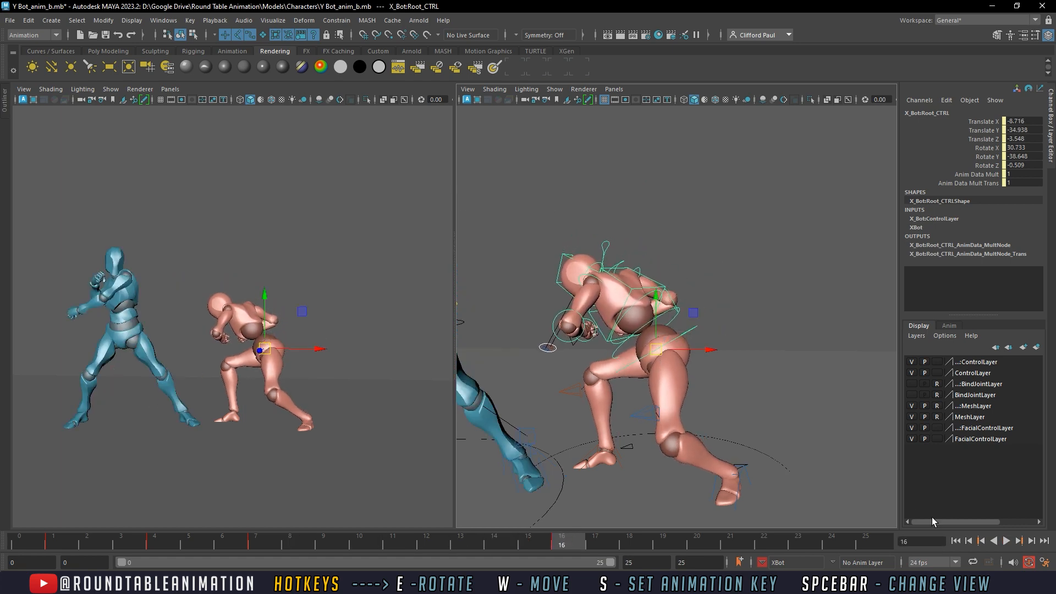
Play the animation and scrub from frame 7 to 13 to check the X Bot's lead-in to the crouch
left_click(1005, 541)
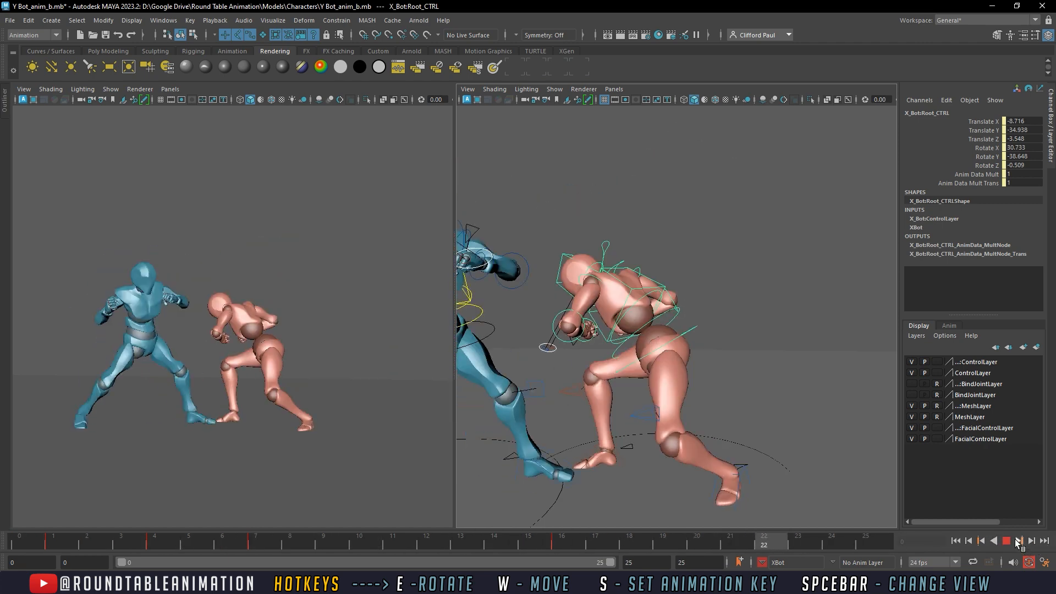
left_click(1008, 542)
left_click_drag(256, 542, 317, 546)
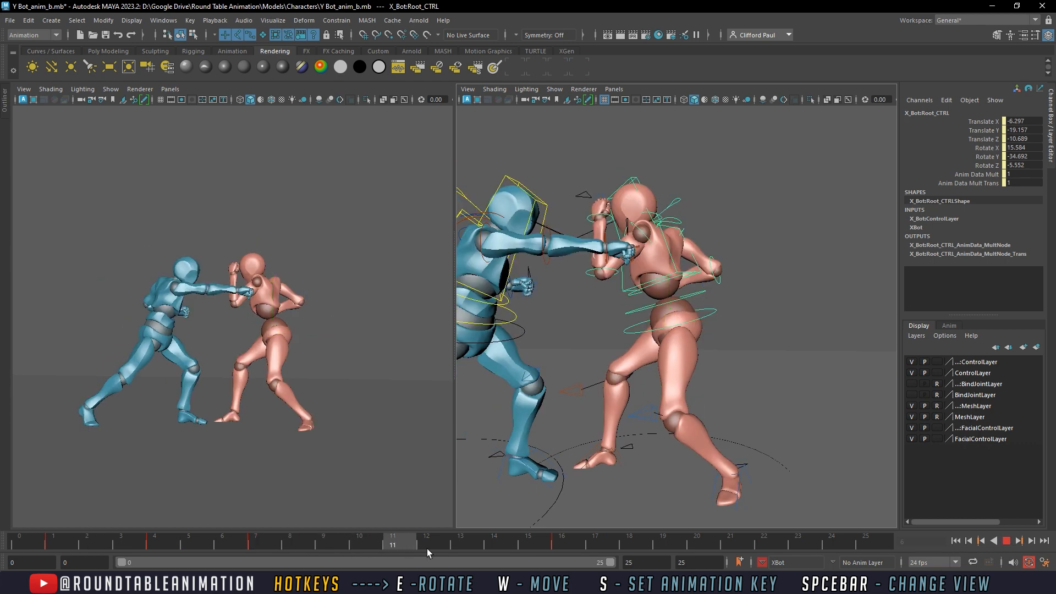
left_click_drag(427, 549, 468, 549)
Twist the X Bot's root at frame 13 so the upper body turns and stands more upright
left_click(777, 294)
left_click(683, 320)
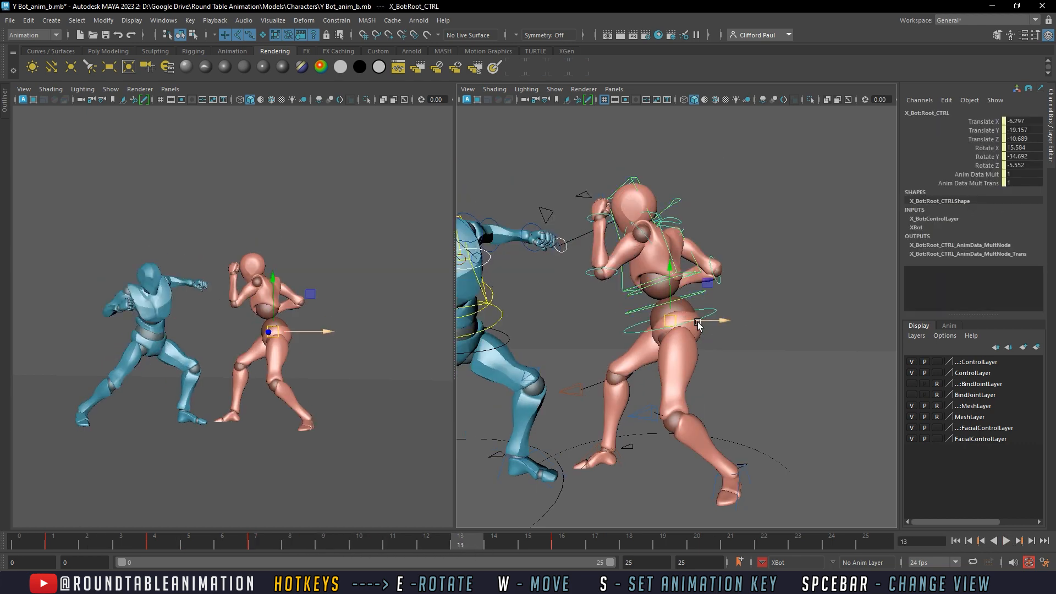
key("e")
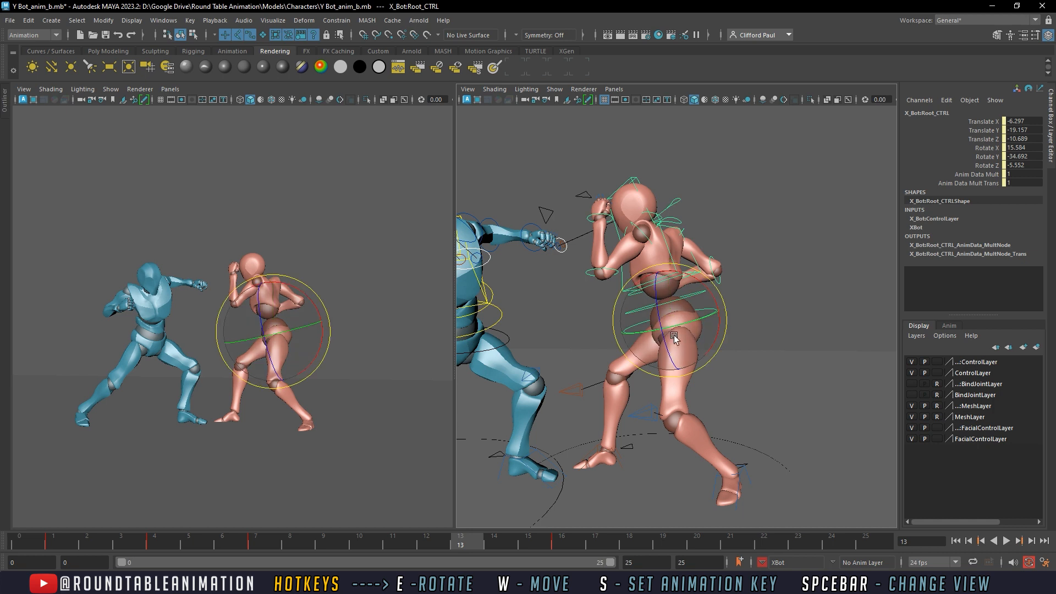
left_click_drag(694, 302, 672, 307)
Move the X Bot's left knee control at frame 13 to a translation of about 22.085, -2.734, -5.231
key("w")
left_click(663, 408)
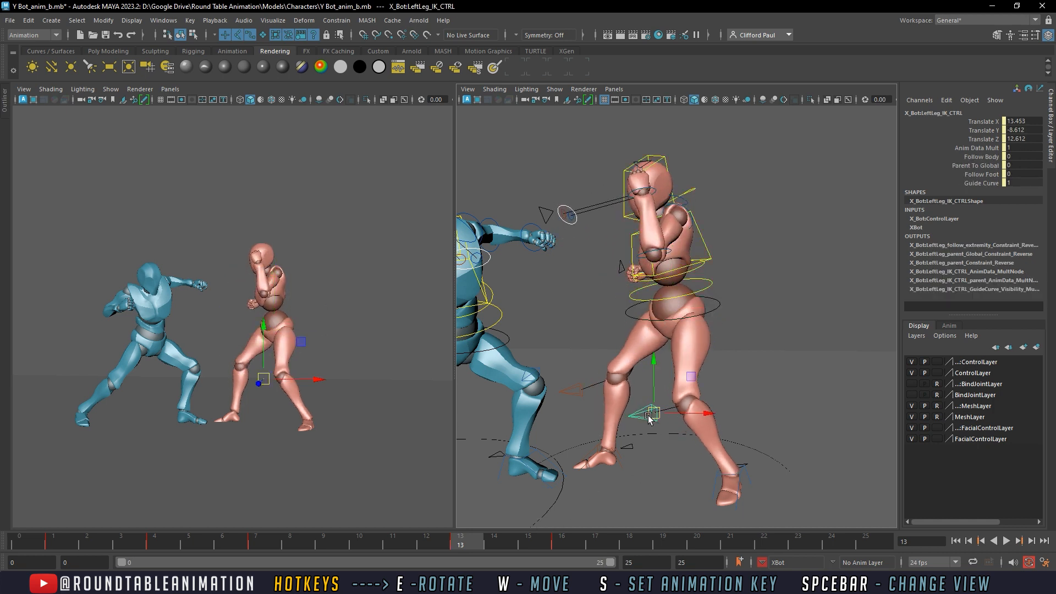
left_click_drag(663, 408, 697, 401)
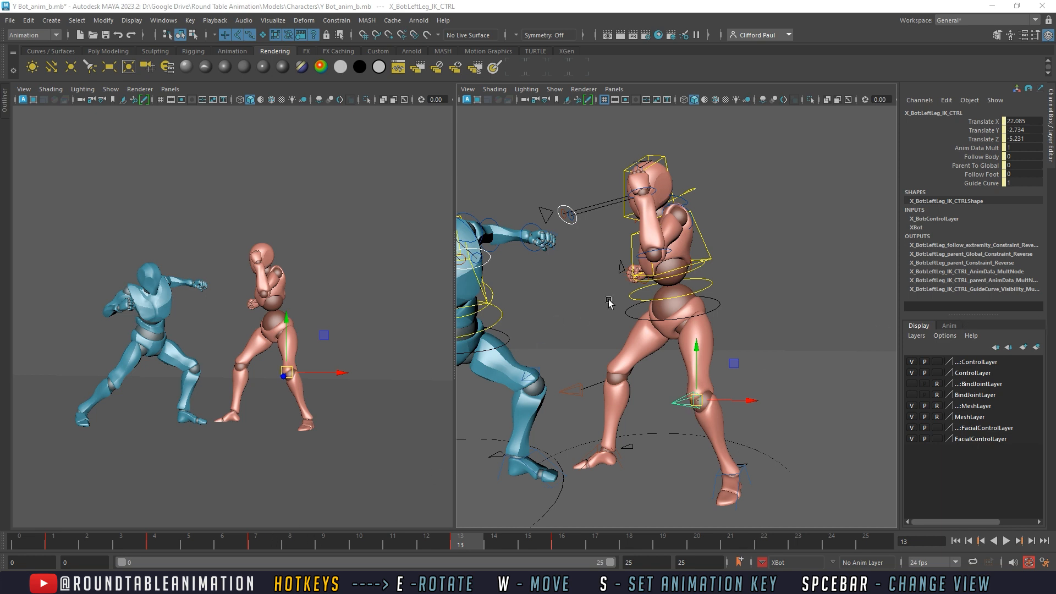
Rotate the X Bot's left upper arm at frame 13 to about -50.077, -8.521, -85.229, drawing the elbow back from the chest
left_click(733, 226)
left_click(658, 166)
key("e")
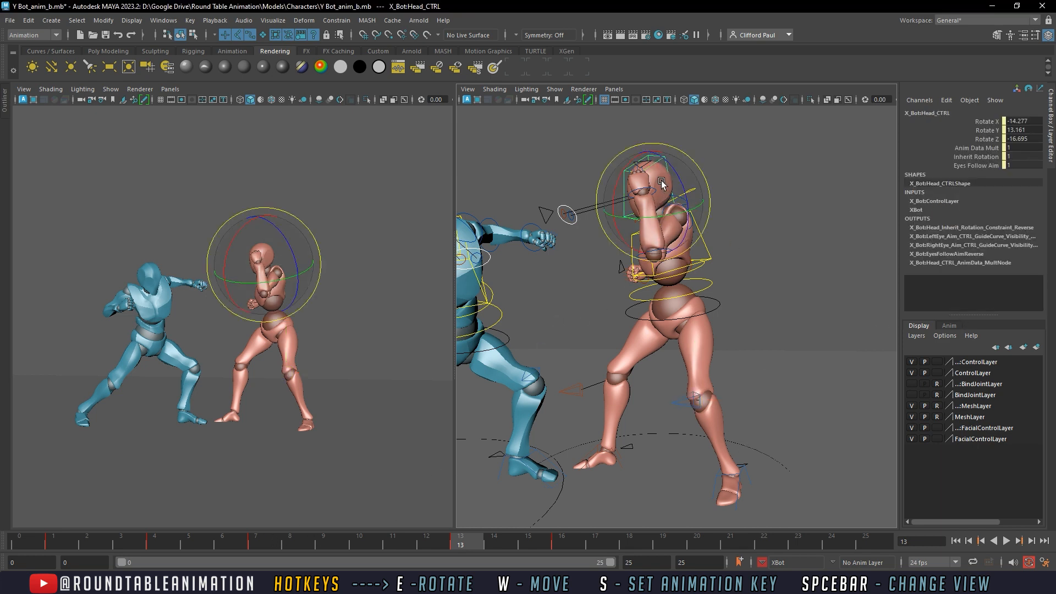
left_click(713, 211)
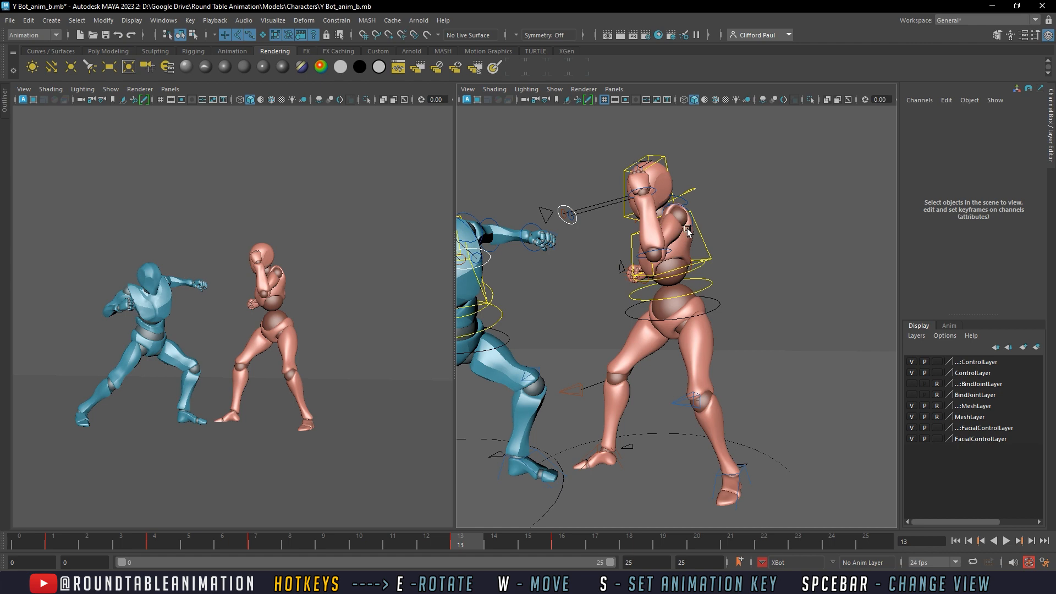
left_click(687, 207)
mouse_move(718, 217)
left_mouse_down()
mouse_move(709, 193)
mouse_move(705, 236)
mouse_move(726, 236)
left_mouse_up()
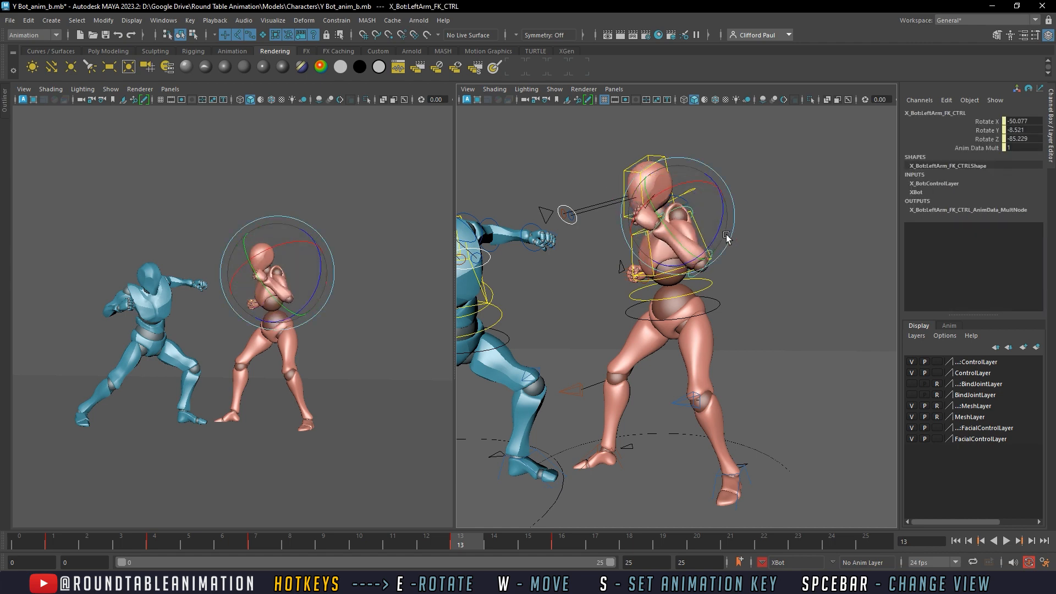
Rotate the pink character's spine control at frame 13 to about 15, 6.9 and 6.1 on X, Y and Z
left_click(761, 259)
left_click(699, 291)
left_click_drag(702, 289, 726, 279, "alt")
left_click_drag(672, 309, 754, 306)
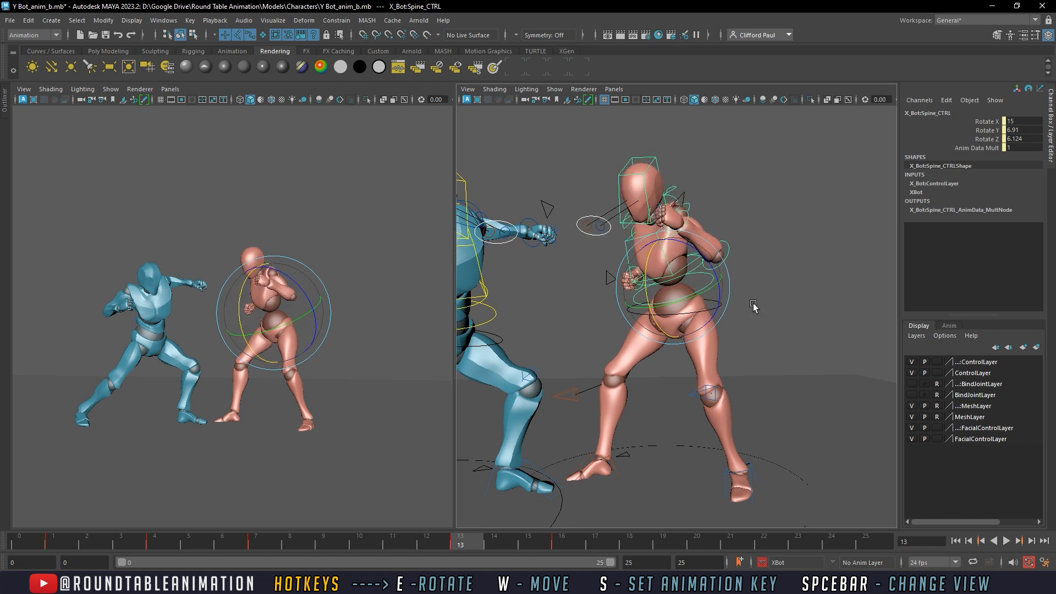
Lower the pink character's root control at frame 13 to about -4.9, -18.6, -14.0 and scrub the timeline to check the pose
left_click(753, 306)
left_click(717, 306)
key("w")
left_click_drag(674, 305, 679, 316)
left_click_drag(366, 549, 470, 538)
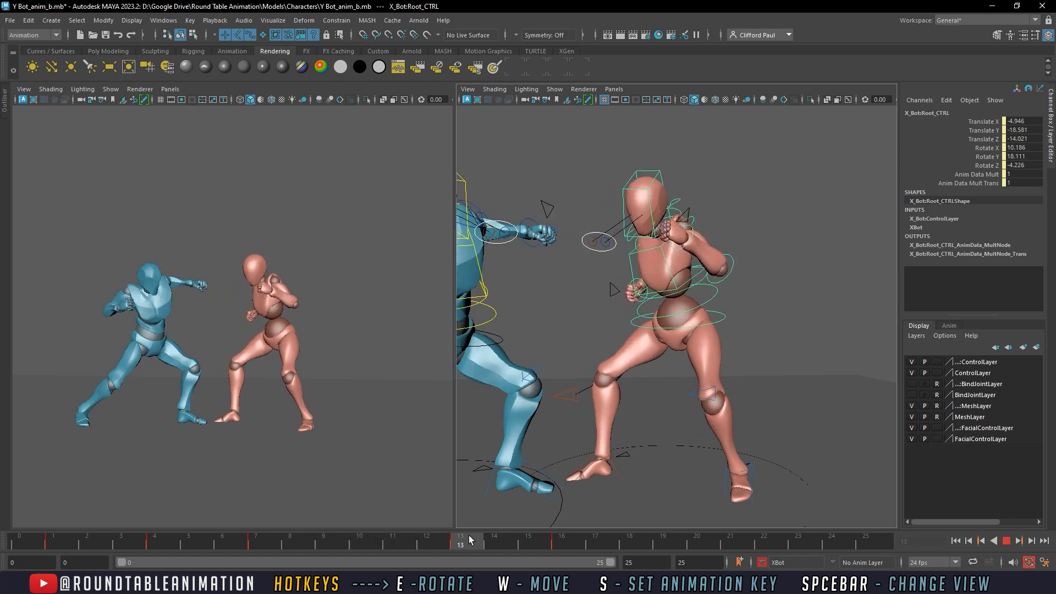
Rotate the pink character's right shoulder control to adjust the guard pose at frame 13
left_click(732, 300)
middle_click_drag(695, 285, 717, 309, "alt")
left_click_drag(717, 312, 741, 260, "alt")
left_click(720, 267)
key("e")
left_click(671, 258)
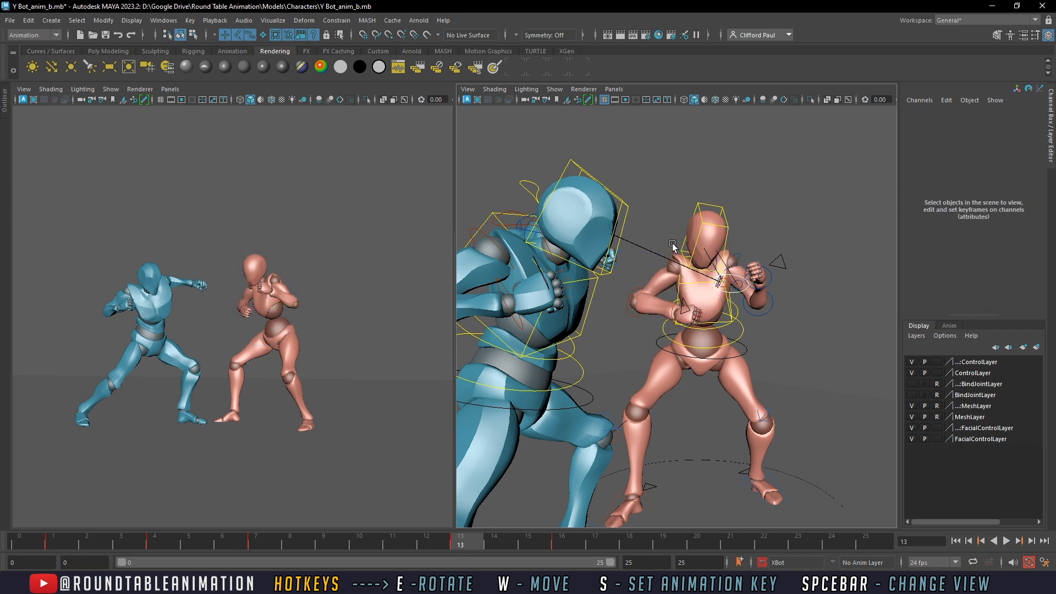
left_click(666, 259)
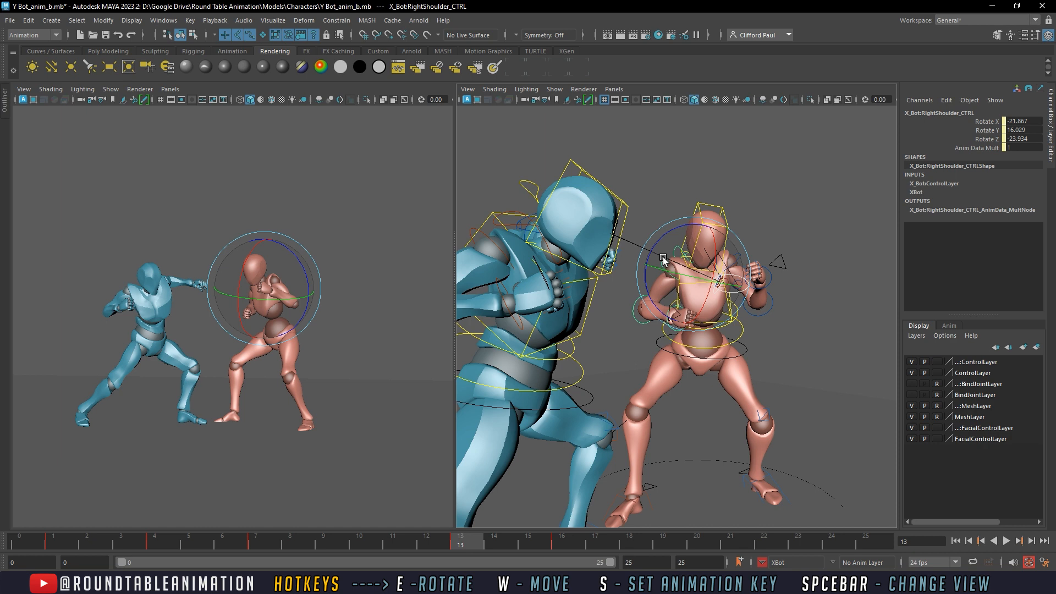
left_click(713, 253)
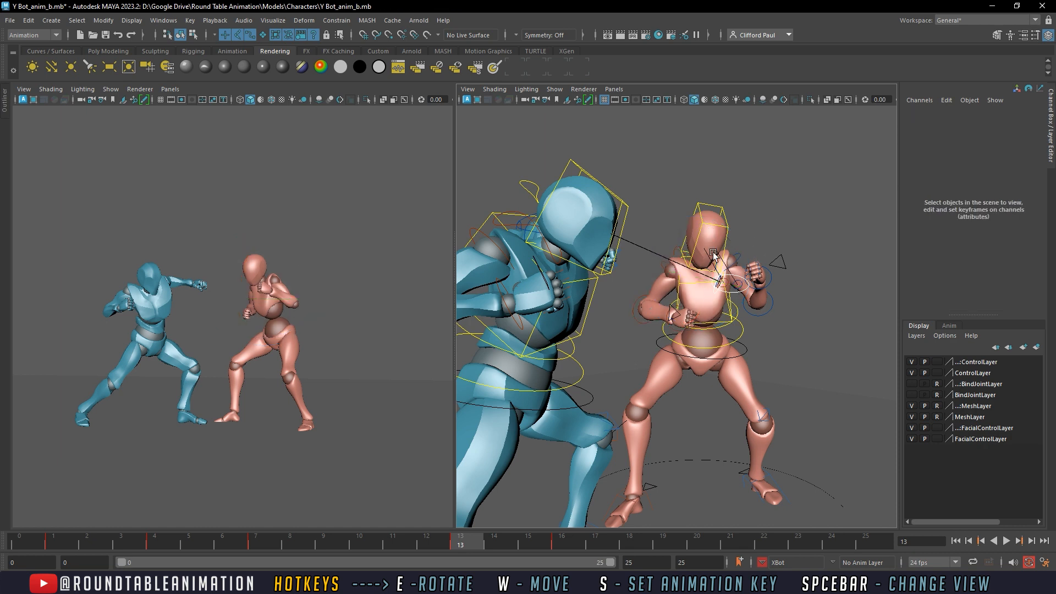
Rotate the pink character's right forearm and upper arm so the right fist rises into a guard near the face
left_click(646, 300)
left_click_drag(678, 316, 636, 313)
left_click(677, 252)
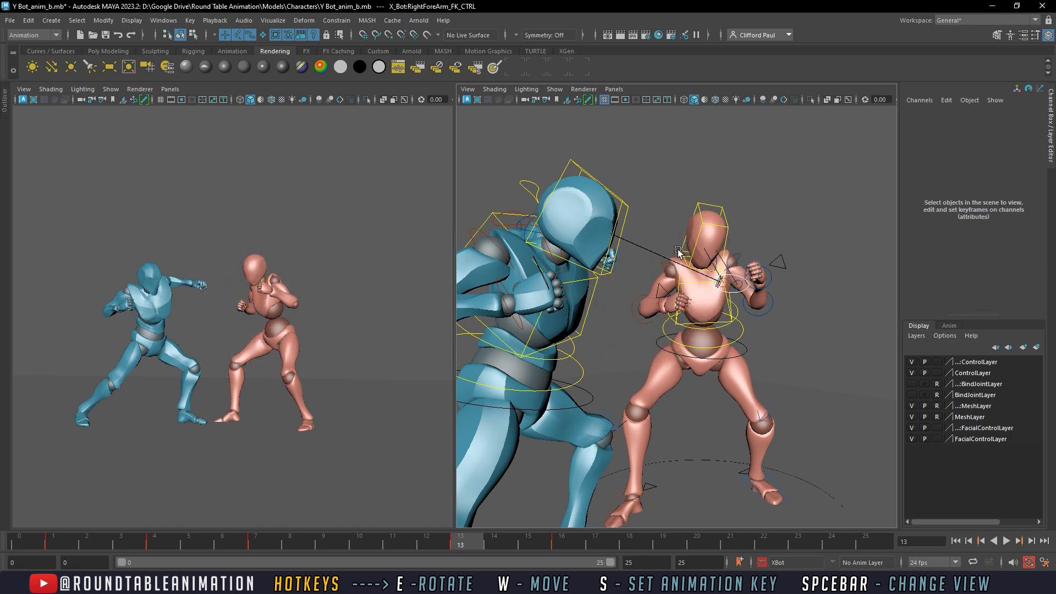
left_click(668, 270)
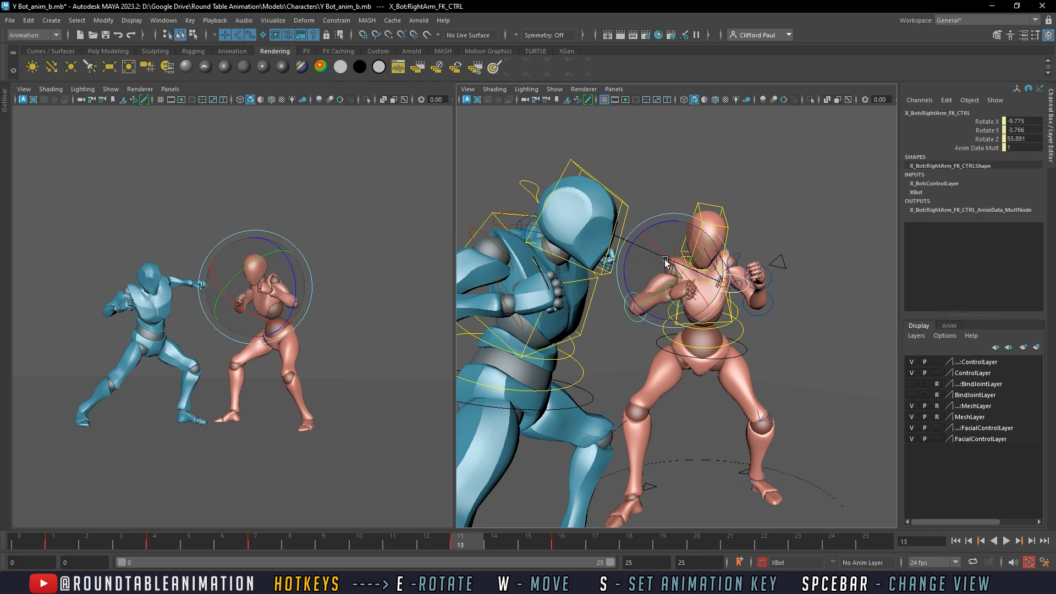
left_click_drag(665, 261, 709, 258)
Reposition and rotate the pink character's right foot IK control so the foot is planted flat, and check the legs
left_click_drag(694, 306, 644, 397, "alt")
left_click(609, 435)
left_click_drag(610, 435, 676, 457, "alt")
key("w")
left_click(639, 458)
key("e")
left_click(763, 380)
left_click_drag(763, 382, 741, 409, "alt")
key("w")
left_click(743, 438)
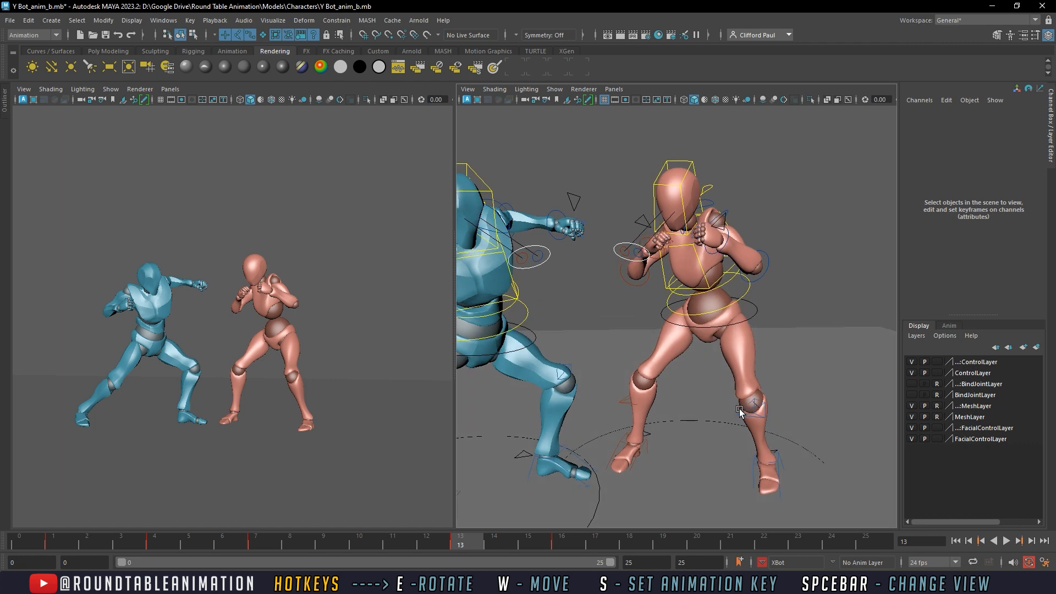
left_click_drag(740, 408, 736, 353, "alt")
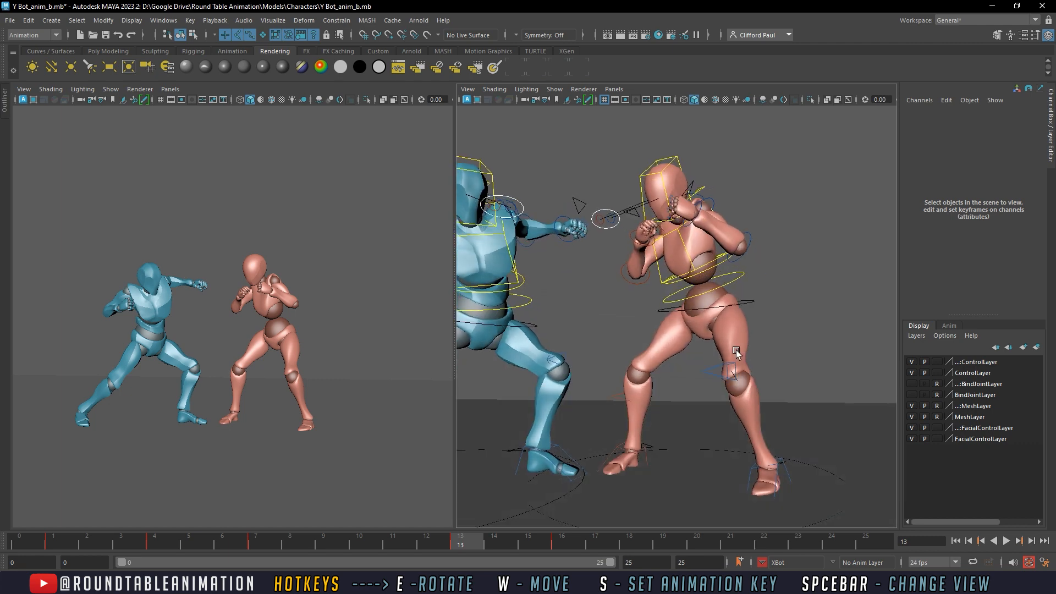
left_click(637, 455)
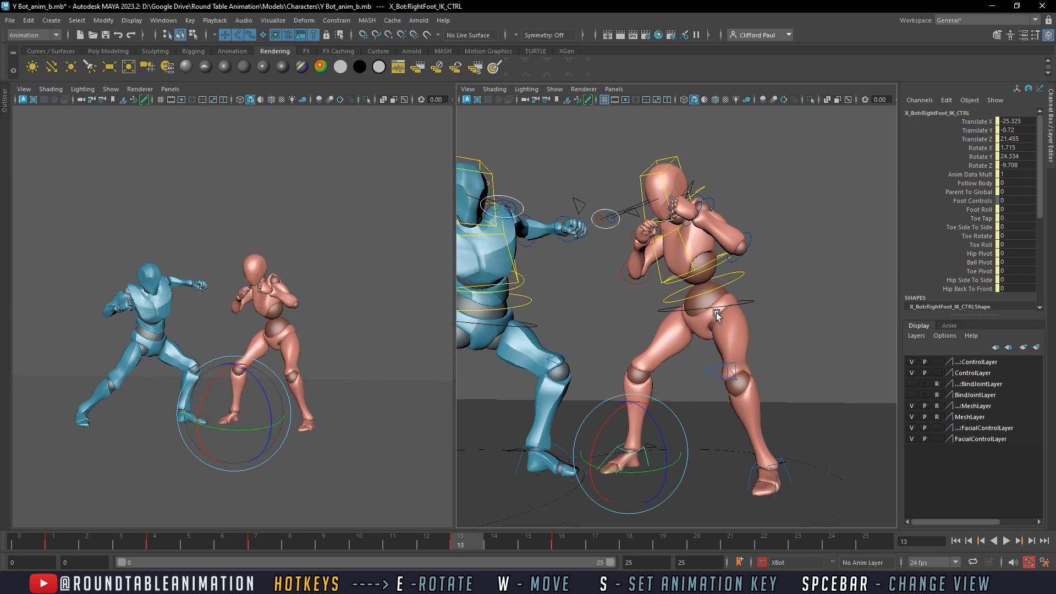
Lower the pink character's root further to about -6.2, -22.1, -12.0 at frame 13 and preview the motion
left_click(733, 311)
key("w")
left_click_drag(709, 308, 702, 314)
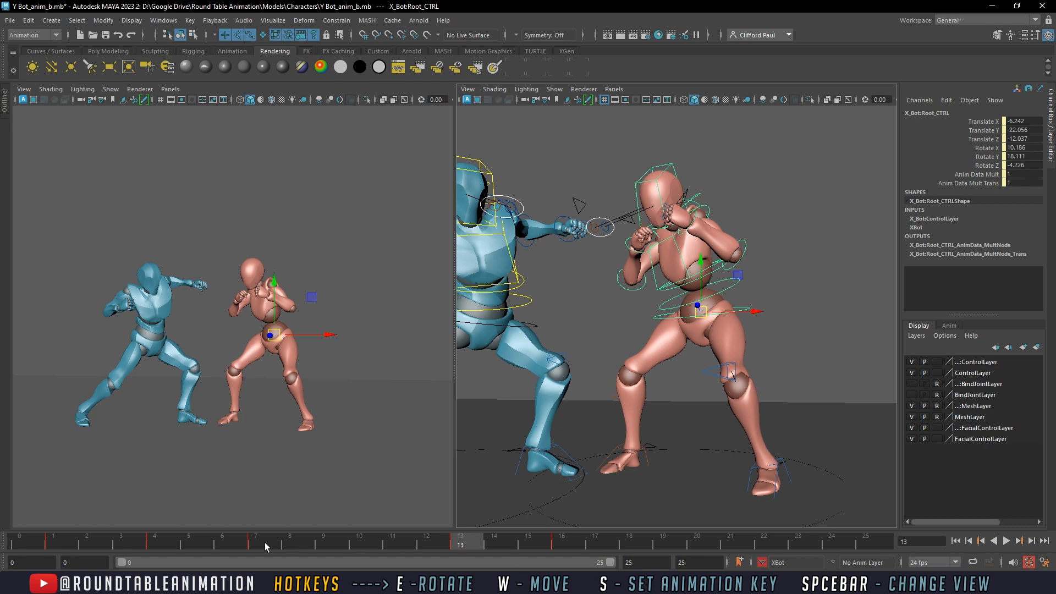
key("alt+v")
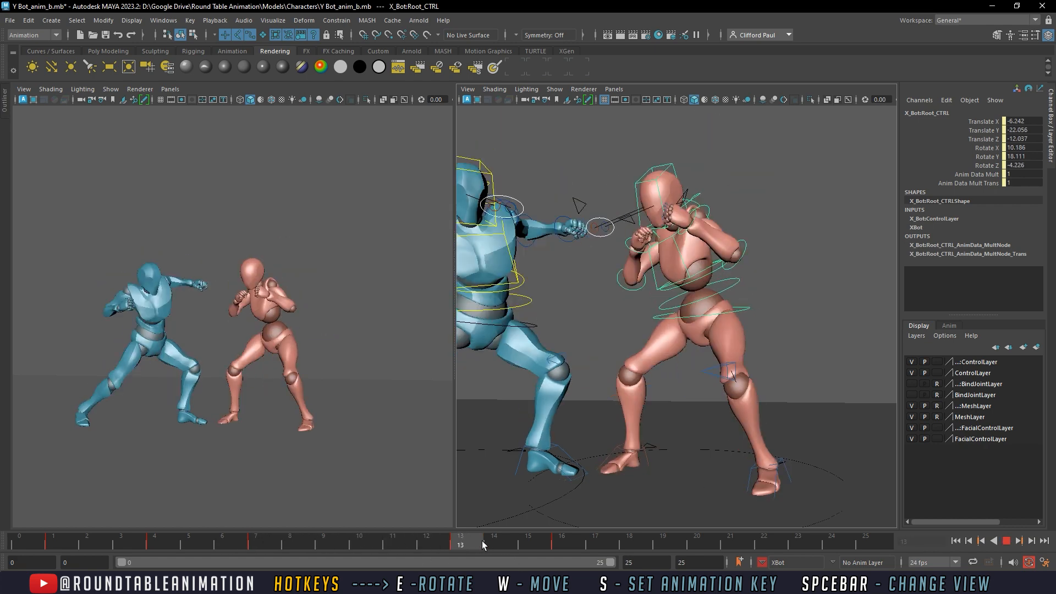
left_click(508, 540)
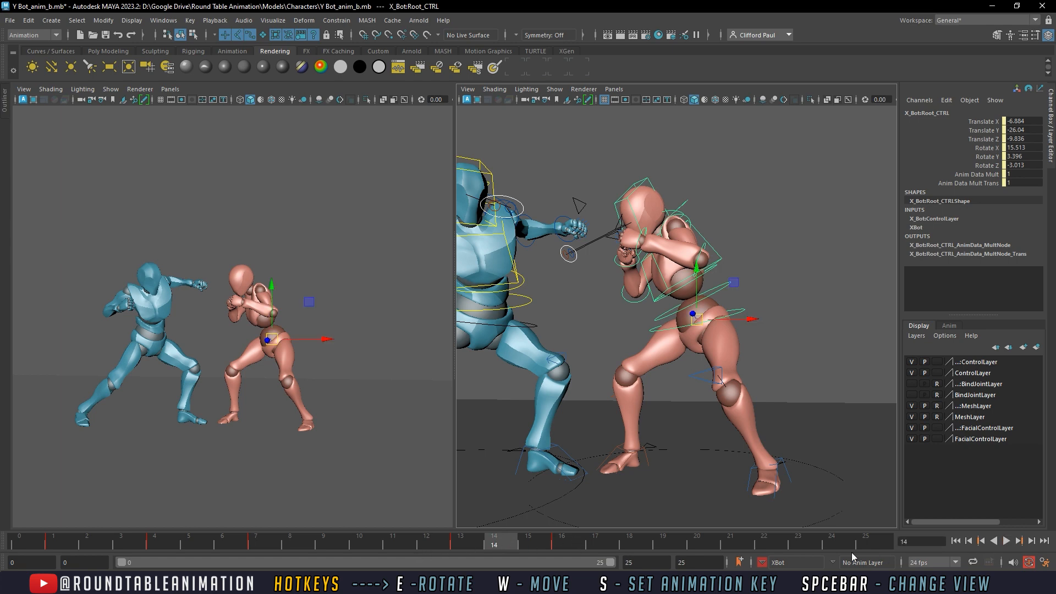
Set the root control's keys across frames 11 to 16 to stepped tangents and play the animation from the start
left_click_drag(577, 546, 392, 544, "shift")
right_click(440, 546)
mouse_move(480, 404)
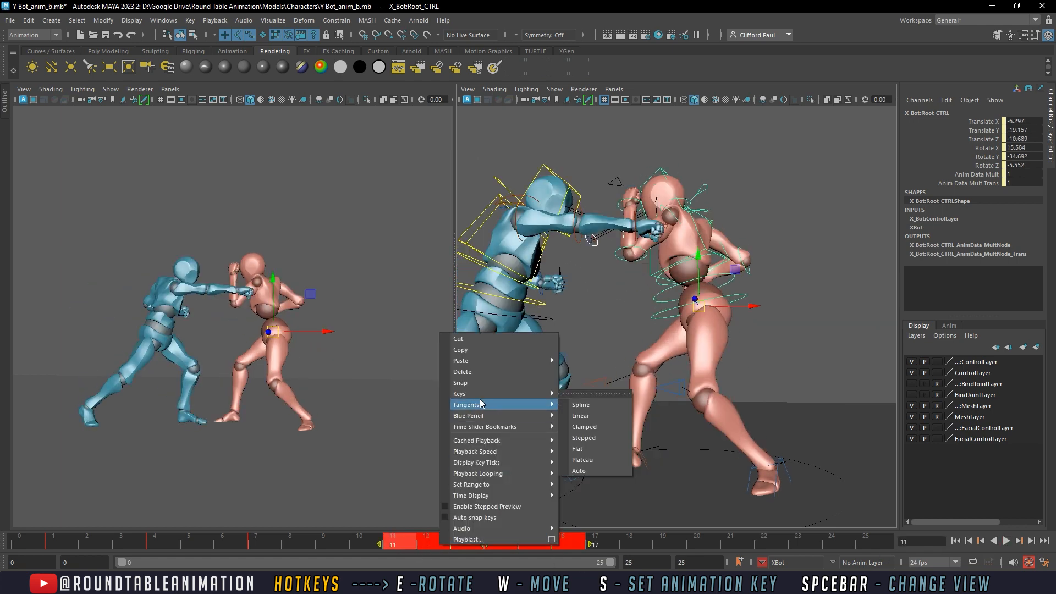
left_click(583, 438)
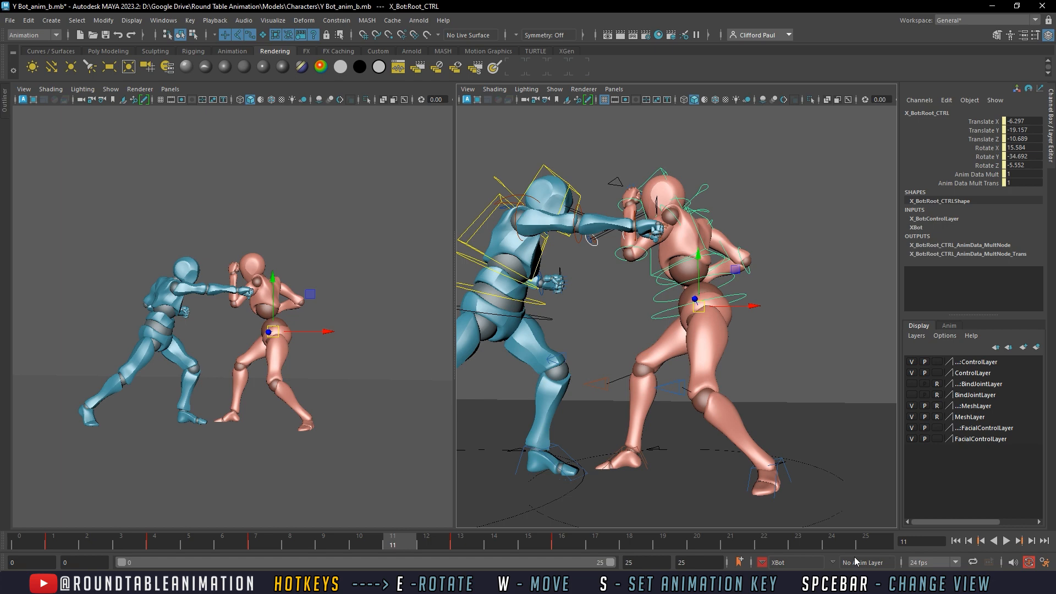
left_click(959, 541)
left_click(1006, 540)
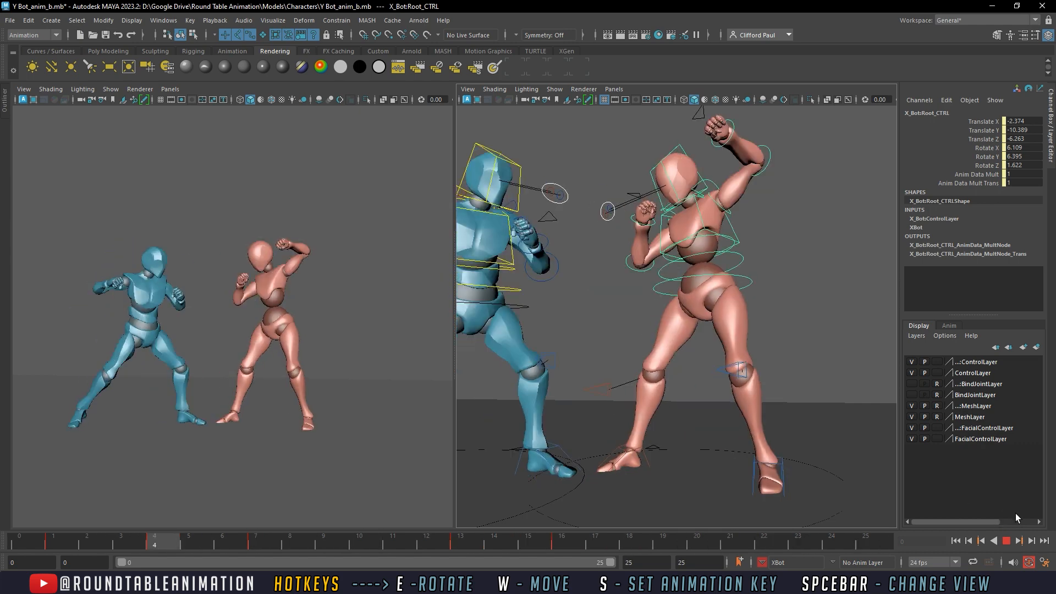
left_click(1007, 540)
Rotate the pink character's root control at frame 13 to about 11.7, -4.6 and -3.9, and scrub to check it
left_click_drag(290, 540, 472, 541)
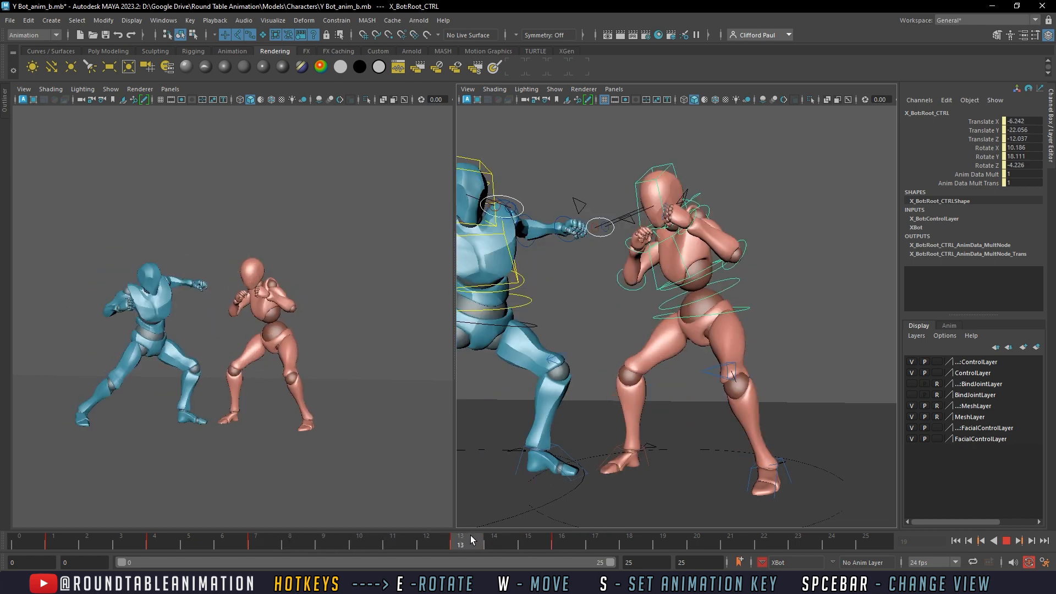
key("e")
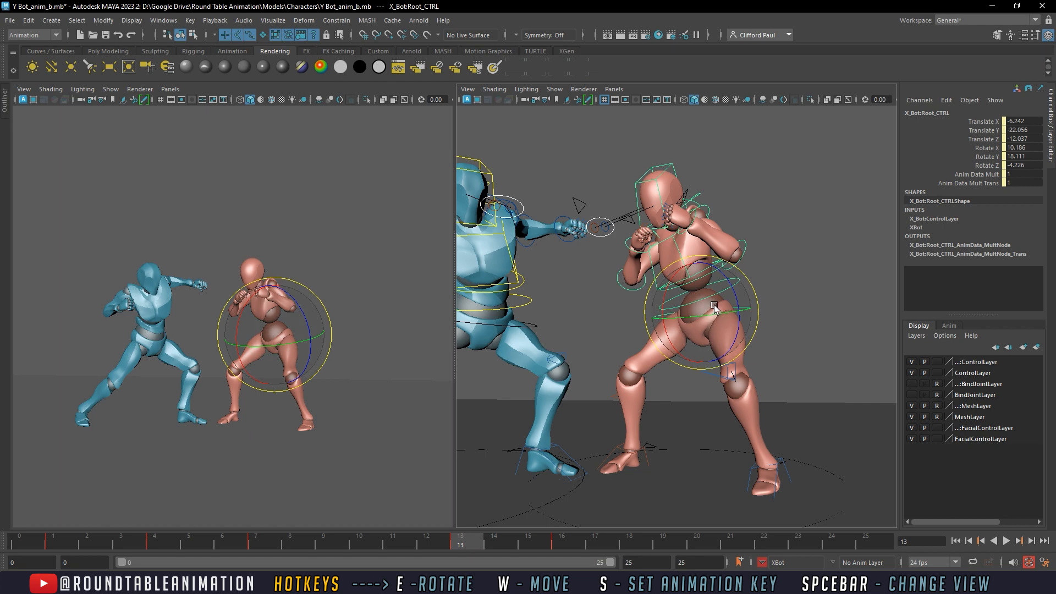
left_click_drag(713, 309, 691, 305)
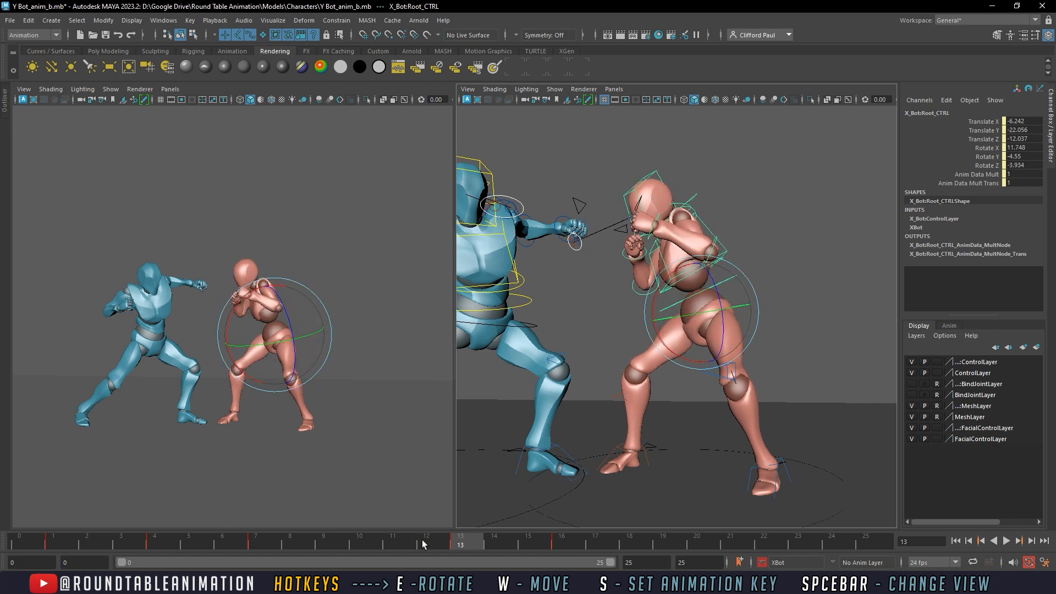
left_click_drag(422, 541, 474, 541)
Select the pink character's left forearm control, then scrub and play the animation to review the timing of the dodge poses
left_click(721, 240)
left_click(714, 247)
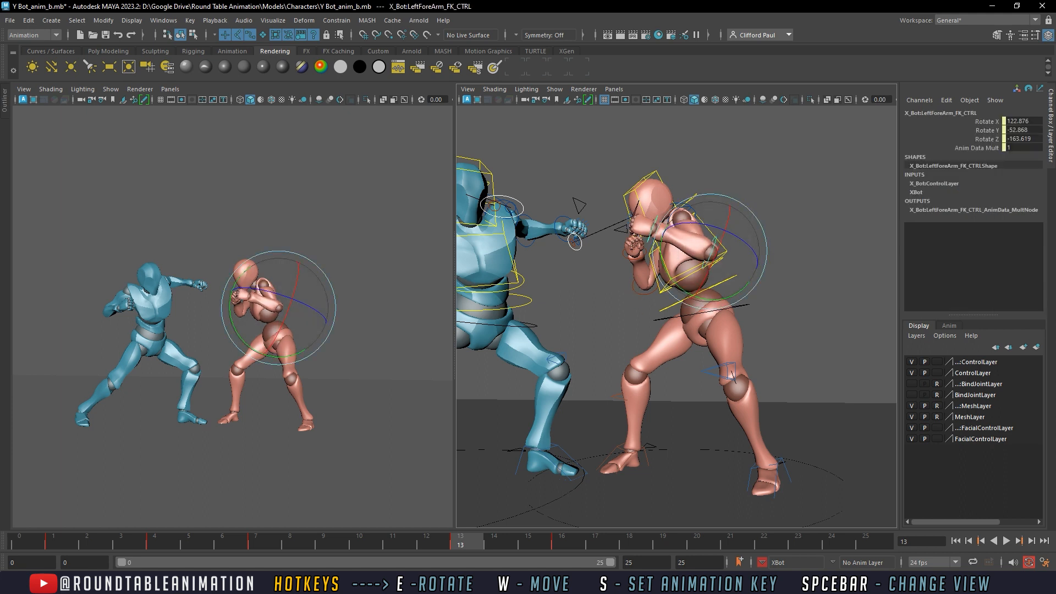
left_click_drag(477, 544, 726, 536)
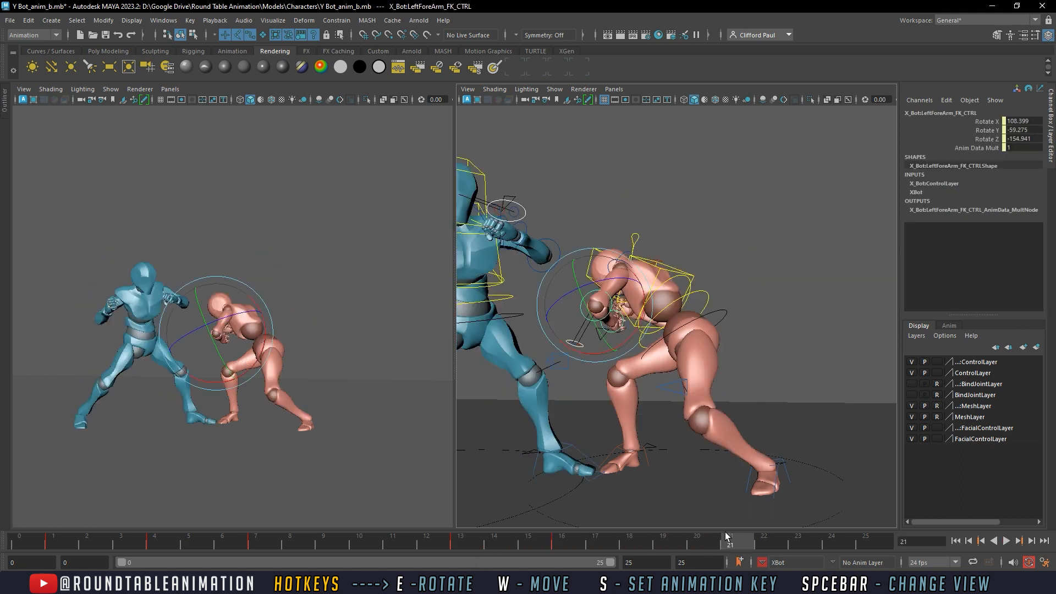
left_click_drag(451, 542, 567, 542)
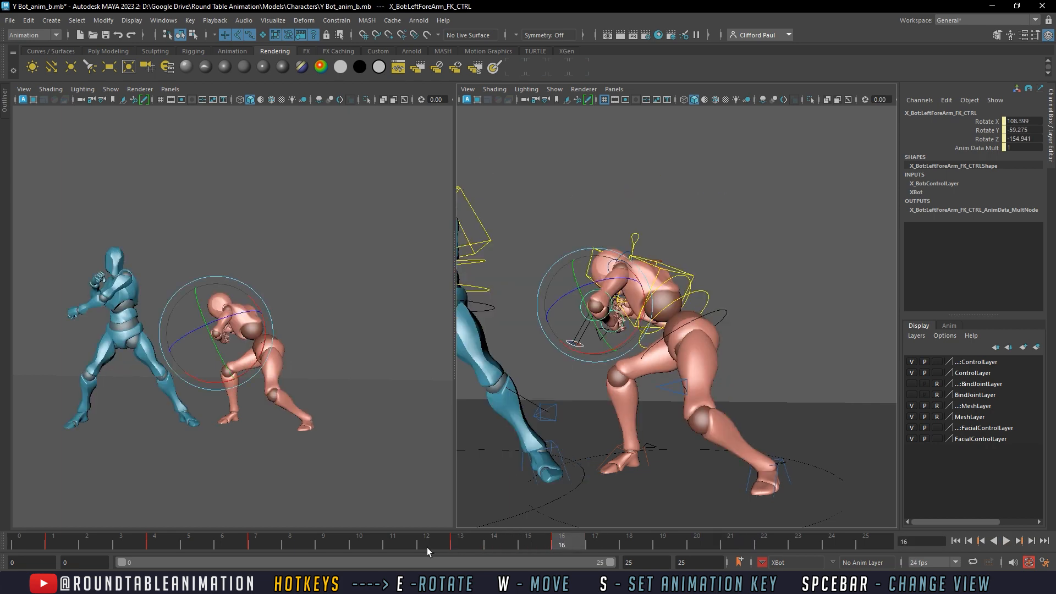
key("alt+v")
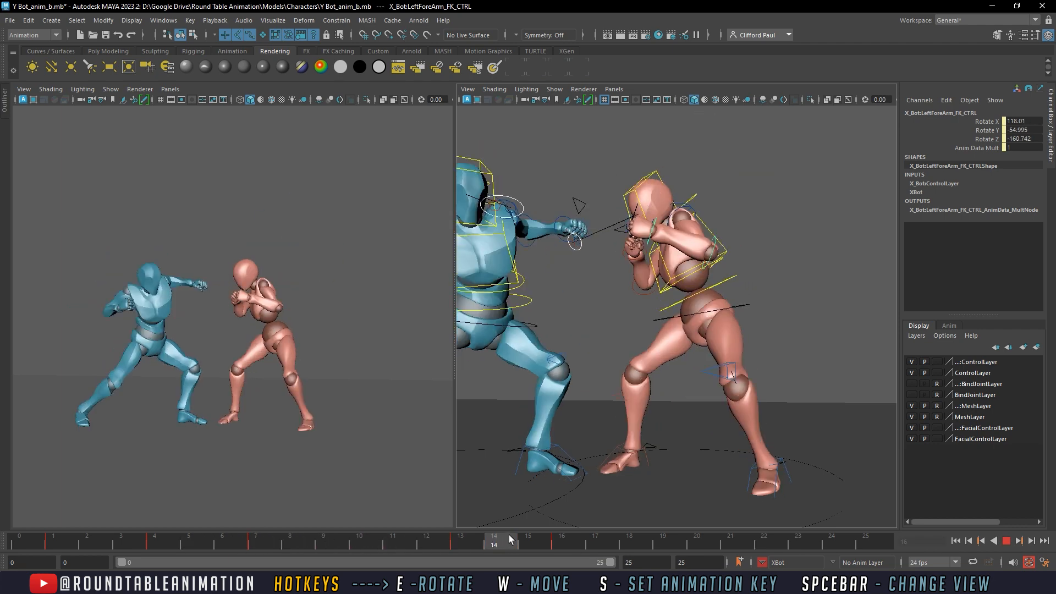
left_click_drag(510, 535, 580, 534)
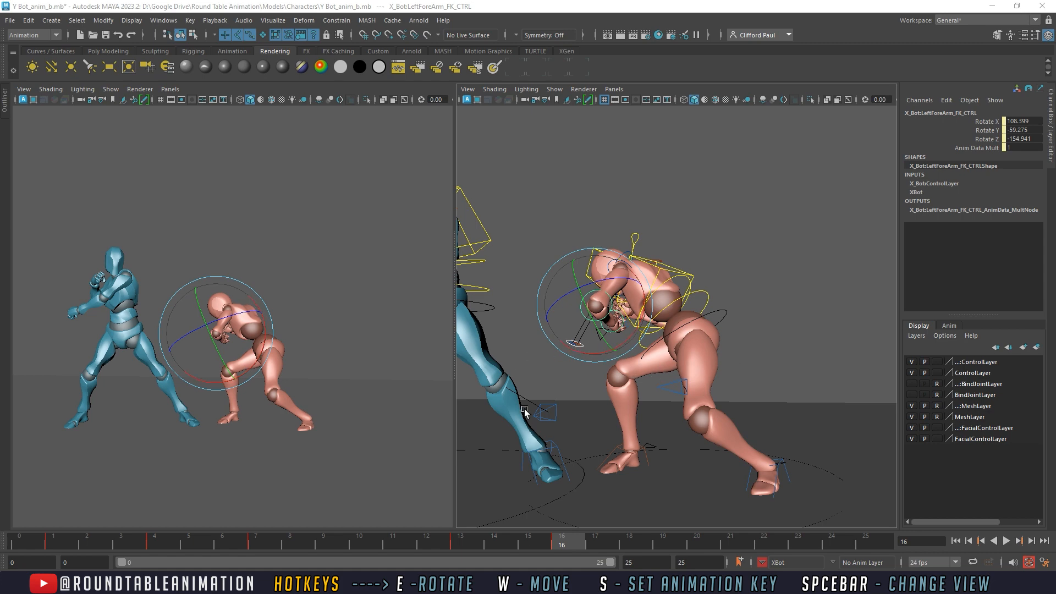
left_click(956, 541)
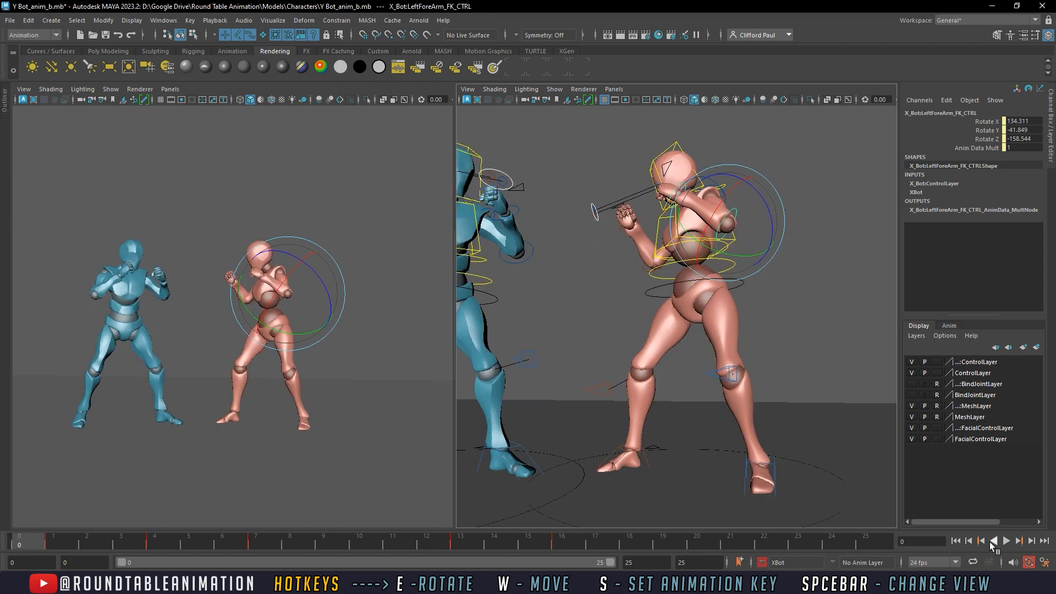
left_click(1006, 541)
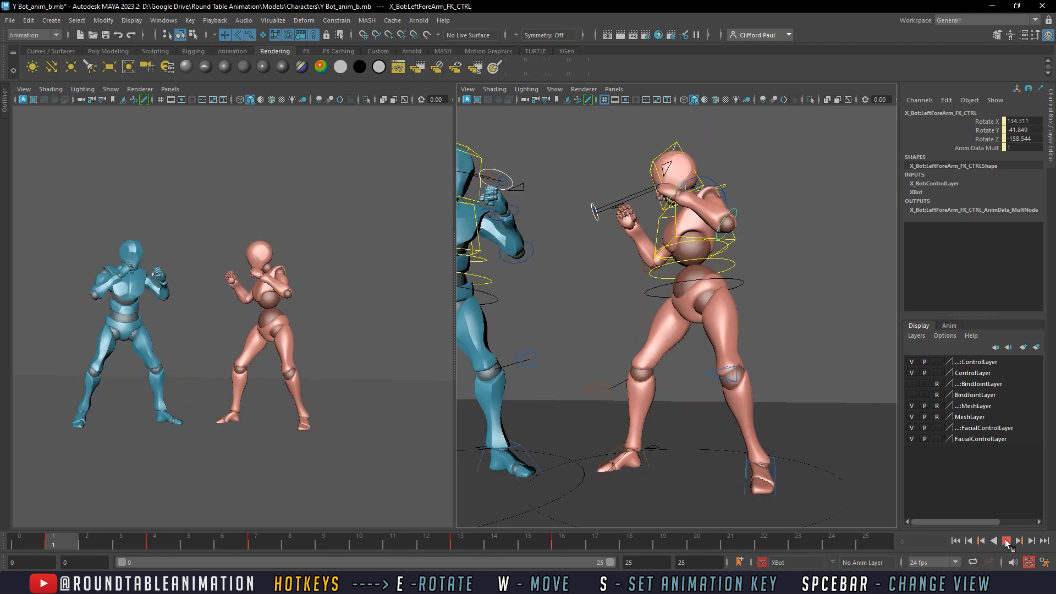
left_click(1006, 540)
mouse_move(146, 549)
left_mouse_down()
mouse_move(72, 542)
mouse_move(431, 553)
left_mouse_up()
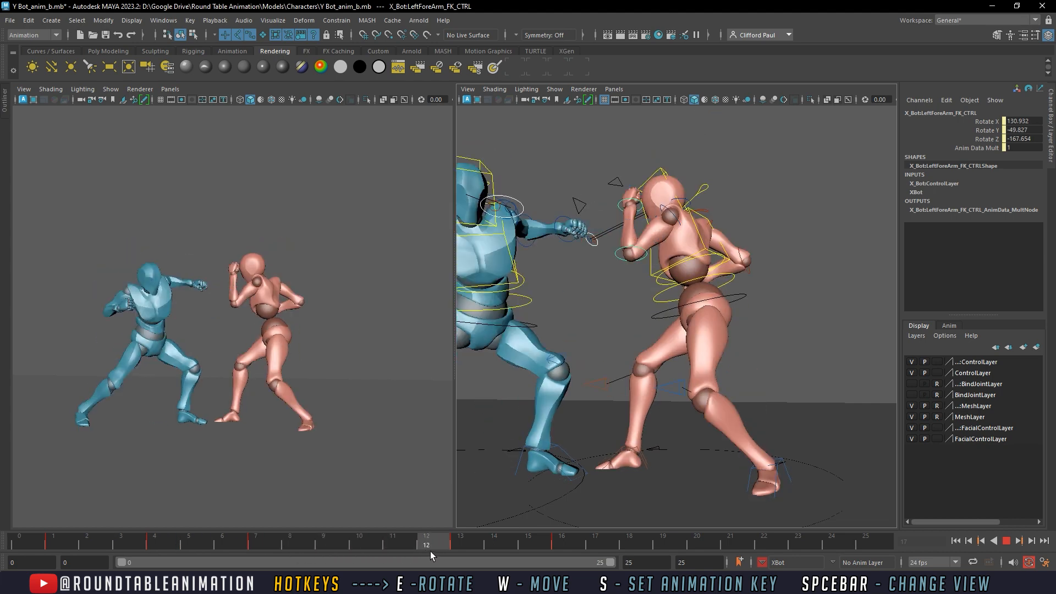
Move the pink character's pose key from frame 13 to frame 12 and scrub through the animation to check the timing
left_click(456, 544, "shift")
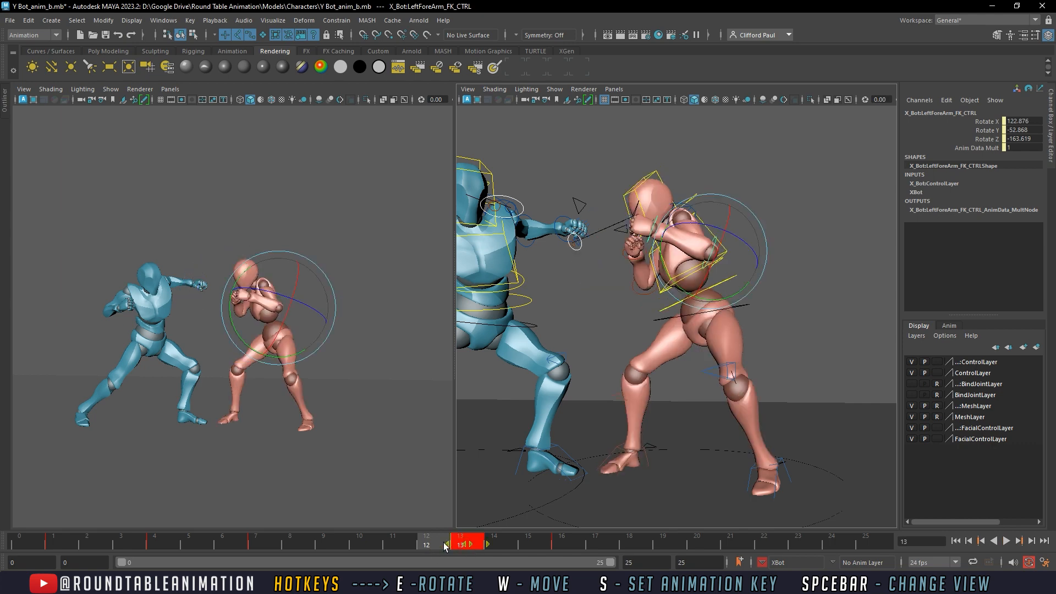
left_click_drag(444, 543, 432, 544)
left_click_drag(308, 543, 597, 550)
scroll(761, 462, "down", 3)
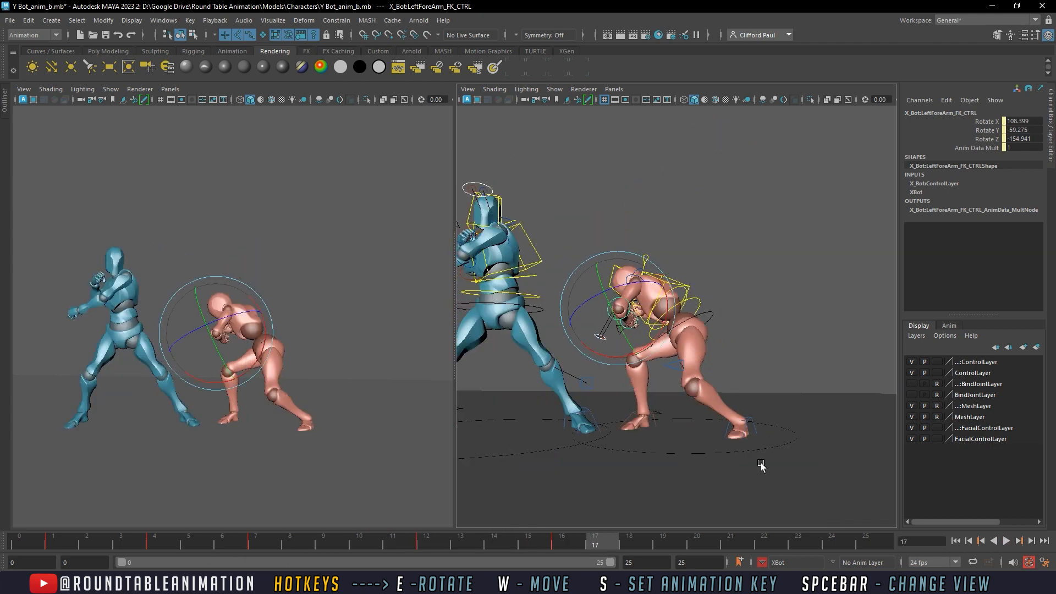
Select all controls of both characters and set their keys across frames 0 to 24 to stepped tangents
left_click(612, 298)
left_click(611, 298)
left_click_drag(804, 487, 606, 216)
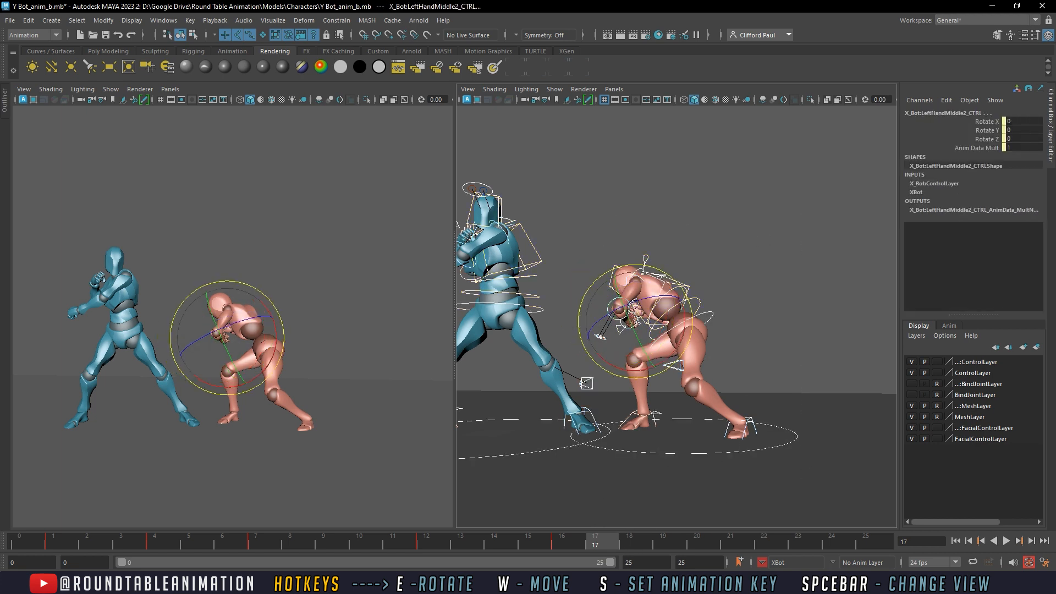
left_click(650, 486)
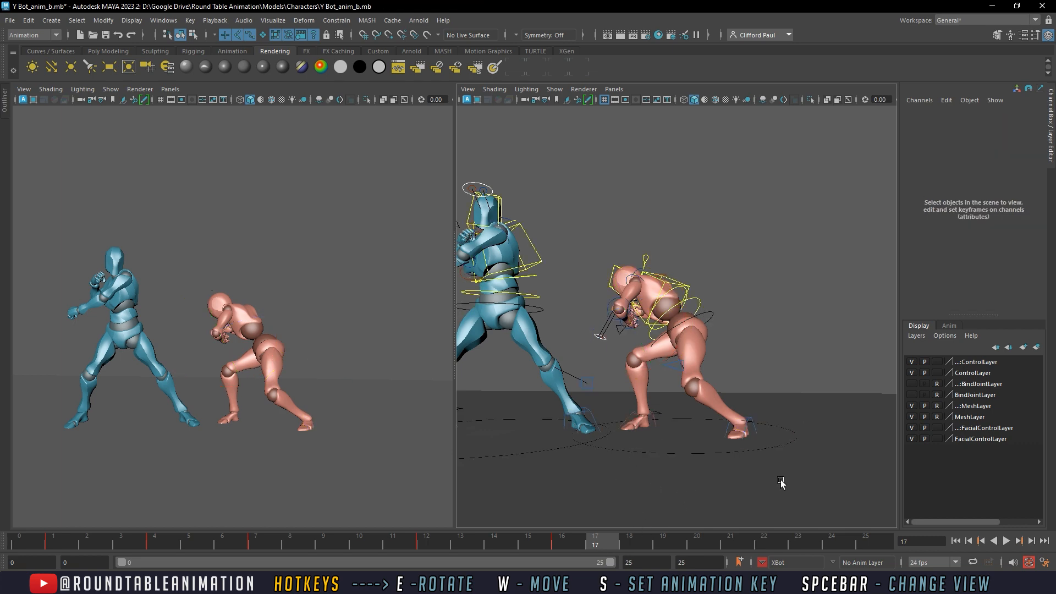
left_click_drag(789, 491, 483, 229)
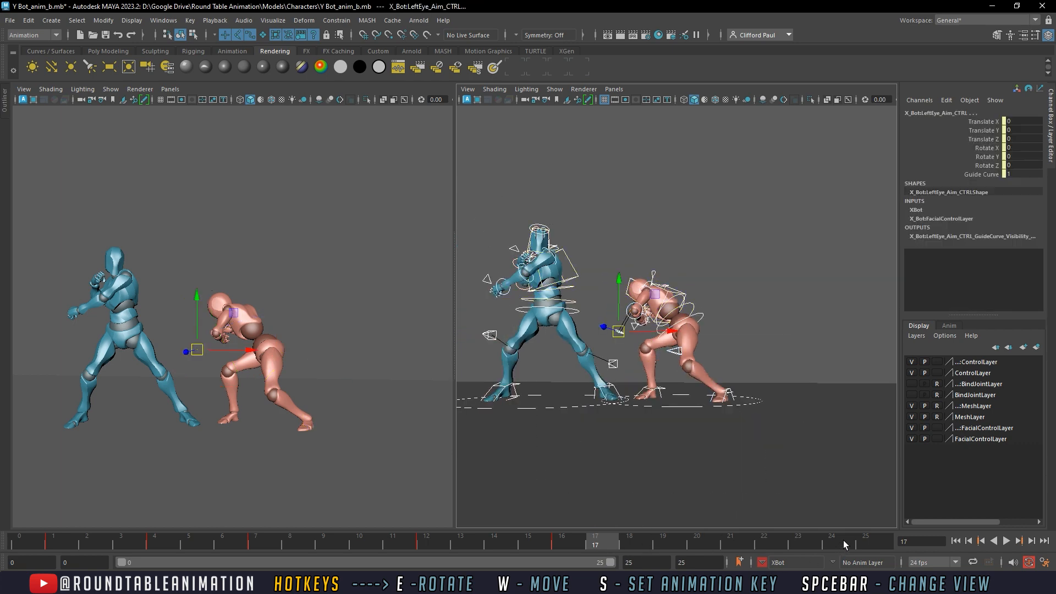
left_click_drag(843, 541, 35, 534, "shift")
right_click(74, 543)
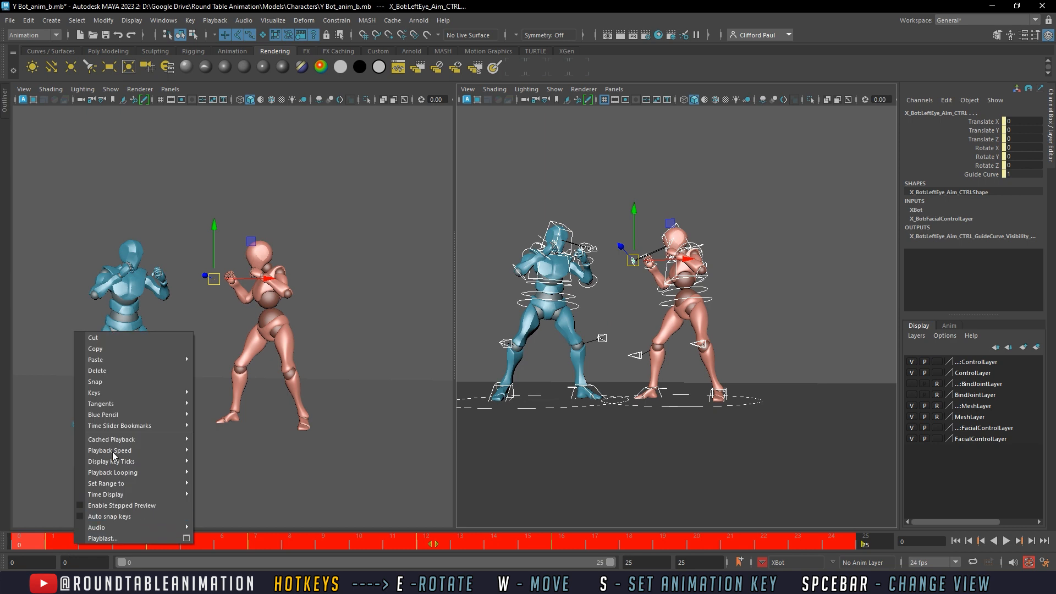
mouse_move(121, 403)
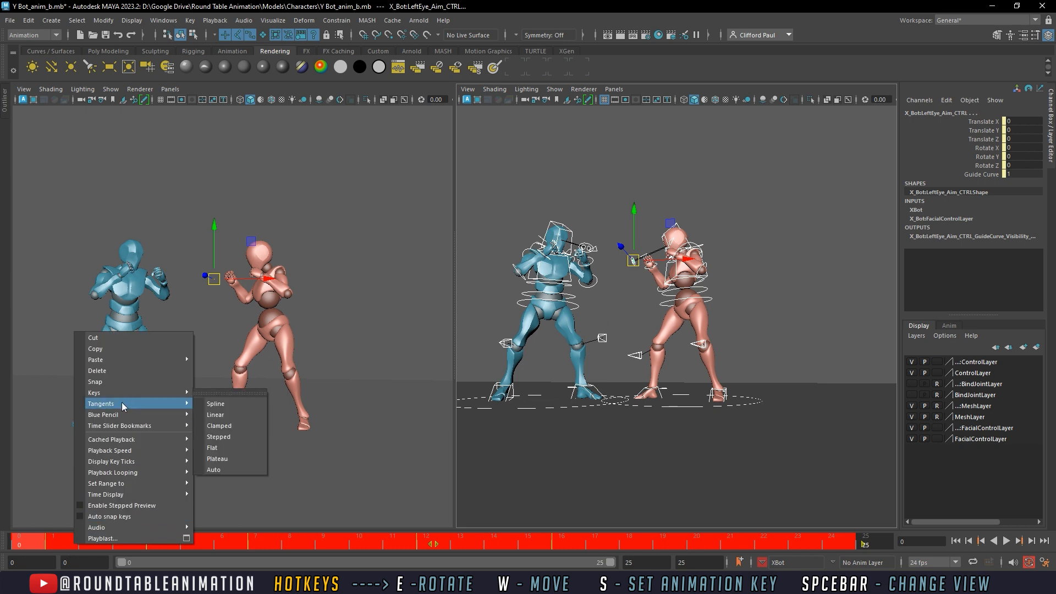
left_click(232, 437)
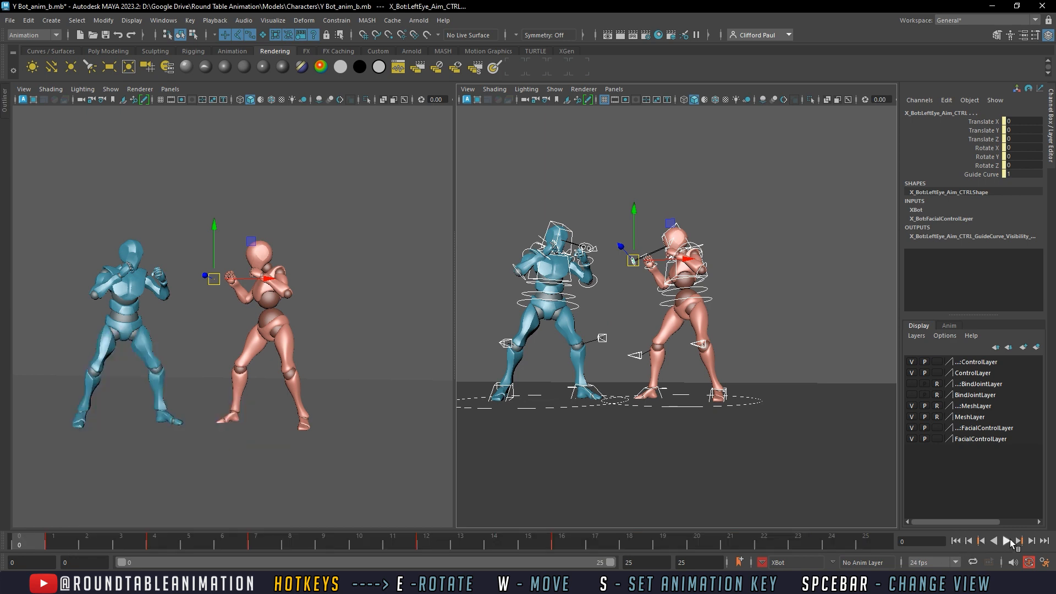
Play and scrub through frames 0 to 25 to review the stepped poses and timing of both characters
left_click(1006, 542)
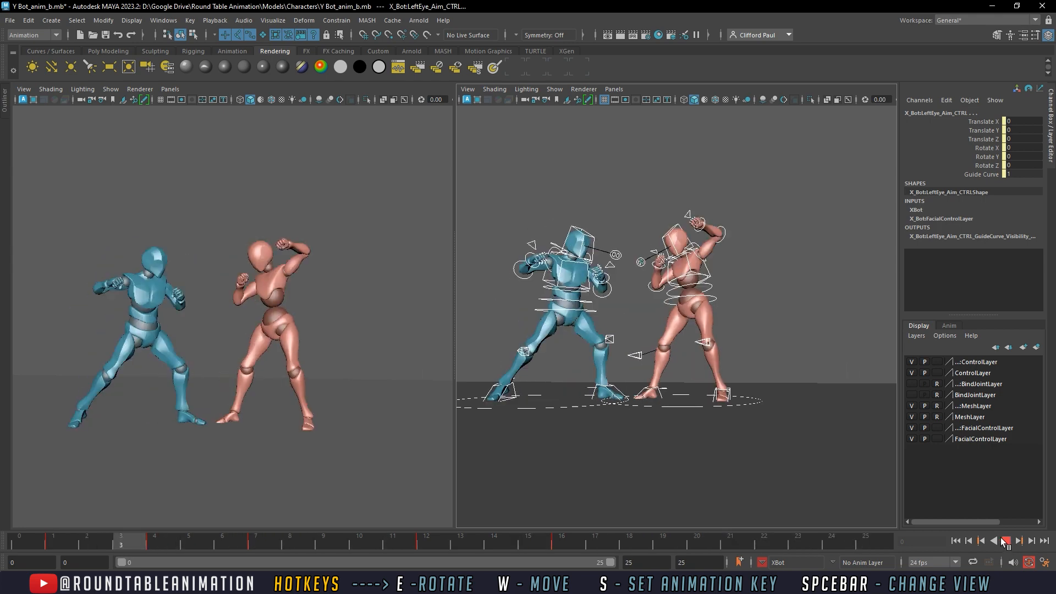
left_click(1006, 541)
left_click_drag(278, 537, 893, 543)
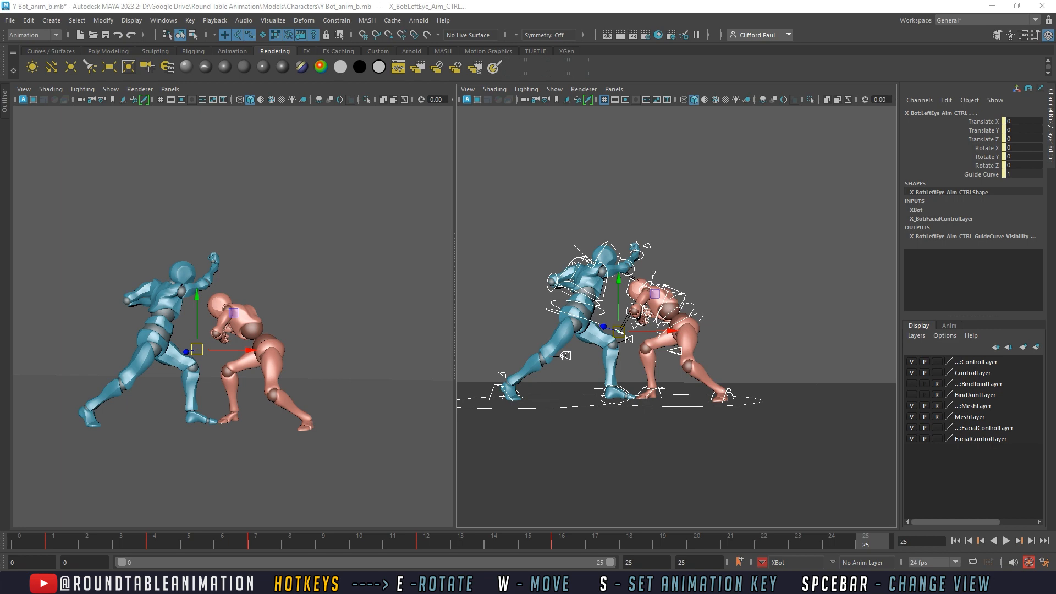
key("alt+v")
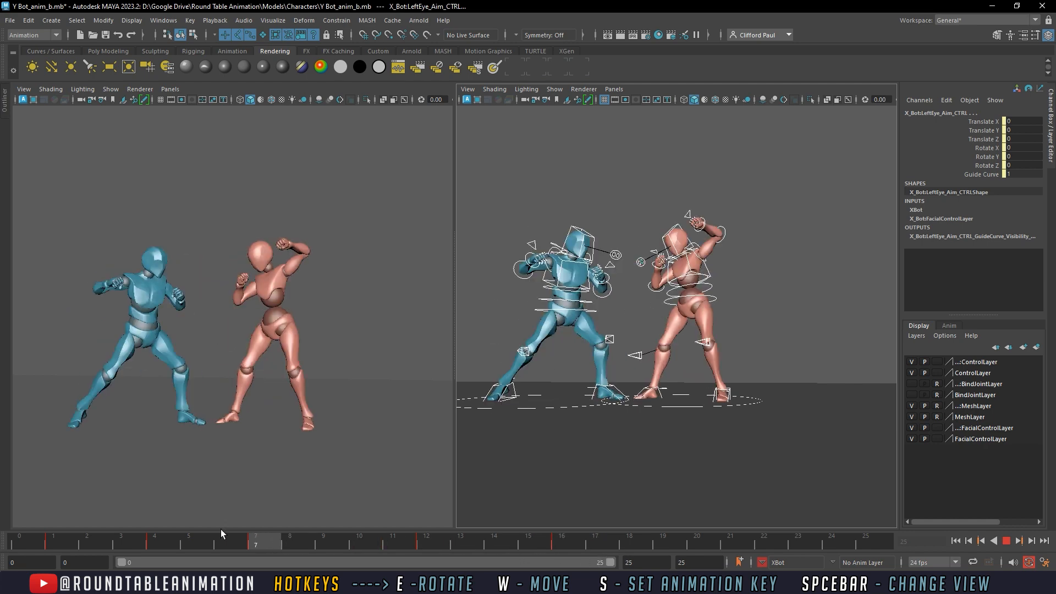
left_click_drag(73, 538, 583, 529)
left_click_drag(688, 529, 778, 534)
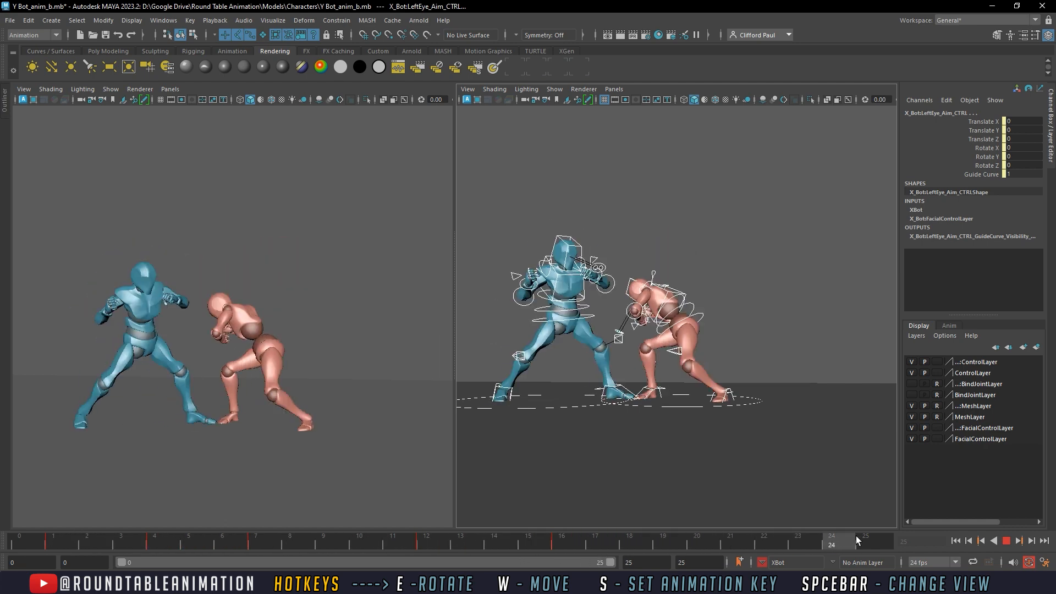
left_click_drag(855, 535, 588, 533)
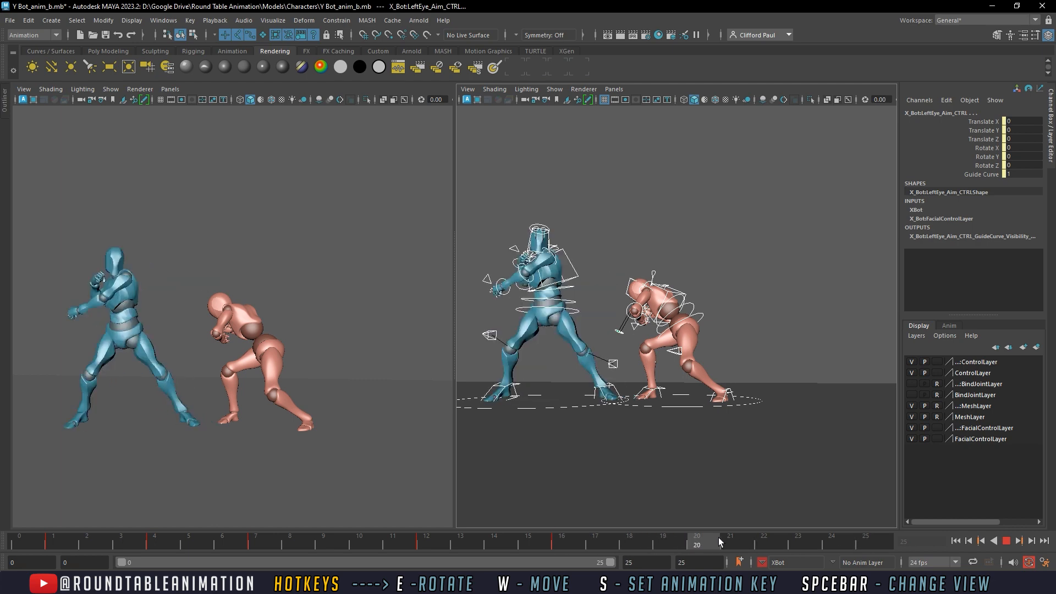
left_click_drag(718, 538, 867, 539)
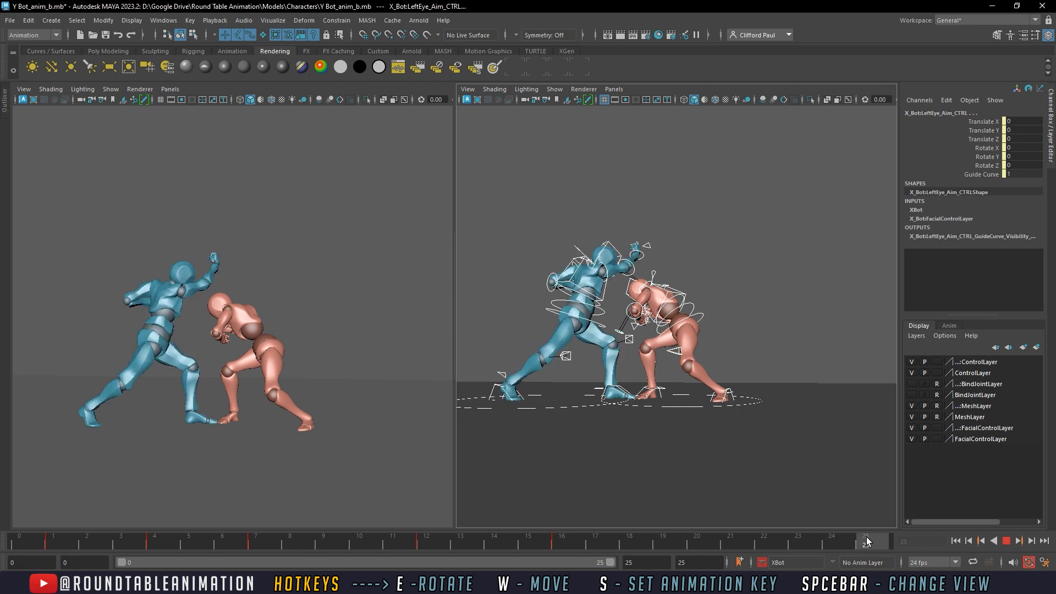
Reposition and rotate the pink character's root control at frame 25 to bring it up out of the crouch
left_click(740, 311)
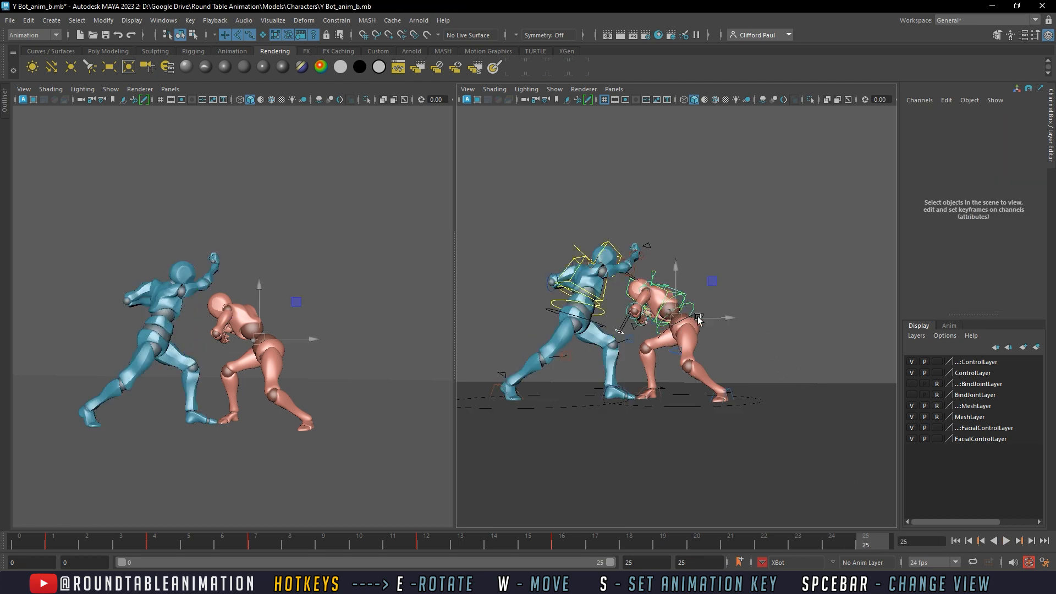
left_click_drag(697, 318, 724, 319, "alt")
middle_click_drag(724, 318, 727, 356, "alt")
left_click(766, 297)
scroll(705, 359, "up", 5)
left_click_drag(628, 349, 708, 338, "alt")
scroll(705, 360, "down", 5)
left_click(718, 361)
key("e")
left_click_drag(710, 338, 763, 273)
key("w")
key("e")
Rotate the pink character's spine control at frame 25 to about -8.4, 12.6 and 7.2 to straighten the torso
left_click(785, 311)
left_click(715, 350)
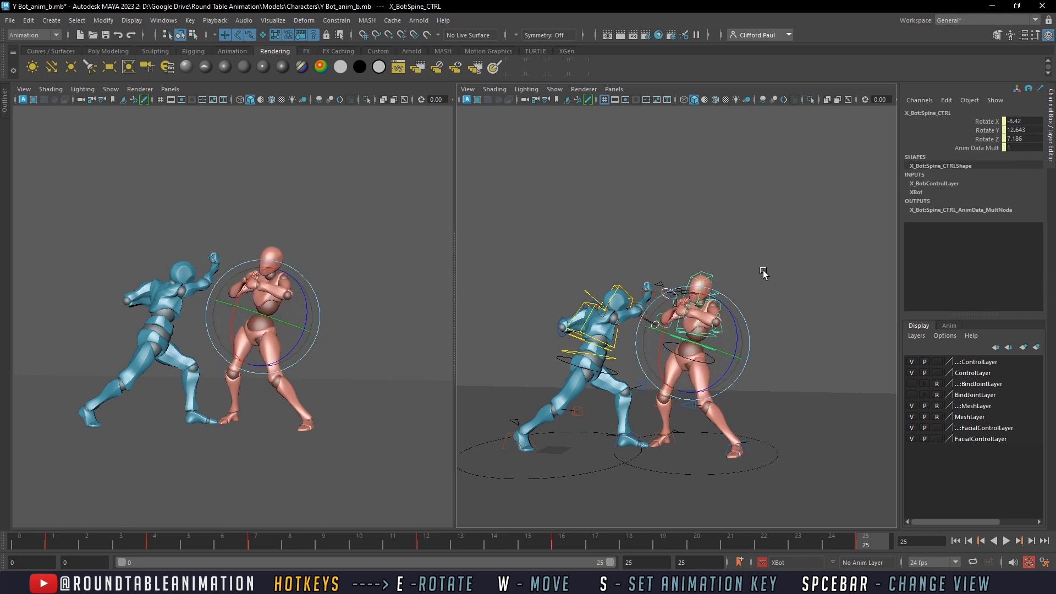
left_click(763, 273)
Rotate the pink character's neck control to about 12.6, -2.0 and -3.1 and turn its head toward the opponent
scroll(700, 283, "up", 3)
left_click(729, 278)
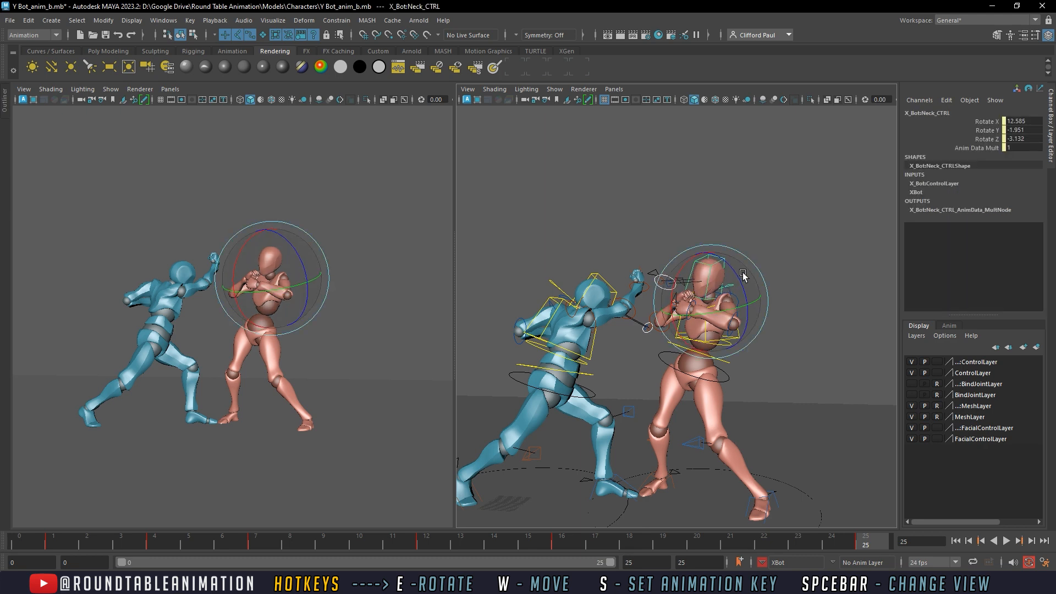
left_click(719, 264)
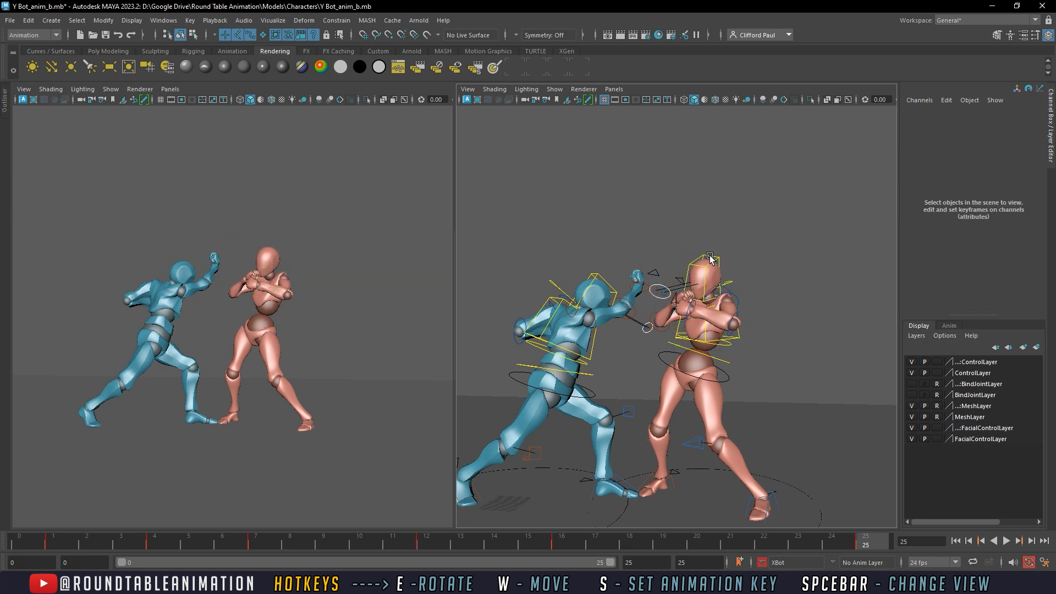
left_click(710, 258)
Rotate the pink character's left upper arm at frame 25 to lower the elbow into a guard position
left_click(751, 324)
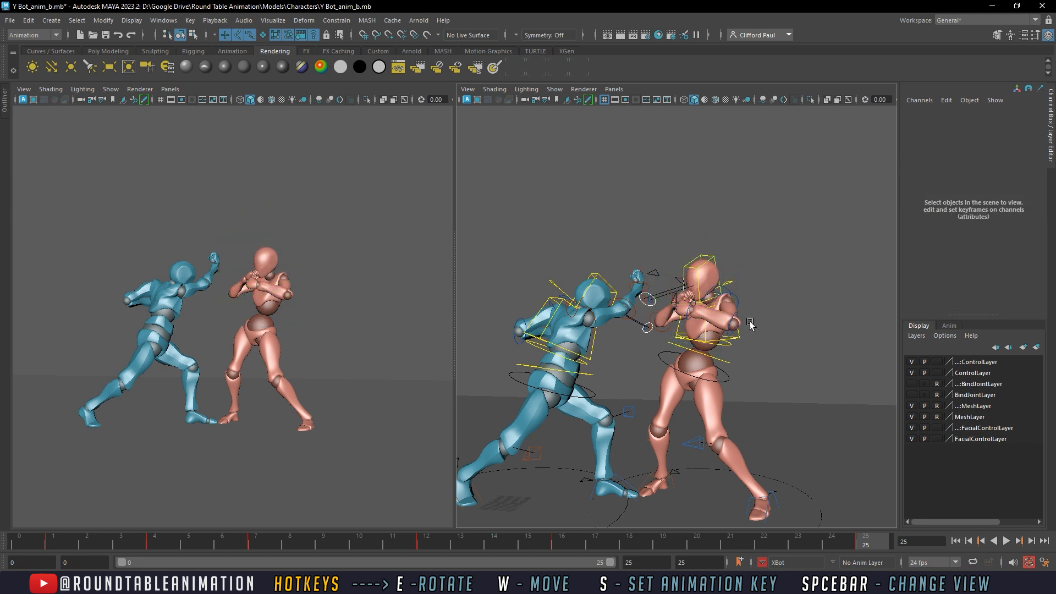
left_click(732, 290)
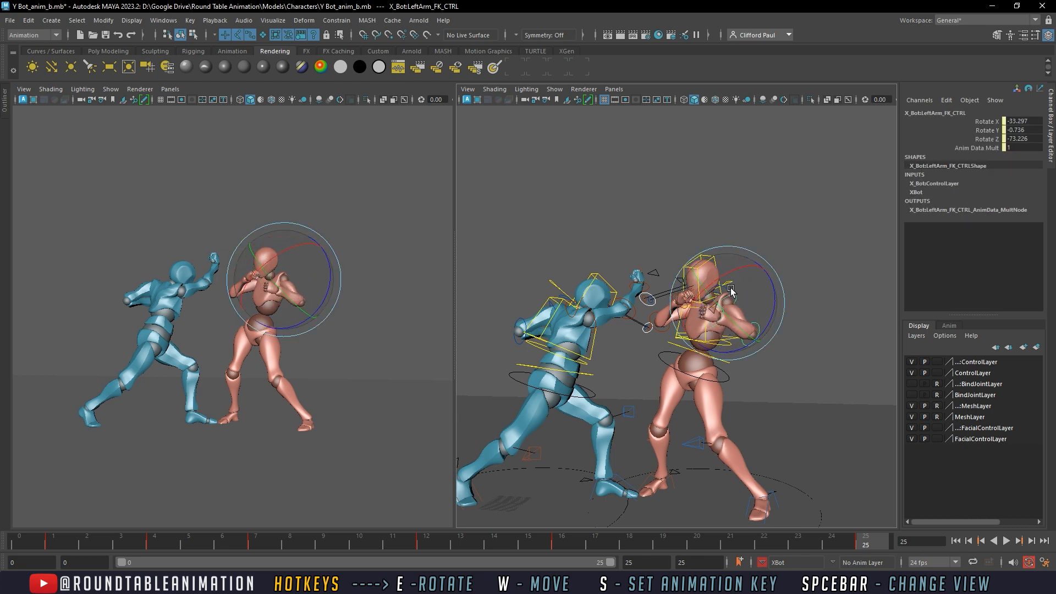
left_click_drag(731, 289, 733, 304)
left_click(794, 278)
Move the pink character's left knee control to about 21.4, -5.7 and 5.6
mouse_move(723, 372)
left_mouse_down("alt")
mouse_move(738, 389)
mouse_move(720, 371)
left_mouse_up("alt")
left_click(711, 442)
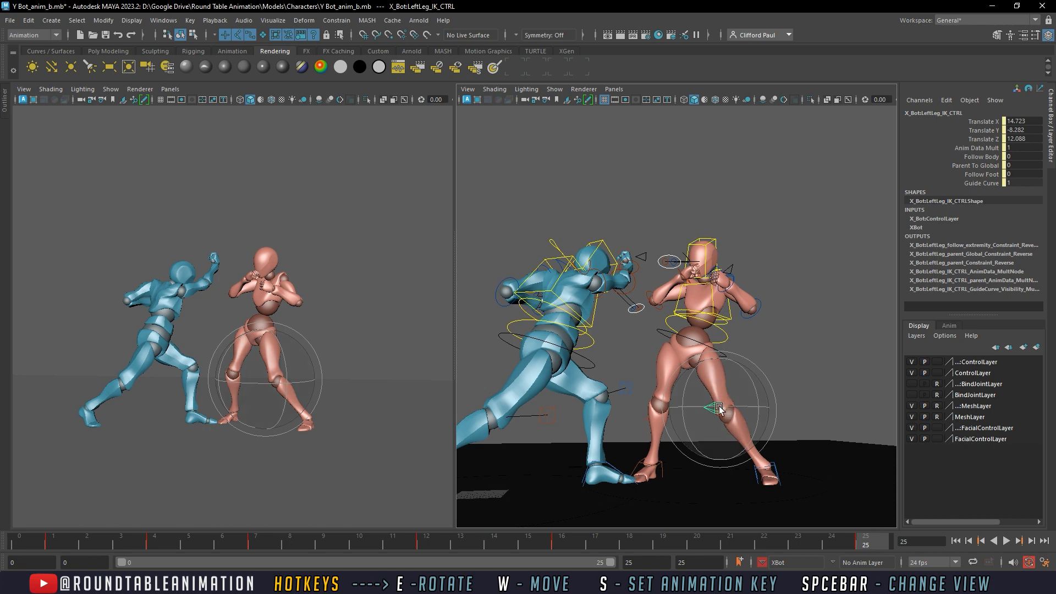
key("w")
left_click_drag(719, 408, 735, 403)
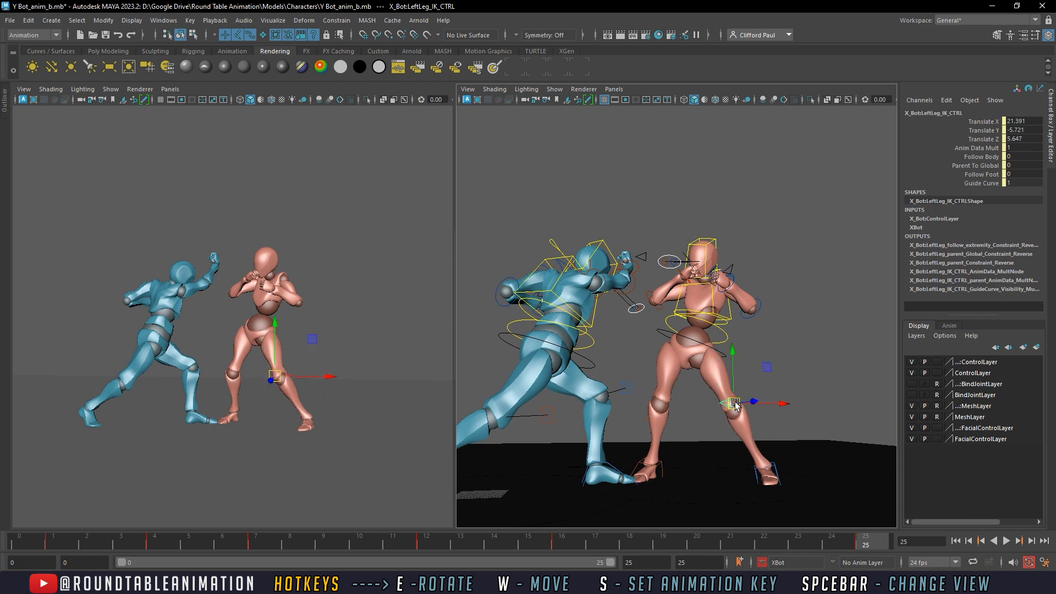
Move the pink character's left foot control to about 6.0, -3.3, -9.6 and rotate it to about 7.3, 37.2, 14.2
left_click(777, 466)
left_click_drag(778, 466, 733, 479, "alt")
left_click(763, 478)
key("e")
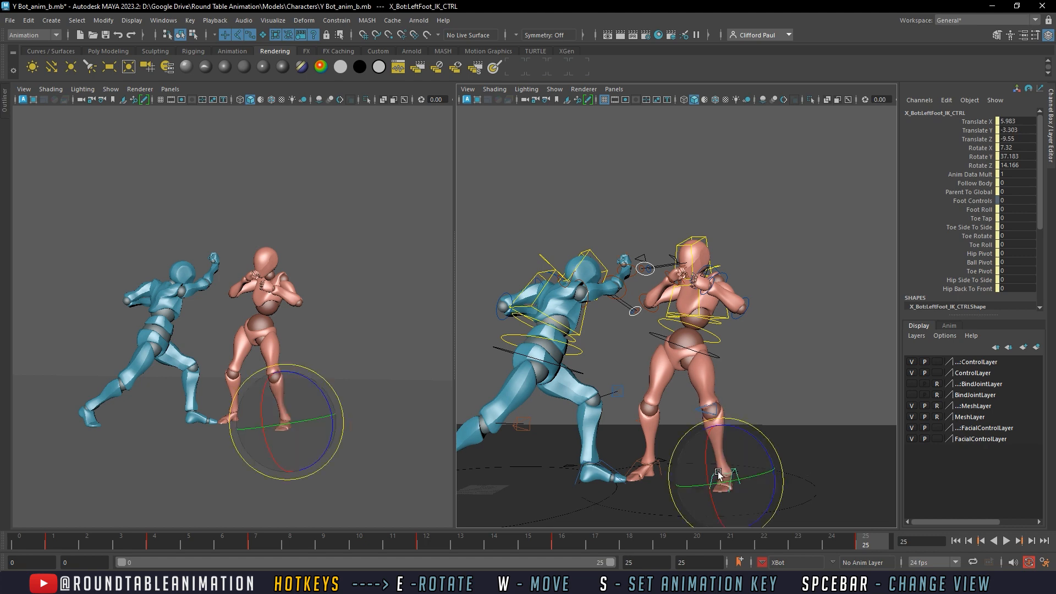
Rotate the pink character's root control at frame 25 to about -25.6, 26.1 and -29.5
left_click_drag(669, 404, 716, 351, "alt")
left_click(688, 374)
middle_click_drag(715, 351, 722, 362, "alt")
left_click(733, 385)
left_click(711, 388)
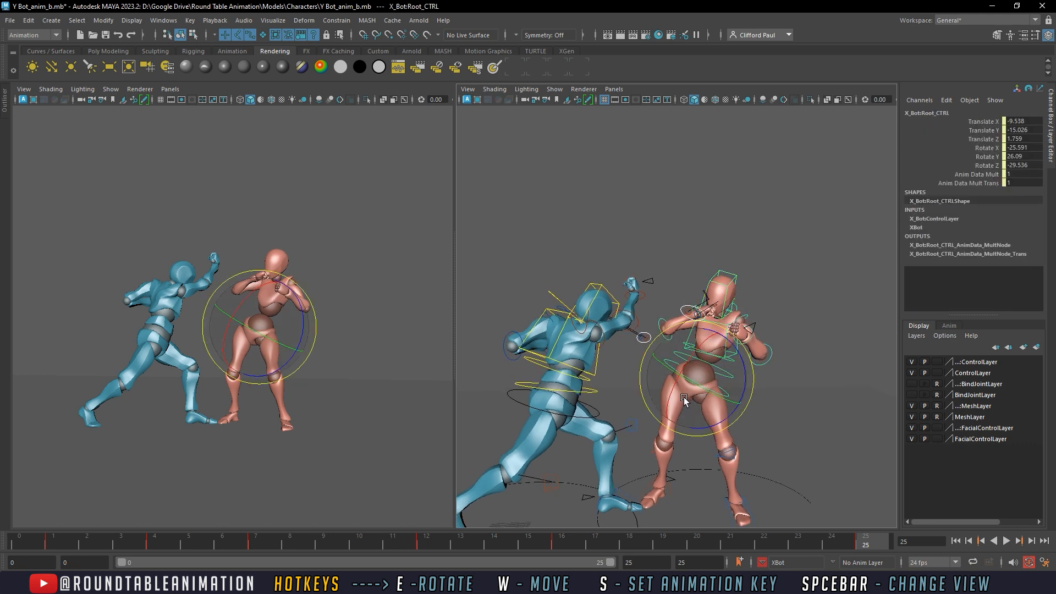
mouse_move(699, 375)
left_mouse_down()
mouse_move(713, 384)
mouse_move(706, 368)
mouse_move(684, 377)
left_mouse_up()
Twist the pink character's spine control to about -5.9, 34.4 and 8.1
left_click(808, 374)
left_click(716, 371)
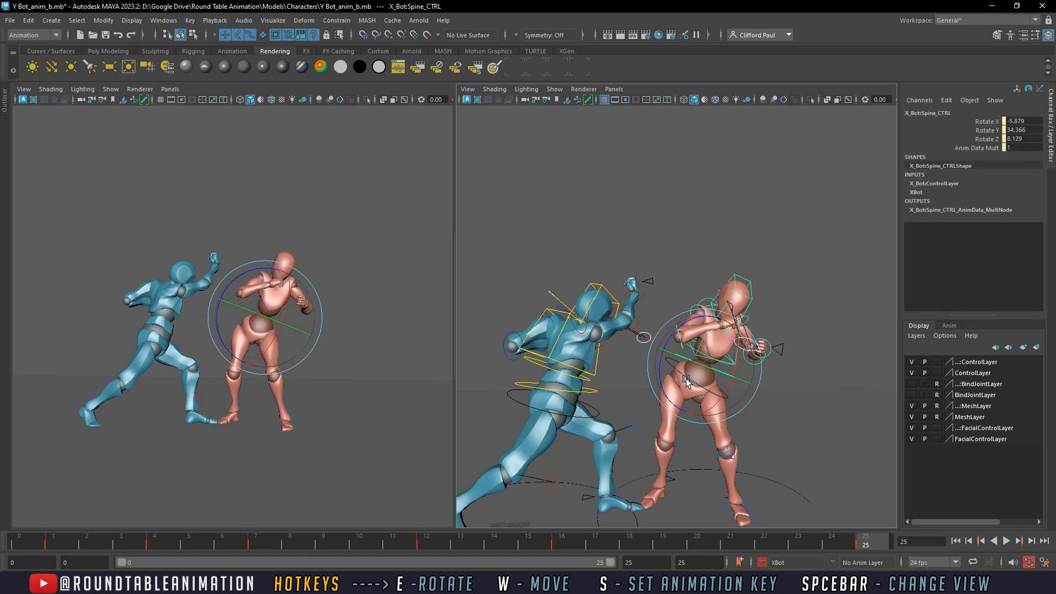
left_click(818, 356)
left_click_drag(774, 359, 755, 347, "alt")
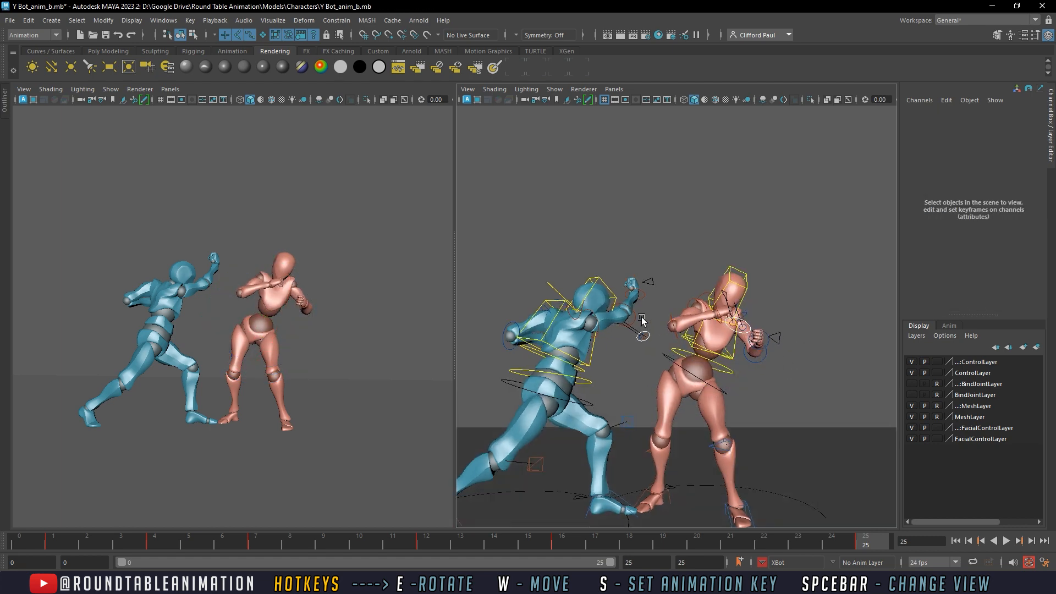
Rotate the pink character's right forearm and upper arm so the arm reaches down toward the blue character
left_click(673, 326)
left_click_drag(674, 326, 648, 323)
left_click(704, 309)
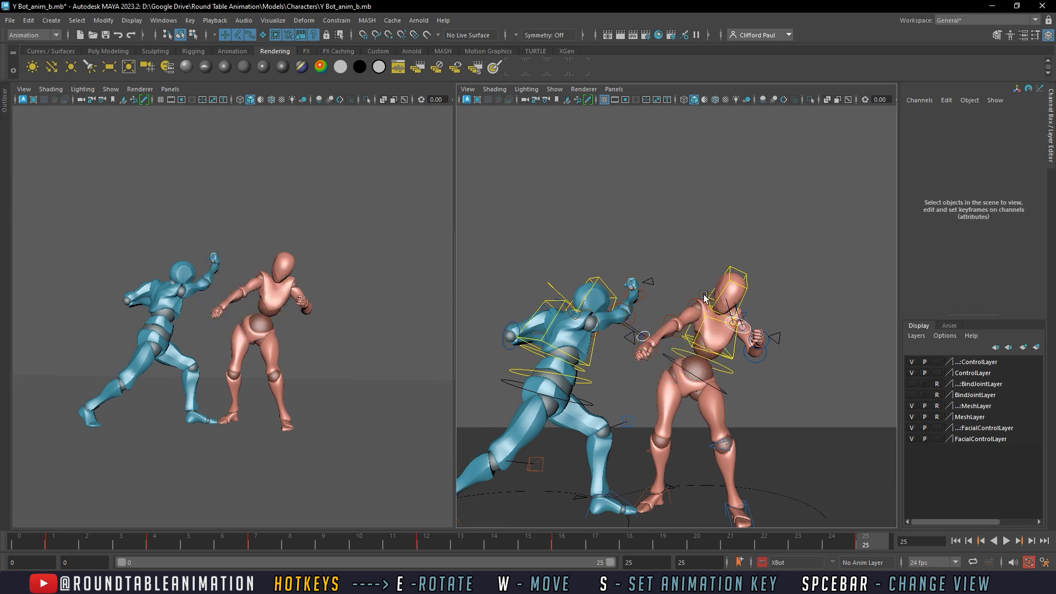
left_click(704, 297)
left_click_drag(704, 297, 656, 332)
left_click_drag(737, 320, 691, 306)
left_click(699, 295)
left_click(694, 305)
Rotate the pink character's head control to about -3.8, -34.1 and 19.1 to face the opponent
left_click(748, 278)
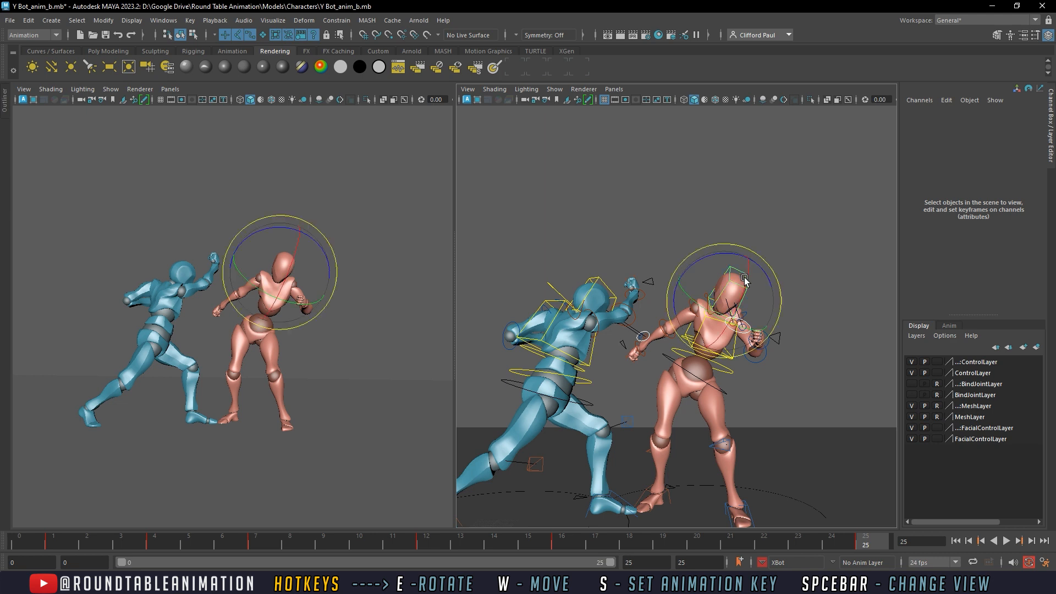
left_click(745, 280)
left_click_drag(744, 280, 747, 306)
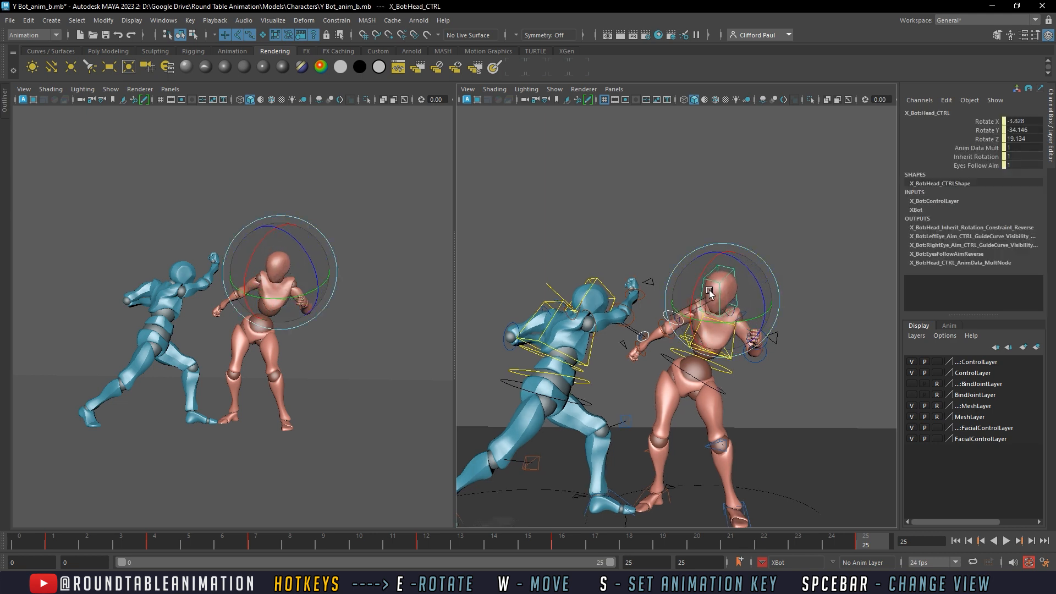
Rotate the pink character's left arm to raise its hand in front of the chest
left_click(797, 275)
left_click_drag(796, 281, 757, 300, "alt")
left_click(742, 357)
Switch the pink character's right leg to FK by setting the right foot option control's FK IK value to 0
middle_click_drag(682, 468, 684, 428, "alt")
left_click_drag(684, 428, 668, 449, "alt")
left_click(671, 444)
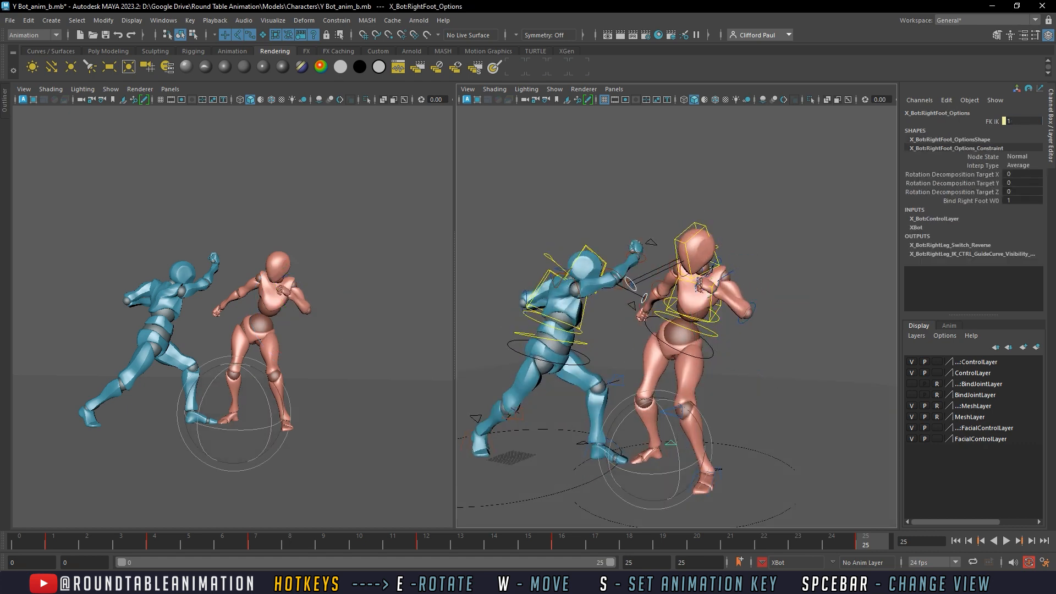
type("0")
key("Return")
Raise the pink character's right leg into a kick, moving its root to about -10.3, -5.4, 5.7 and rotating it to about -51.9, 45.5, -77.7
left_click_drag(696, 367, 685, 349, "alt")
left_click(741, 318)
left_click(738, 399)
left_click(728, 396)
key("w")
key("ctrl+z")
left_click_drag(783, 385, 706, 412, "alt")
left_click_drag(659, 383, 769, 364)
key("e")
left_click_drag(704, 345, 714, 350)
left_click_drag(710, 393, 690, 368, "alt")
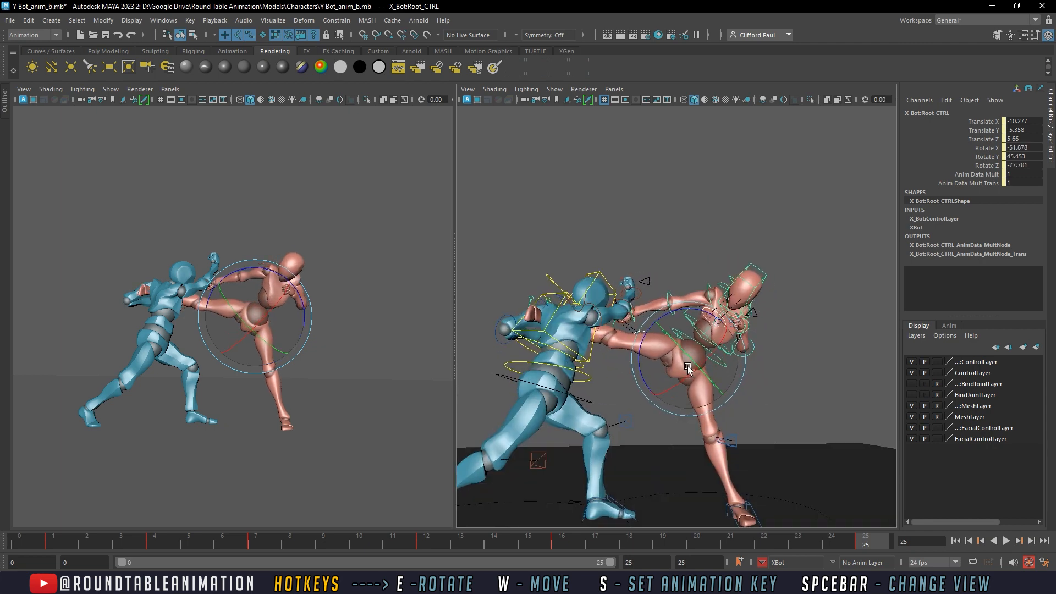
Pivot the pink character's supporting left foot control to about 74 degrees around Y
middle_click_drag(750, 473, 734, 402, "alt")
left_click_drag(734, 402, 730, 424, "alt")
left_click(725, 442)
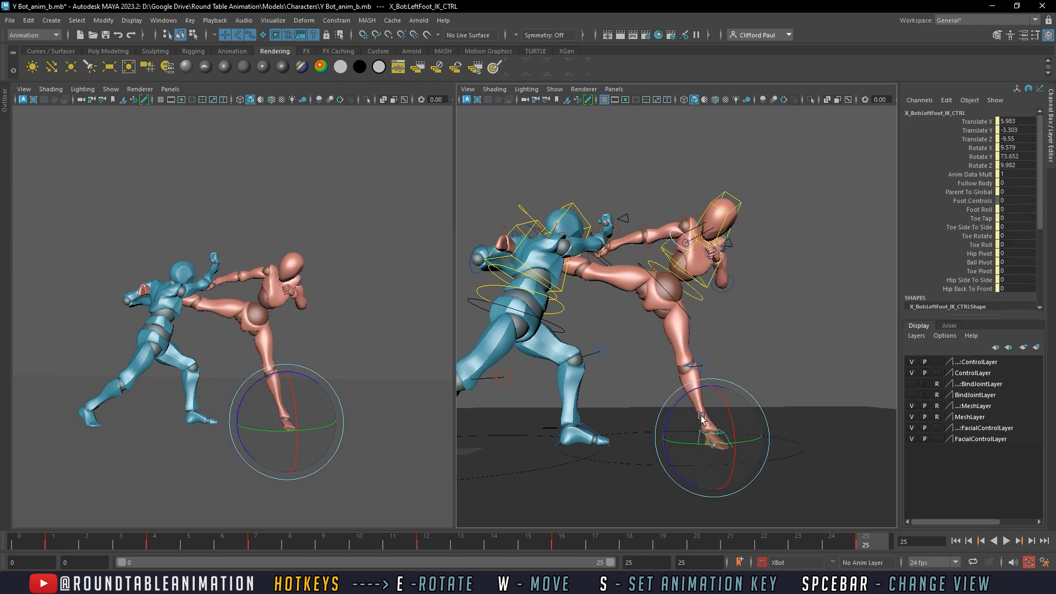
Rotate the pink character's spine control to turn the torso further into the kick pose
left_click_drag(692, 335, 847, 410, "alt")
left_click(648, 368)
left_click_drag(647, 367, 738, 417, "alt")
left_click(652, 389)
middle_click_drag(739, 413, 710, 341, "alt")
scroll(710, 341, "down", 3)
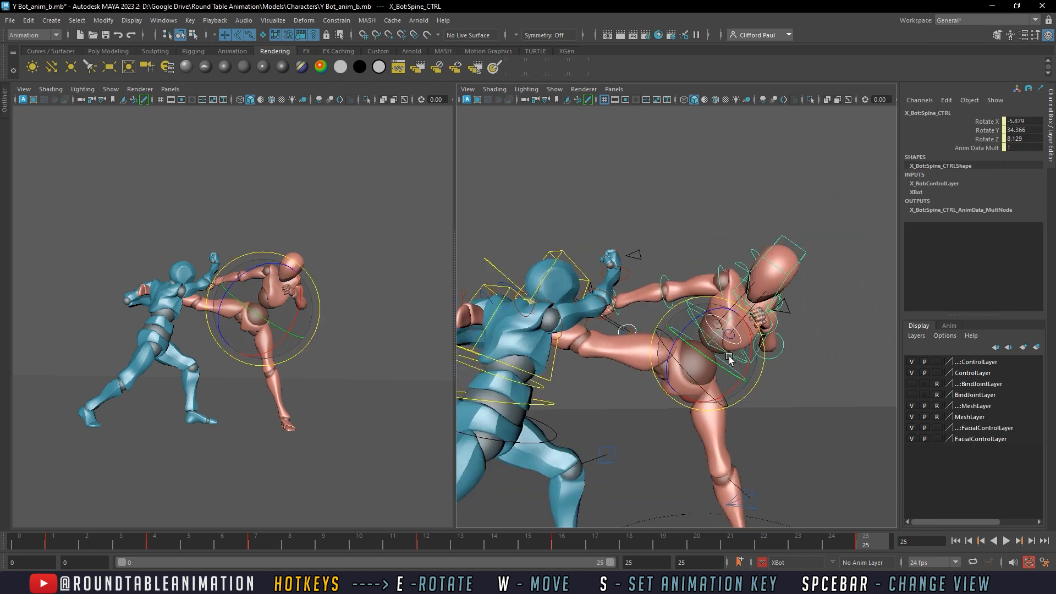
left_click_drag(701, 342, 785, 279)
Rotate the pink character's right shoulder to about 15.6, -14.4, -2.0 and its left shoulder to about 4.8, -8.0, 30.0
left_click(719, 271)
left_click(739, 271)
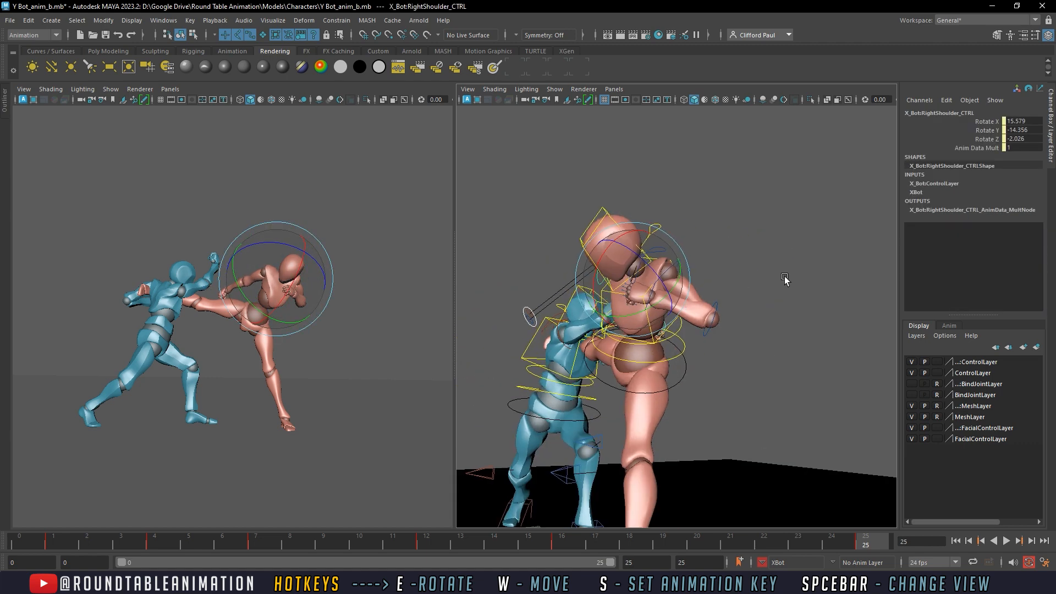
left_click(675, 277)
left_click(681, 271)
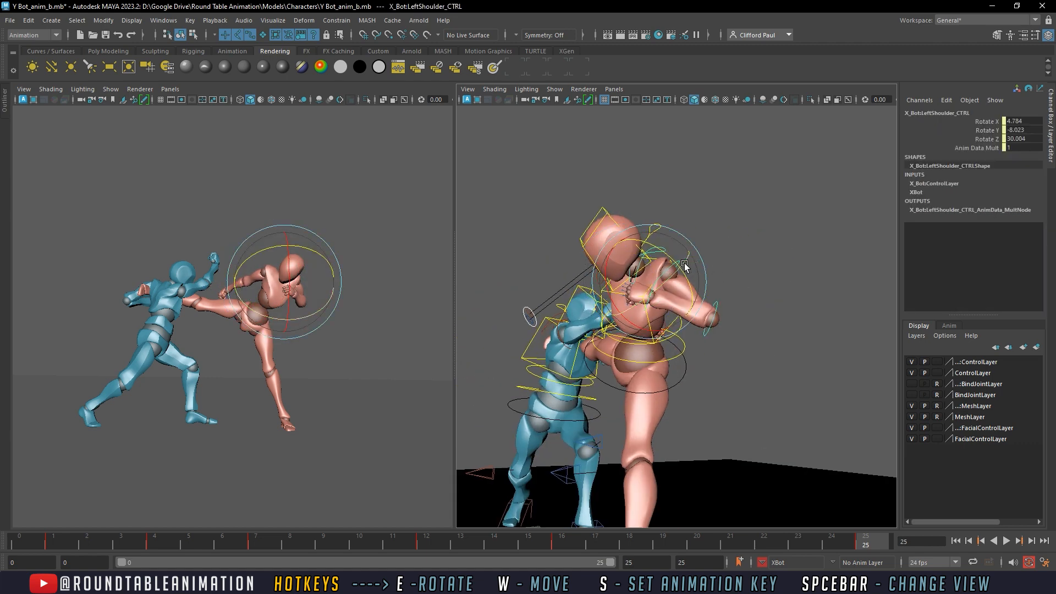
Rotate the pink character's left upper arm to about -28.5, -41.8, -65.3 and bend its left forearm into a guard
left_click(685, 267)
left_click(672, 270)
left_click_drag(672, 270, 749, 294, "alt")
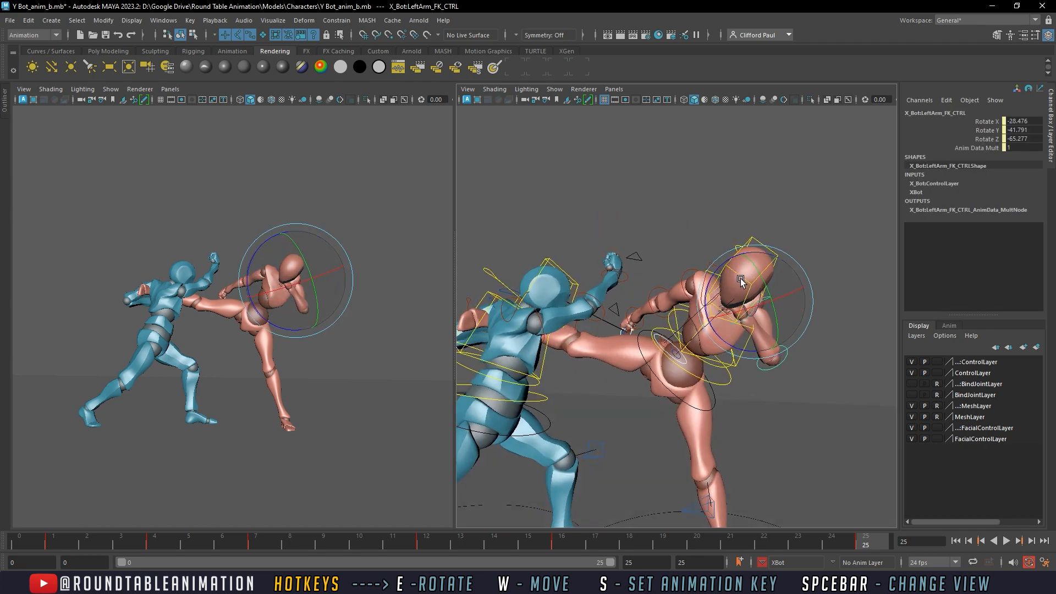
left_click(782, 369)
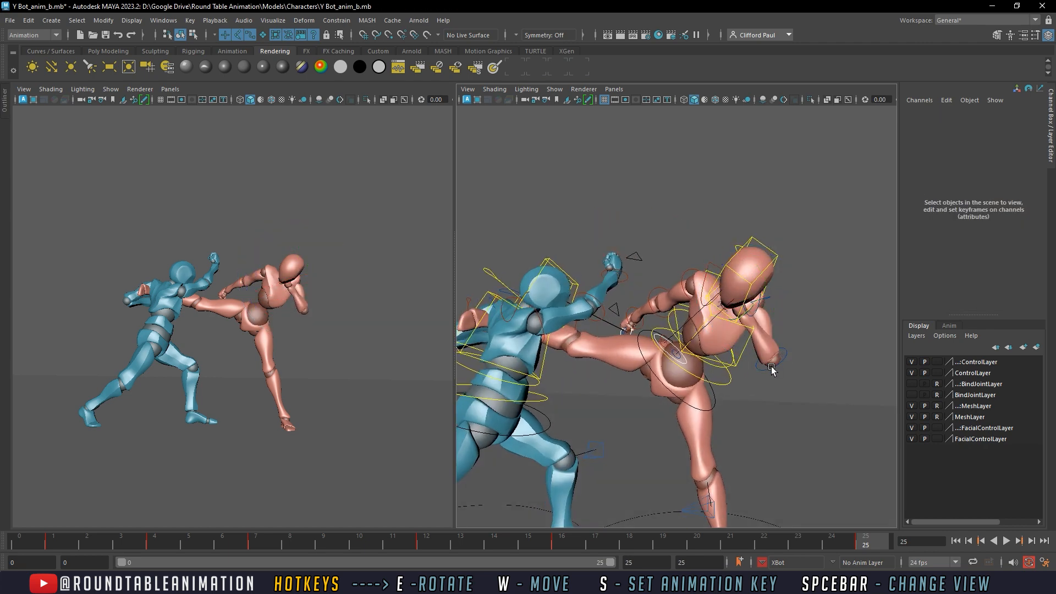
left_click(772, 368)
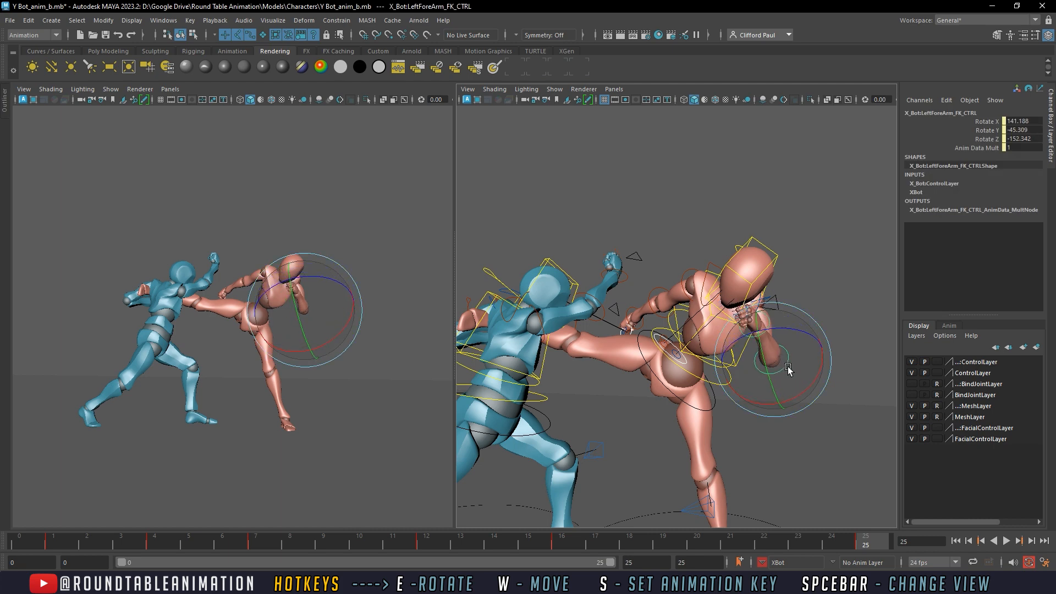
left_click_drag(789, 368, 792, 380)
Raise the pink character's kicking right leg to the opponent's head height and move its root to about -4.7, -4.6, -3.7
left_click_drag(774, 375, 706, 348, "alt")
left_click(696, 364)
left_click(697, 364)
left_click(700, 358)
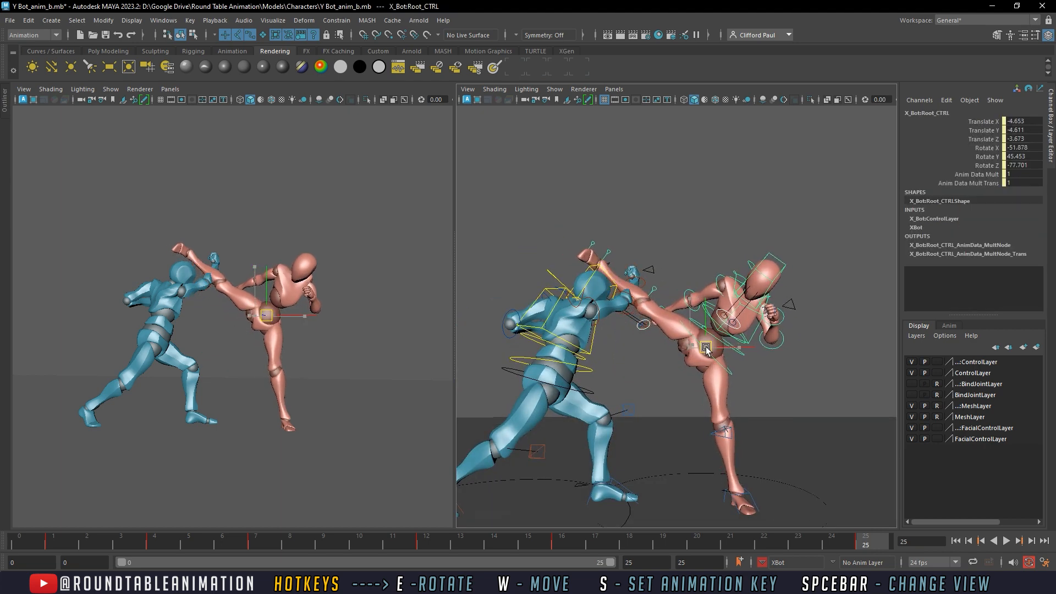
Move the pink character's left knee control to about 28.6, -5.7 and -7.3
left_click_drag(721, 389, 719, 388, "alt")
left_click(728, 433)
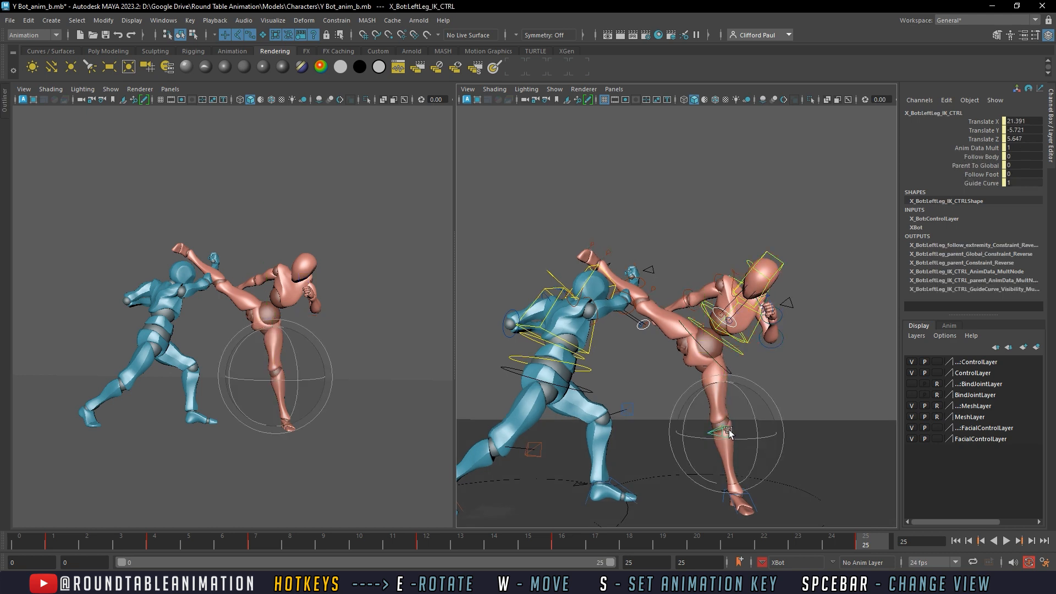
key("w")
left_click_drag(731, 432, 753, 430)
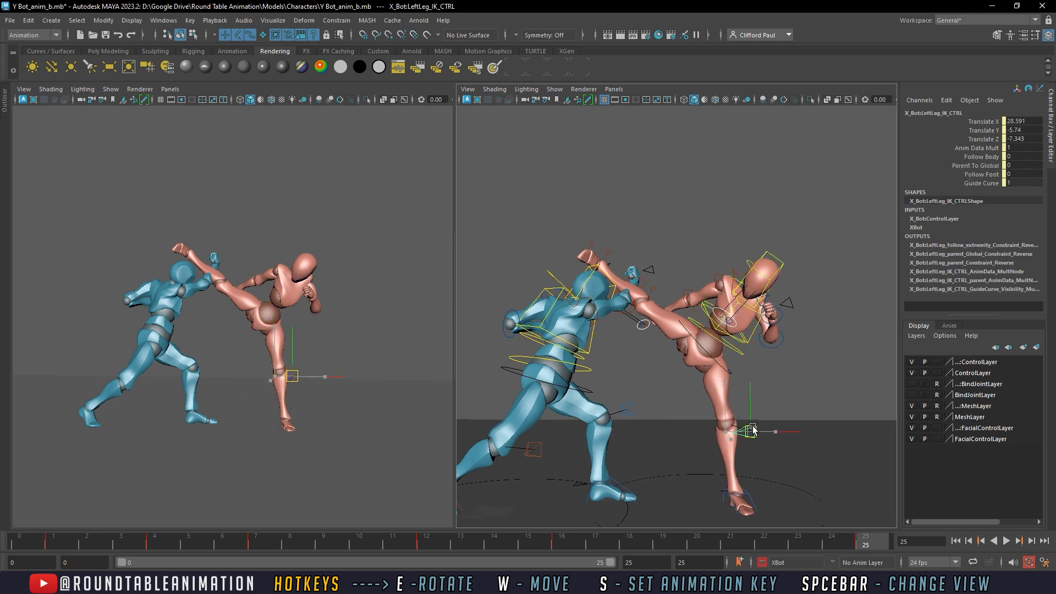
Adjust the rotation of the pink character's supporting left foot control at frame 25
left_click(756, 496)
left_click(725, 486)
key("e")
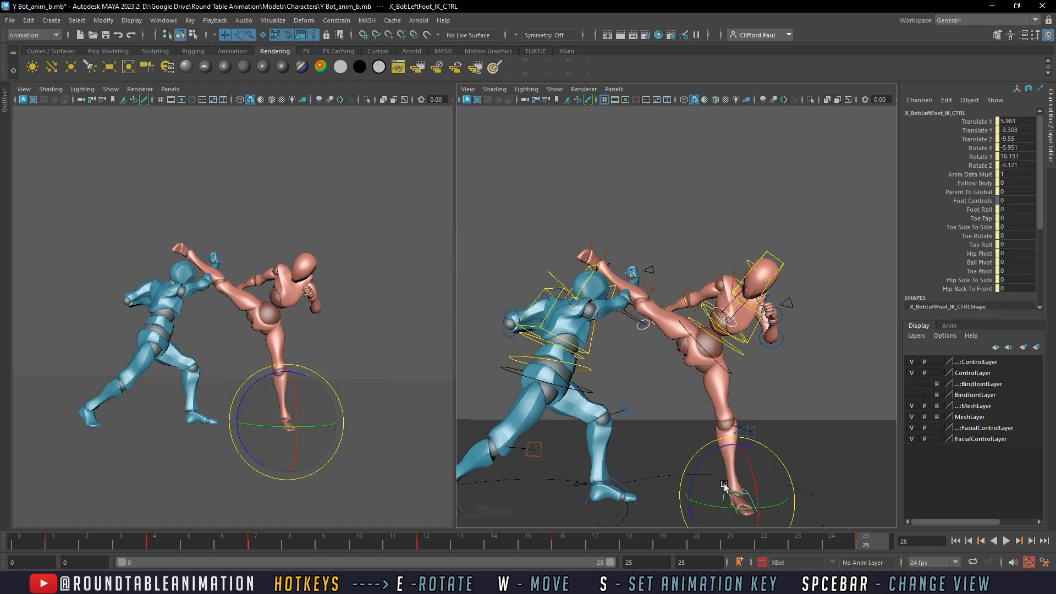
left_click(731, 484)
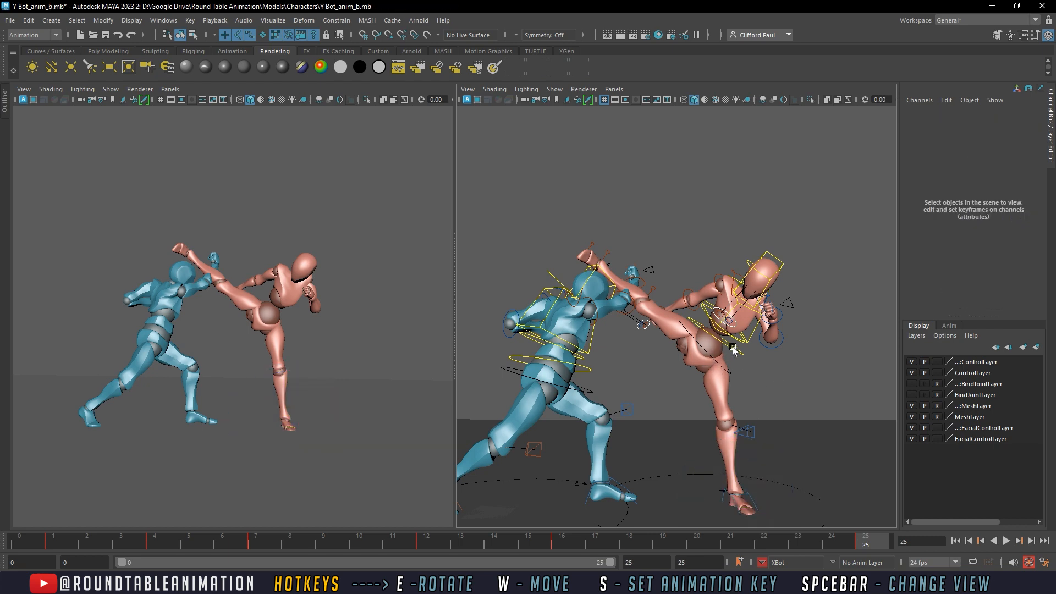
Rotate the pink character's spine to about 3.0, 47.3, 12.0 and its kicking right upper leg to about 26.0, 2.6, -75.7
left_click(727, 327)
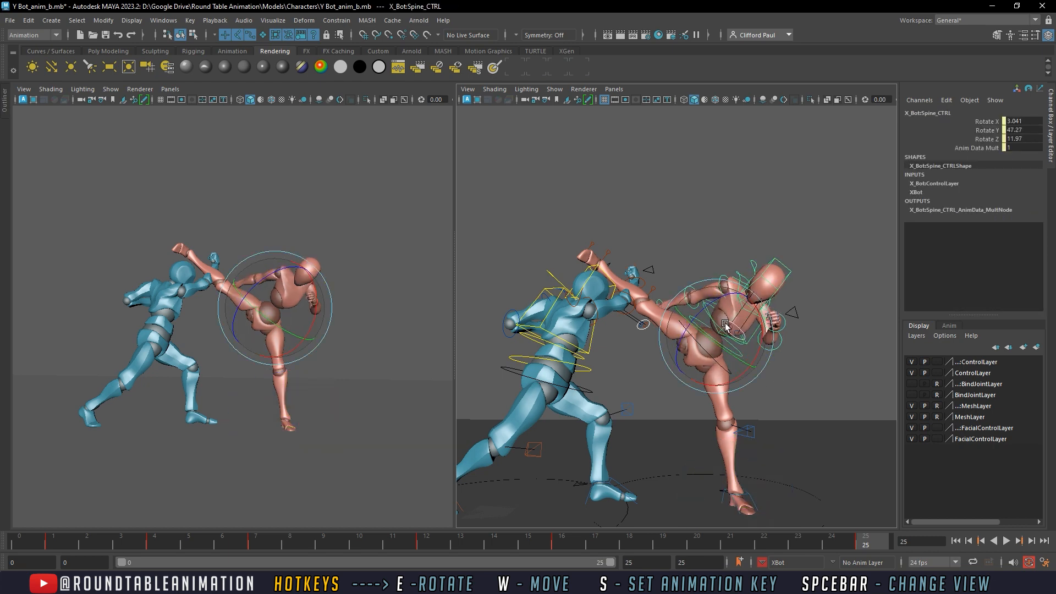
middle_click_drag(714, 394, 739, 466, "alt")
right_click_drag(649, 336, 739, 424, "alt")
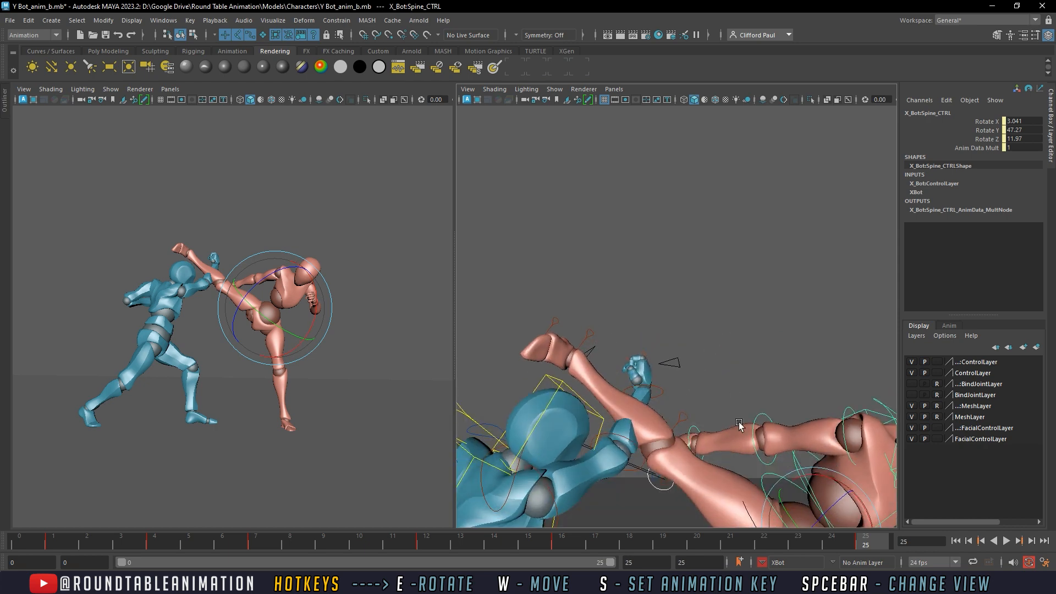
left_click(777, 472)
left_click(790, 504)
middle_click_drag(756, 426, 727, 342, "alt")
left_click_drag(771, 431, 751, 433)
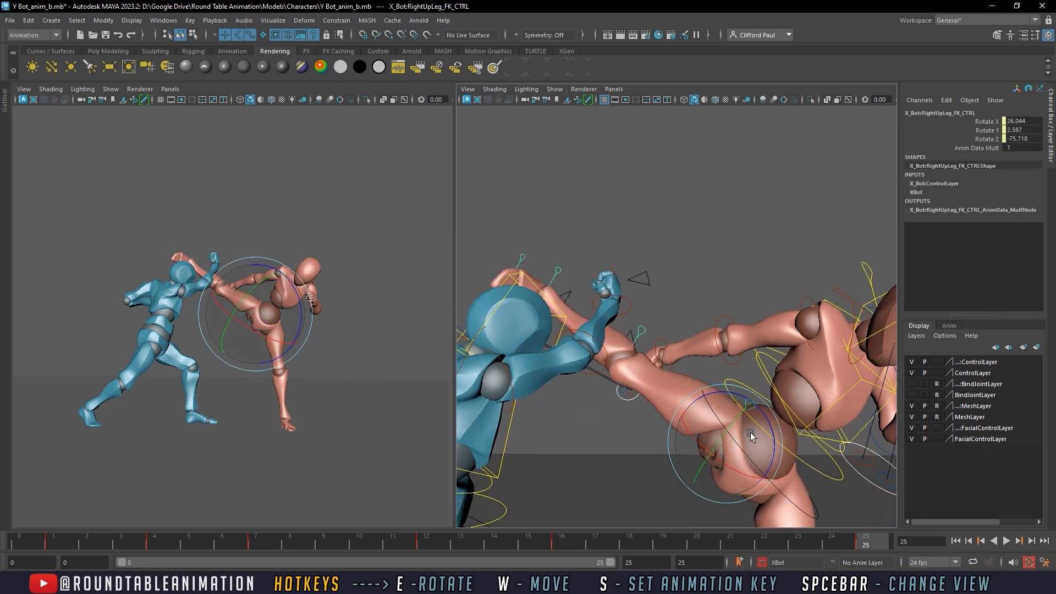
Rotate the pink character's neck to about 17.8, -19.1, 9.4 and its kicking right foot to about 28.4, -10.4, -1.5
middle_click_drag(739, 381, 717, 377, "alt")
right_click_drag(770, 311, 718, 283, "alt")
middle_click_drag(843, 384, 822, 368, "alt")
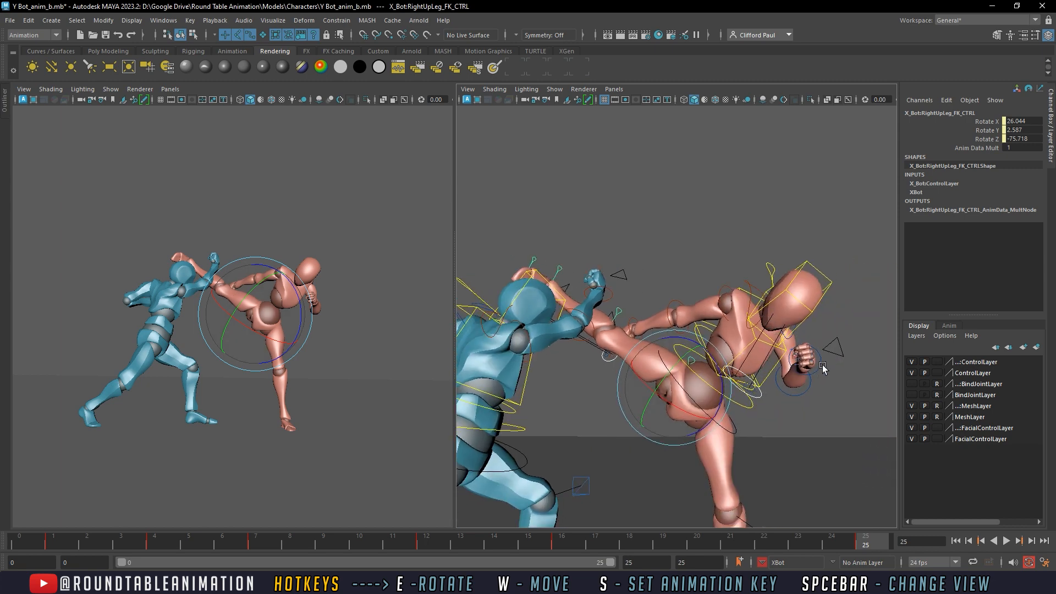
left_click(770, 273)
left_click_drag(771, 315, 743, 305)
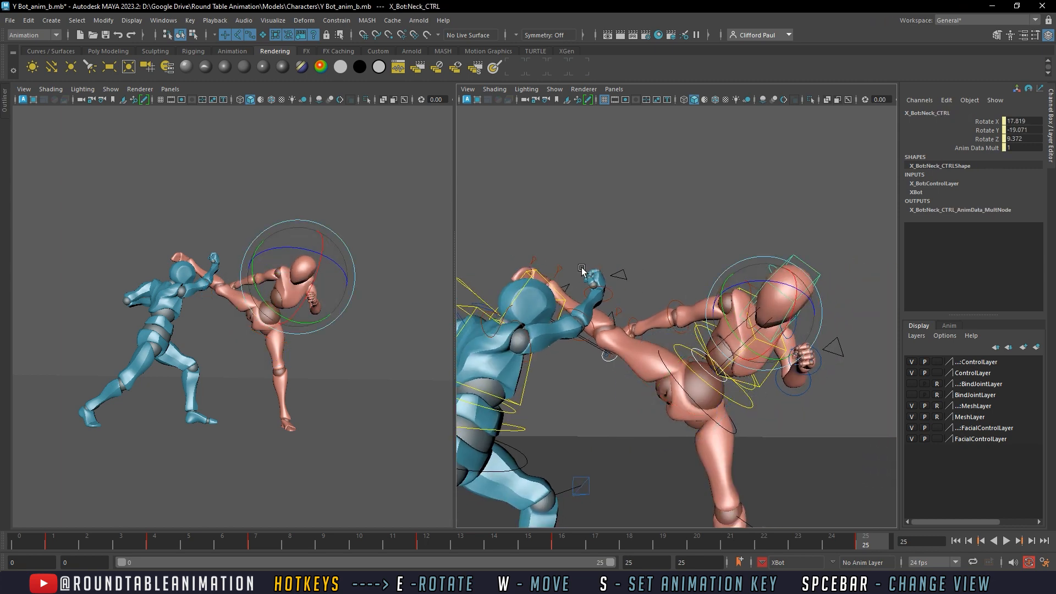
left_click(557, 276)
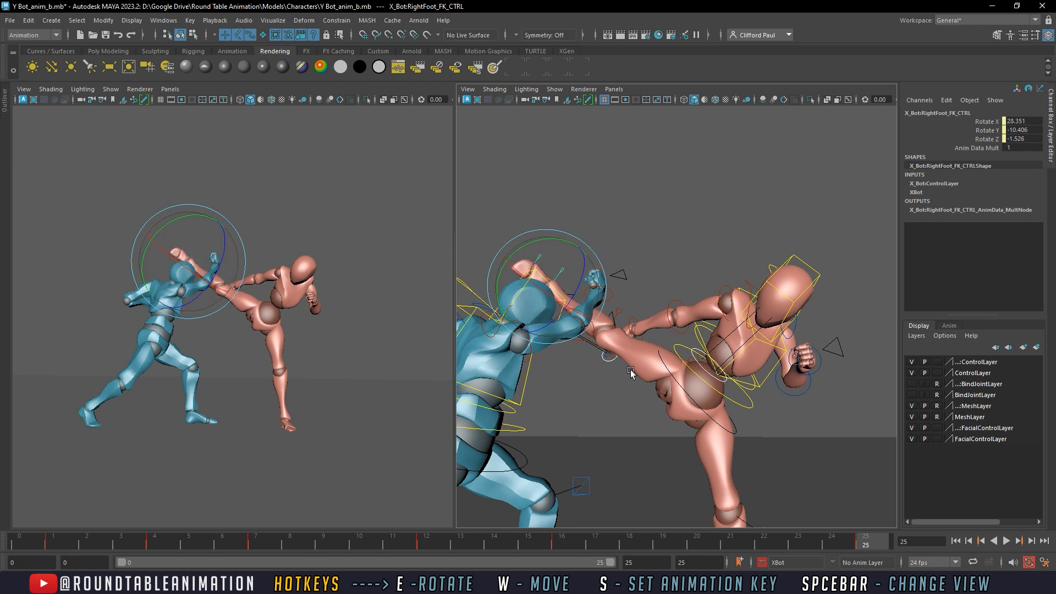
Fine-tune the pink character's upper-body pose at frame 25 and play the blocked animation from the start
mouse_move(650, 378)
middle_mouse_down("alt")
mouse_move(636, 358)
mouse_move(669, 384)
middle_mouse_up("alt")
left_click_drag(668, 385, 602, 388, "alt")
left_click(725, 383)
left_click(707, 390)
left_click(695, 390)
left_click_drag(779, 387, 746, 388, "alt")
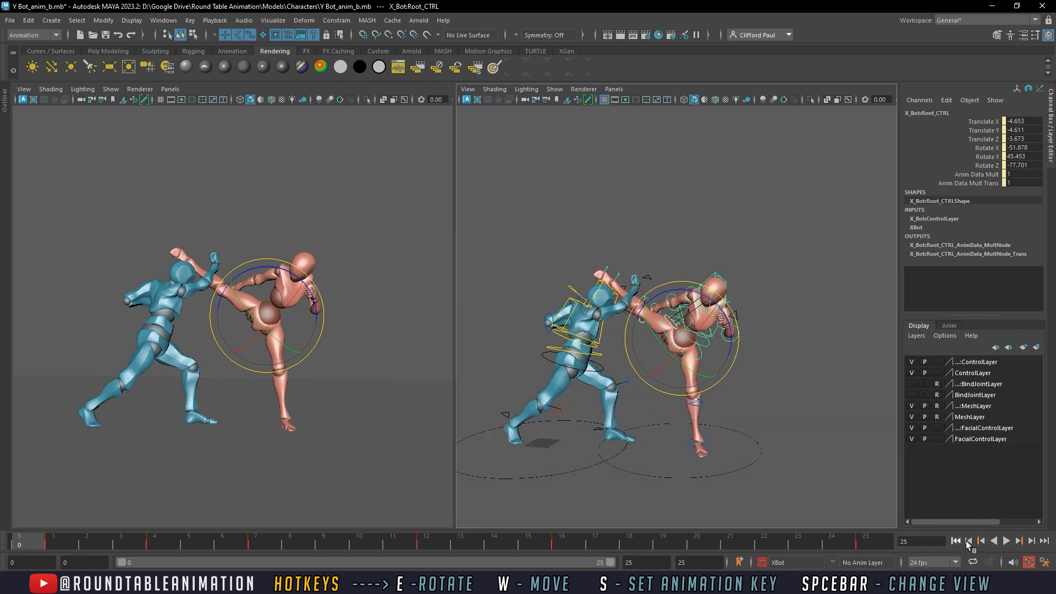
left_click(1007, 541)
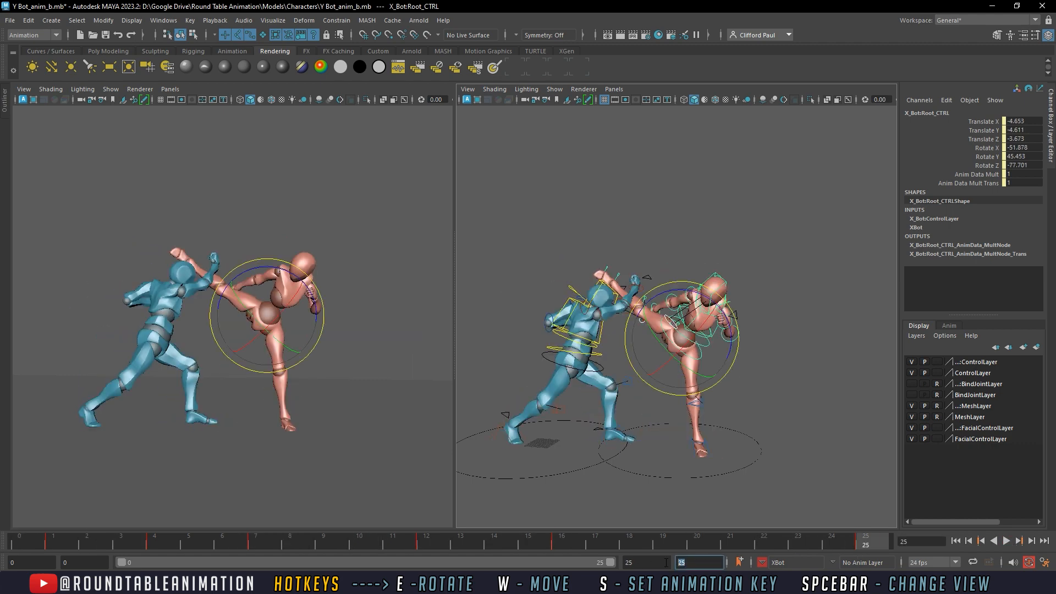
Set the animation end frame to 30 and extend the playback range to frame 30
type("30")
key("Return")
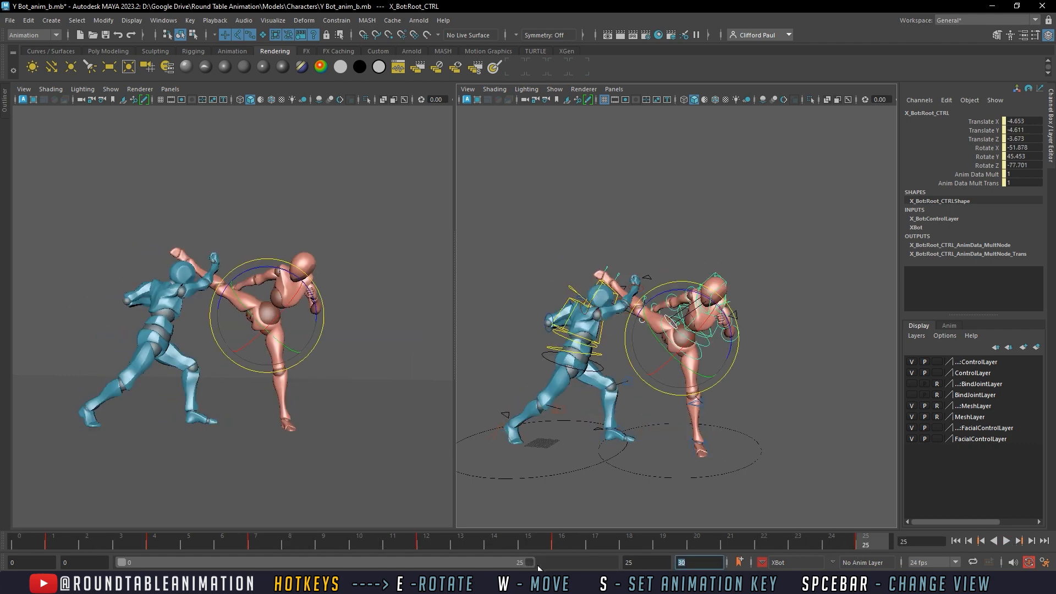
left_click_drag(532, 562, 611, 563)
Play the animation from the start and scrub through the dodge and kick to check the timing between poses
left_click(956, 541)
left_click(1006, 541)
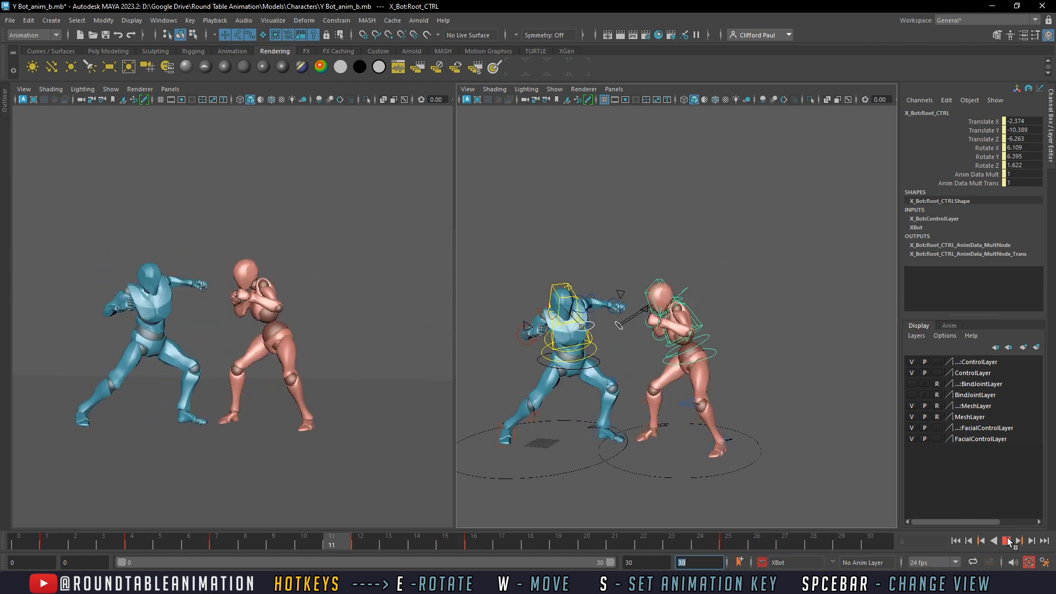
left_click(1008, 541)
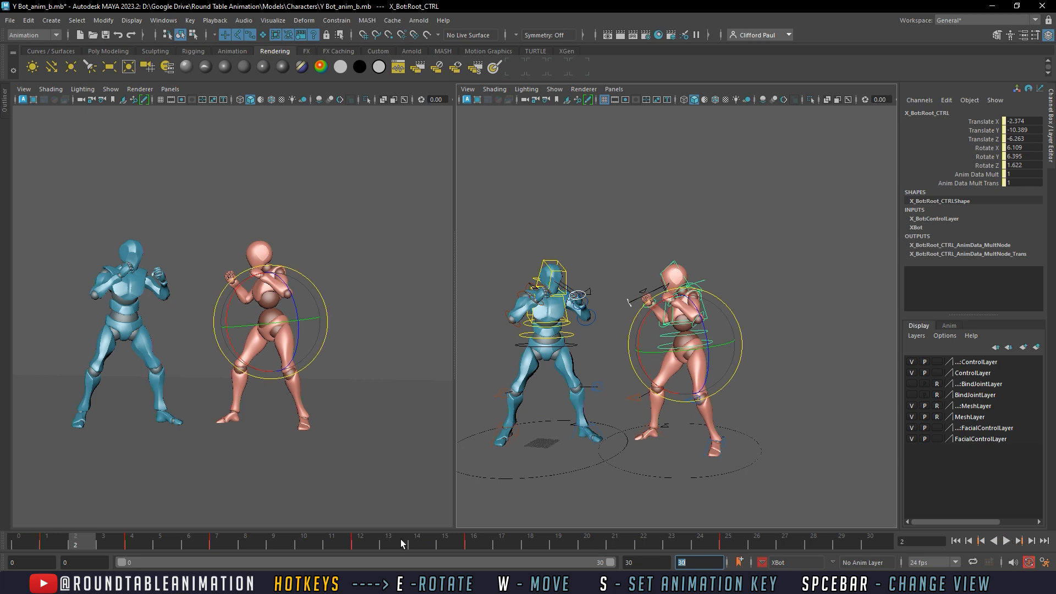
left_click_drag(400, 539, 565, 548)
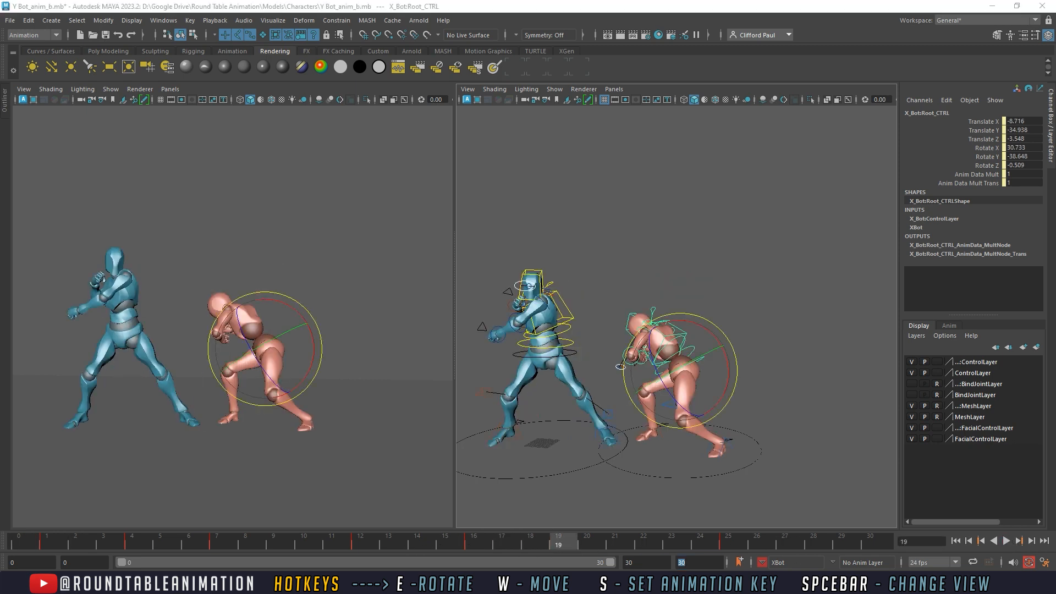
left_click_drag(403, 539, 645, 547)
left_click_drag(710, 558, 567, 547)
At frame 23, raise the pink character out of its crouch, with root translation about -9.2, -12.1, -3.2 and rotation about -1.2, 2.3, -6.4
left_click_drag(488, 538, 683, 543)
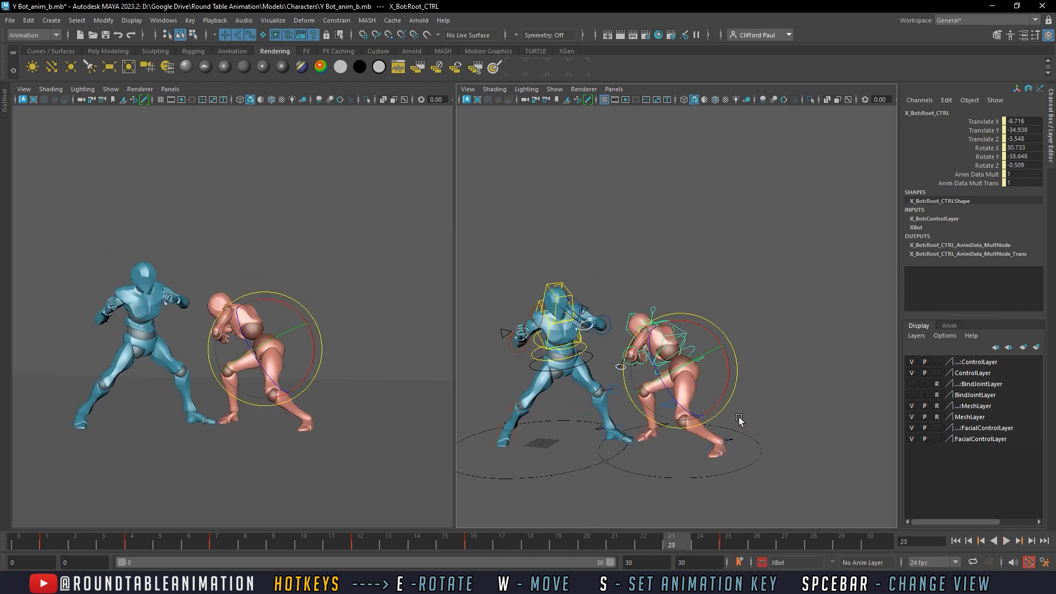
middle_click_drag(741, 421, 753, 429, "alt")
left_click(805, 296)
left_click(697, 375)
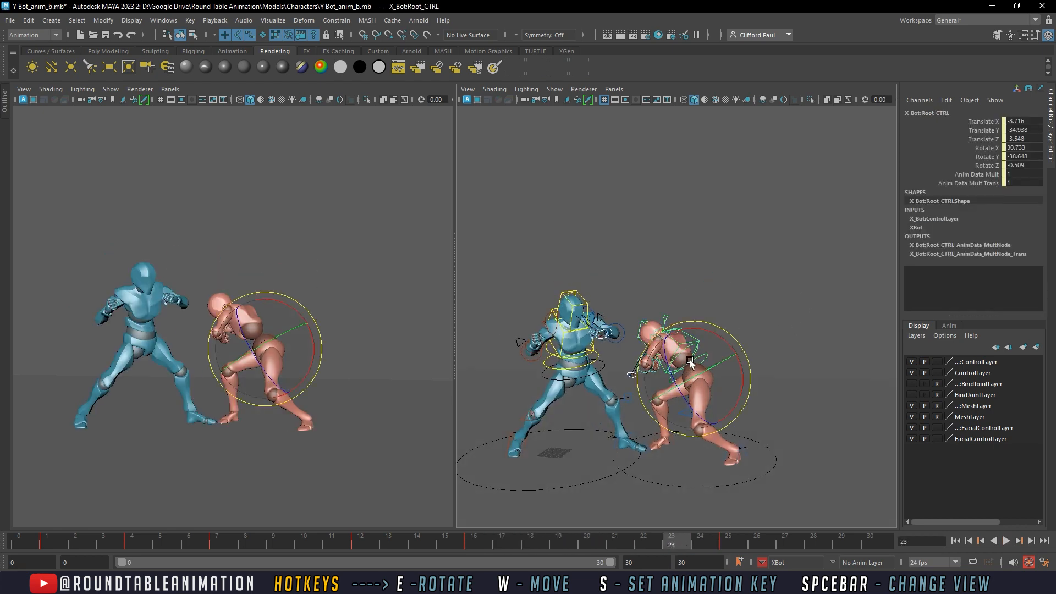
left_click_drag(708, 334, 729, 345)
left_click_drag(681, 427, 742, 415)
key("w")
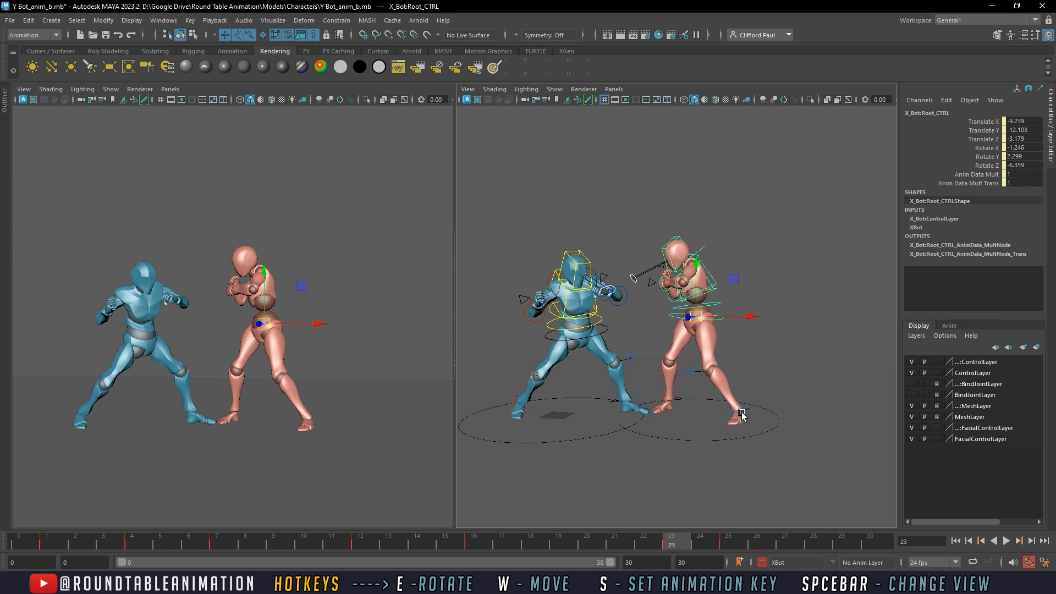
Move the pink character's new rising-pose key from frame 23 to frame 21
left_click_drag(653, 543, 526, 545)
left_click(676, 545, "shift")
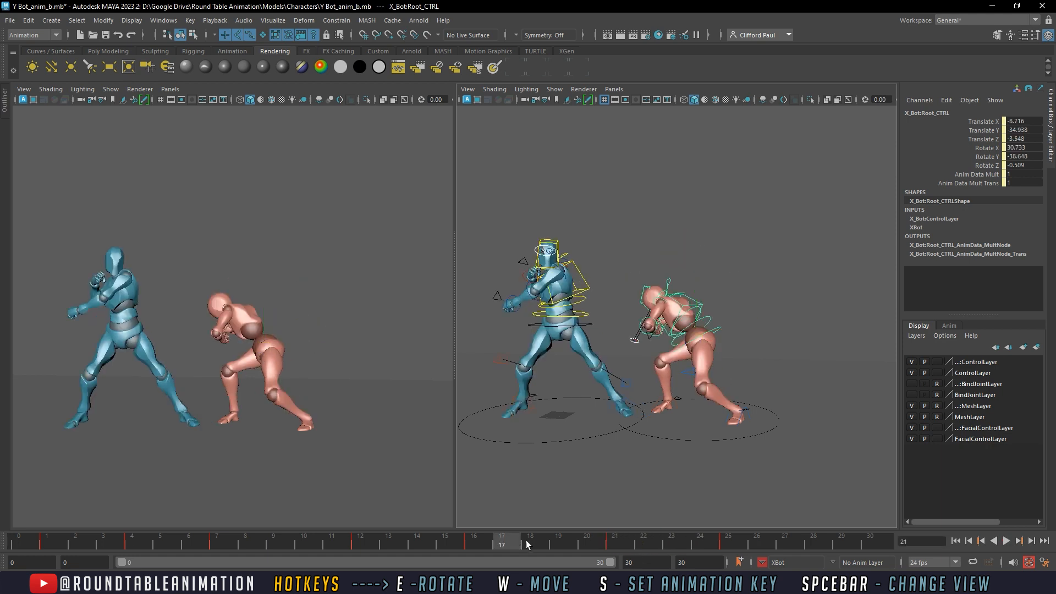
left_click_drag(599, 543, 632, 538)
Bring the pink character's left foot inward to about 6.8, -2.9, -0.9, rotated to about 4.1, 49.1, 10.0
left_click(739, 423)
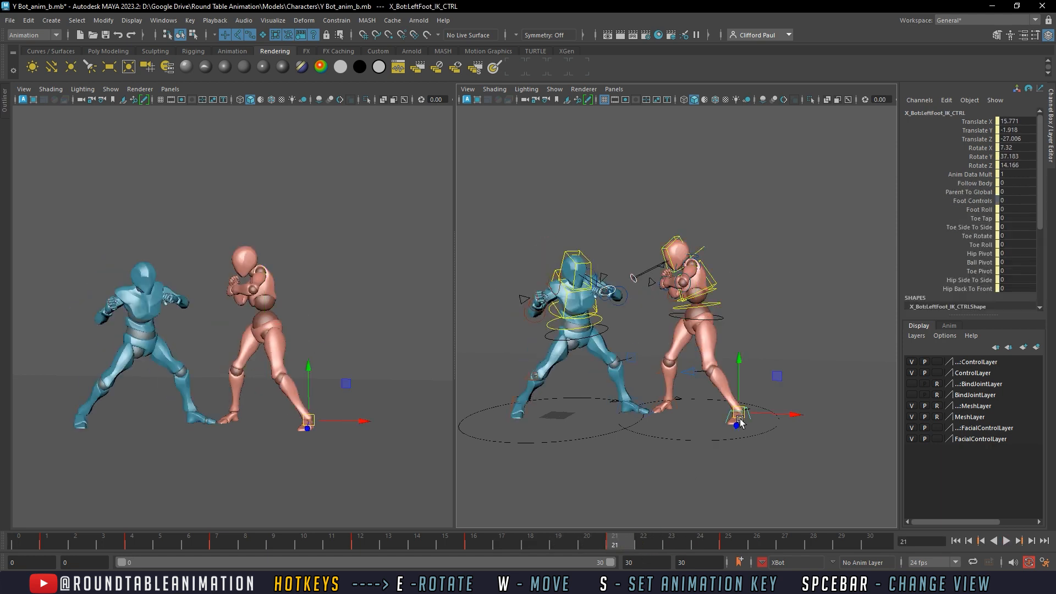
key("e")
key("w")
left_click_drag(738, 416, 709, 416)
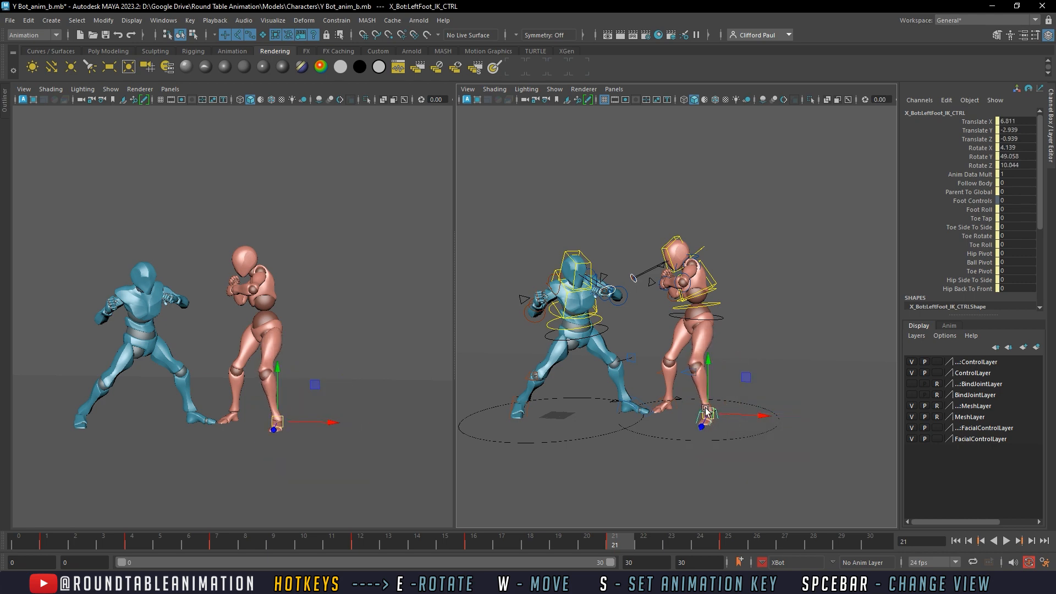
Move the pink character's root to about -12.0, -6.1, 4.2 at frame 21
right_click_drag(720, 283, 747, 338, "alt")
middle_click_drag(747, 338, 734, 380, "alt")
left_click(700, 363)
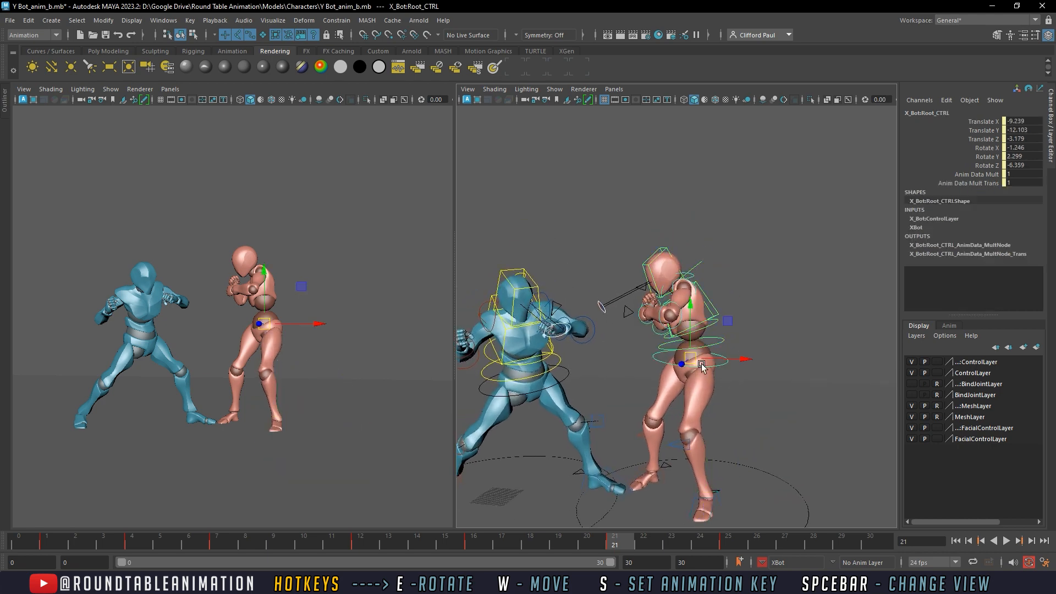
left_click_drag(697, 361, 691, 391)
left_click(677, 397)
left_click_drag(739, 416, 698, 340, "alt")
left_click(738, 349)
left_click(739, 348)
Rotate the pink character's right foot to about 17.9, 6.6, -8.8 and its root to about -7.3, 11.8, -9.2
left_click_drag(698, 441, 707, 413, "alt")
left_click(713, 412)
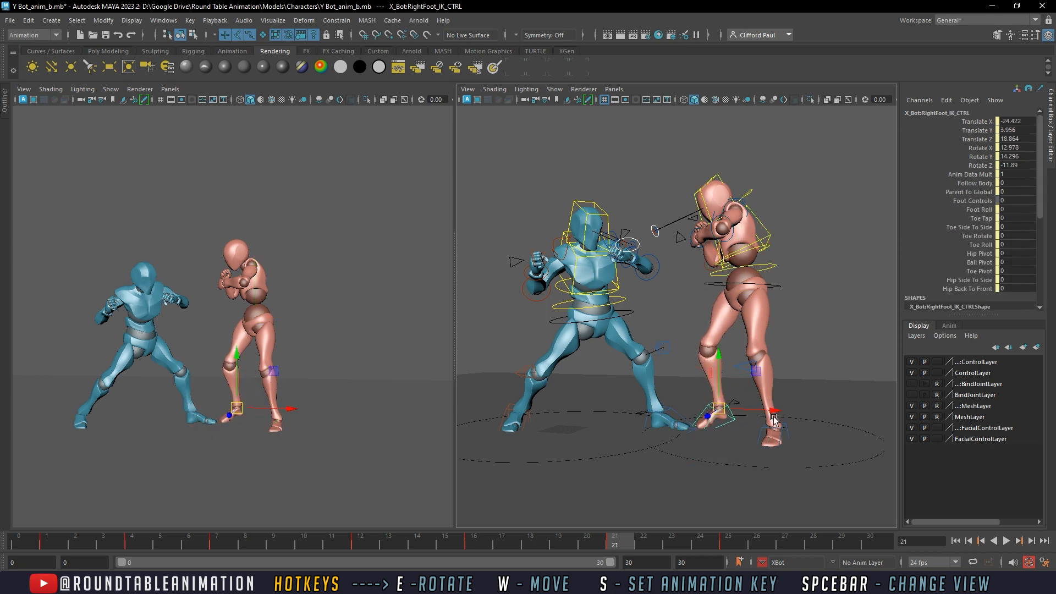
key("e")
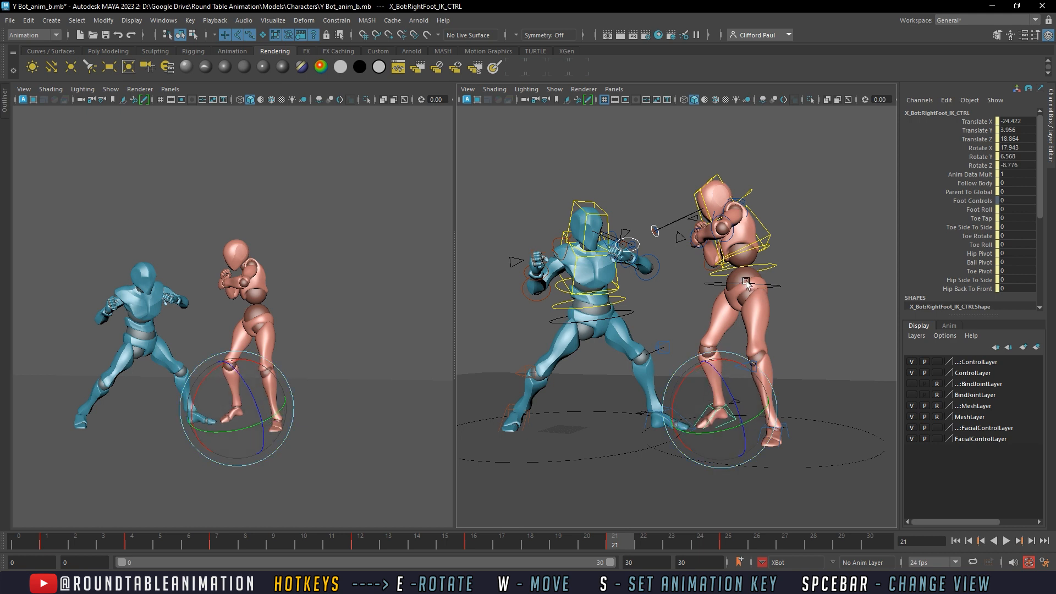
left_click(746, 282)
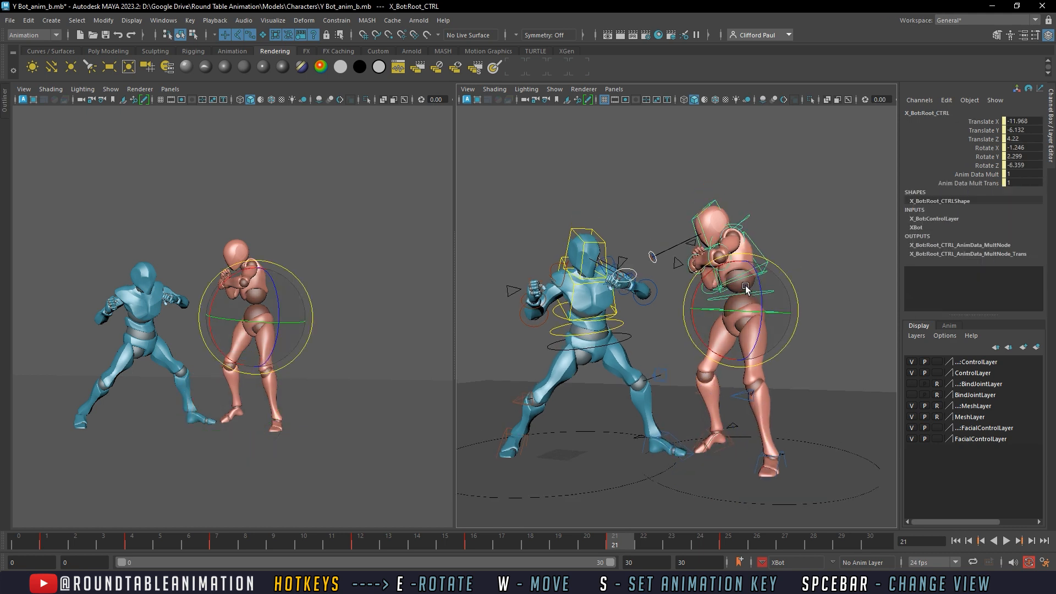
left_click_drag(750, 279, 741, 307)
key("w")
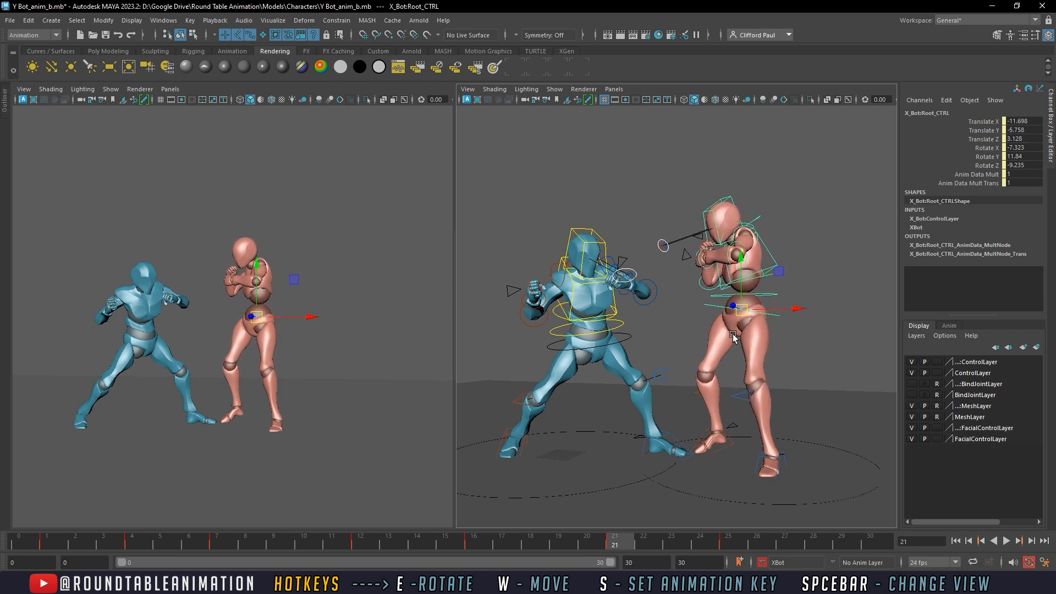
Move the pink character's right knee control to about -20.2, -18.1, 44.8
left_click_drag(709, 403, 764, 403, "alt")
left_click(676, 460)
left_click_drag(675, 460, 706, 430, "alt")
left_click(716, 434)
left_click_drag(748, 390, 769, 474, "alt")
left_click(735, 388)
left_click(715, 388)
scroll(650, 427, "up", 4)
left_click_drag(657, 395, 674, 432)
middle_click_drag(670, 434, 630, 476, "alt")
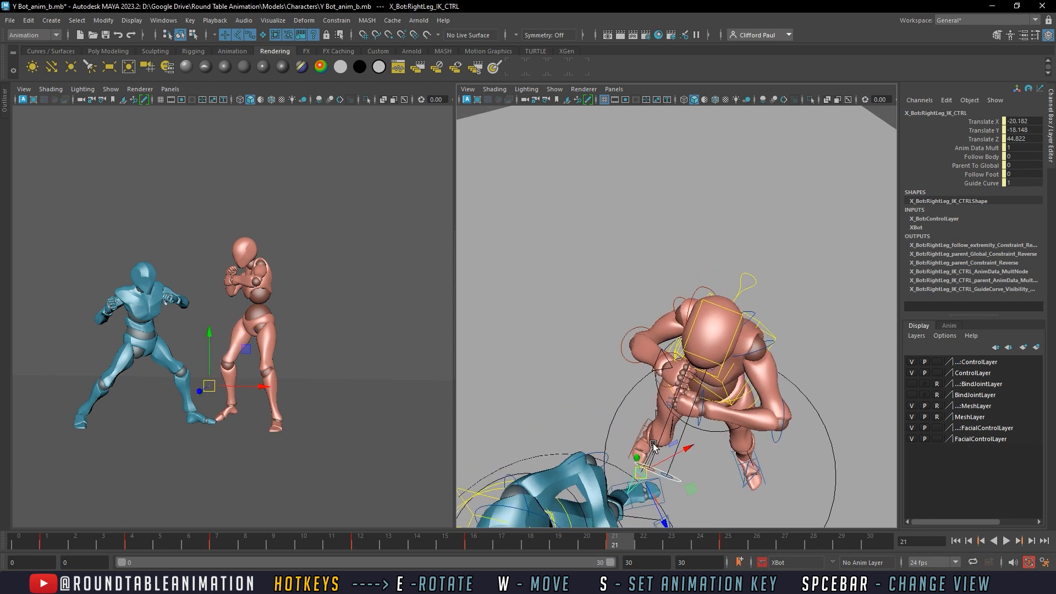
Rotate the pink character's lower spine control to about -3.8, 0.0, -2.7
left_click_drag(630, 477, 710, 367, "alt")
left_click(701, 411)
key("e")
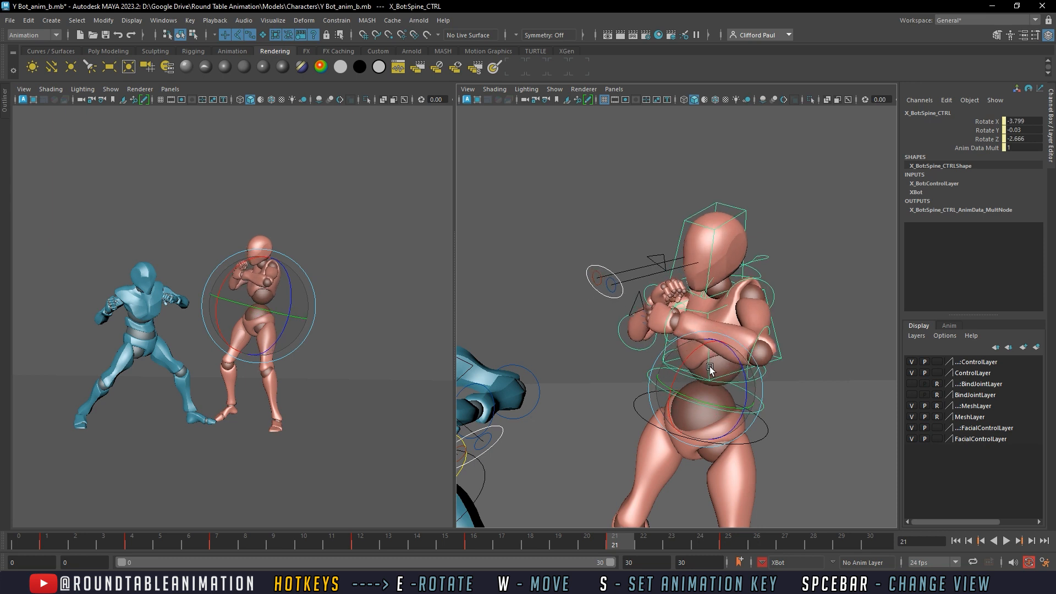
Adjust the pink character's left shoulder and swing its left arm outward, keeping the fist in front of the chest
left_click(794, 286)
left_click(753, 281)
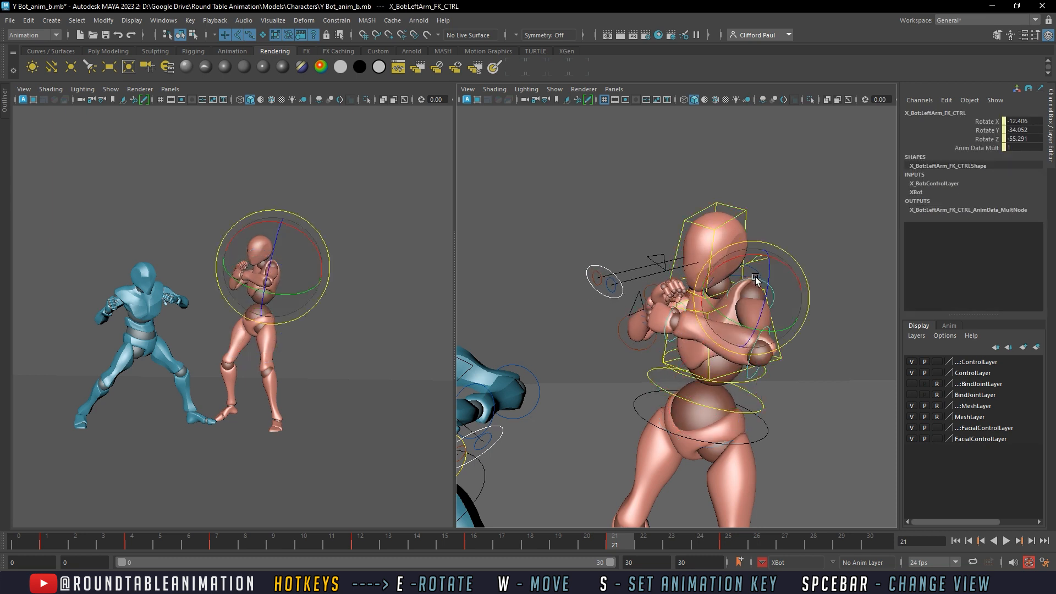
left_click(774, 269)
left_click(757, 272)
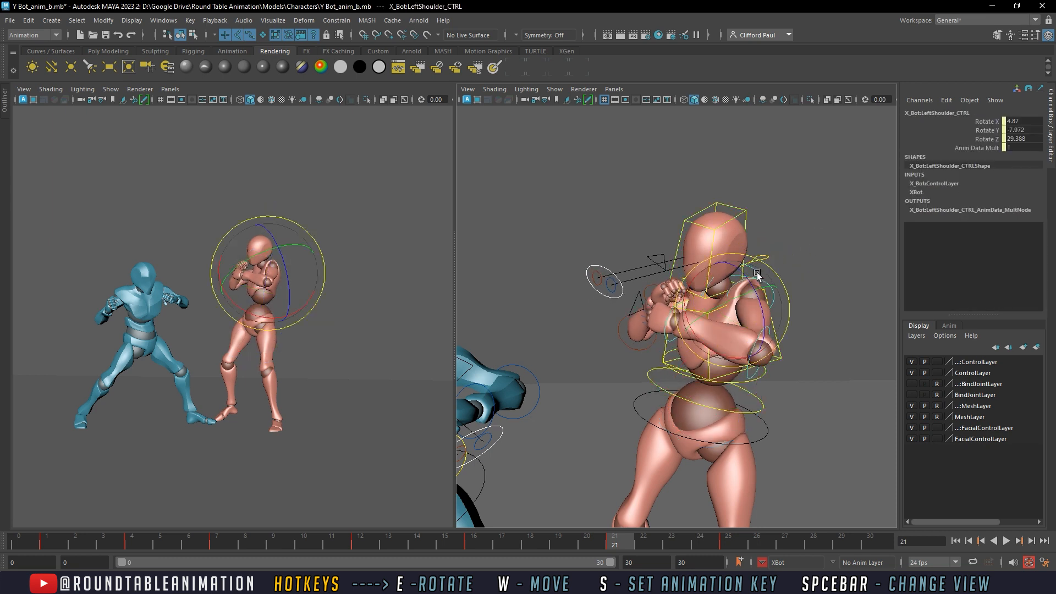
left_click_drag(757, 272, 761, 213)
left_click(831, 254)
left_click(792, 304)
left_click(762, 211)
Rotate the pink character's head control at frame 21 so it faces the opponent
left_click(723, 224)
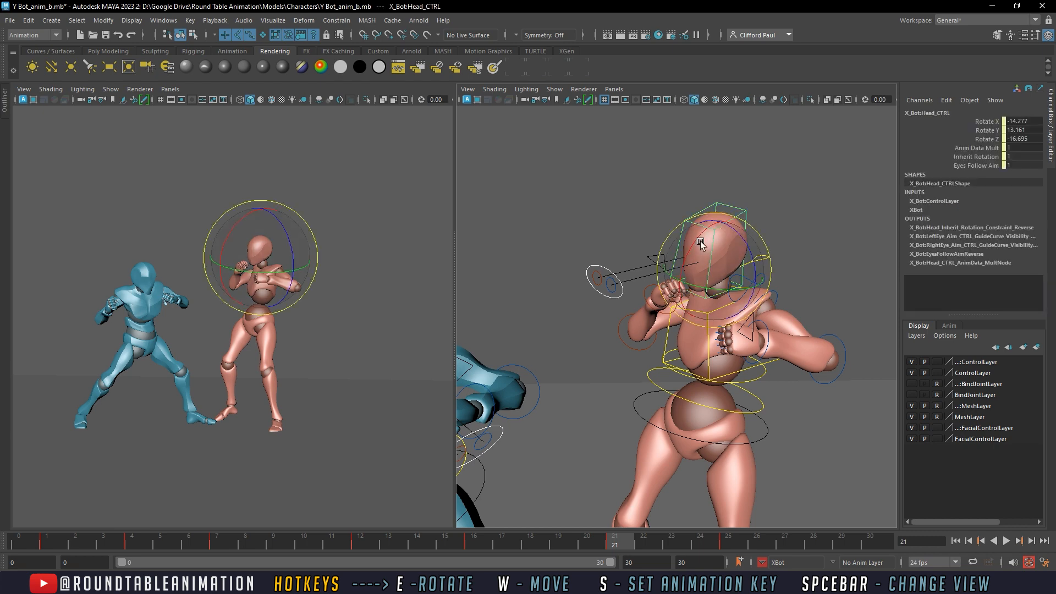
left_click_drag(700, 240, 774, 341)
left_click(769, 204)
left_click_drag(671, 278, 687, 296, "alt")
left_click(712, 281)
Open the pink character's right arm away from the chest and raise its elbow to shoulder height
left_click_drag(700, 345, 738, 307)
left_click(684, 304)
left_click(703, 311)
mouse_move(677, 321)
left_mouse_down()
mouse_move(667, 286)
mouse_move(670, 295)
mouse_move(620, 301)
mouse_move(646, 319)
mouse_move(649, 306)
mouse_move(639, 304)
mouse_move(687, 324)
left_mouse_up()
left_click(667, 288)
left_click(662, 327)
left_click(687, 267)
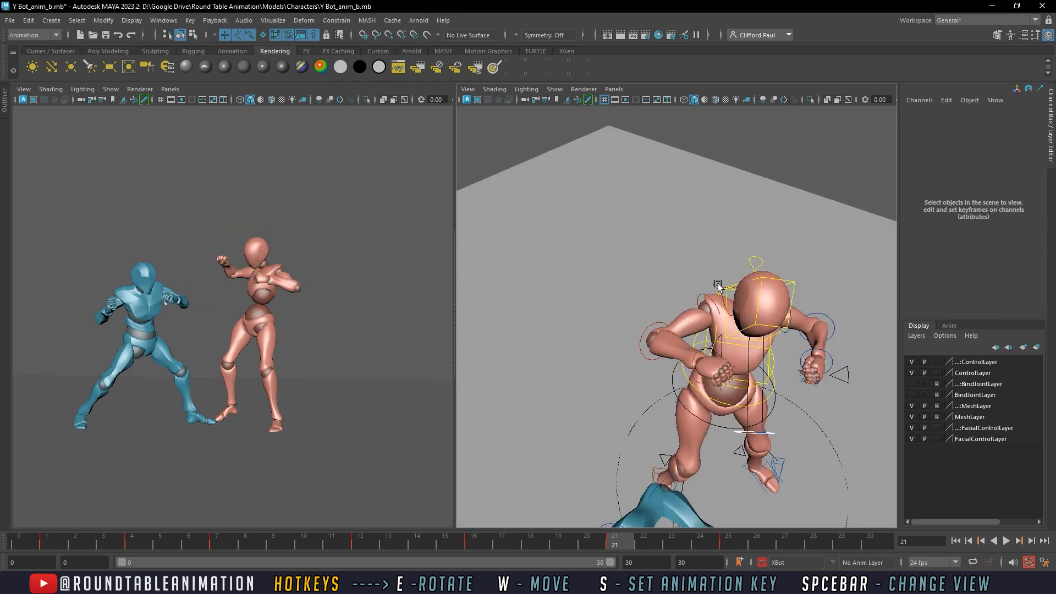
Rotate the pink character's right shoulder to about 6.8, 1.7, -8.6 and extend its right arm toward the opponent
left_click(721, 291)
left_click_drag(709, 290, 670, 273)
left_click(675, 275)
left_click(701, 308)
mouse_move(763, 325)
left_mouse_down()
mouse_move(762, 344)
mouse_move(772, 318)
mouse_move(775, 329)
left_mouse_up()
left_click(709, 255)
left_click(716, 312)
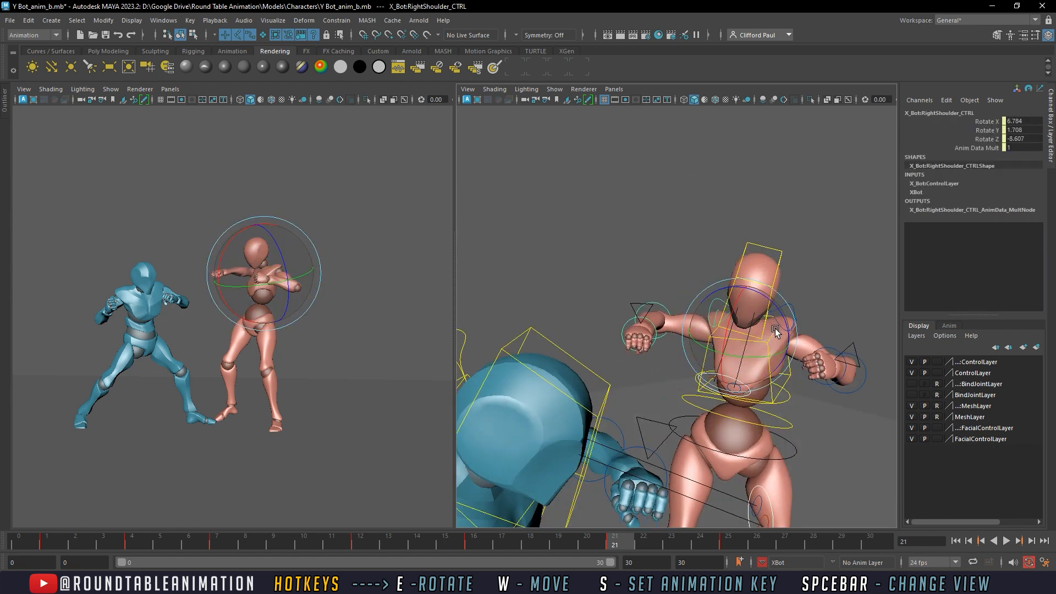
Bend the pink character's right forearm upright beside its head and rotate the right hand to about -16.3, 10.4, 0.9
left_click(691, 243)
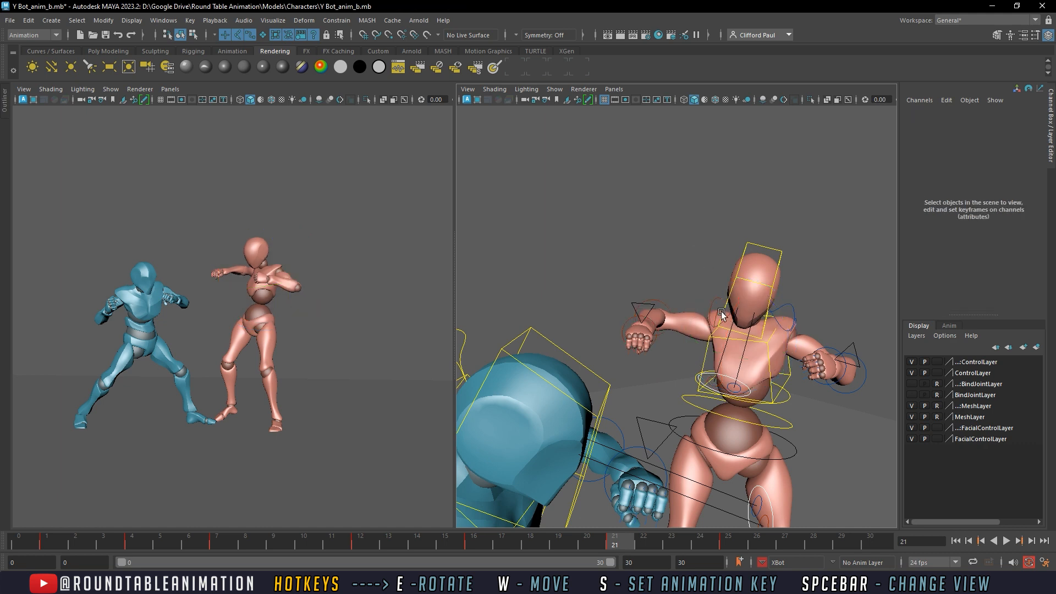
left_click(713, 315)
key("ctrl+z")
key("w")
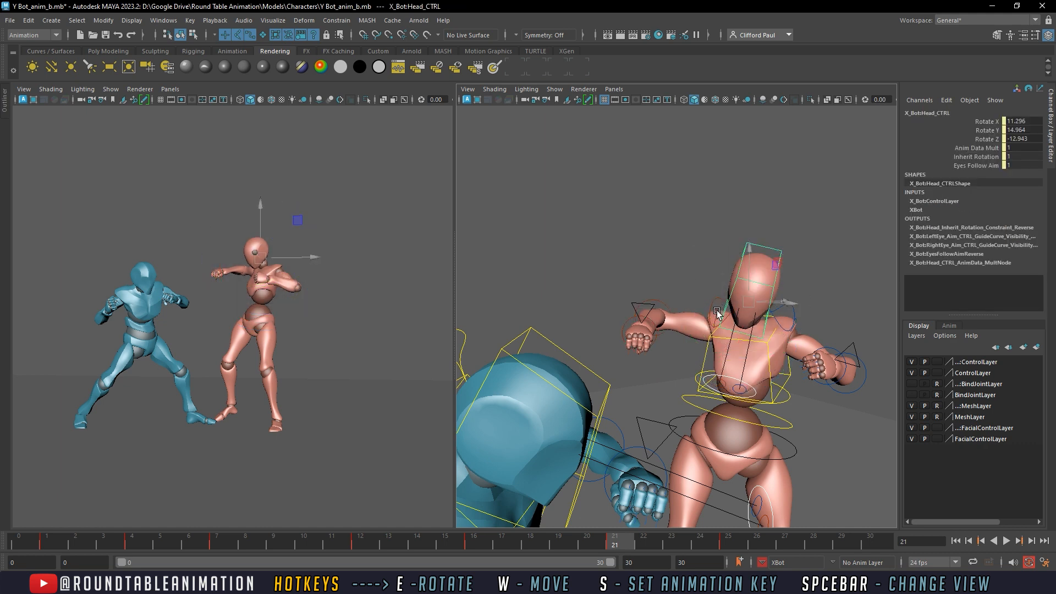
left_click(718, 311)
key("e")
left_click_drag(718, 312, 675, 220)
left_click(675, 220)
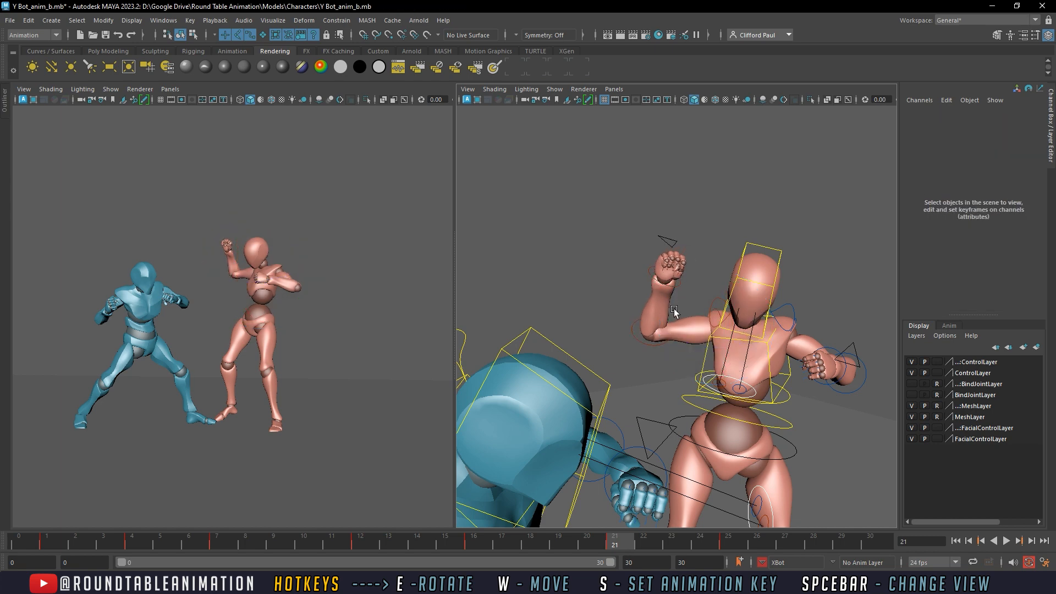
left_click(668, 287)
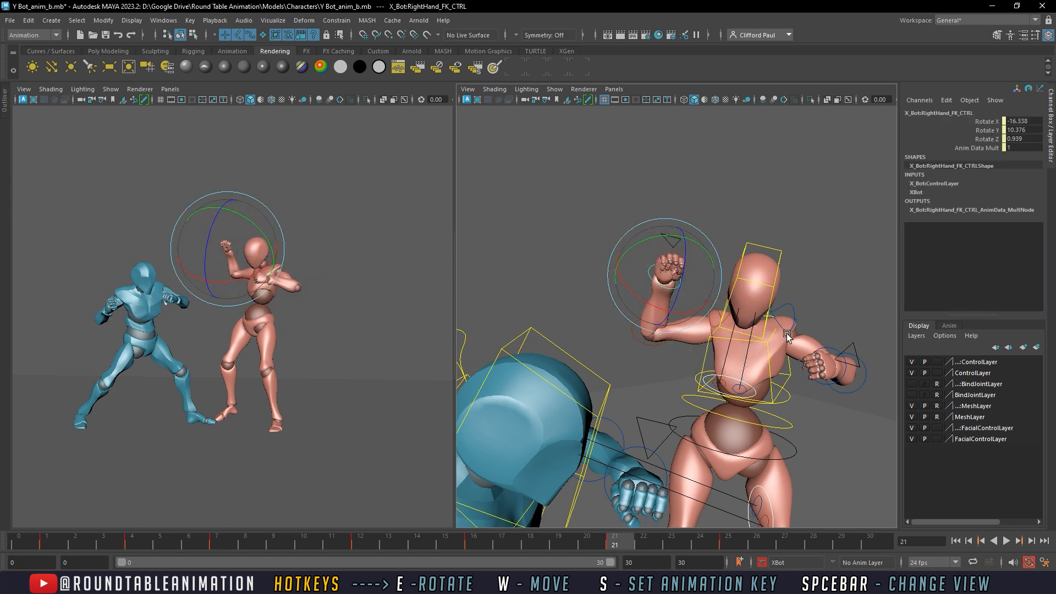
left_click_drag(668, 288, 712, 316, "alt")
Lean the pink character's torso back, with the Spine1 control at about -0.1, -6.1, -4.9, and play the animation
left_click(722, 387)
left_click(784, 404)
left_click(682, 368)
left_click_drag(682, 368, 694, 390, "alt")
left_click_drag(629, 352, 723, 401)
scroll(721, 324, "down", 4)
key("alt+v")
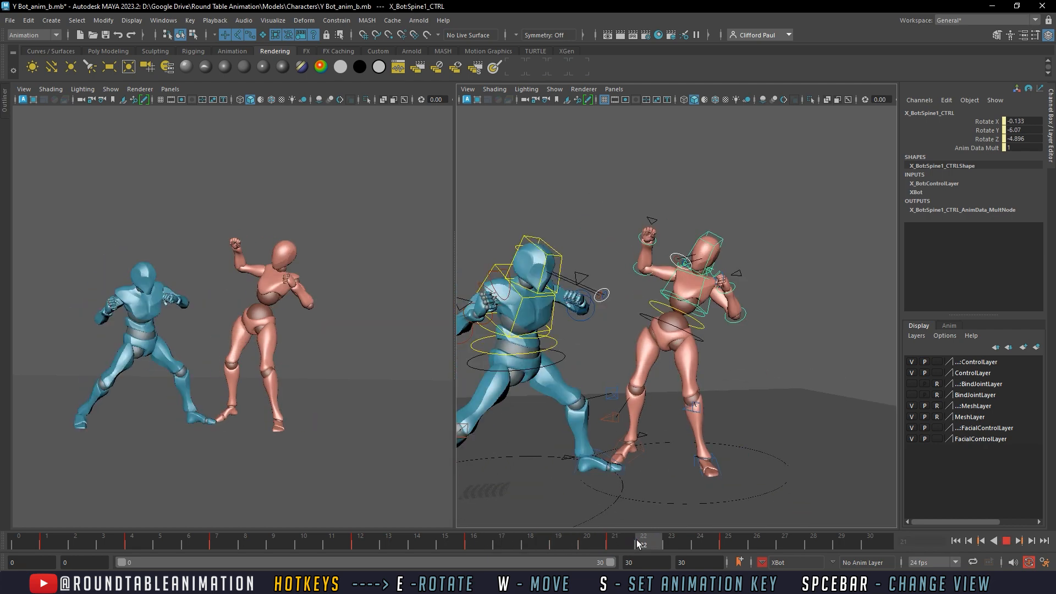
Set the active character set to None at frame 21, inspect the pink character's root and spine controls, and play the animation
left_click_drag(620, 540, 621, 539)
left_click(763, 562)
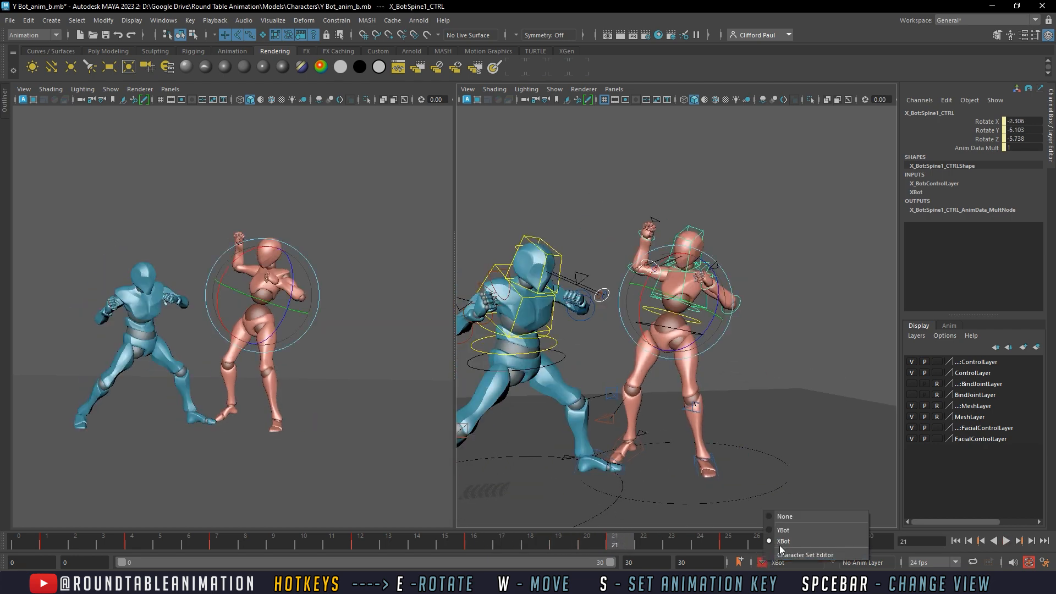
left_click(788, 519)
left_click(715, 428)
left_click(679, 329)
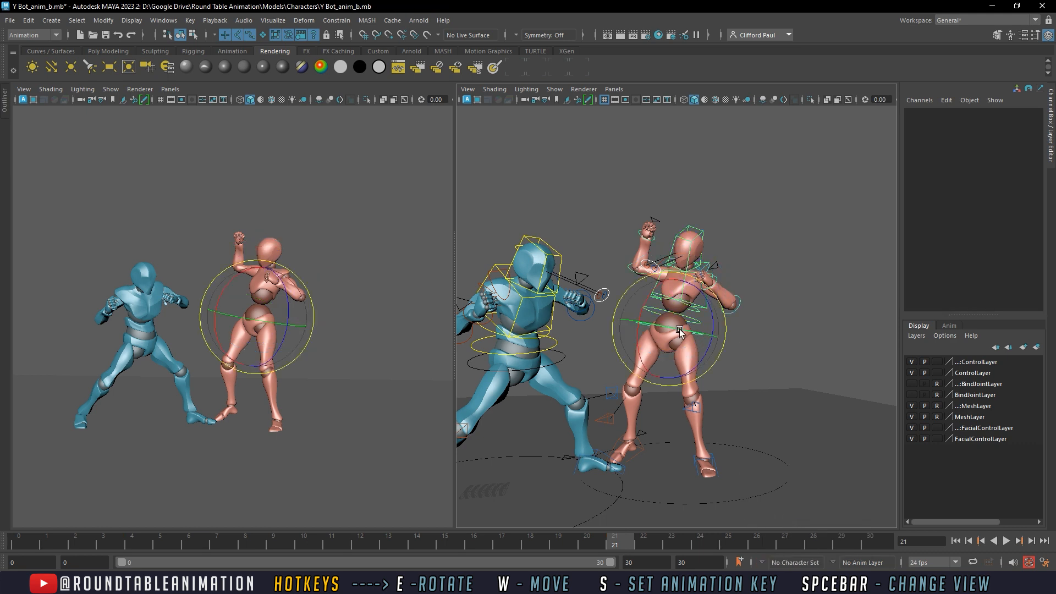
key("w")
left_click(687, 320)
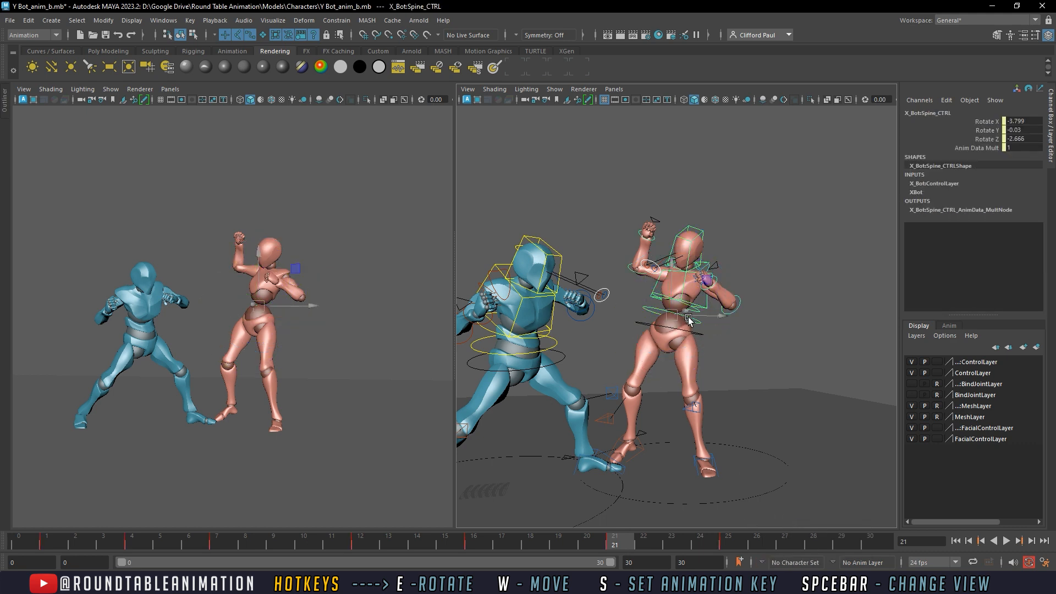
left_click(673, 507)
key("alt+v")
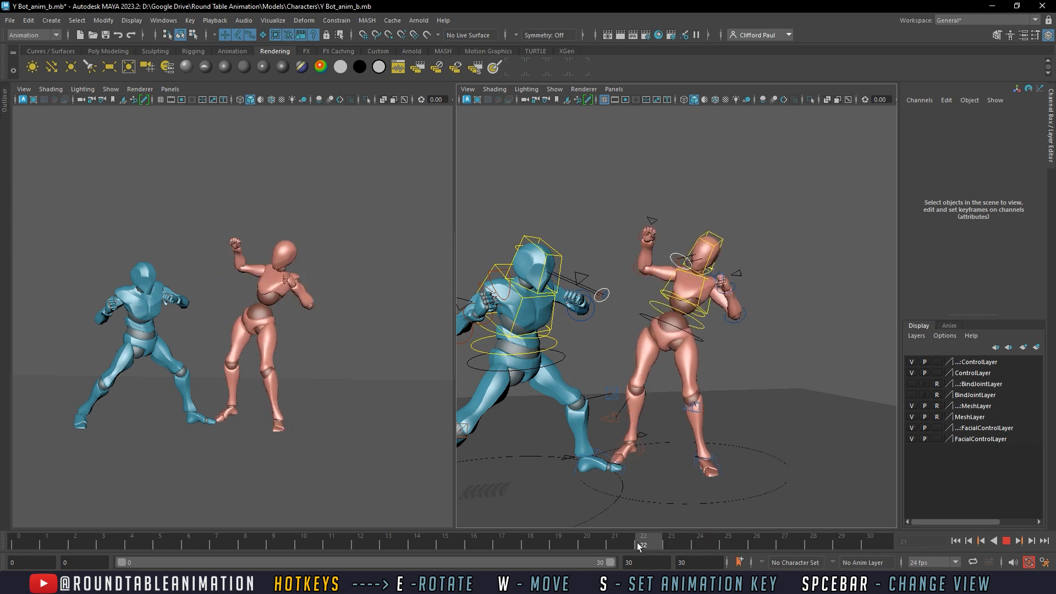
key("alt+v")
Make XBot the active character set again and go to frame 21
left_click(773, 566)
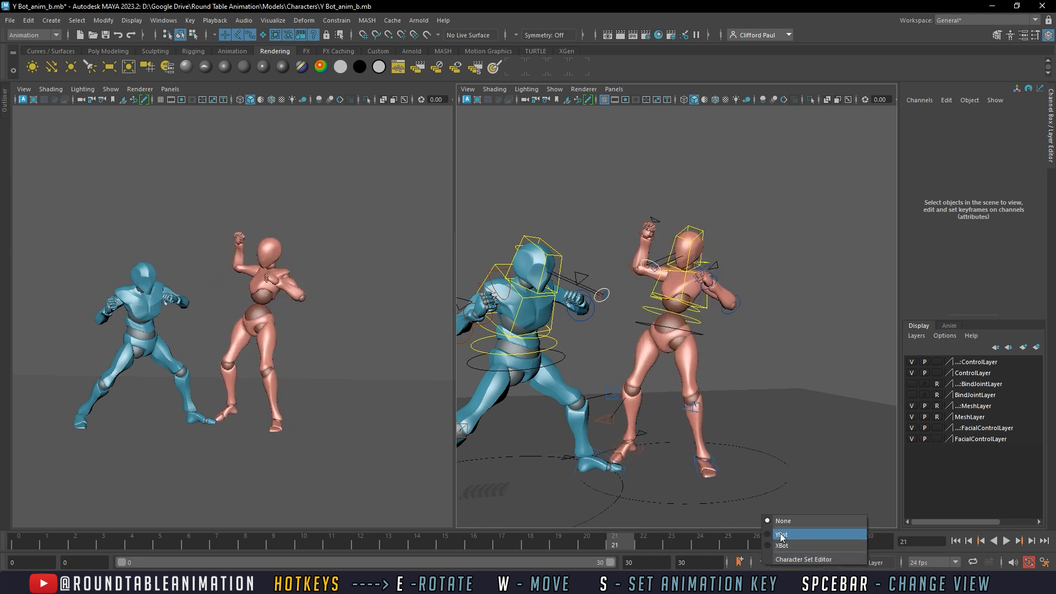
left_click(781, 545)
mouse_move(605, 542)
left_mouse_down()
mouse_move(491, 541)
mouse_move(623, 543)
mouse_move(316, 547)
mouse_move(626, 551)
mouse_move(604, 551)
mouse_move(612, 552)
left_mouse_up()
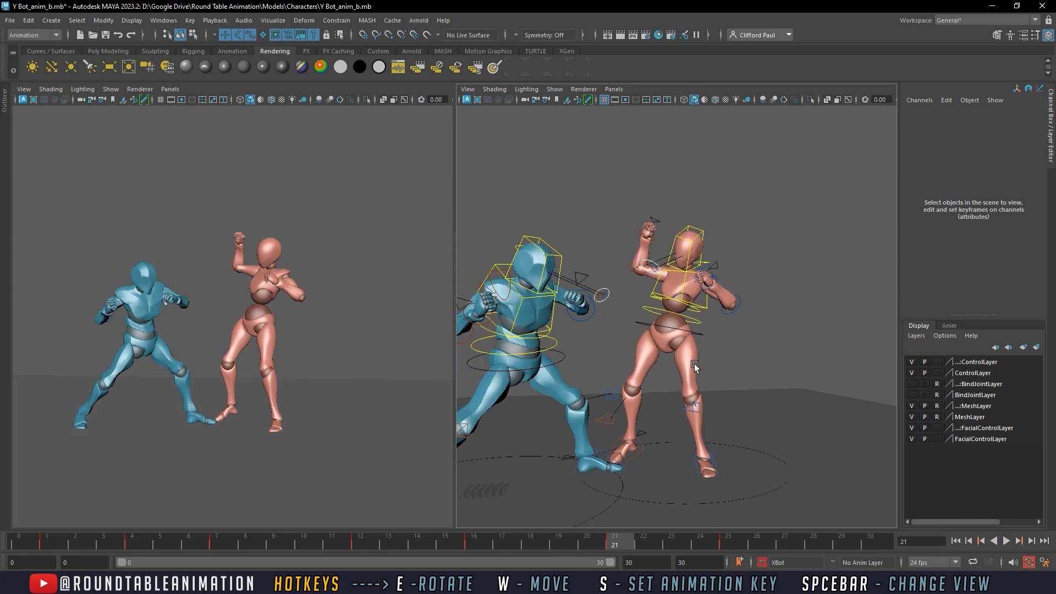
Adjust the pink character's upper body and raise its right elbow, folding the right forearm toward the head
middle_click_drag(696, 365, 732, 416, "alt")
scroll(732, 416, "up", 5)
mouse_move(731, 417)
left_mouse_down("alt")
mouse_move(698, 401)
mouse_move(692, 357)
mouse_move(638, 310)
mouse_move(701, 366)
left_mouse_up("alt")
left_click(655, 302)
key("e")
left_click(687, 308)
left_click(686, 333)
left_click_drag(694, 333, 683, 348)
left_click_drag(661, 310, 731, 322)
left_click(739, 383)
left_click(739, 379)
left_click(734, 382)
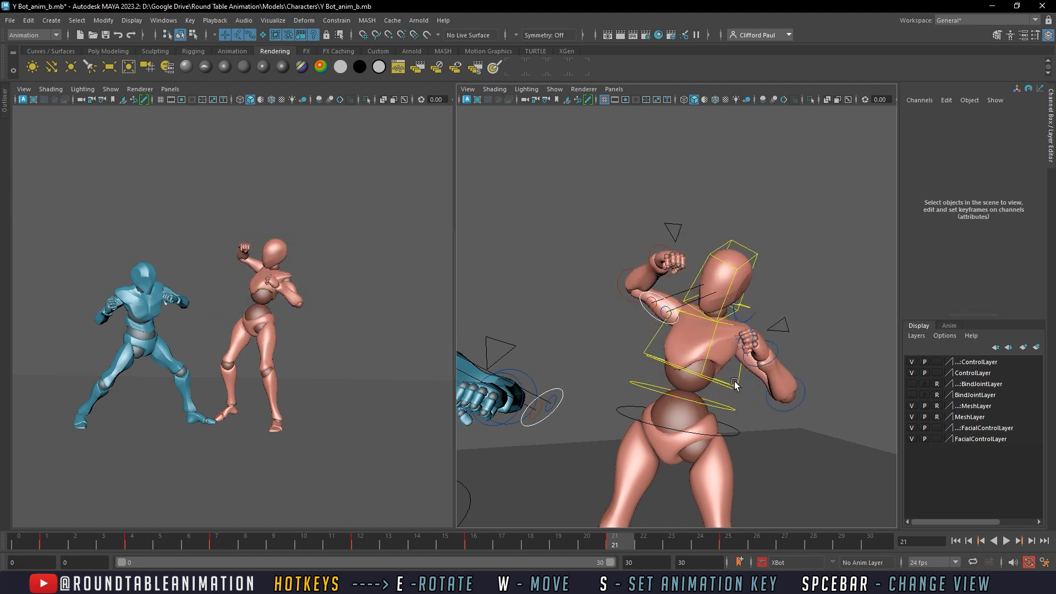
Rotate the pink character's right forearm to about 81.9, 68.6, 46.1 and its right hand to about -51.8, -7.9, -13.2
left_click_drag(720, 388, 697, 293, "alt")
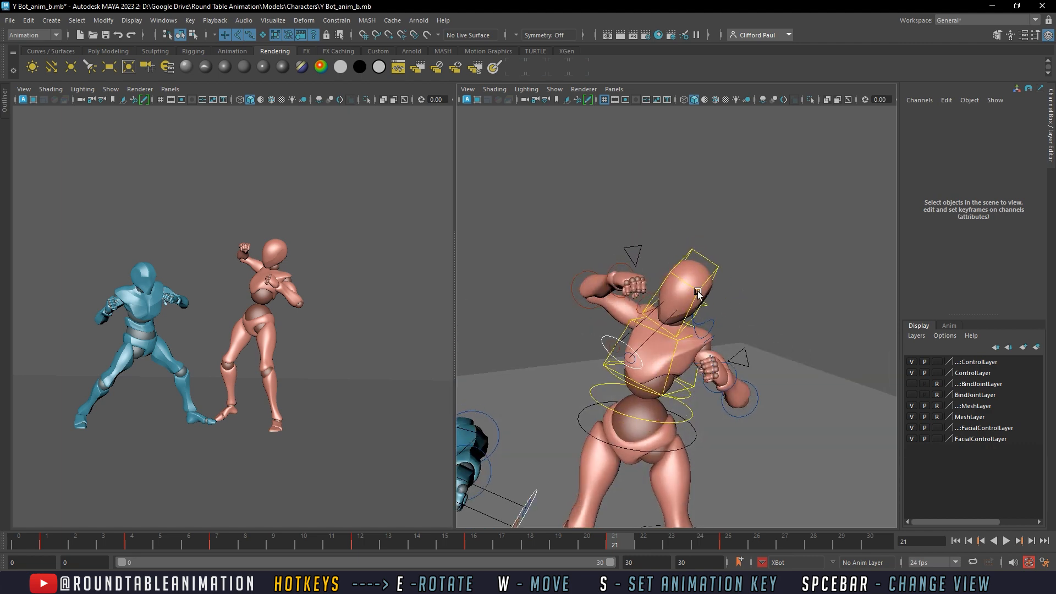
left_click(593, 306)
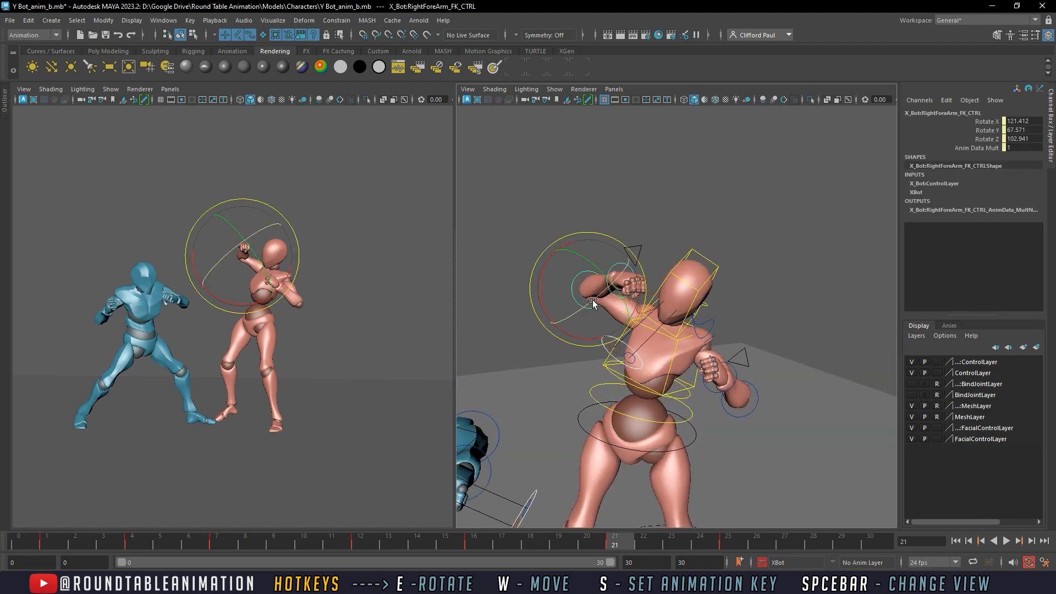
left_click_drag(592, 304, 580, 300)
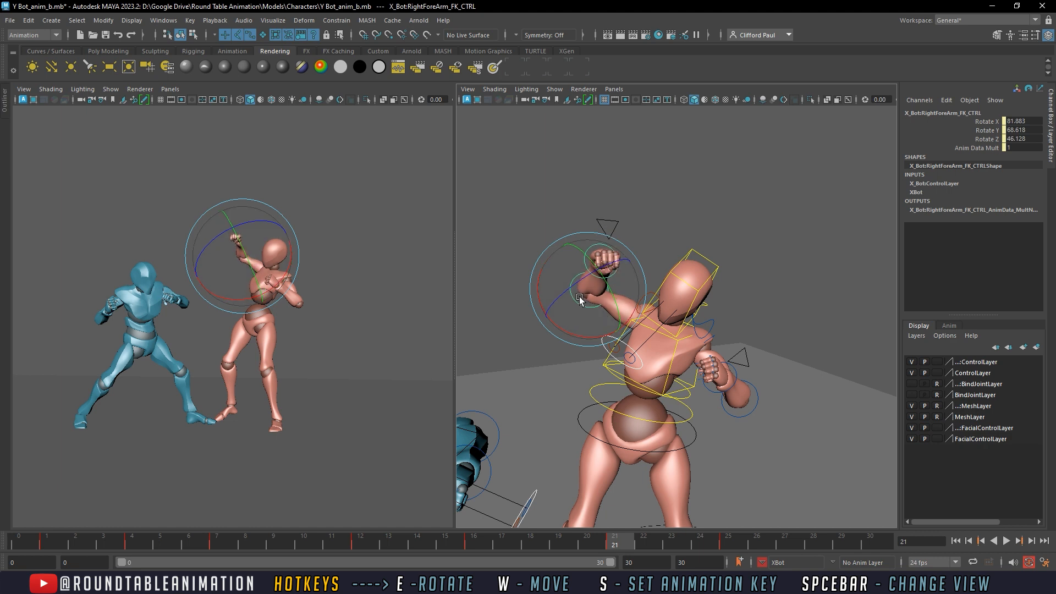
left_click(620, 211)
left_click(598, 247)
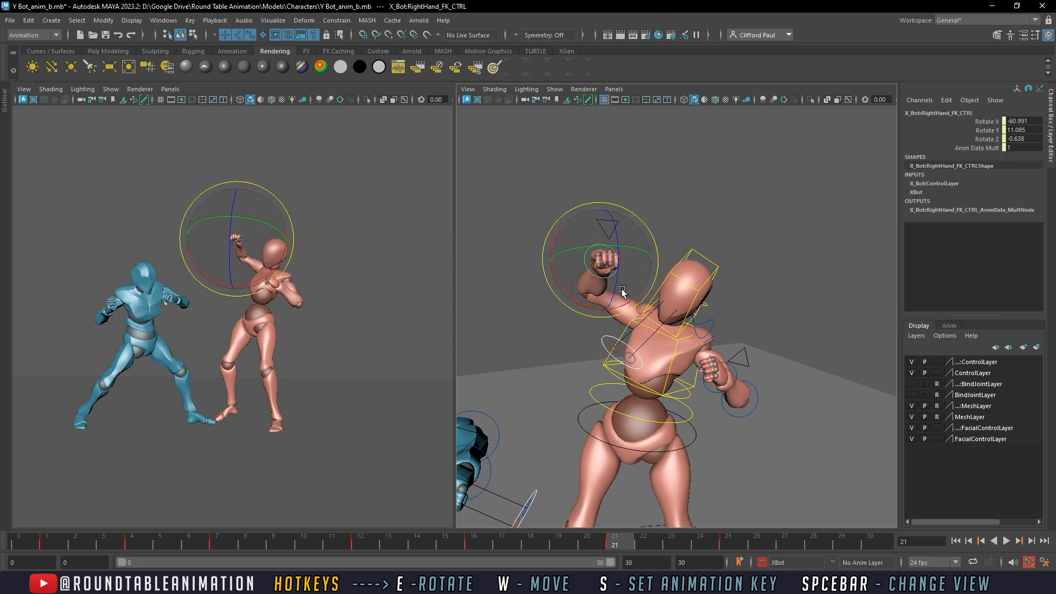
middle_click_drag(627, 344, 619, 302, "alt")
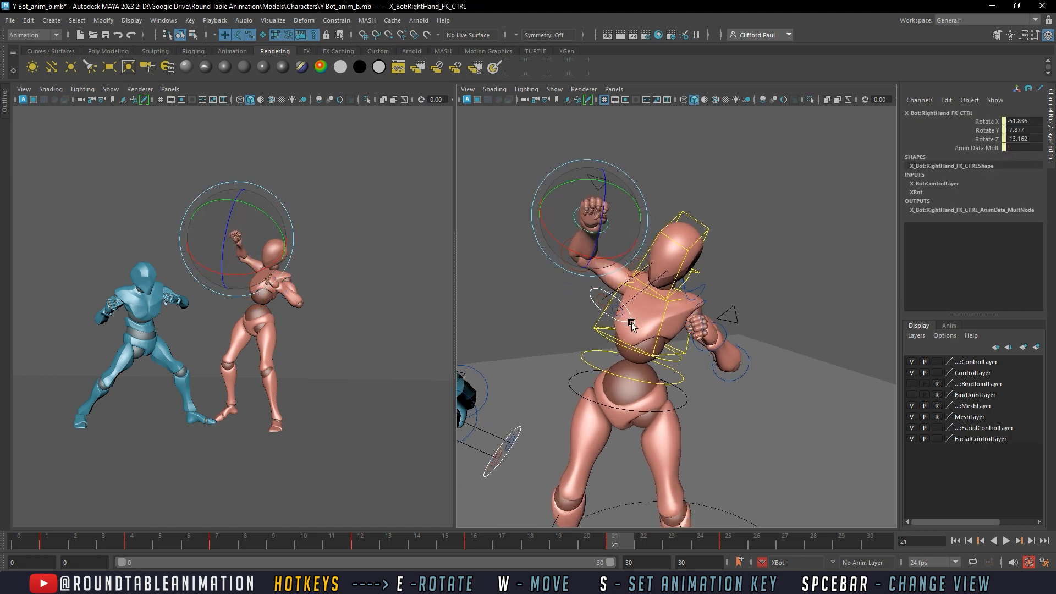
Place the pink character's root at about -10.0, -2.3, 1.7 and rotate it to about -3.5, 11.1, -14.5
left_click_drag(632, 323, 645, 271, "alt")
scroll(645, 271, "down", 5)
left_click_drag(641, 365, 632, 358, "alt")
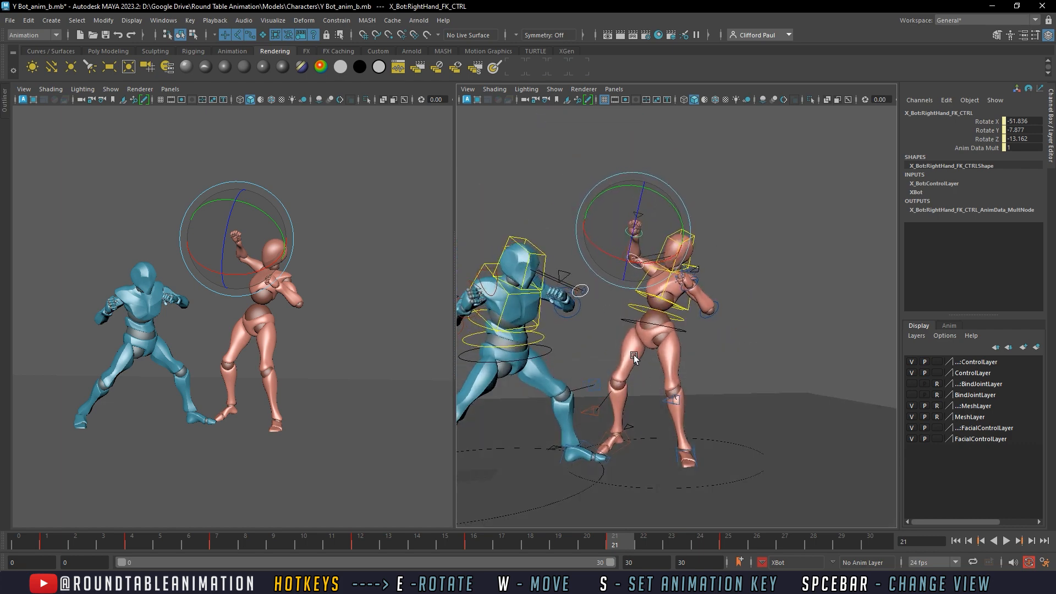
left_click(647, 320)
key("w")
left_click_drag(648, 319, 691, 306)
key("e")
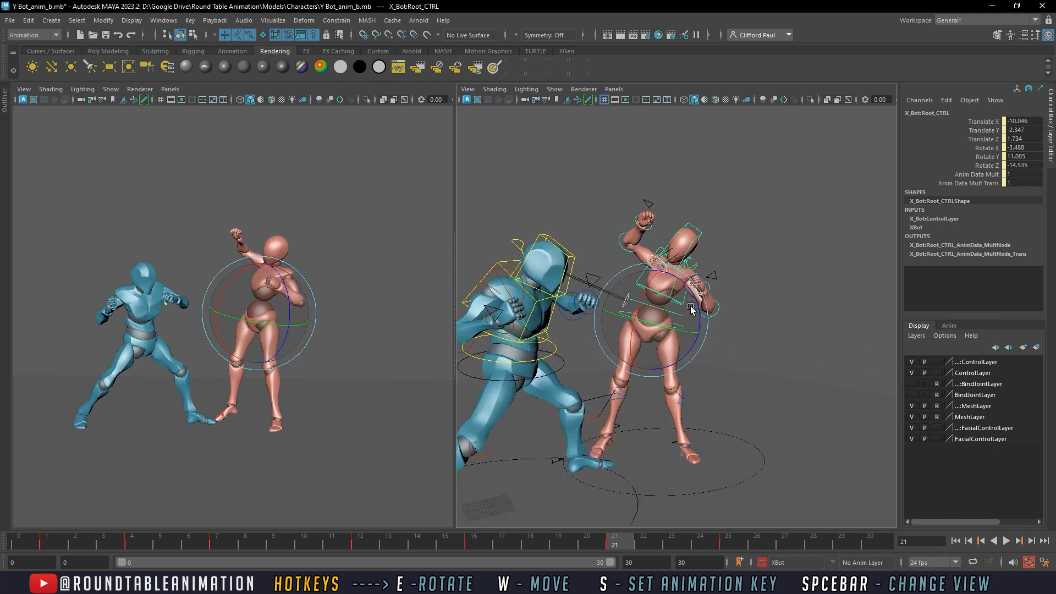
Twist the pink character's hips further by rotating the root to about -5.8, 20.4, -17.9
left_click(618, 388)
key("w")
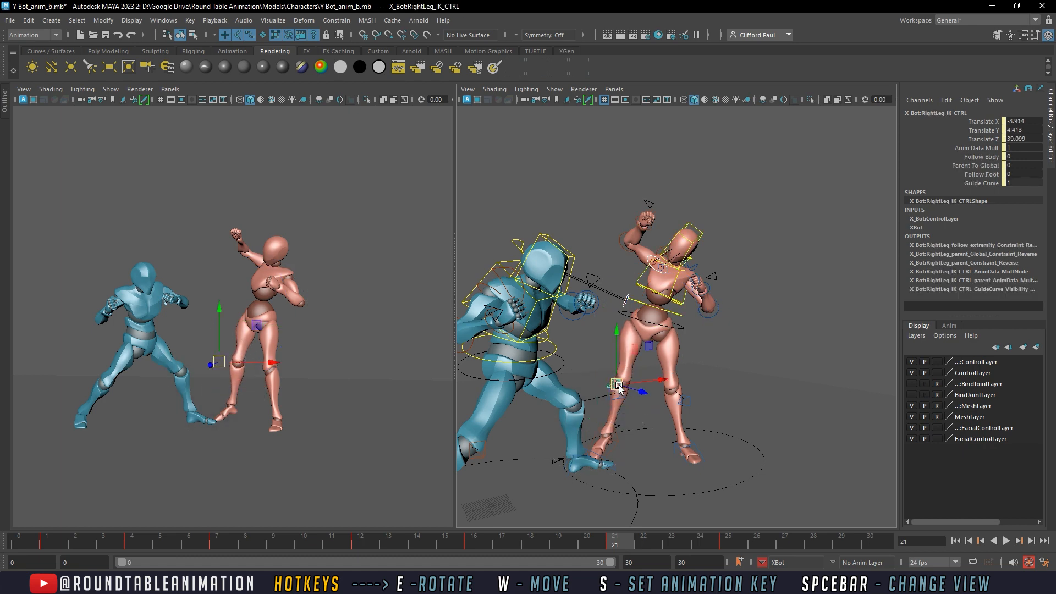
left_click_drag(618, 388, 693, 345, "alt")
left_click(662, 363)
key("e")
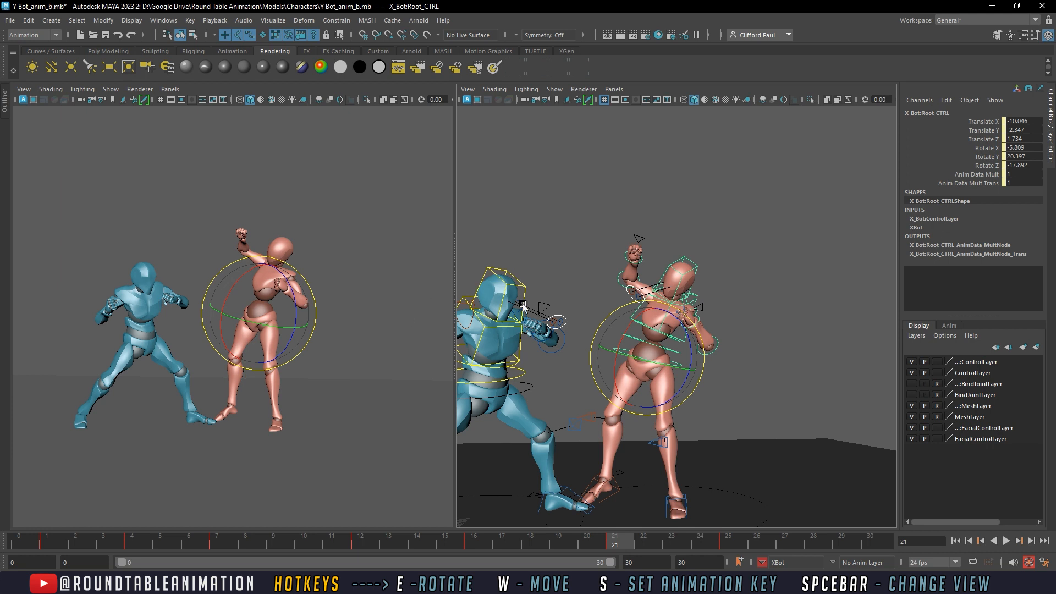
left_click(756, 331)
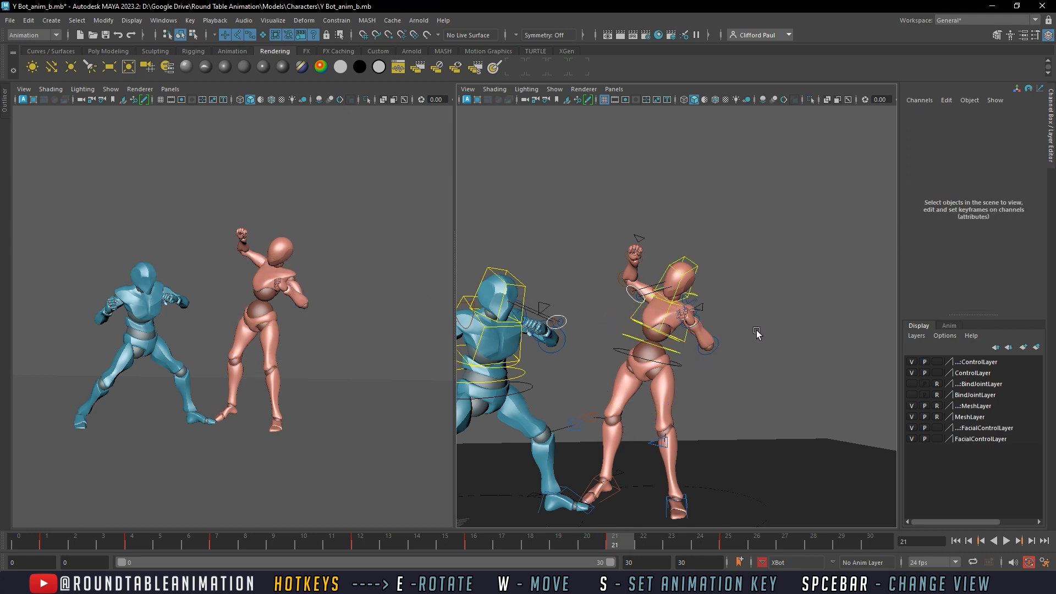
Rotate the pink character's neck to turn the head toward the opponent
left_click(698, 295)
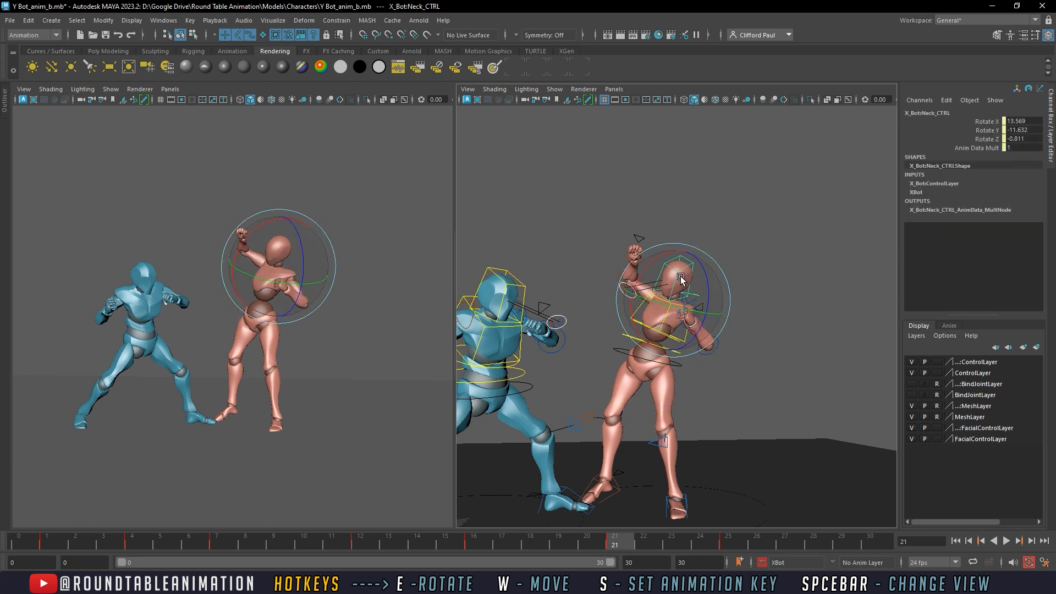
left_click_drag(705, 280, 667, 322)
left_click(710, 242)
Fold the pink character's right arm over its head and rotate the right hand to about -52.2, 2.5, -5.1
scroll(690, 262, "up", 5)
left_click(684, 373)
left_click(705, 317)
left_click(698, 335)
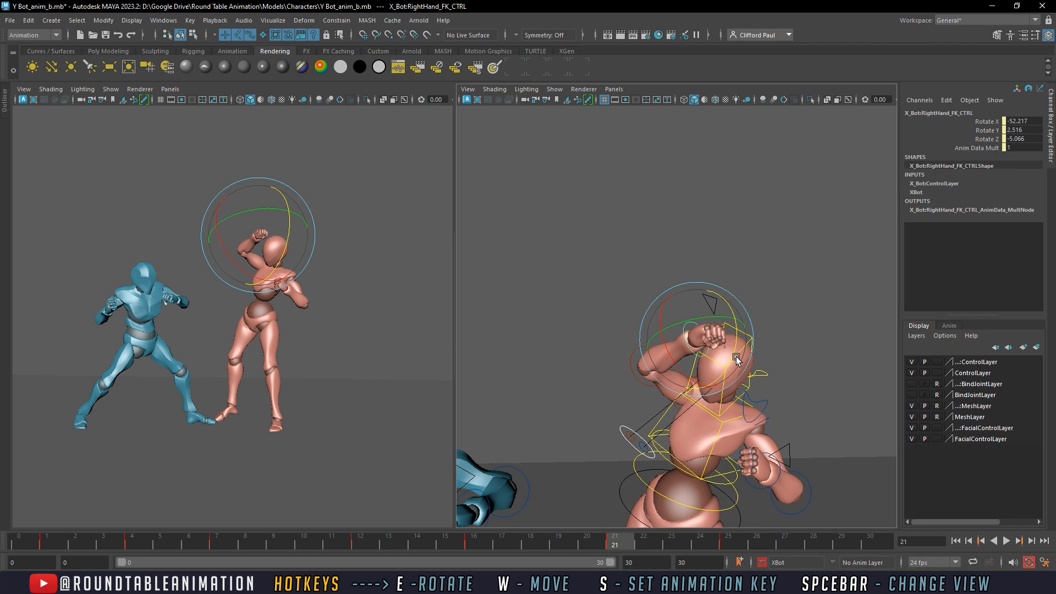
Lift the pink character's left elbow outward by rotating the left shoulder to about 16.0, 40.6, 38.0
left_click_drag(736, 359, 702, 426)
left_click(733, 378)
left_click(727, 388)
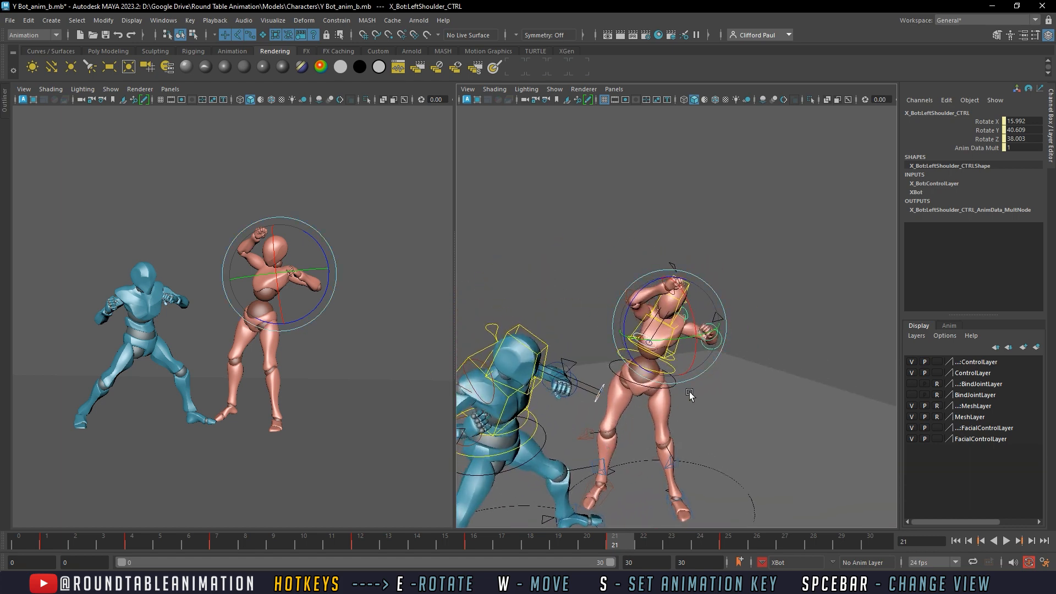
left_click_drag(742, 342, 715, 308, "alt")
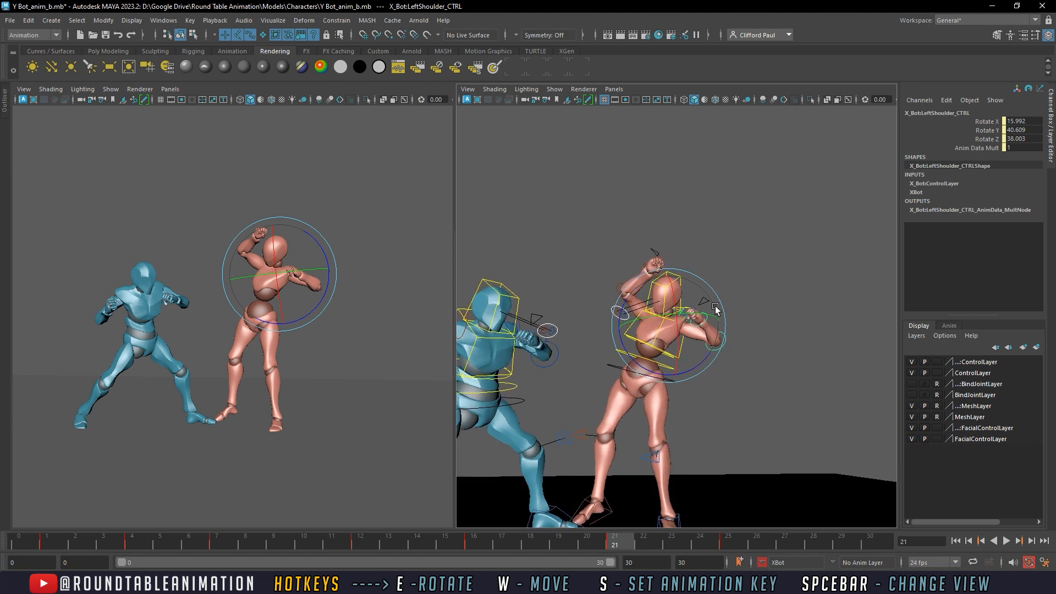
Set the tangents of the keys in frames 20 to 25 to Stepped and play back the animation
left_click_drag(757, 544, 581, 543, "shift")
right_click(627, 542)
mouse_move(676, 405)
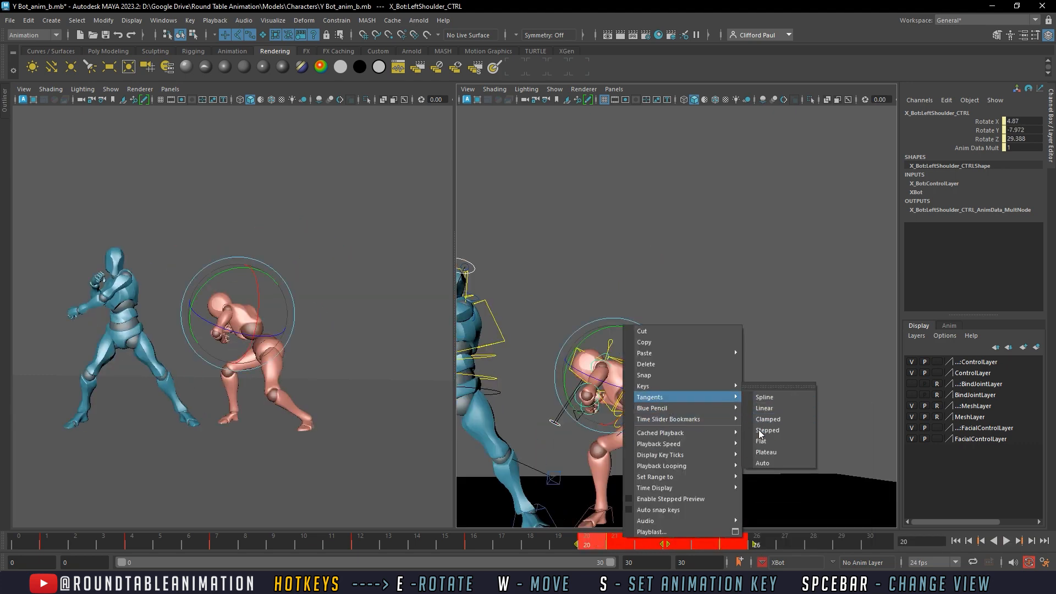
left_click(768, 434)
key("alt+v")
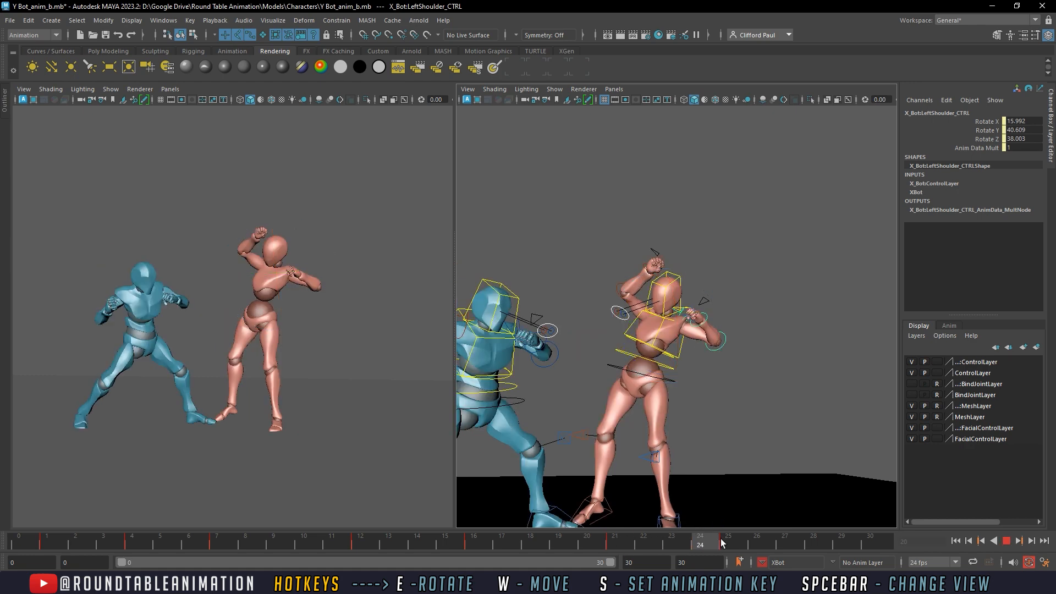
key("alt+v")
left_click(956, 542)
left_click_drag(719, 547, 727, 548)
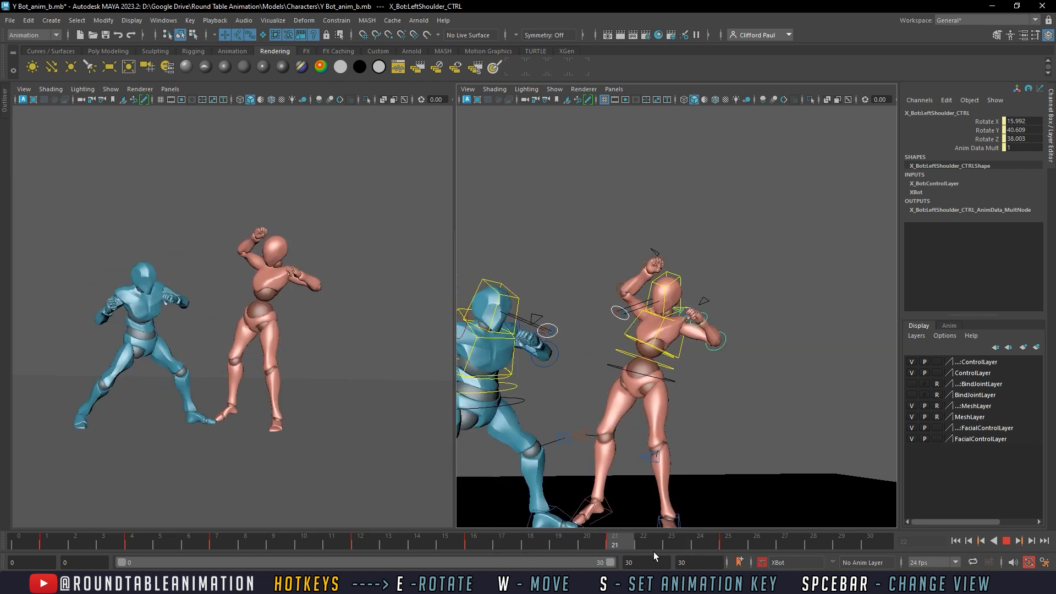
Go to the kick pose at frame 25 and make YBot the active character set
left_click(725, 552)
left_click_drag(625, 455, 608, 469, "alt")
middle_click_drag(603, 439, 611, 406, "alt")
scroll(655, 482, "up", 6)
left_click(762, 563)
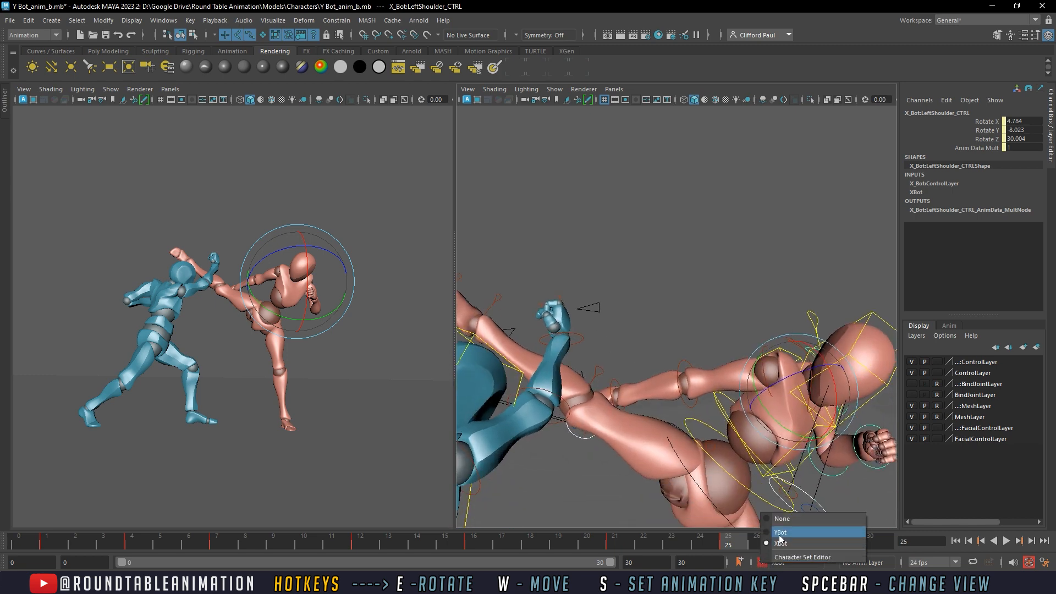
left_click(780, 533)
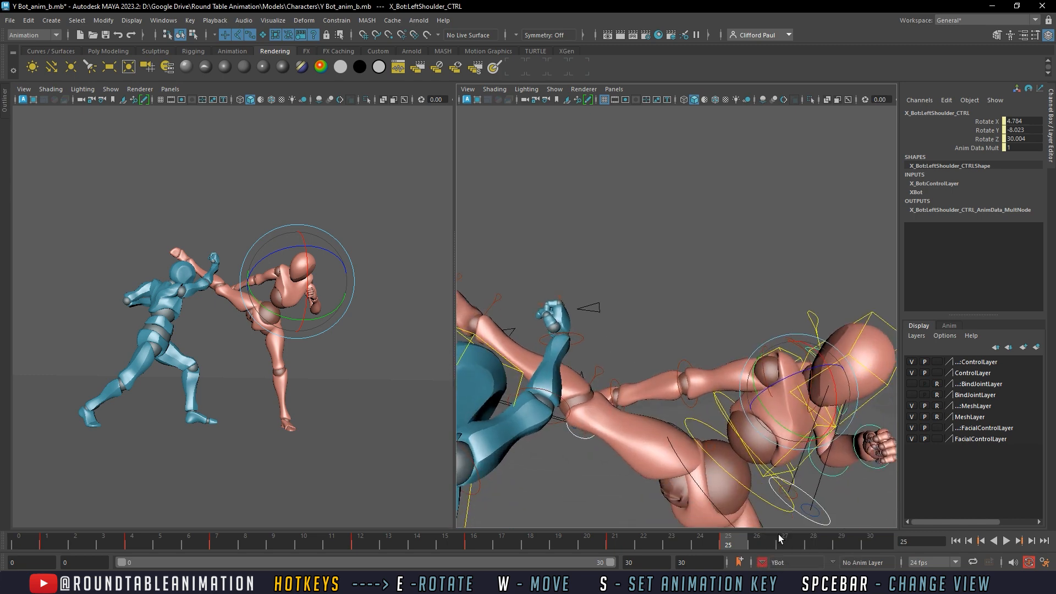
Rotate the blue character's raised right hand to about -100.9, -39.5, -0.9
middle_click_drag(645, 306, 654, 334, "alt")
scroll(654, 337, "down", 3)
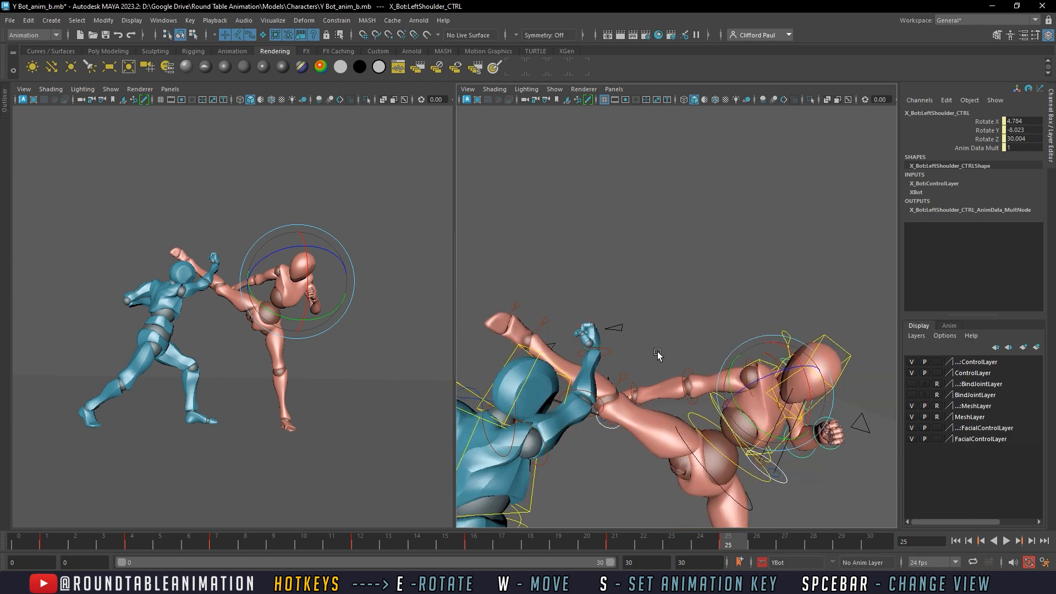
left_click(627, 348)
left_click(611, 352)
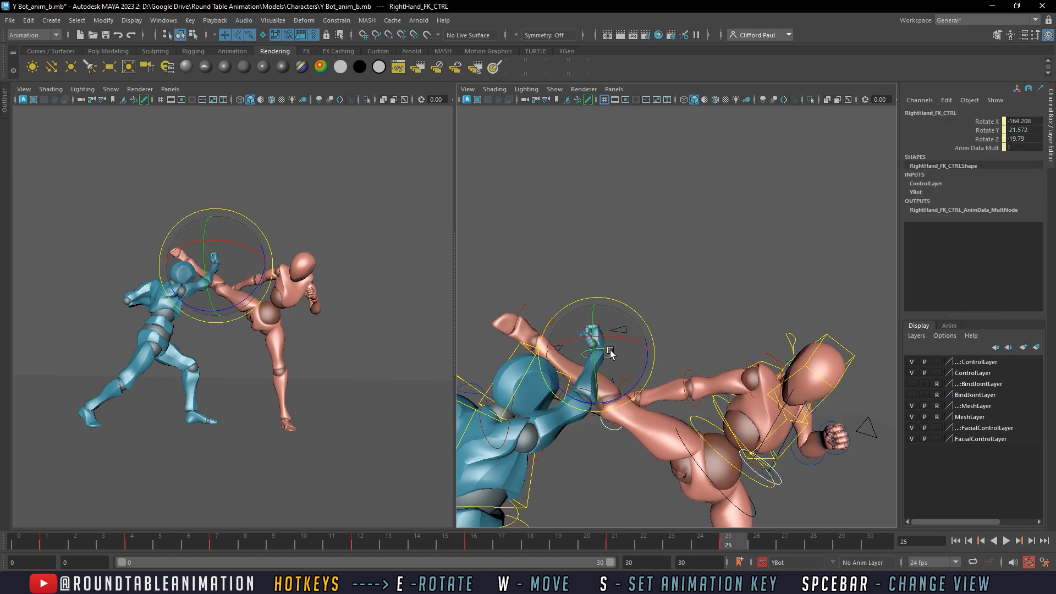
middle_click_drag(614, 353, 644, 336, "alt")
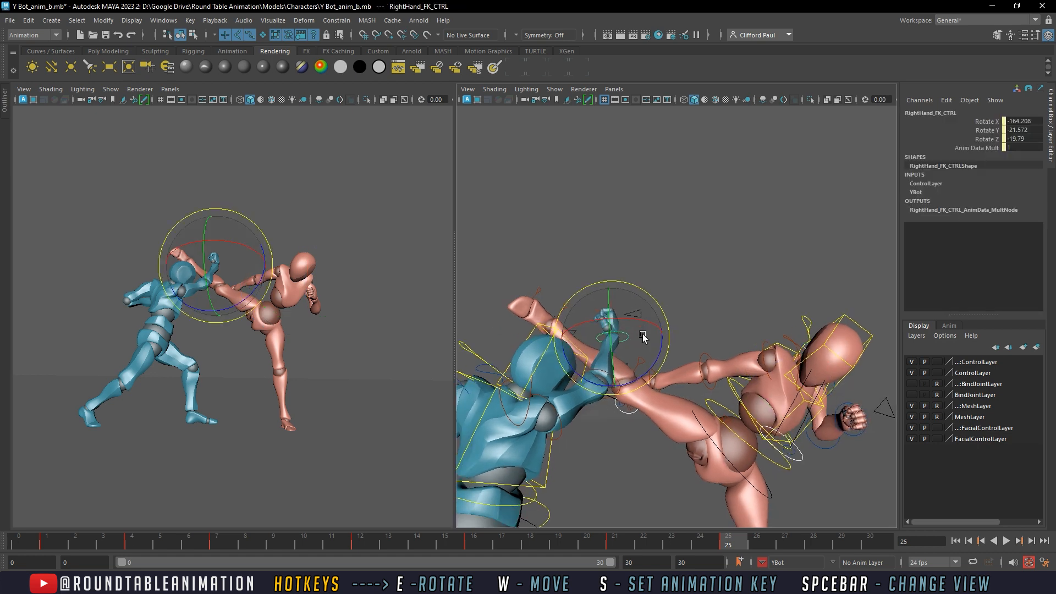
left_click_drag(643, 336, 665, 304)
left_click(664, 304)
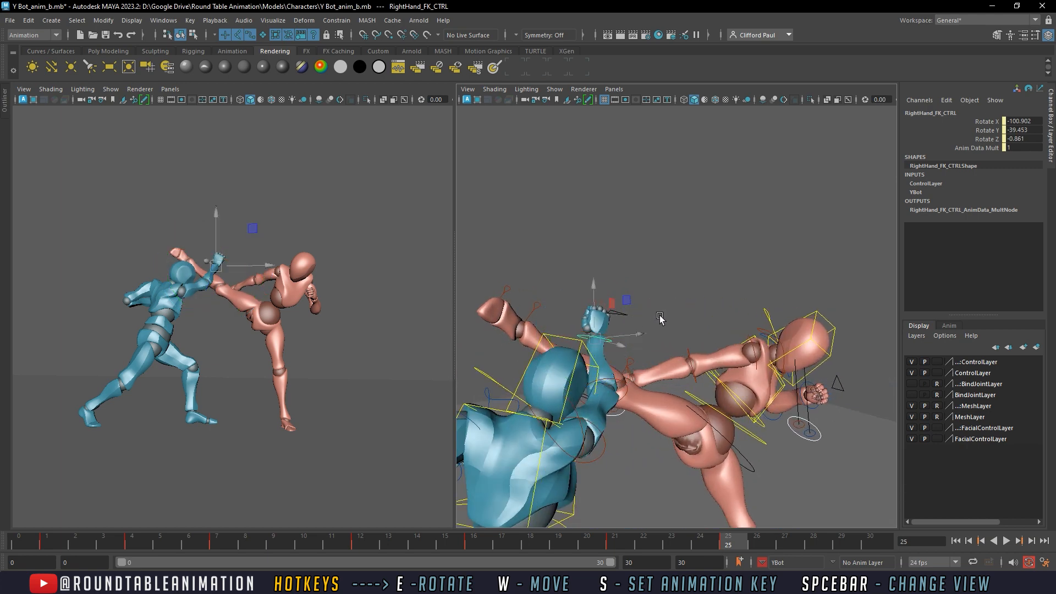
Loosen the blue character's right fist with Thumb Curl 2.7 and Index, Middle, Ring and Pinky Curl 4.1, and scrub to frame 25
left_click(630, 319)
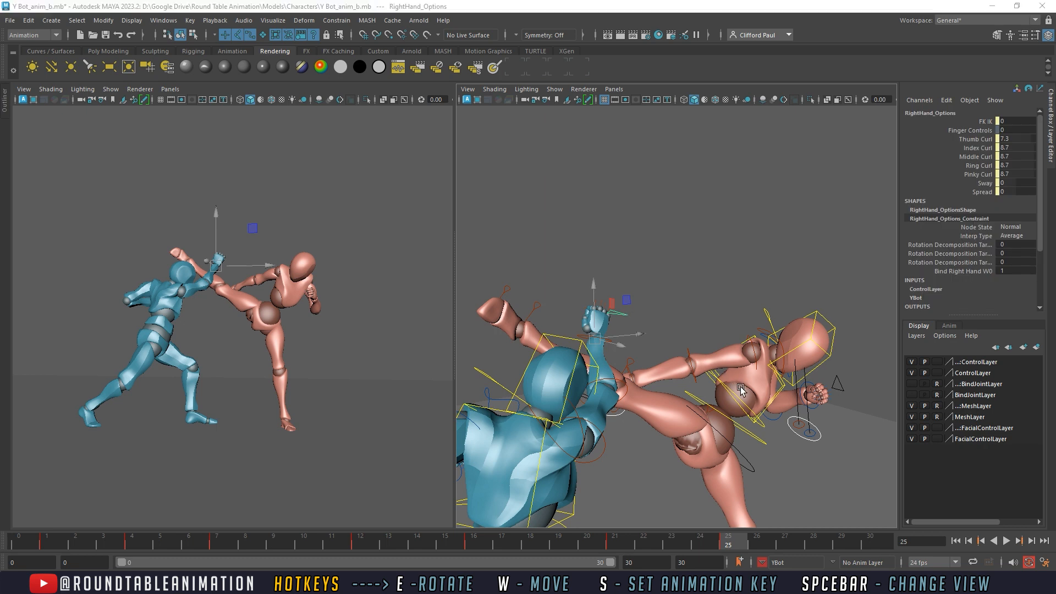
left_click(967, 148)
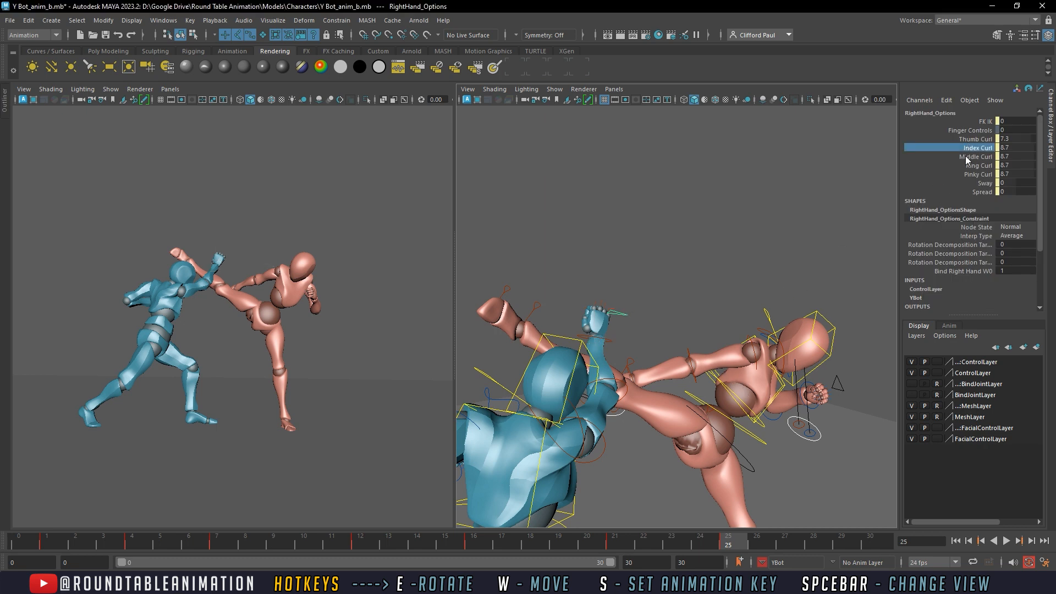
left_click(968, 174, "shift")
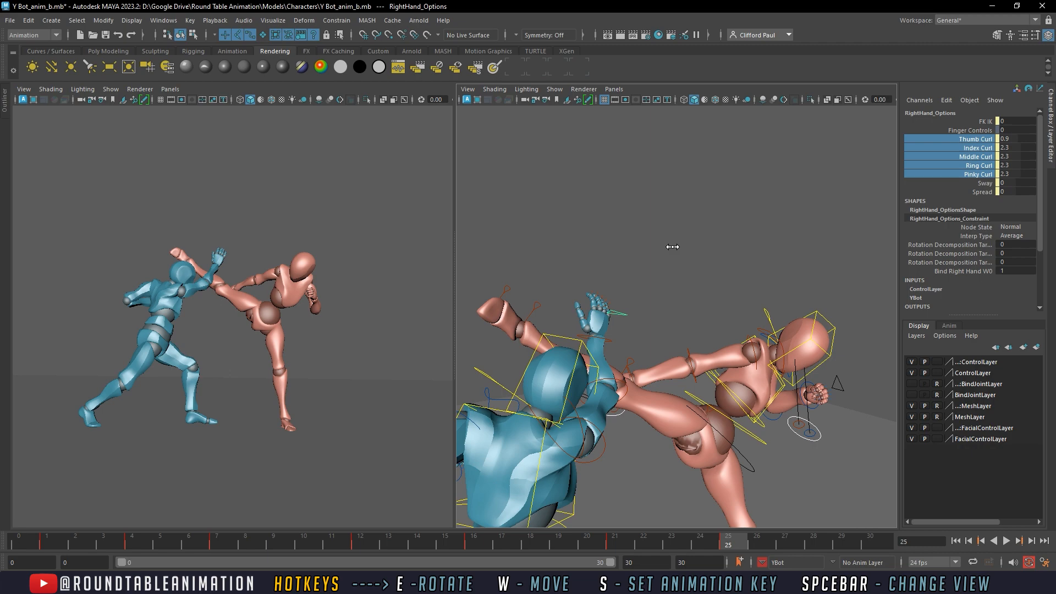
left_click_drag(673, 247, 601, 344, "alt")
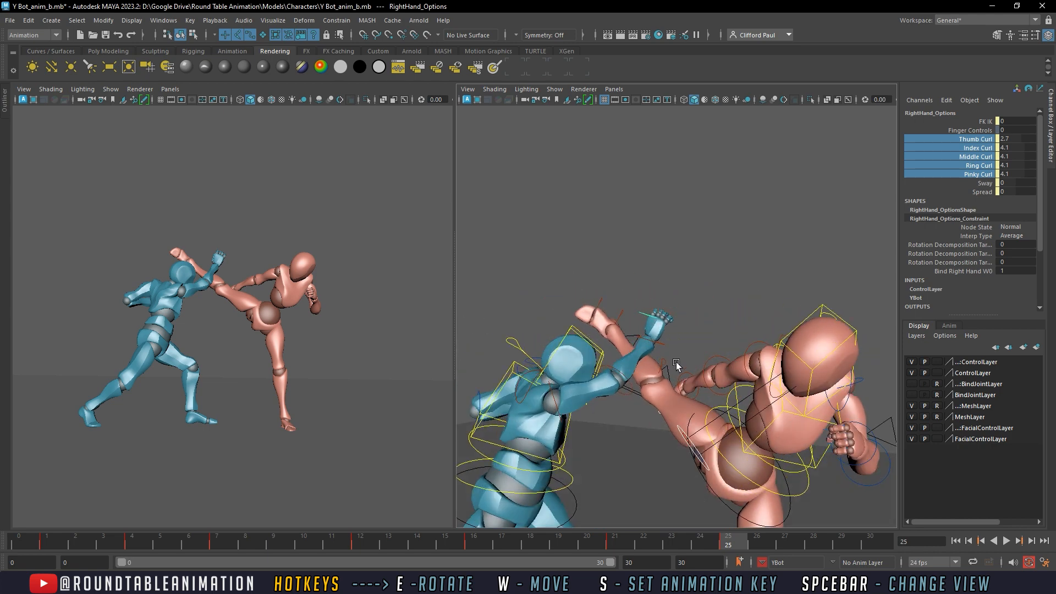
left_click_drag(631, 416, 682, 361, "alt")
left_click_drag(587, 545, 723, 537)
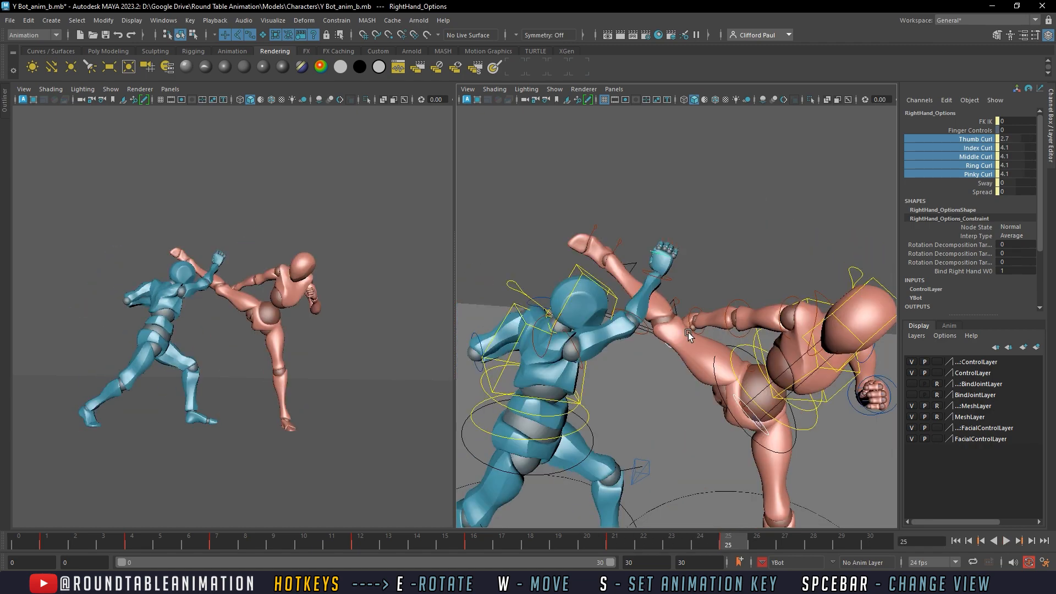
Rotate the blue character's right hand to about -68.6, -27.9, 3.3 and compare the pose against frame 21
left_click_drag(689, 334, 662, 306, "alt")
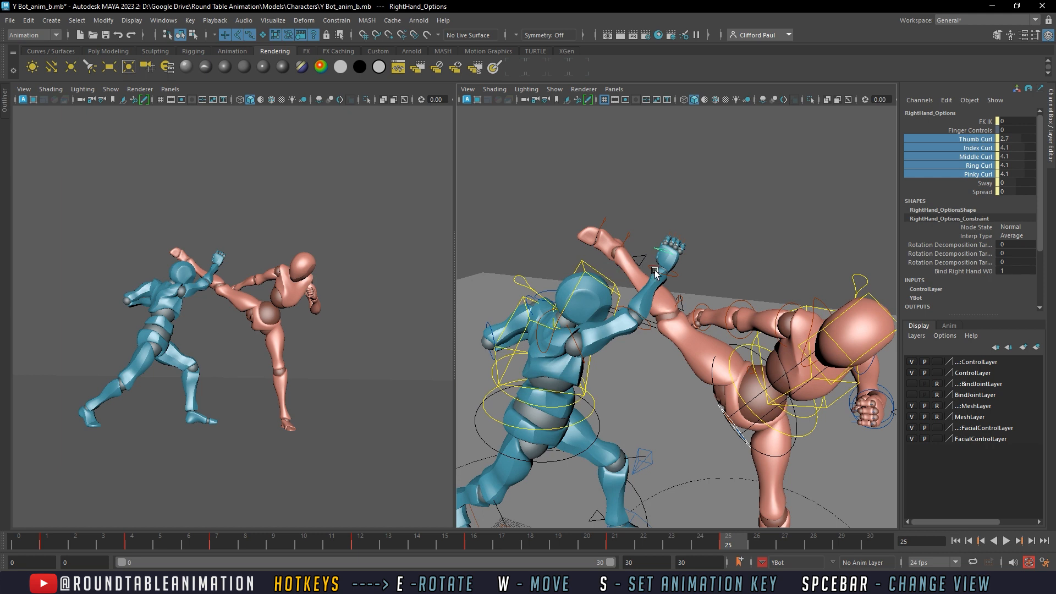
left_click(671, 257)
left_click_drag(675, 249, 579, 333)
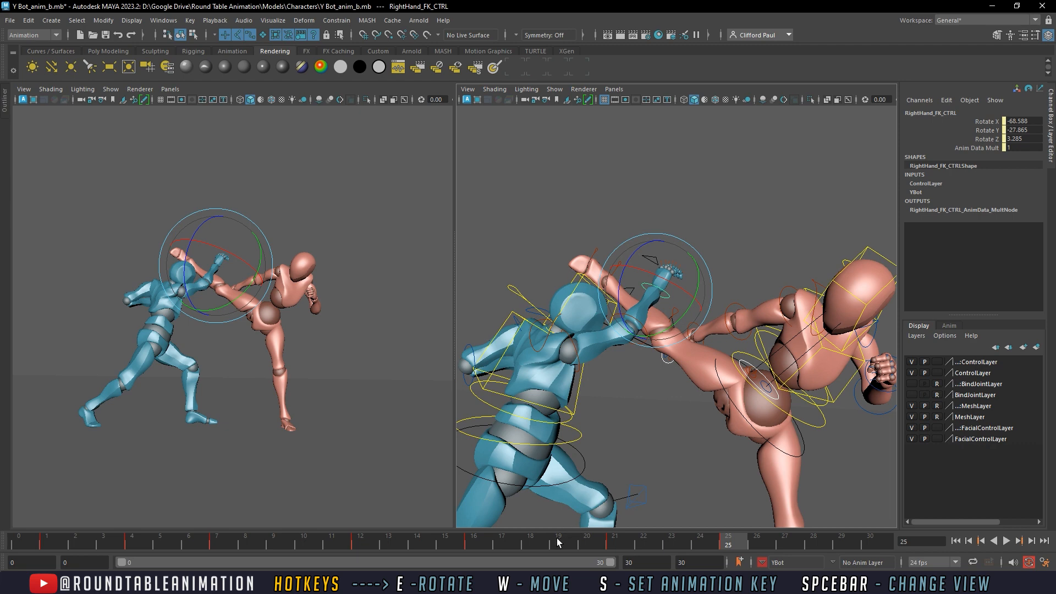
left_click_drag(557, 539, 613, 552)
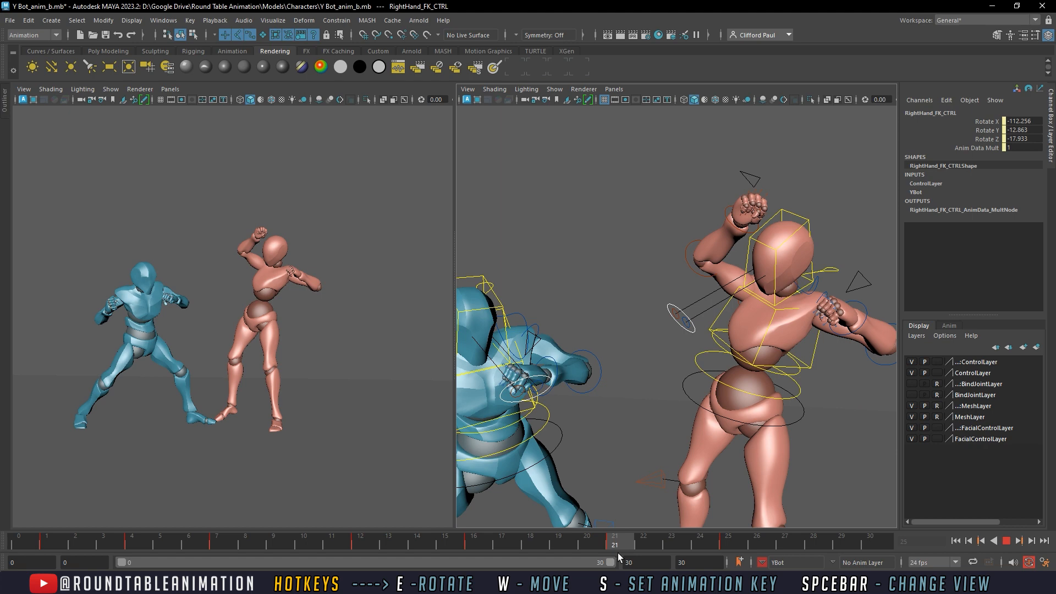
left_click_drag(687, 558, 725, 558)
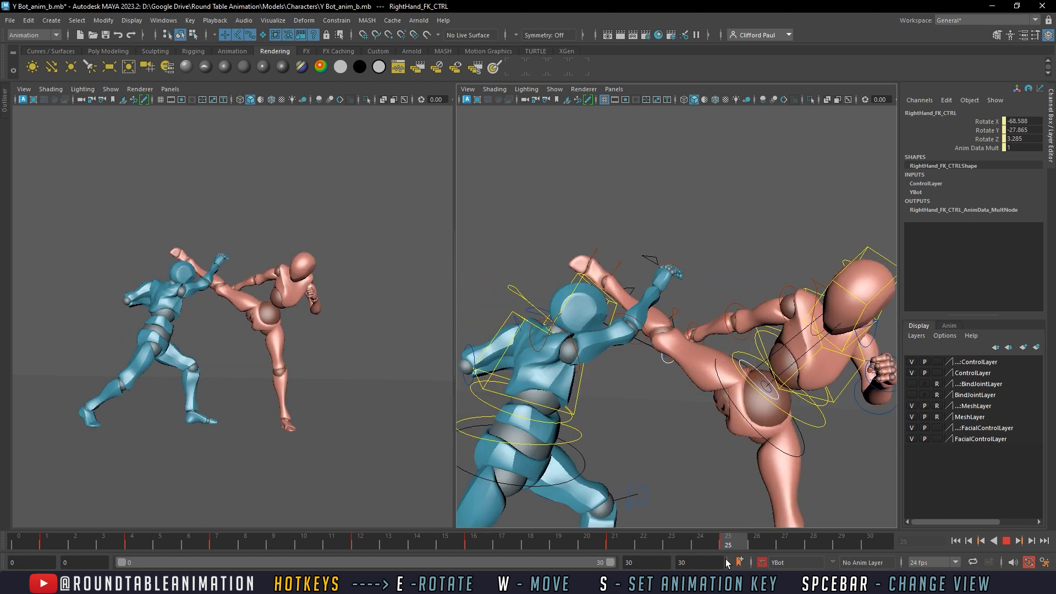
Try closing the blue character's right fist with Thumb Curl 8.5 and Index, Middle, Ring and Pinky Curl 10
left_click_drag(649, 303, 668, 322)
left_click(683, 278)
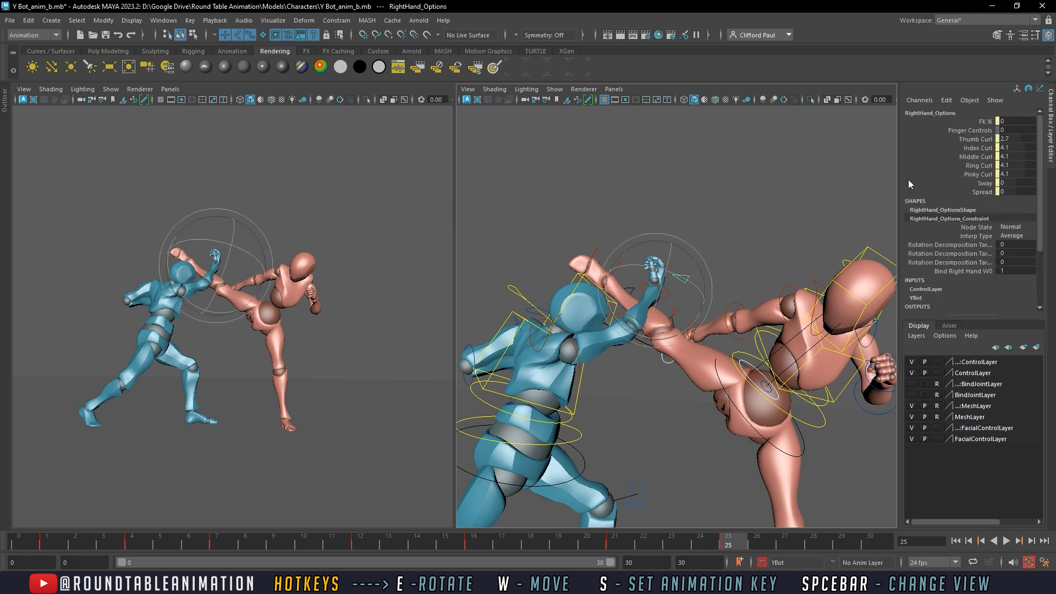
left_click_drag(971, 149, 971, 176)
middle_click_drag(770, 226, 792, 226)
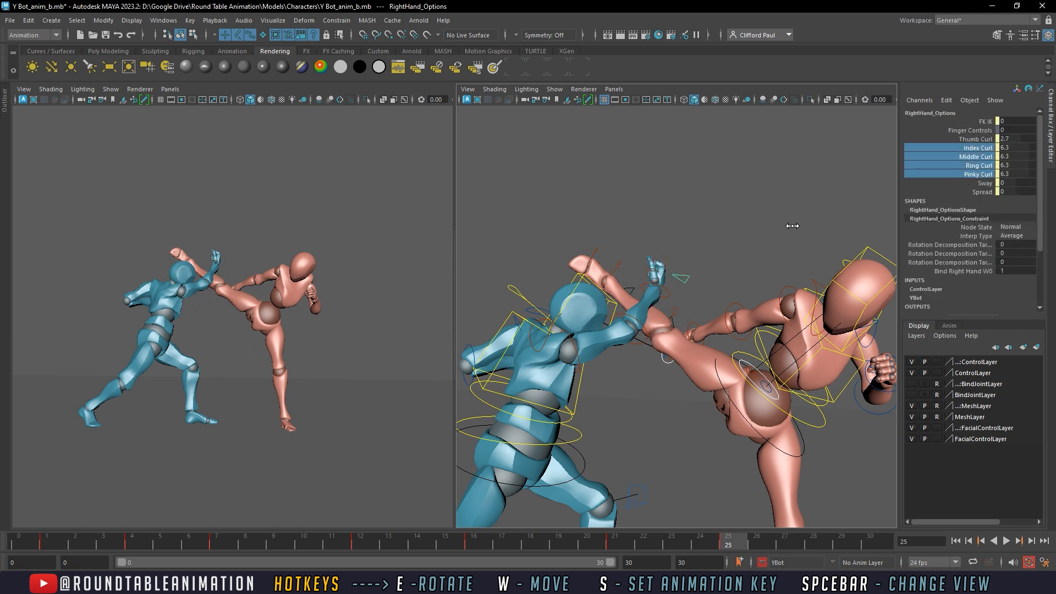
left_click(975, 139)
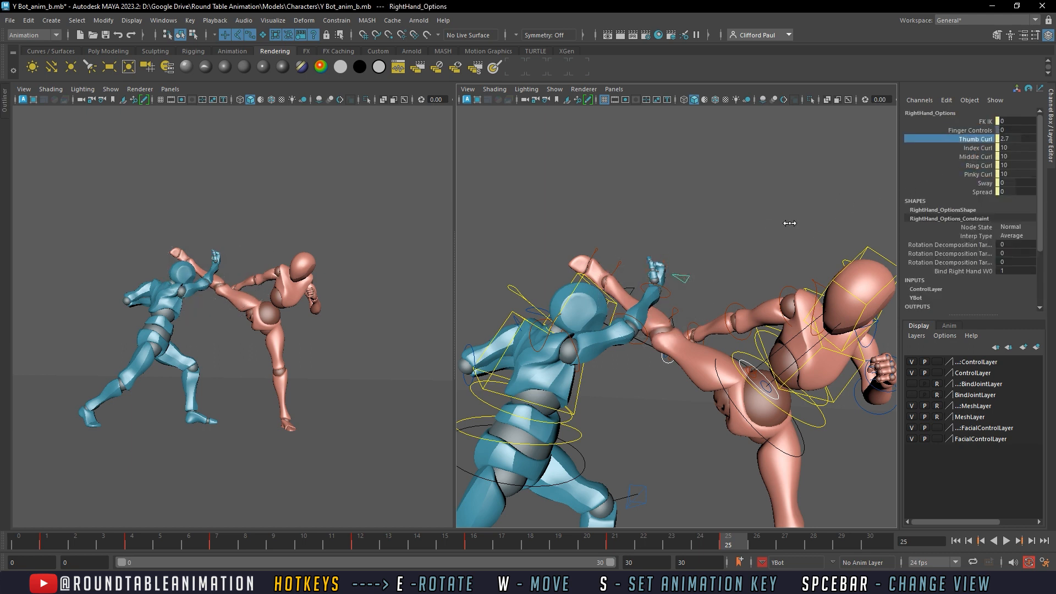
Rotate the blue character's right hand control to about -96.1, -6.8, 6.9
left_click_drag(821, 223, 338, 258, "alt")
left_click_drag(434, 260, 560, 309, "alt")
left_click(623, 314)
left_click(633, 319)
left_click(602, 315)
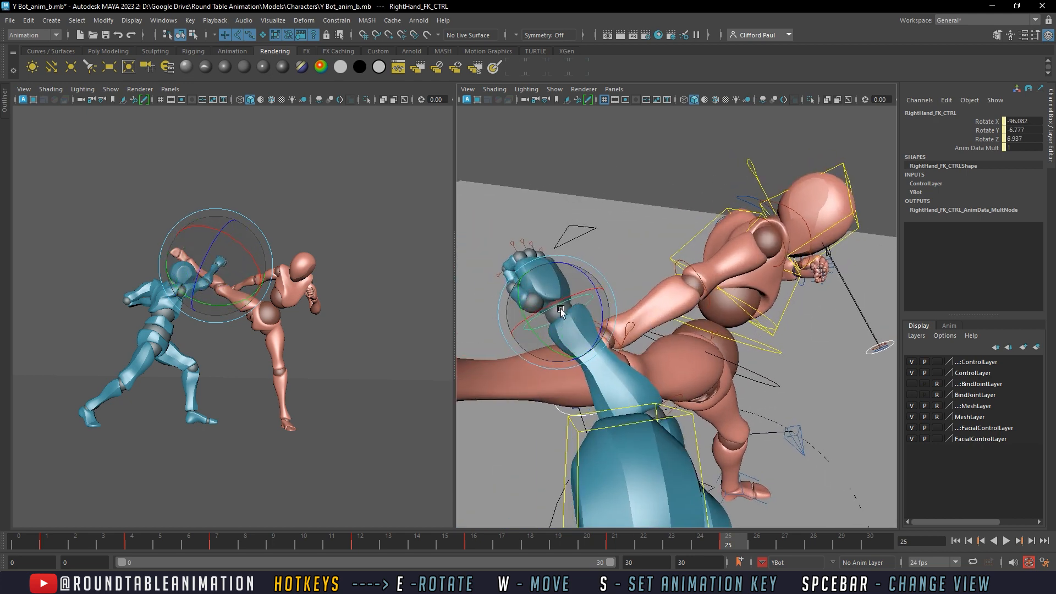
Open the blue character's right hand by setting Index, Middle, Ring and Pinky Curl to 1
left_click(563, 236)
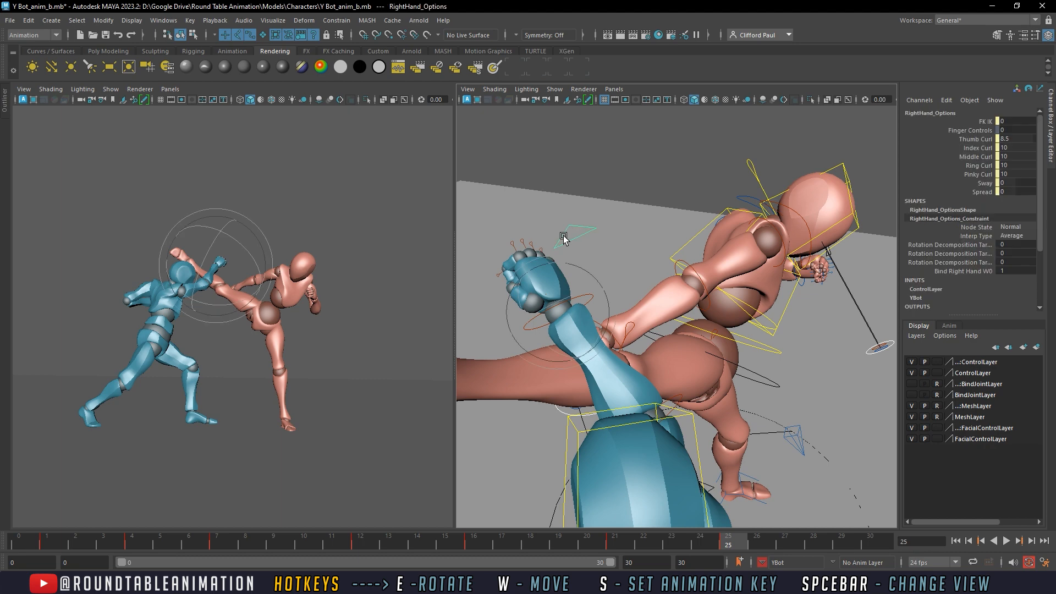
left_click(962, 147)
middle_click_drag(685, 281, 635, 283)
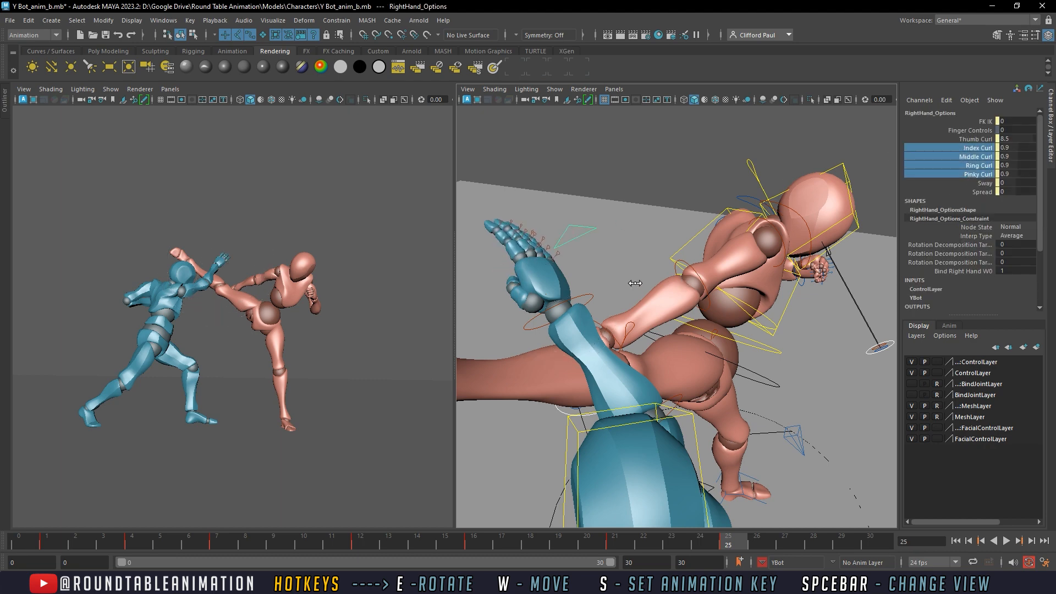
Rotate the blue character's open right hand to about -80.9, -11.5, -1.1 against the kicking leg
left_click_drag(649, 289, 537, 256, "alt")
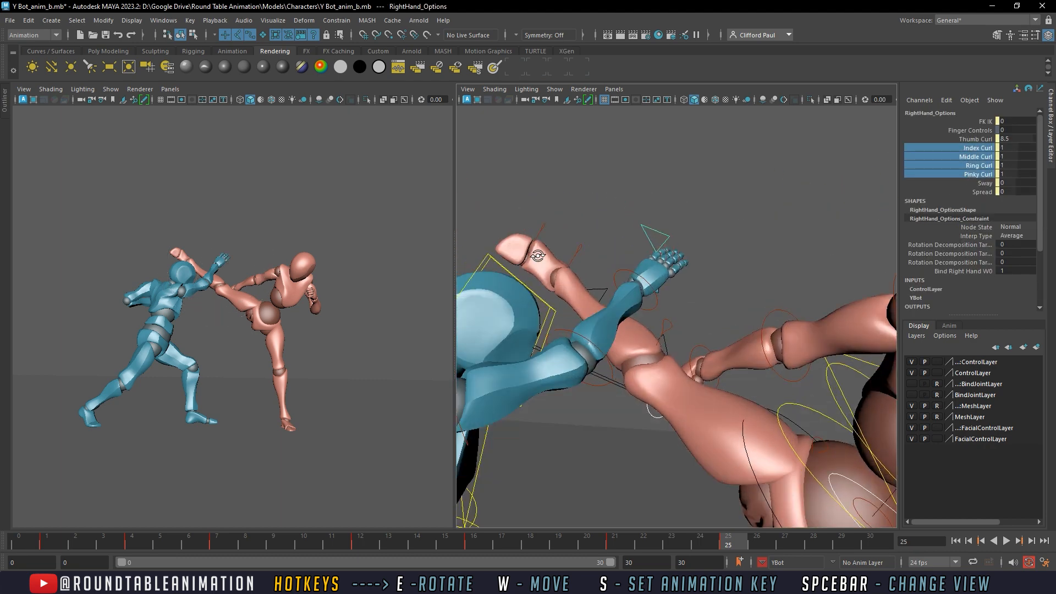
left_click(635, 273)
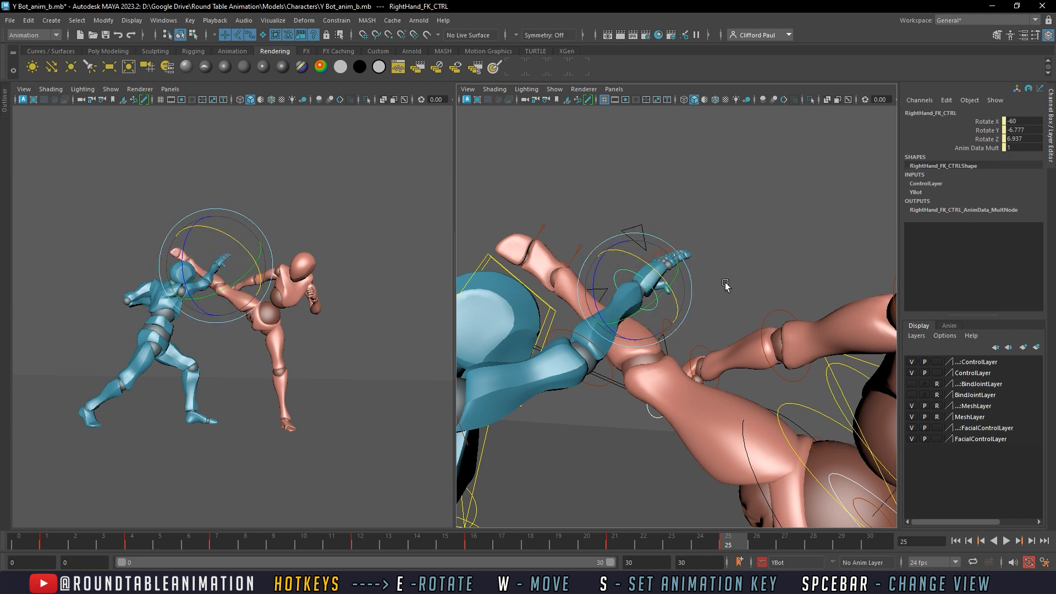
left_click_drag(650, 282, 661, 289)
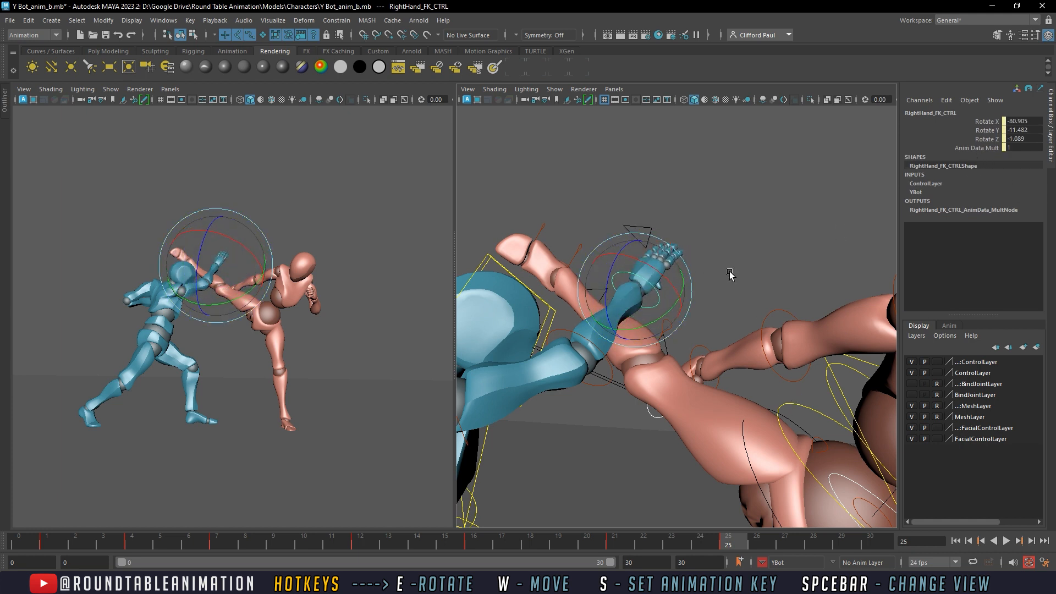
Relax the blue character's right hand with Thumb Curl 3.6 and Index, Middle, Ring and Pinky Curl 1.8
left_click(649, 236)
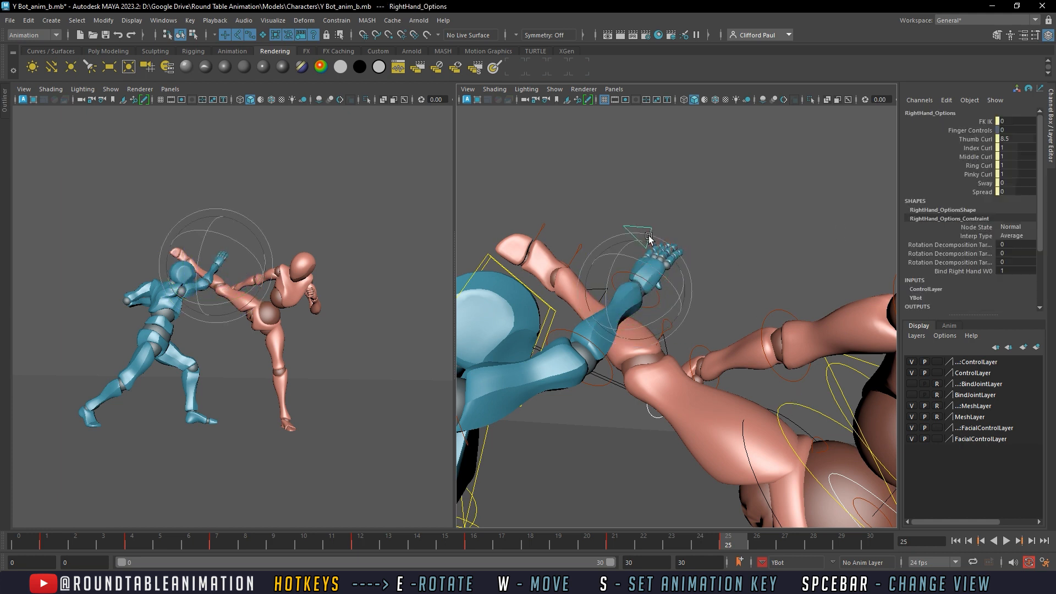
left_click(975, 139)
middle_click_drag(771, 205, 739, 205)
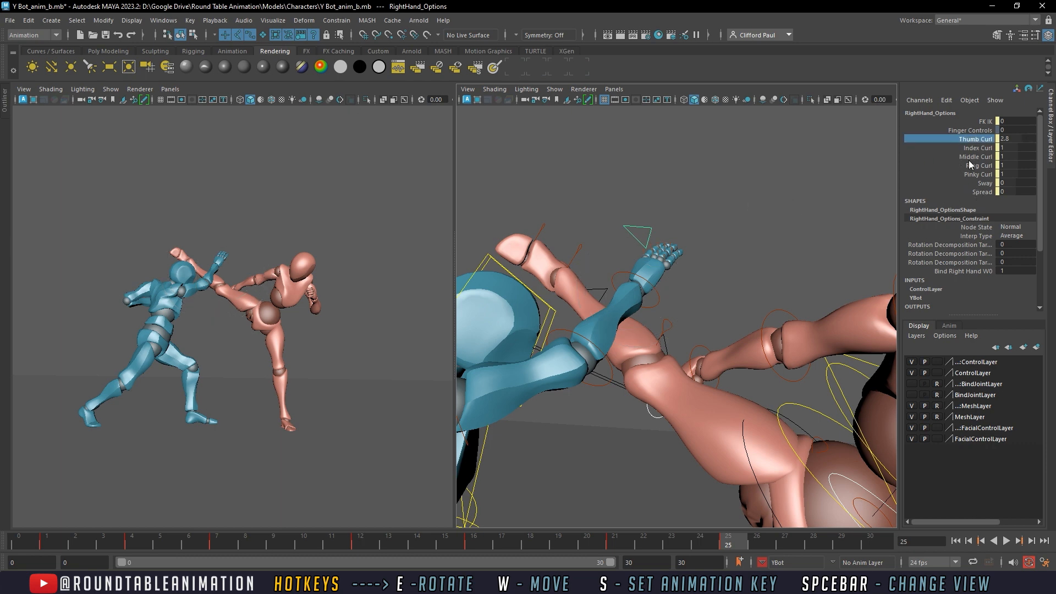
left_click(971, 149)
left_click(972, 138)
left_click(973, 174, "shift")
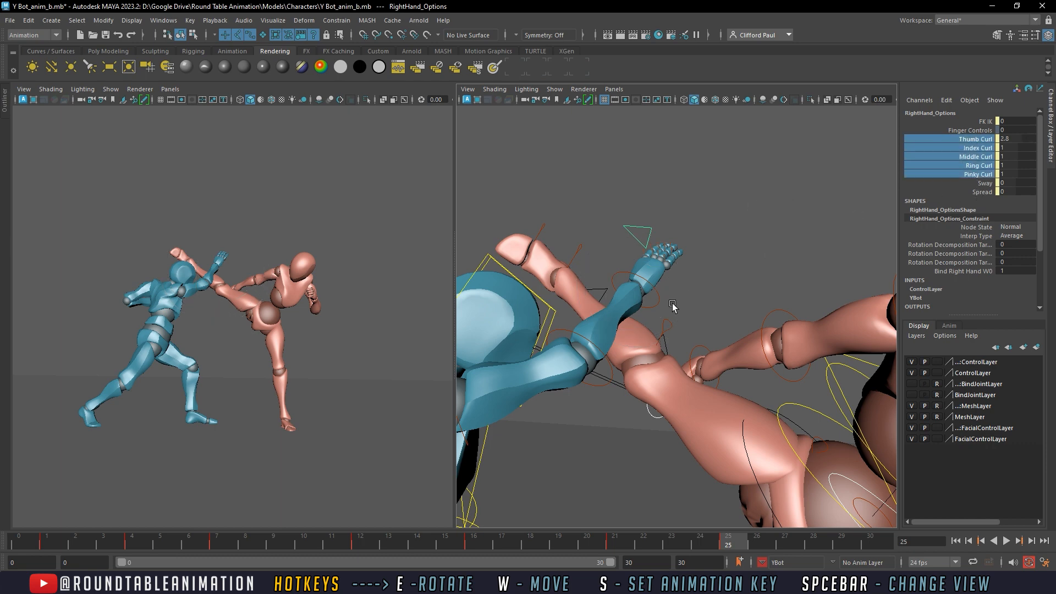
left_click_drag(673, 306, 702, 318, "alt")
middle_click_drag(702, 318, 706, 312)
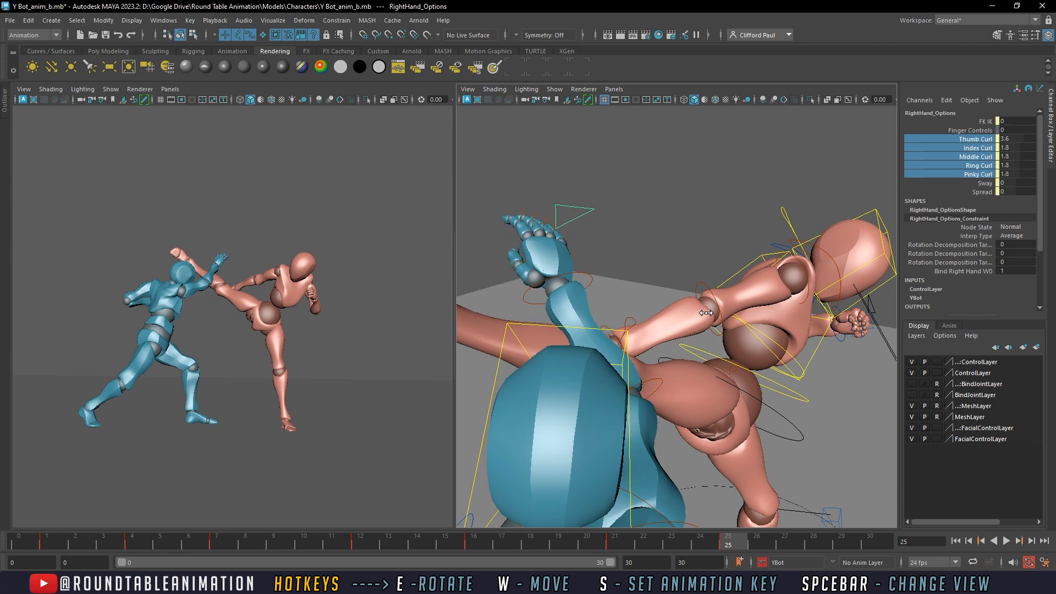
Play back the whole animation from the first frame and stop it
left_click_drag(706, 312, 792, 335, "alt")
right_click_drag(825, 340, 721, 361, "alt")
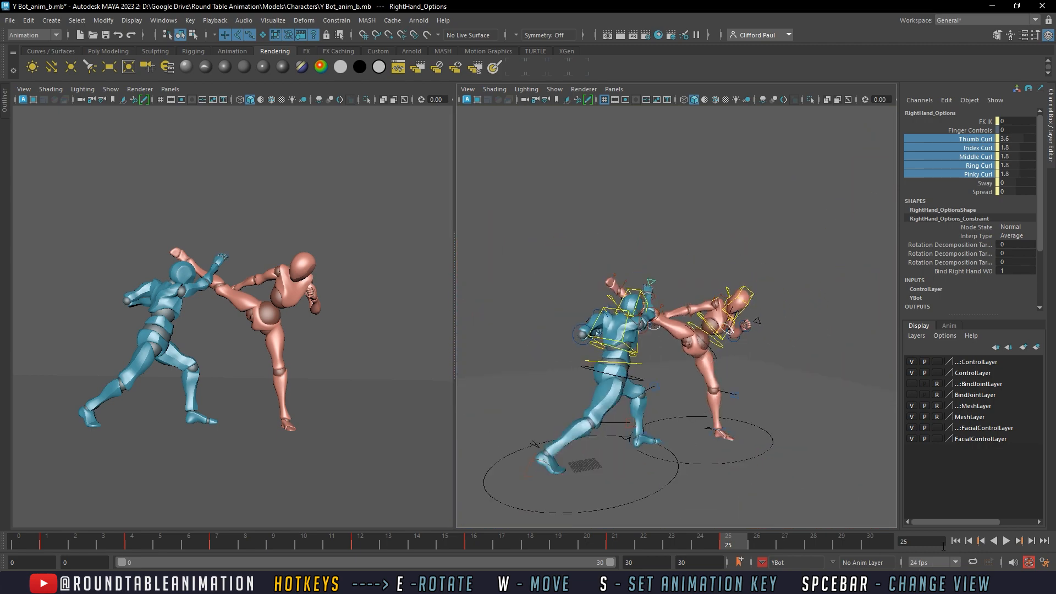
left_click(956, 542)
left_click(1006, 542)
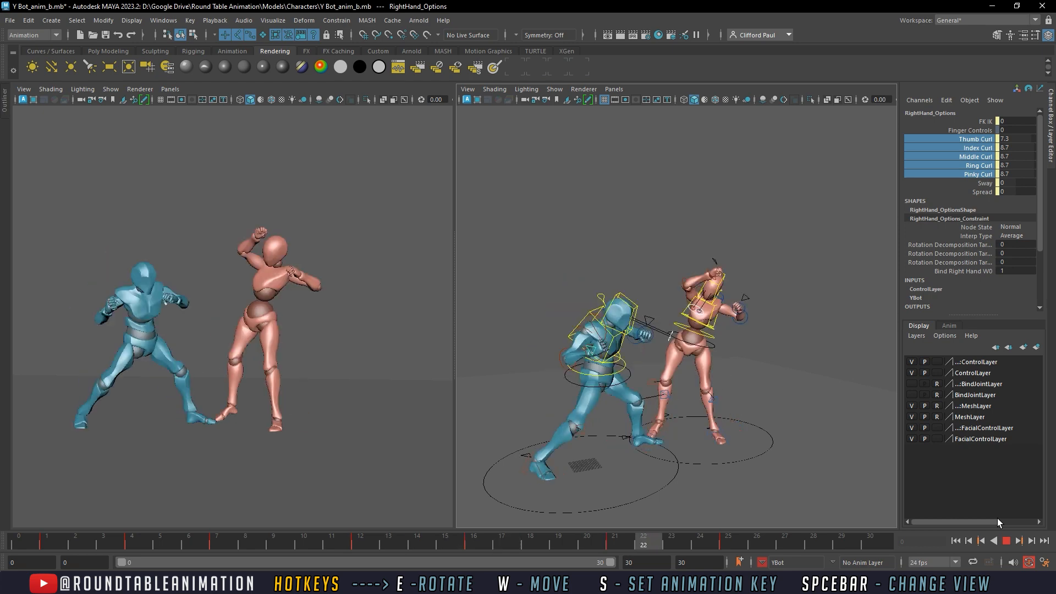
left_click(1006, 541)
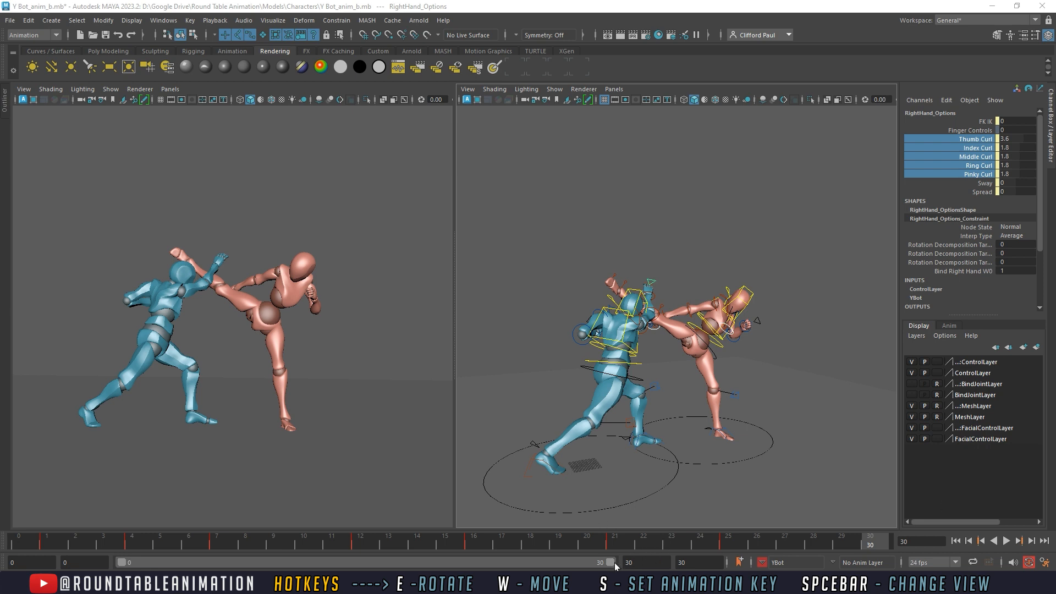
Set the animation end to frame 50 and extend the visible playback range to frame 50
left_click(712, 565)
type("50")
key("Return")
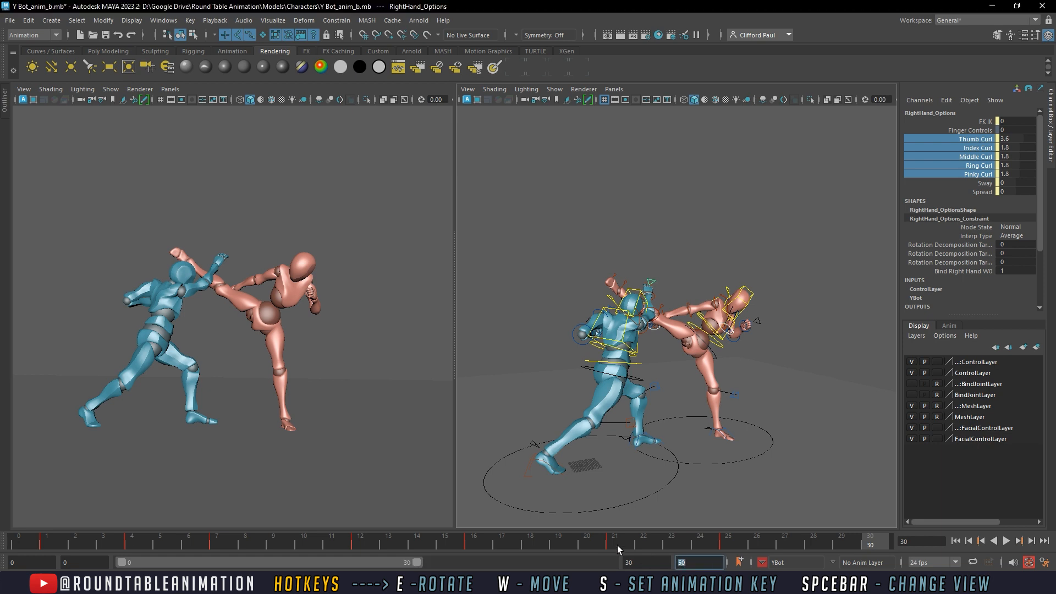
left_click_drag(419, 564, 611, 562)
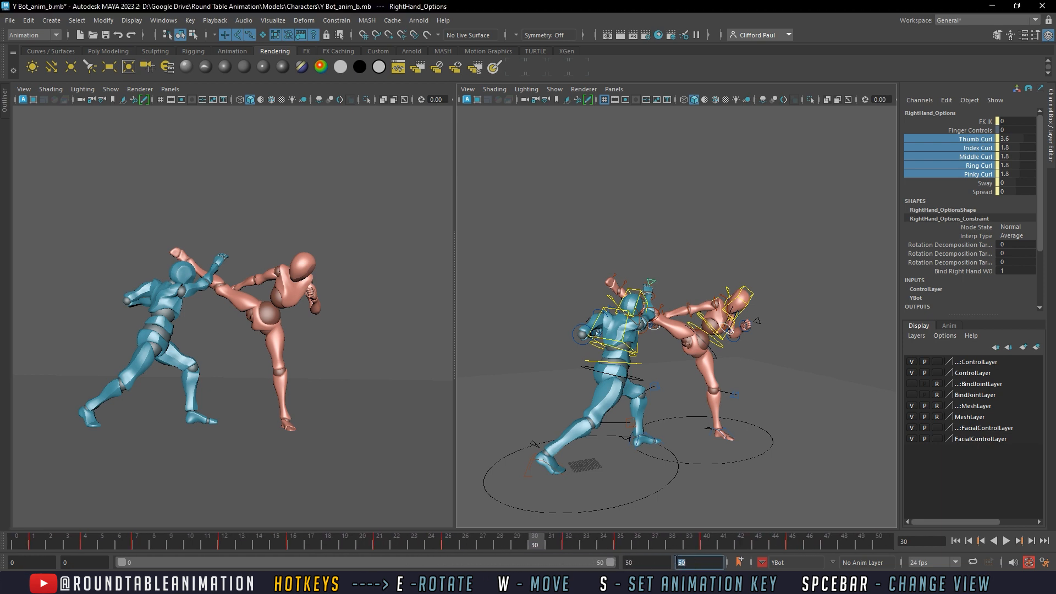
Go to frame 35, select the pink character's root control and make XBot the active character set
key("alt+v")
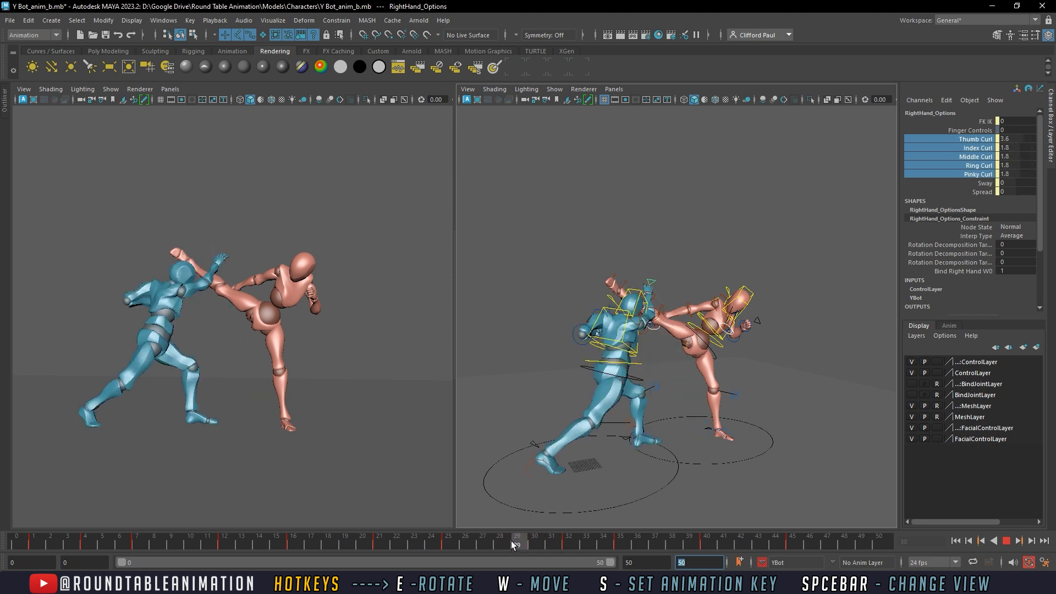
left_click_drag(529, 540, 456, 543)
left_click_drag(542, 544, 615, 542)
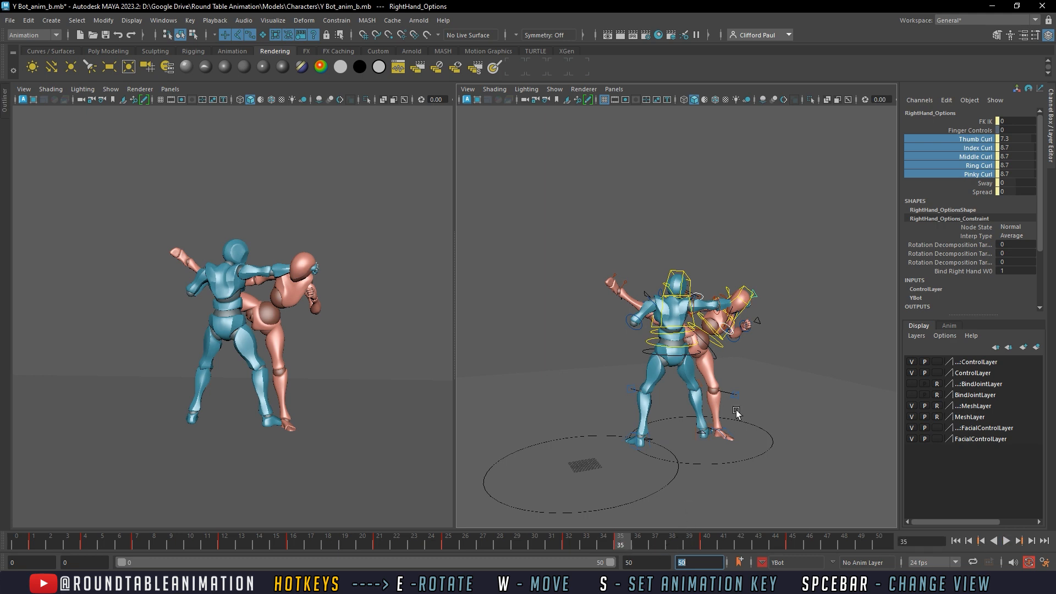
left_click(738, 377)
left_click_drag(738, 377, 706, 363, "alt")
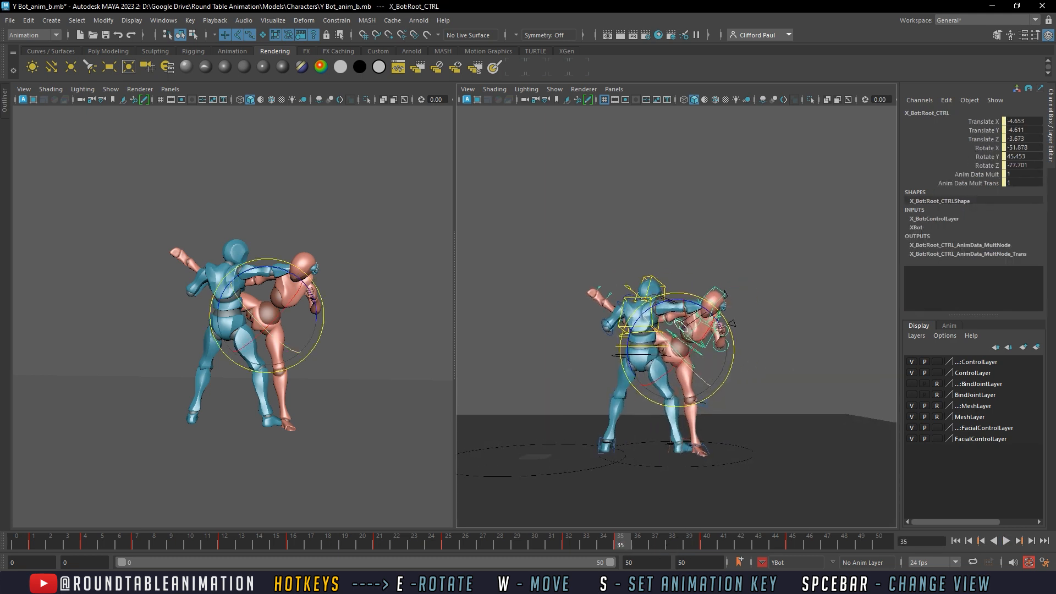
left_click(764, 563)
left_click(770, 549)
Rotate the pink character's root to about -6.9, 1.5, -18.1 and move it to about 15.0, -8.4, -42.0
left_click_drag(749, 438, 749, 467, "alt")
middle_click_drag(769, 442, 748, 427, "alt")
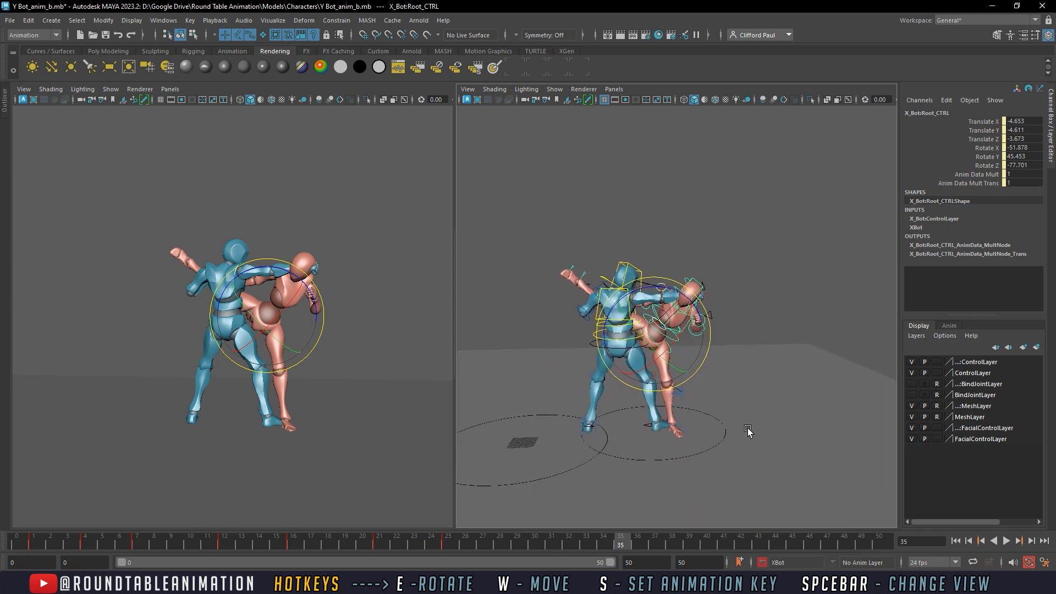
scroll(739, 406, "up", 3)
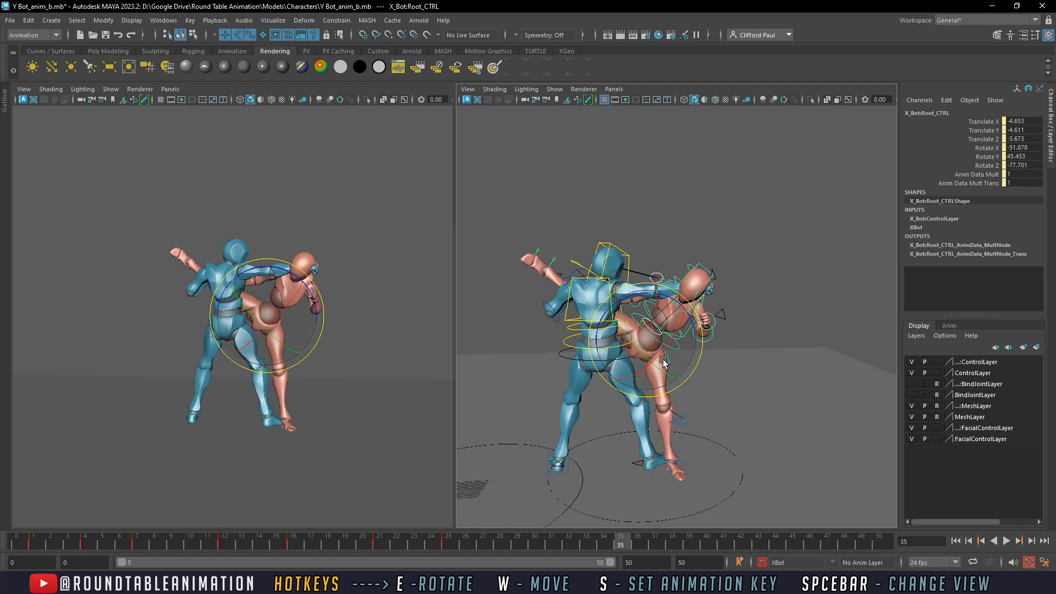
mouse_move(663, 357)
left_mouse_down()
mouse_move(631, 324)
mouse_move(702, 345)
left_mouse_up()
key("w")
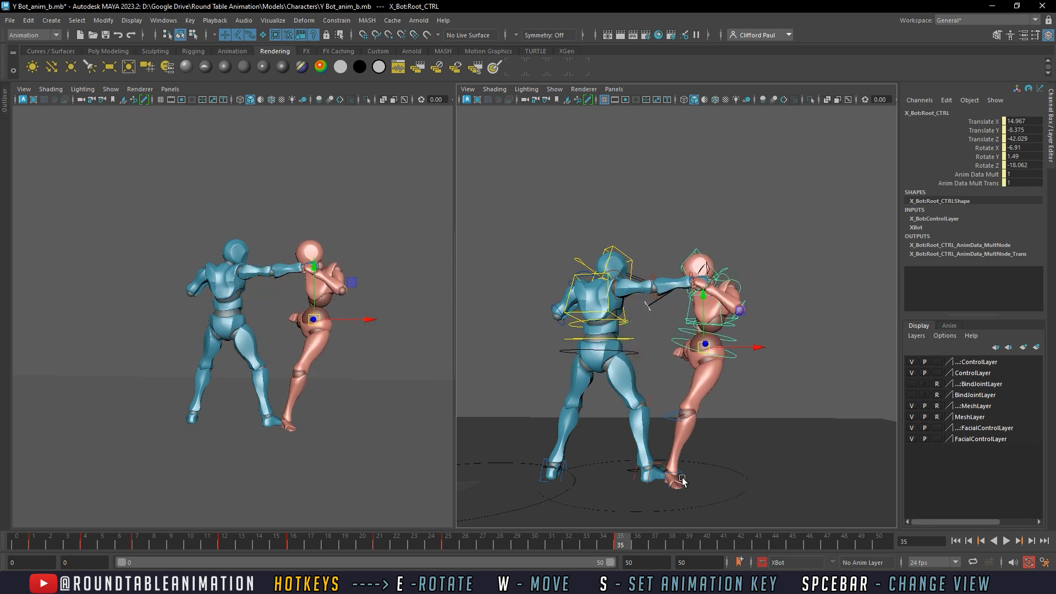
Rotate the pink character's planted left foot to about -2.9, -22.4, 6.2 and reposition it beneath the body
left_click(685, 479)
key("e")
left_click_drag(703, 480, 744, 506)
key("w")
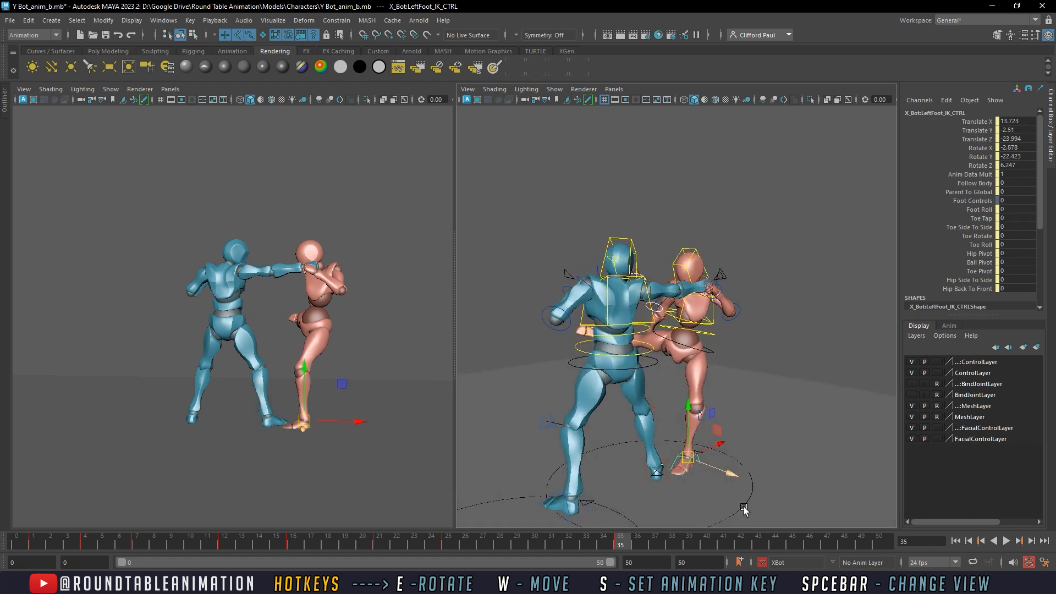
left_click_drag(694, 458, 689, 362)
Turn the pink character's root to about -4.4, -59.8, -12.1 and move it to about 33.3, -2.7, -48.4
left_click(701, 388)
left_click(699, 383)
key("e")
key("w")
key("e")
key("w")
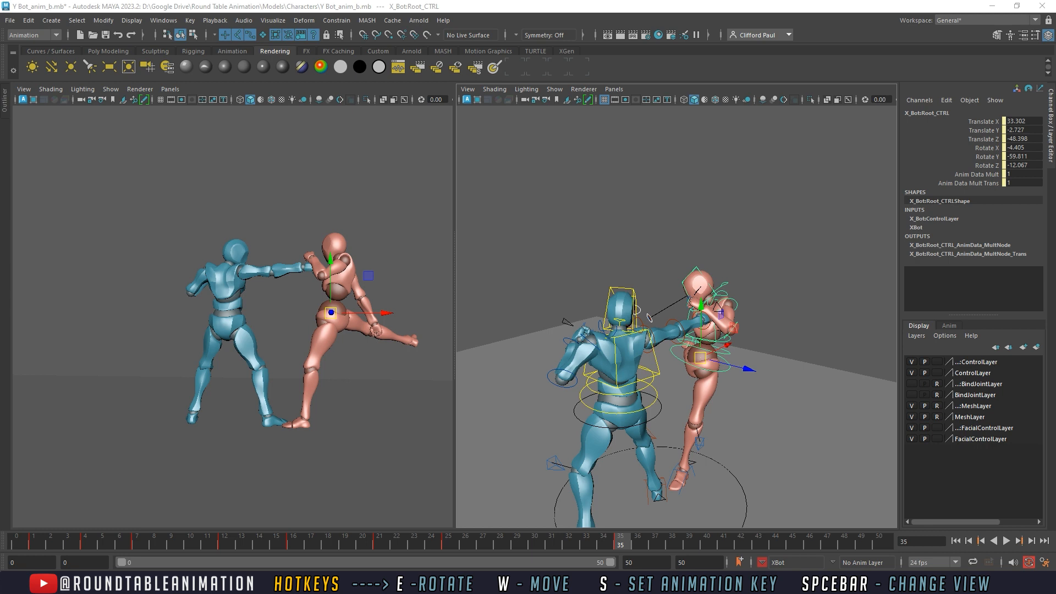
Shift the pink character's root slightly to about 33.7, -2.7, -49.1 at frame 35 and deselect it
left_click_drag(672, 541, 623, 542)
left_click_drag(770, 401, 700, 377, "alt")
middle_click_drag(760, 407, 673, 353, "alt")
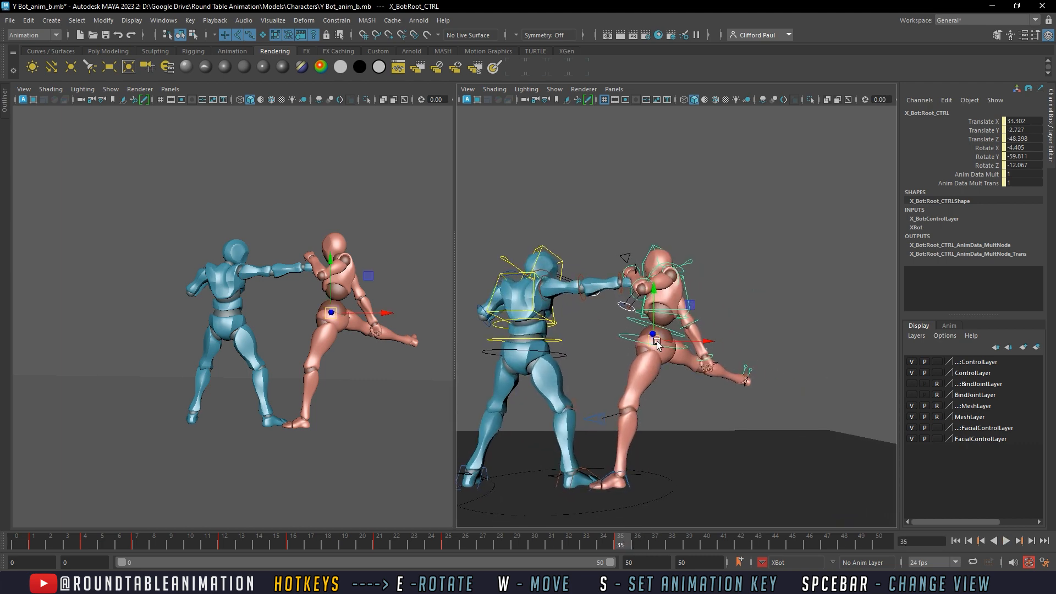
left_click_drag(657, 341, 658, 341)
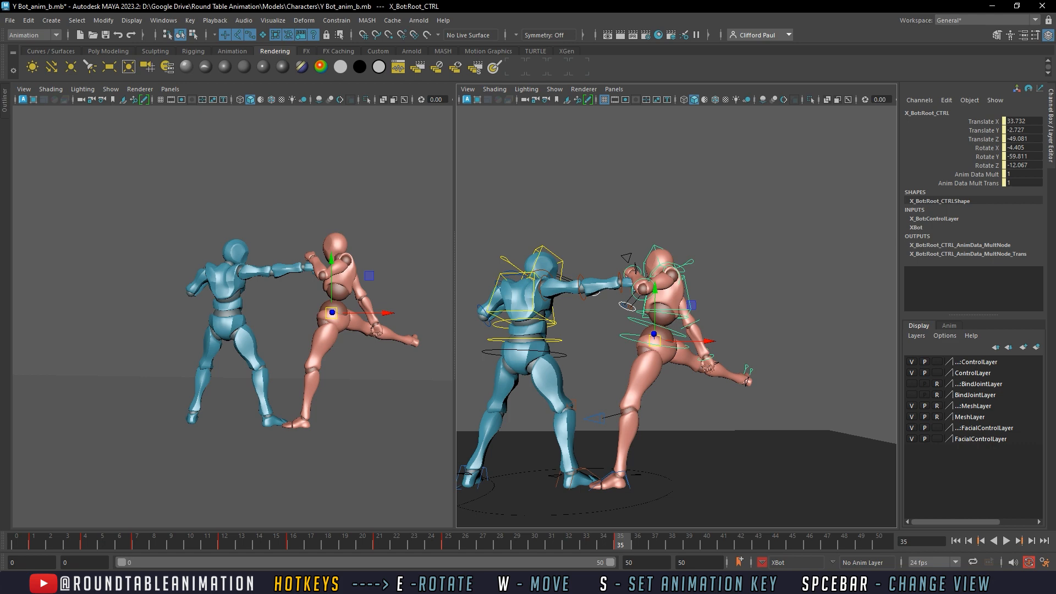
mouse_move(669, 387)
left_mouse_down("alt")
mouse_move(692, 415)
mouse_move(669, 389)
left_mouse_up("alt")
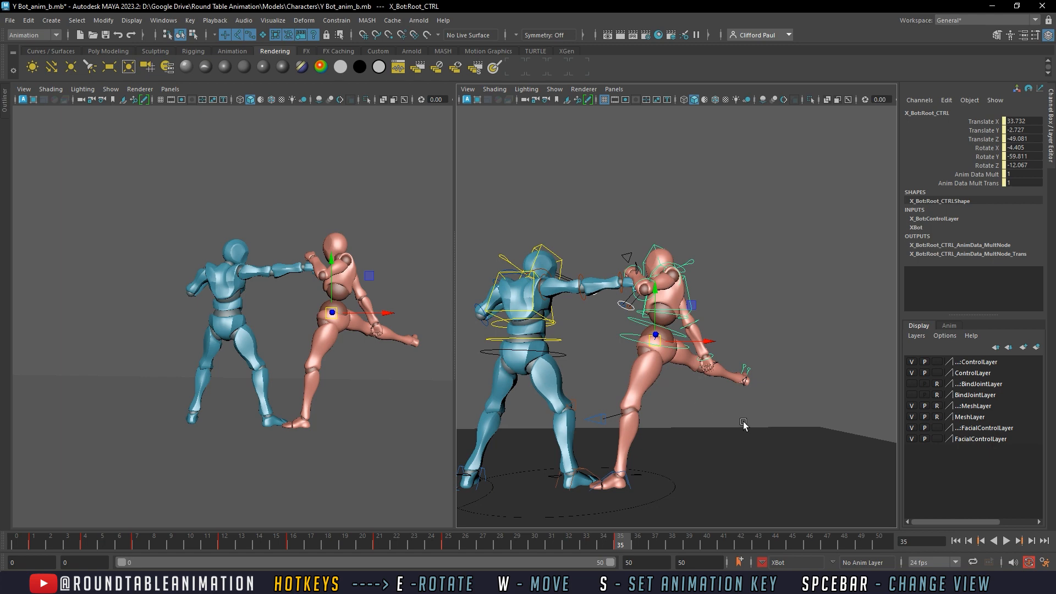
left_click_drag(744, 424, 677, 382, "alt")
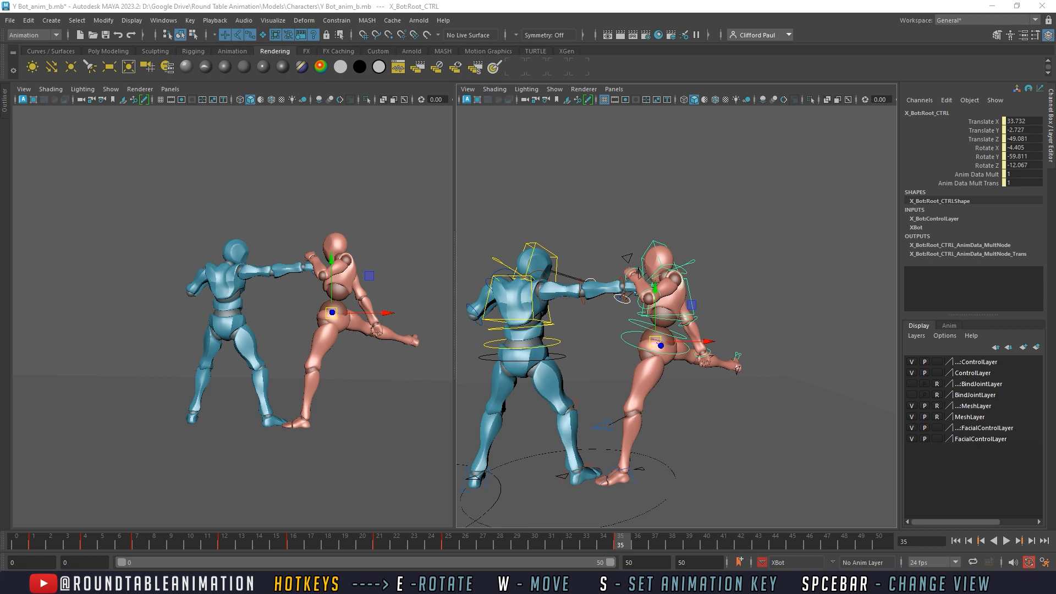
left_click_drag(690, 386, 655, 343, "alt")
key("e")
left_click(773, 323)
left_click_drag(773, 323, 805, 369, "alt")
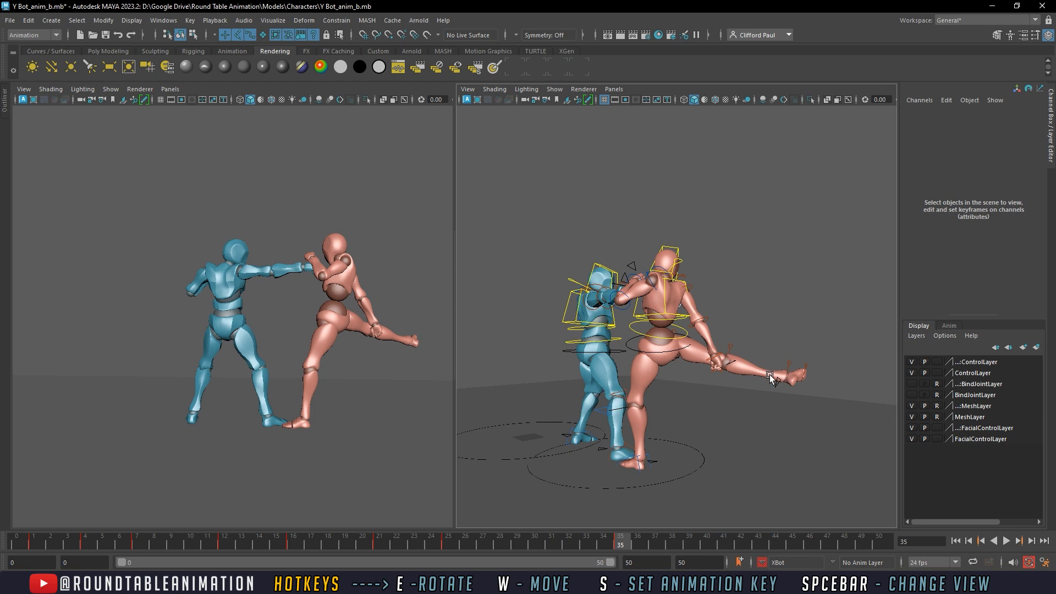
Switch the pink character's right leg to IK by setting its foot option to 1
left_click(772, 376)
type("1")
key("Return")
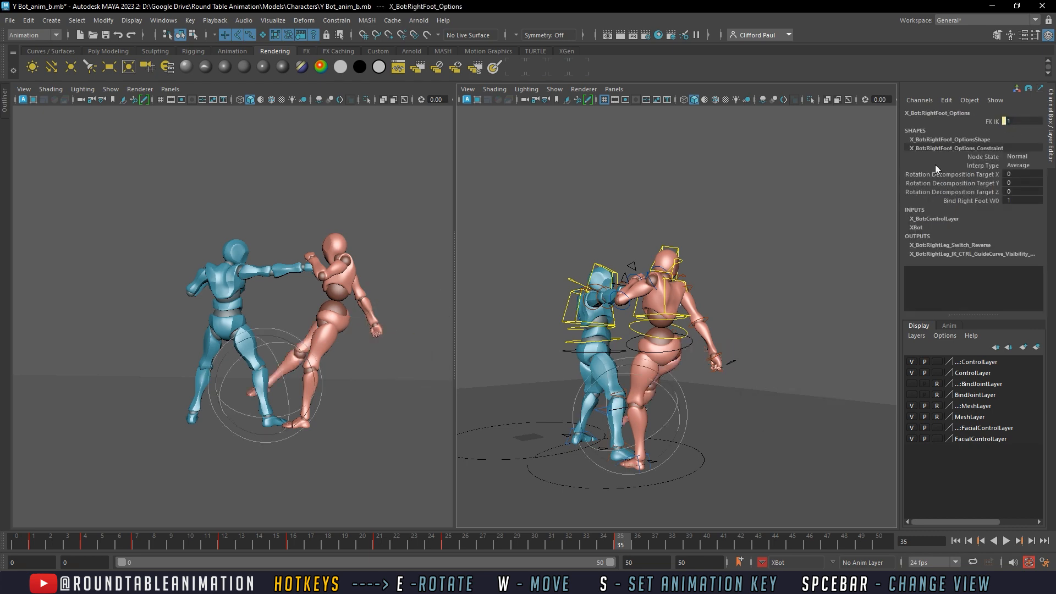
Plant the pink character's right foot behind the body at about 0.8, -6.4, -56.9, rotated about 5.7, -33.5, 1.3
left_click_drag(782, 352, 717, 367, "alt")
key("w")
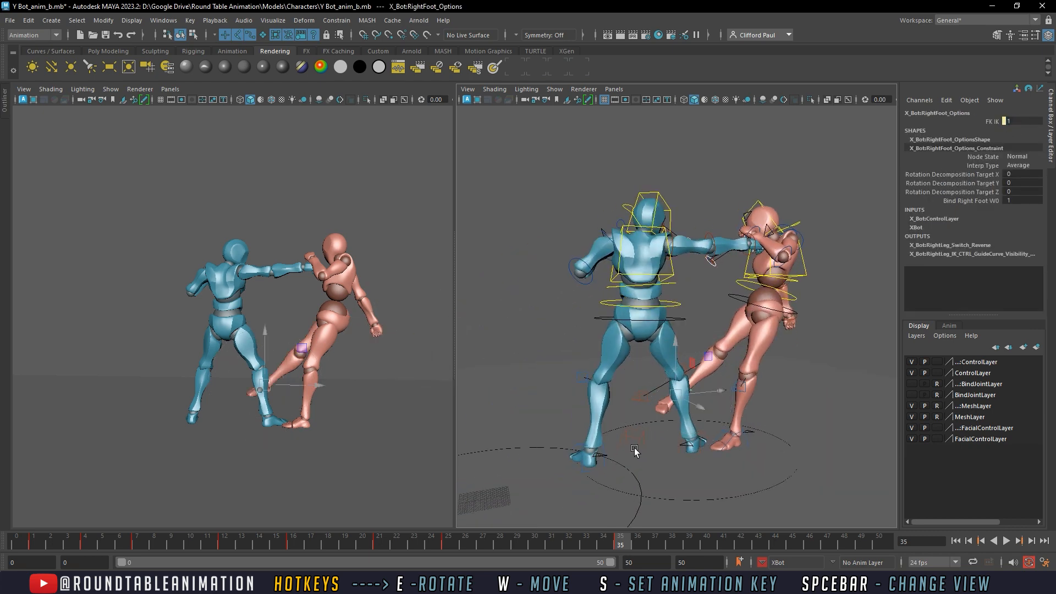
left_click(636, 450)
left_click(638, 448)
key("e")
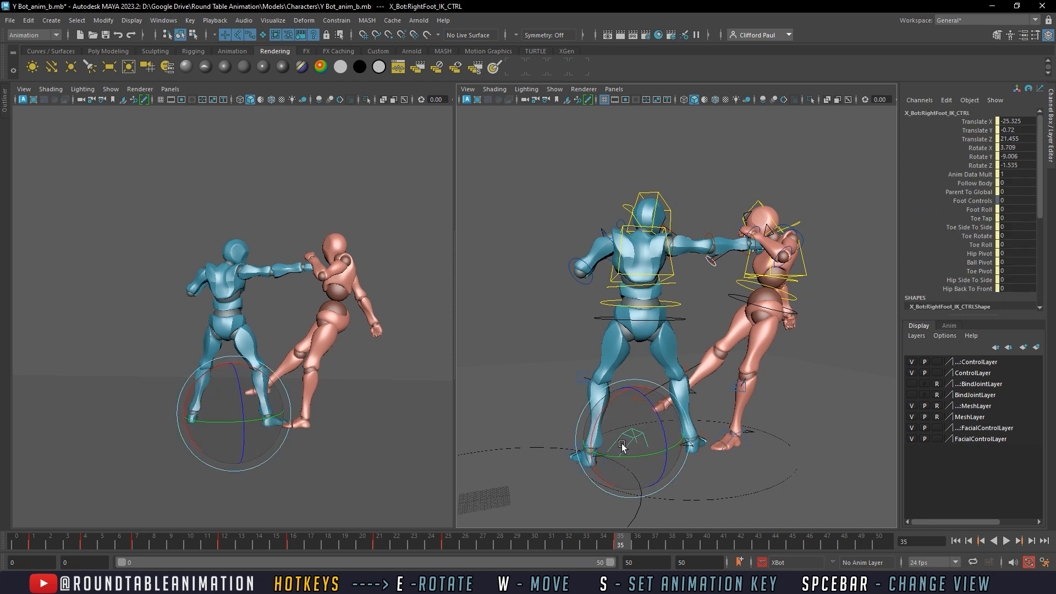
left_click_drag(632, 448, 694, 451, "alt")
key("w")
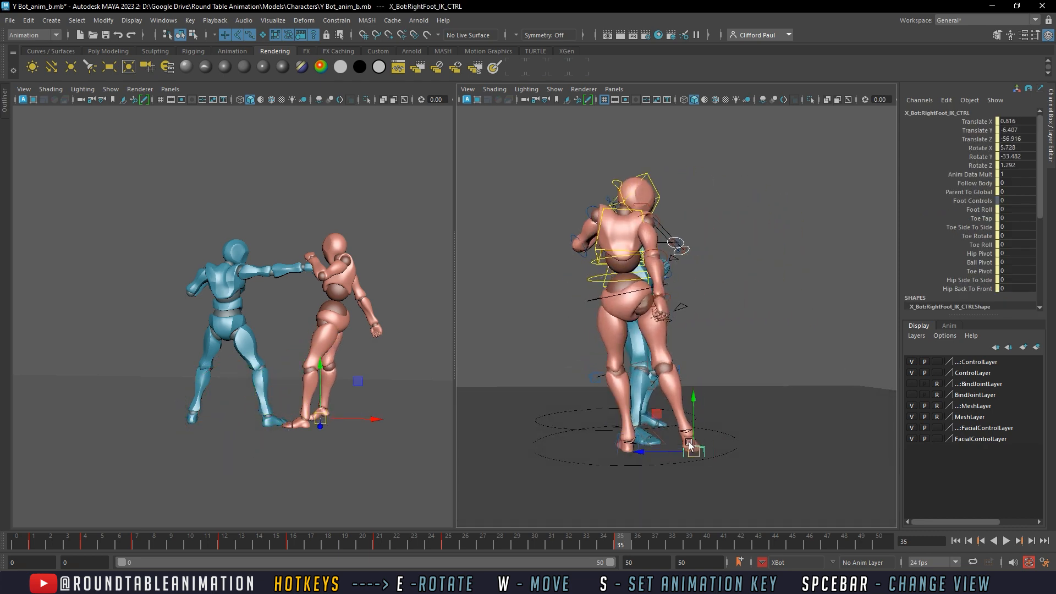
Reposition the pink character's root over the feet and adjust the leg stance at frame 35
left_click_drag(676, 347, 684, 321, "alt")
left_click(636, 352)
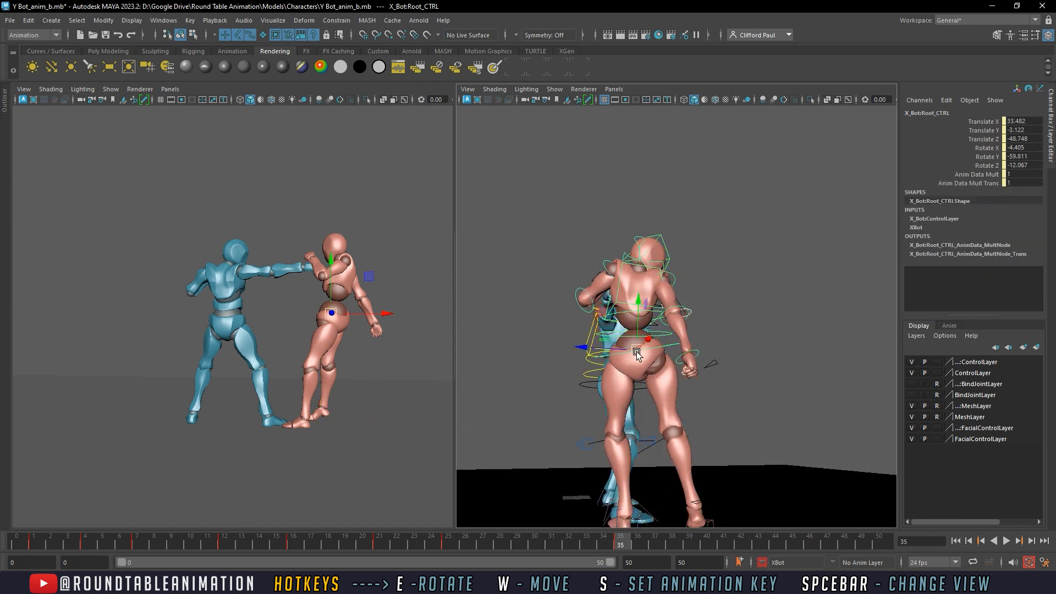
mouse_move(636, 351)
left_mouse_down()
mouse_move(661, 368)
mouse_move(643, 384)
mouse_move(690, 339)
mouse_move(641, 332)
left_mouse_up()
left_click(684, 459)
left_click_drag(688, 457, 742, 425)
middle_click_drag(742, 426, 693, 416, "alt")
middle_click_drag(718, 370, 719, 417, "alt")
left_click_drag(719, 417, 683, 409, "alt")
Rotate and reposition the pink character's back foot, refining the legs into a bent-knee stance
left_click(711, 422)
key("e")
key("w")
left_click_drag(696, 472, 703, 406, "alt")
left_click(677, 479)
key("e")
key("w")
key("w")
left_click(616, 395)
left_click(790, 455)
Rotate the pink character's upper body, turning the neck to about 1.9, 25.3, -10.0
left_click(667, 345)
key("e")
left_click(713, 381)
left_click(676, 249)
left_click_drag(700, 359, 600, 340)
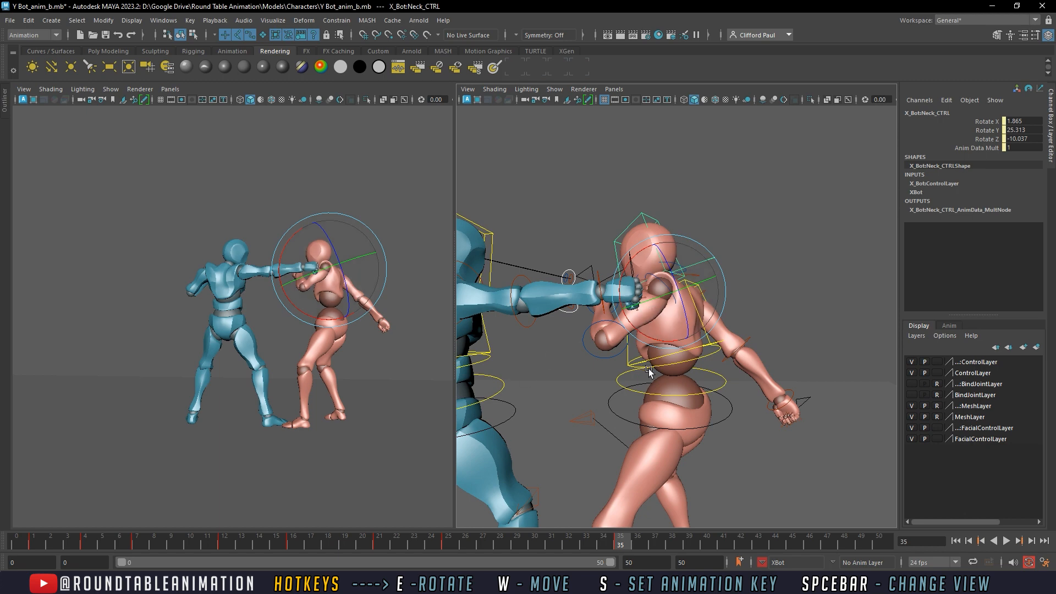
Scrub through the fight up to frame 35 to review how the kick leads into the recovery pose
middle_click_drag(645, 349, 674, 352, "alt")
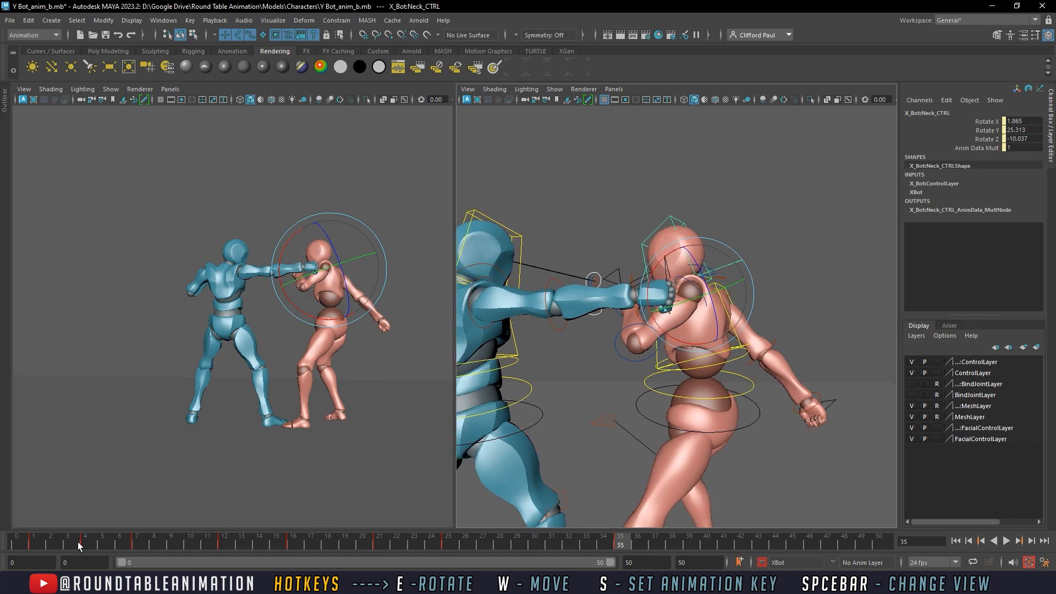
left_click_drag(77, 542, 479, 545)
left_click_drag(552, 542, 495, 534)
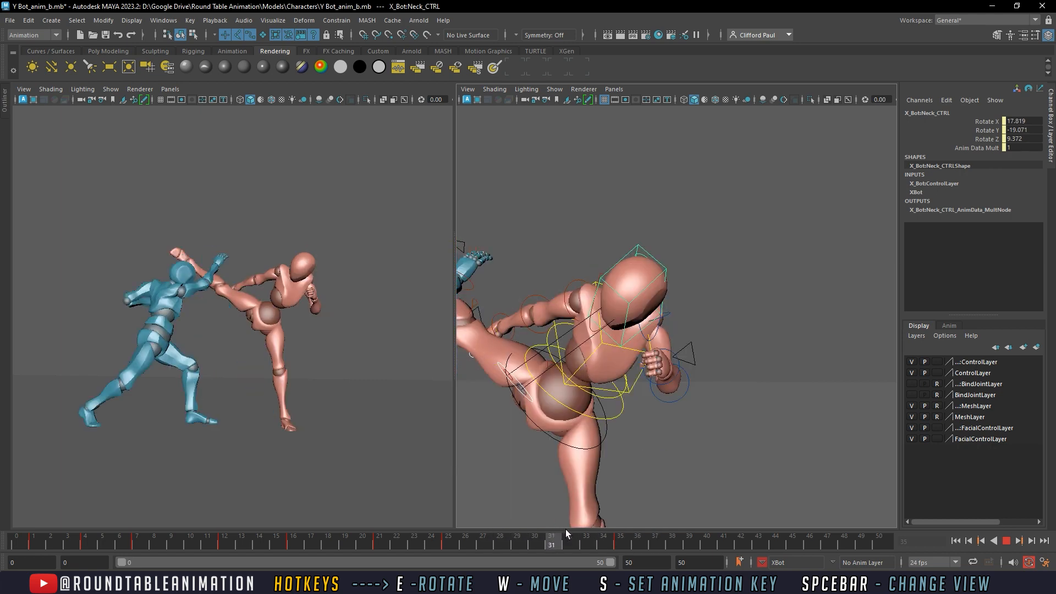
left_click_drag(565, 534, 616, 526)
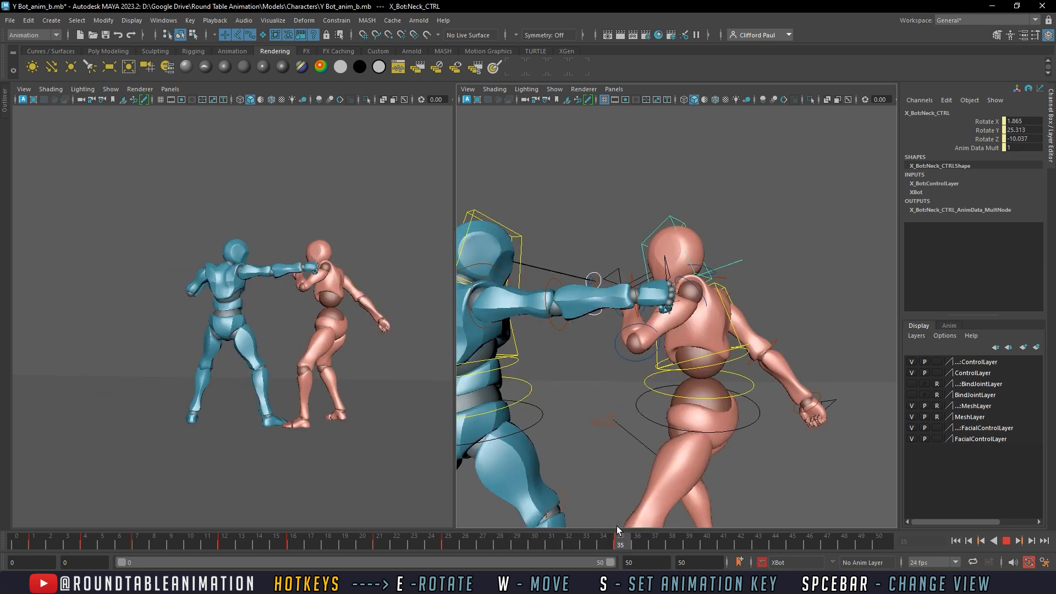
Rotate and raise the pink character's root at frame 35 to make the stance more upright
left_click(706, 431)
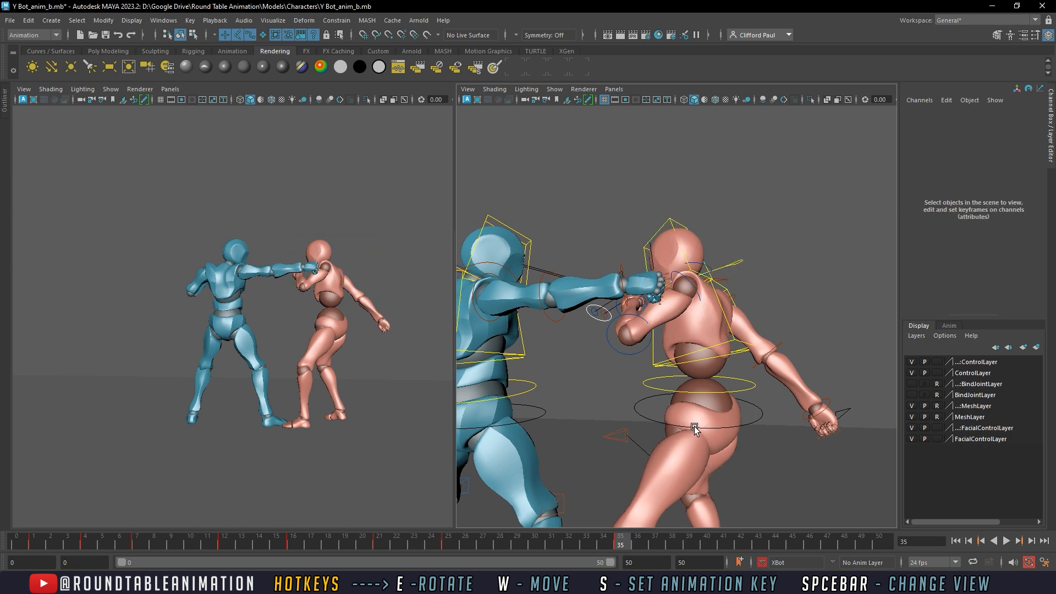
left_click(691, 428)
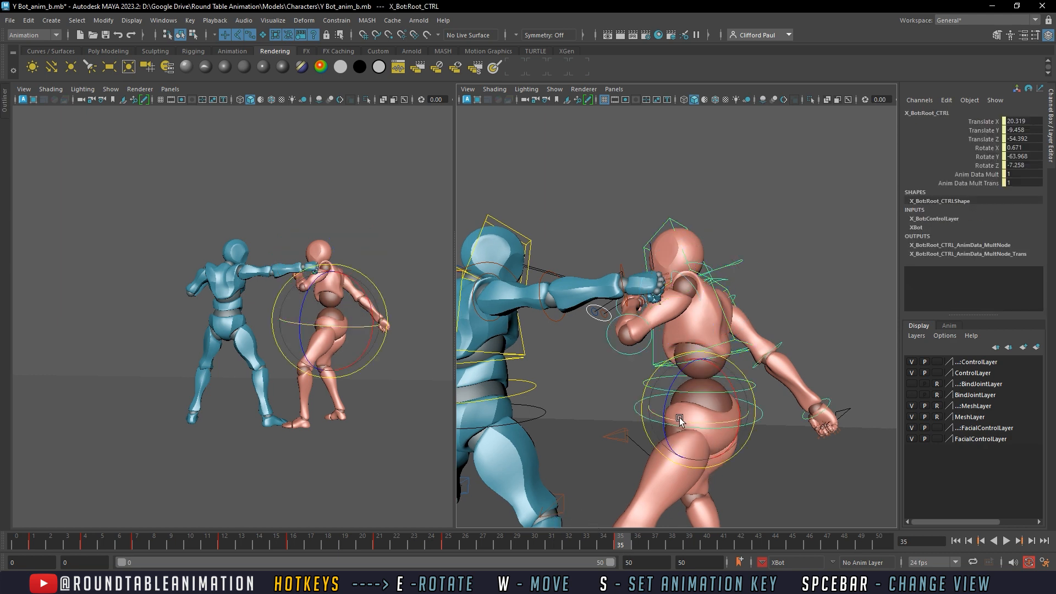
left_click_drag(691, 407, 710, 395)
key("w")
mouse_move(706, 319)
left_mouse_down("alt")
mouse_move(702, 300)
mouse_move(696, 323)
mouse_move(712, 325)
mouse_move(705, 302)
mouse_move(754, 336)
mouse_move(757, 371)
mouse_move(721, 317)
left_mouse_up("alt")
Rotate the pink character's torso and front arm so the arm reaches toward the blue character
left_click(683, 322)
key("e")
left_click(734, 383)
left_click(710, 348)
left_click(711, 347)
left_click_drag(716, 291, 714, 329, "alt")
Rotate the pink character's neck to adjust how the head faces the blue character's punch
left_click(743, 272)
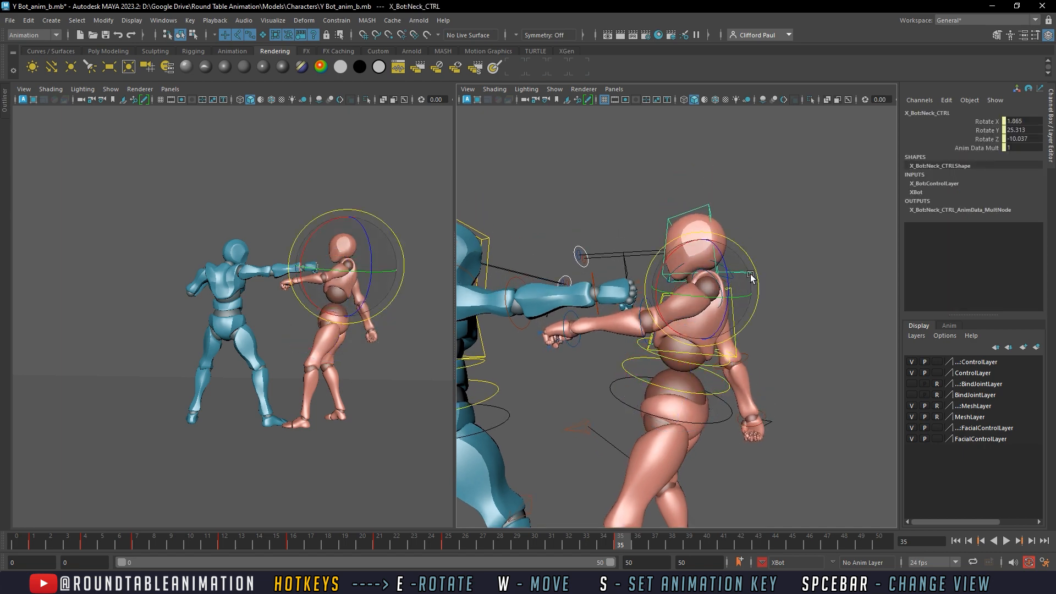
left_click_drag(749, 279, 743, 259)
left_click_drag(682, 294, 729, 314, "alt")
left_click_drag(726, 277, 716, 276)
scroll(733, 330, "down", 3)
Rotate the pink character's arms down beside the body, with the front hand lowered near the waist
left_click_drag(733, 332, 615, 404, "alt")
left_click_drag(812, 377, 711, 300, "alt")
left_click(642, 339)
left_click(577, 301)
left_click(617, 336)
left_click(732, 341)
left_click(723, 335)
left_click_drag(773, 401, 734, 346, "alt")
left_click(796, 367)
left_click(707, 359)
Rotate the pink character's root to about -15, -43.6, -7.0 at frame 35 and deselect it
mouse_move(744, 353)
left_mouse_down("alt")
mouse_move(767, 376)
mouse_move(740, 382)
mouse_move(743, 372)
left_mouse_up("alt")
left_click(766, 375)
left_click(738, 367)
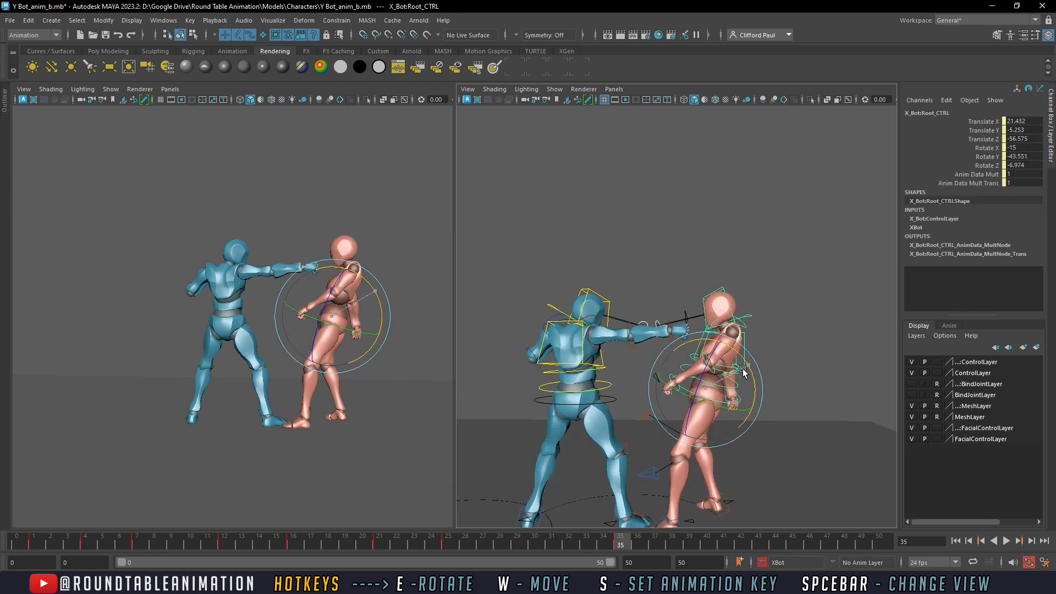
left_click(776, 371)
Move the pink character's left knee IK control to about 1.1, -0.6, -12.0
left_click(644, 475)
left_click_drag(655, 476, 684, 460, "alt")
key("w")
left_click_drag(734, 386, 635, 410, "alt")
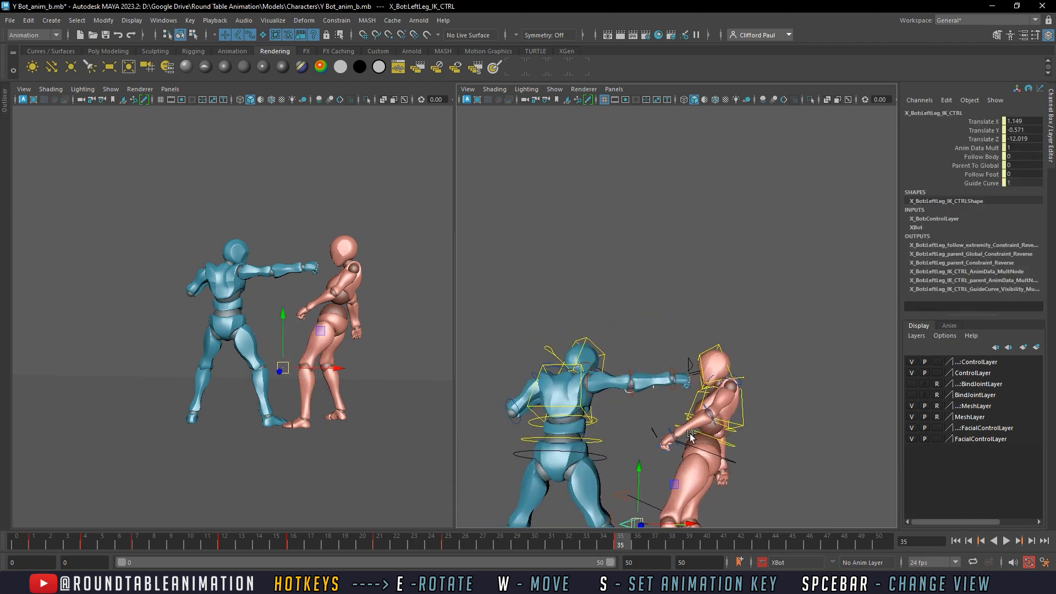
Rotate the pink character's torso to lean it back from the punch
middle_click_drag(725, 432, 680, 437, "alt")
left_click(691, 430)
key("e")
left_click_drag(710, 401, 660, 390)
left_click(747, 362)
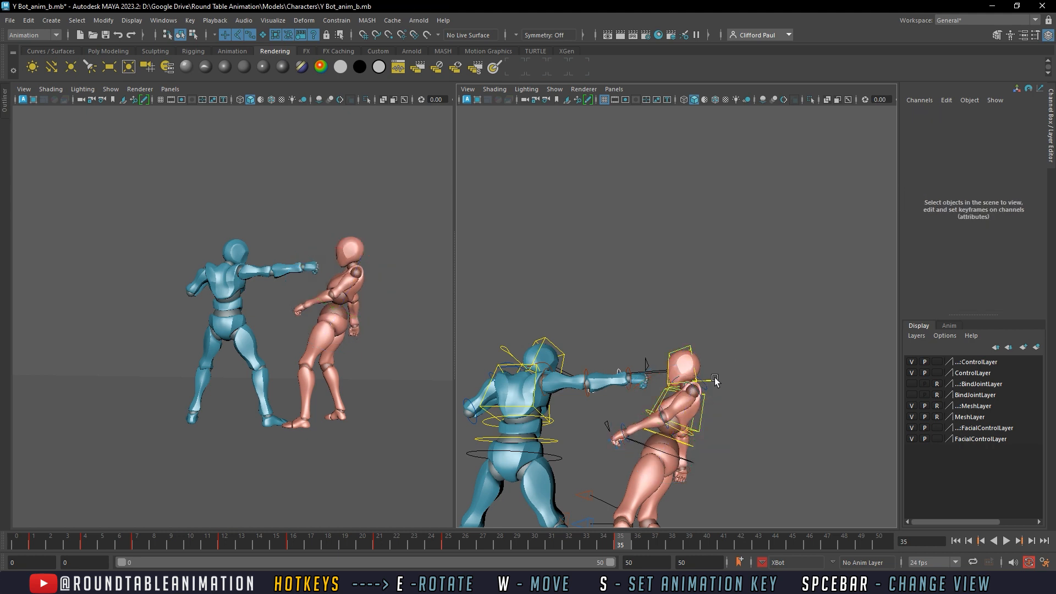
Refine the pink character's neck rotation so the head recoils from the blue character's fist
left_click(714, 378)
left_click_drag(735, 380, 729, 371)
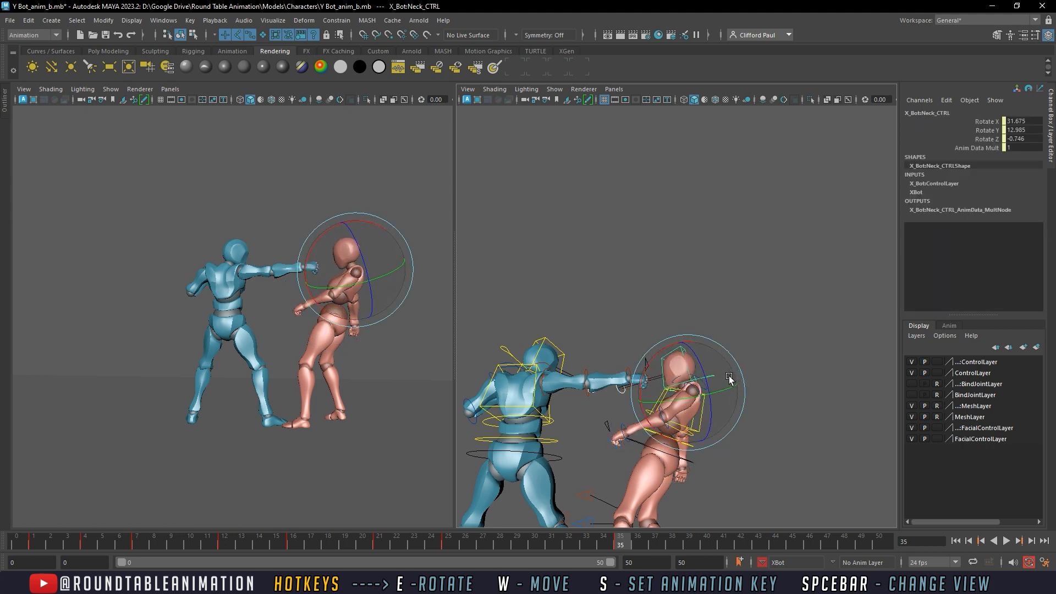
key("w")
key("e")
right_click_drag(719, 384, 741, 403, "alt")
left_click_drag(741, 403, 726, 420, "alt")
middle_click_drag(726, 420, 714, 368, "alt")
mouse_move(715, 366)
left_mouse_down()
mouse_move(698, 373)
mouse_move(722, 353)
left_mouse_up()
Rotate the pink character's left shoulder to carry the arm into the recoil
left_click(689, 382)
key("w")
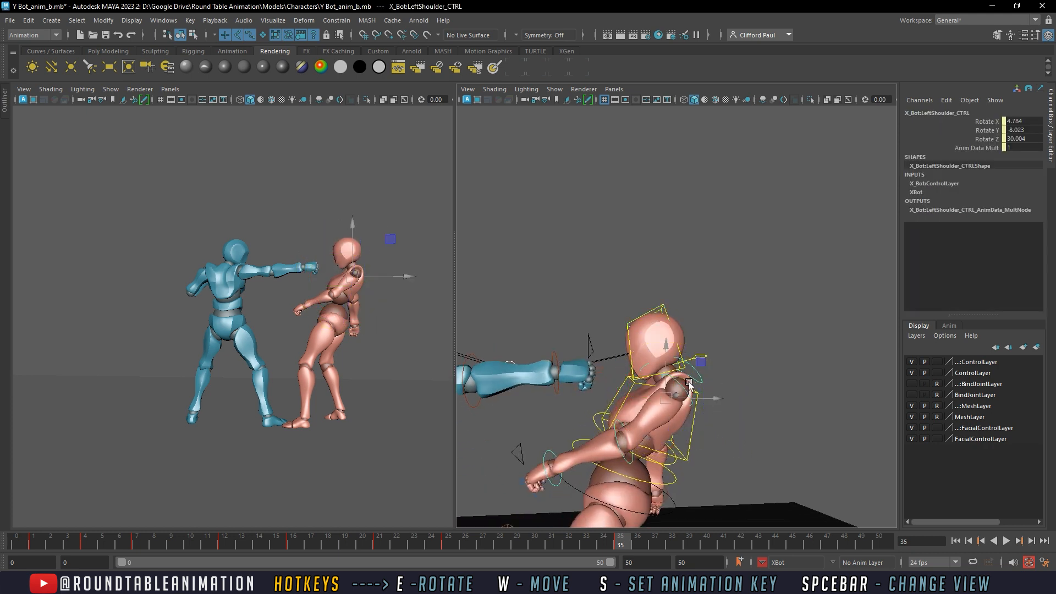
left_click(697, 396)
key("ctrl+z")
key("e")
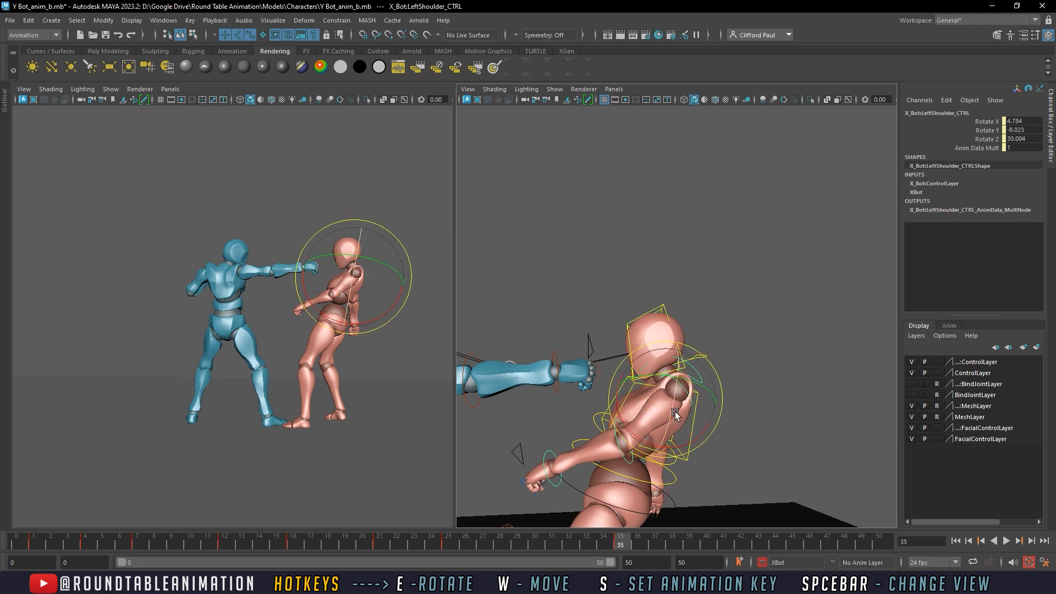
left_click_drag(674, 410, 633, 405)
Rotate the pink character's upper spine to about -8.6, -2.0, 6.2 and adjust the head rotation
left_click(780, 363)
left_click_drag(777, 362, 655, 432, "alt")
left_click(691, 445)
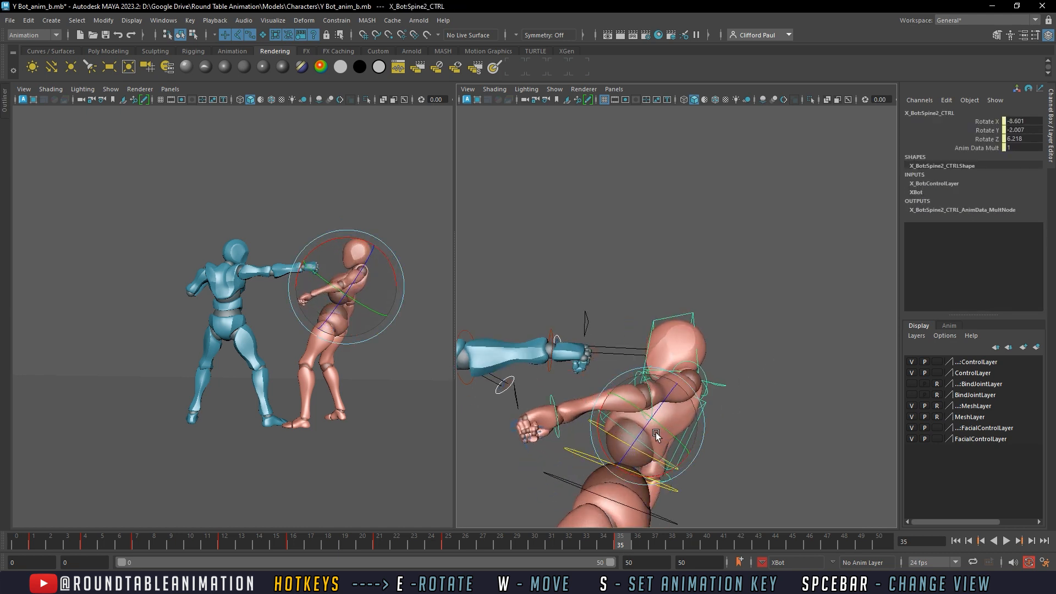
left_click(696, 328)
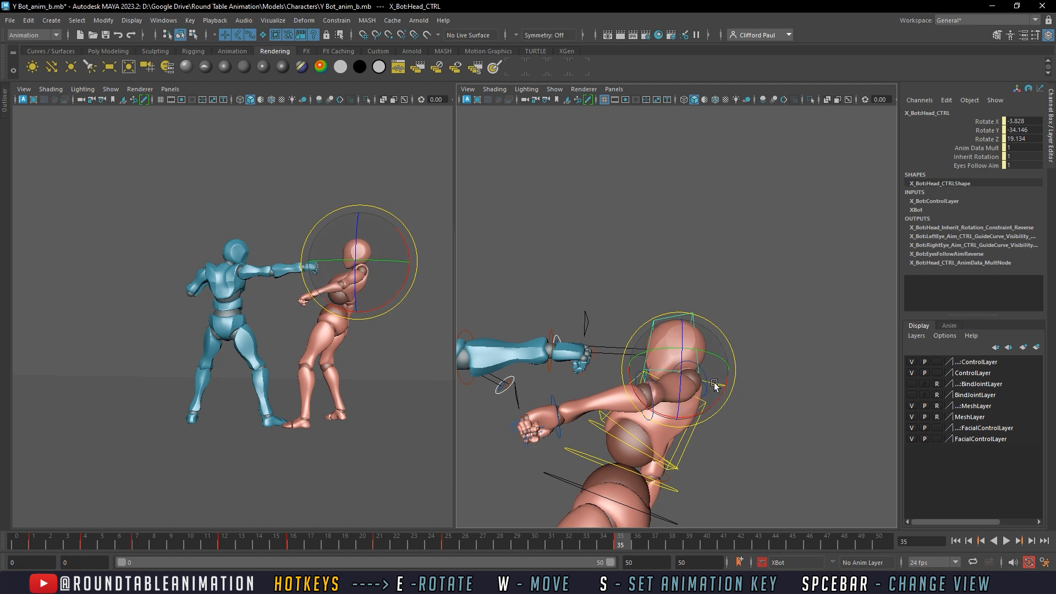
left_click_drag(715, 385, 718, 352)
Rotate the pink character's left upper arm down to about 40.7, -26.9, -111.4
left_click(606, 378)
left_click(699, 371)
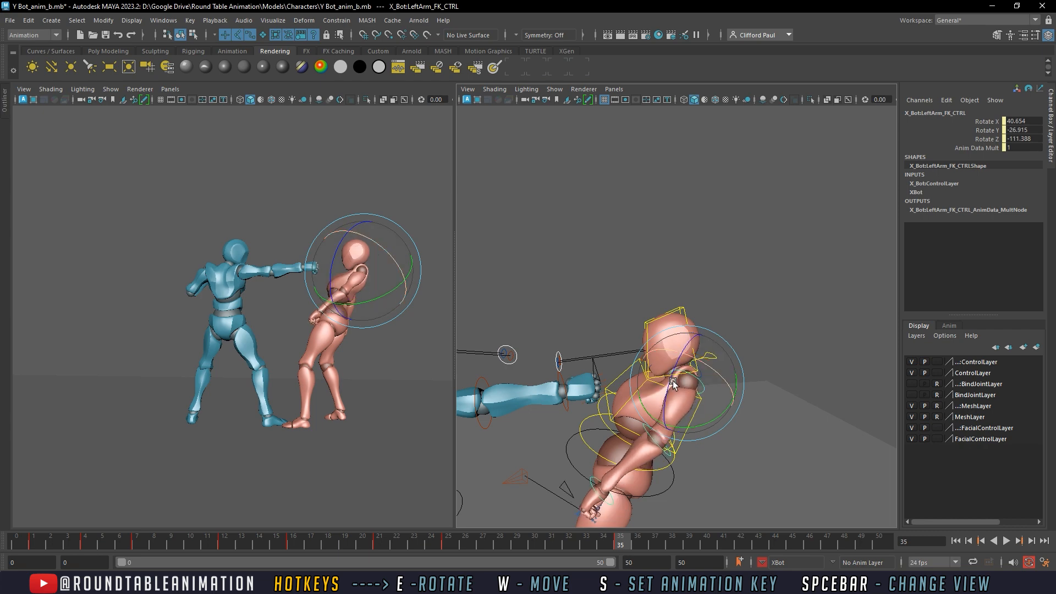
left_click_drag(673, 381, 646, 397, "alt")
Refine the pink character's upper-body recoil and rotate the right upper arm to about -12.2, 0.3, 74.4
left_click(627, 363)
key("w")
left_click_drag(611, 364, 602, 329)
key("e")
left_click(664, 290)
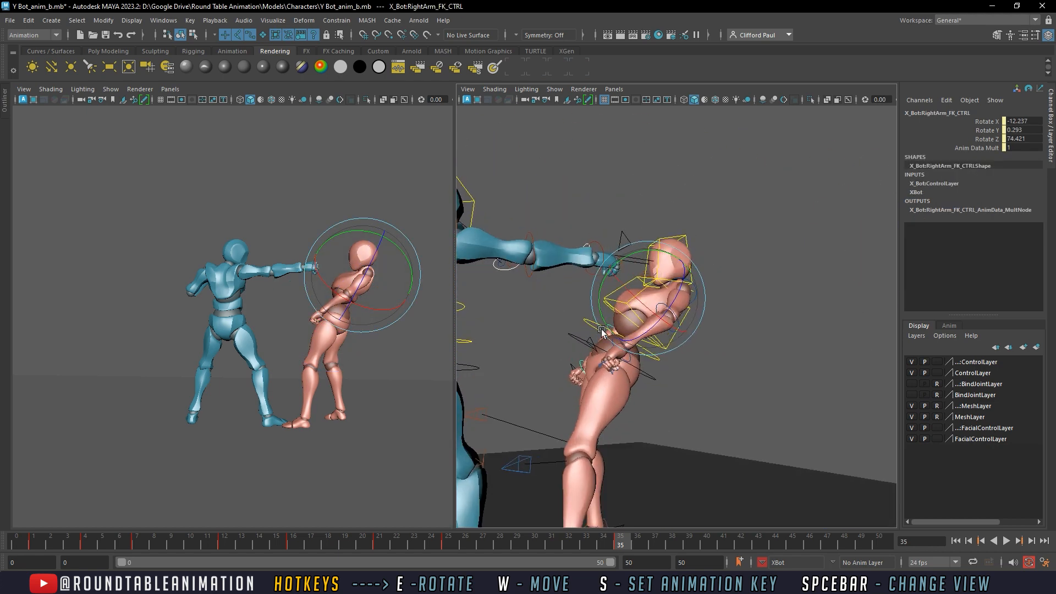
Adjust the blue character's body in the punch at frame 35 and turn its head to about -19.3, -22.1, 1.3
mouse_move(666, 424)
left_mouse_down("alt")
mouse_move(738, 445)
mouse_move(671, 436)
left_mouse_up("alt")
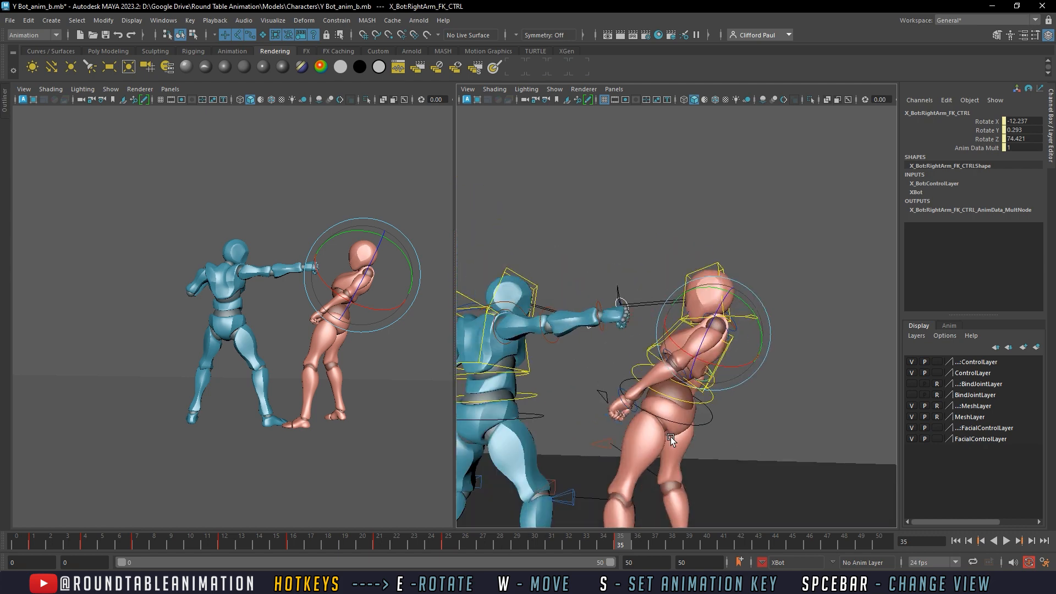
left_click_drag(630, 388, 556, 385, "alt")
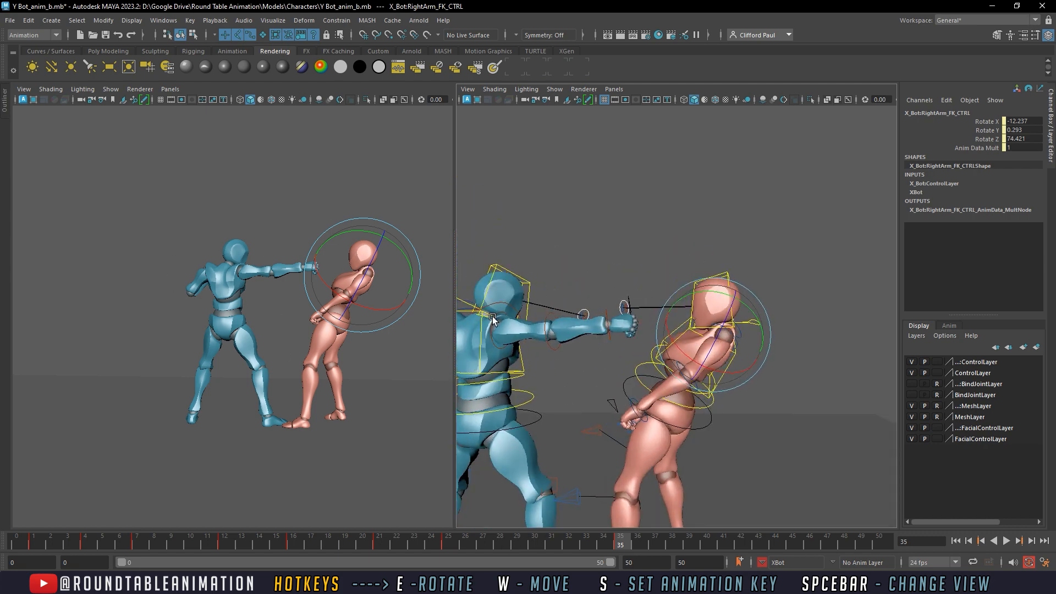
left_click(314, 267)
left_click_drag(565, 443, 585, 388, "alt")
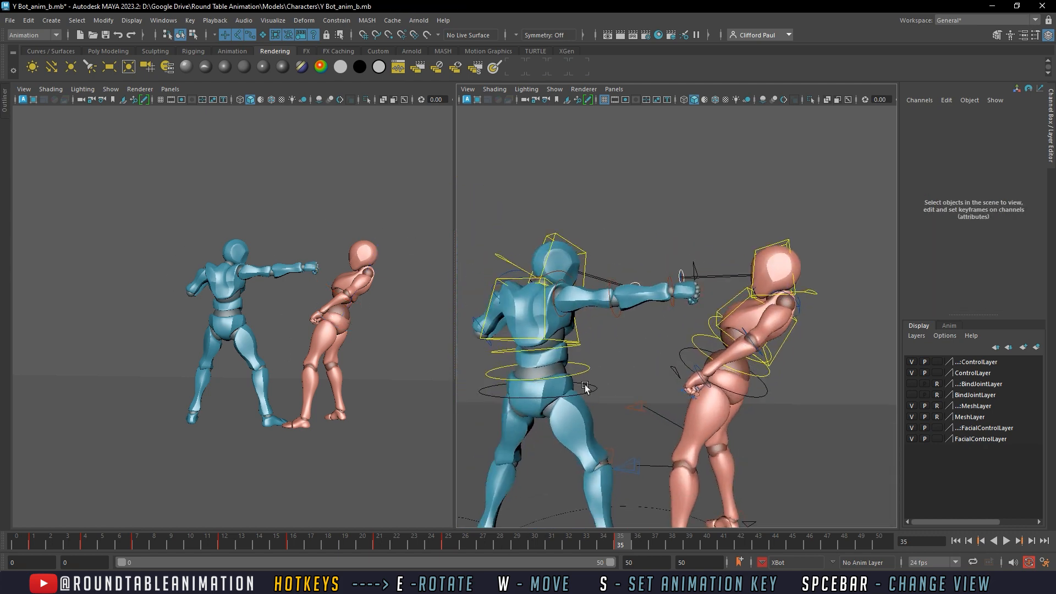
left_click_drag(743, 383, 677, 386, "alt")
left_click(586, 380)
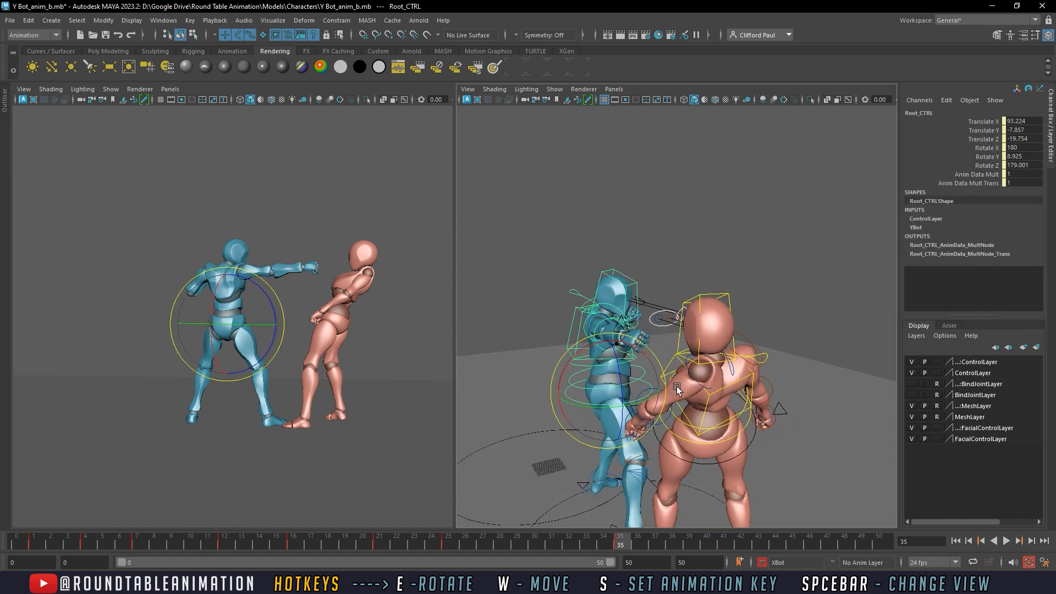
left_click_drag(593, 390, 648, 355)
left_click(588, 278)
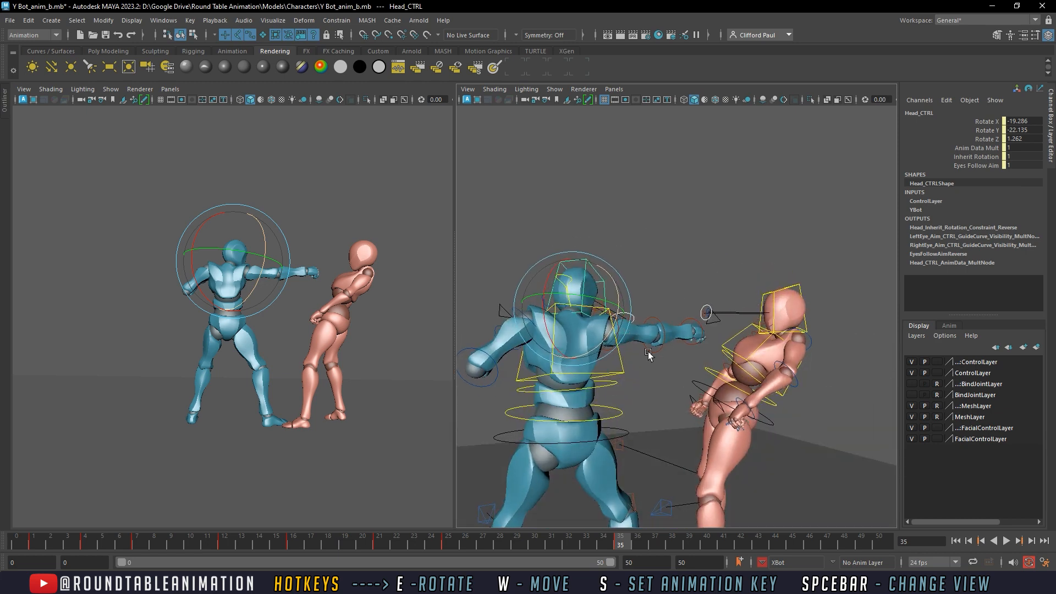
Scrub between frames 25 and 32 to review the timing from the kick into the turn
left_click_drag(448, 533, 490, 544)
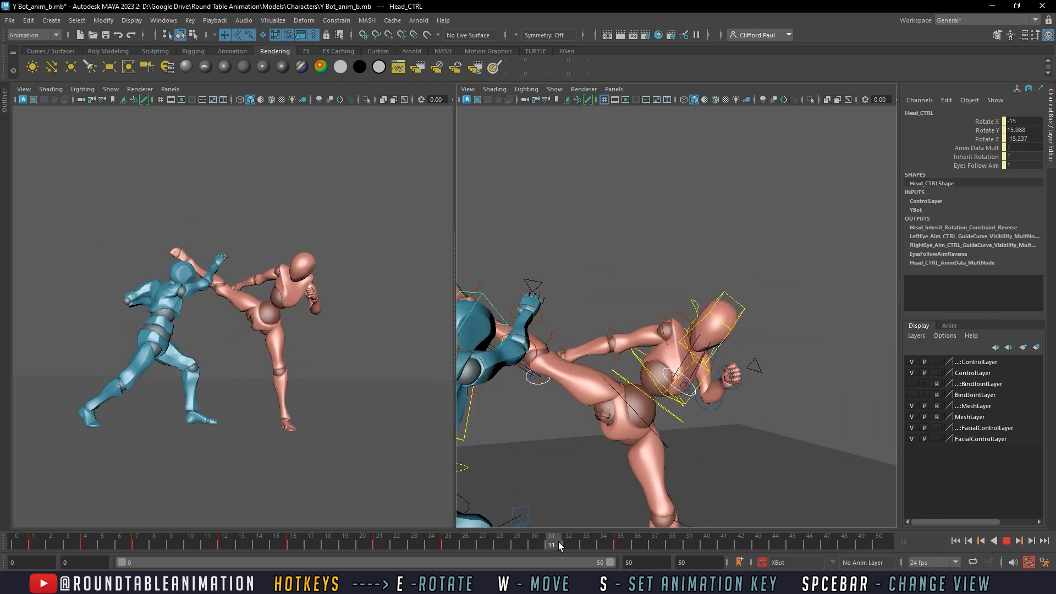
left_click_drag(559, 543, 455, 553)
left_click_drag(540, 551, 569, 547)
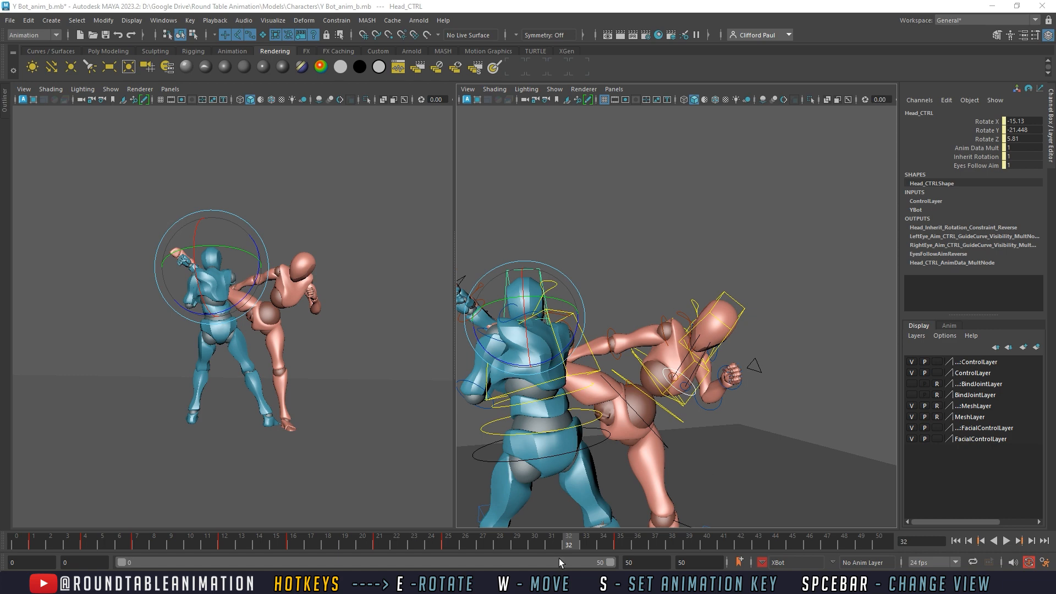
left_click_drag(430, 545, 471, 545)
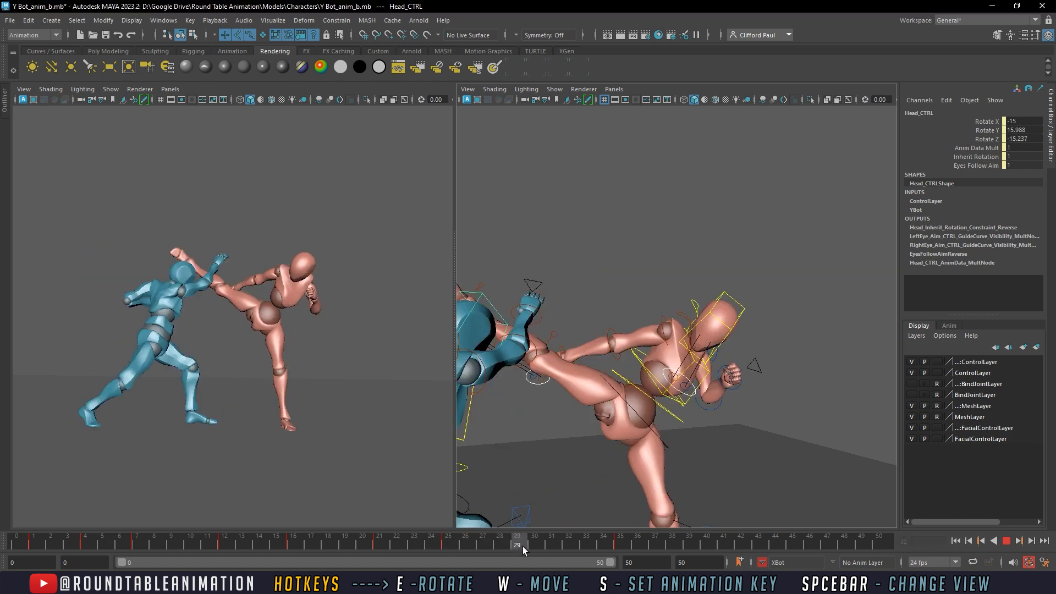
left_click_drag(556, 549, 568, 549)
Copy the pink character's frame 35 pose back to frame 32
scroll(674, 302, "down", 3)
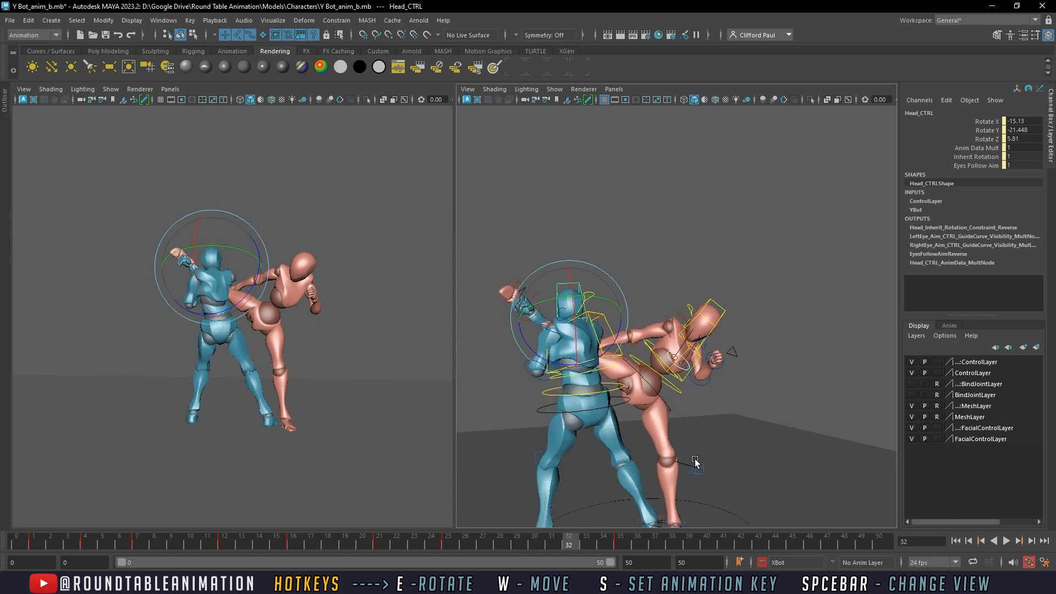
mouse_move(693, 457)
left_mouse_down("alt")
mouse_move(638, 438)
mouse_move(708, 444)
left_mouse_up("alt")
left_click_drag(629, 520, 682, 411, "alt")
left_click(685, 386)
left_click_drag(685, 387, 640, 417, "alt")
left_click(619, 539)
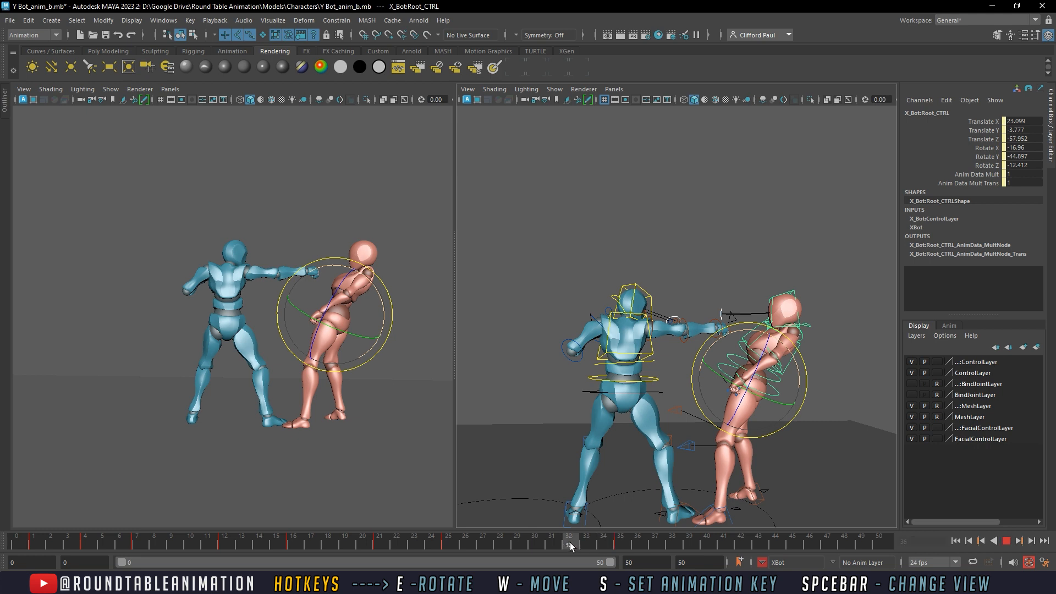
left_click(622, 543)
mouse_move(581, 548)
left_mouse_down()
mouse_move(519, 543)
mouse_move(583, 546)
mouse_move(550, 549)
mouse_move(564, 547)
left_mouse_up()
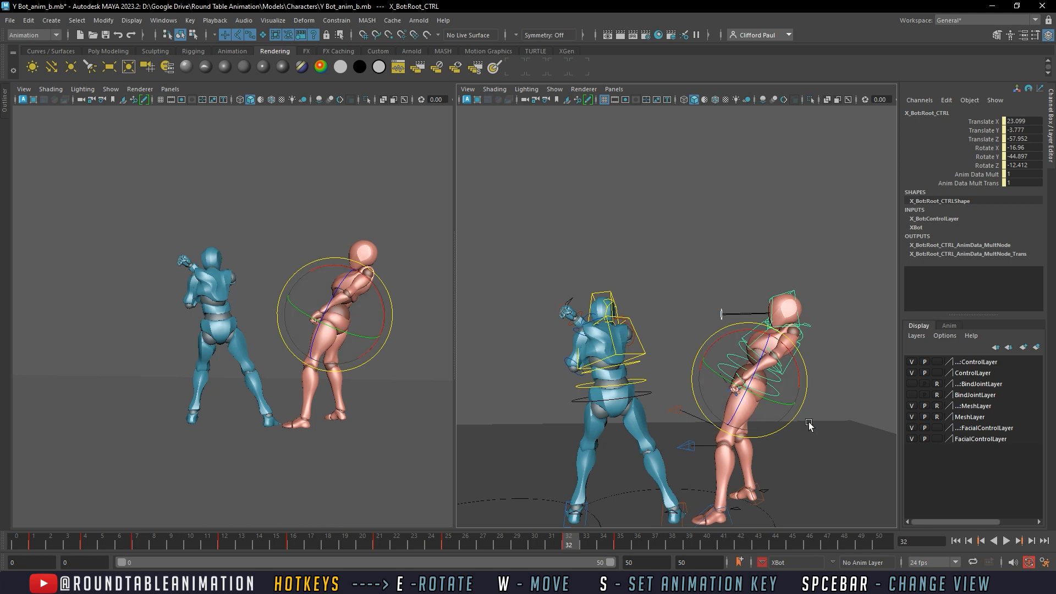
Move the pink character's root closer to the blue character at frame 32 and straighten the body
left_click(765, 394)
left_click(765, 394)
left_click_drag(764, 394, 706, 311, "alt")
key("w")
scroll(706, 311, "up", 5)
Rotate the pink character's neck to about 4.6, 29.6, -21.3 at frame 32
left_click(767, 316)
key("e")
left_click_drag(781, 315, 725, 353)
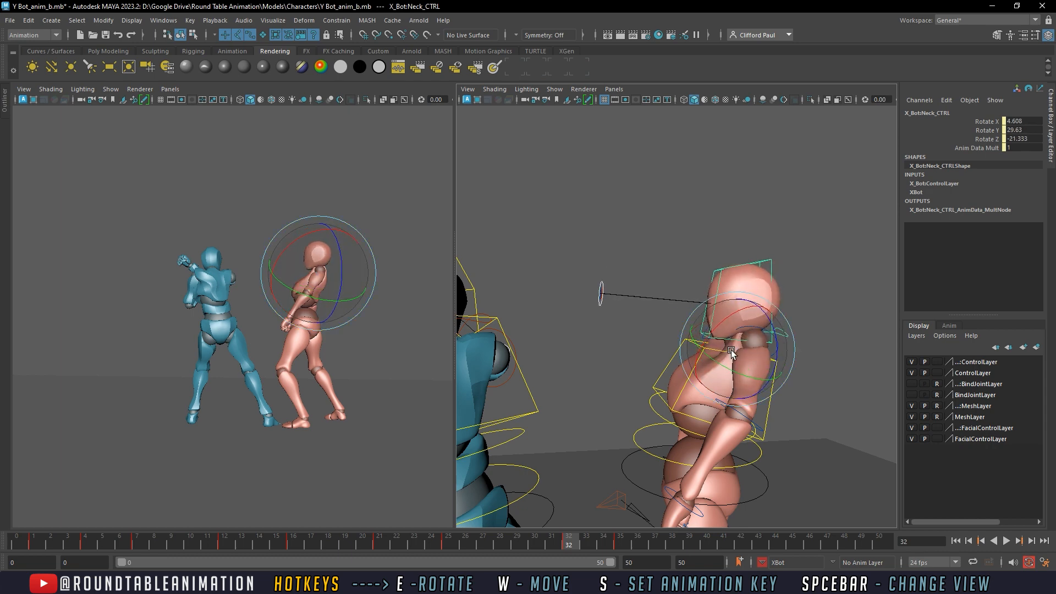
Rotate the pink character's lower spine to about 17.6, 29.8, 7.3 at frame 32
middle_click_drag(758, 491, 718, 450, "alt")
left_click(716, 417)
left_click_drag(709, 410, 689, 372)
left_click_drag(641, 422, 649, 423)
left_click_drag(725, 291, 738, 302, "alt")
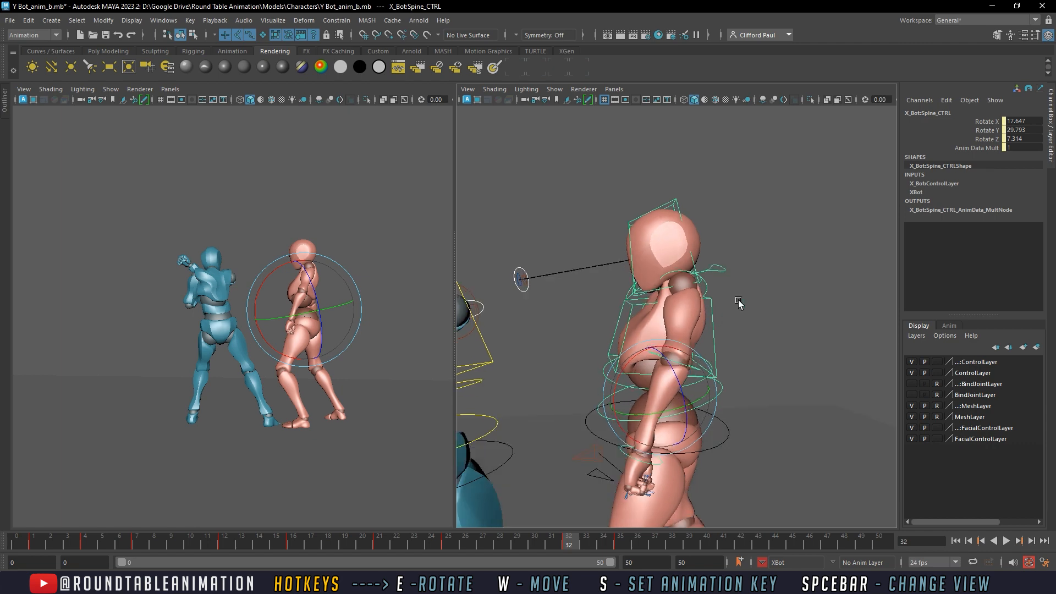
Rotate the pink character's left shoulder at frame 32
left_click(738, 302)
left_click(678, 271)
left_click_drag(678, 272, 716, 310)
left_click(702, 339)
left_click(697, 340)
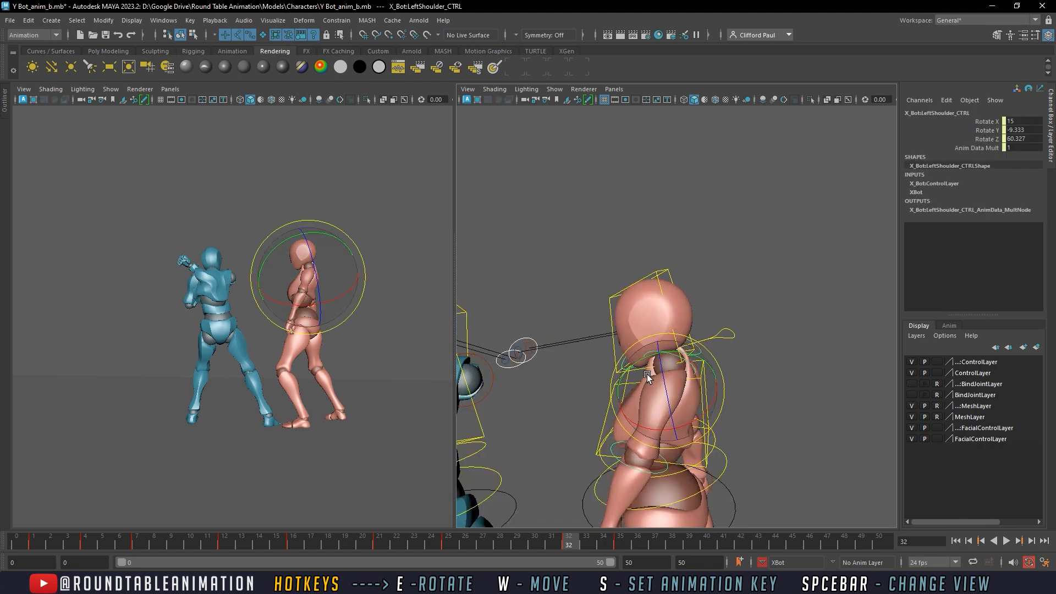
left_click_drag(647, 374, 650, 433)
left_click(790, 335)
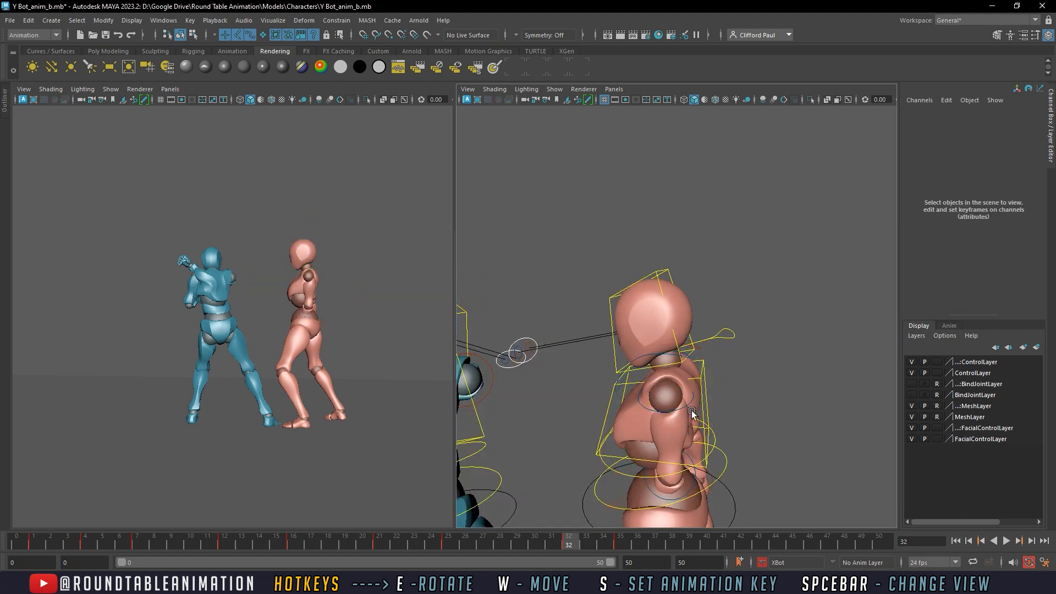
Rotate the pink character's left upper arm to about -11.2, -41.6, -62.8 at frame 32 and adjust its forearm
left_click(682, 408)
left_click_drag(637, 379, 637, 342)
middle_click_drag(612, 487, 644, 451, "alt")
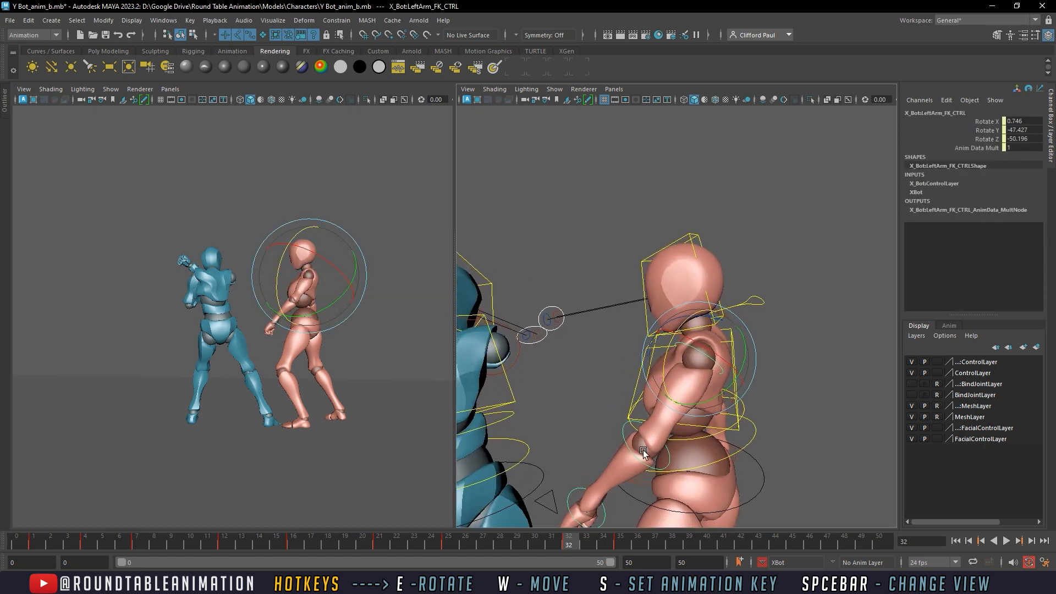
left_click(633, 457)
mouse_move(655, 427)
left_mouse_down()
mouse_move(674, 436)
mouse_move(644, 440)
left_mouse_up()
left_click_drag(672, 418, 699, 355, "alt")
left_click(705, 357)
left_click(702, 353)
middle_click_drag(708, 352, 705, 333, "alt")
right_click_drag(704, 334, 684, 405, "alt")
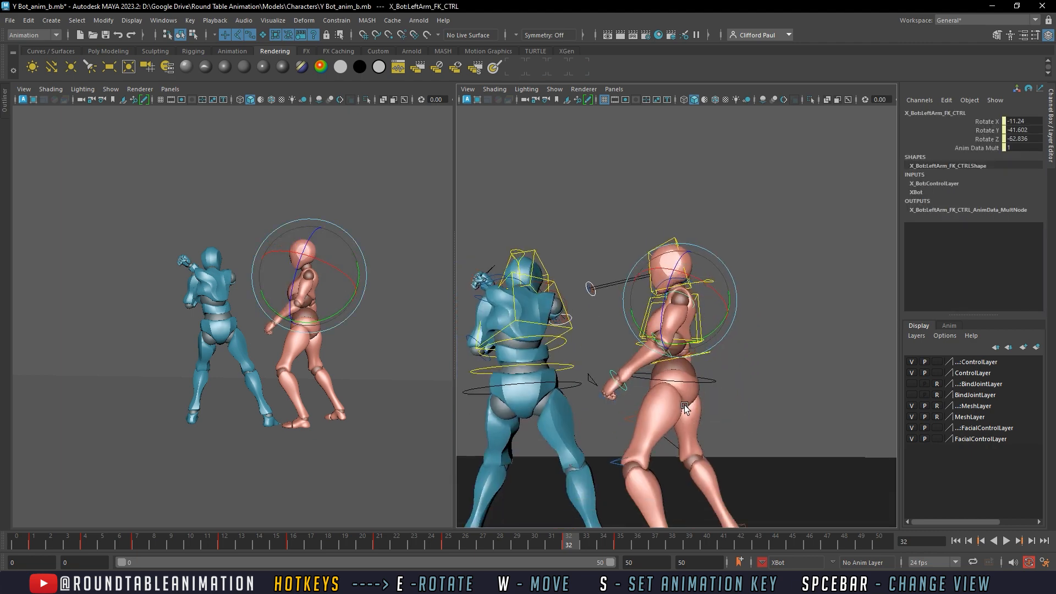
Move the pink character's root away from the blue character to about 9.8, -6.2, -49.3 and lean it forward to 15 in X at frame 32
middle_click_drag(684, 405, 671, 334, "alt")
left_click(675, 357)
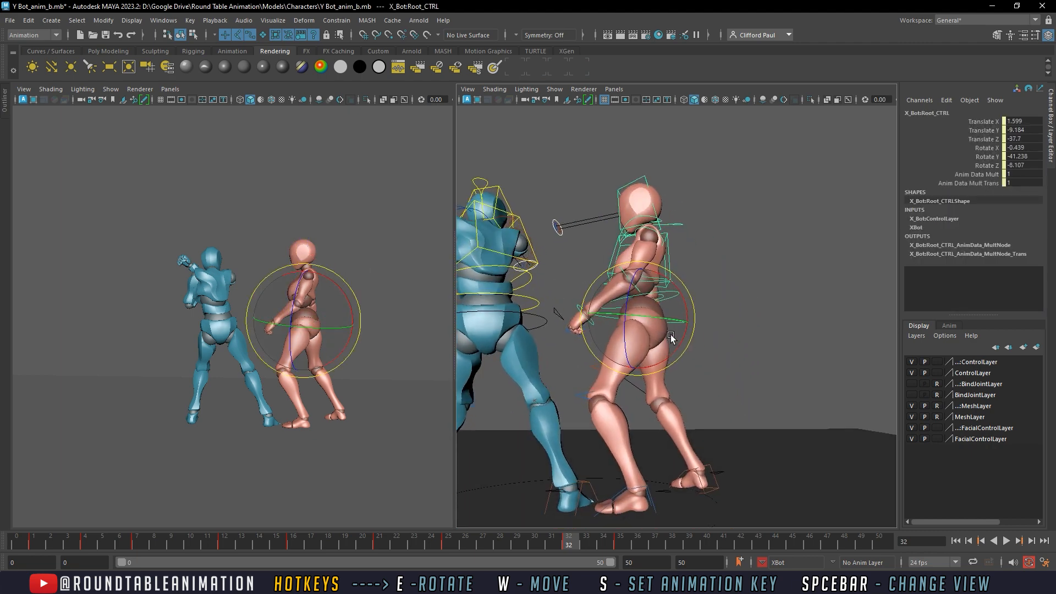
key("w")
left_click_drag(644, 319, 665, 309)
middle_click_drag(689, 300, 674, 351, "alt")
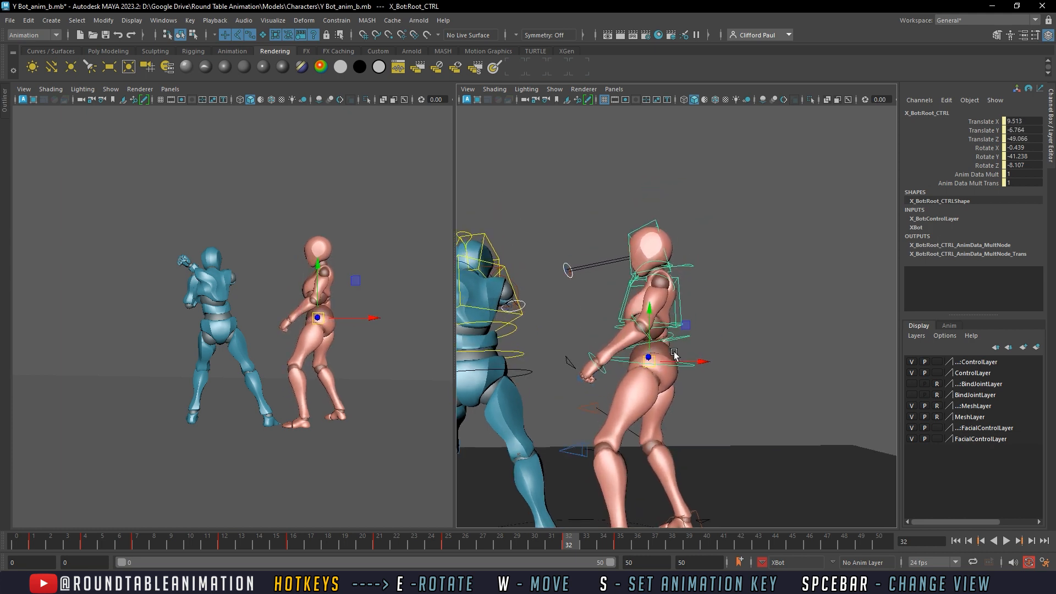
key("e")
left_click_drag(688, 349, 653, 355)
key("w")
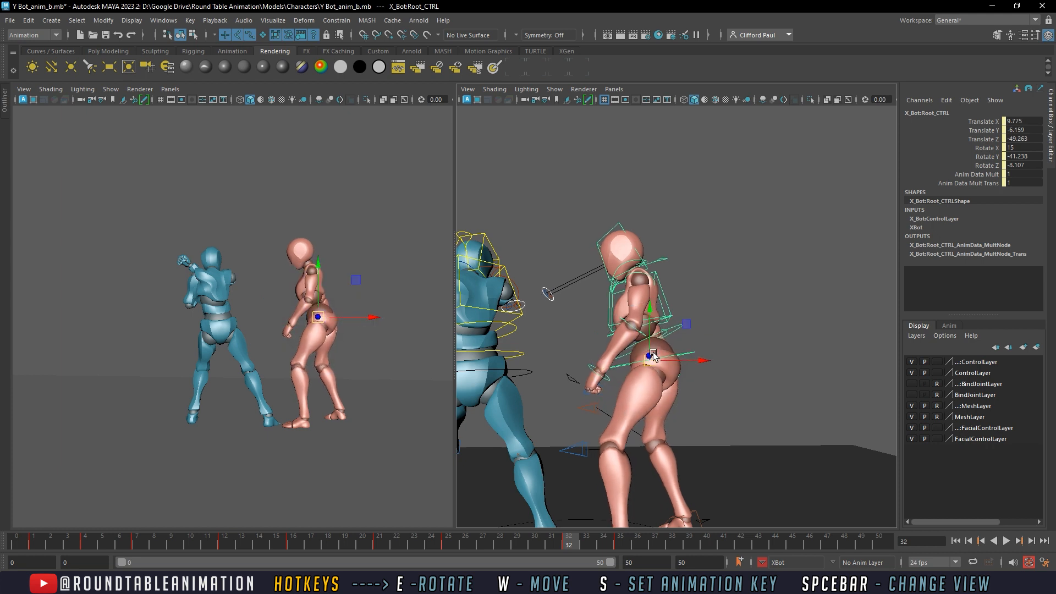
Rotate the pink character's head to about -7.6, -32.9, 18.4 at frame 32 to face the blue character
middle_click_drag(650, 286, 663, 331, "alt")
left_click(646, 306)
left_click(650, 302)
key("e")
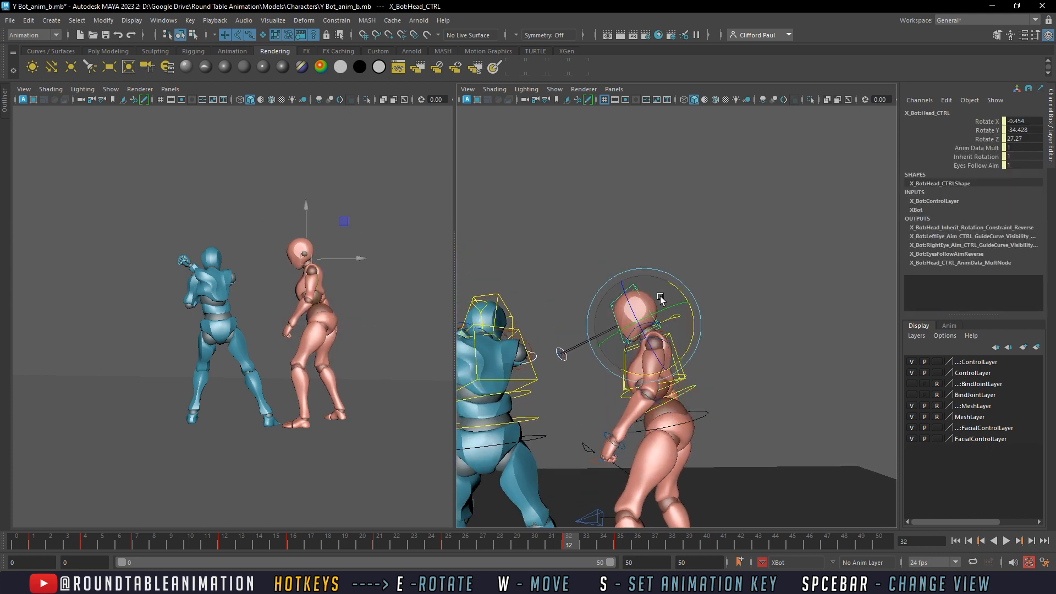
left_click_drag(684, 318, 685, 332)
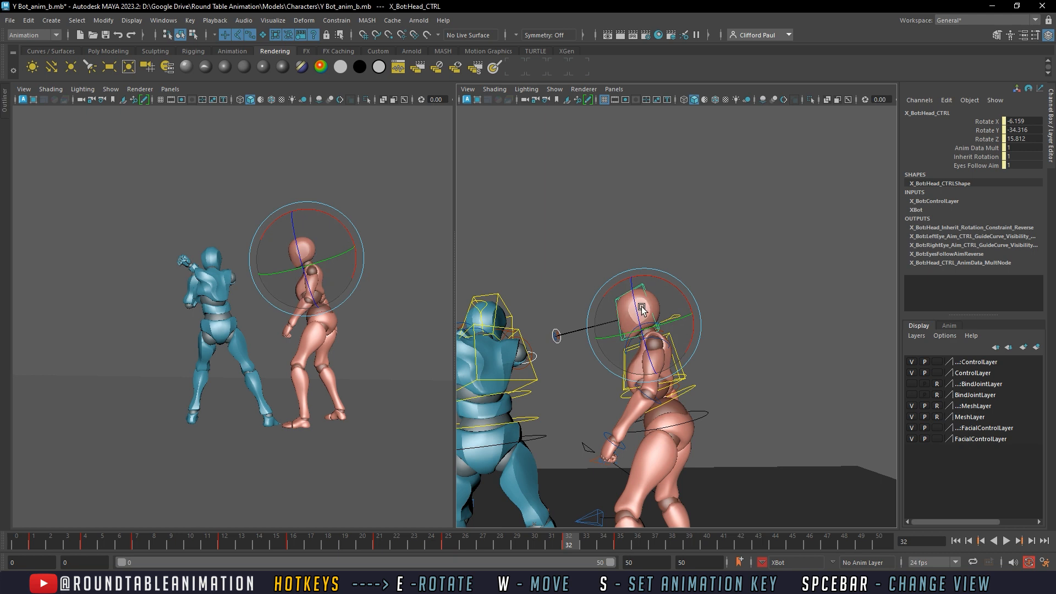
middle_click_drag(640, 335, 657, 315, "alt")
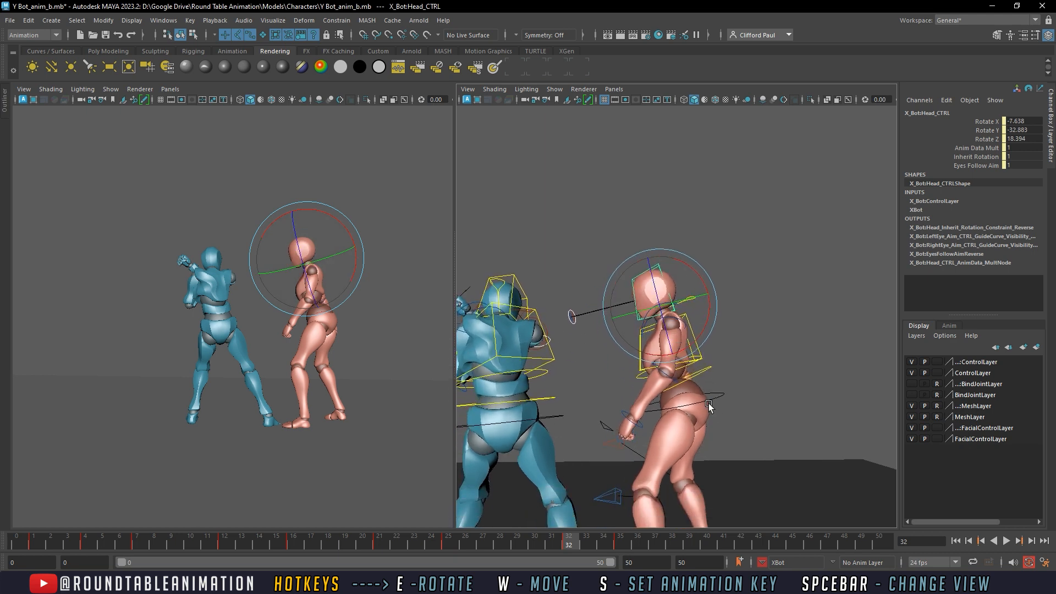
Rotate the pink character's root to about 12.3, -22.5, -9.7 at frame 32 and readjust the head
left_click(708, 406)
left_click_drag(664, 420, 698, 388)
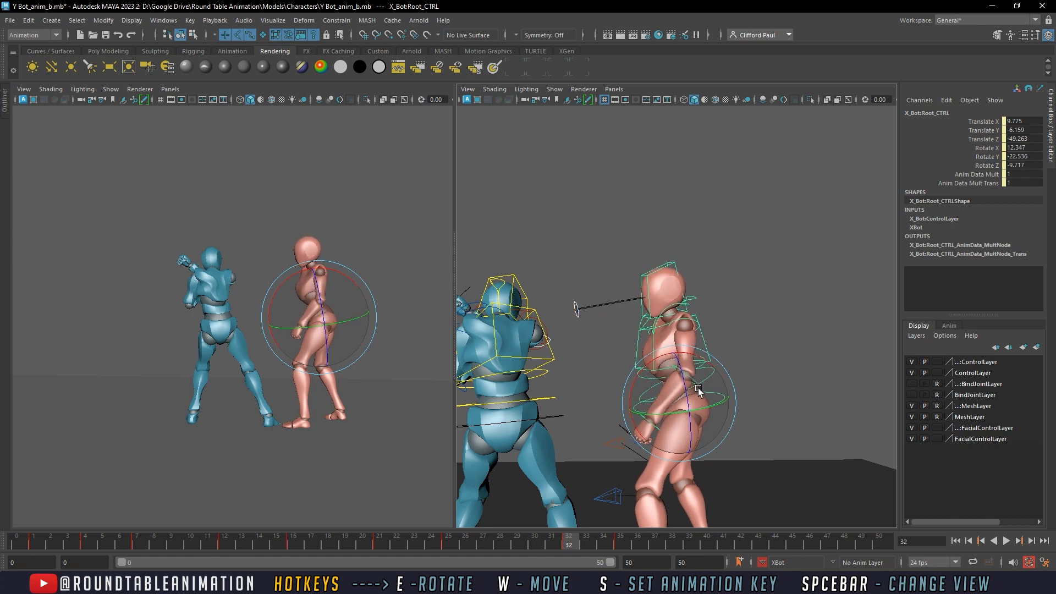
left_click(662, 264)
left_click_drag(655, 288, 644, 316)
Raise the pink character's left arm into a guard at frame 32, rotating the upper arm to about -48.9, -49.5, -22.6
left_click(763, 344)
left_click_drag(724, 356, 699, 377, "alt")
left_click(699, 377)
left_click_drag(673, 411, 754, 350)
left_click(696, 310)
left_click(683, 329)
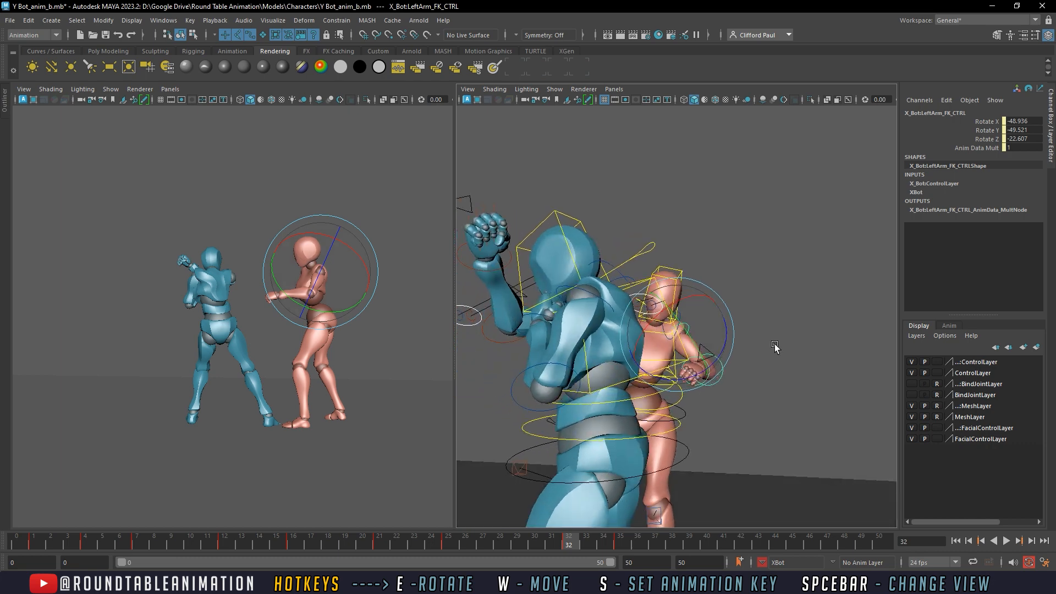
left_click(775, 349)
left_click(701, 361)
left_click(725, 372)
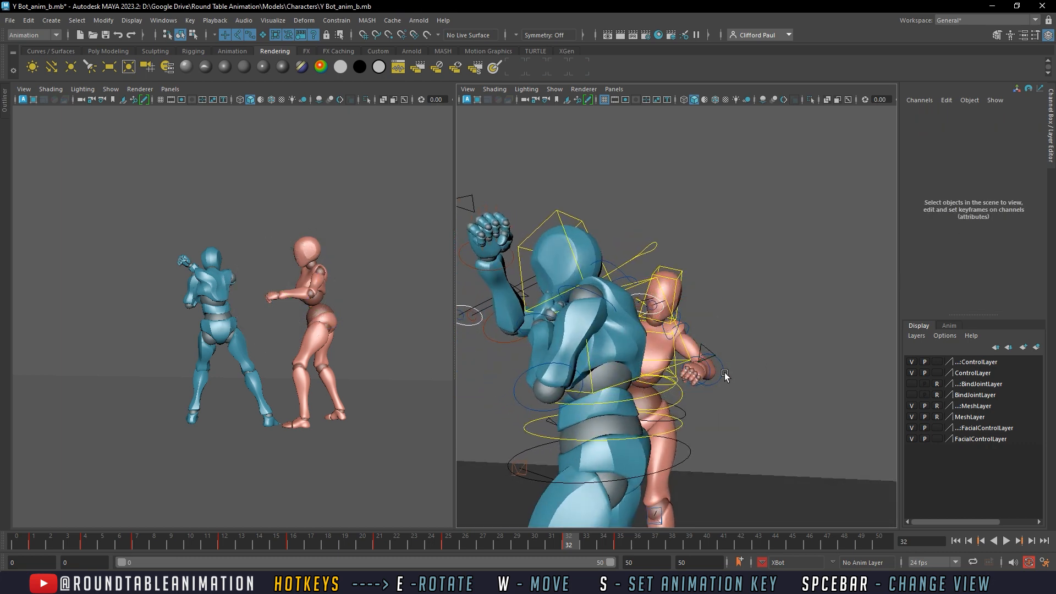
left_click(719, 380)
Rotate the pink character's right upper arm to about -23.1, 13.8, 50.7 at frame 32 to bring the fist forward
left_click_drag(715, 374, 680, 364, "alt")
left_click(607, 381)
left_click_drag(607, 381, 541, 336, "alt")
left_click(610, 287)
left_click(628, 316)
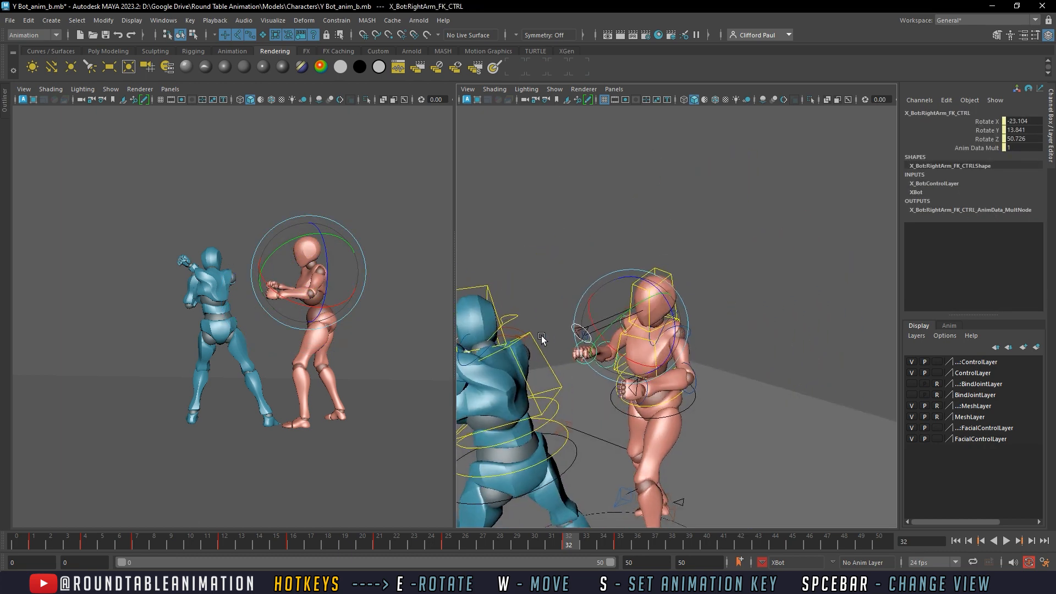
Rotate the pink character's right shoulder to about 14.8, 29.9, -19.2 at frame 32
left_click_drag(635, 393, 661, 410, "alt")
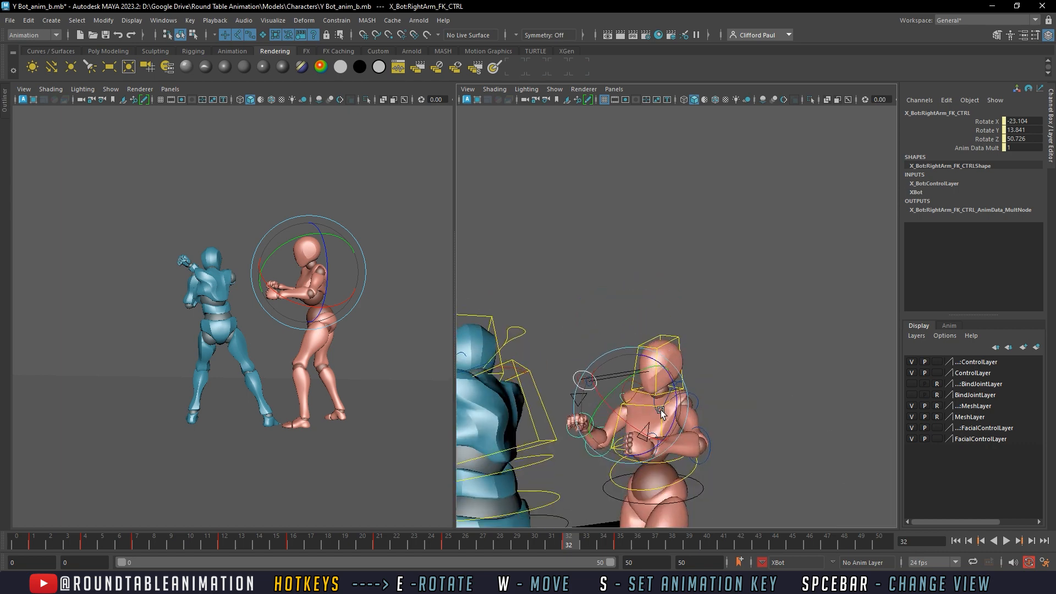
left_click(605, 302)
left_click_drag(625, 446, 619, 366, "alt")
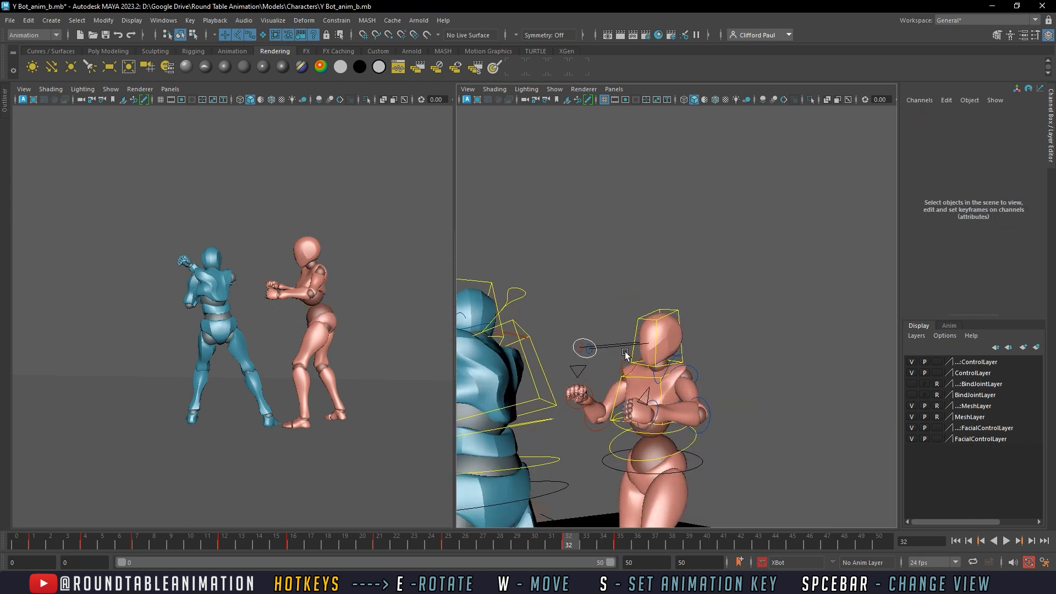
left_click(627, 355)
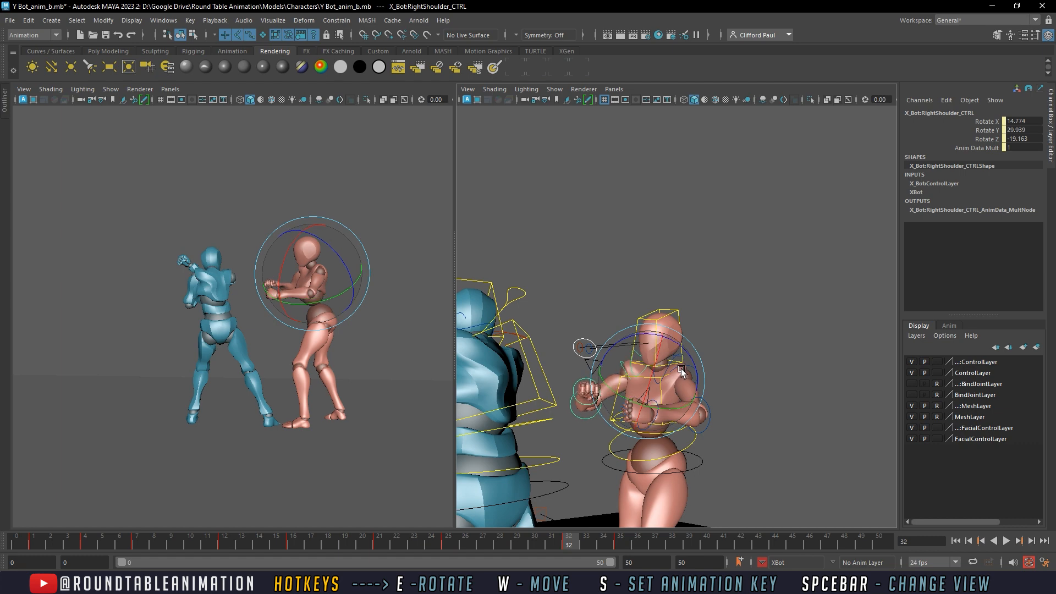
Review the motion up to frame 35 and rotate the pink character's right forearm there to about 27.5, 21.4, -0.1
left_click(430, 542)
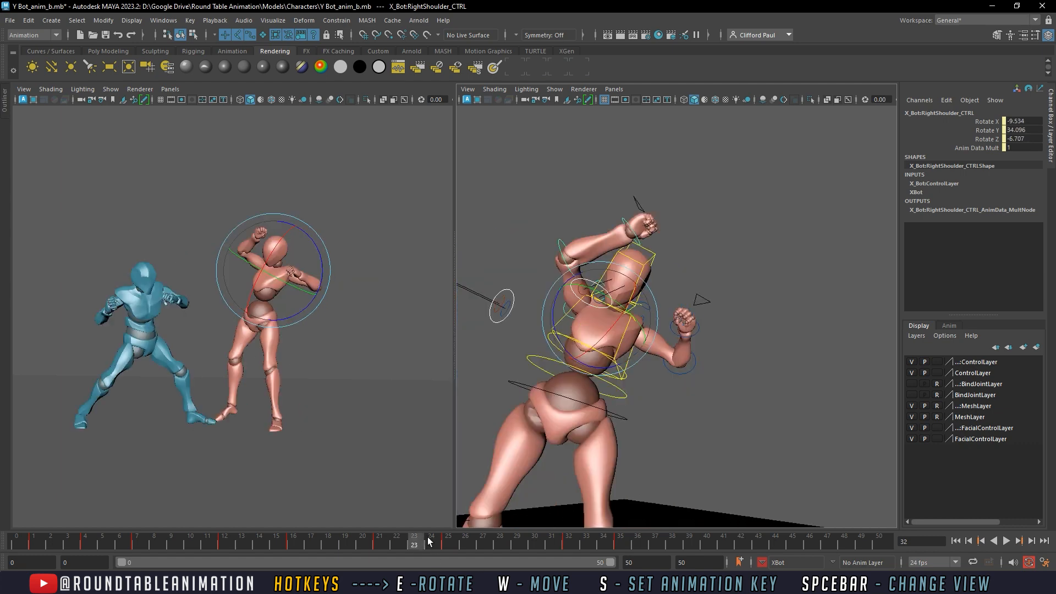
mouse_move(429, 542)
left_mouse_down()
mouse_move(625, 536)
mouse_move(609, 533)
mouse_move(553, 536)
mouse_move(623, 544)
left_mouse_up()
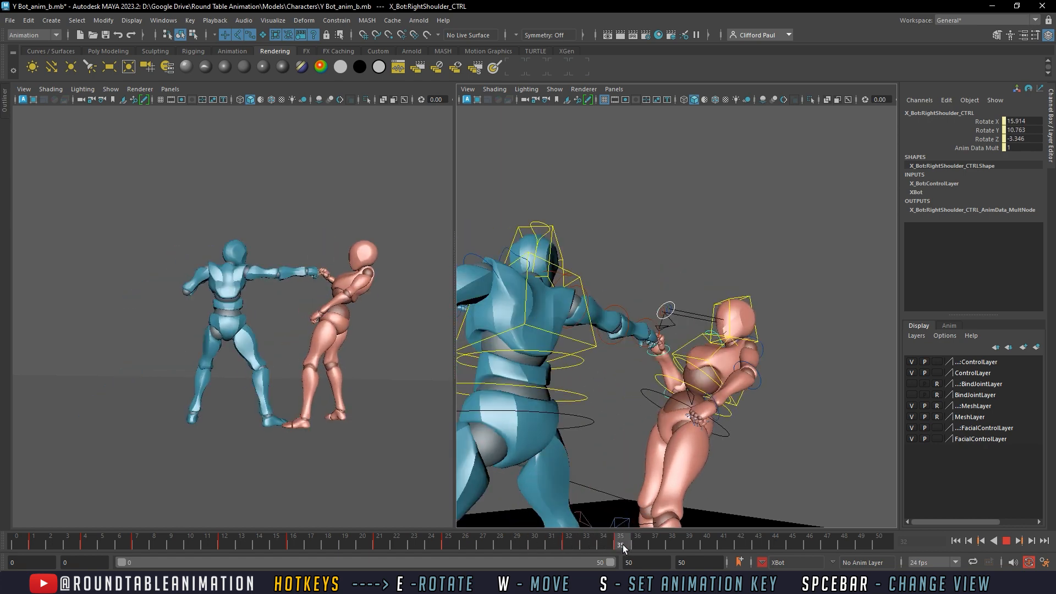
left_click_drag(597, 355, 694, 420, "alt")
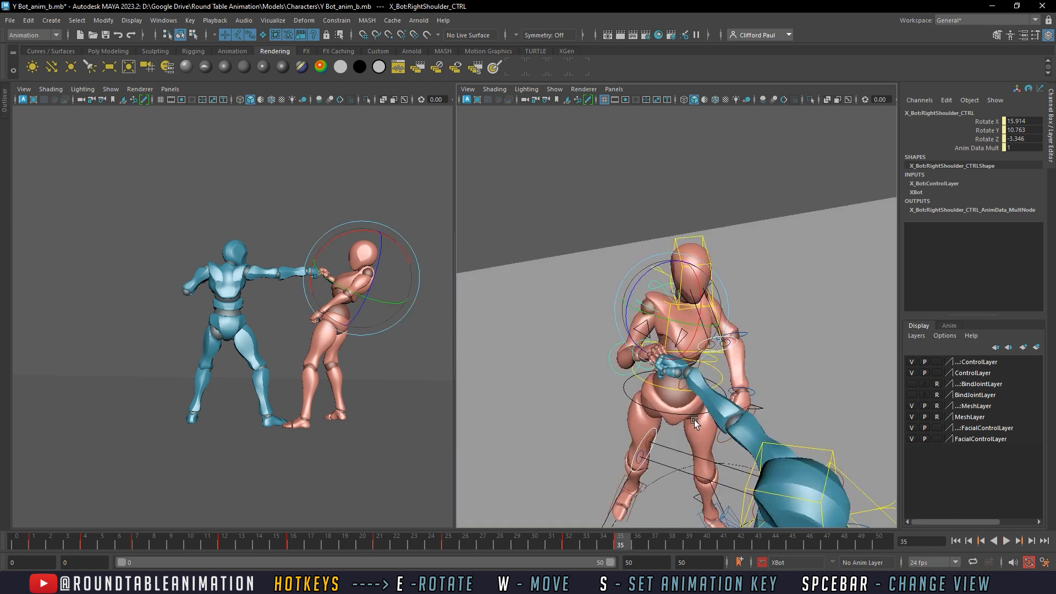
left_click(758, 563)
left_click(587, 403)
left_click(587, 403)
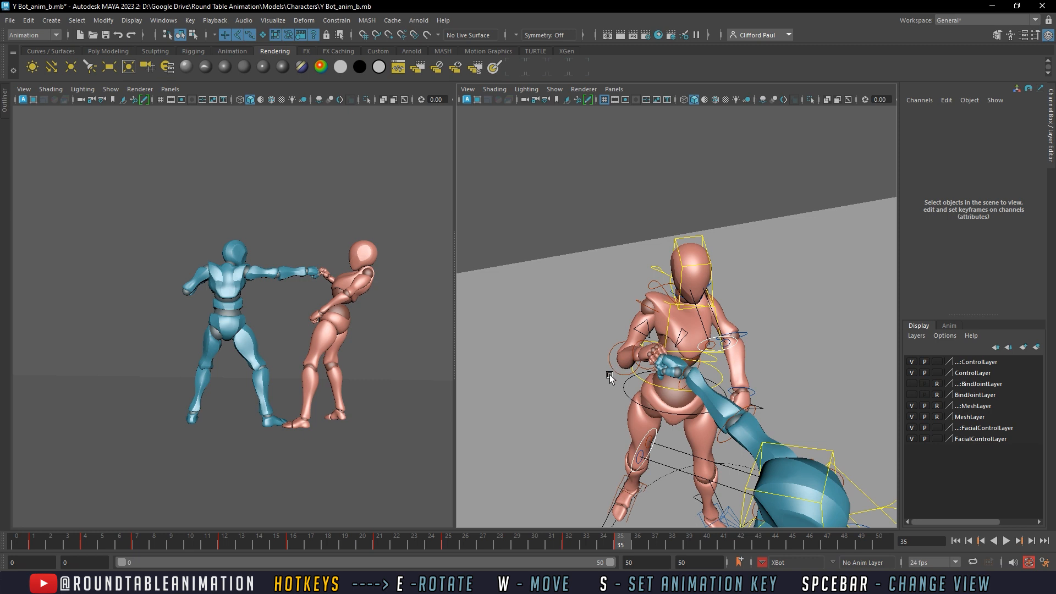
left_click(621, 374)
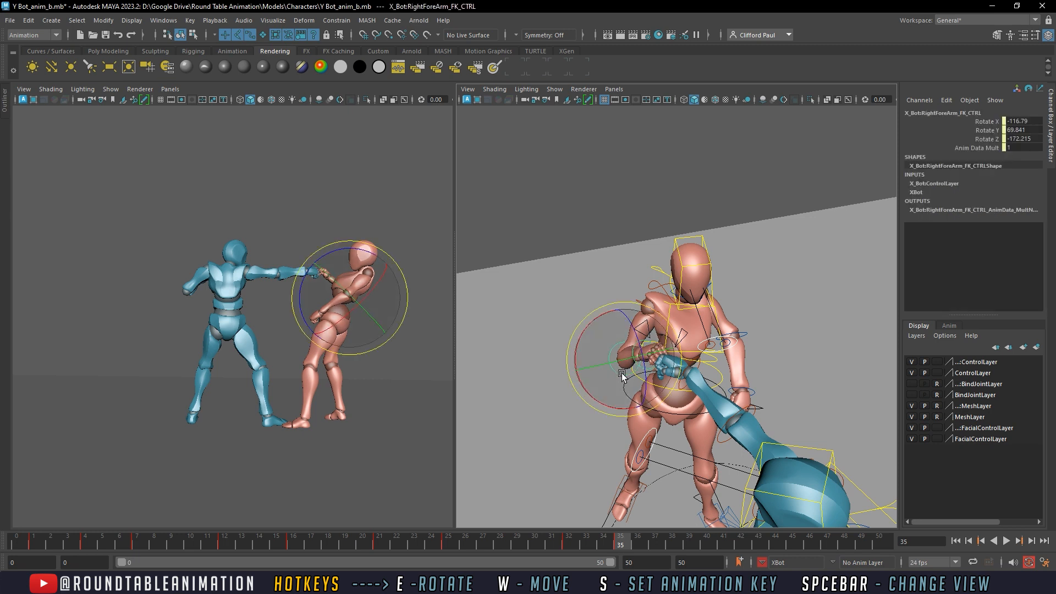
left_click_drag(622, 375, 601, 406)
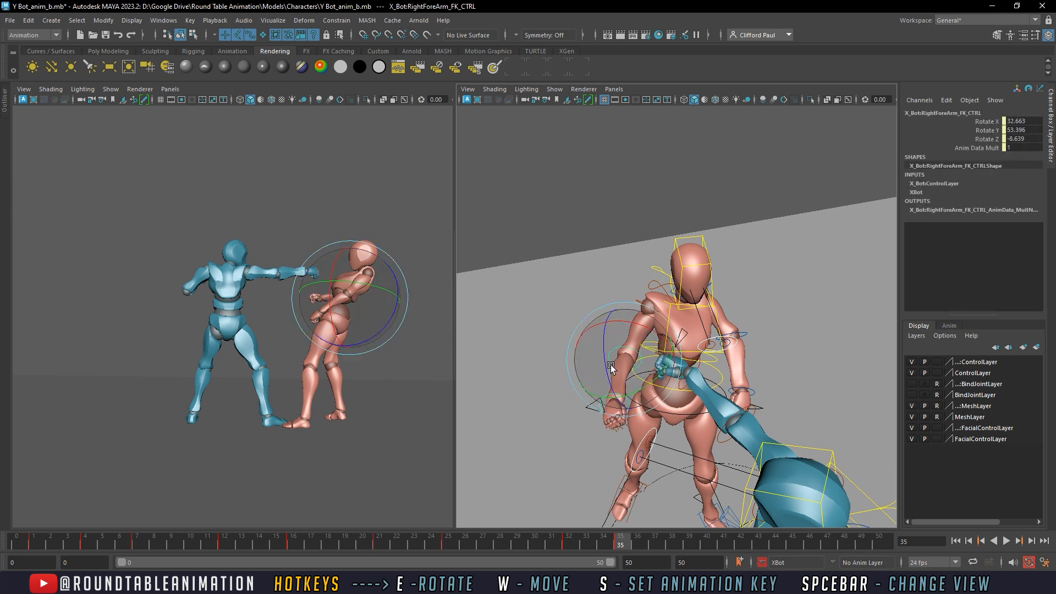
mouse_move(611, 363)
left_mouse_down()
mouse_move(635, 377)
mouse_move(616, 344)
mouse_move(615, 372)
left_mouse_up()
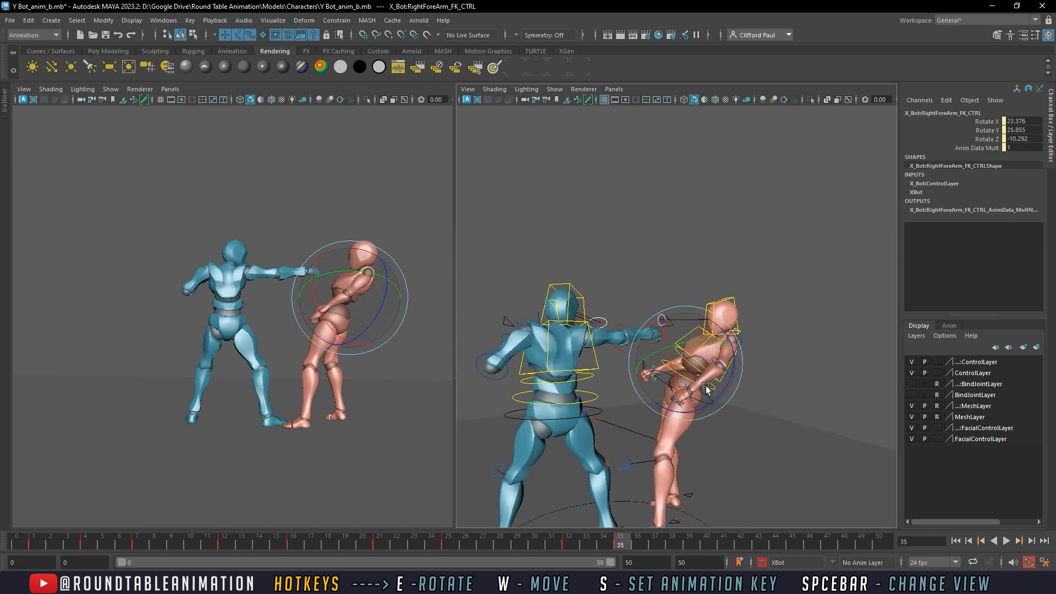
left_click_drag(708, 384, 715, 370, "alt")
left_click_drag(732, 381, 729, 367)
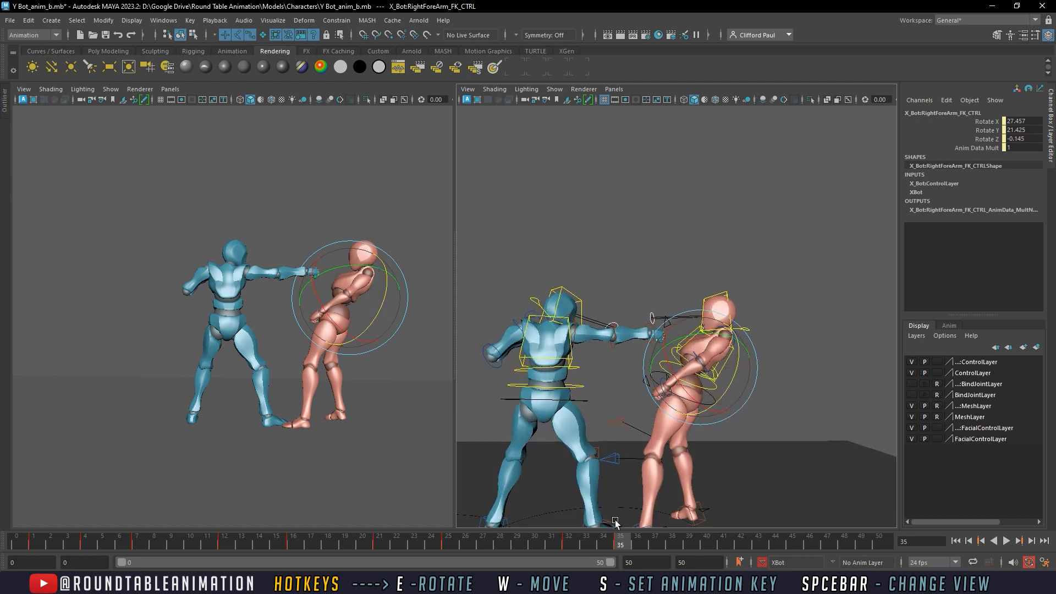
Rotate the pink character's right upper arm to about -25.6, -25.7, 91 at frame 35 so it trails behind the body
key("alt+v")
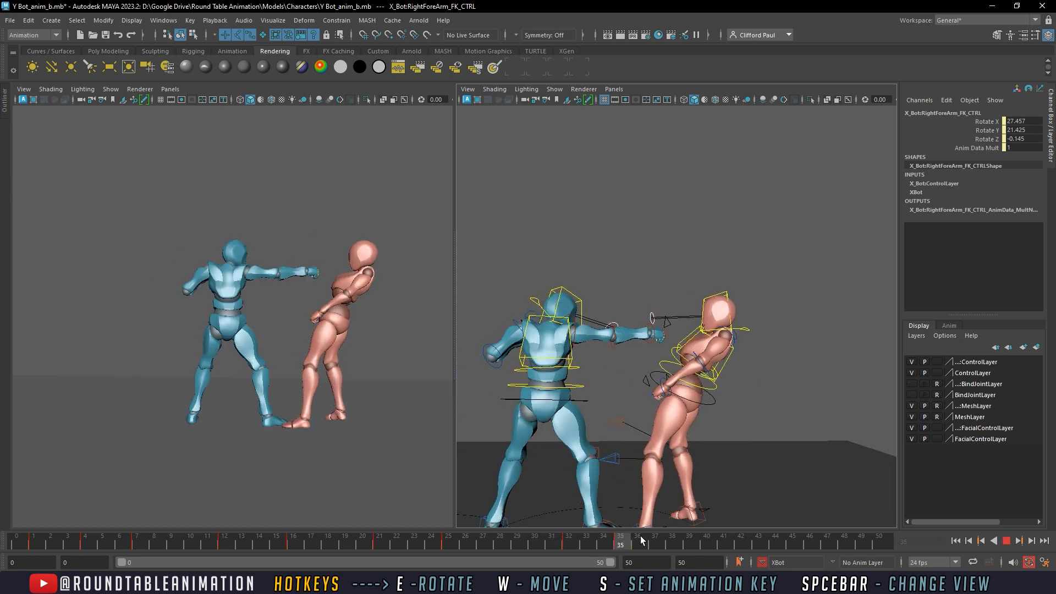
left_click_drag(648, 535, 625, 541)
left_click_drag(710, 486, 600, 484, "alt")
scroll(745, 354, "up", 5)
left_click(803, 339)
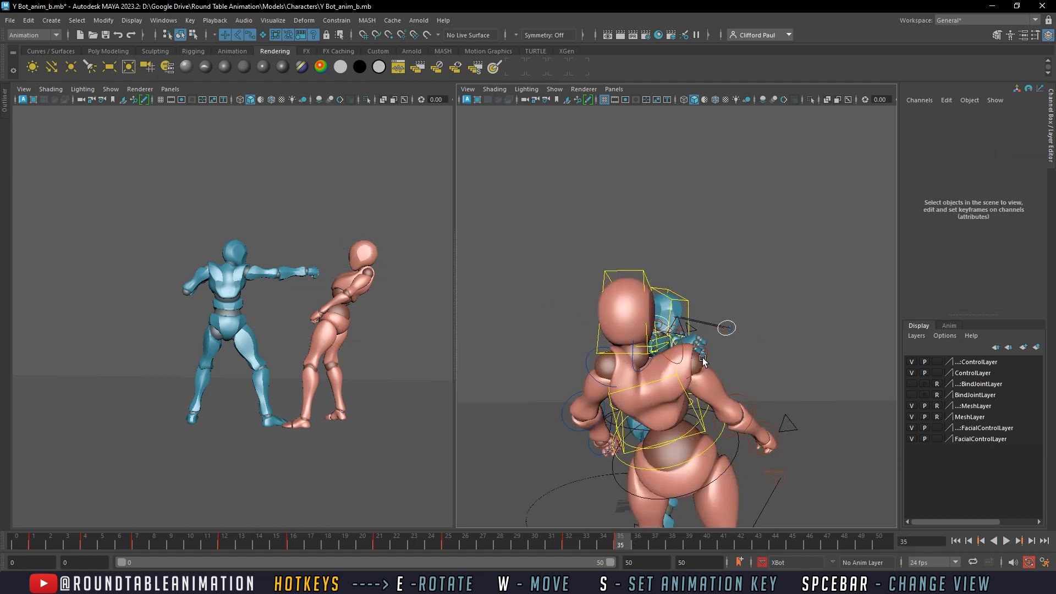
left_click_drag(803, 339, 707, 338, "alt")
left_click(644, 386)
left_click(732, 365)
left_click(683, 378)
left_click(775, 365)
left_click(742, 360)
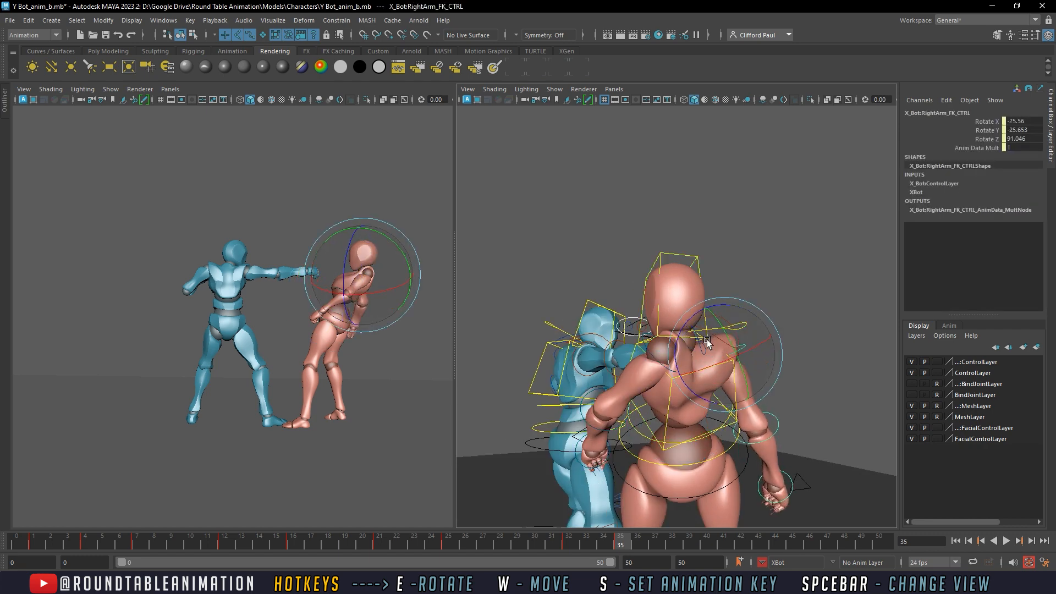
Return to frame 32 and rotate the pink character's left upper arm outward from the body
key("alt+v")
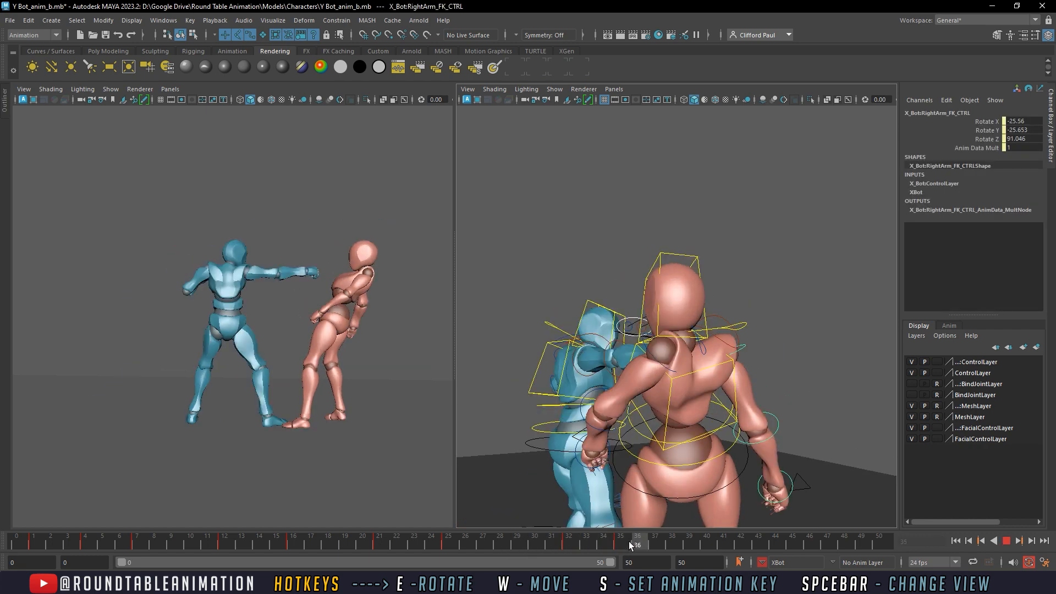
left_click_drag(531, 537, 572, 536)
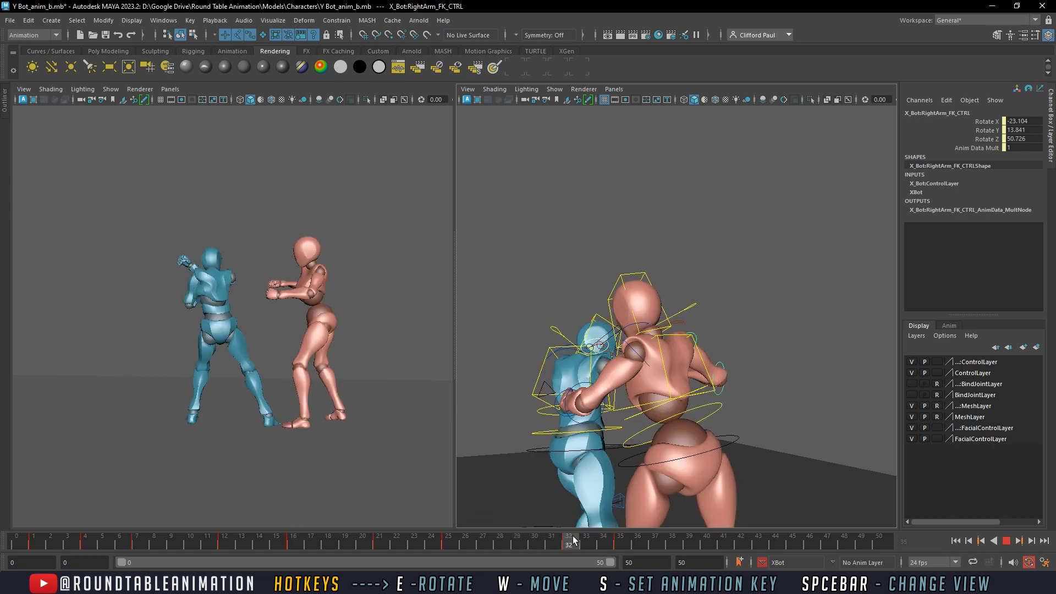
left_click_drag(636, 439, 777, 426, "alt")
right_click_drag(777, 426, 654, 409, "alt")
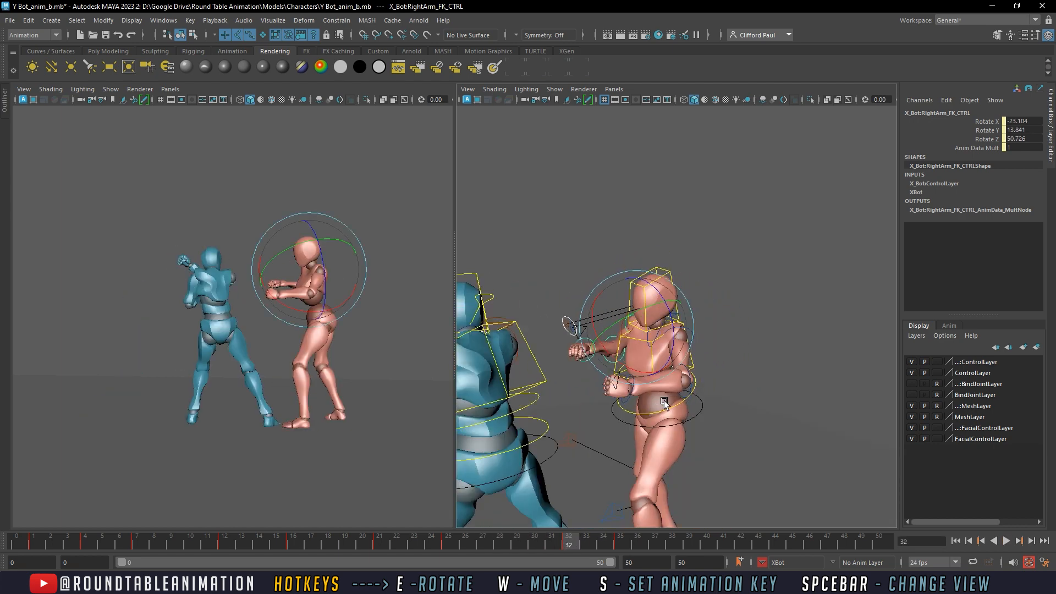
left_click_drag(665, 404, 721, 381, "alt")
left_click(691, 329)
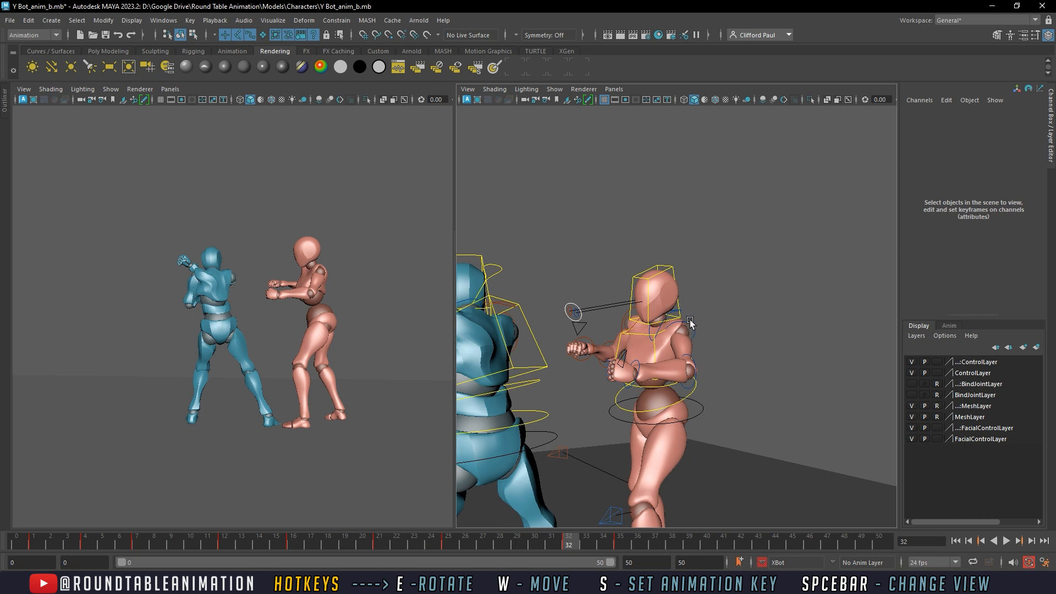
left_click(690, 323)
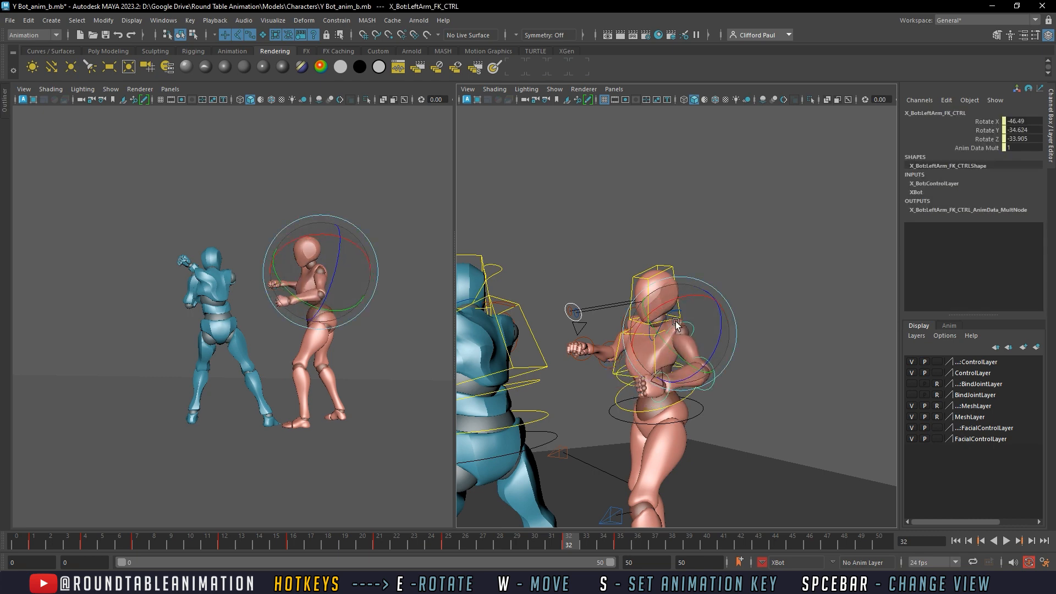
Rotate the pink character's left and right hands to refine the guard pose at frame 32
left_click(759, 349)
mouse_move(697, 360)
left_mouse_down("alt")
mouse_move(753, 368)
mouse_move(702, 365)
left_mouse_up("alt")
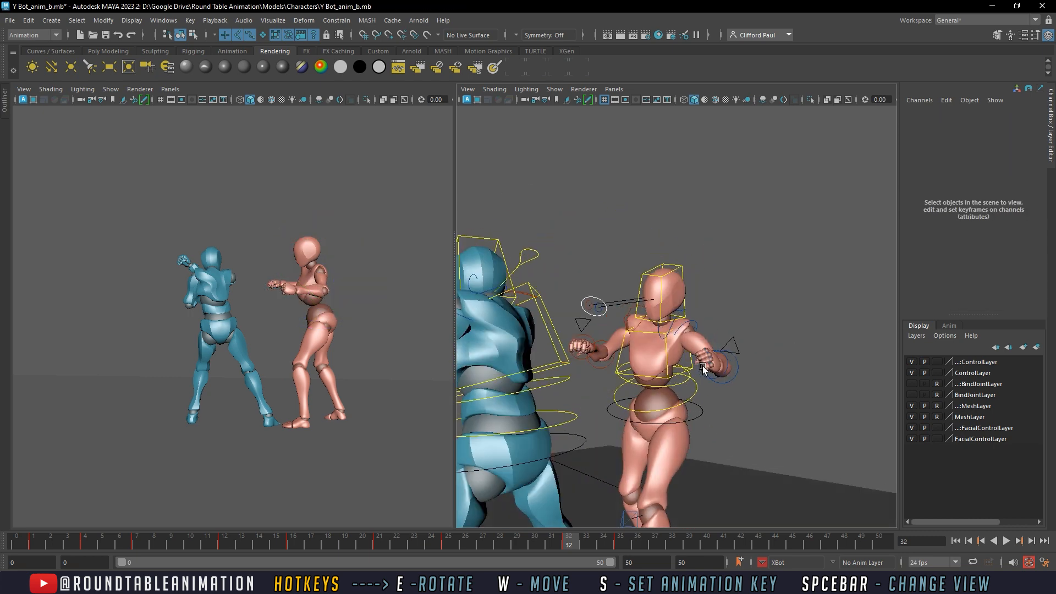
left_click(717, 373)
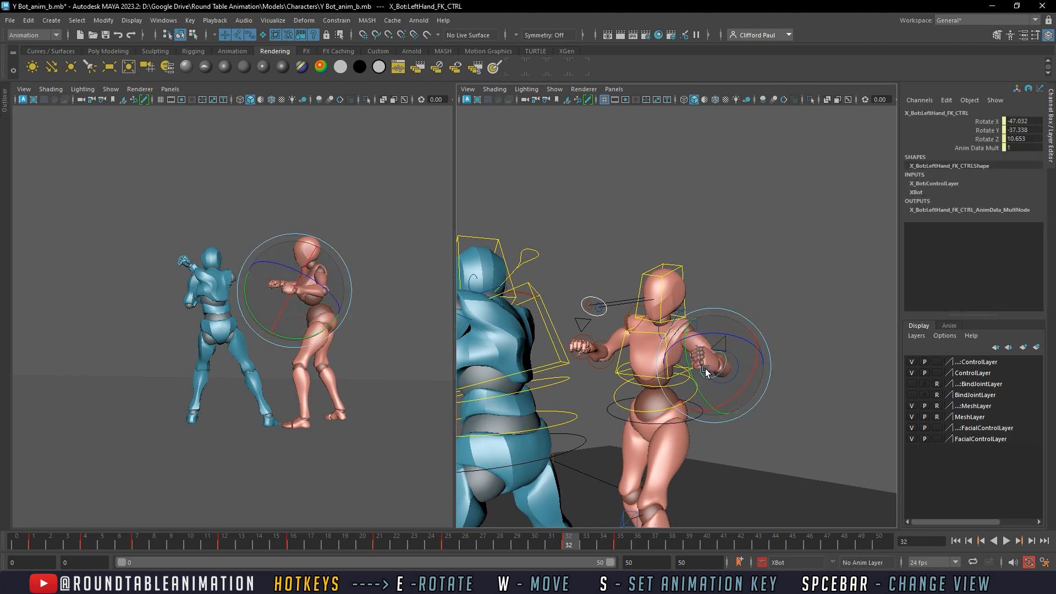
left_click_drag(705, 368, 553, 366, "alt")
left_click(519, 363)
left_click(521, 360)
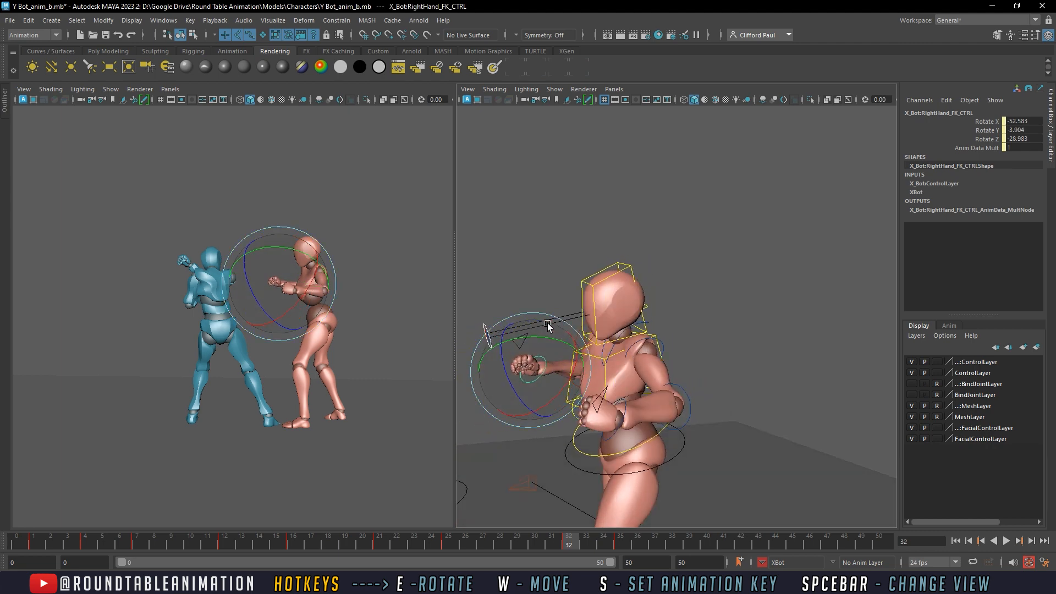
mouse_move(549, 326)
left_mouse_down()
mouse_move(524, 335)
mouse_move(595, 365)
mouse_move(558, 328)
left_mouse_up()
Adjust the rotation of the pink character's right upper arm at frame 32 and check the surrounding frames
left_click(567, 288)
left_click(584, 332)
left_click_drag(565, 317, 571, 311)
left_click(465, 543)
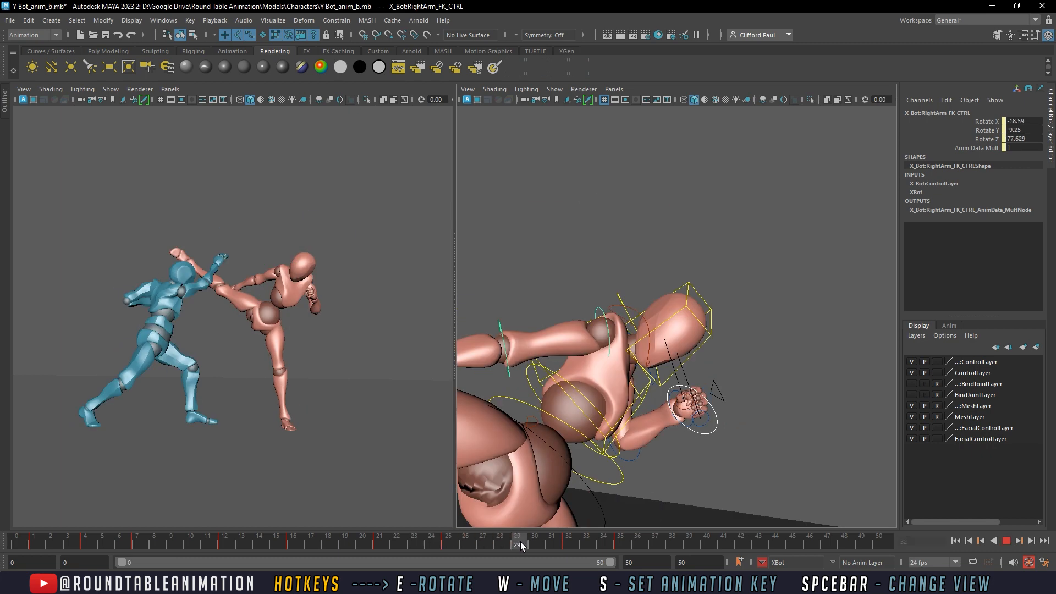
left_click_drag(521, 543, 576, 536)
Set the tangents of the pink character's root keys from frame 32 to 35 to Stepped
left_click(682, 463)
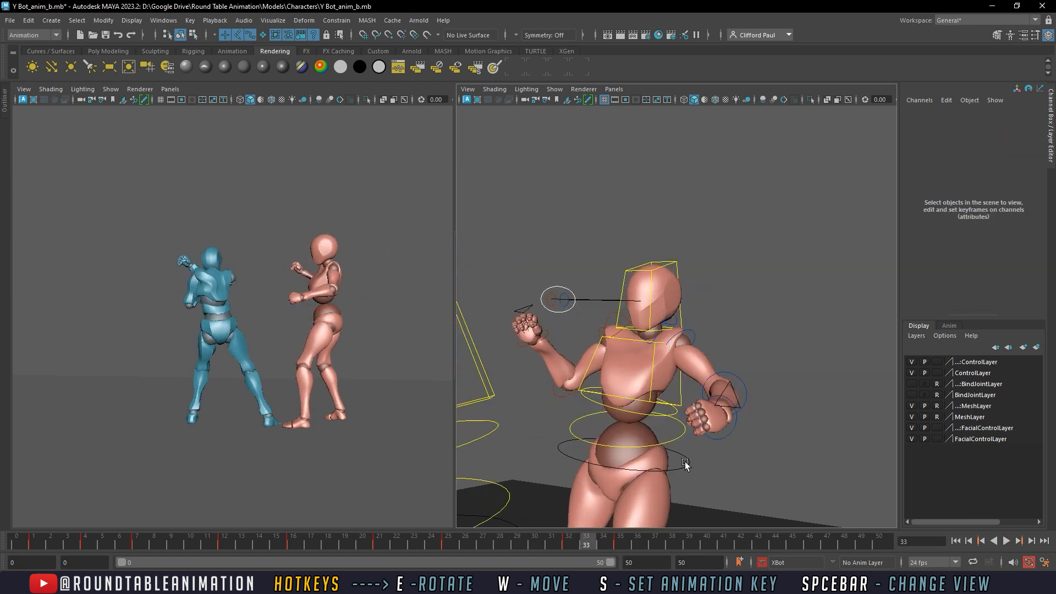
left_click(682, 470)
left_click_drag(618, 552, 569, 545, "shift")
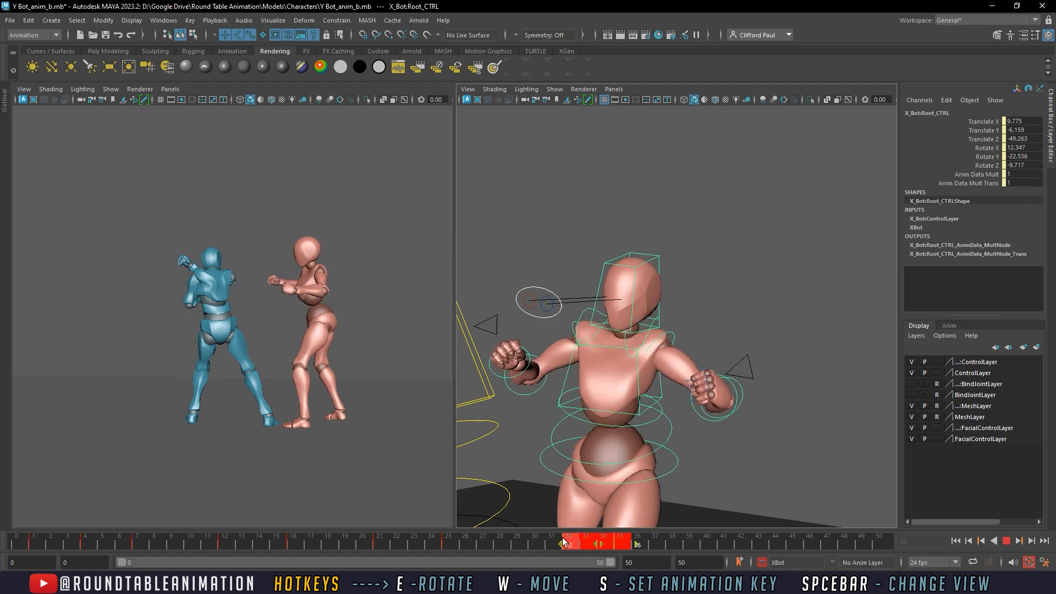
right_click(586, 542)
mouse_move(645, 398)
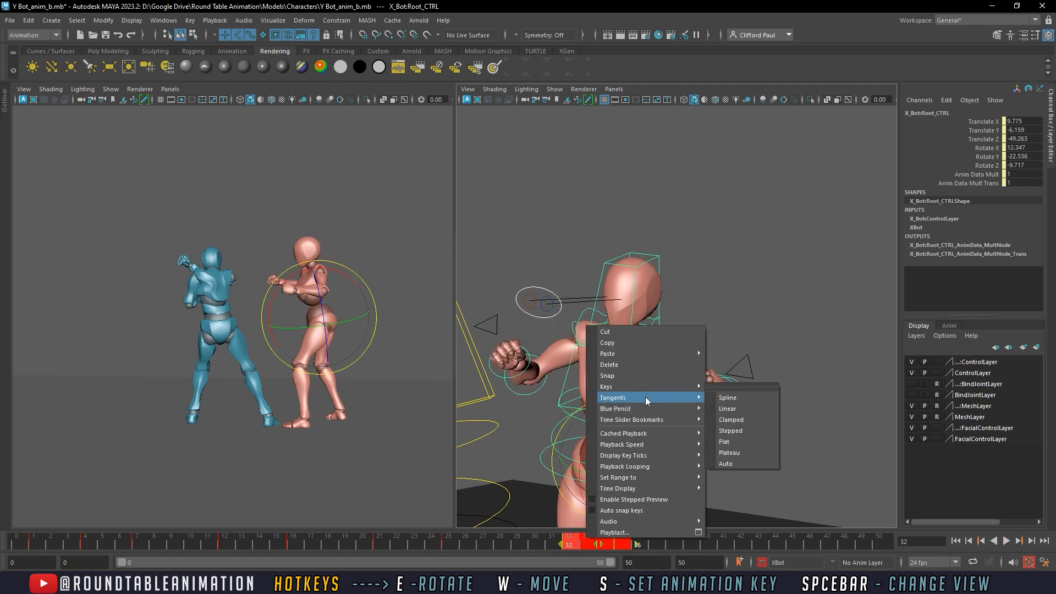
left_click(731, 431)
left_click_drag(576, 547, 554, 531)
scroll(682, 425, "down", 5)
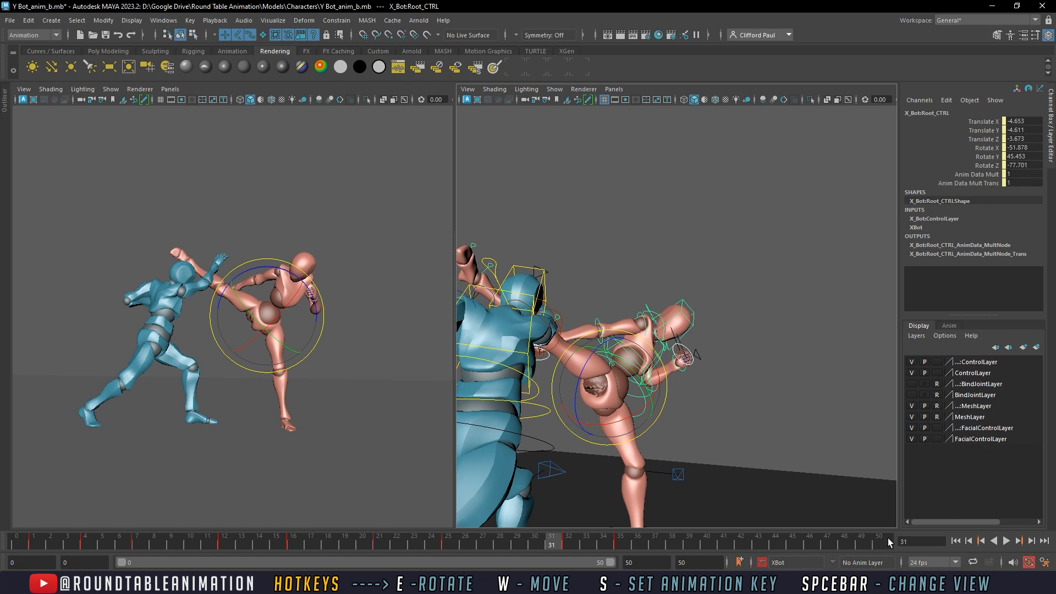
Apply Stepped tangents to the pink character's root keys from frame 32 to the end of the timeline
left_click_drag(888, 538, 562, 540, "shift")
right_click(573, 545)
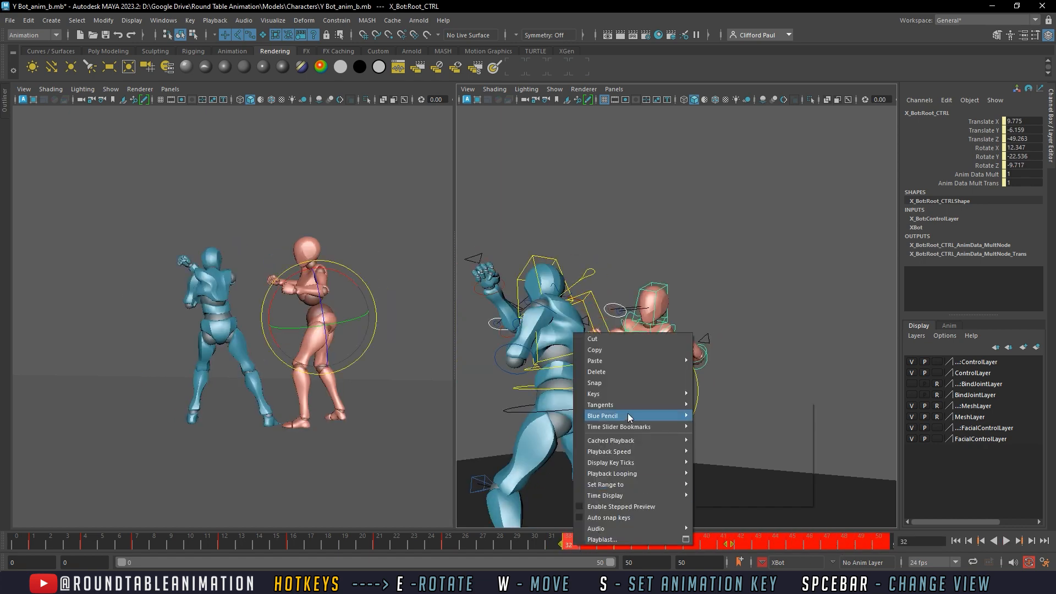
mouse_move(682, 405)
left_click(731, 437)
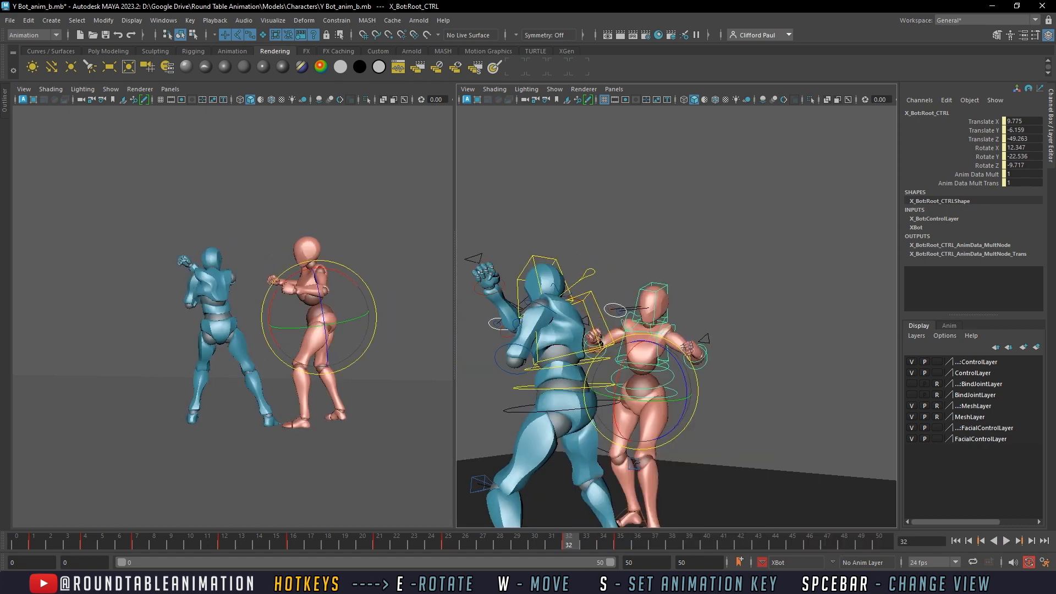
Play the animation from the start, and review the poses between frames 32 and 41
key("alt+v")
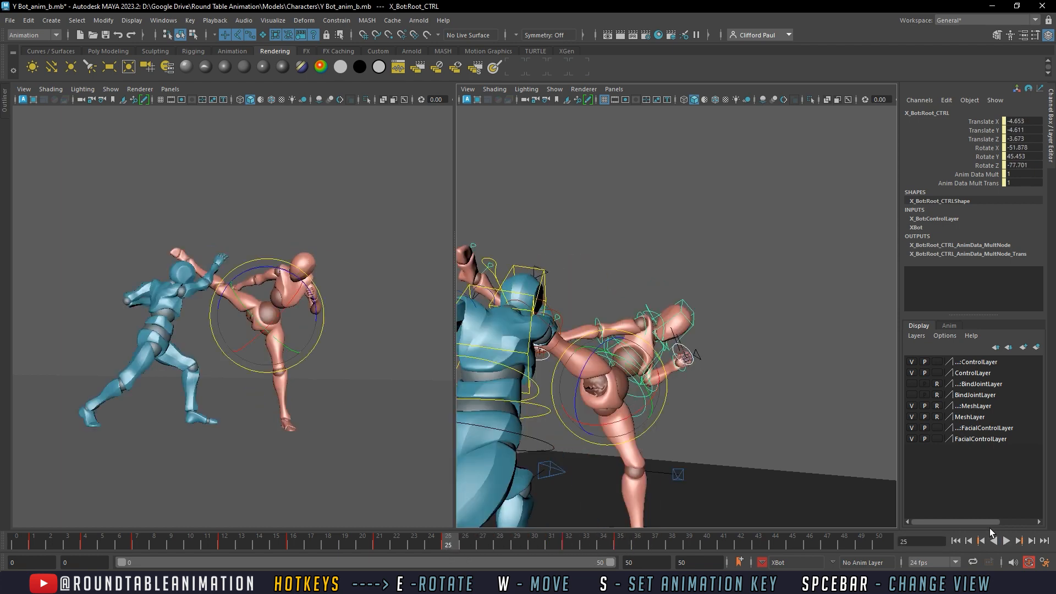
left_click(956, 541)
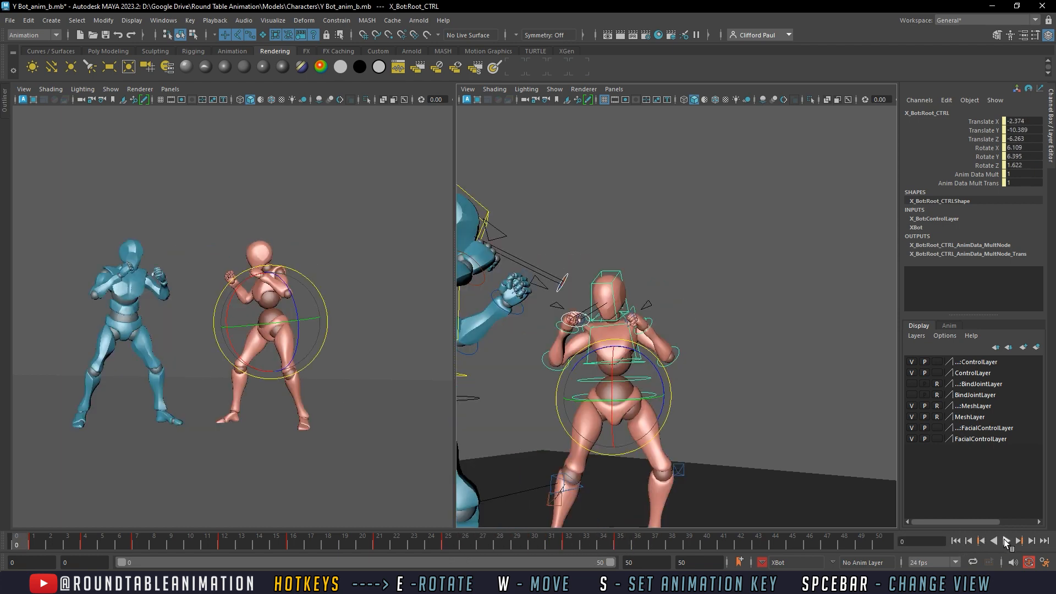
left_click(1006, 541)
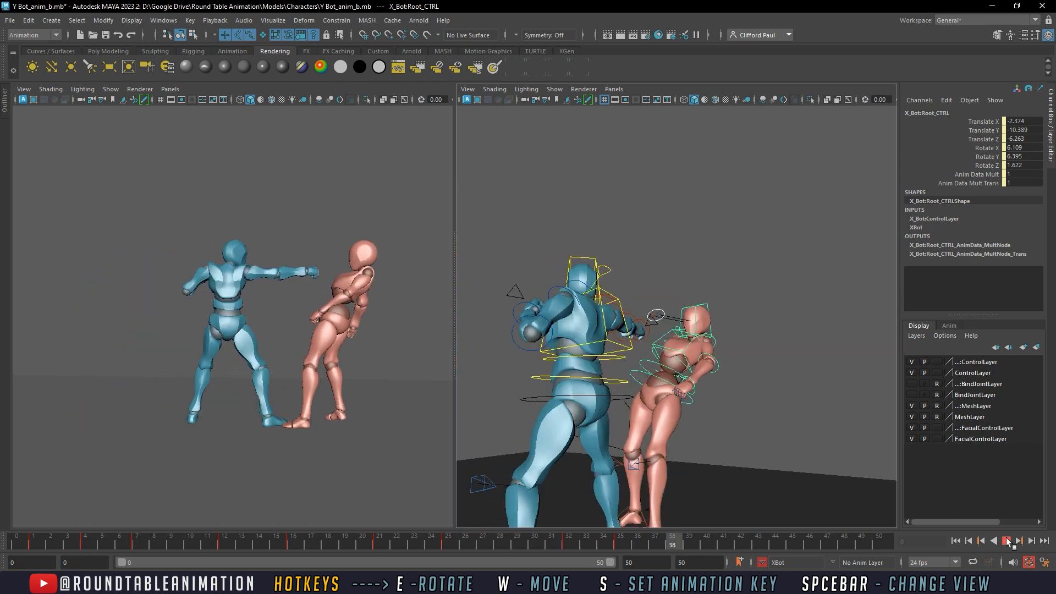
left_click(1006, 541)
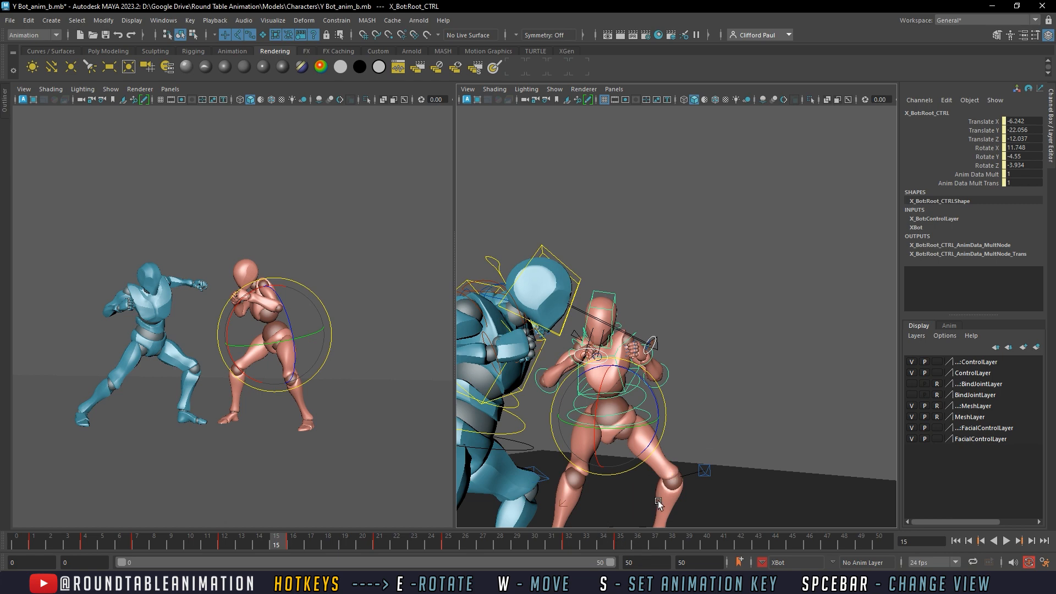
left_click_drag(573, 540, 599, 543)
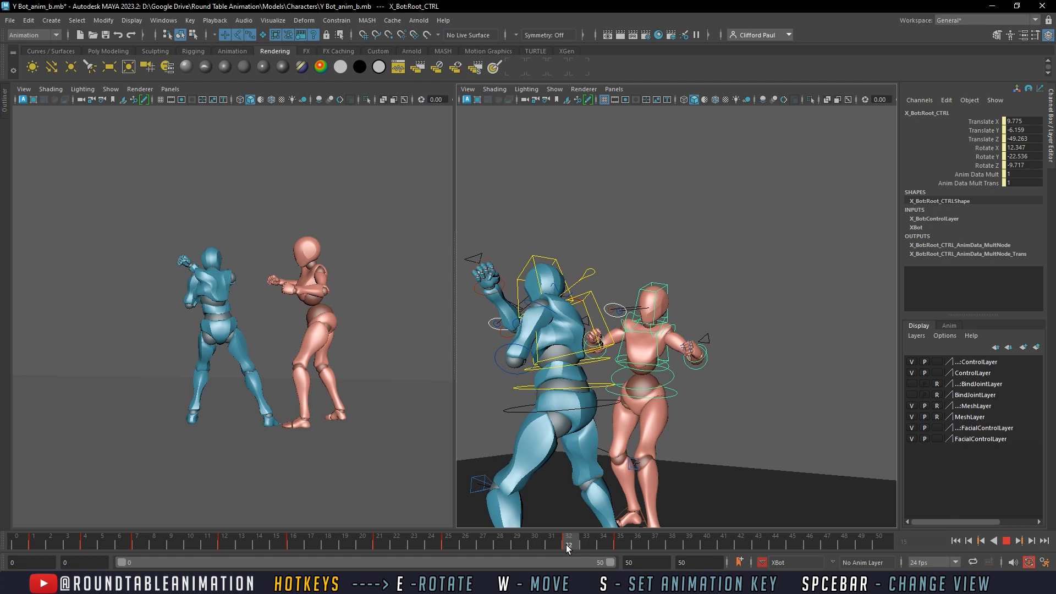
left_click_drag(566, 545, 707, 545)
left_click(577, 543)
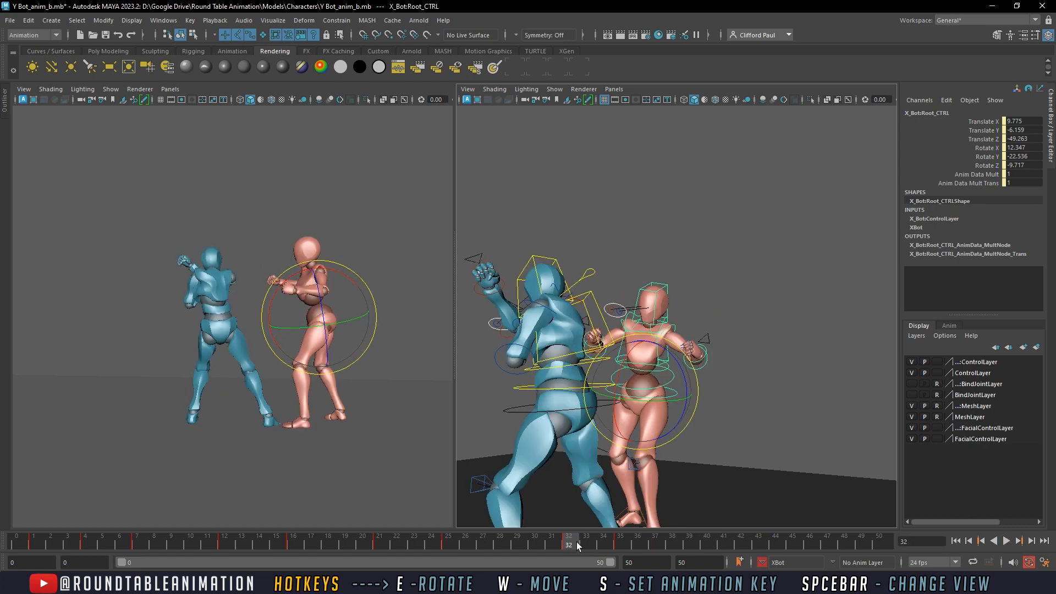
left_click(623, 540)
left_click_drag(694, 543, 727, 543)
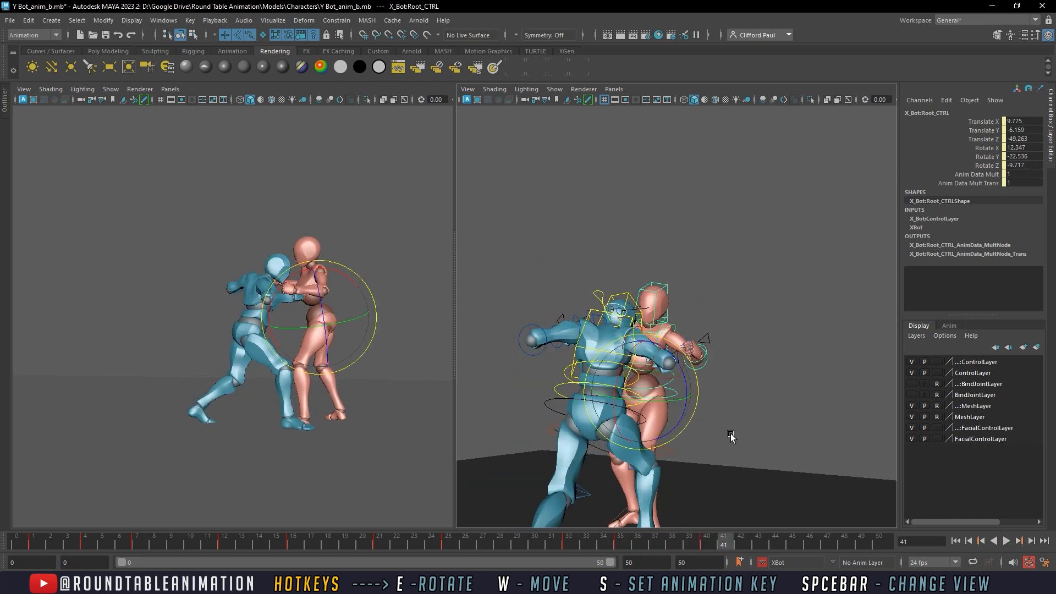
At frame 40, move the pink character's root back and down to about 19.5, -10.8, -68.2
left_click_drag(728, 432, 658, 404, "alt")
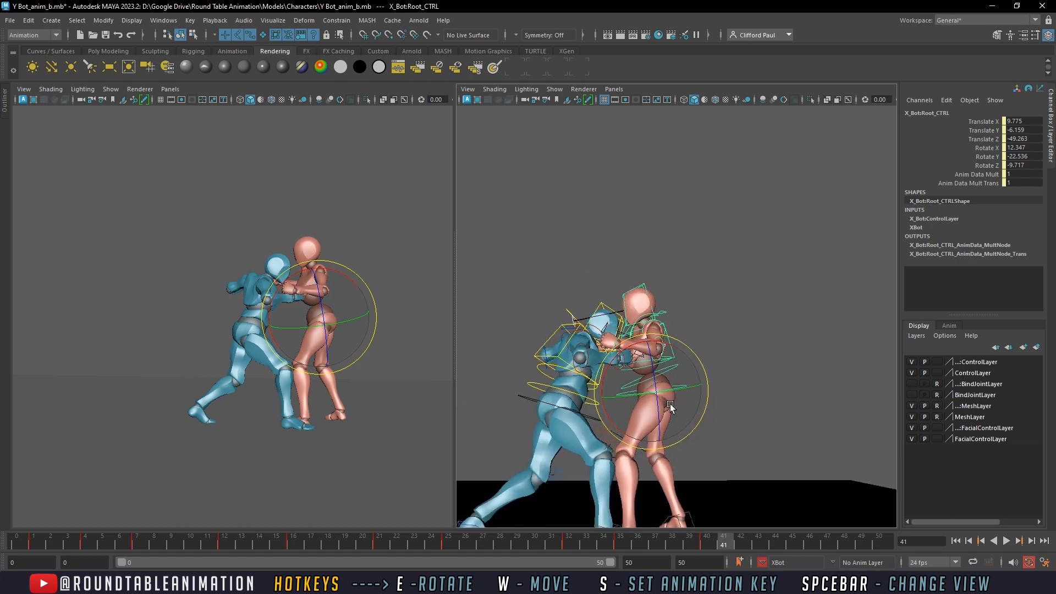
key("w")
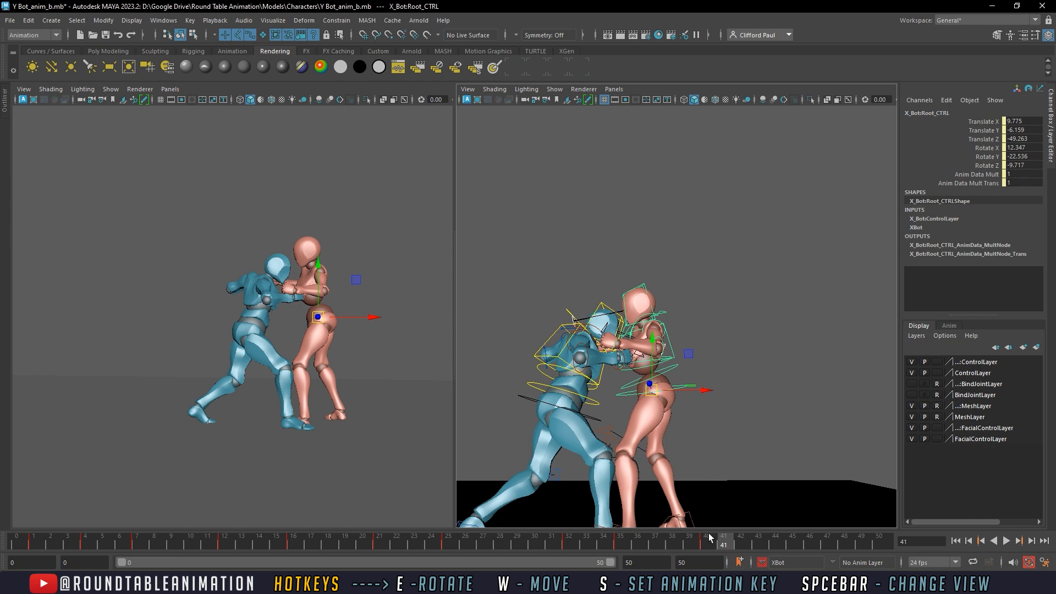
left_click_drag(652, 389, 675, 393)
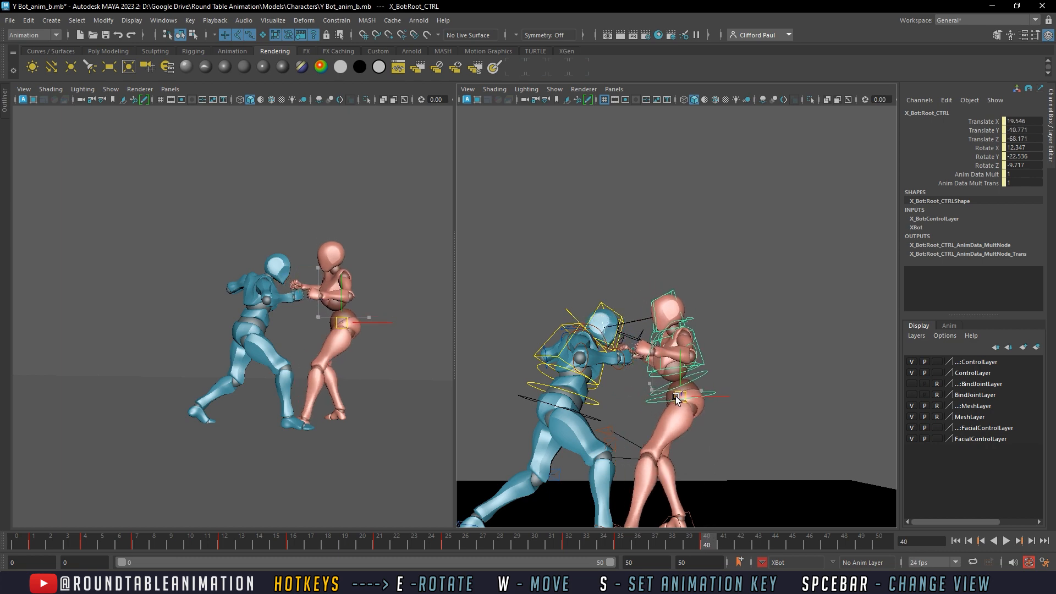
Move the pink character's left foot back to about 51.6, -0.9, -75 and rotate it to about -3.9, -16.6, 3.5
middle_click_drag(689, 436, 709, 377, "alt")
left_click_drag(709, 376, 619, 465, "alt")
left_click(661, 457)
key("r")
key("w")
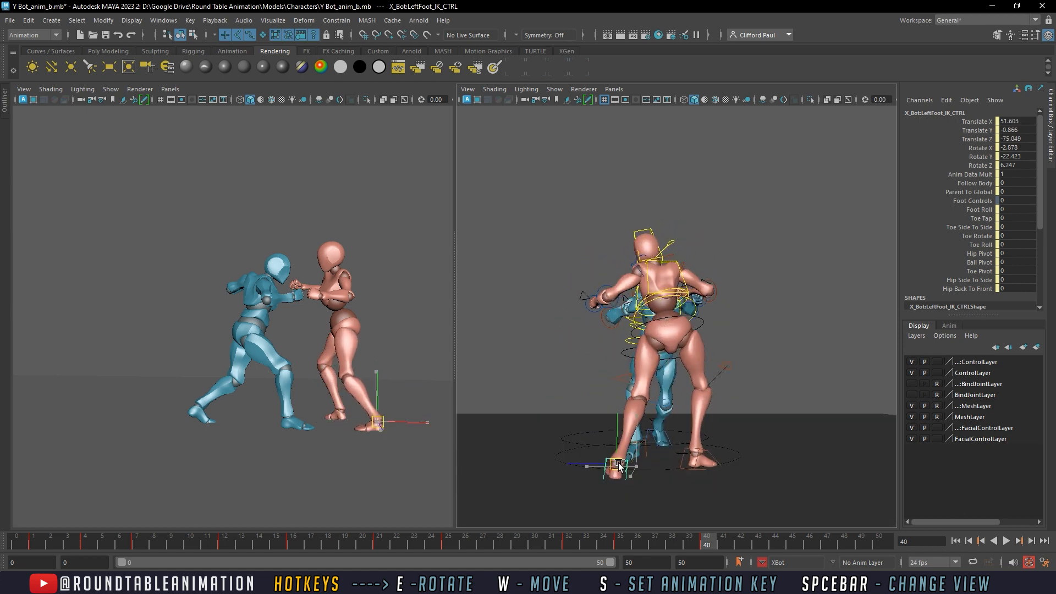
key("e")
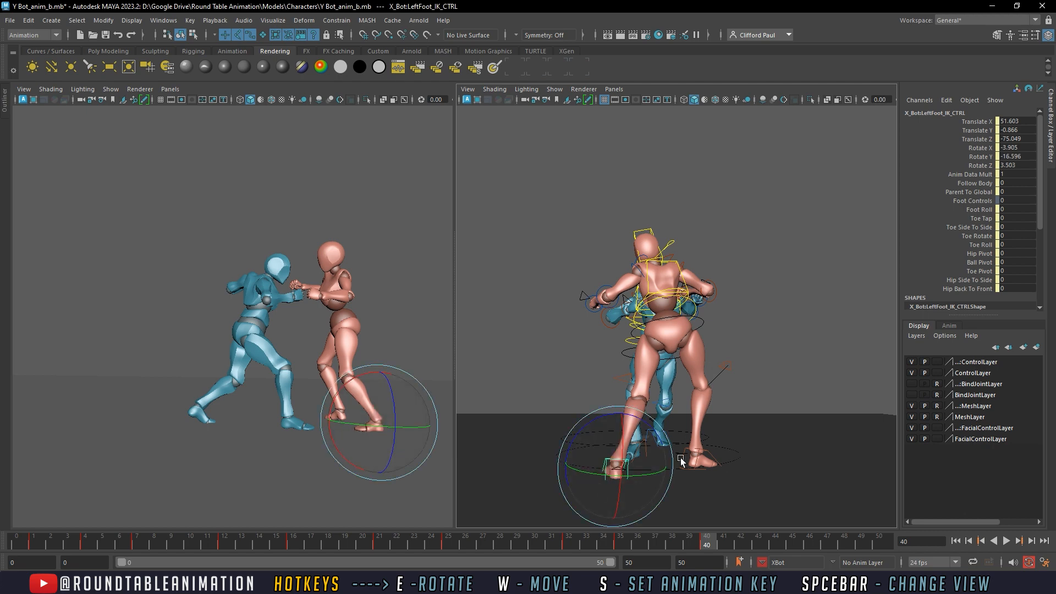
Rotate the pink character's root to about 1.1, -26, -1.2 and center it over the feet at about 25.7, -10.8, -65
left_click(694, 451)
left_click_drag(694, 451, 642, 348, "alt")
left_click(686, 346)
key("w")
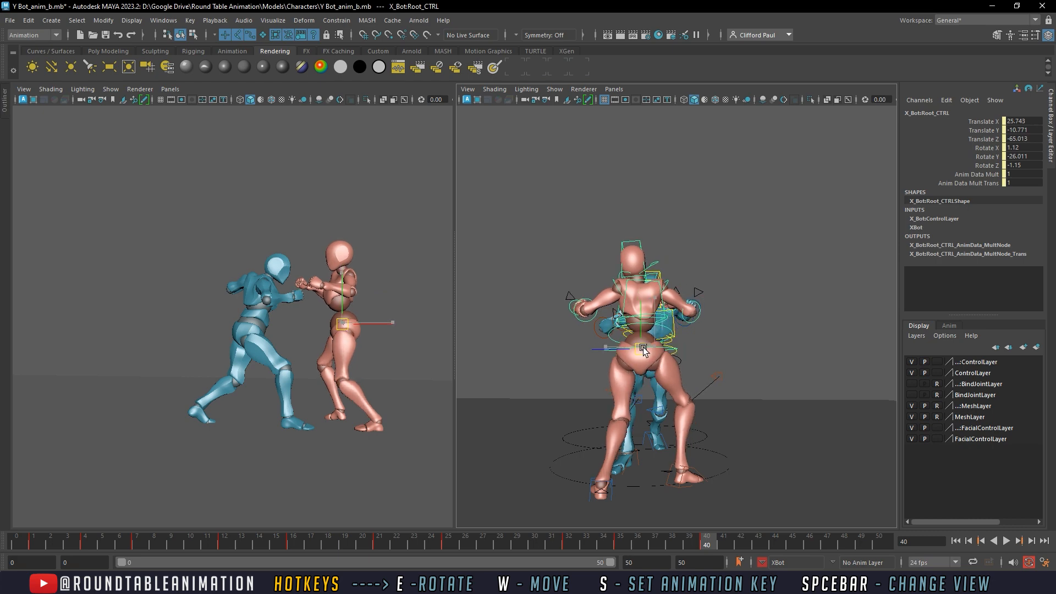
mouse_move(628, 447)
left_mouse_down("alt")
mouse_move(674, 430)
mouse_move(632, 448)
mouse_move(606, 444)
mouse_move(633, 418)
mouse_move(741, 435)
left_mouse_up("alt")
left_click(680, 424)
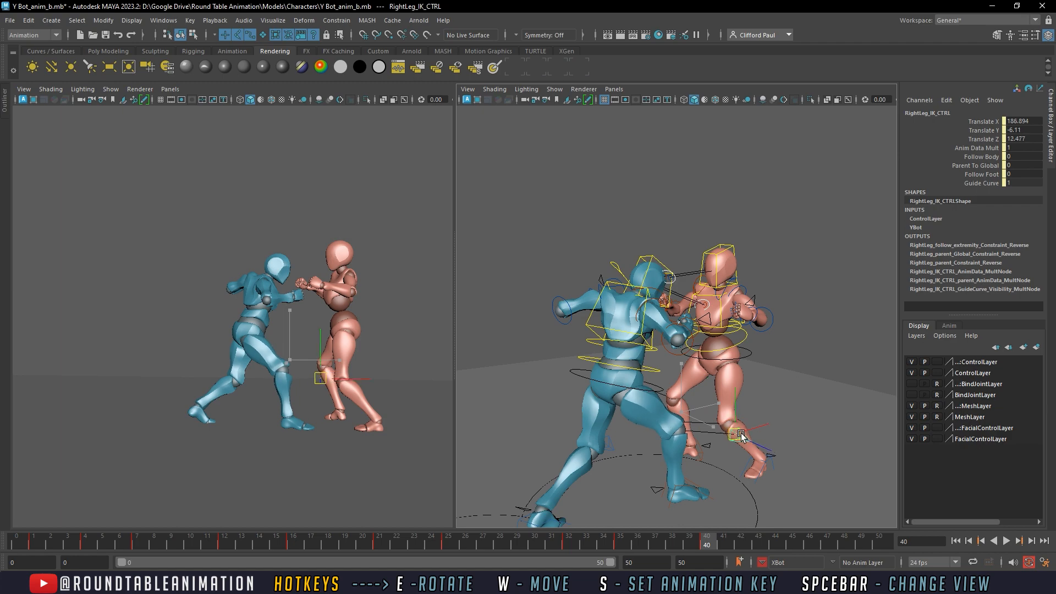
left_click(605, 455)
left_click_drag(605, 456, 523, 436, "alt")
right_click_drag(523, 435, 586, 435, "alt")
left_click_drag(587, 436, 516, 436, "alt")
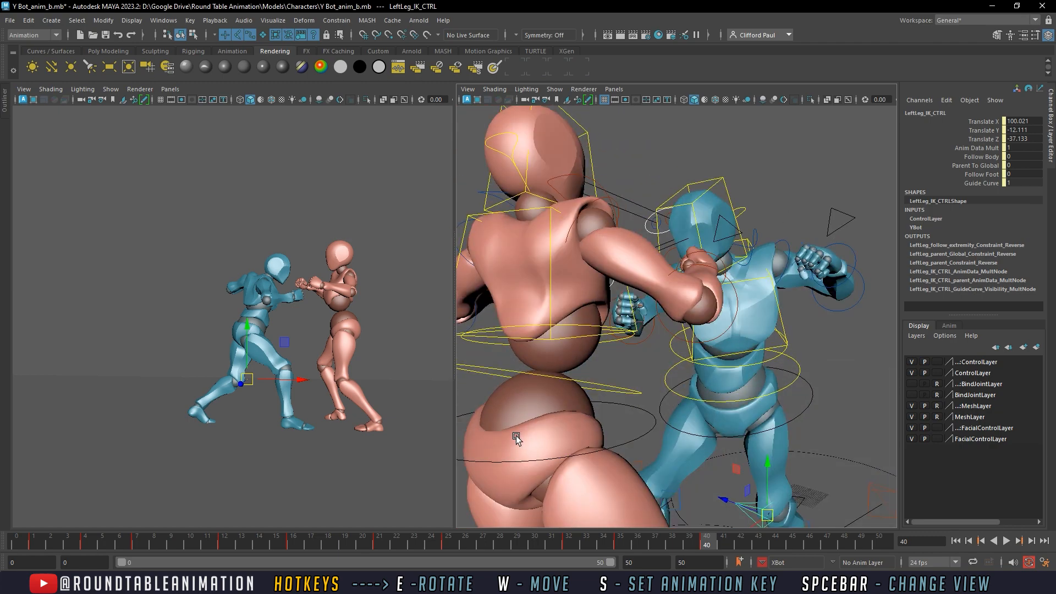
Move the pink character's left knee control to about 50.7, -4.6, -25.6 at frame 40
right_click_drag(516, 436, 589, 395, "alt")
left_click_drag(590, 395, 610, 458, "alt")
left_click(688, 421)
right_click_drag(688, 421, 600, 432, "alt")
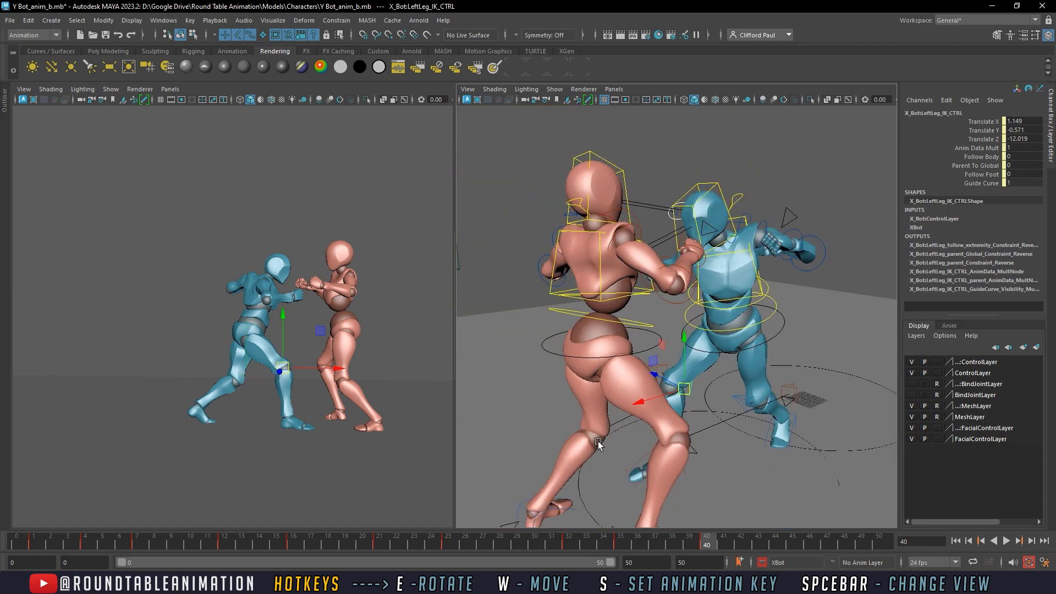
left_click_drag(599, 432, 631, 423, "alt")
left_click_drag(665, 443, 613, 427, "alt")
right_click_drag(612, 427, 651, 407, "alt")
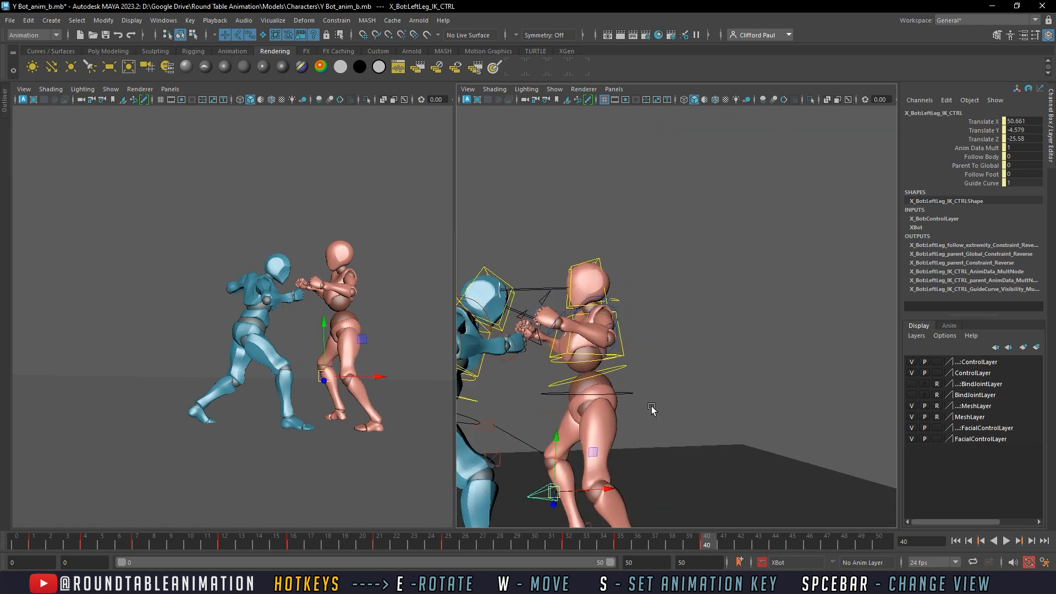
Move the pink character's root farther from the blue character, to about 33.5, -8.3, -72.1
left_click(619, 394)
left_click_drag(619, 395, 597, 407, "alt")
middle_click_drag(597, 407, 577, 341, "alt")
left_click_drag(575, 331, 662, 351)
middle_click_drag(662, 352, 681, 400, "alt")
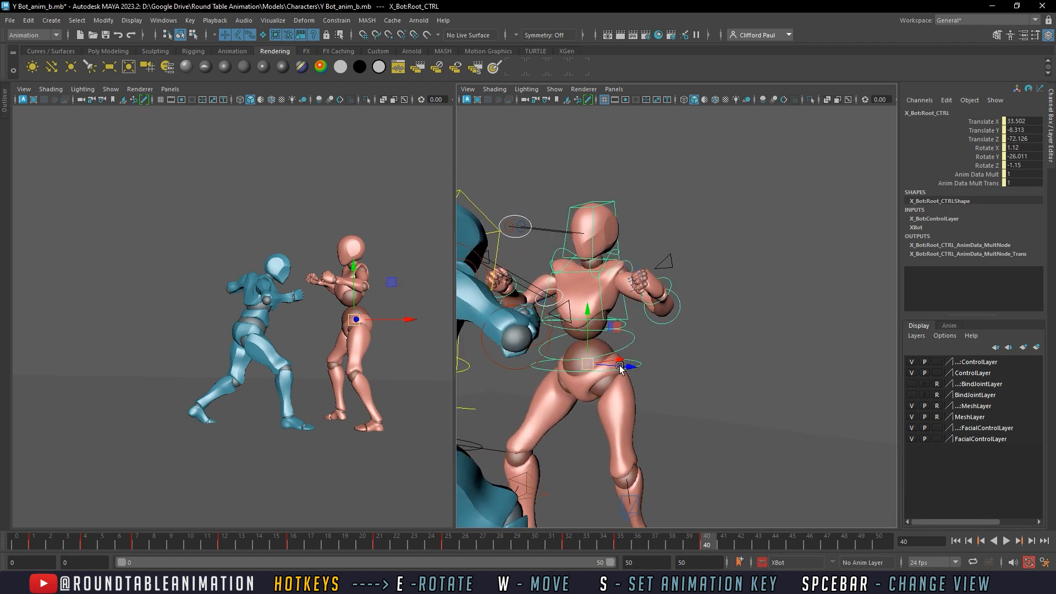
Rotate the pink character's spine controls at frame 40 so the torso leans toward the blue character
left_click(616, 351)
key("e")
left_click_drag(540, 328, 572, 324)
left_click(677, 328)
left_click(608, 335)
left_click(641, 238)
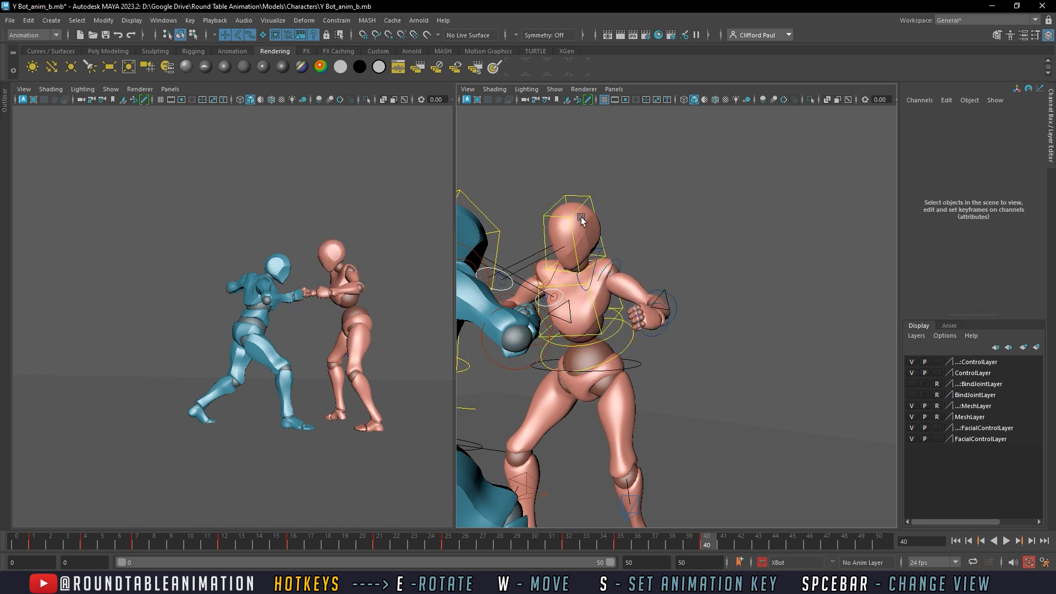
Turn the pink character's head and raise the left upper arm away from the body at frame 40
left_click(573, 234)
left_click_drag(573, 236, 631, 266)
left_click(612, 253)
left_click(606, 259)
left_click_drag(595, 276, 606, 262)
Rotate the pink character's left forearm outward so the arm extends away from the body
left_click_drag(666, 285, 662, 315, "alt")
left_click(673, 338)
left_click(695, 372)
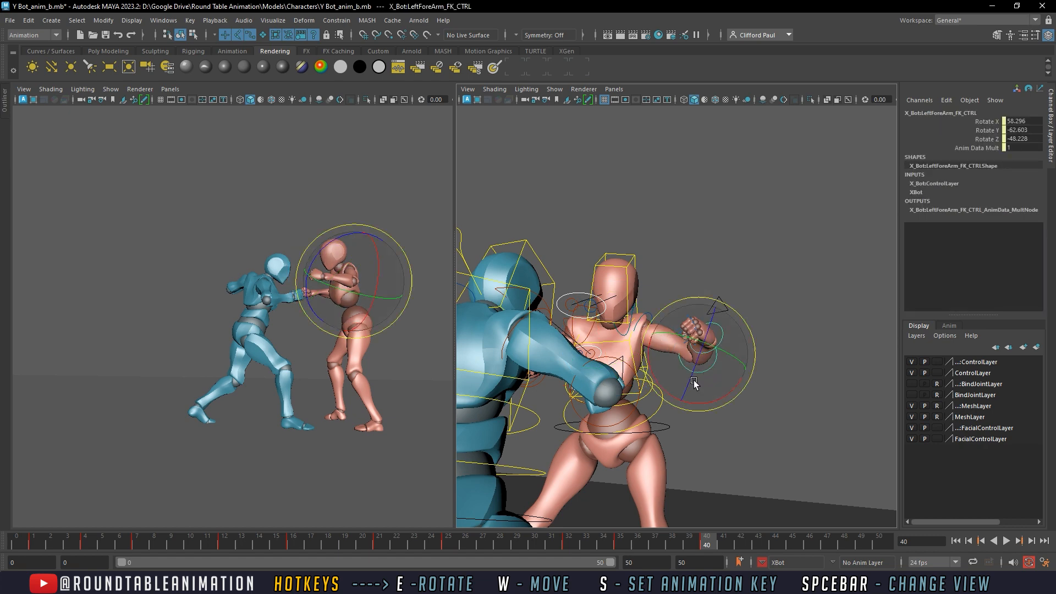
left_click_drag(693, 380, 721, 384)
left_click(716, 389)
Rotate the pink character's right shoulder at frame 40 to begin lifting the right arm
left_click_drag(624, 342, 672, 331, "alt")
left_click(622, 326)
left_click(690, 280)
left_click(620, 318)
left_click(579, 317)
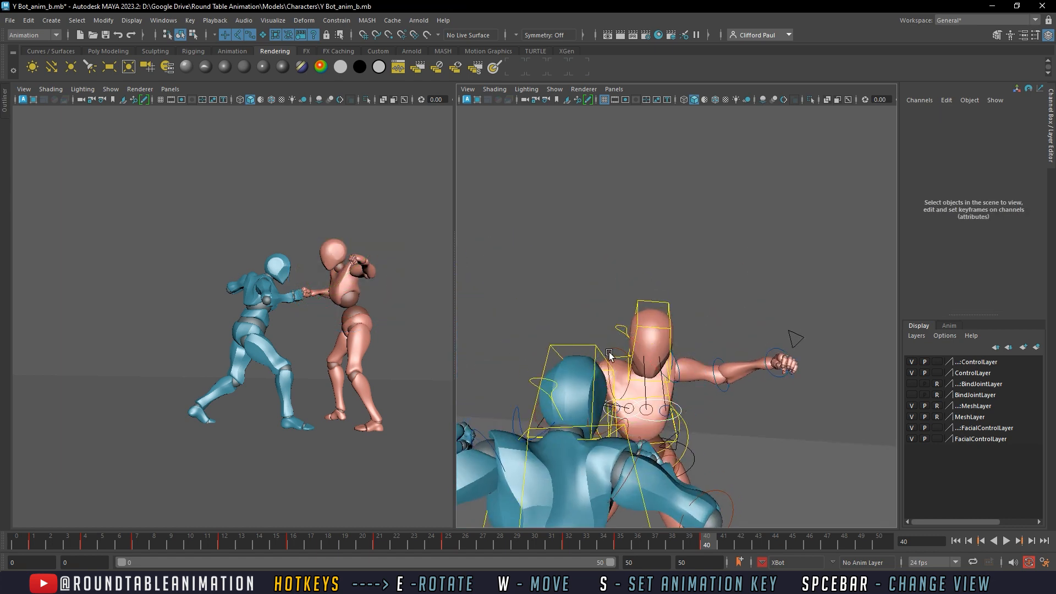
left_click(607, 352)
mouse_move(608, 352)
left_mouse_down("alt")
mouse_move(593, 333)
mouse_move(594, 346)
left_mouse_up("alt")
left_click_drag(643, 293, 655, 328)
Raise the pink character's right arm and bend it so the fist sits in front of the face
left_click_drag(633, 308, 653, 342, "alt")
left_click(572, 309)
left_click_drag(572, 311, 703, 375, "alt")
left_click(588, 384)
left_click(538, 278)
left_click(636, 388)
left_click(727, 355)
Shift the pink character's root backward from the blue character at frame 40
left_click(649, 378)
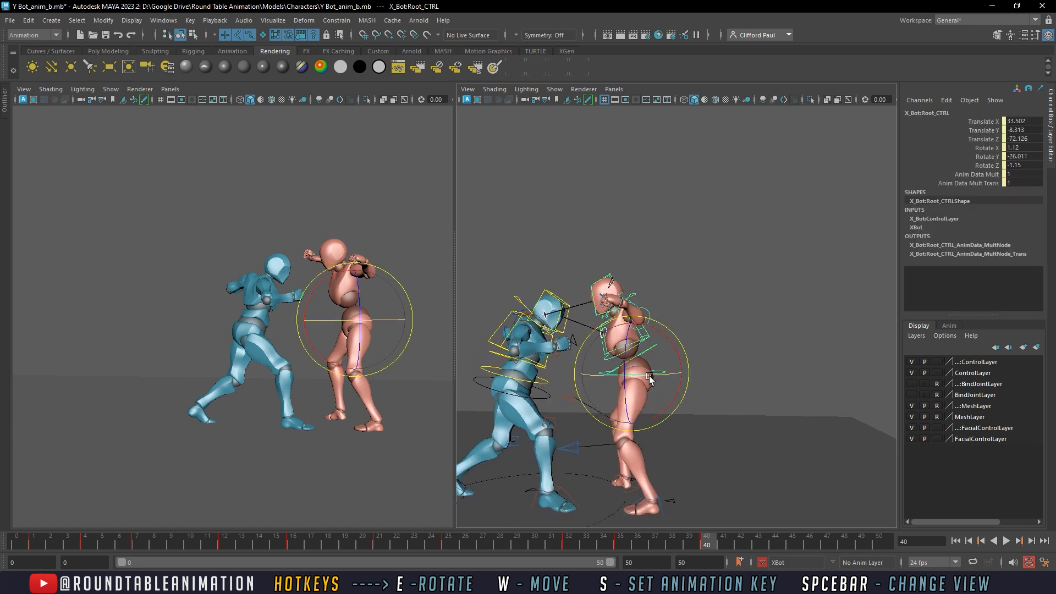
left_click_drag(631, 372, 658, 311)
left_click(708, 334)
Rotate the pink character's Spine1 control to about 6.4, -16.8, -8.1
left_click(660, 349)
key("e")
left_click(714, 335)
left_click(632, 350)
left_click_drag(611, 375, 617, 384)
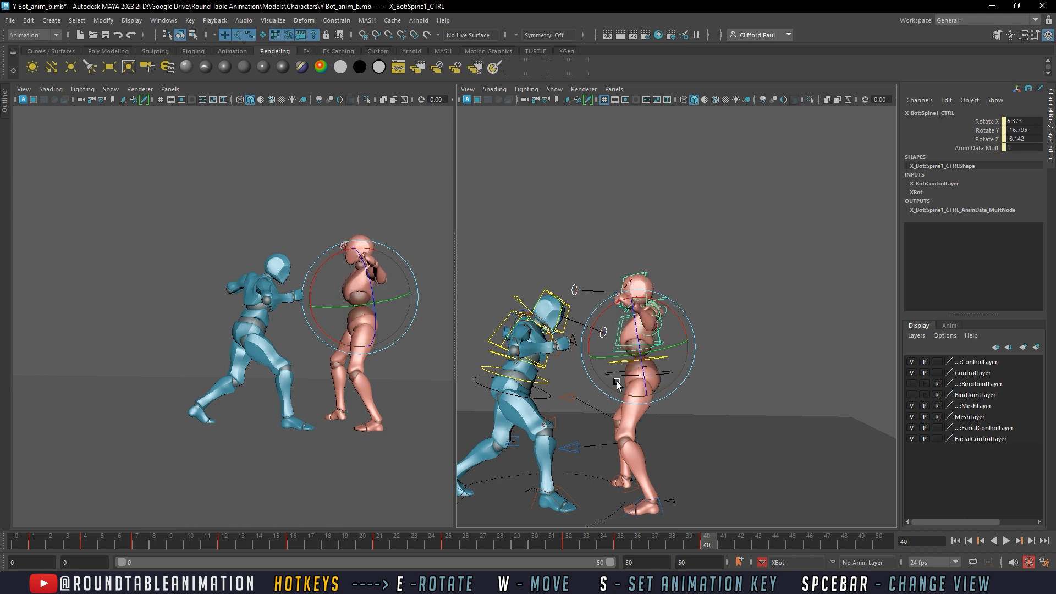
Rotate the pink character's Spine2 control to about -0.1, -6.3, 12.7
left_click(703, 321)
left_click(621, 320)
left_click_drag(678, 322, 669, 306)
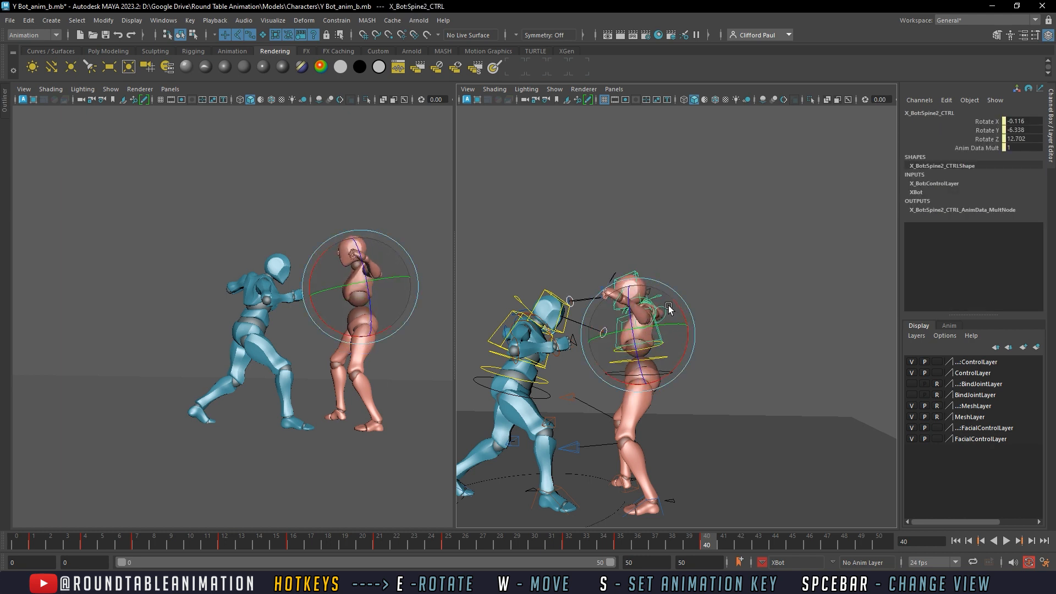
Tilt the pink character's root to -15 in X and move it to about 37.6, -8.7, -82.7
left_click_drag(616, 355, 640, 336)
left_click_drag(694, 322, 647, 373)
left_click(670, 380)
left_click(673, 374)
key("w")
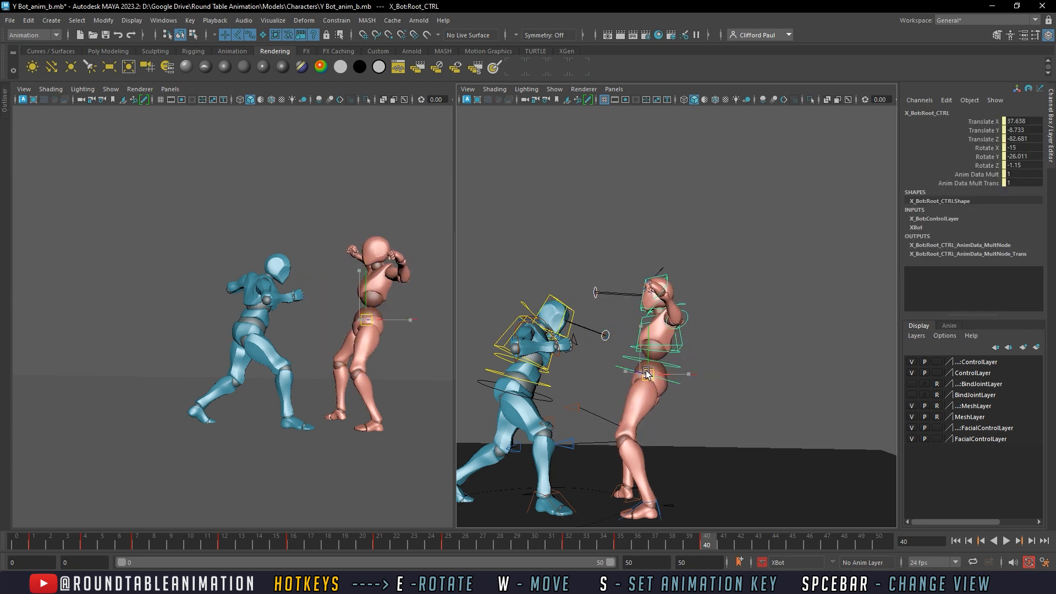
Rotate the pink character's Spine1 control to about 21.4, -17.1, -8.1 at frame 40
left_click(704, 334)
left_click(662, 355)
key("e")
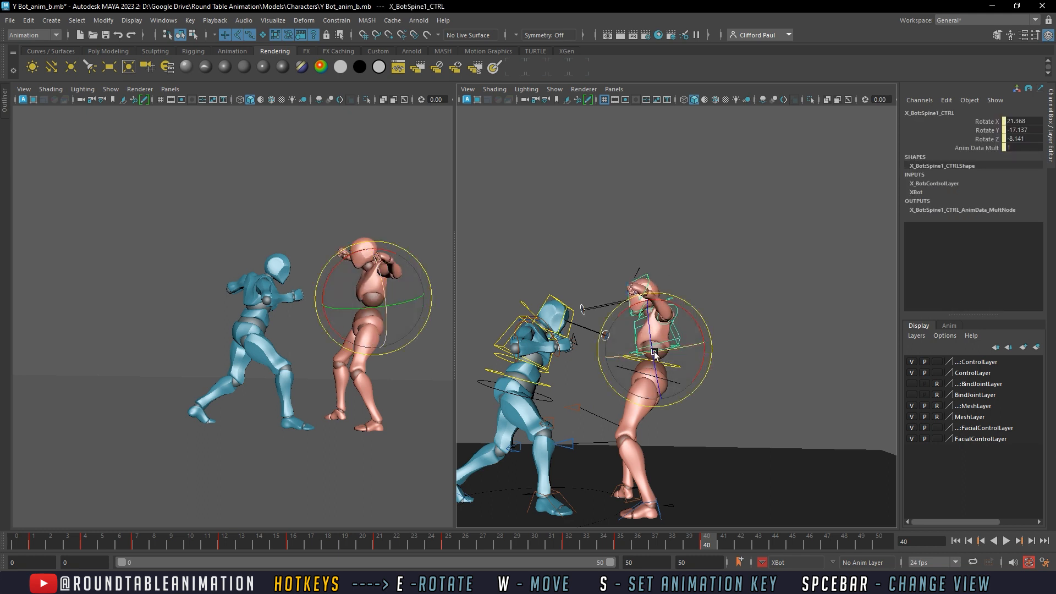
Rotate the pink character's root to about -12.7, -30.1, 3.0 at frame 40
left_click(716, 364)
left_click(693, 359)
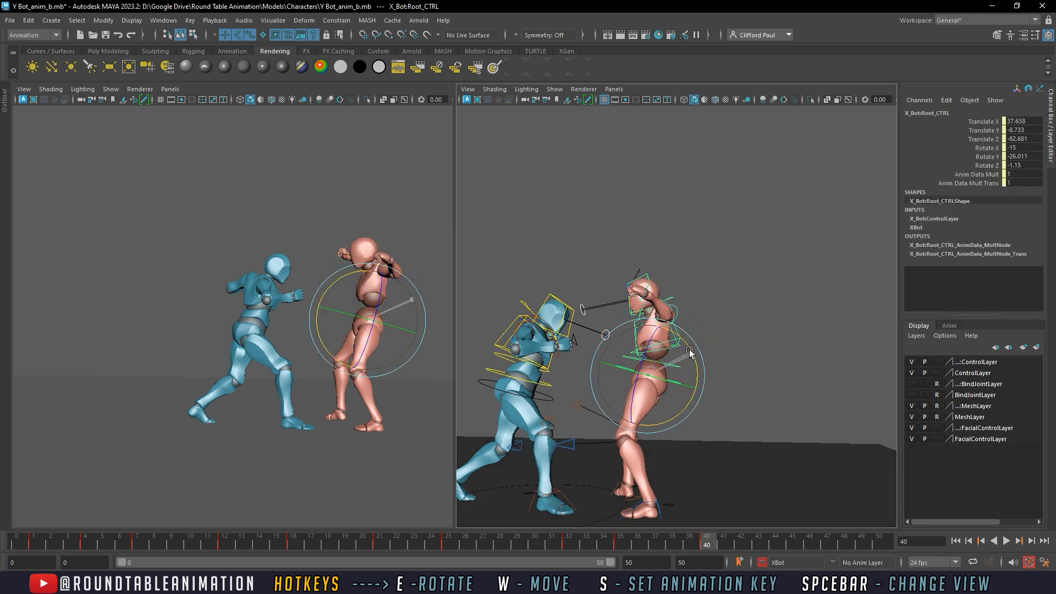
left_click_drag(690, 350, 653, 375)
key("ctrl+z")
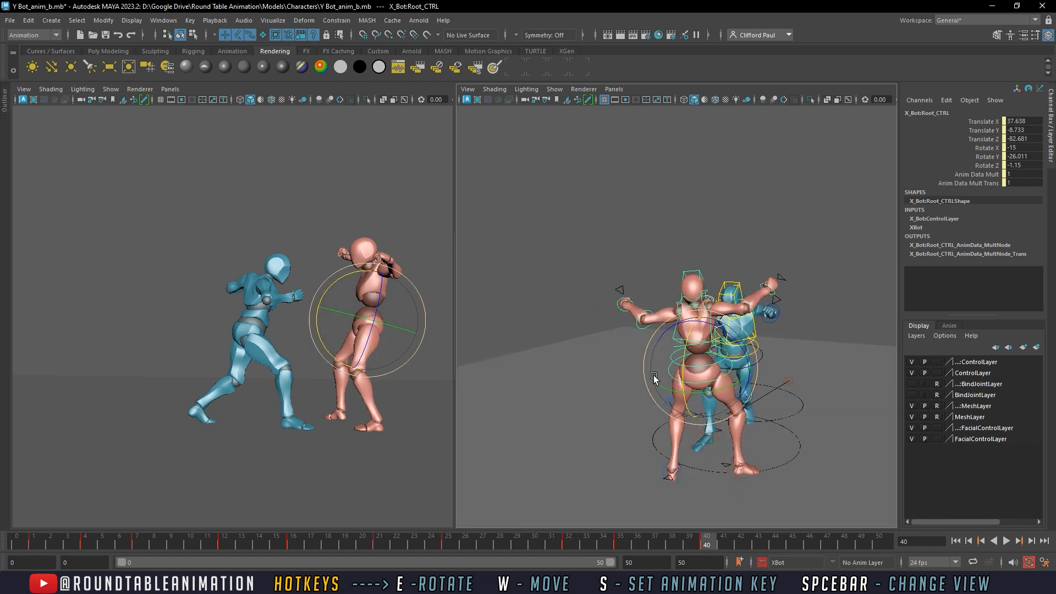
left_click_drag(730, 368, 755, 351, "alt")
left_click_drag(681, 404, 670, 395)
left_click_drag(674, 394, 629, 295, "alt")
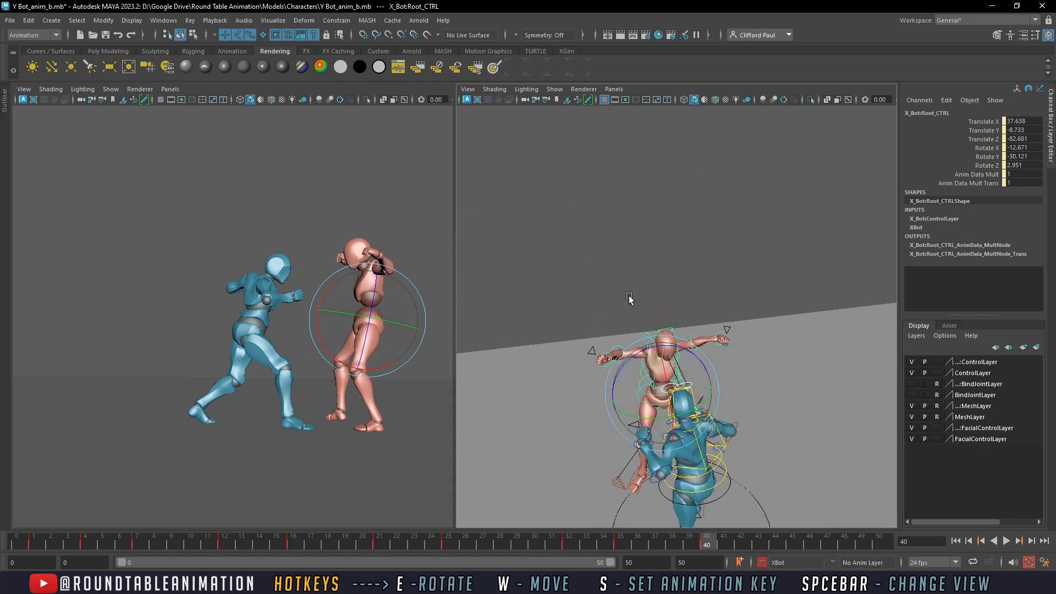
Rotate the pink character's right shoulder to about 16.9, -4.2, -58.8
left_click(629, 295)
left_click(661, 360)
mouse_move(662, 359)
left_mouse_down("alt")
mouse_move(642, 329)
mouse_move(653, 352)
mouse_move(644, 359)
left_mouse_up("alt")
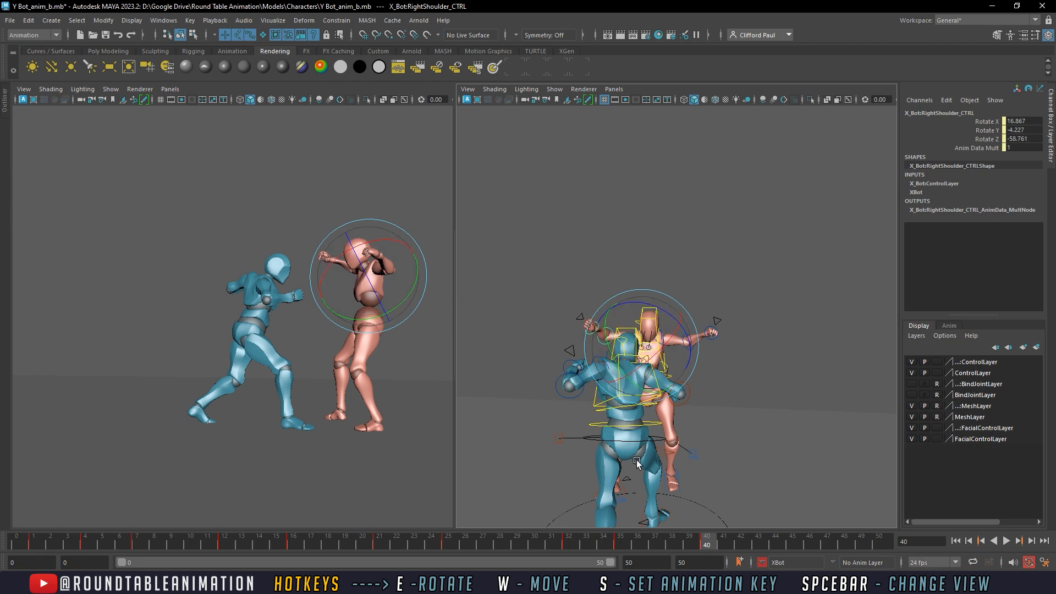
At frame 46, move the pink character's root back from the punch to about 44.3, -10.8, -96.6
left_click_drag(604, 544, 813, 529)
left_click_drag(787, 459, 685, 337, "alt")
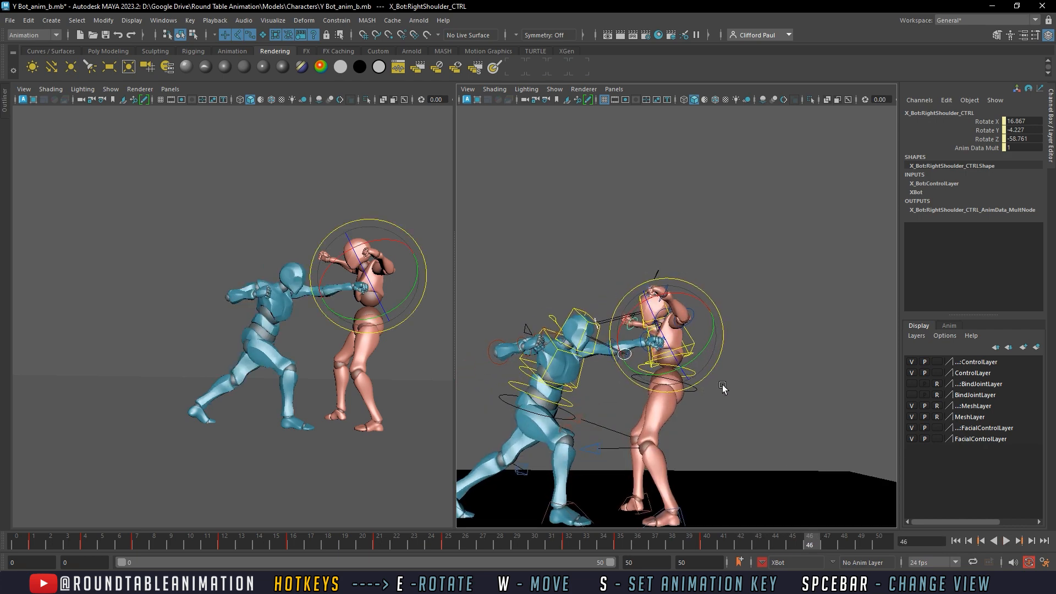
left_click(701, 388)
left_click(693, 391)
key("w")
left_click_drag(672, 404, 673, 423, "alt")
left_click_drag(675, 385, 687, 382)
middle_click_drag(691, 439, 693, 391, "alt")
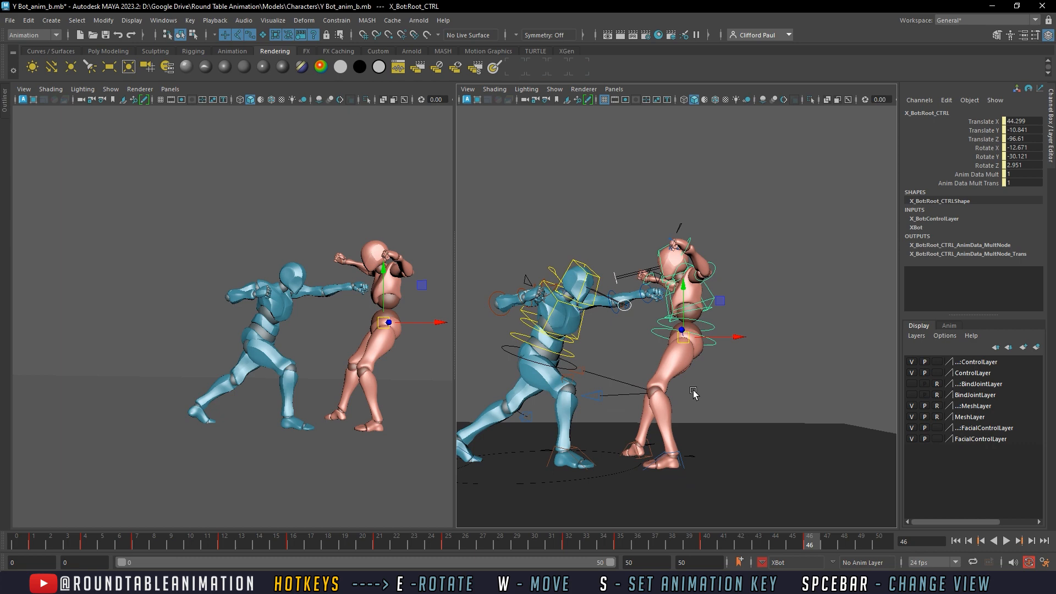
Step the pink character's left foot back to about 64.2, -0.8, -97.0 and rotate it to about 7.5, 22.5, 6.9
left_click(672, 448)
mouse_move(701, 456)
left_mouse_down()
mouse_move(743, 457)
mouse_move(710, 471)
left_mouse_up()
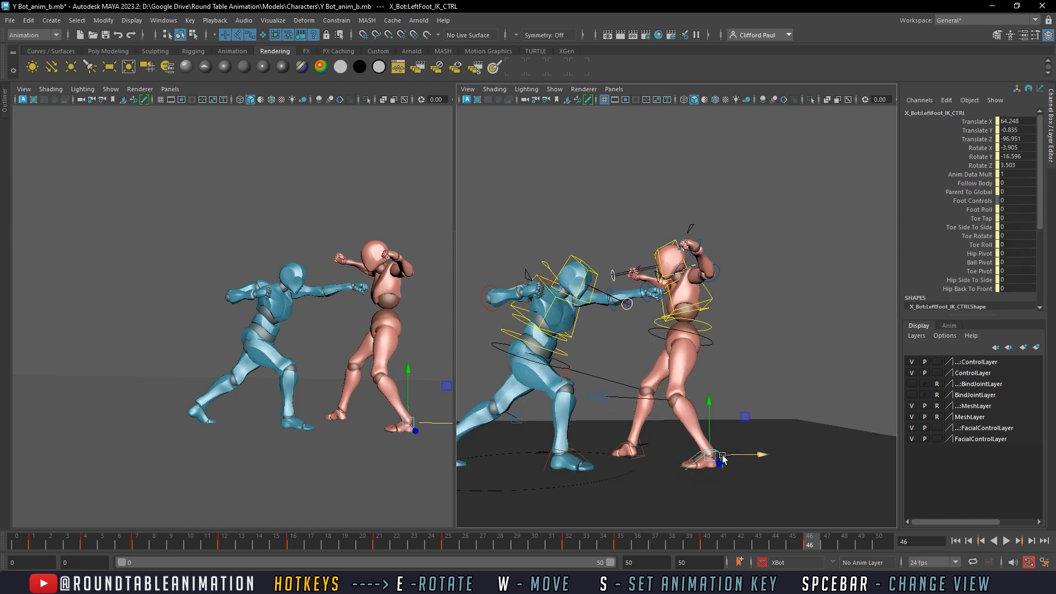
key("e")
left_click_drag(664, 439, 676, 468, "alt")
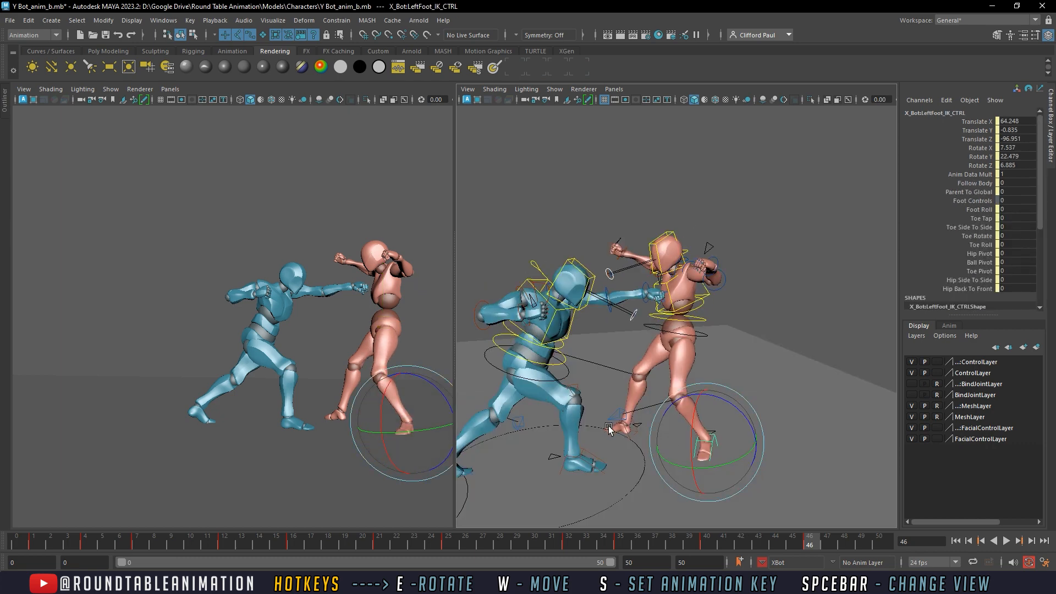
Reposition the pink character's right foot on the ground and rotate it at frame 46
left_click(610, 421)
left_click(619, 417)
key("w")
mouse_move(619, 416)
left_mouse_down()
mouse_move(675, 407)
mouse_move(615, 404)
left_mouse_up()
left_click(625, 431)
key("e")
left_click_drag(670, 430, 642, 446)
Move the pink character's root further back and down to about 47.5, -13.4, -100.1
key("w")
left_click_drag(644, 410, 662, 361, "alt")
left_click(648, 360)
middle_click_drag(659, 329, 637, 371, "alt")
scroll(637, 372, "up", 2)
left_click_drag(637, 372, 691, 373, "alt")
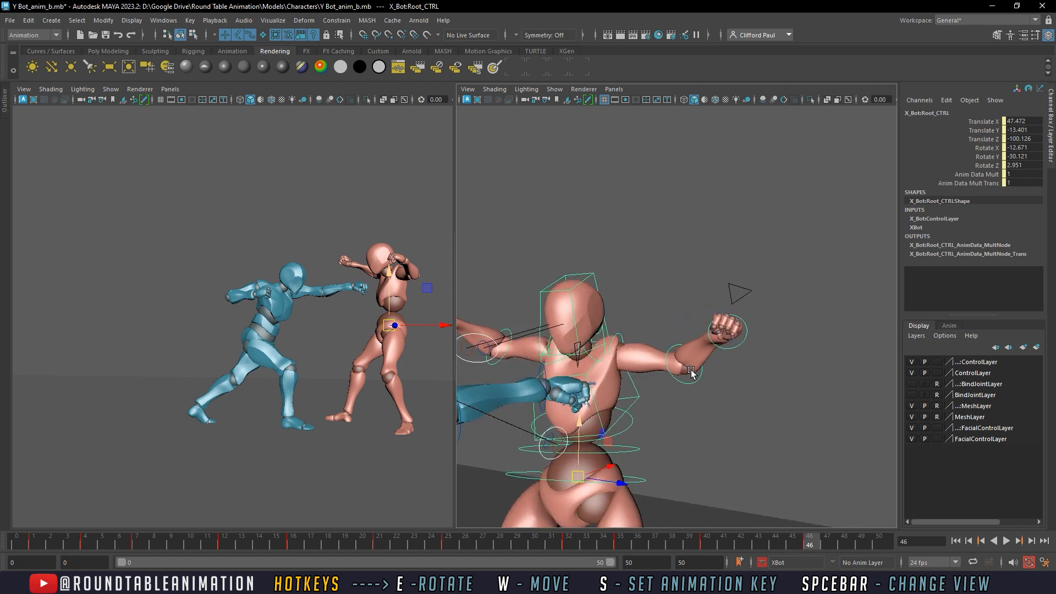
Rotate the pink character's left arm controls to fold the arm in front of the chest at frame 46
left_click(603, 358)
key("e")
left_click_drag(615, 367, 615, 406)
left_click(623, 357)
left_click(629, 348)
left_click_drag(615, 406, 569, 364)
left_click(701, 363)
left_click(655, 406)
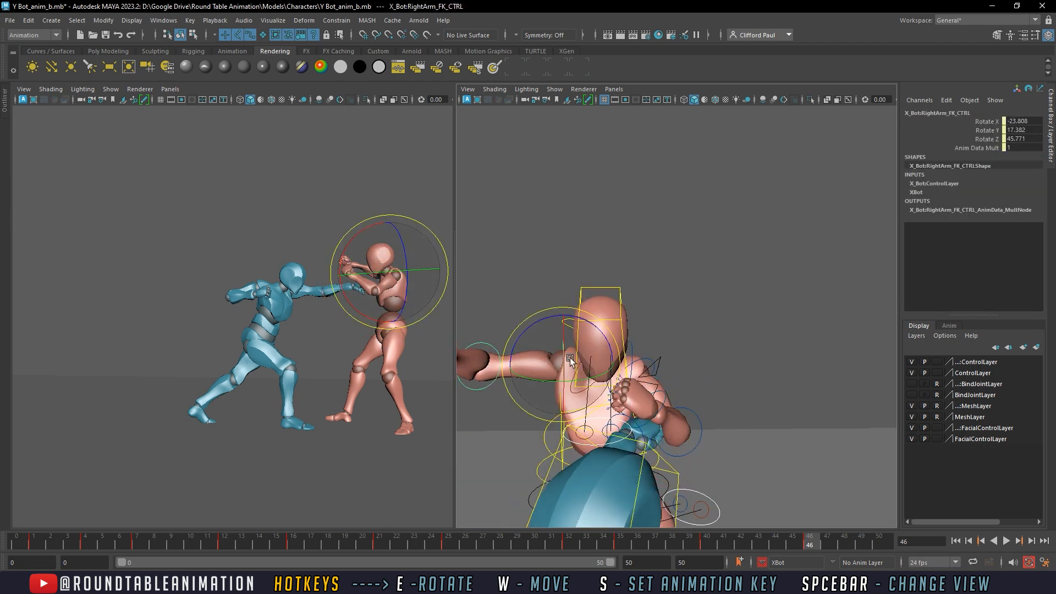
Bend the pink character's right forearm back toward the chest, rotating it to about -108.5, 61.4, -131.8
left_click(569, 363)
left_click(575, 373)
left_click_drag(575, 372, 626, 383, "alt")
left_click(547, 364)
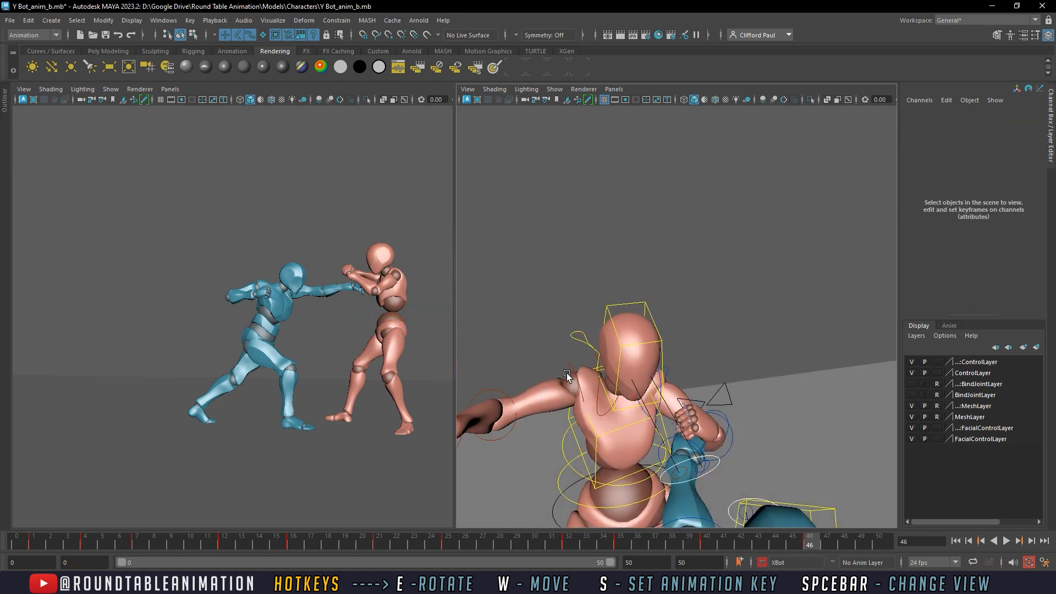
left_click(512, 400)
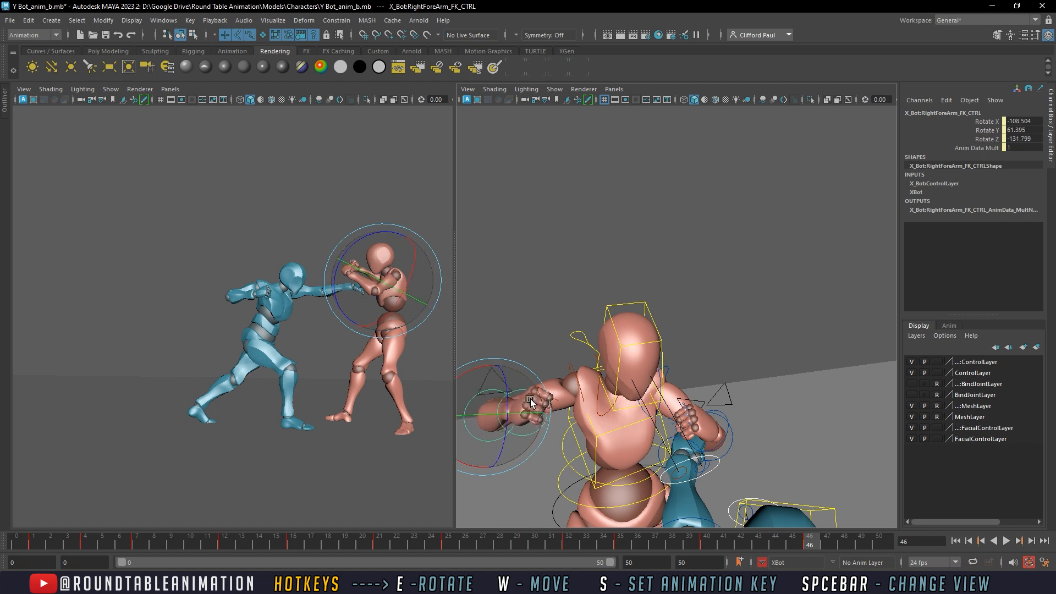
Rotate the pink character's right shoulder to about 15.4, -8.1, -45.5 at frame 46
left_click(544, 354)
left_click_drag(544, 355, 558, 372, "alt")
left_click(584, 391)
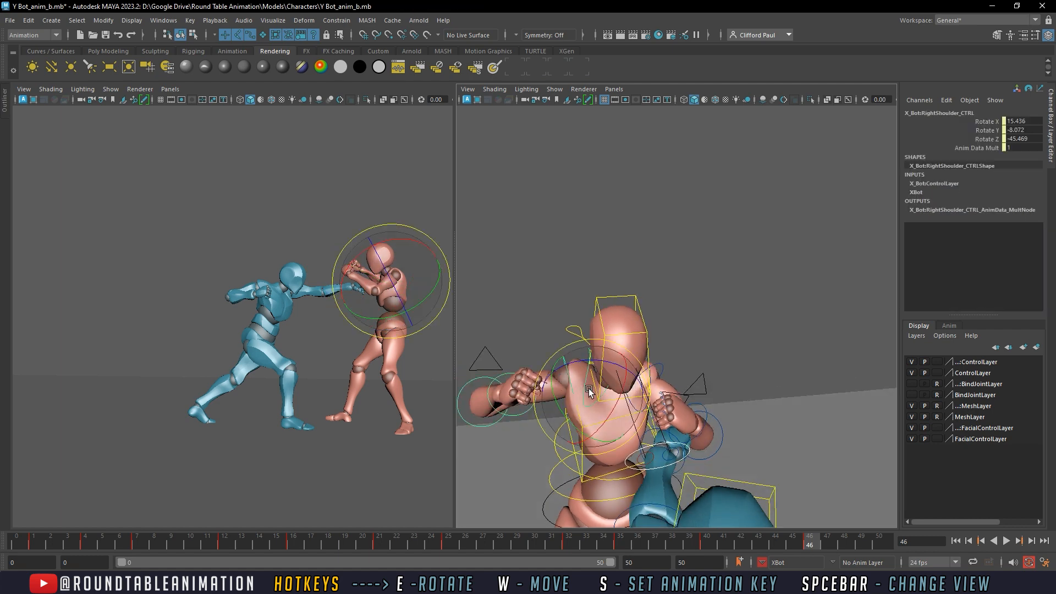
left_click_drag(625, 375, 590, 390)
Swing the pink character's right arm inward to cross both forearms in a block in front of the chest
left_click(650, 374)
left_click(668, 410)
left_click(526, 386)
mouse_move(526, 386)
left_mouse_down("alt")
mouse_move(567, 408)
mouse_move(568, 398)
mouse_move(535, 393)
left_mouse_up("alt")
left_click(575, 410)
left_click_drag(532, 394, 587, 395)
left_click_drag(586, 395, 586, 415, "alt")
left_click(532, 372)
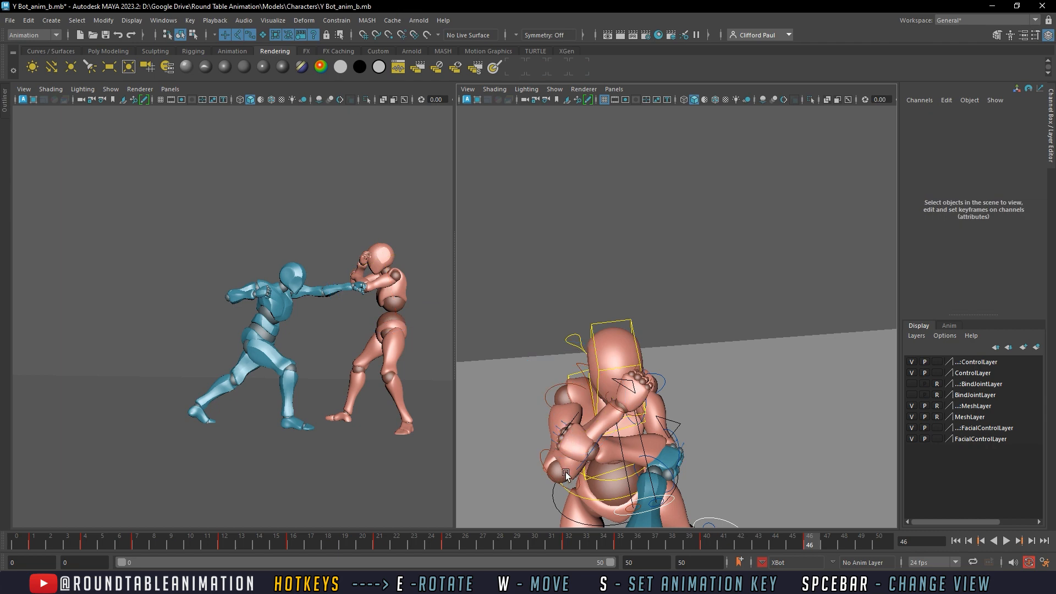
Rotate the pink character's right forearm to about -80.4, 66.9, -103.0 and right upper arm to about -36.9, 81.6, 7.0
left_click_drag(584, 479, 532, 451, "alt")
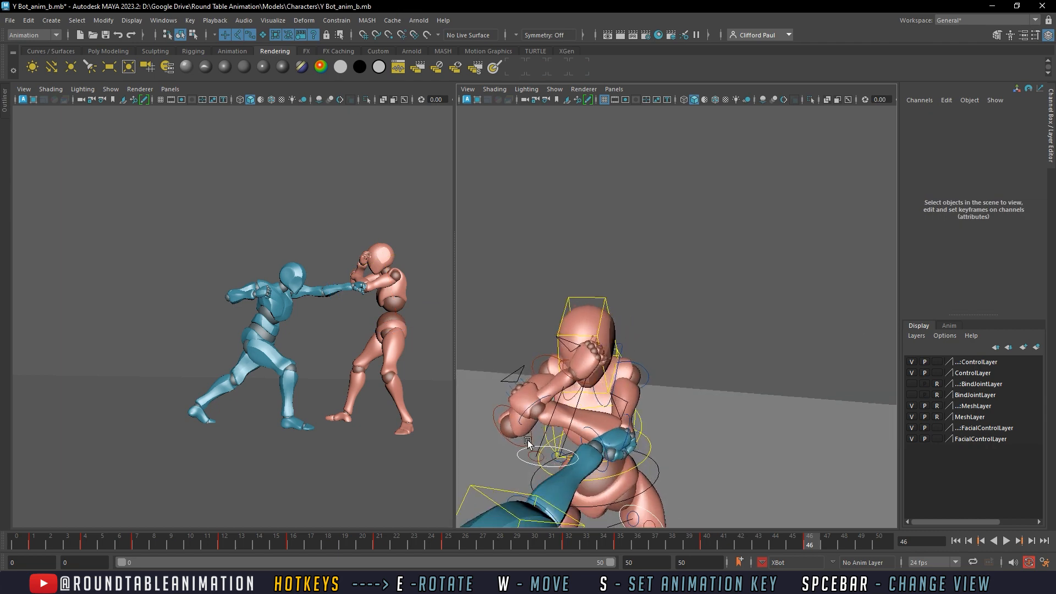
left_click(530, 440)
mouse_move(542, 403)
left_mouse_down()
mouse_move(523, 411)
mouse_move(532, 406)
mouse_move(525, 391)
left_mouse_up()
left_click_drag(528, 404, 619, 431, "alt")
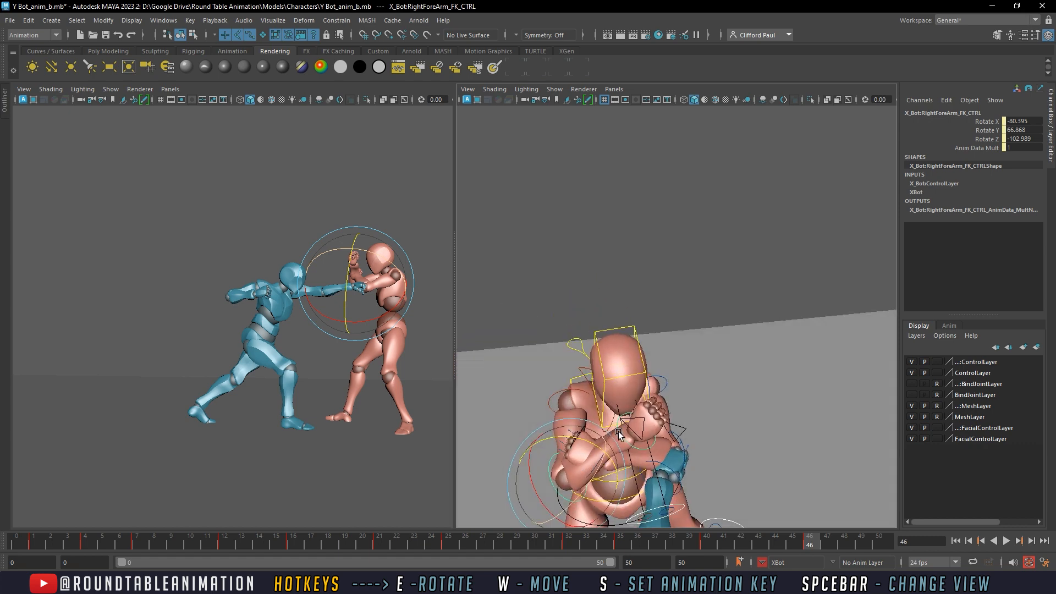
left_click(573, 388)
mouse_move(573, 389)
left_mouse_down("alt")
mouse_move(544, 388)
mouse_move(562, 400)
left_mouse_up("alt")
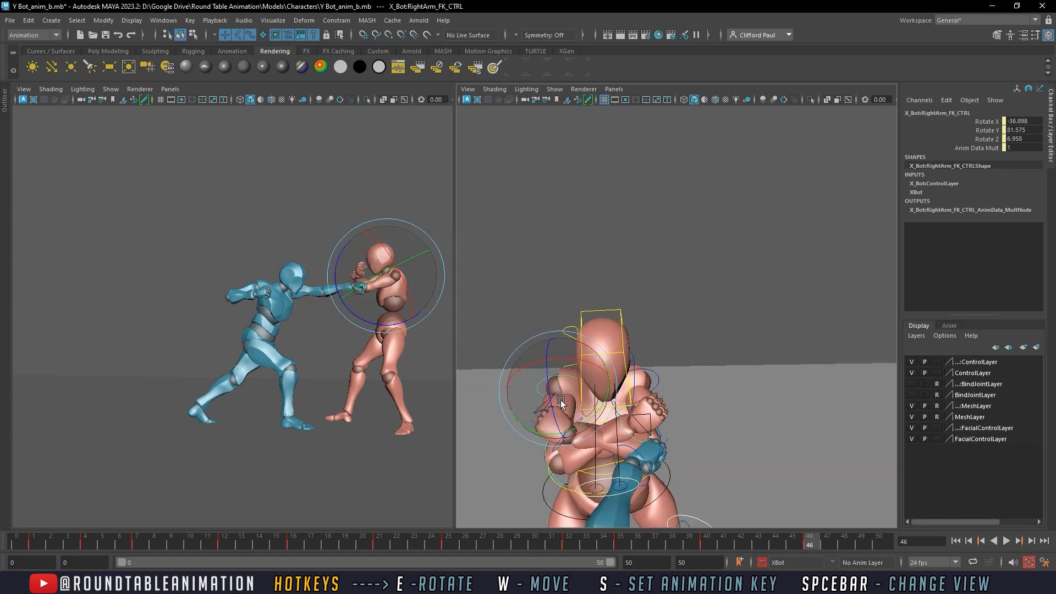
Rotate the pink character's left forearm to about 106.0, -63.0, -89.5 and left hand to about -41.9, 8.2, 6.8
left_click_drag(560, 400, 616, 450, "alt")
left_click(532, 388)
left_click(527, 389)
key("w")
left_click(573, 453)
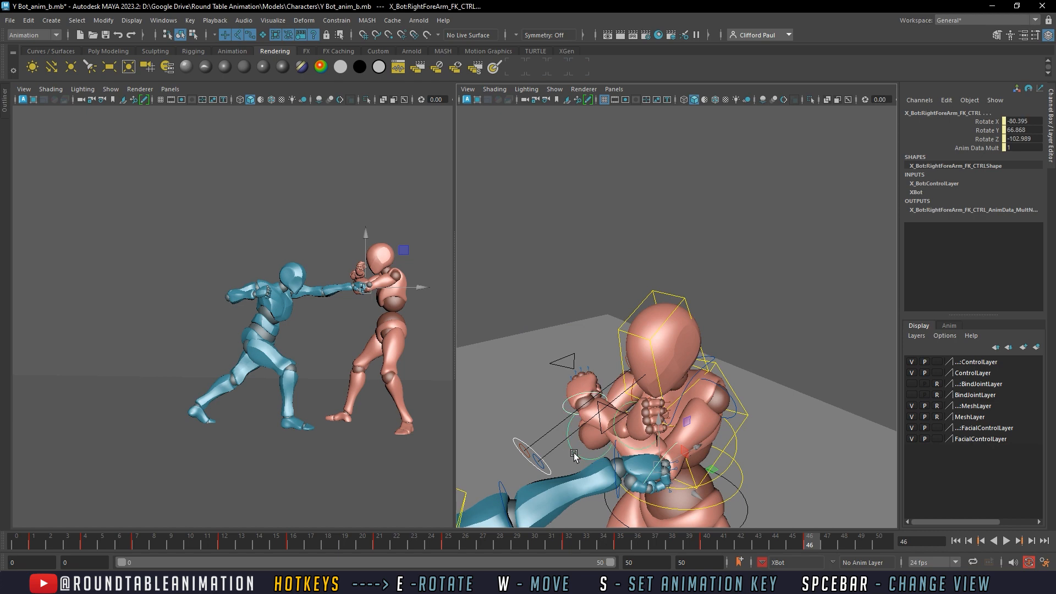
key("e")
left_click_drag(590, 440, 563, 400)
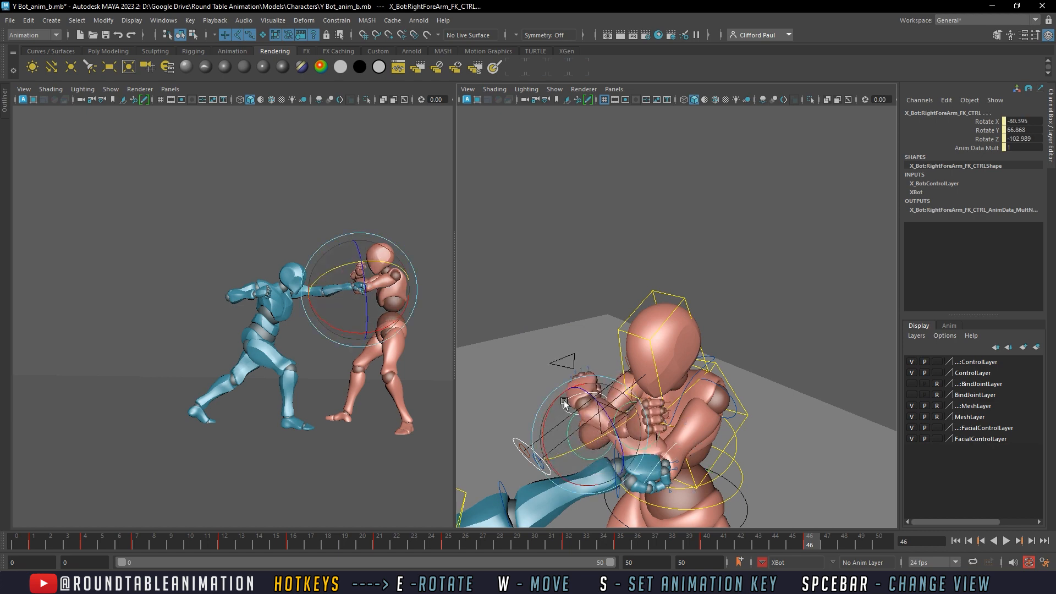
left_click(675, 469)
left_click_drag(676, 470, 576, 468, "alt")
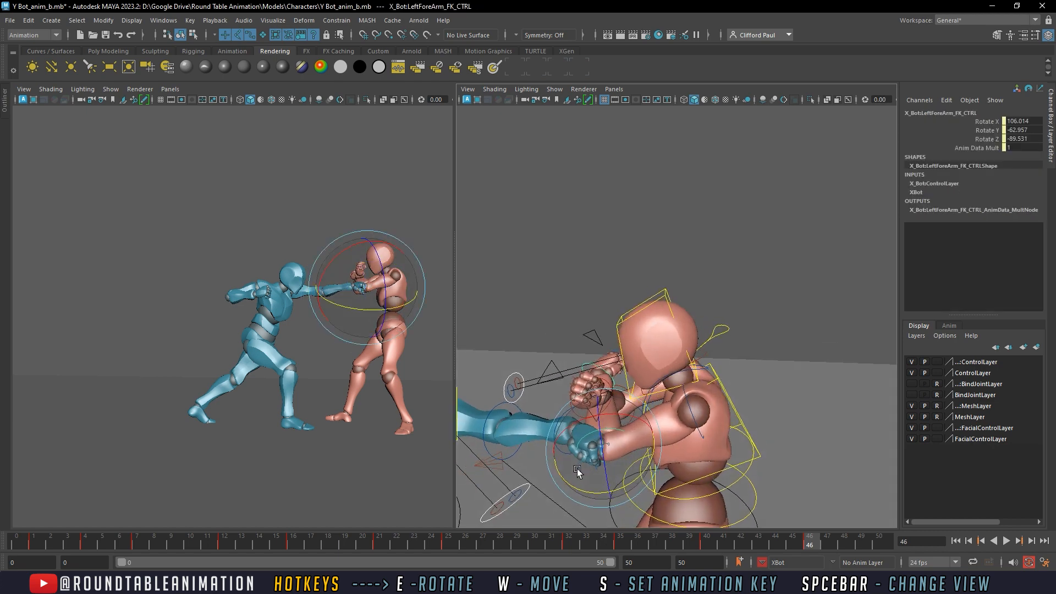
left_click_drag(637, 452, 710, 440)
left_click(615, 401)
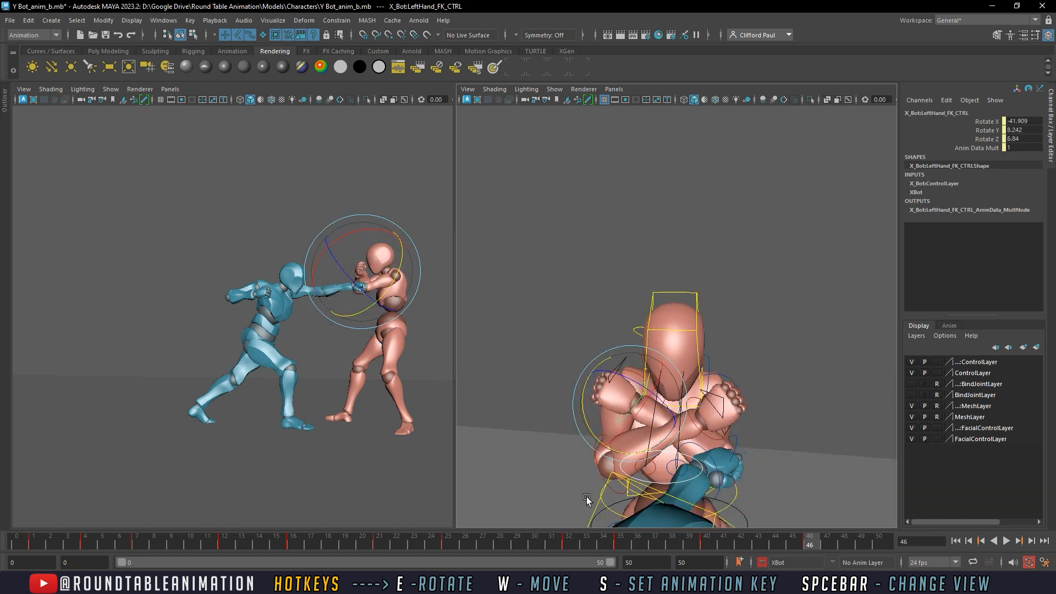
Refine the pink character's crossed-arm block using the right forearm and upper arm controls
left_click(595, 461)
left_click(596, 456)
left_click_drag(603, 454, 579, 423, "alt")
left_click(598, 378)
left_click(601, 376)
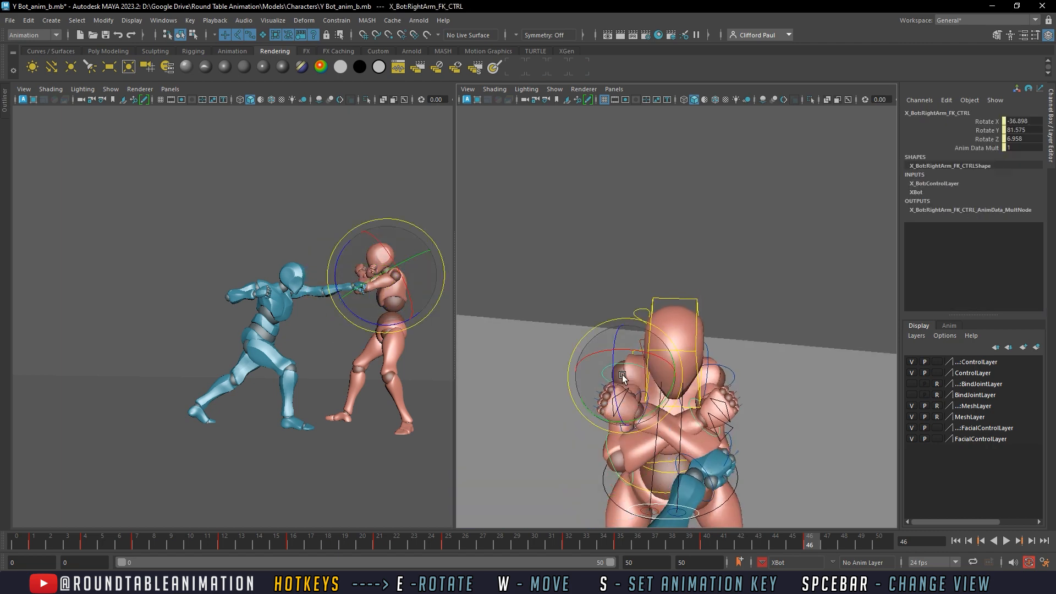
left_click_drag(624, 379, 678, 389, "alt")
Shift the pink character's root lower and further back to about 49.2, -15.4, -104.7
scroll(664, 404, "down", 3)
left_click(710, 466)
key("ctrl+z")
key("w")
Rotate the pink character's head to about -20.7, -33.9, 14.1 to face the blue character
left_click(658, 301)
key("e")
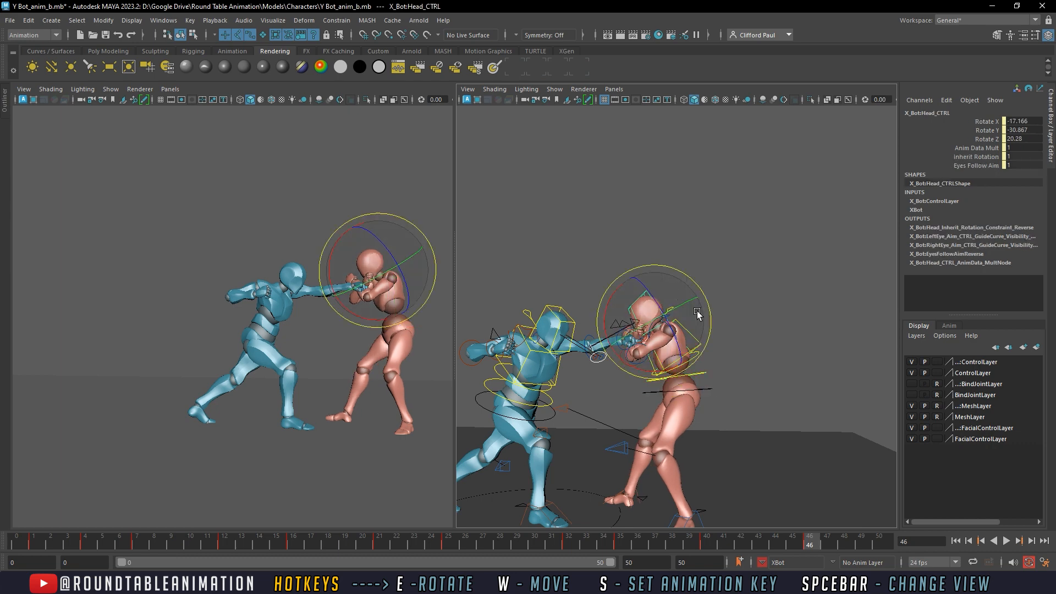
key("f")
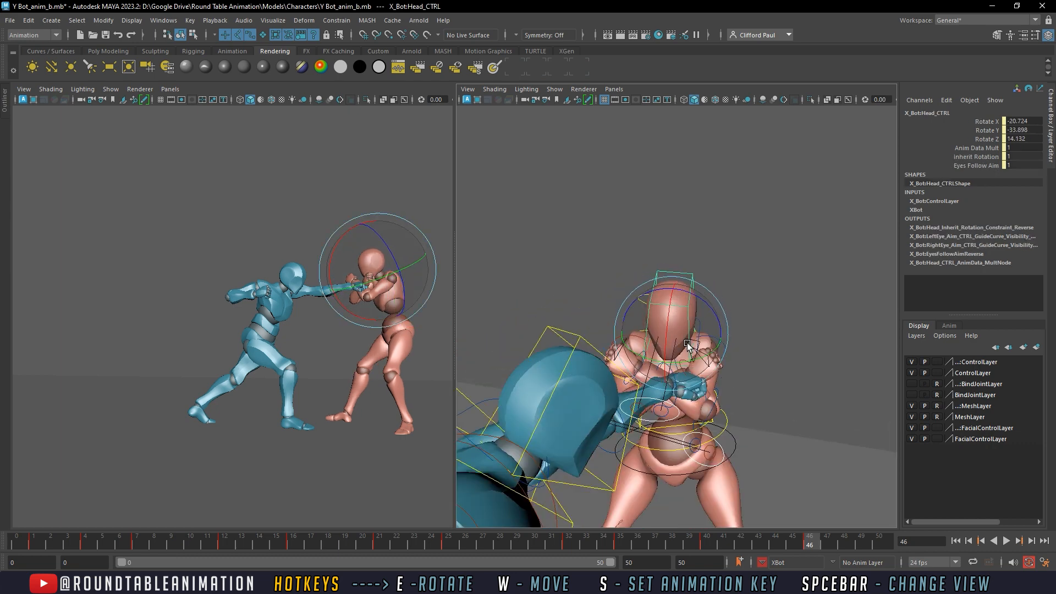
left_click_drag(683, 344, 679, 348)
Rotate the pink character's root to about 2.1, -26.7, -0.4 and move it to 50.8 in X
left_click(721, 460)
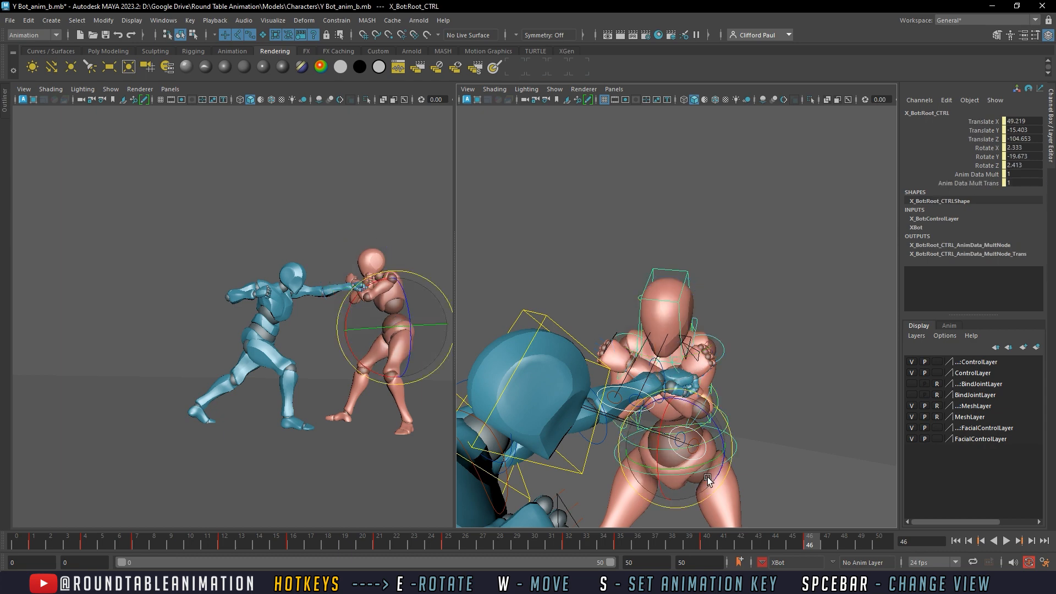
left_click_drag(706, 478, 683, 487)
key("w")
left_click_drag(689, 442, 575, 383)
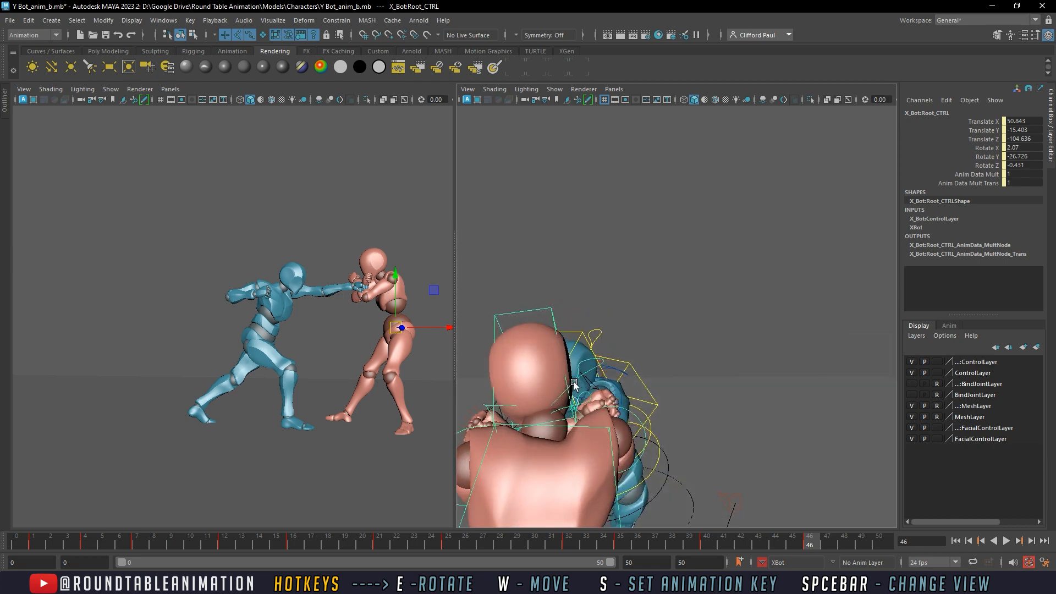
Rotate the pink character's neck to about -4.5, 2.6, -20.7
left_click(574, 395)
key("e")
left_click_drag(566, 431, 541, 446)
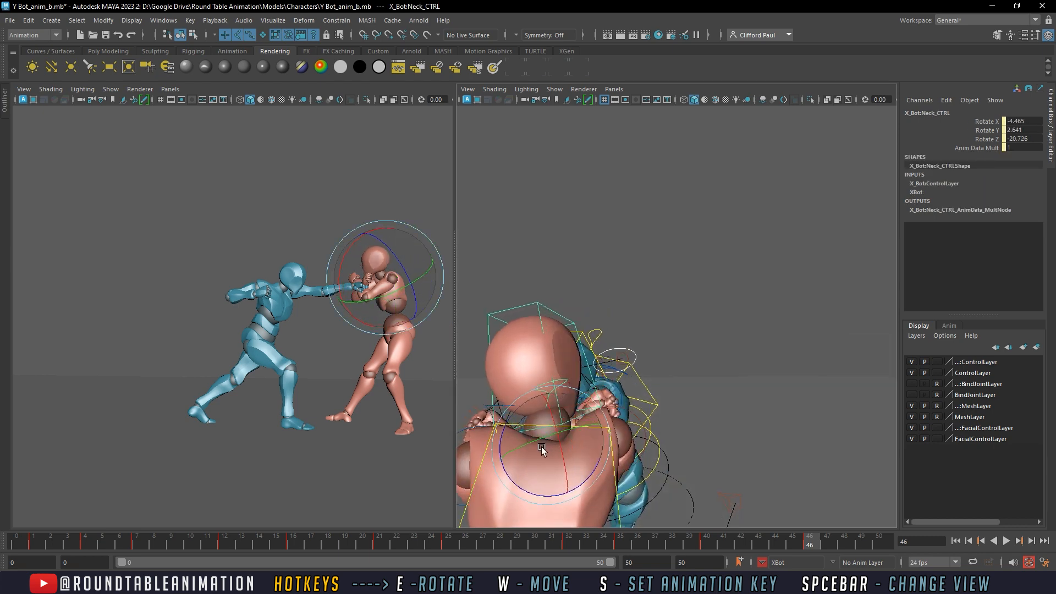
Rotate the pink character's head to about -6.1, -13.8, 18.1 at frame 46
left_click(545, 332)
left_click_drag(532, 358, 664, 365)
scroll(686, 402, "down", 5)
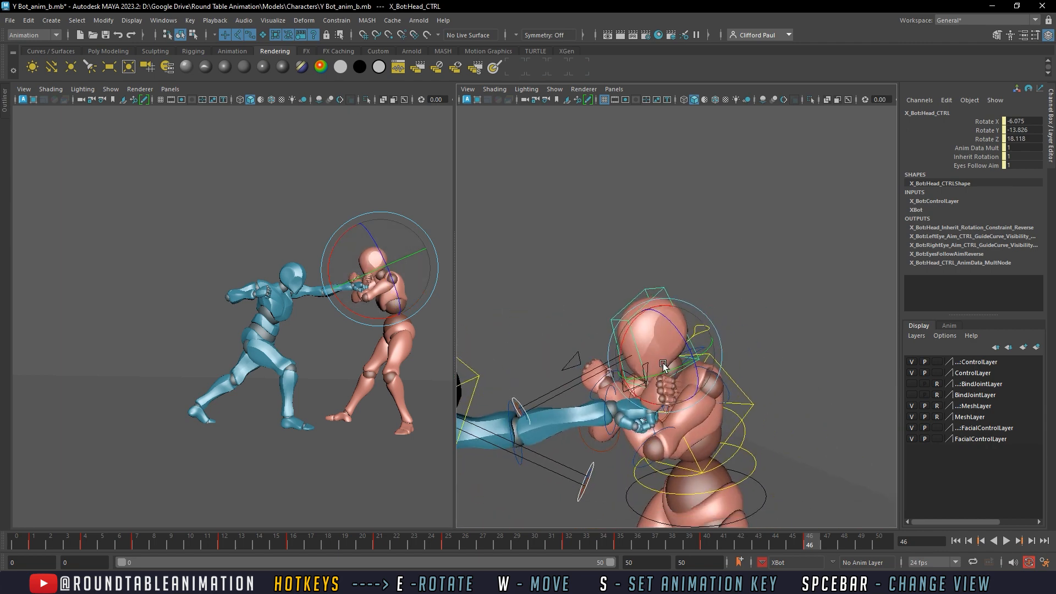
scroll(664, 365, "down", 5)
middle_click_drag(682, 418, 679, 354, "alt")
left_click_drag(678, 354, 655, 355, "alt")
Slide the pink character's right foot back away from the blue character at frame 46
left_click(676, 338)
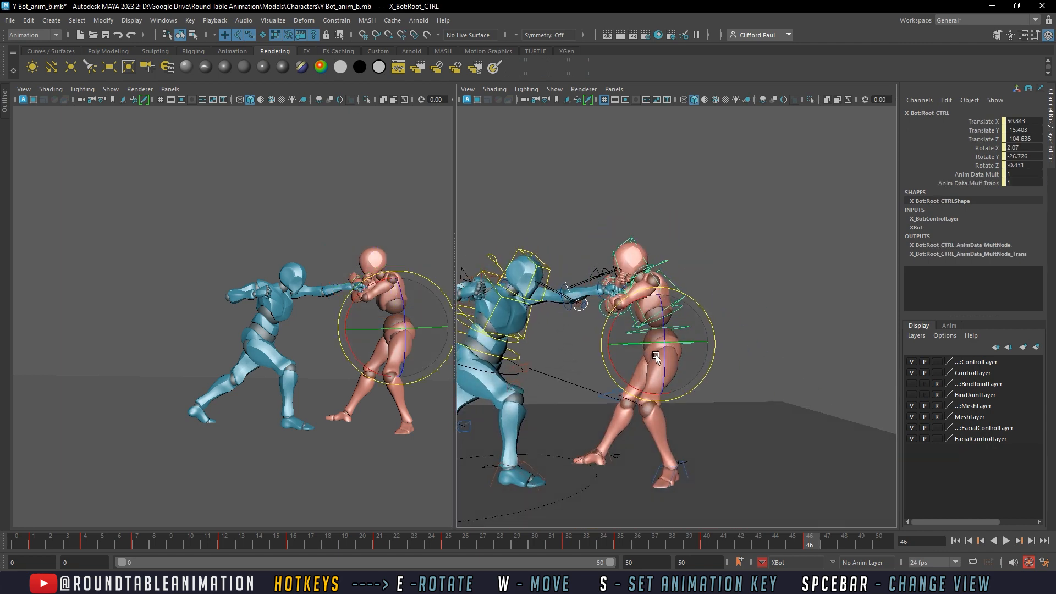
left_click(599, 452)
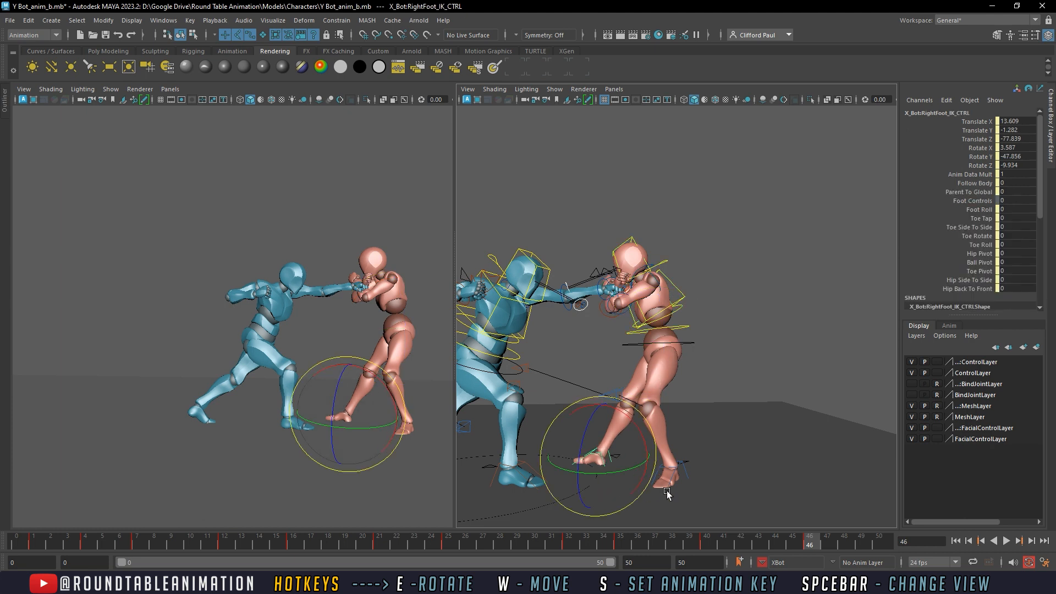
key("w")
left_click_drag(602, 461, 609, 453)
left_click_drag(610, 457, 689, 478, "alt")
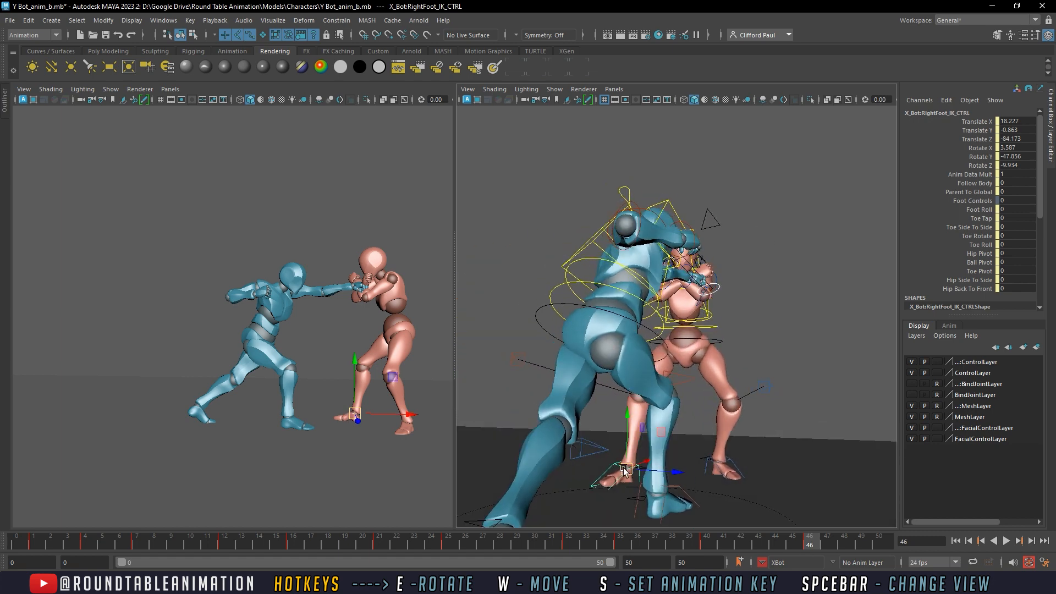
left_click_drag(625, 471, 734, 495)
Move the pink character's left foot outward to about 76.7, 1.4, -101.4 and scrub through the move to frame 46
left_click(724, 496)
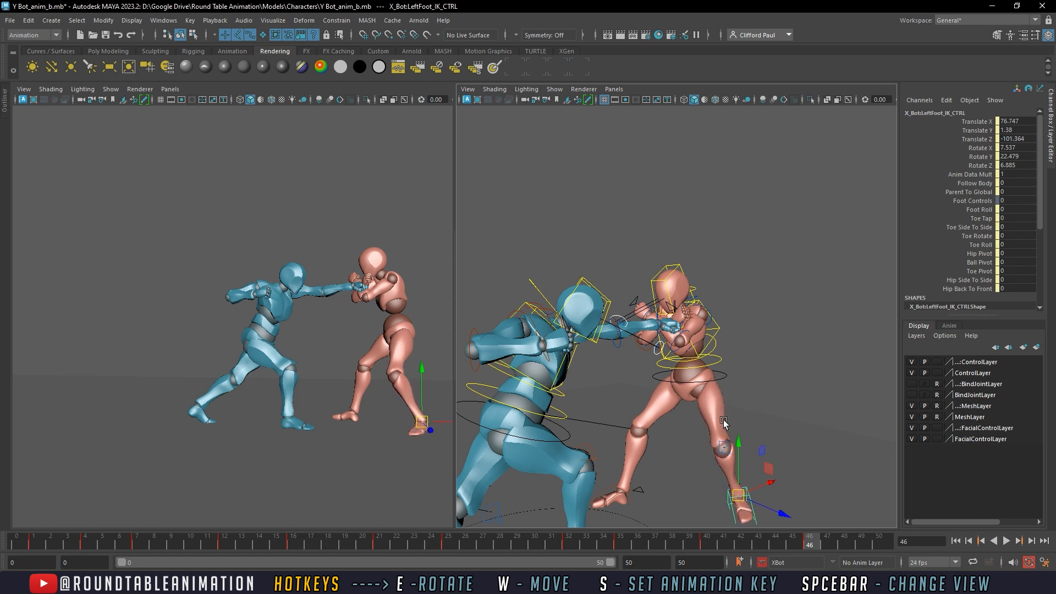
left_click_drag(724, 422, 698, 411, "alt")
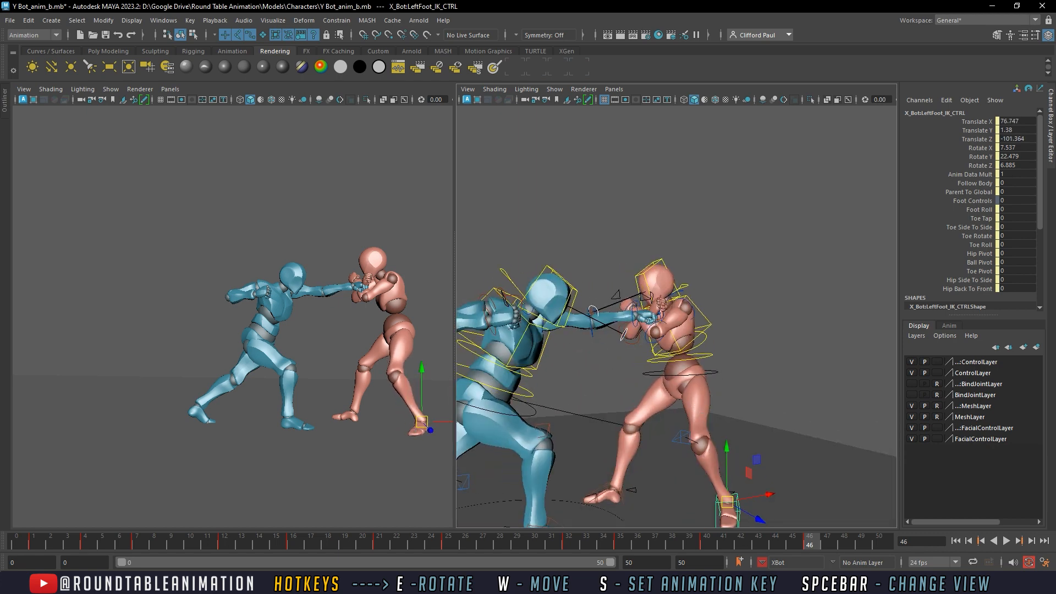
left_click_drag(630, 544, 810, 545)
Set the pink character's keys from frame 37 to 46 to stepped tangents and return to frame 0
left_click(695, 376)
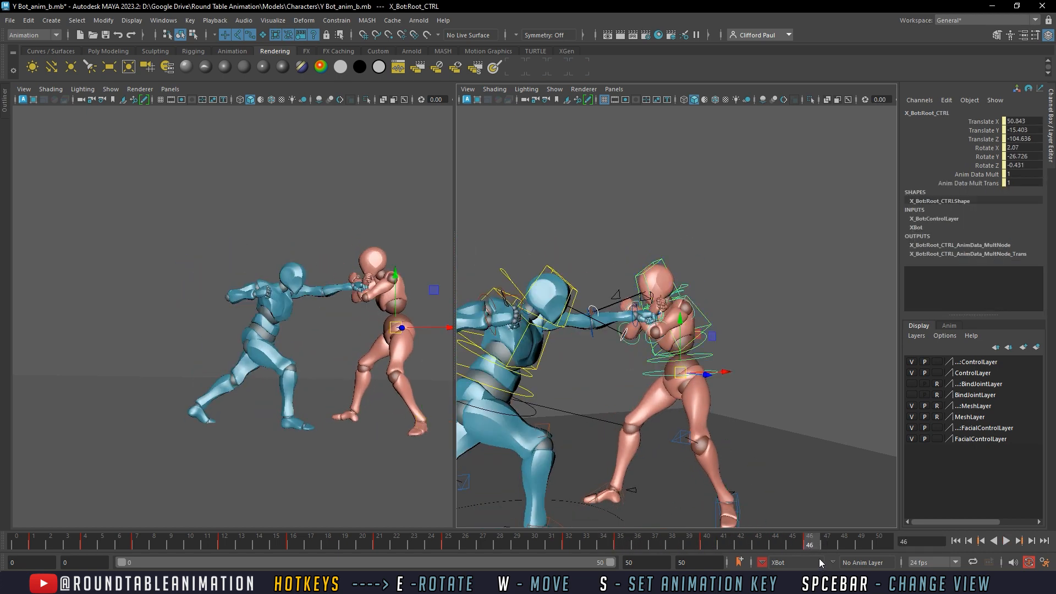
left_click_drag(810, 545, 665, 545, "shift")
right_click(700, 545)
mouse_move(761, 418)
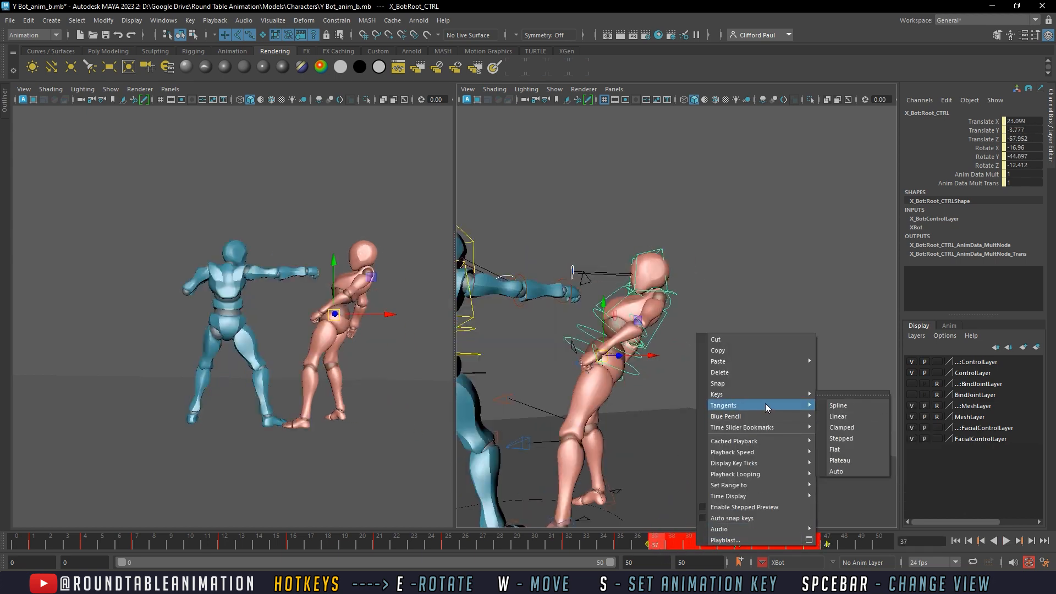
left_click(842, 439)
left_click(956, 541)
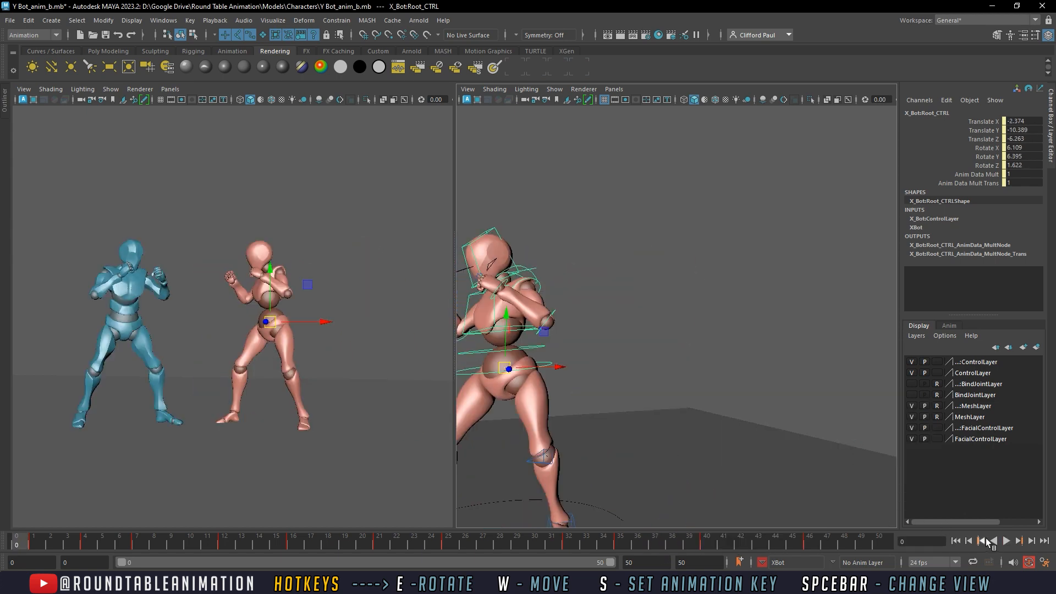